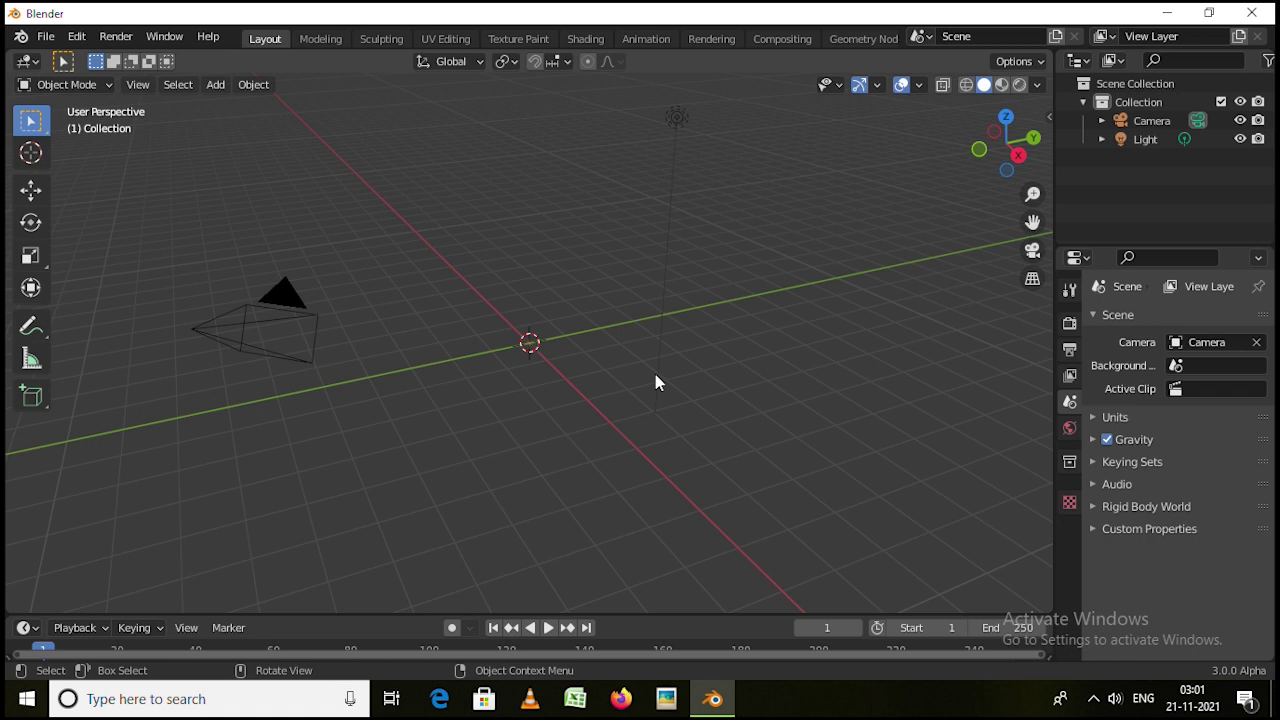
{"action": "left_click", "coordinate": [46, 36]}
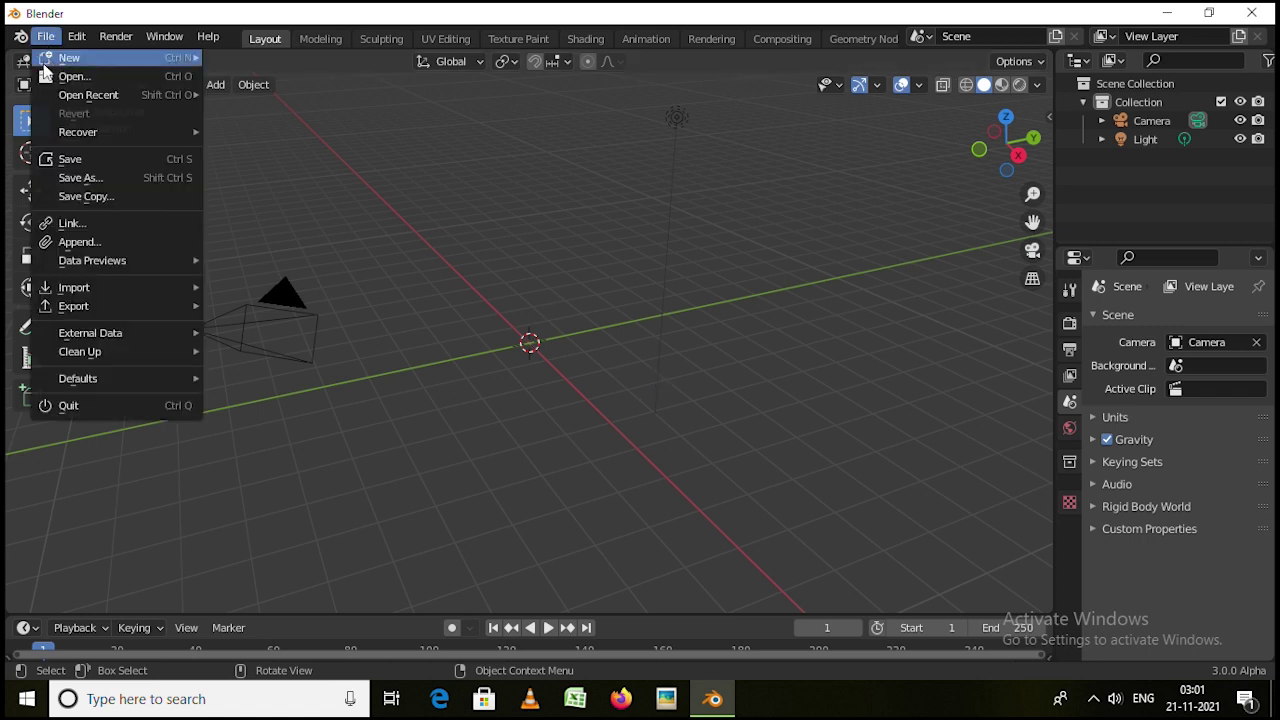
{"action": "left_click", "coordinate": [36, 38]}
{"action": "left_click", "coordinate": [21, 36]}
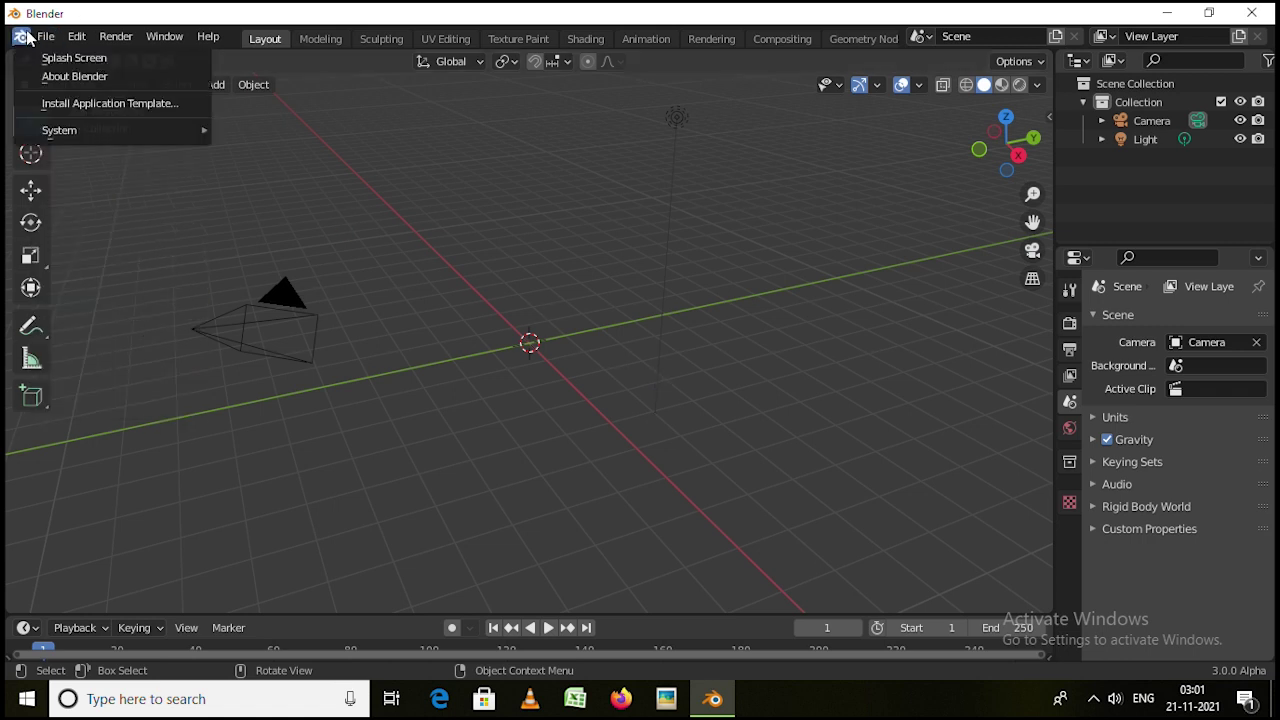
{"action": "left_click", "coordinate": [66, 76]}
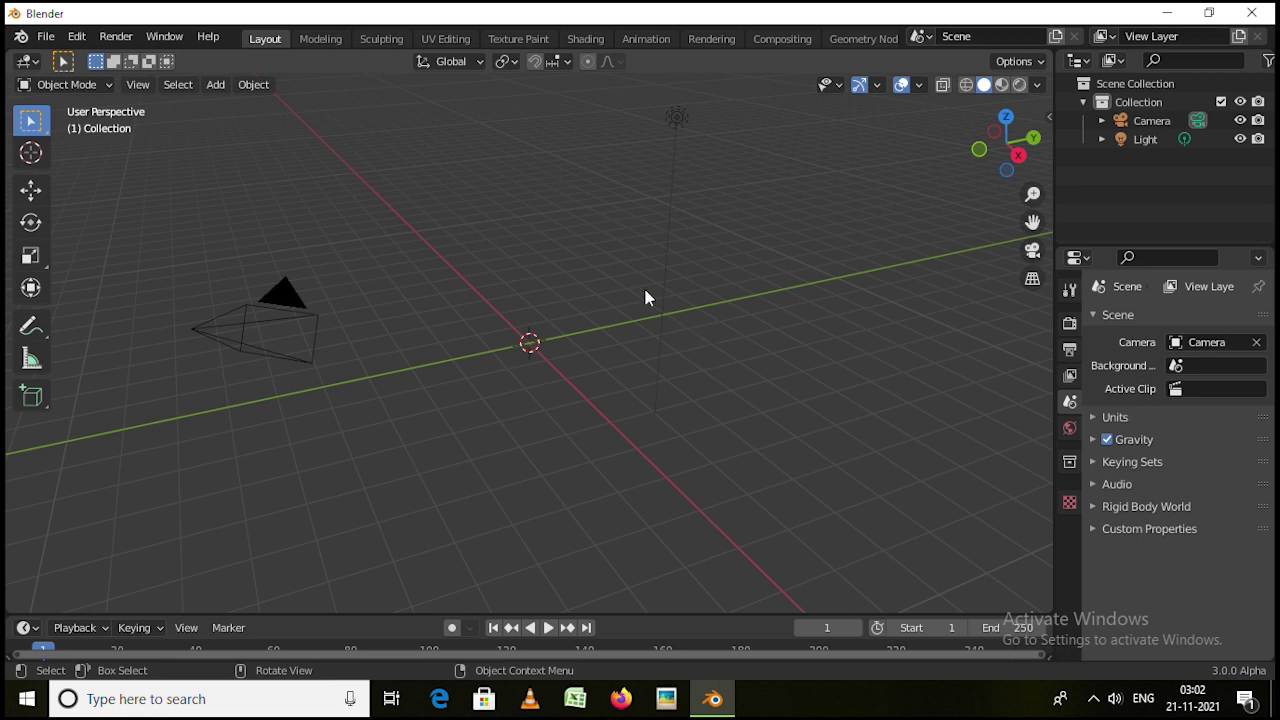
Add a cube mesh to the scene at the 3D cursor on the world origin
{"action": "scroll", "coordinate": [513, 345], "scroll_direction": "up", "scroll_amount": 5}
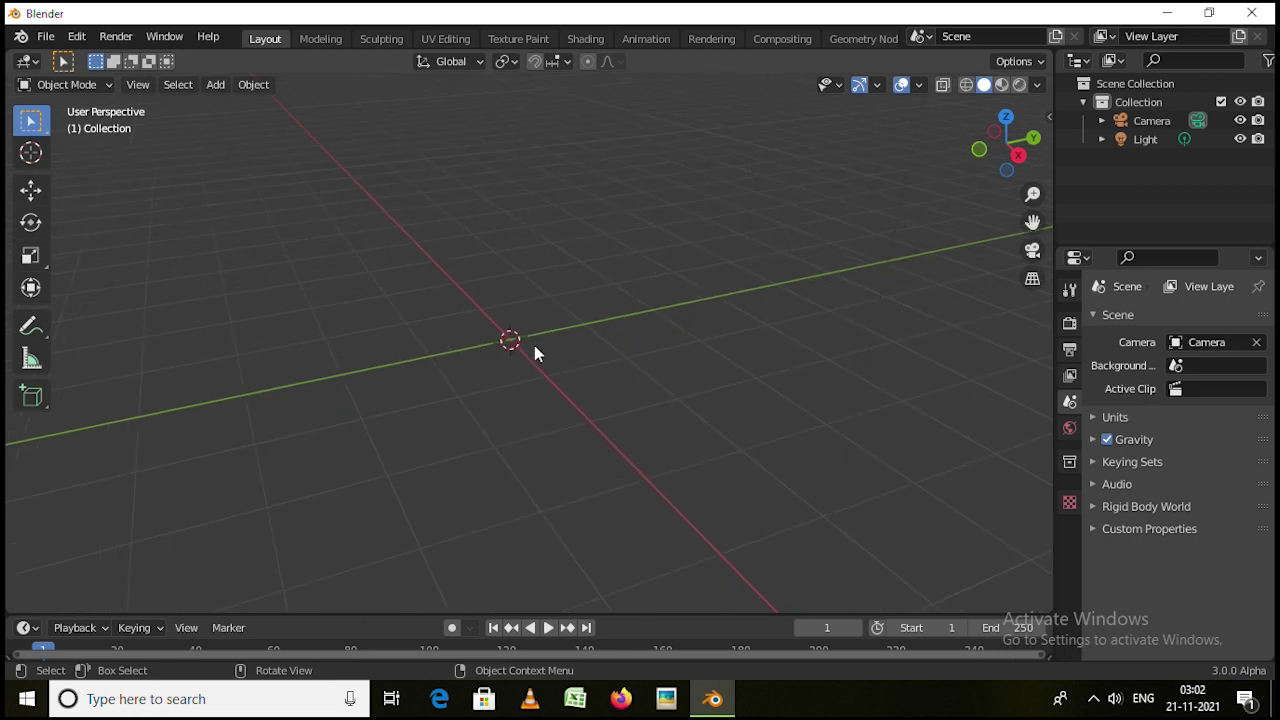
{"action": "scroll", "coordinate": [550, 350], "scroll_direction": "down", "scroll_amount": 1}
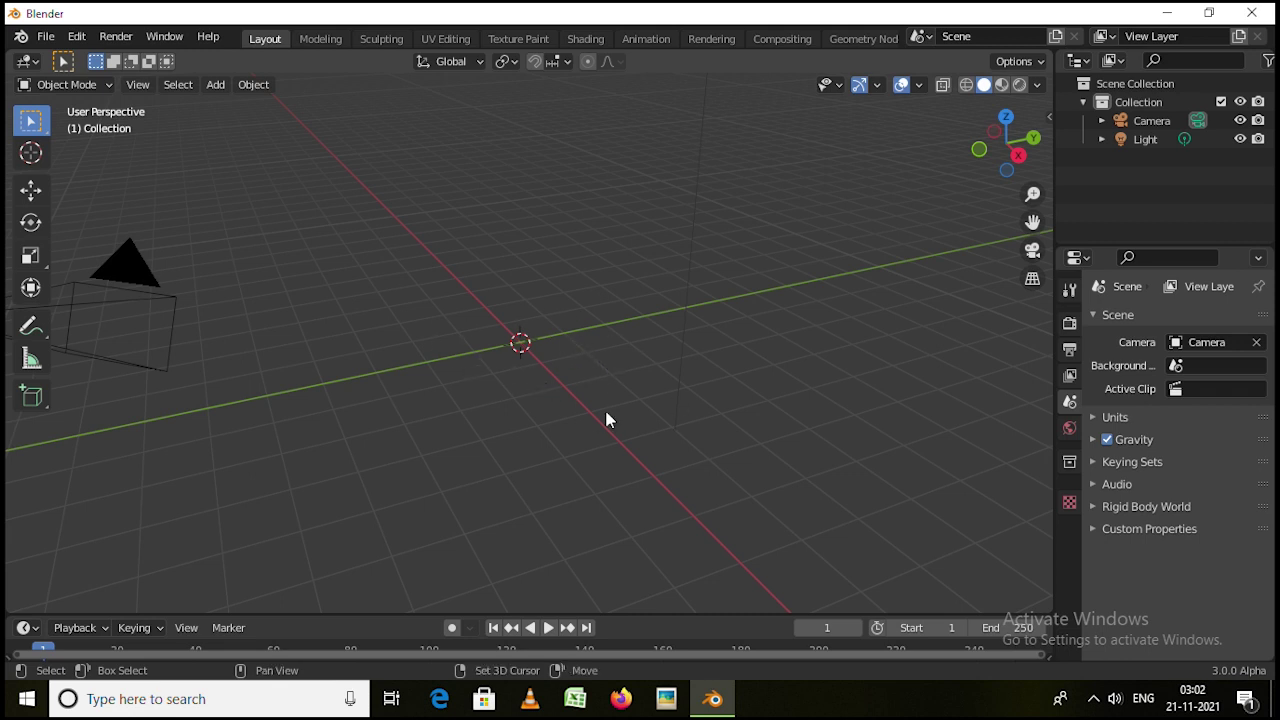
{"action": "key", "text": "shift+a"}
{"action": "mouse_move", "coordinate": [474, 302]}
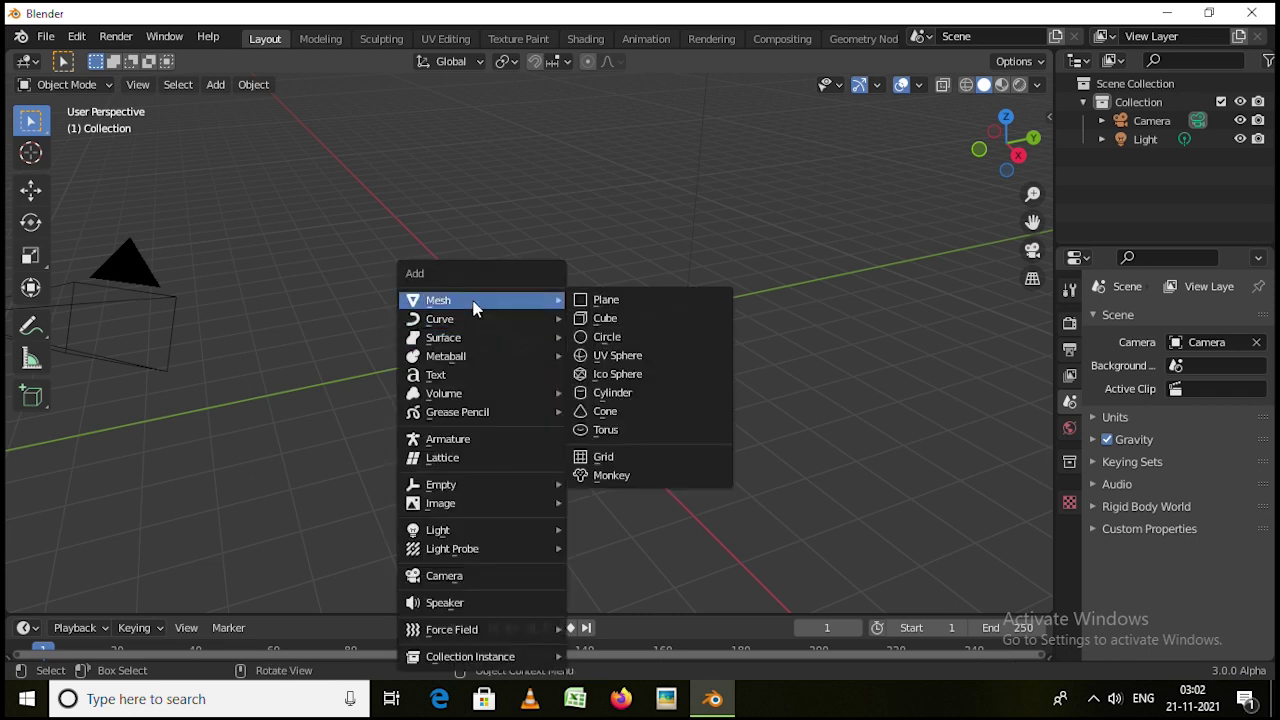
{"action": "left_click", "coordinate": [589, 319]}
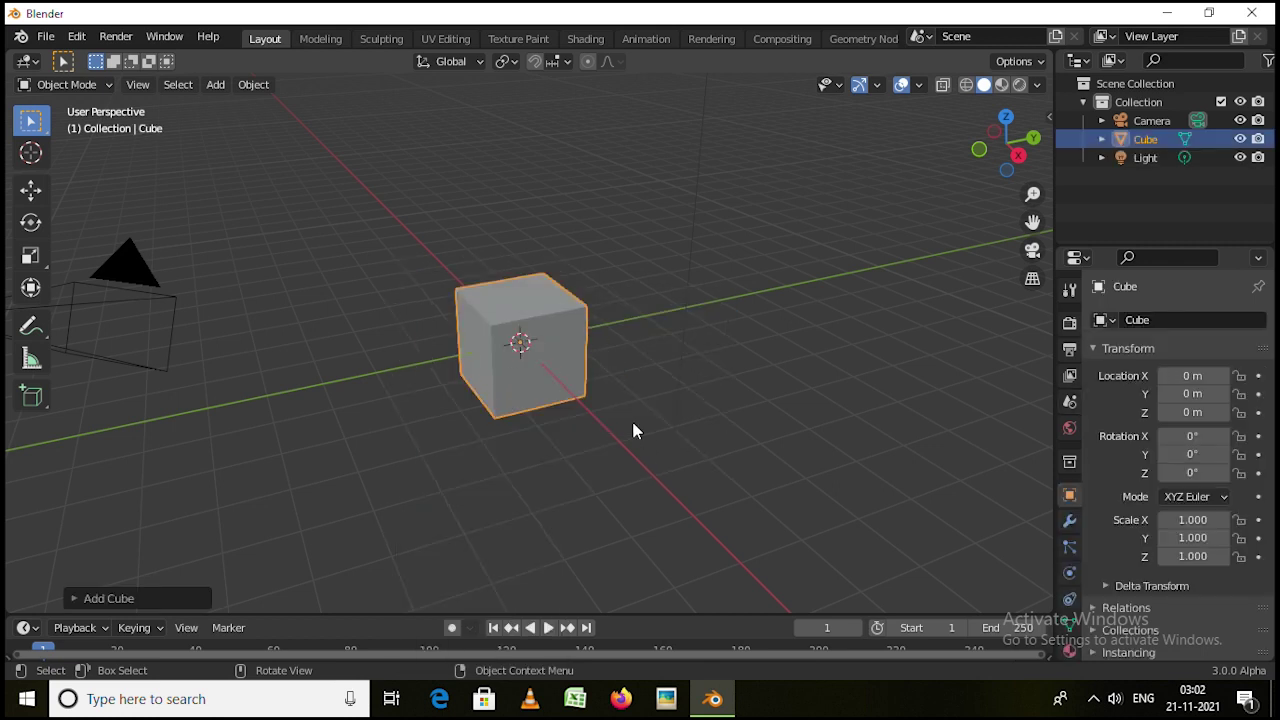
Select the camera and view it together with the cube and the light
{"action": "scroll", "coordinate": [309, 288], "scroll_direction": "down", "scroll_amount": 3}
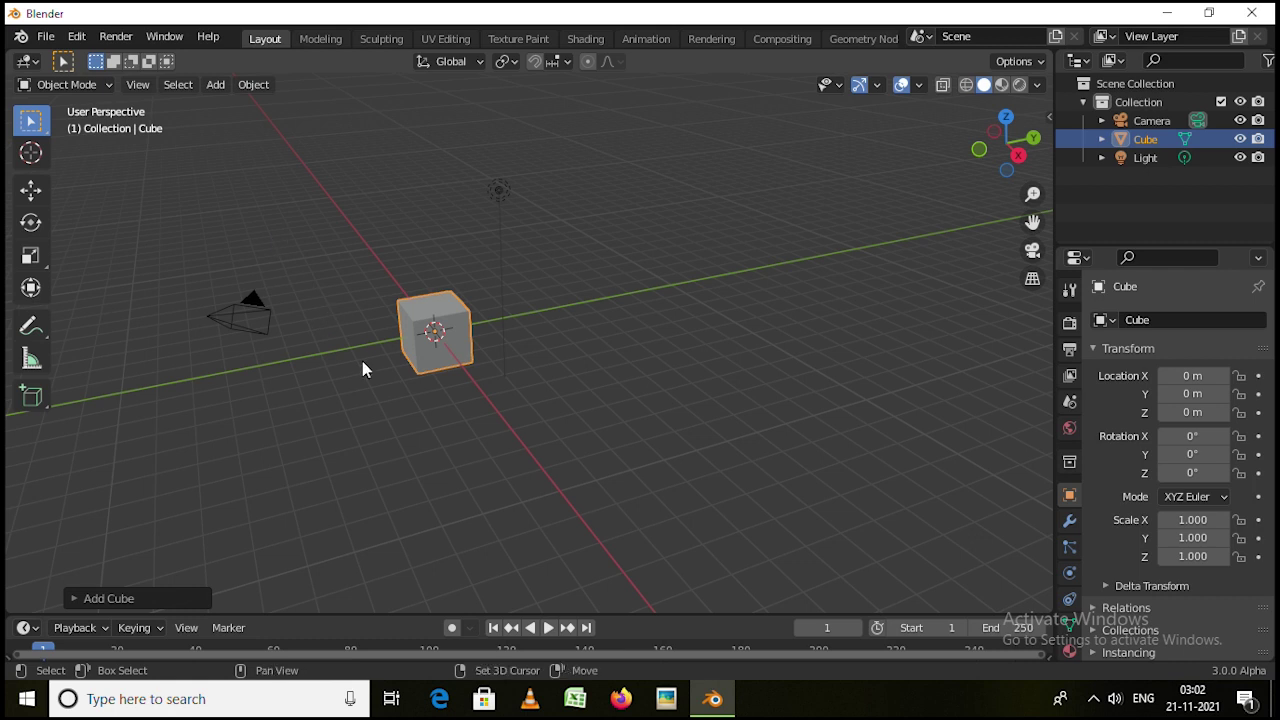
{"action": "middle_click_drag", "start_coordinate": [363, 360], "coordinate": [522, 345], "text": "shift"}
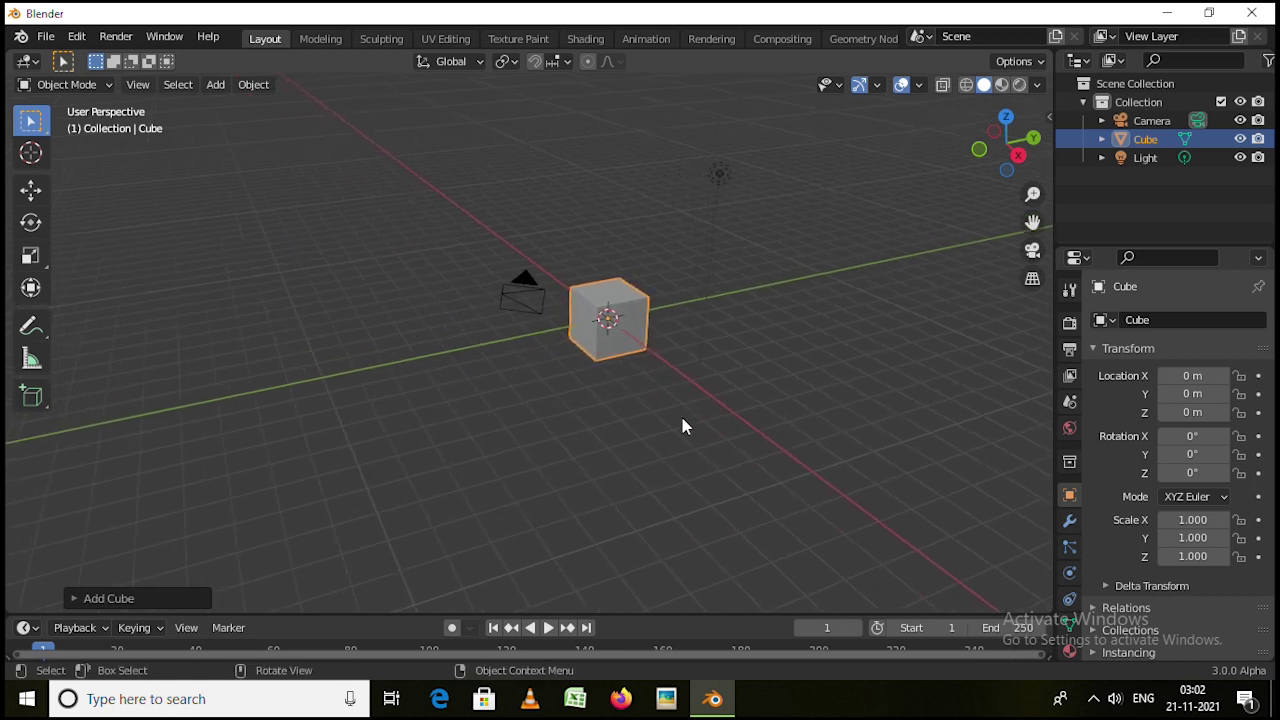
{"action": "middle_click_drag", "start_coordinate": [683, 426], "coordinate": [655, 410]}
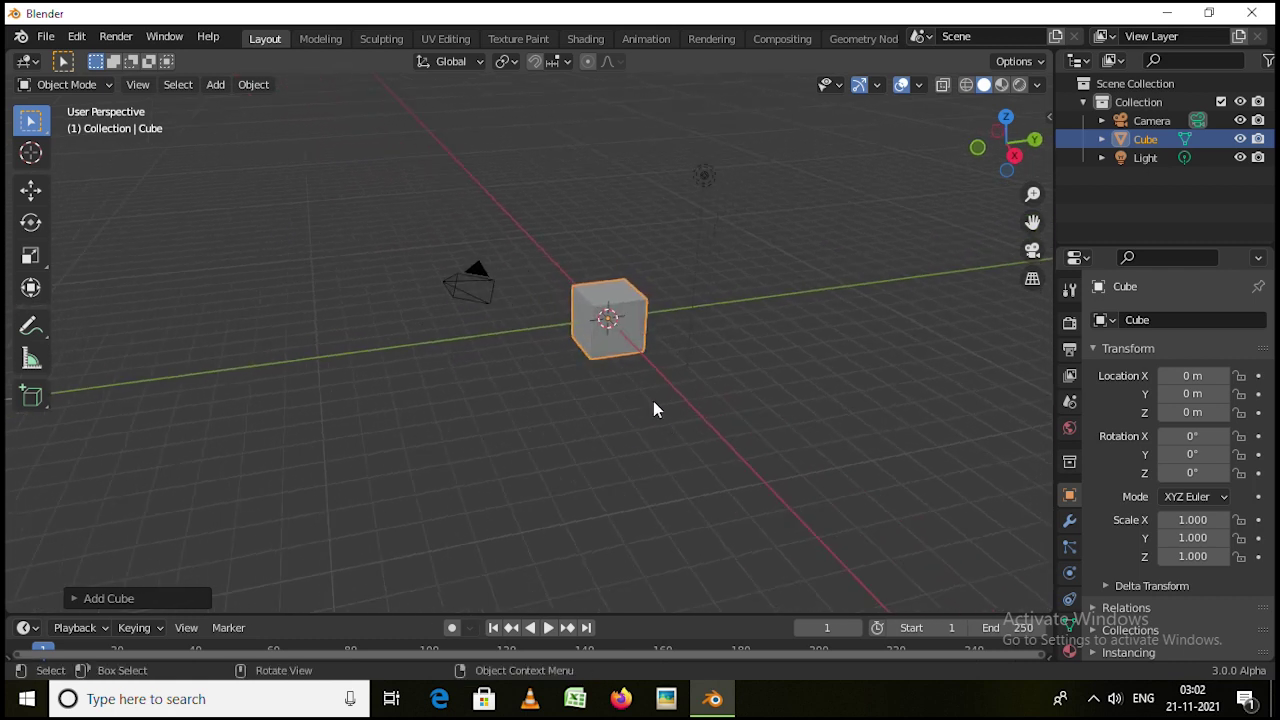
{"action": "left_click", "coordinate": [477, 287]}
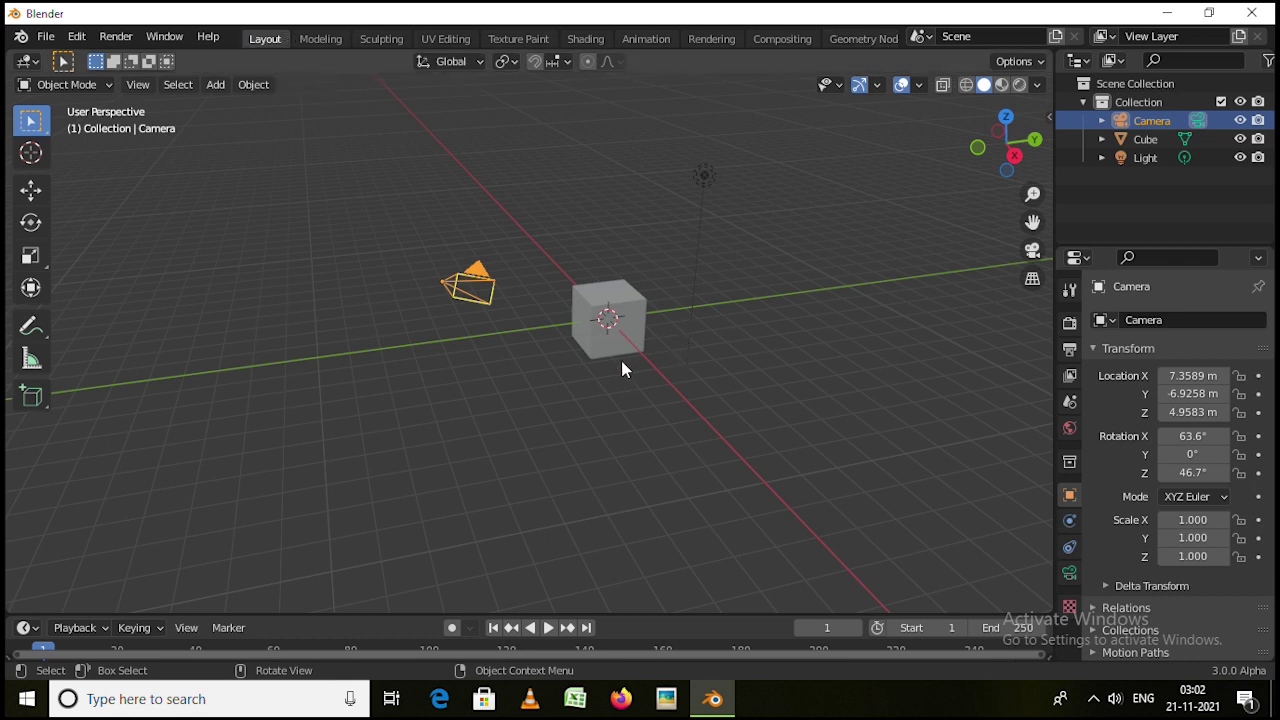
{"action": "mouse_move", "coordinate": [621, 368]}
{"action": "middle_mouse_down"}
{"action": "mouse_move", "coordinate": [597, 352]}
{"action": "mouse_move", "coordinate": [634, 350]}
{"action": "middle_mouse_up"}
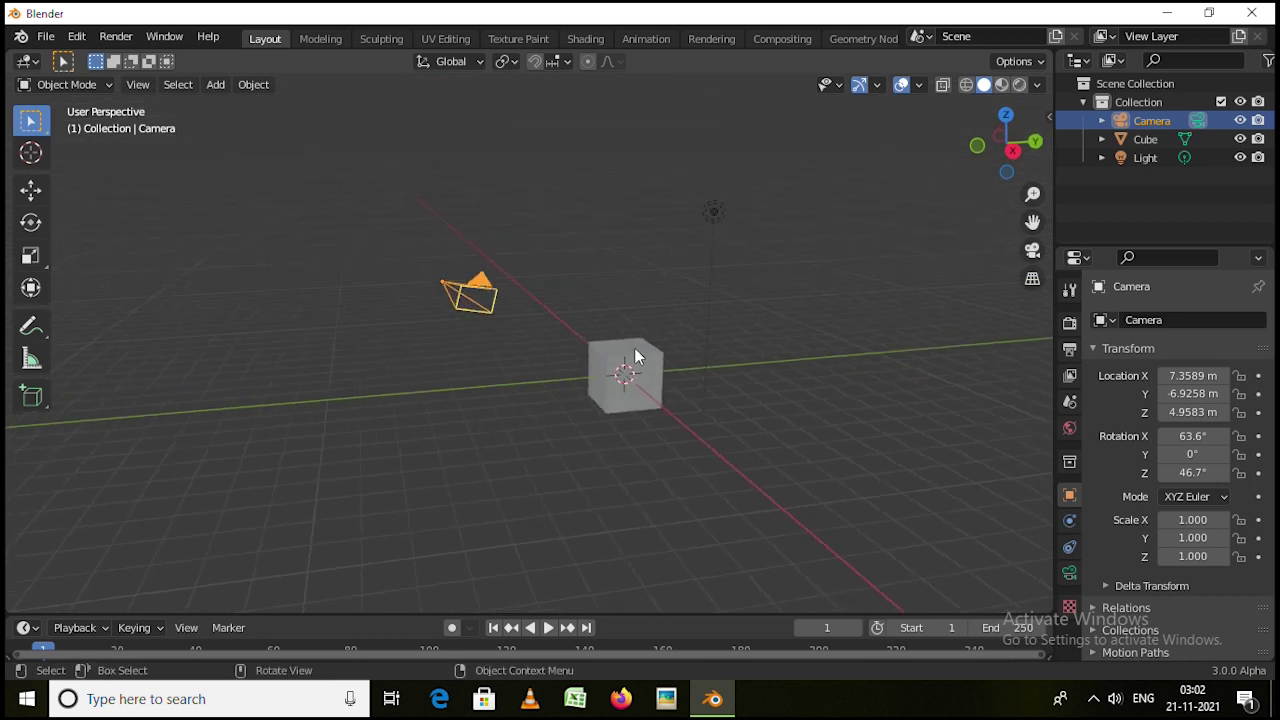
Look through the Modeling, Sculpting, UV Editing and Texture Paint workspaces and return to the Layout workspace
{"action": "left_click", "coordinate": [325, 40]}
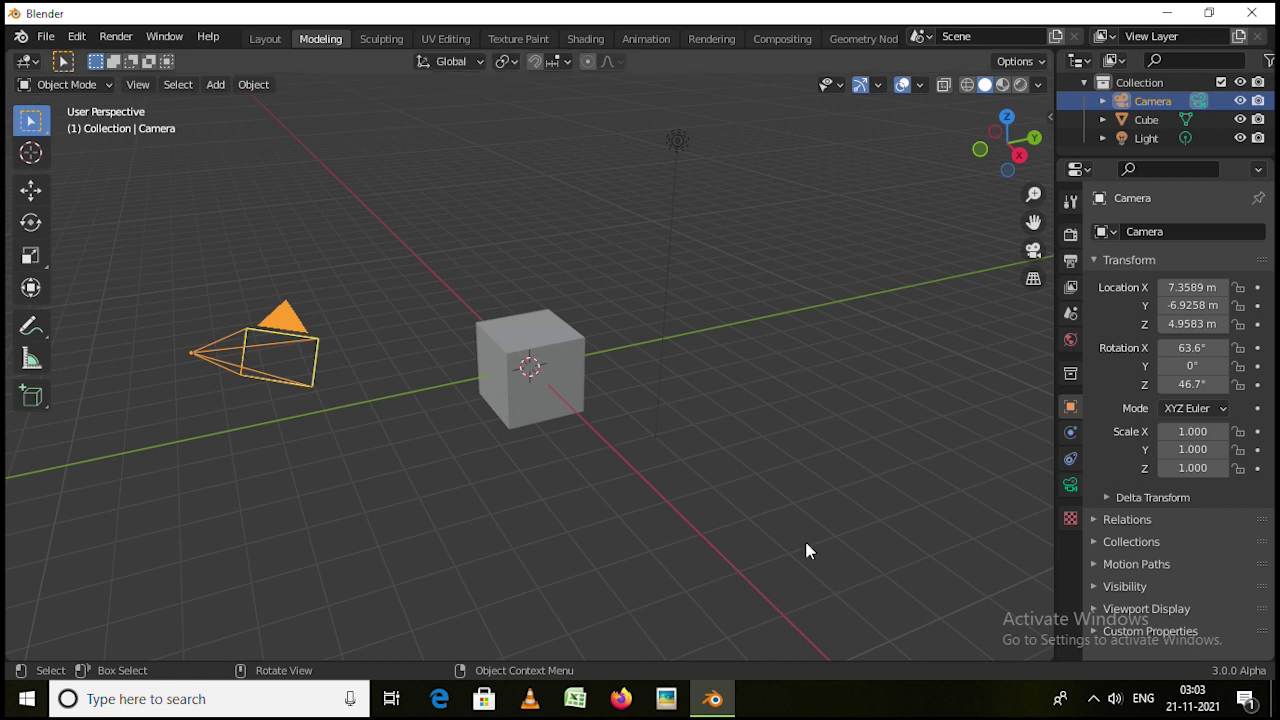
{"action": "left_click", "coordinate": [380, 40]}
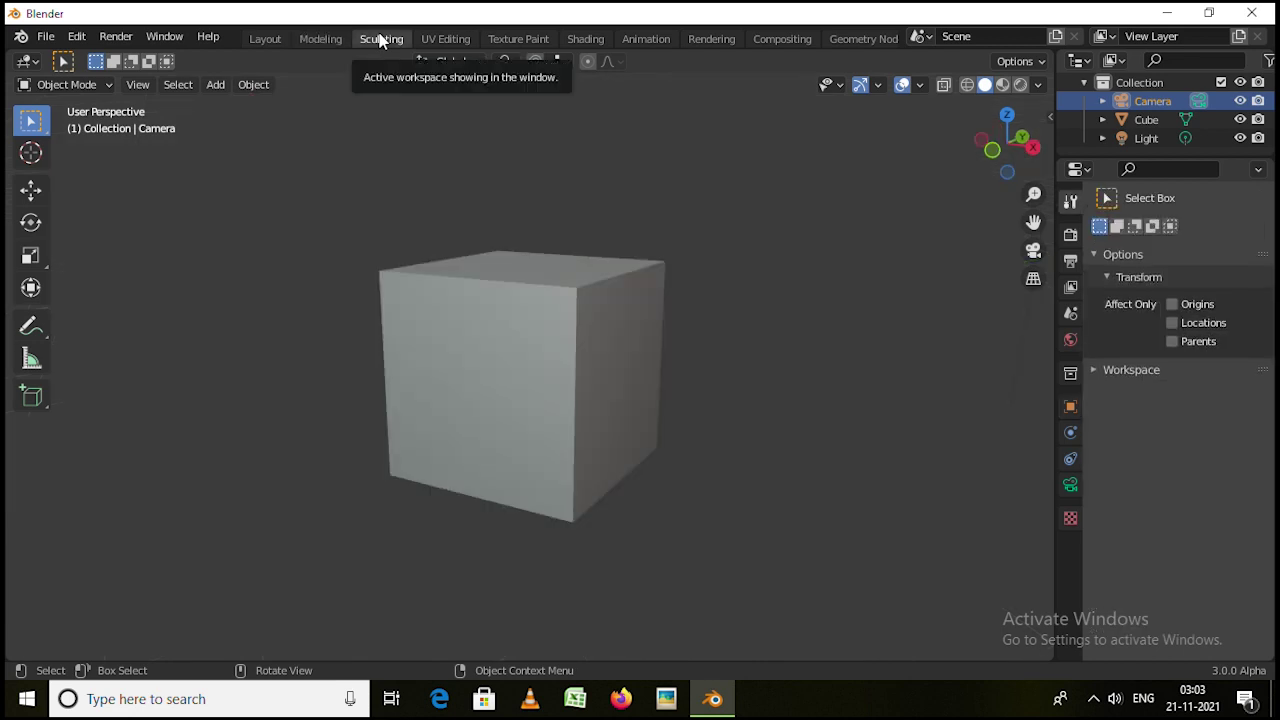
{"action": "left_click", "coordinate": [446, 40]}
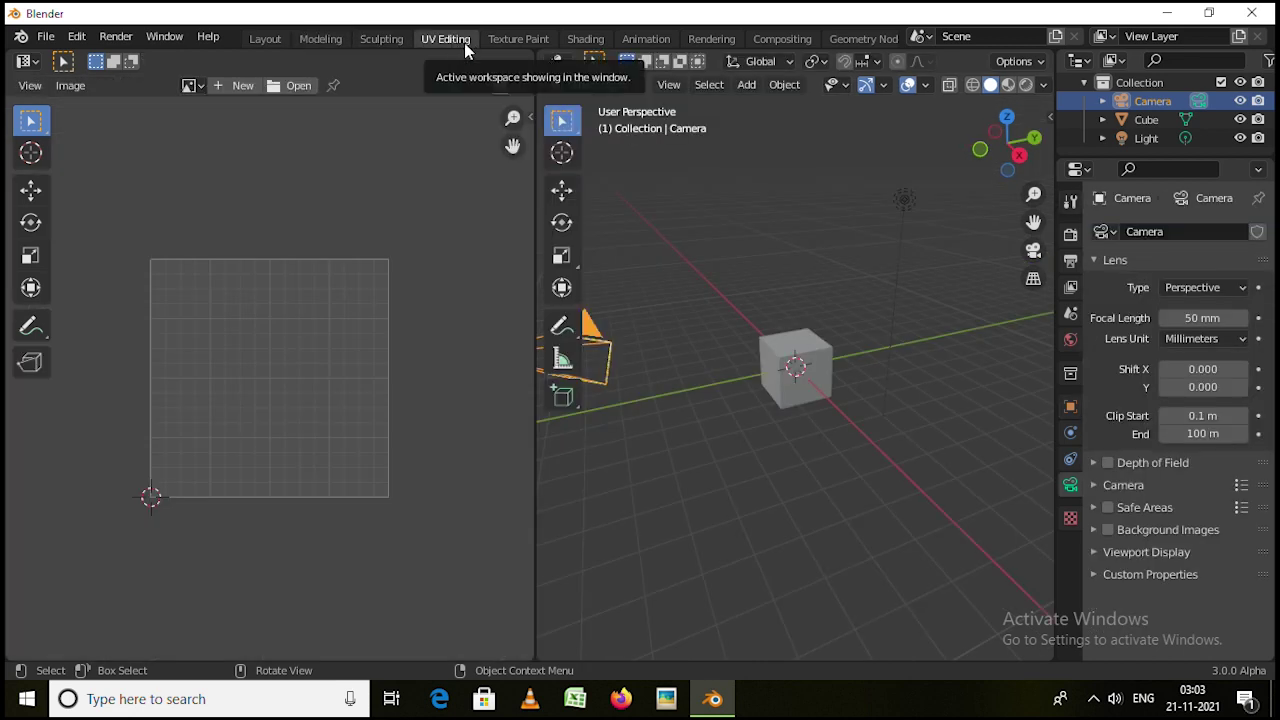
{"action": "left_click", "coordinate": [519, 38]}
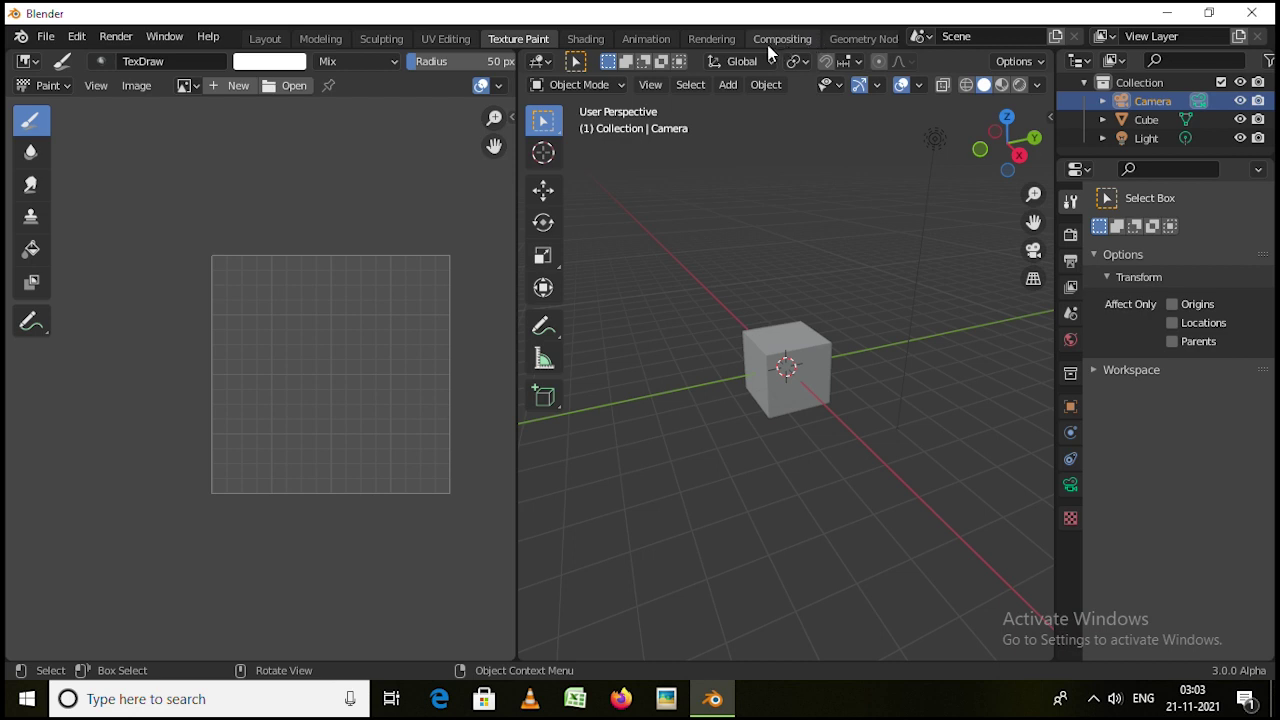
{"action": "scroll", "coordinate": [765, 45], "scroll_direction": "down", "scroll_amount": 3}
{"action": "scroll", "coordinate": [761, 45], "scroll_direction": "down", "scroll_amount": 1}
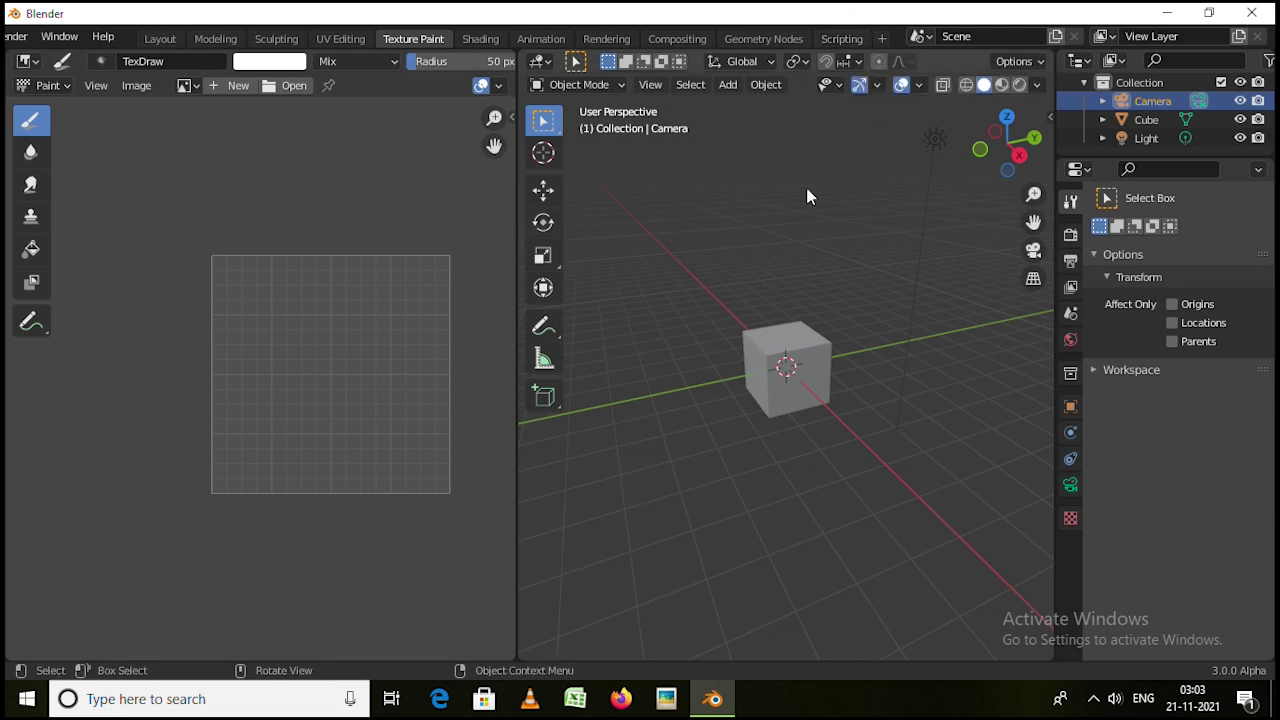
{"action": "left_click", "coordinate": [165, 45]}
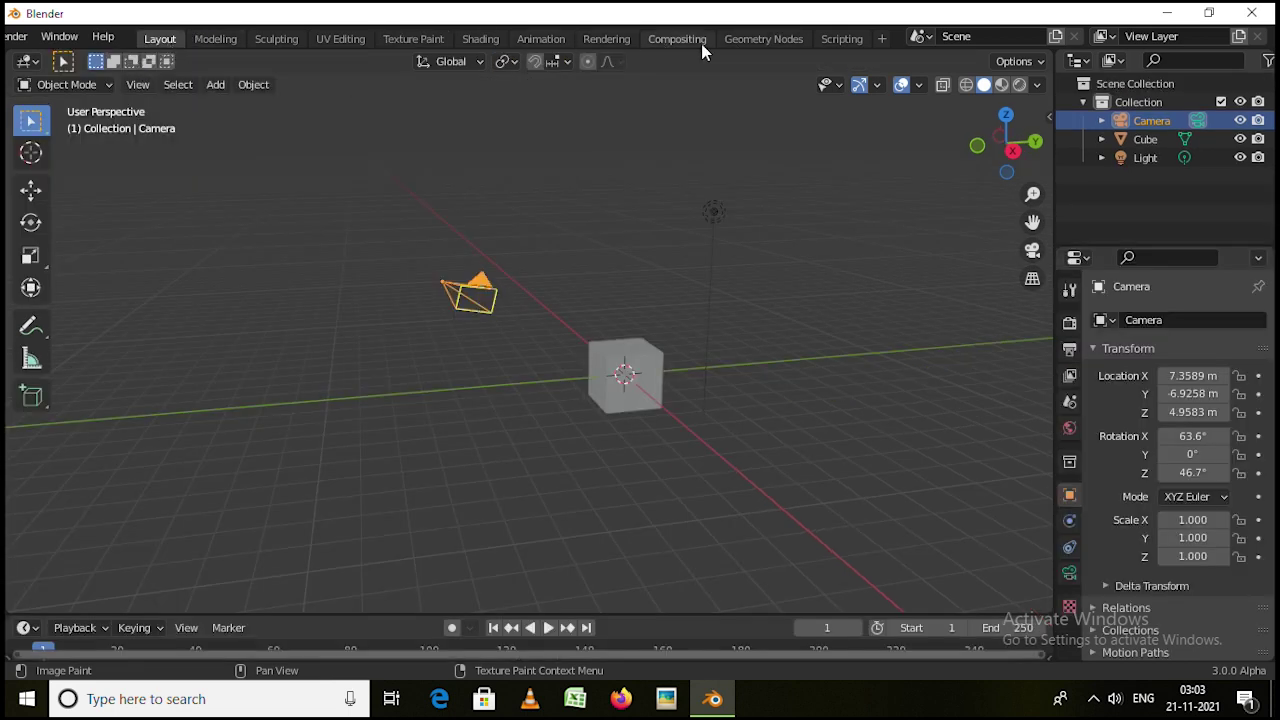
Examine the list of editor types available for the 3D viewport area without switching the editor
{"action": "left_click", "coordinate": [25, 62]}
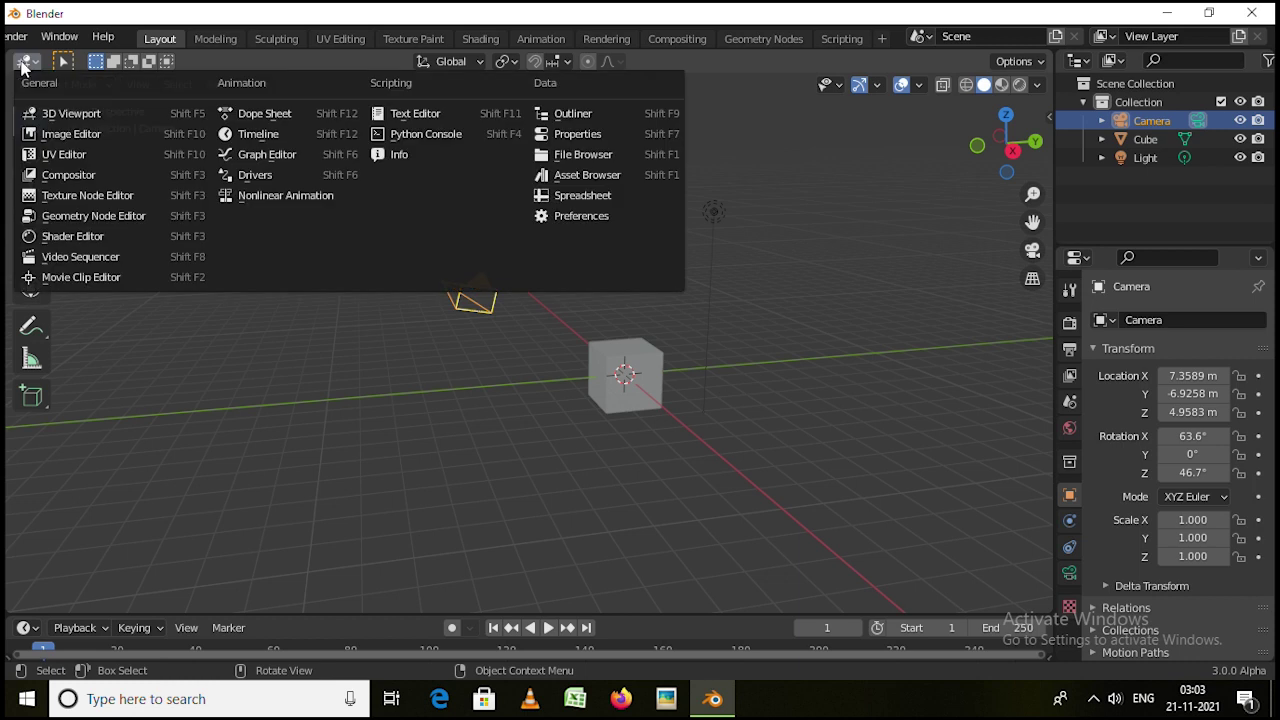
{"action": "left_click", "coordinate": [22, 66]}
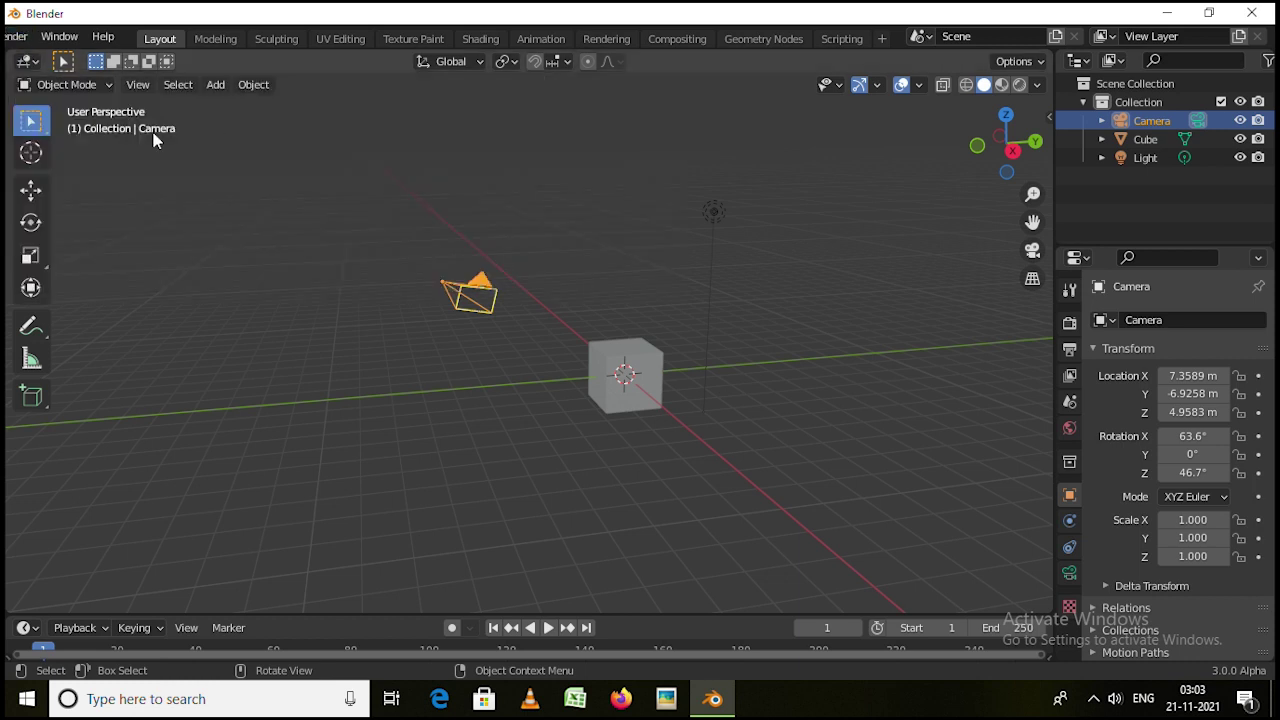
{"action": "left_click", "coordinate": [24, 60]}
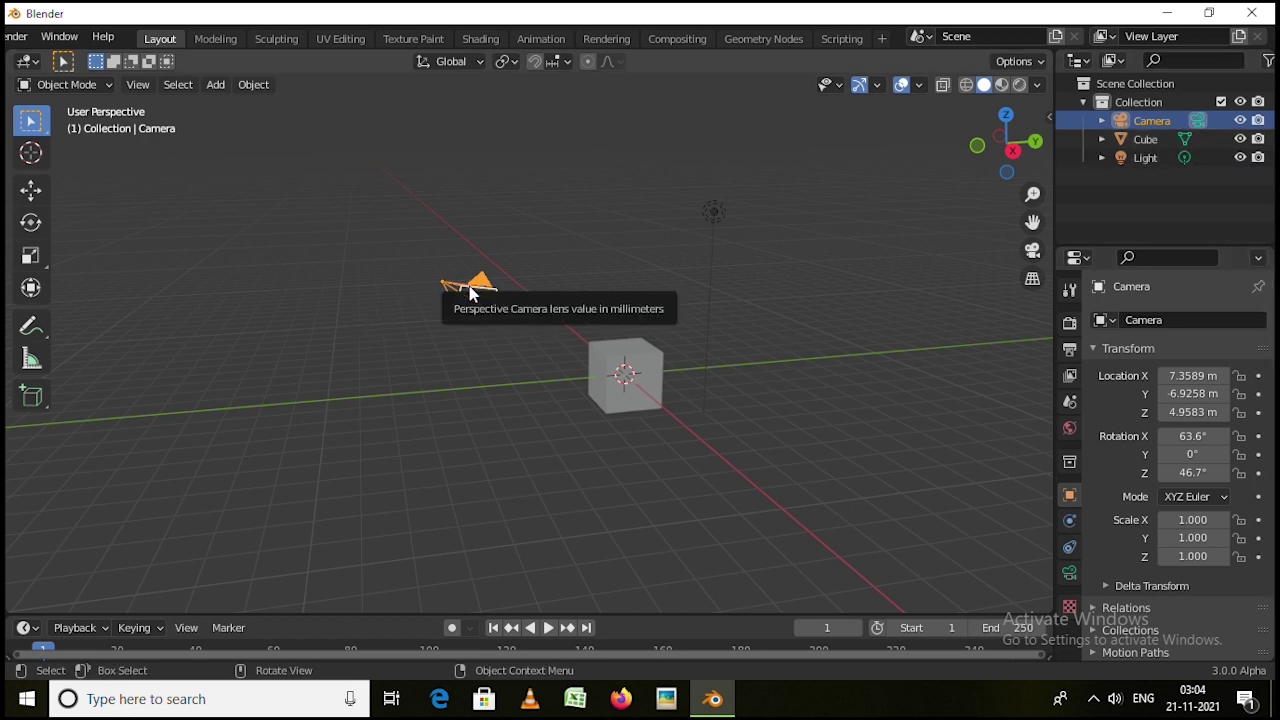
Inspect the transform properties of the cube and the light, ending on the cube's location and rotation
{"action": "left_click", "coordinate": [628, 362]}
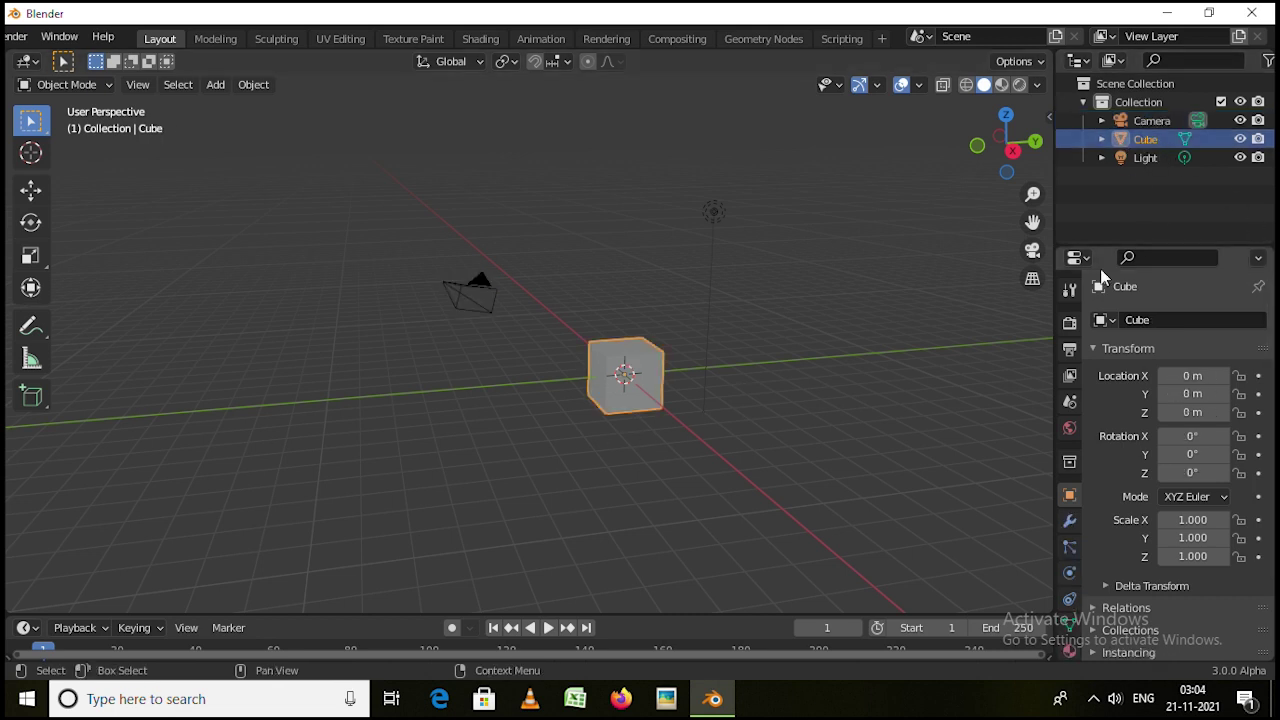
{"action": "left_click", "coordinate": [714, 212]}
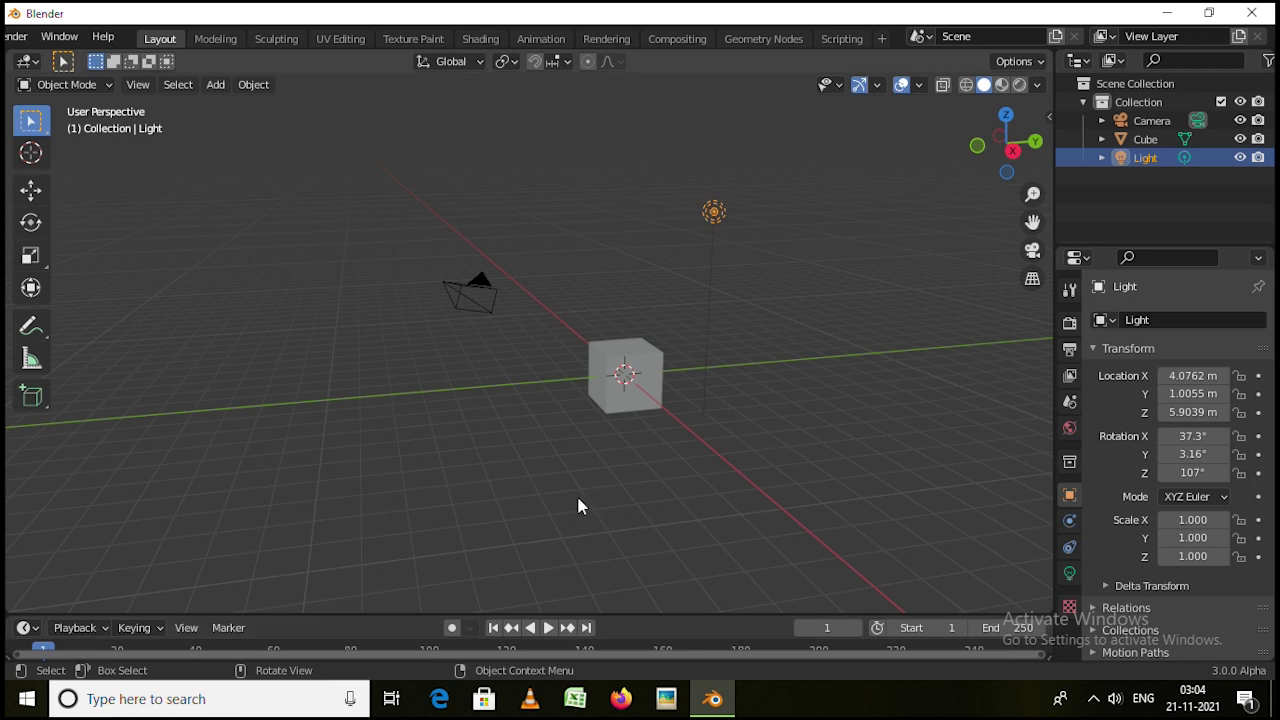
{"action": "left_click", "coordinate": [638, 377]}
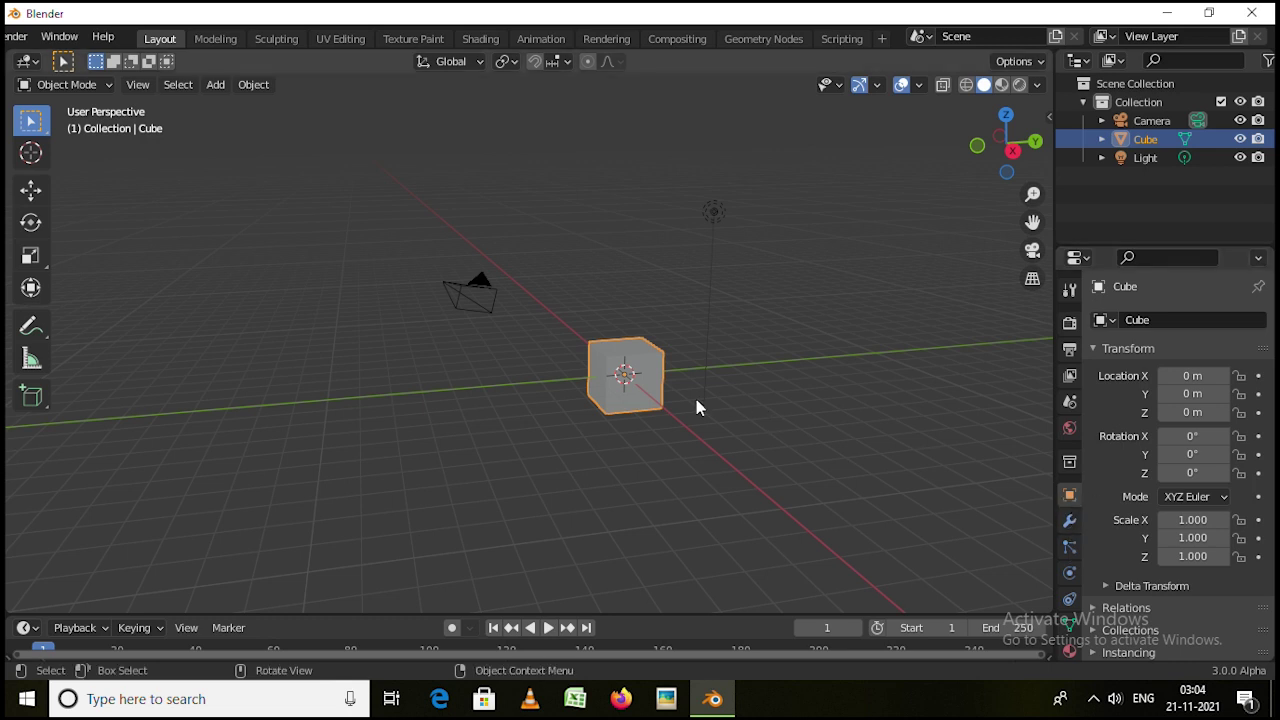
{"action": "mouse_move", "coordinate": [1195, 375]}
{"action": "left_mouse_down"}
{"action": "mouse_move", "coordinate": [1150, 375]}
{"action": "mouse_move", "coordinate": [1225, 375]}
{"action": "mouse_move", "coordinate": [1191, 375]}
{"action": "left_mouse_up"}
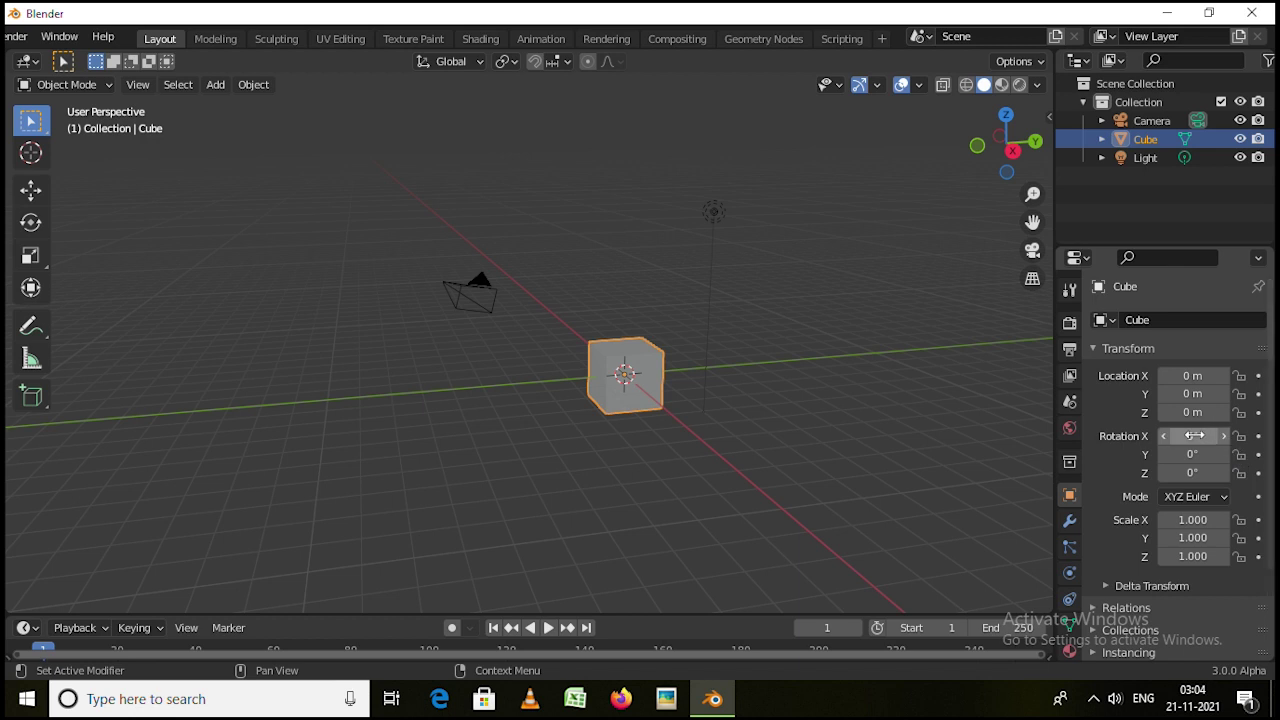
{"action": "mouse_move", "coordinate": [1192, 436]}
{"action": "left_mouse_down"}
{"action": "mouse_move", "coordinate": [1235, 436]}
{"action": "mouse_move", "coordinate": [1192, 436]}
{"action": "left_mouse_up"}
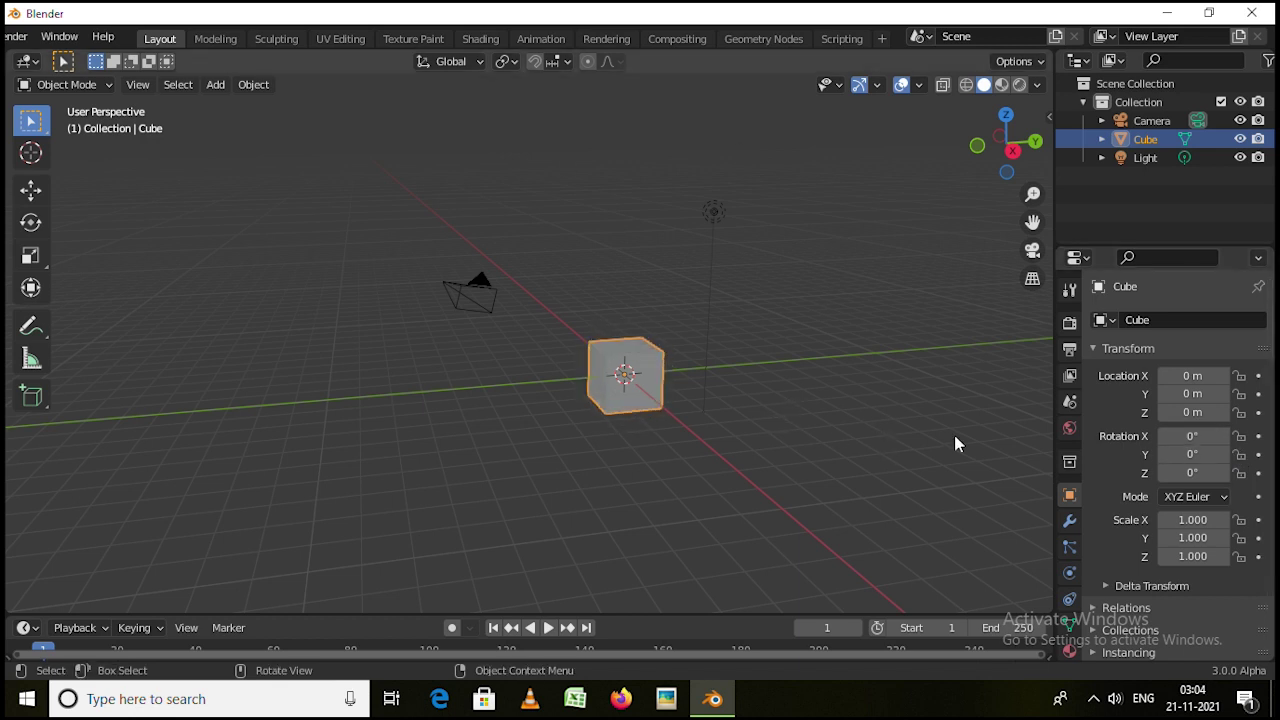
Select the light and examine its light data properties, such as type, color and power
{"action": "left_click", "coordinate": [718, 216]}
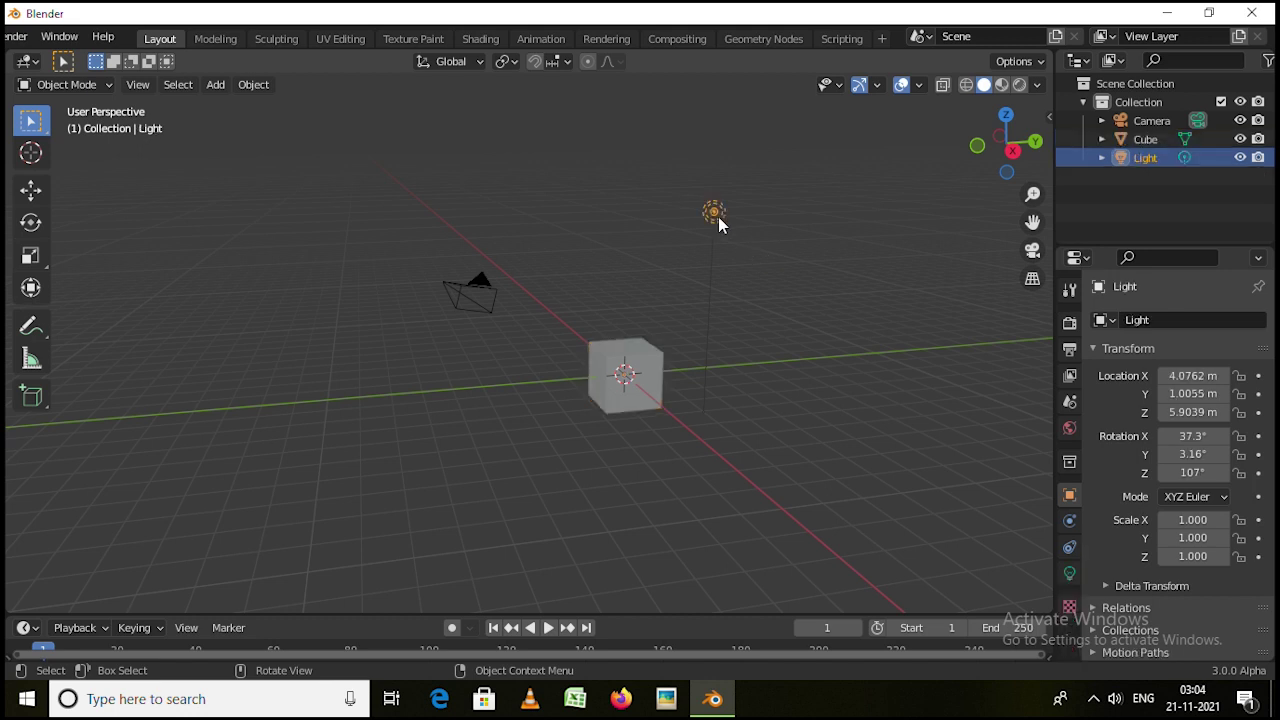
{"action": "left_click", "coordinate": [1070, 575]}
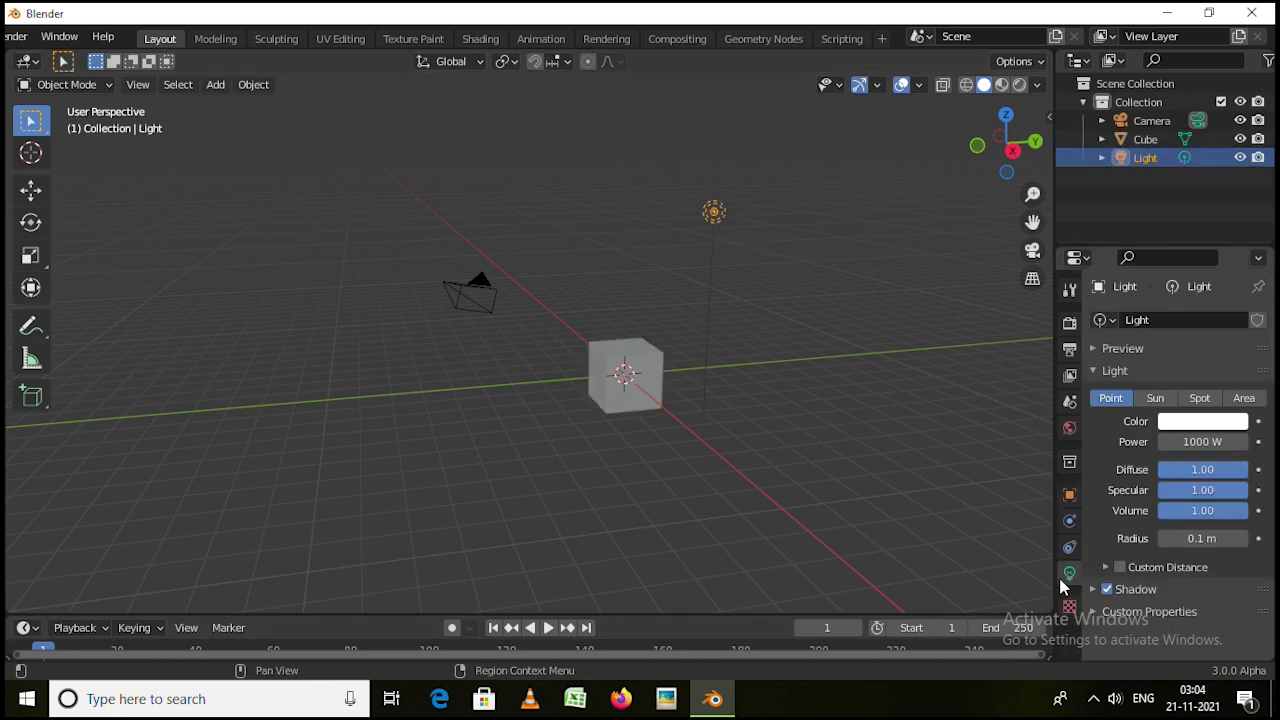
{"action": "mouse_move", "coordinate": [1202, 441]}
{"action": "left_mouse_down"}
{"action": "mouse_move", "coordinate": [1240, 441]}
{"action": "mouse_move", "coordinate": [1202, 441]}
{"action": "left_mouse_up"}
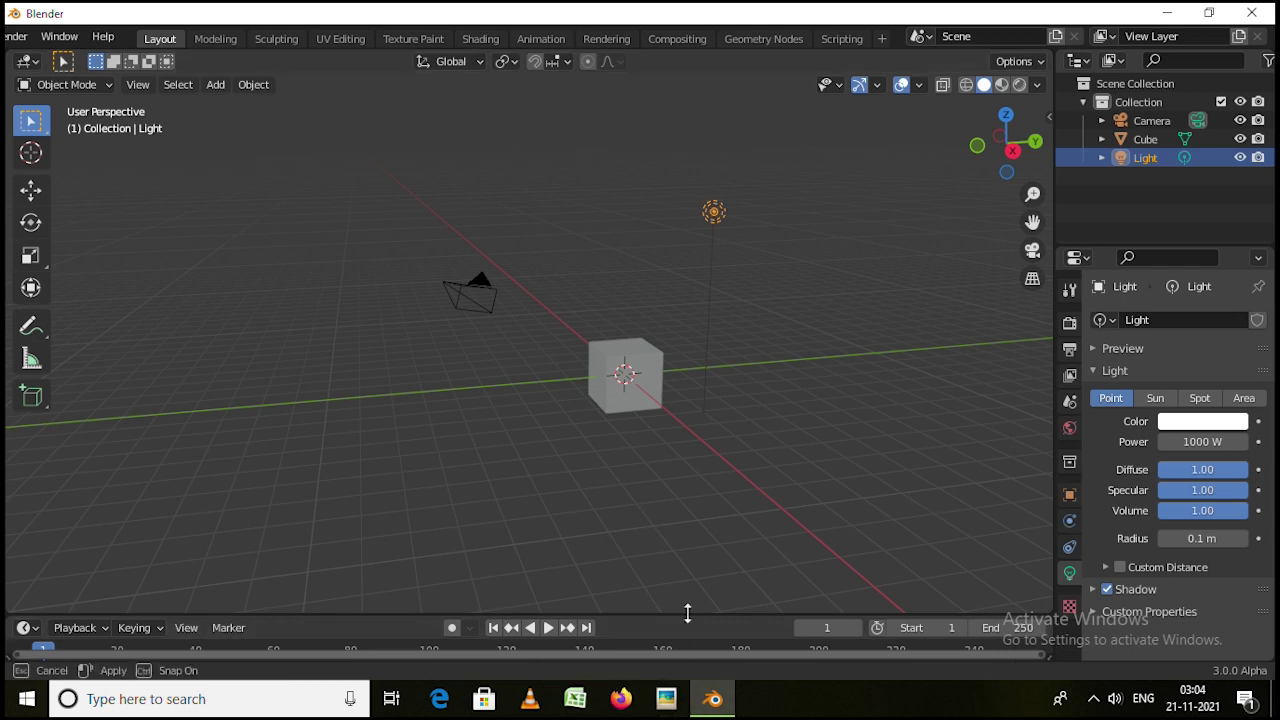
Enlarge the timeline area to view its frames, select the cube, and shrink the timeline back to a thin strip
{"action": "left_click_drag", "start_coordinate": [686, 613], "coordinate": [726, 460]}
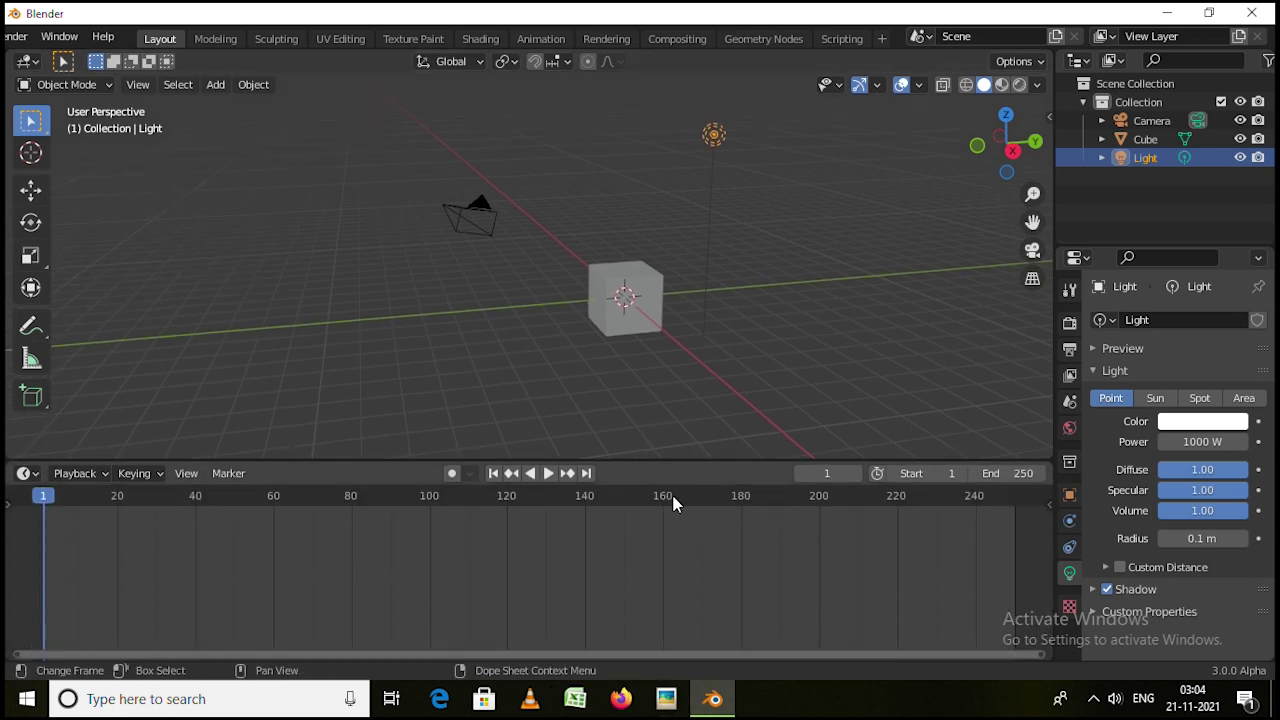
{"action": "left_click", "coordinate": [628, 298]}
{"action": "middle_click_drag", "start_coordinate": [709, 346], "coordinate": [668, 347]}
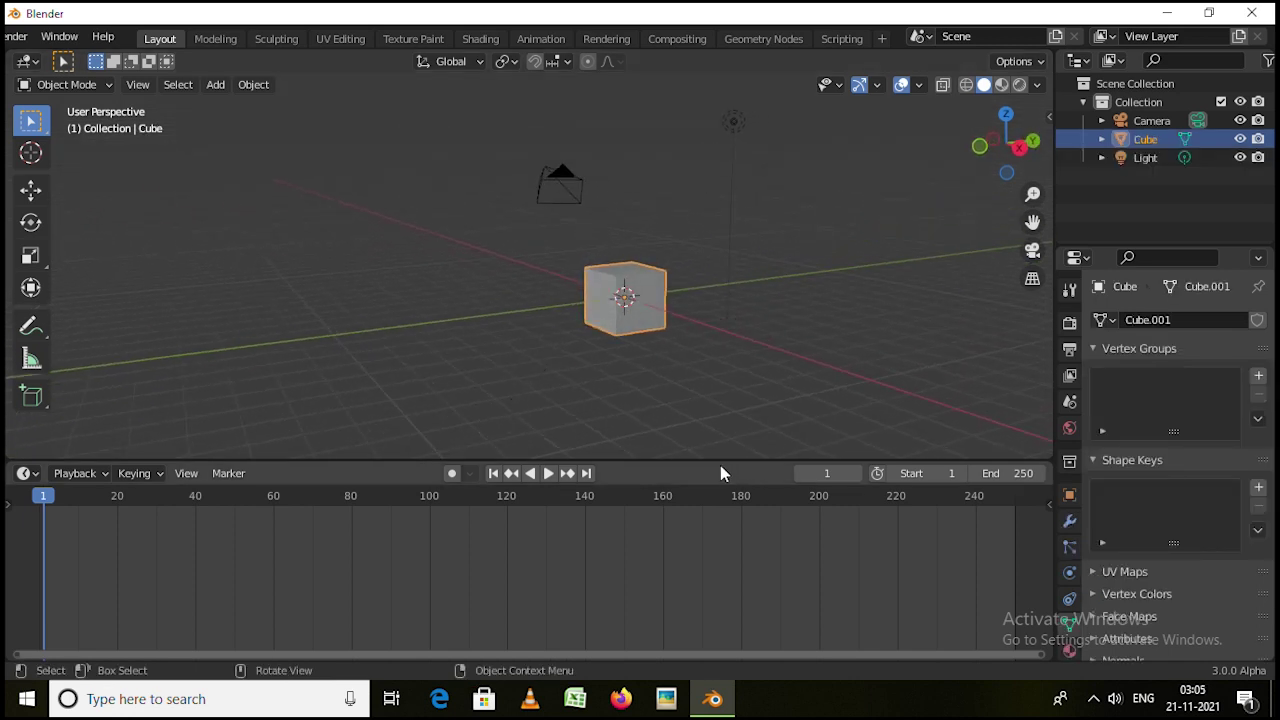
{"action": "left_click_drag", "start_coordinate": [712, 460], "coordinate": [711, 611]}
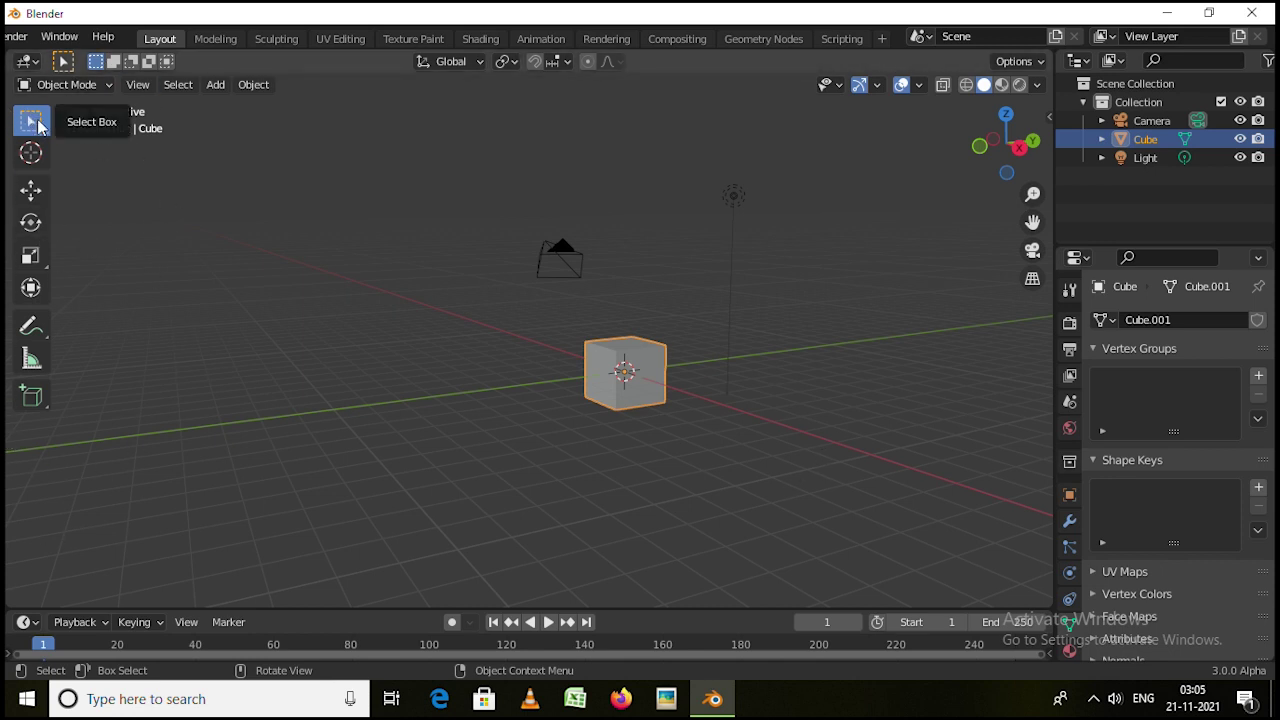
Select the camera to view its lens settings, and select the light to view its data settings
{"action": "middle_click_drag", "start_coordinate": [759, 399], "coordinate": [535, 233]}
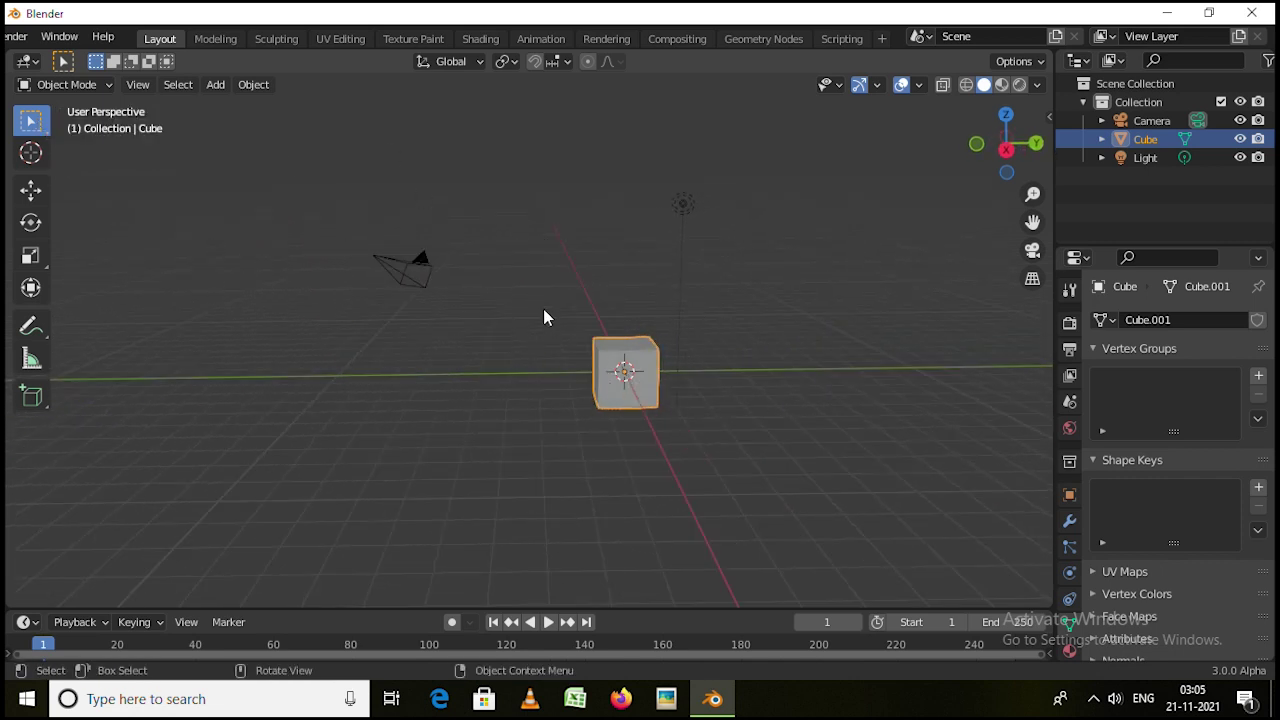
{"action": "left_click", "coordinate": [405, 277]}
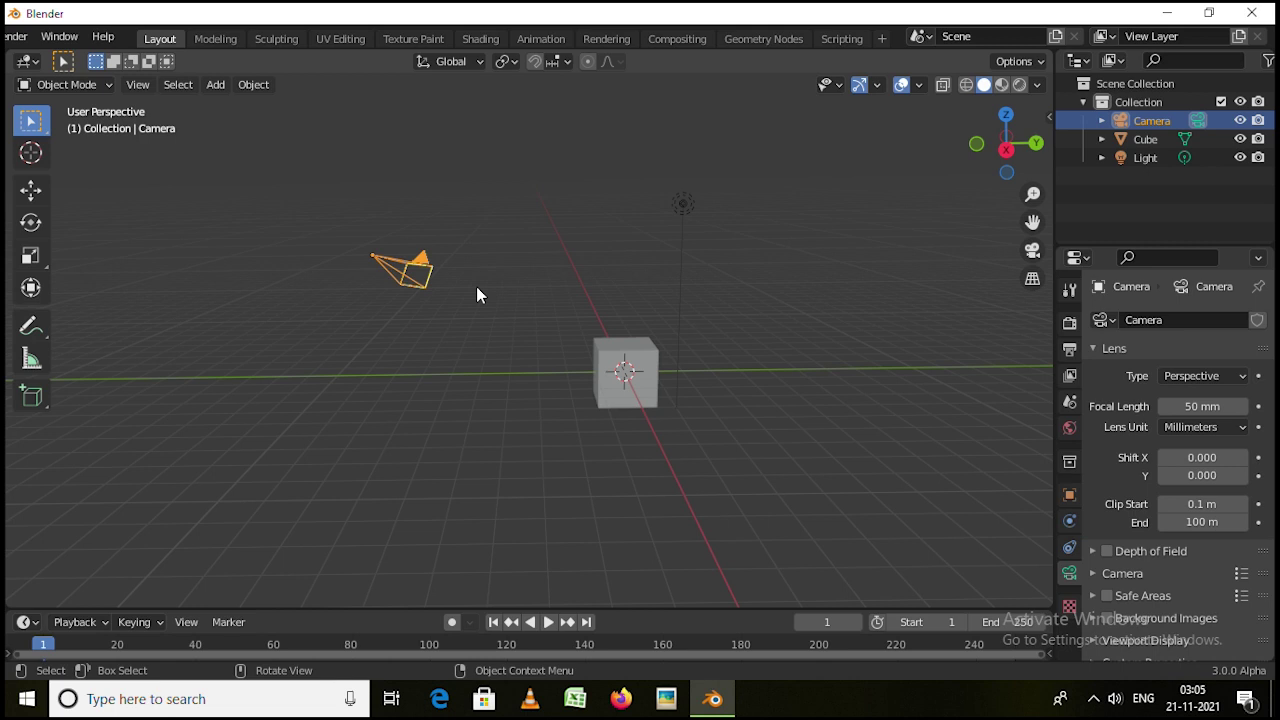
{"action": "left_click", "coordinate": [684, 204]}
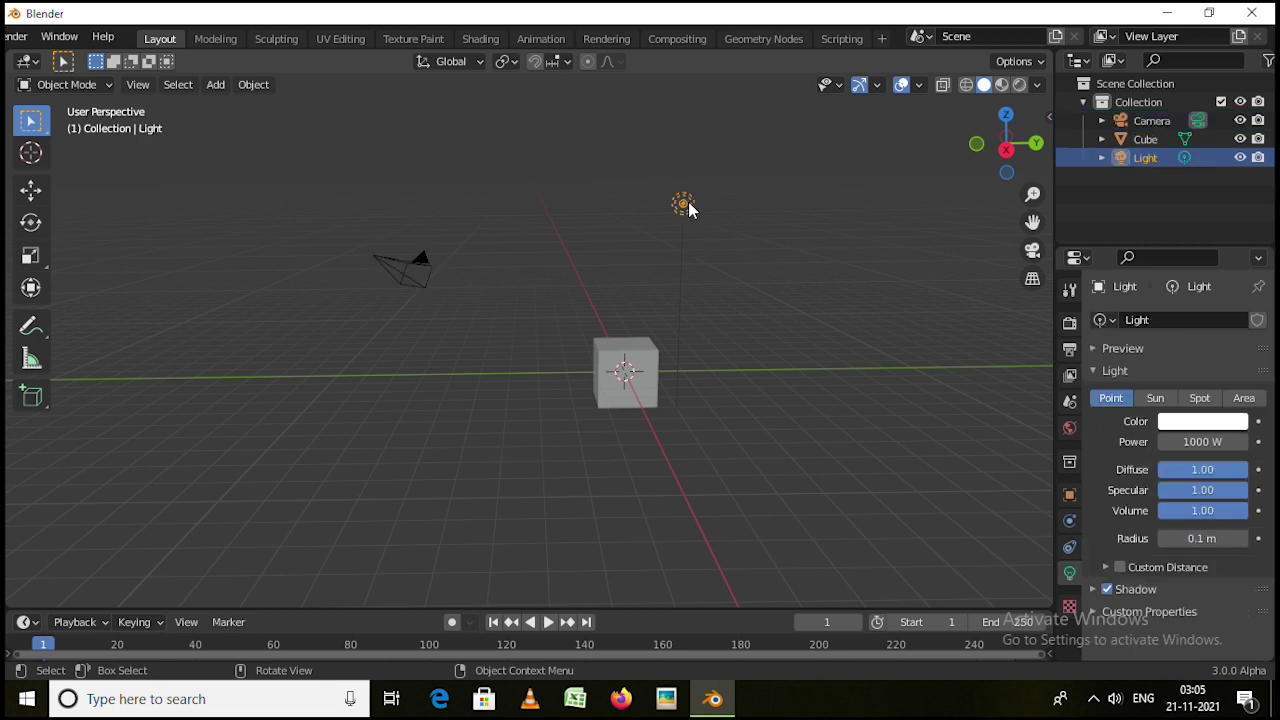
Place the 3D cursor on the green axis beside the cube and add a UV sphere at that point
{"action": "left_click", "coordinate": [39, 163]}
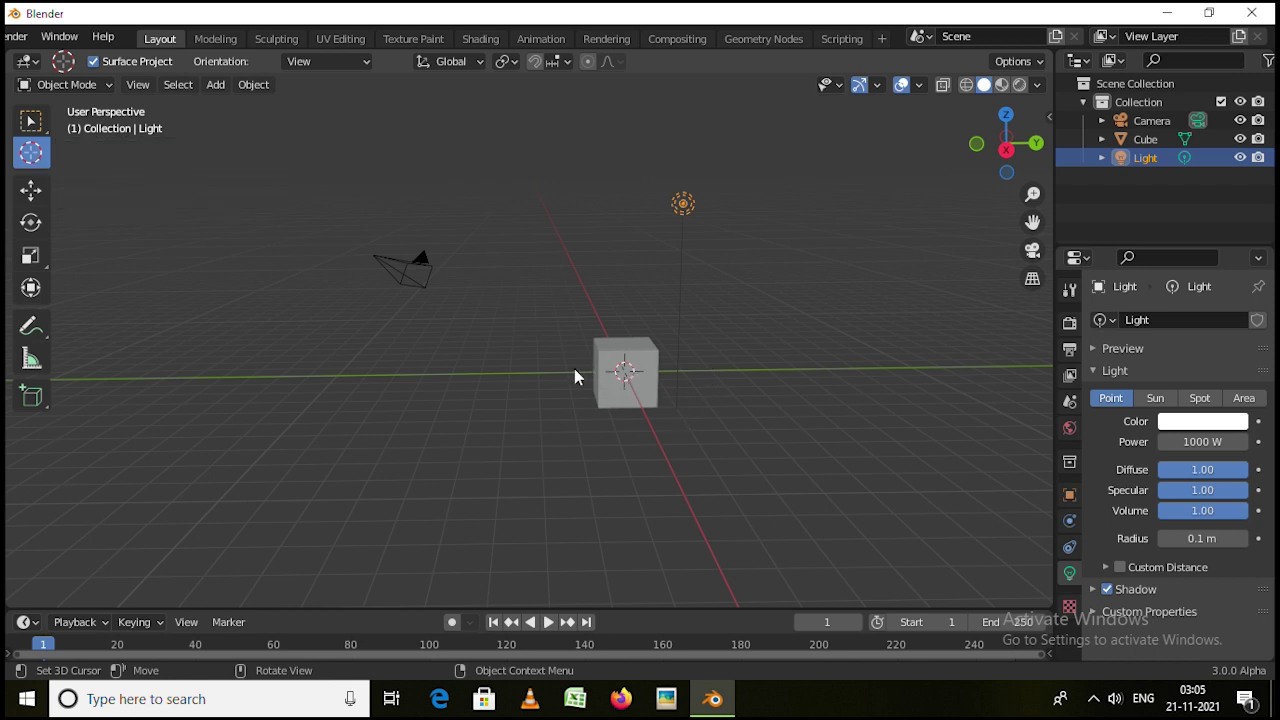
{"action": "scroll", "coordinate": [580, 389], "scroll_direction": "down", "scroll_amount": 3}
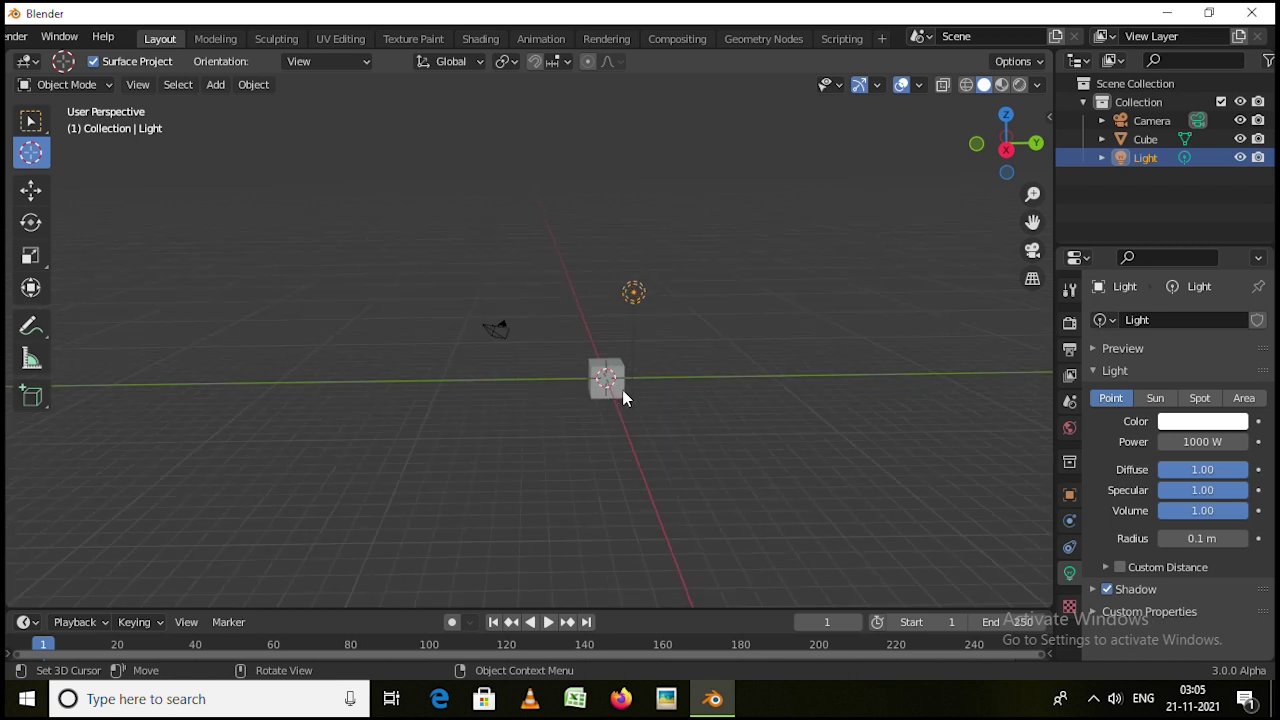
{"action": "middle_click_drag", "start_coordinate": [622, 397], "coordinate": [571, 411]}
{"action": "scroll", "coordinate": [570, 418], "scroll_direction": "up", "scroll_amount": 5}
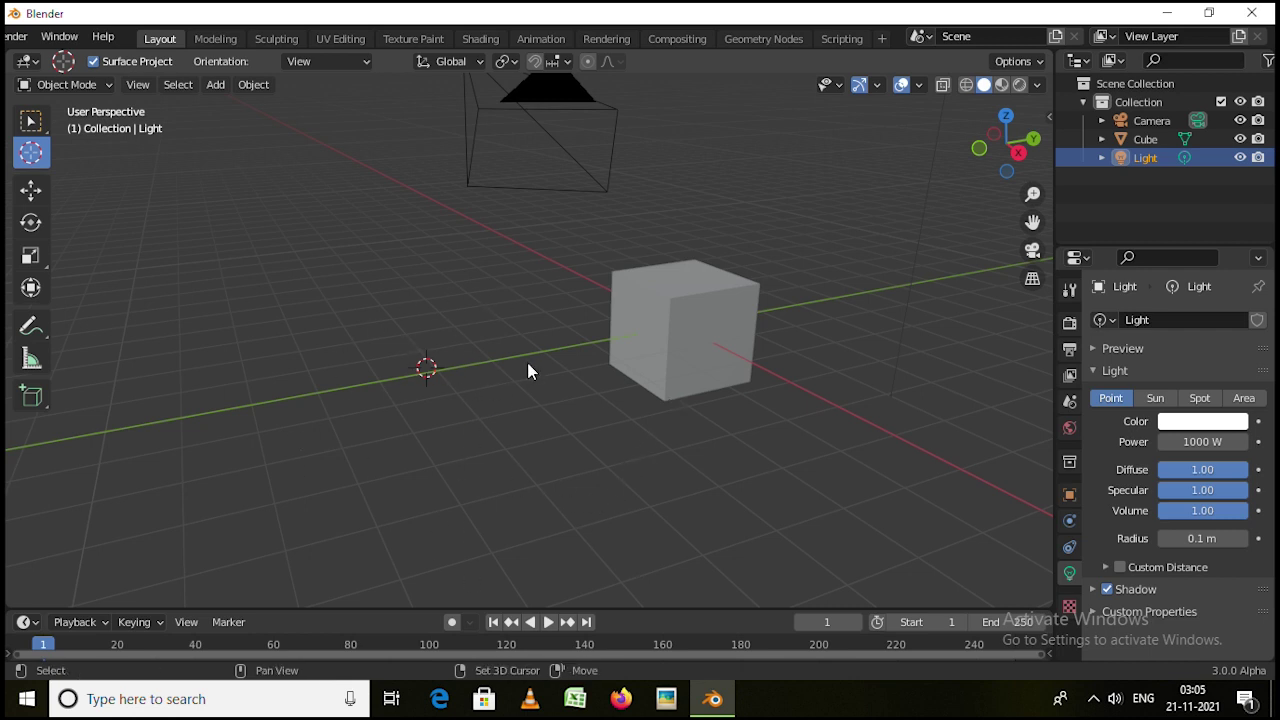
{"action": "key", "text": "shift+a"}
{"action": "mouse_move", "coordinate": [477, 300]}
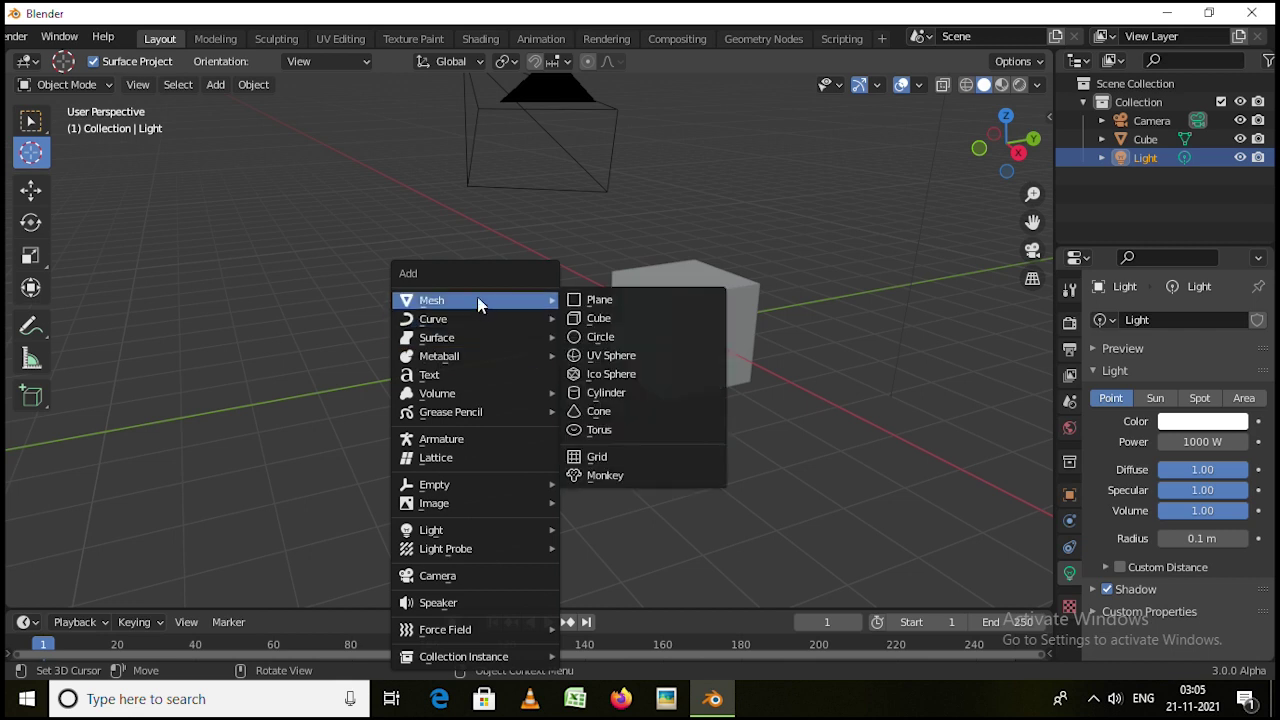
{"action": "left_click", "coordinate": [611, 357]}
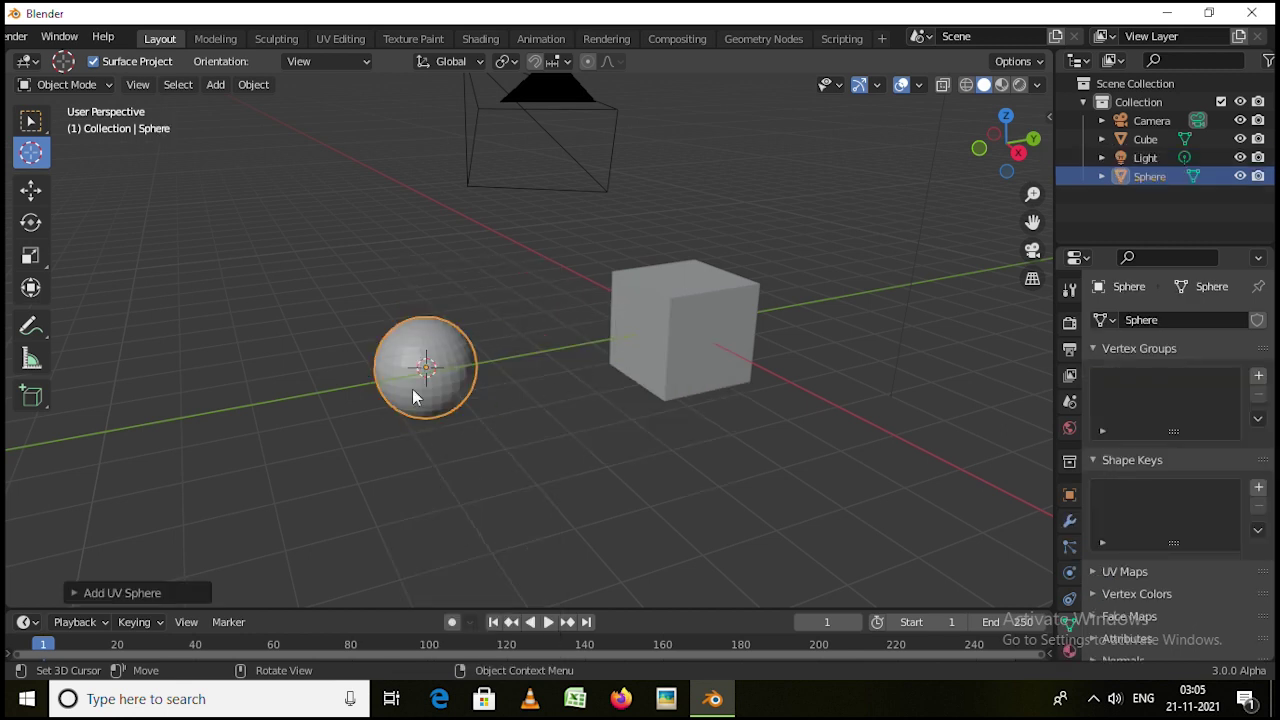
Place the 3D cursor on the empty grid behind the cube and add a cylinder there
{"action": "middle_click_drag", "start_coordinate": [471, 371], "coordinate": [757, 243]}
{"action": "left_click", "coordinate": [696, 174]}
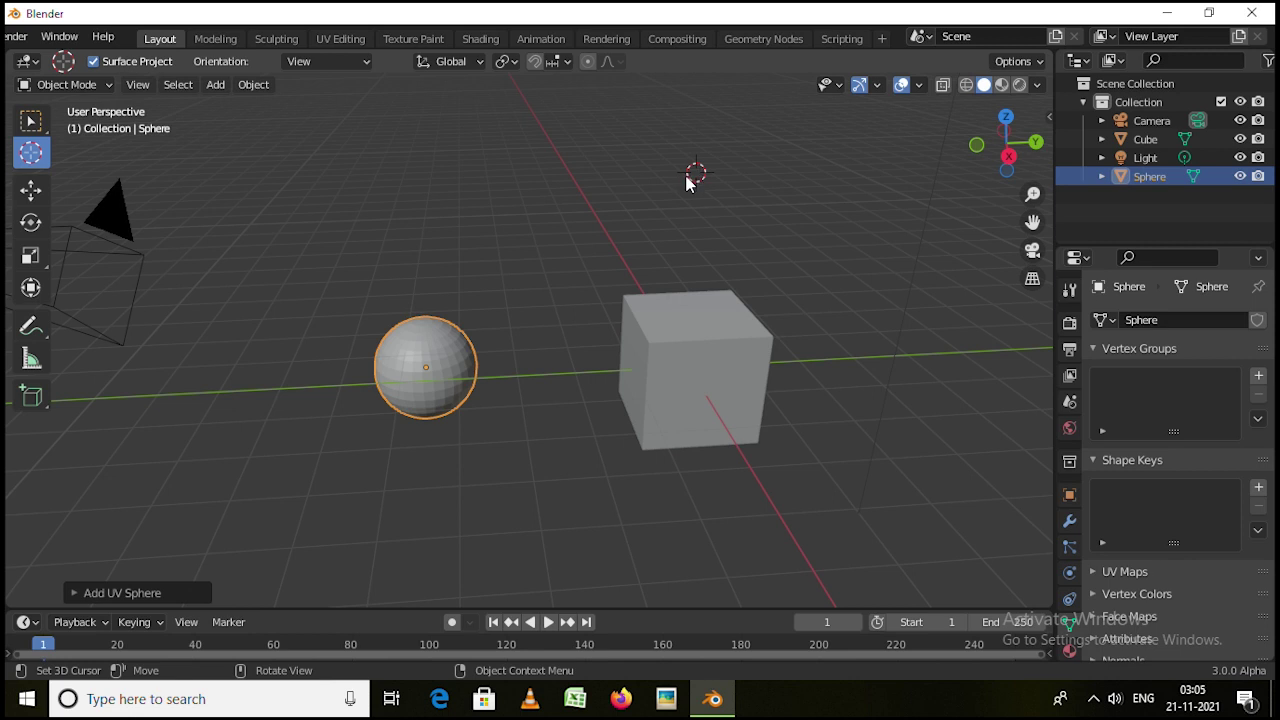
{"action": "key", "text": "shift+a"}
{"action": "mouse_move", "coordinate": [656, 190]}
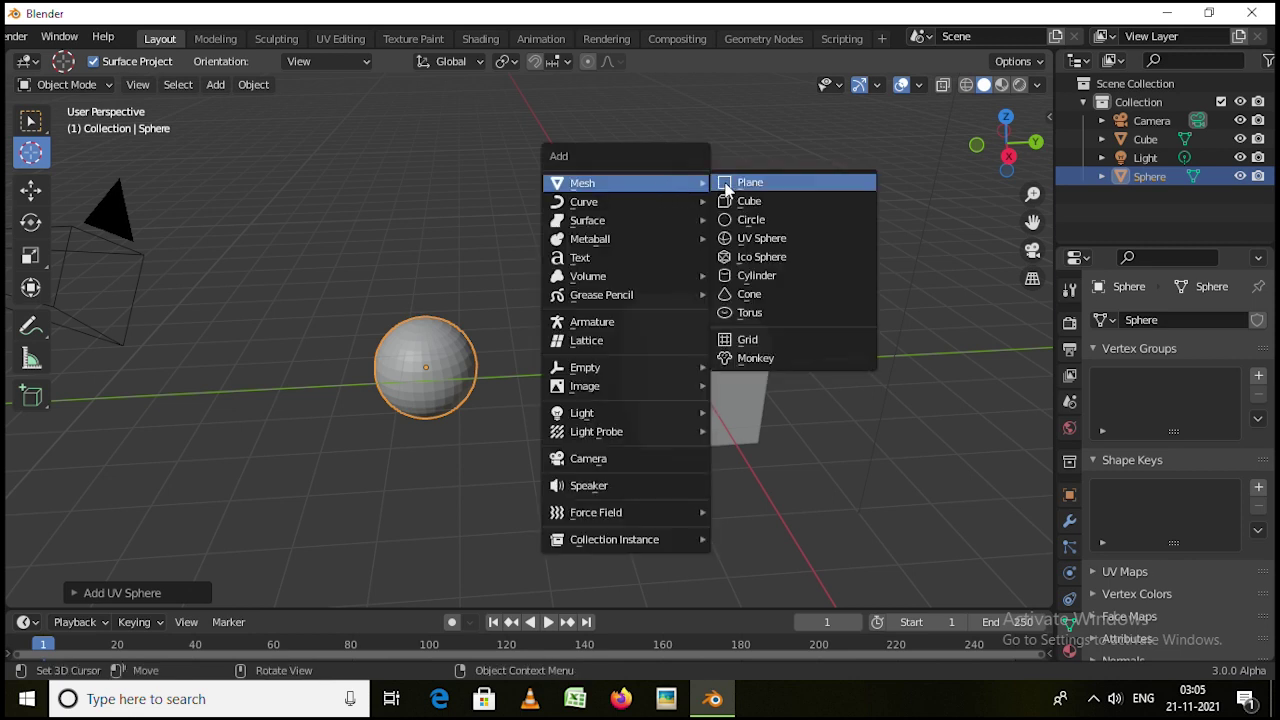
{"action": "left_click", "coordinate": [765, 275]}
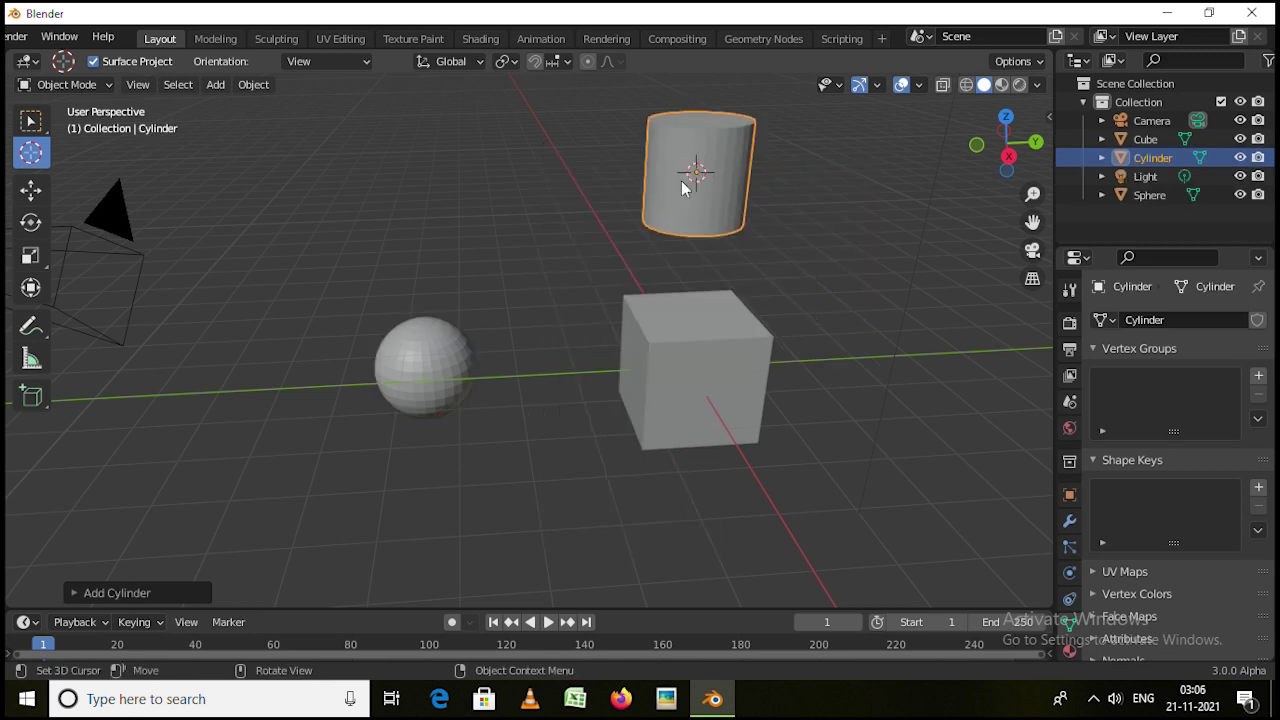
Delete the cylinder and the UV sphere from the scene, using the Select Box tool to pick the sphere
{"action": "key", "text": "Delete"}
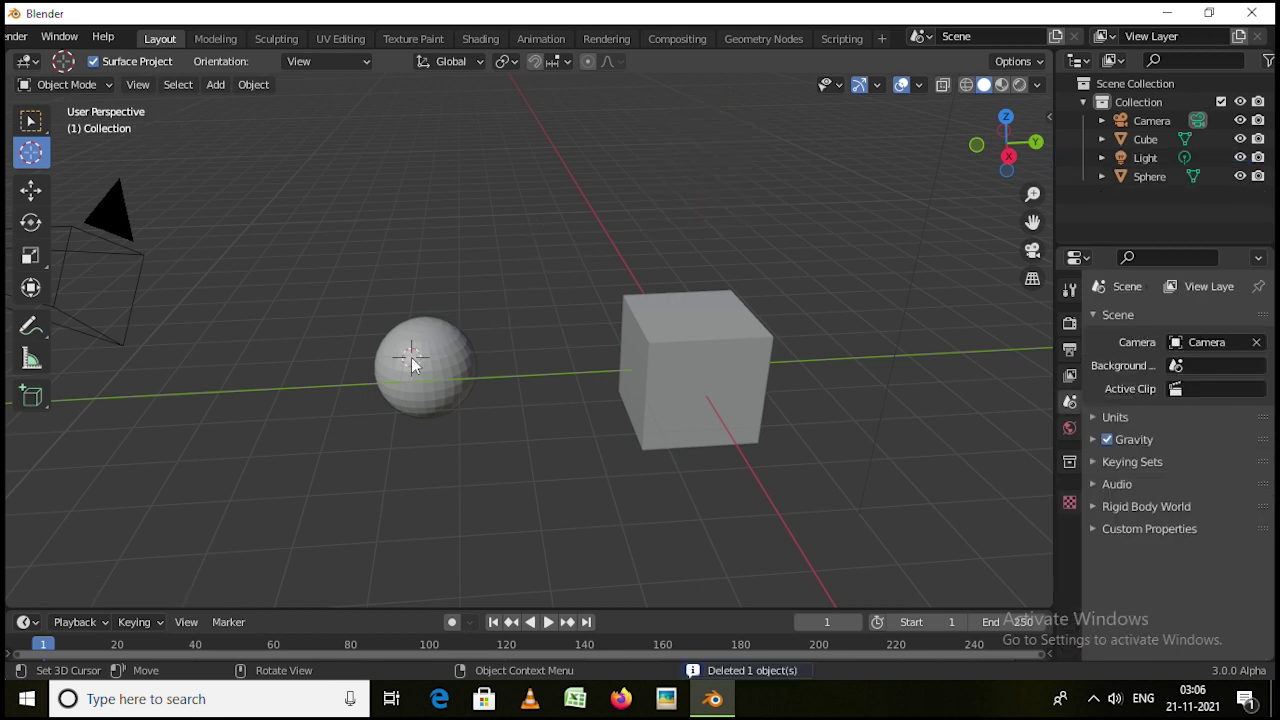
{"action": "left_click", "coordinate": [36, 121]}
{"action": "left_click", "coordinate": [446, 353]}
{"action": "key", "text": "Delete"}
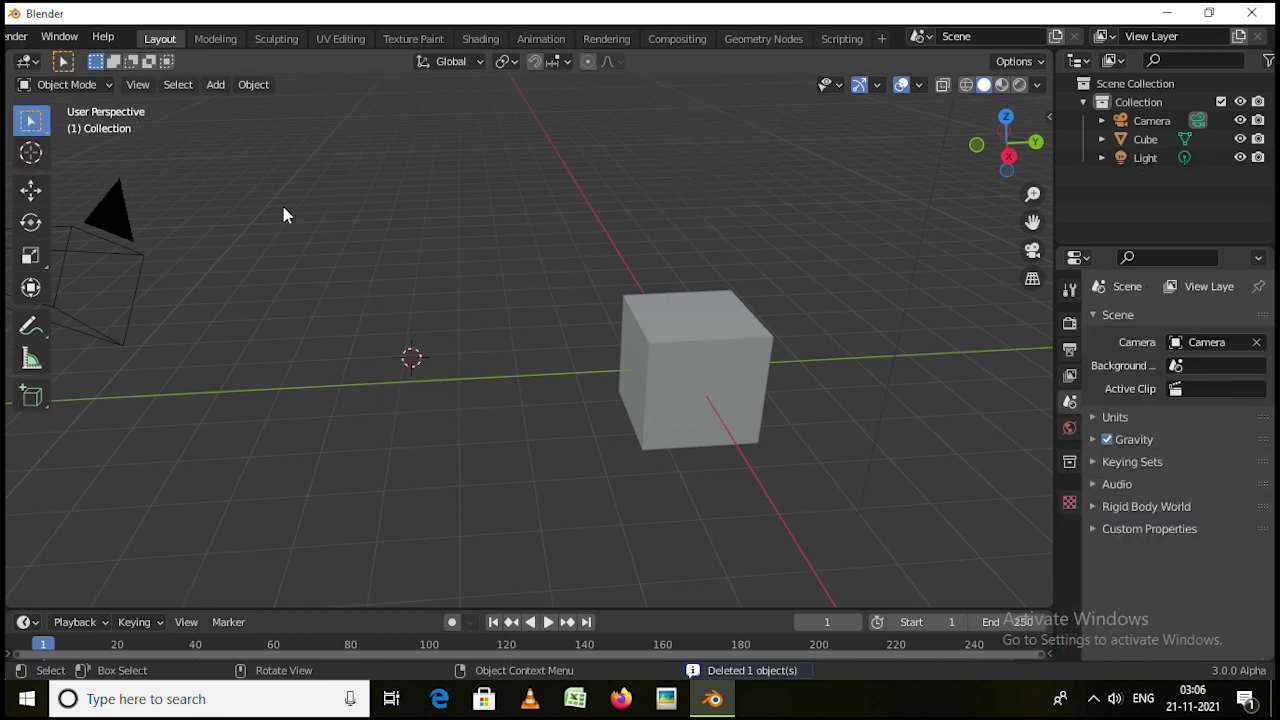
Try moving the cube along the Z, Y and X axes with the Move tool, cancelling each move
{"action": "left_click", "coordinate": [45, 194]}
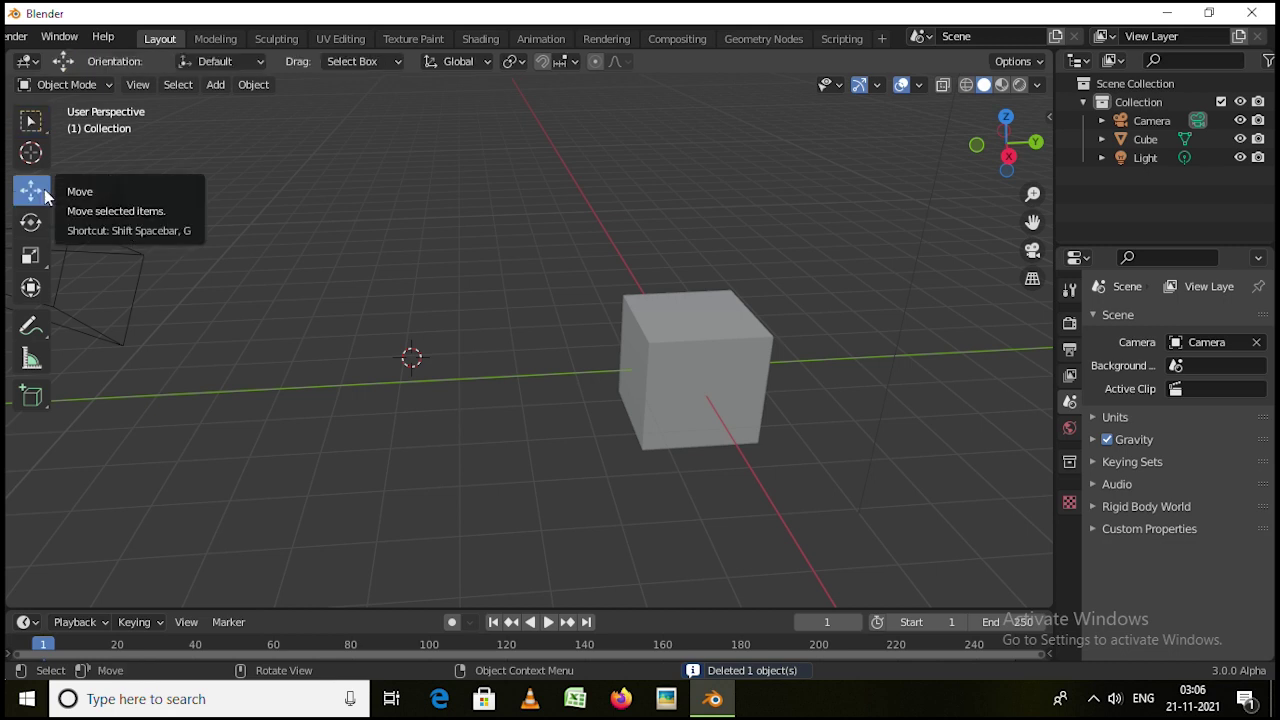
{"action": "scroll", "coordinate": [204, 266], "scroll_direction": "down", "scroll_amount": 5}
{"action": "middle_click_drag", "start_coordinate": [207, 277], "coordinate": [611, 320]}
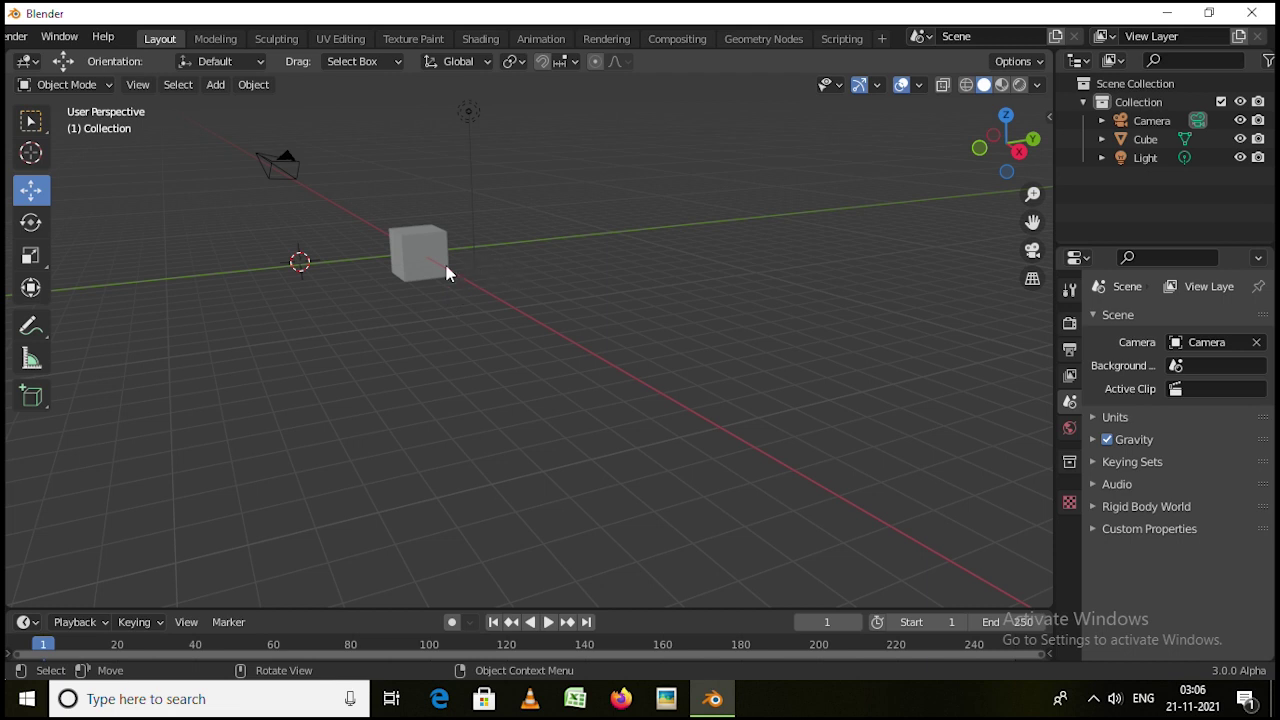
{"action": "middle_click_drag", "start_coordinate": [389, 277], "coordinate": [452, 337], "text": "shift"}
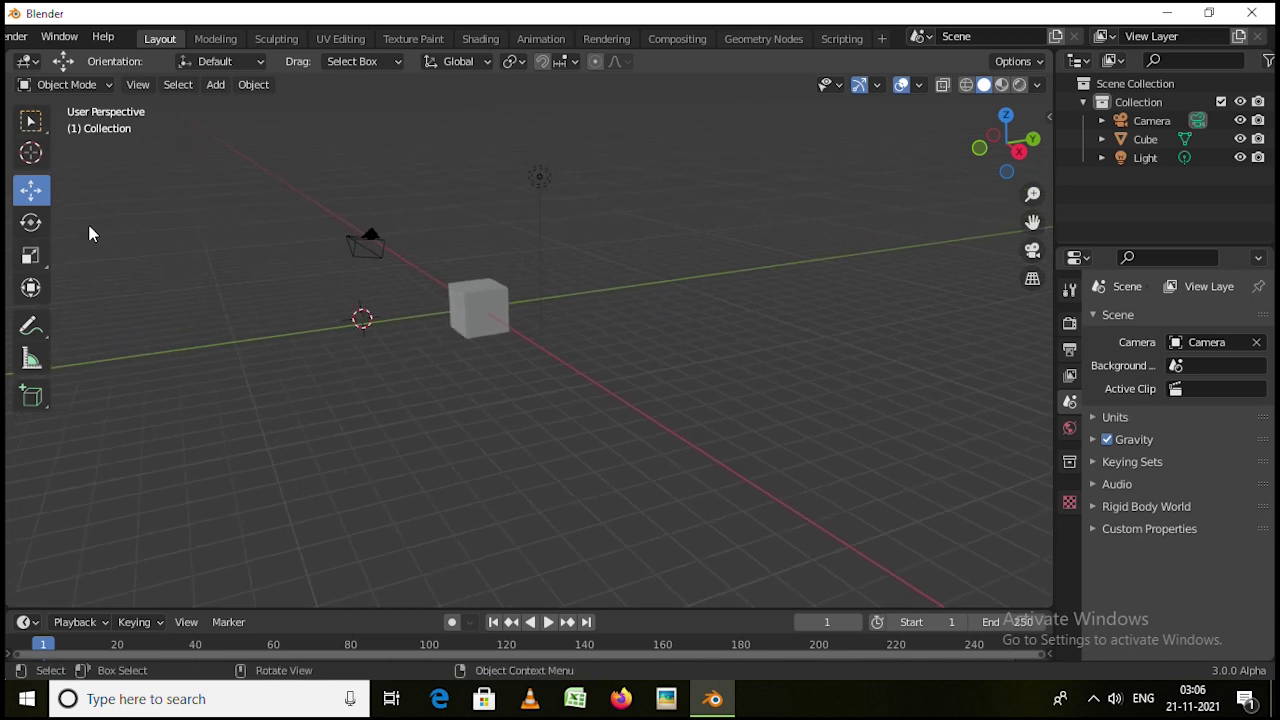
{"action": "left_click", "coordinate": [482, 295]}
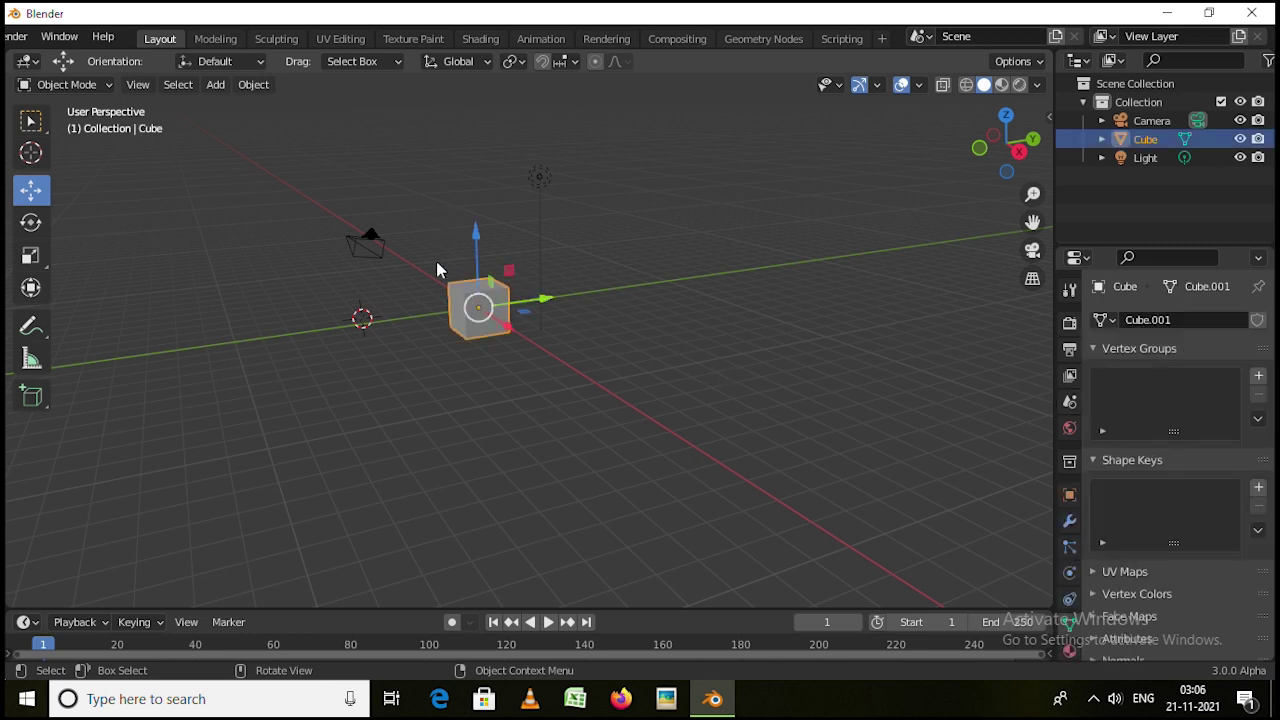
{"action": "left_click_drag", "start_coordinate": [480, 243], "coordinate": [486, 218]}
{"action": "right_click", "coordinate": [486, 218]}
{"action": "left_click_drag", "start_coordinate": [543, 297], "coordinate": [800, 246]}
{"action": "right_click", "coordinate": [800, 246]}
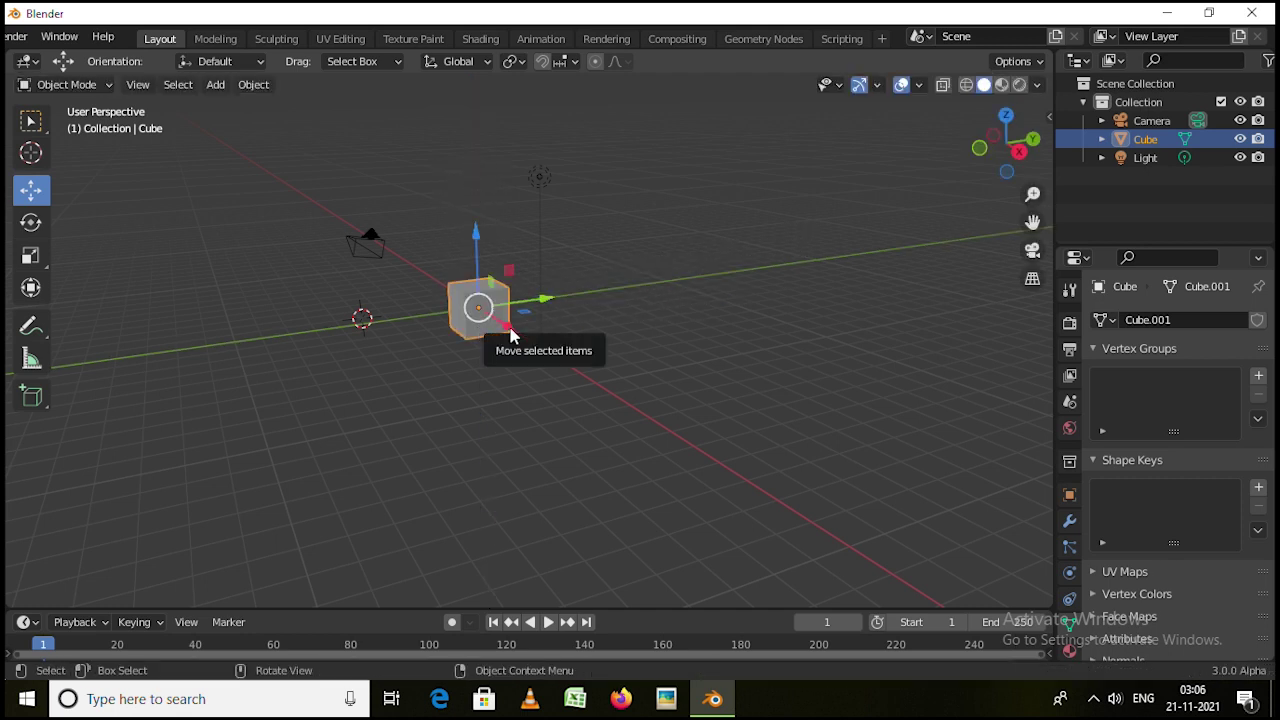
{"action": "left_click_drag", "start_coordinate": [509, 332], "coordinate": [700, 472]}
{"action": "right_click", "coordinate": [700, 472]}
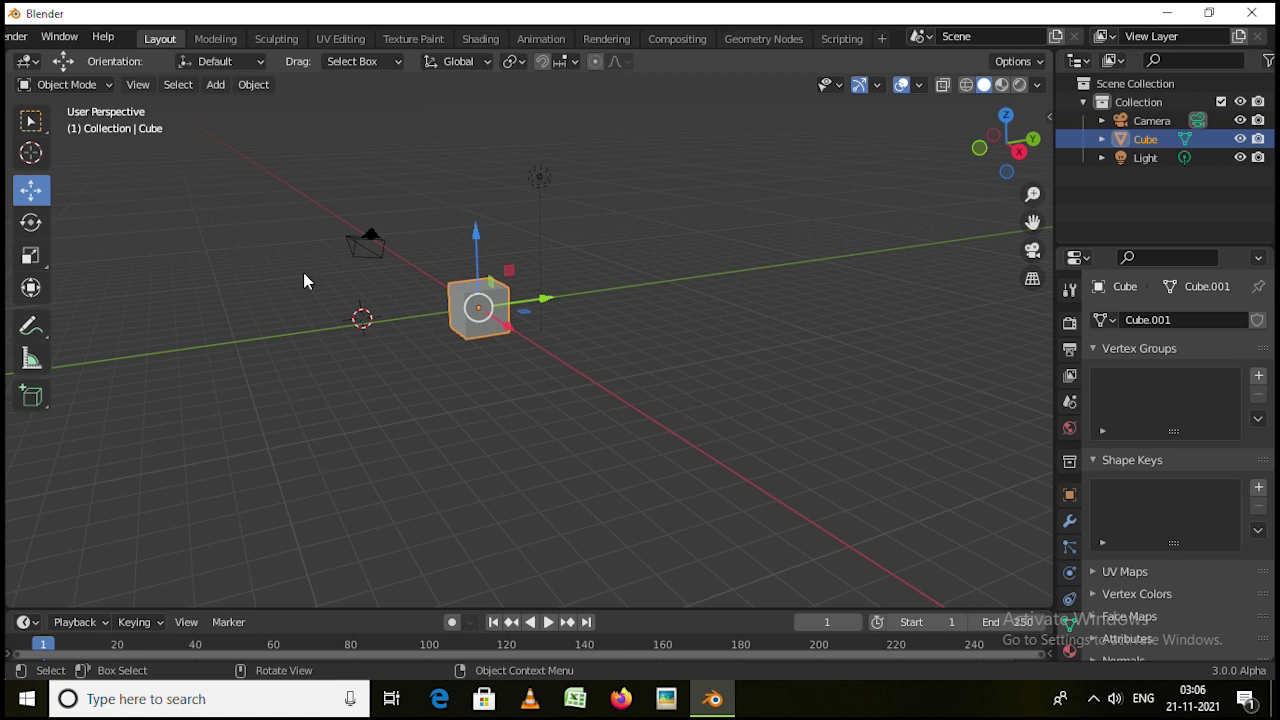
Try rotating the cube about the X and Z axes with the Rotate tool, cancelling each rotation
{"action": "middle_click_drag", "start_coordinate": [640, 400], "coordinate": [180, 308]}
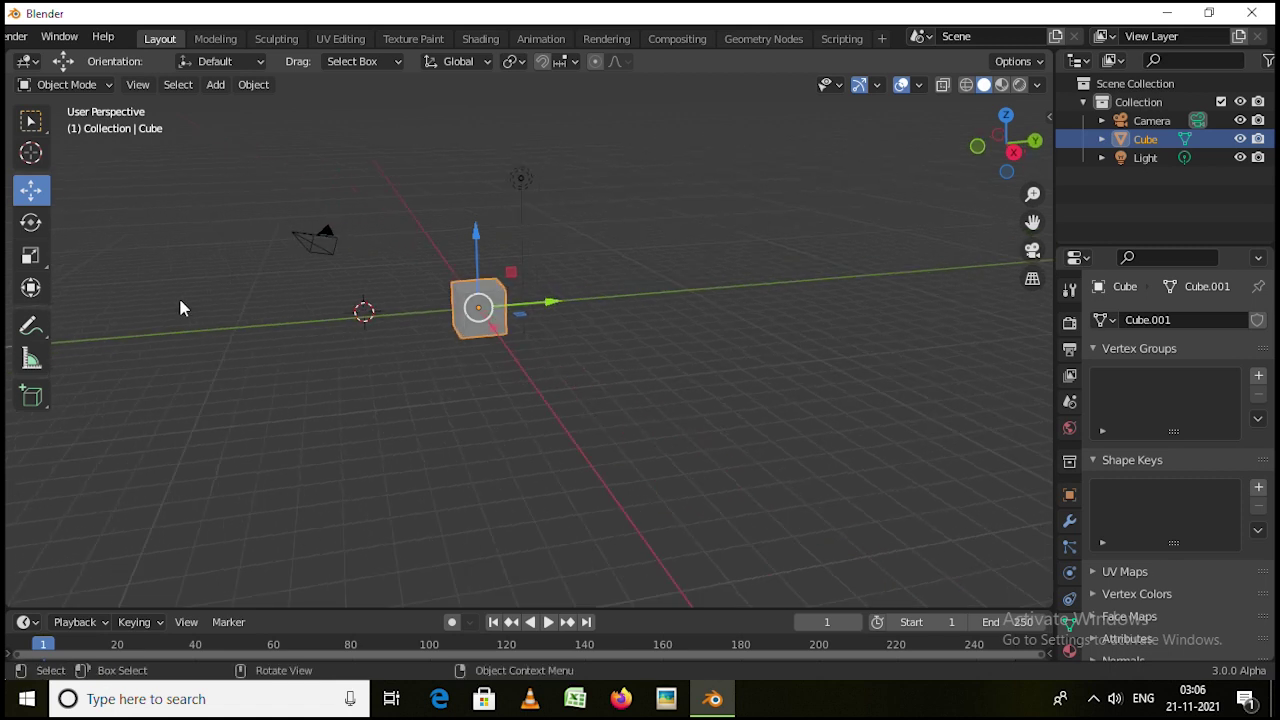
{"action": "left_click", "coordinate": [30, 224]}
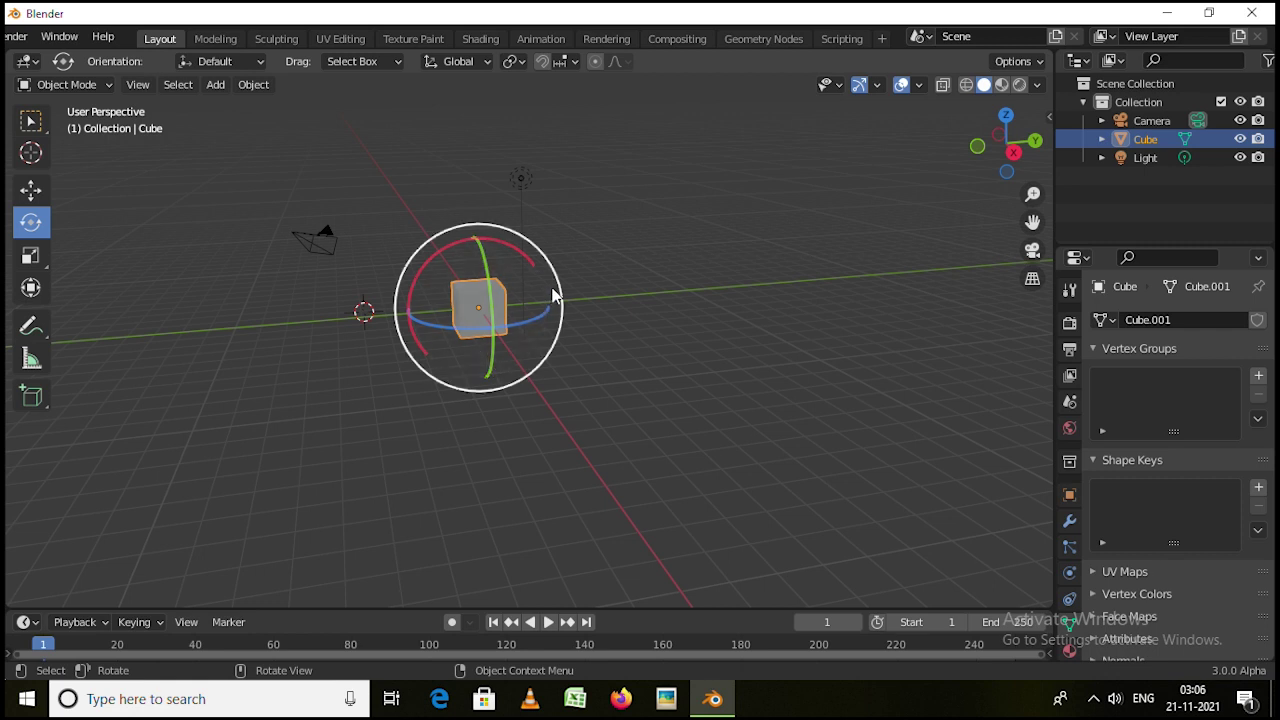
{"action": "left_click_drag", "start_coordinate": [531, 266], "coordinate": [564, 264]}
{"action": "left_click_drag", "start_coordinate": [534, 319], "coordinate": [502, 286]}
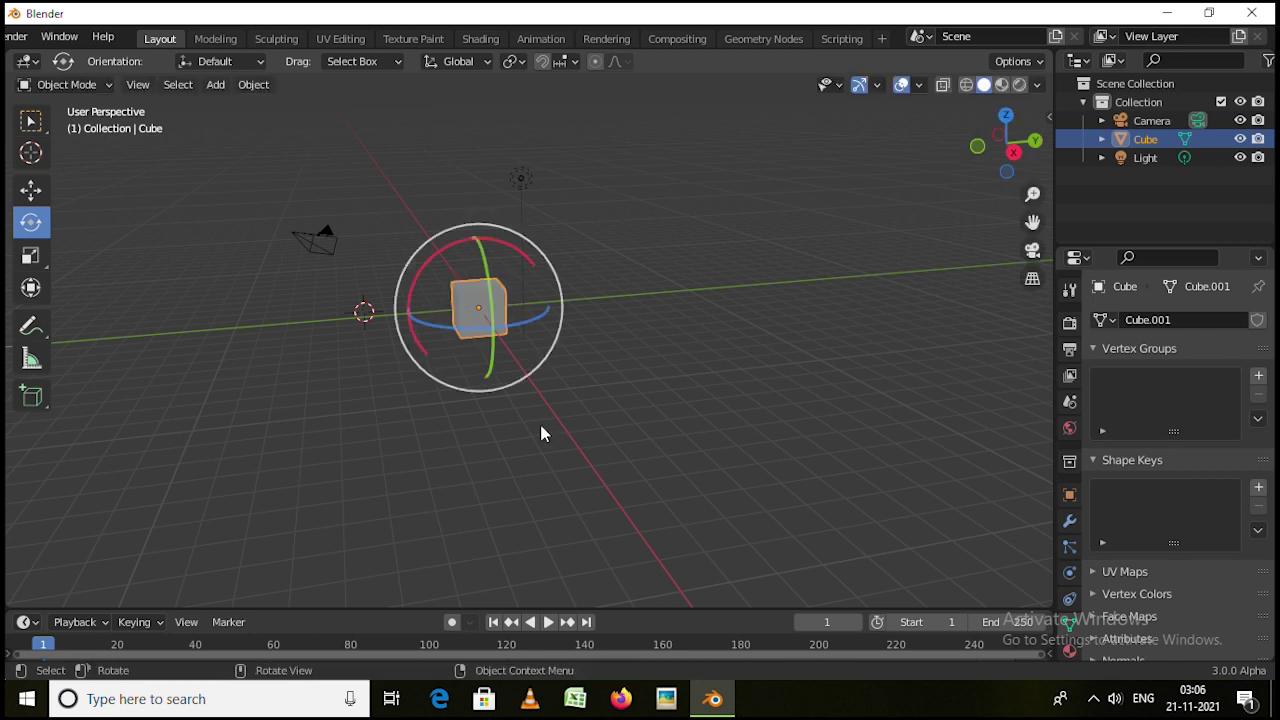
Try scaling the cube along the Z, Y and X axes with the Scale tool, cancelling each change
{"action": "left_click", "coordinate": [30, 256]}
{"action": "middle_click_drag", "start_coordinate": [423, 371], "coordinate": [410, 392]}
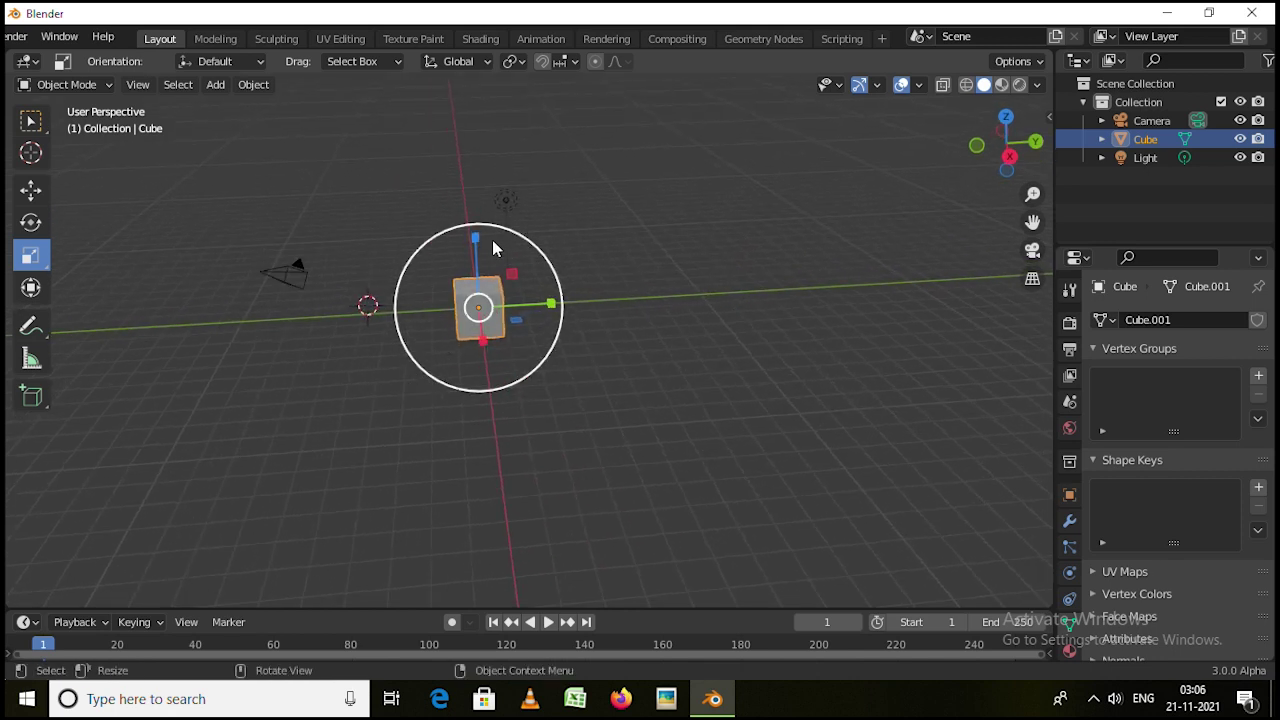
{"action": "scroll", "coordinate": [500, 314], "scroll_direction": "up", "scroll_amount": 4}
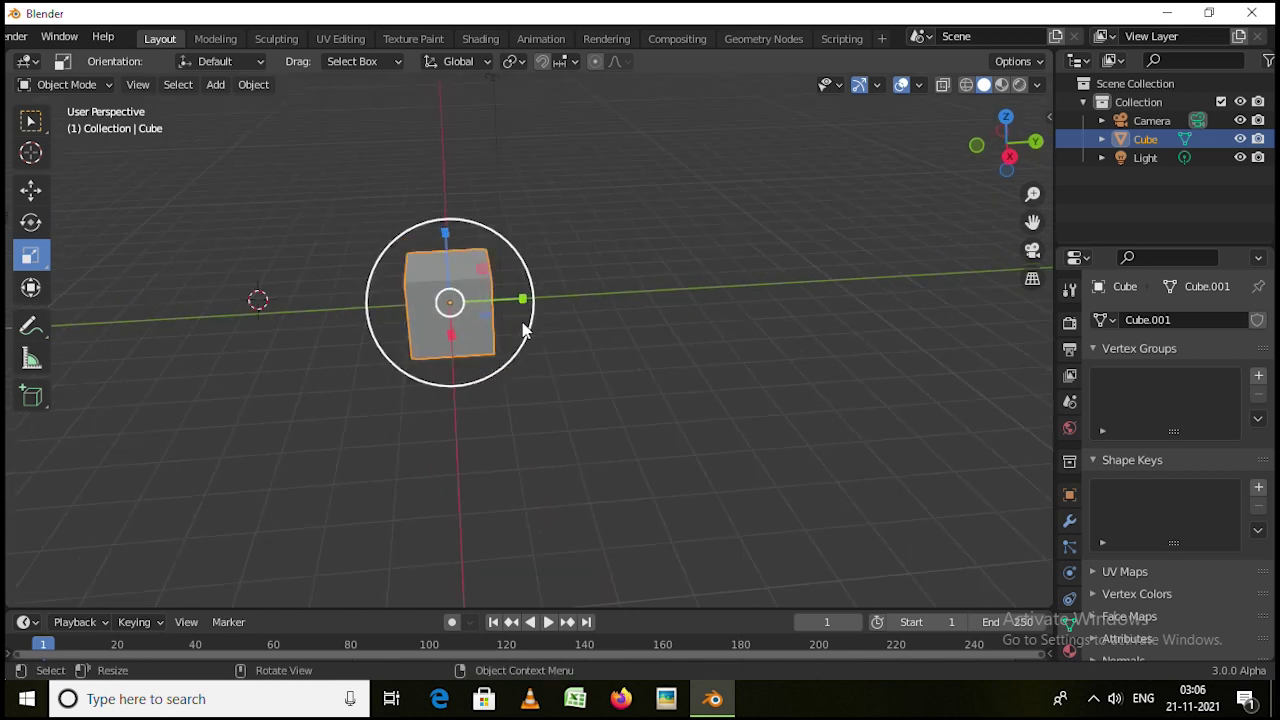
{"action": "scroll", "coordinate": [524, 330], "scroll_direction": "down", "scroll_amount": 2}
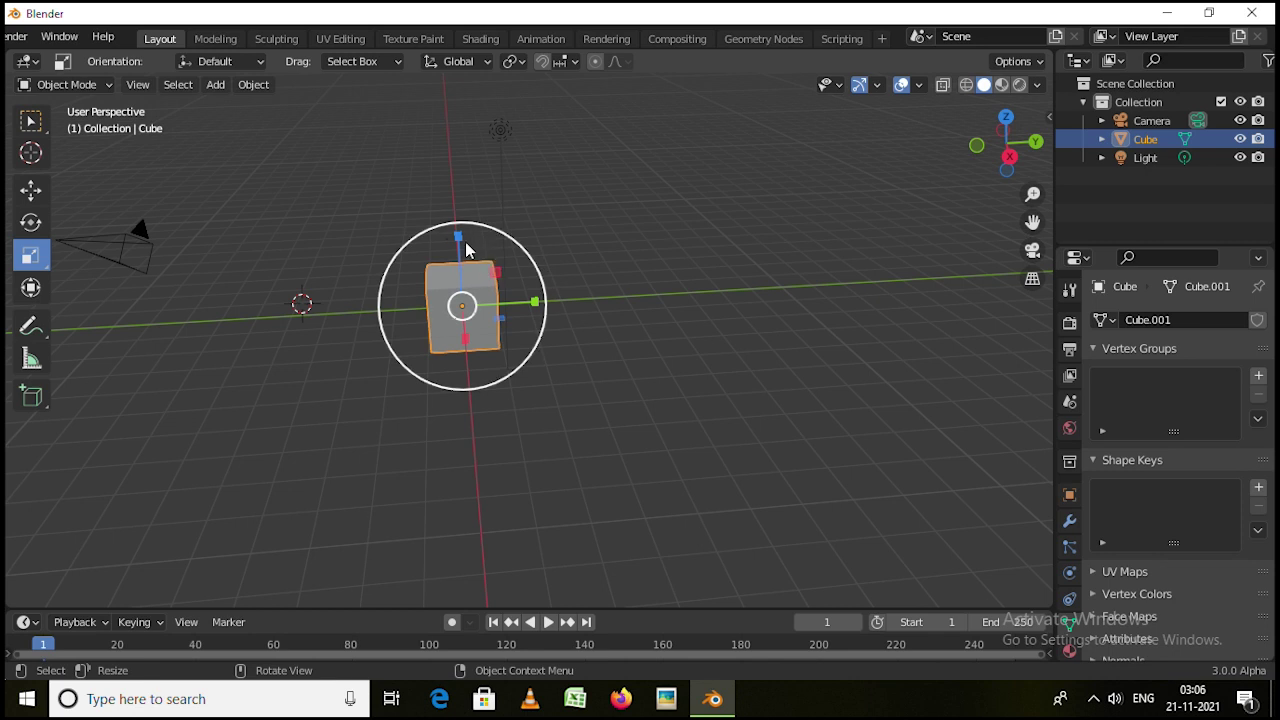
{"action": "mouse_move", "coordinate": [457, 242]}
{"action": "left_mouse_down"}
{"action": "mouse_move", "coordinate": [460, 150]}
{"action": "mouse_move", "coordinate": [474, 129]}
{"action": "mouse_move", "coordinate": [479, 233]}
{"action": "left_mouse_up"}
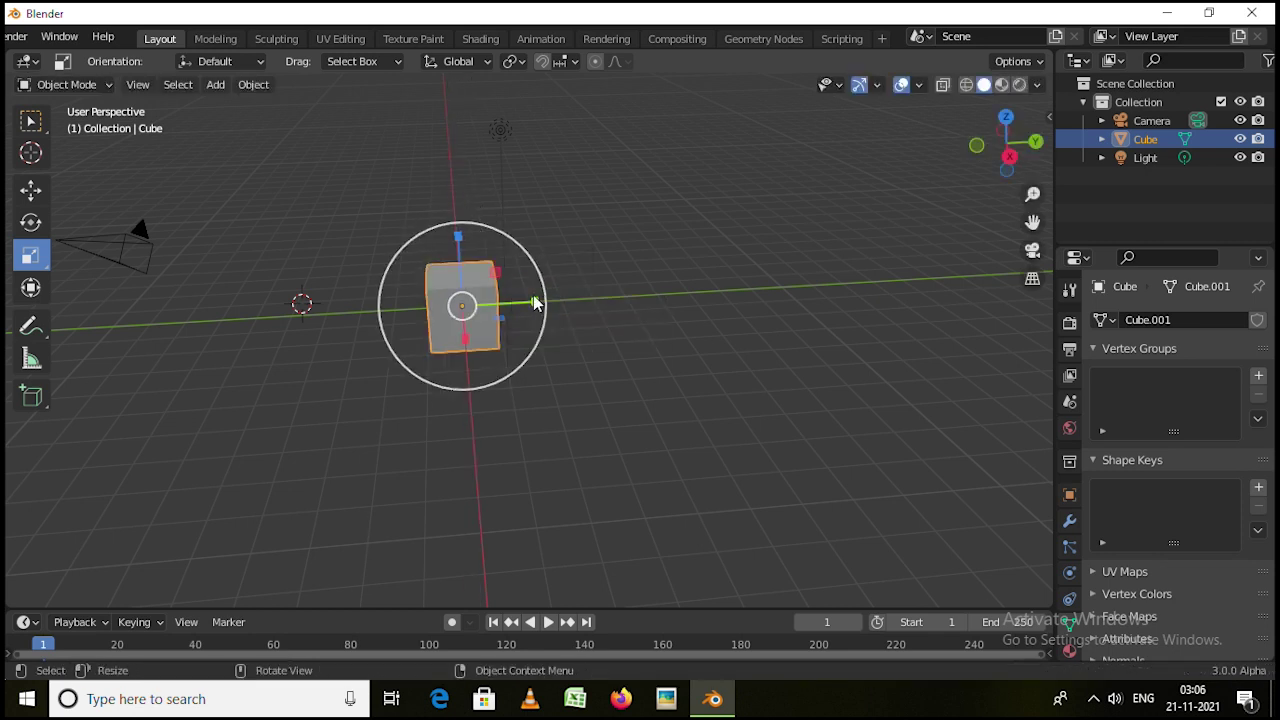
{"action": "left_click_drag", "start_coordinate": [534, 301], "coordinate": [547, 370]}
{"action": "left_click_drag", "start_coordinate": [466, 340], "coordinate": [481, 398]}
Try scaling the cube within the XY plane and the YZ plane using the plane handles, cancelling both changes
{"action": "middle_click_drag", "start_coordinate": [515, 332], "coordinate": [493, 333]}
{"action": "scroll", "coordinate": [498, 326], "scroll_direction": "up", "scroll_amount": 2}
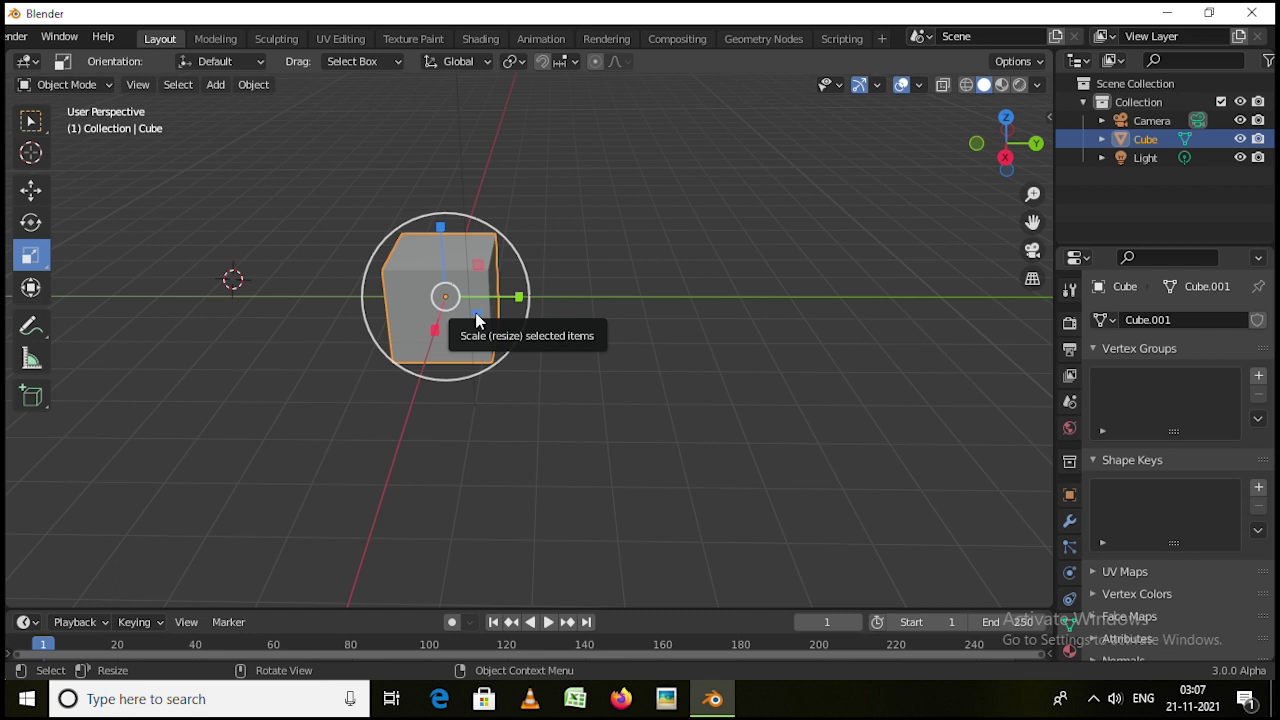
{"action": "left_click_drag", "start_coordinate": [477, 320], "coordinate": [578, 342]}
{"action": "right_click", "coordinate": [578, 342]}
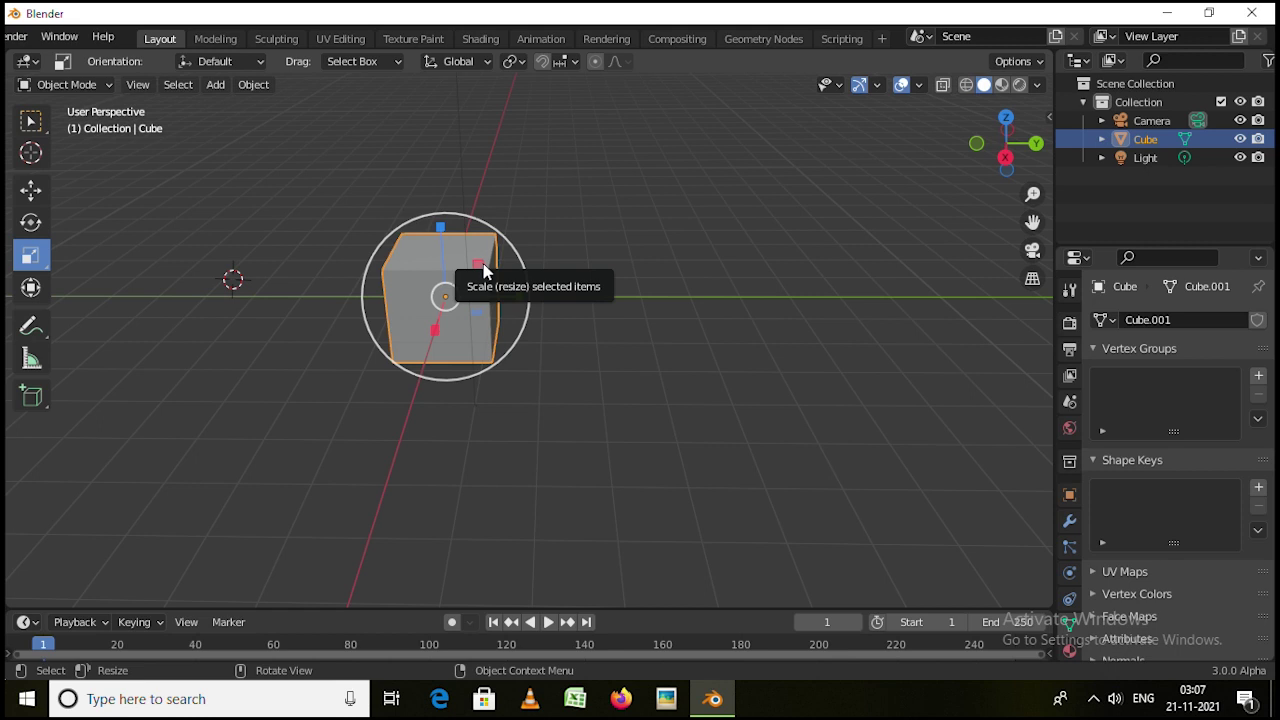
{"action": "left_click_drag", "start_coordinate": [483, 271], "coordinate": [398, 300]}
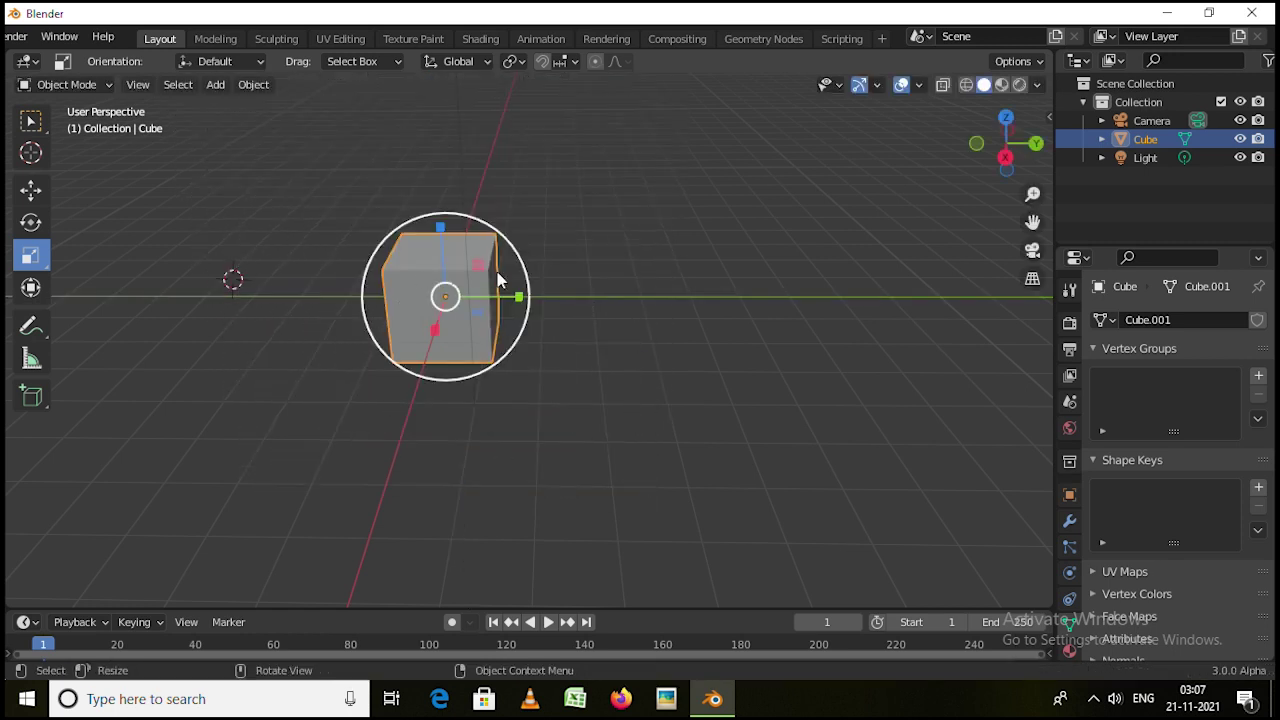
Compare the Transform, Move, Rotate and Scale gizmos on the cube, and reselect the cube
{"action": "left_click", "coordinate": [31, 289]}
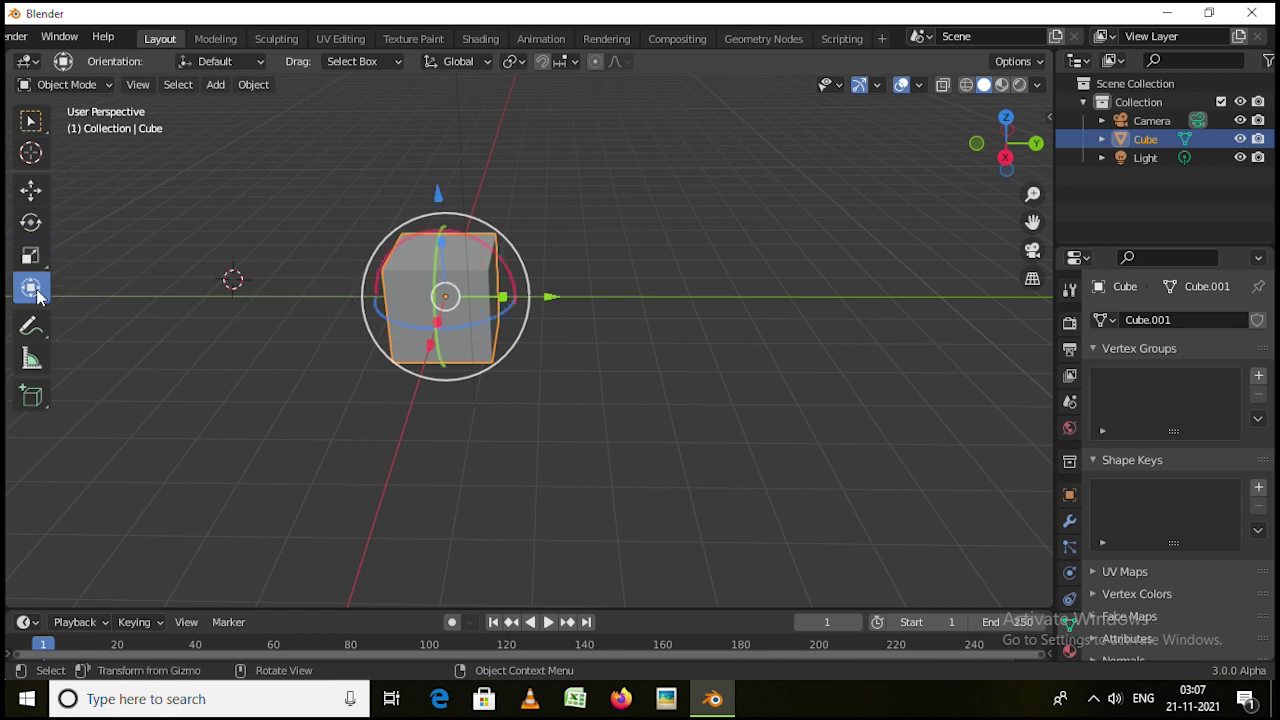
{"action": "left_click", "coordinate": [40, 190]}
{"action": "left_click", "coordinate": [31, 222]}
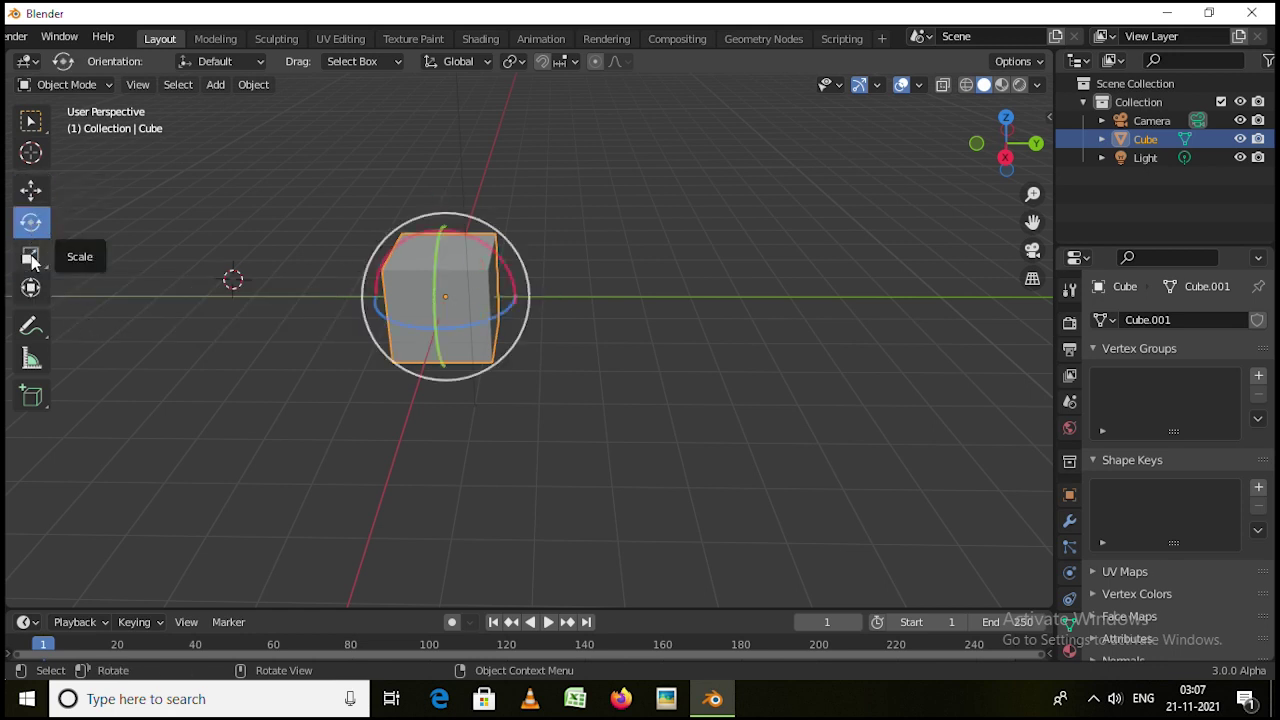
{"action": "left_click", "coordinate": [31, 258]}
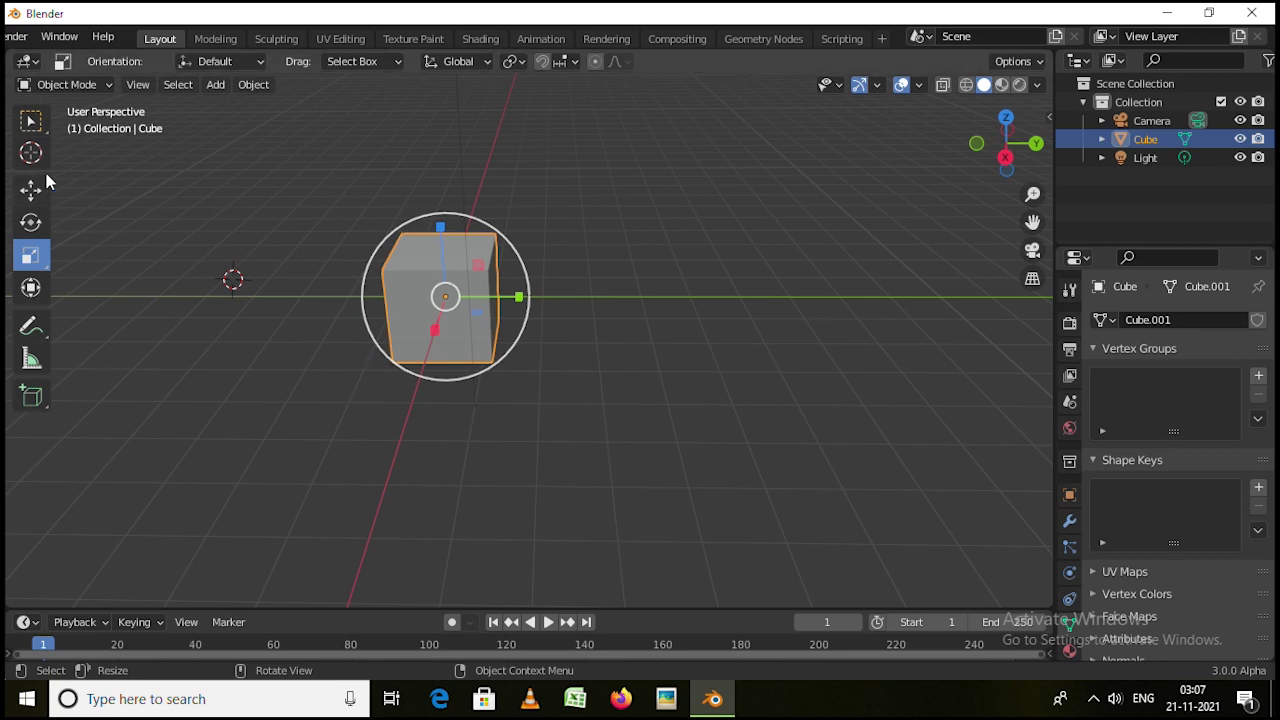
{"action": "left_click", "coordinate": [518, 295]}
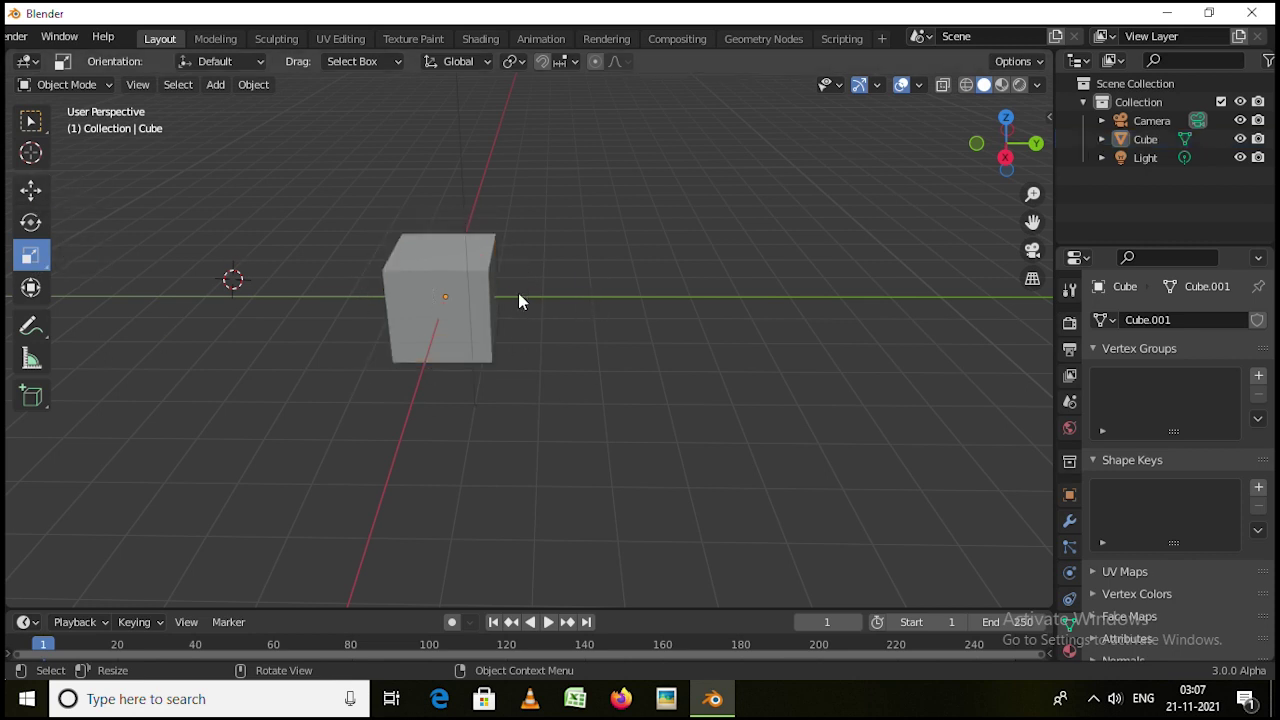
{"action": "left_click", "coordinate": [486, 269]}
Try moving the cube along Y and rotating it about X with the Transform tool, cancelling both changes
{"action": "left_click", "coordinate": [33, 292]}
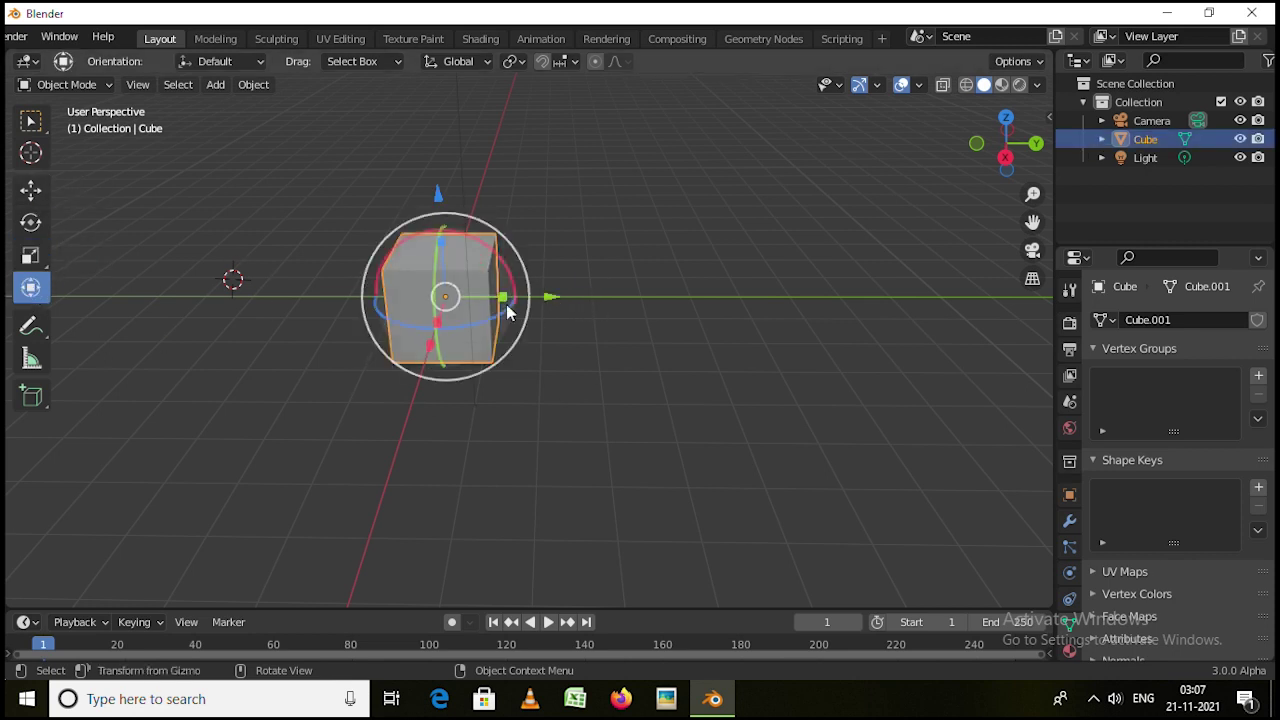
{"action": "mouse_move", "coordinate": [553, 305]}
{"action": "left_mouse_down"}
{"action": "mouse_move", "coordinate": [671, 303]}
{"action": "mouse_move", "coordinate": [550, 306]}
{"action": "left_mouse_up"}
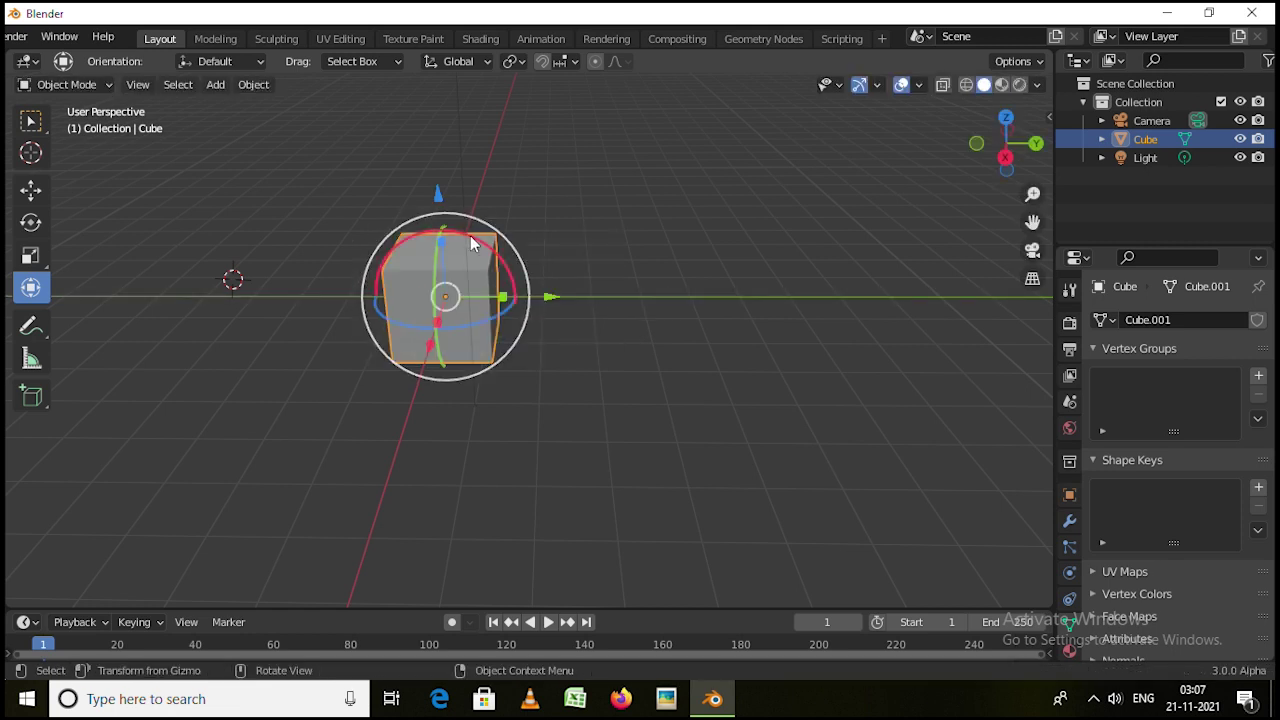
{"action": "left_click_drag", "start_coordinate": [470, 237], "coordinate": [556, 298]}
{"action": "right_click", "coordinate": [556, 298]}
Draw a freehand annotation stroke near the cube with the Annotate tool, and undo it
{"action": "left_click", "coordinate": [31, 328]}
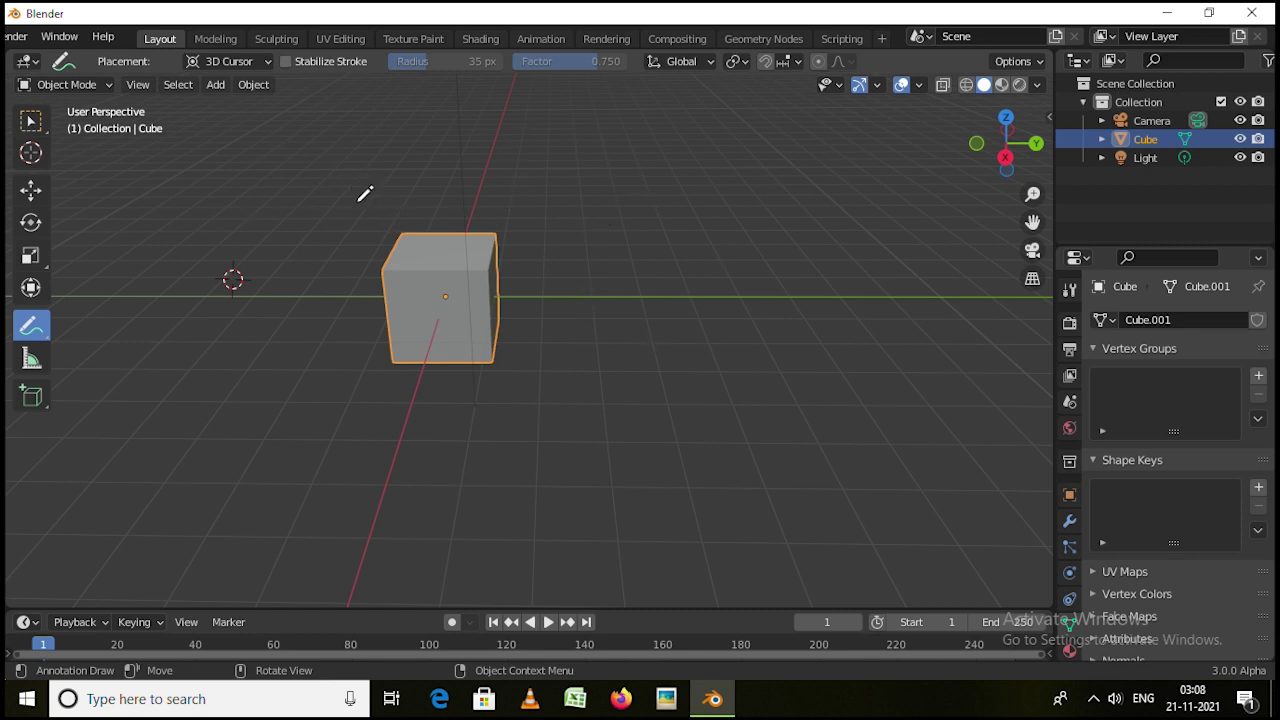
{"action": "mouse_move", "coordinate": [362, 224]}
{"action": "left_mouse_down"}
{"action": "mouse_move", "coordinate": [393, 168]}
{"action": "mouse_move", "coordinate": [645, 247]}
{"action": "mouse_move", "coordinate": [412, 282]}
{"action": "mouse_move", "coordinate": [378, 226]}
{"action": "left_mouse_up"}
{"action": "key", "text": "ctrl+z"}
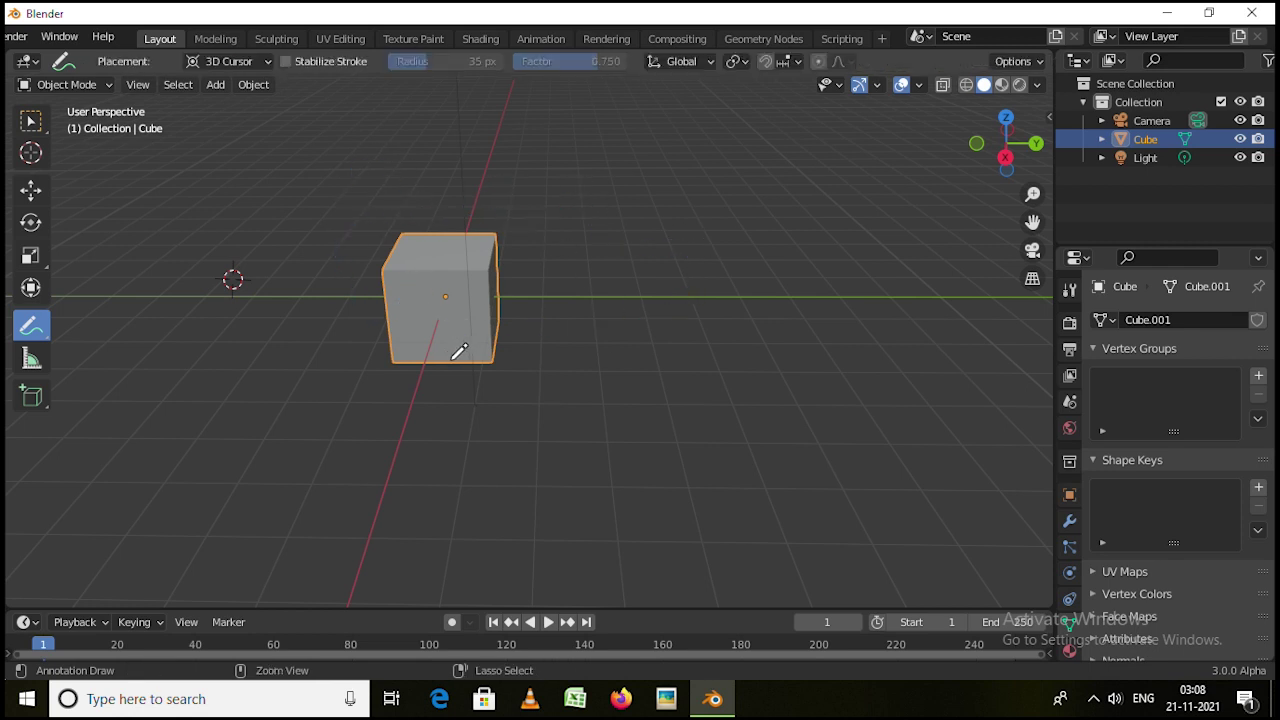
Measure the height of the cube's front face with the Measure tool, and undo the ruler
{"action": "left_click", "coordinate": [31, 362]}
{"action": "middle_click_drag", "start_coordinate": [404, 295], "coordinate": [355, 305]}
{"action": "scroll", "coordinate": [420, 247], "scroll_direction": "up", "scroll_amount": 3}
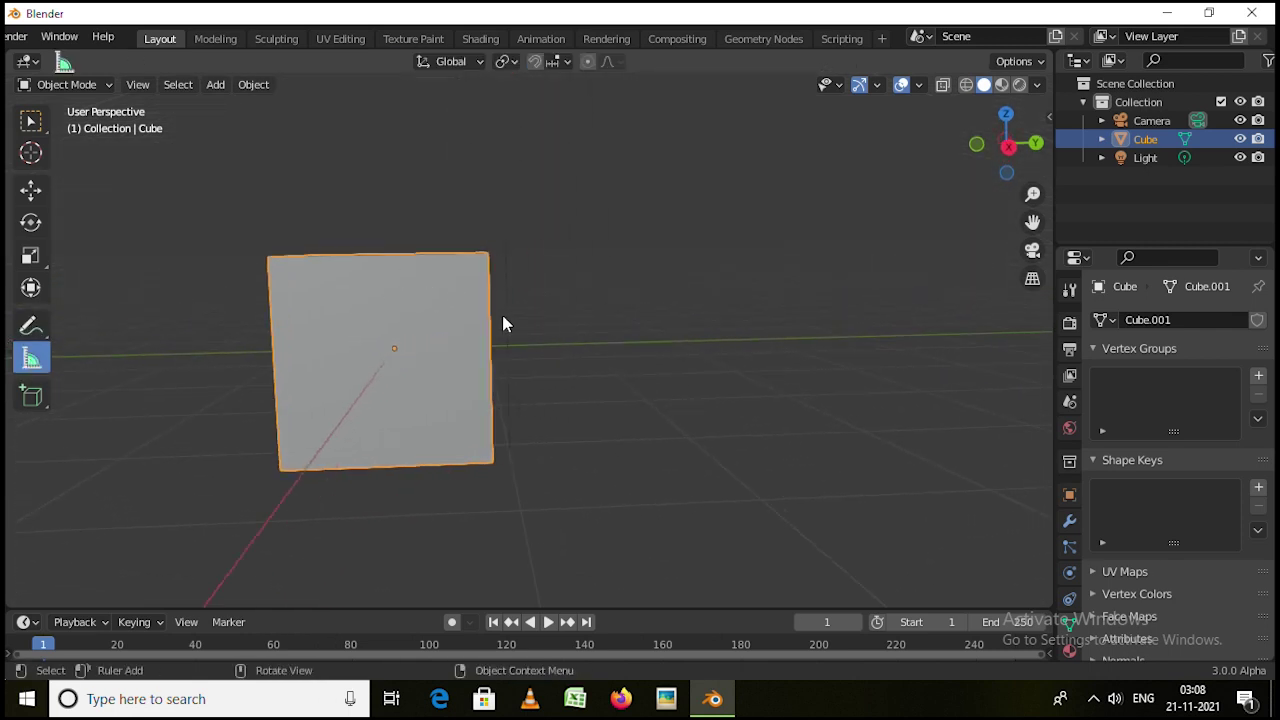
{"action": "left_click_drag", "start_coordinate": [450, 256], "coordinate": [462, 470]}
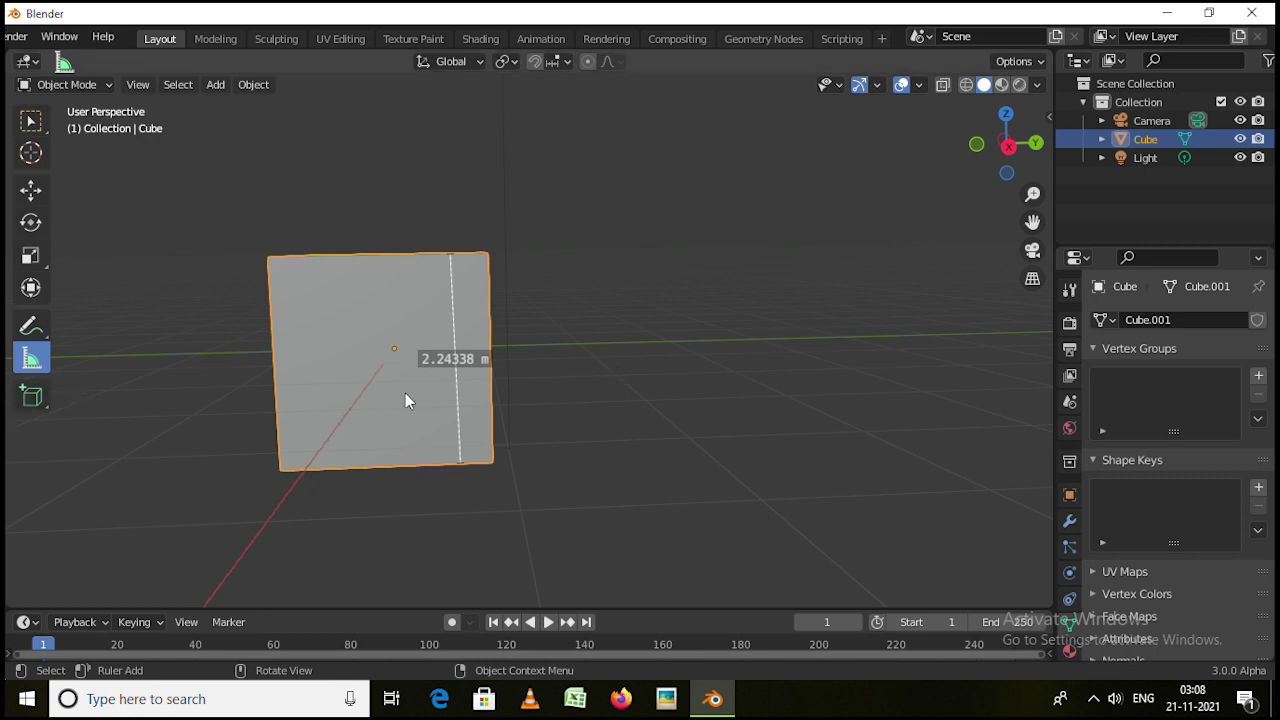
{"action": "key", "text": "ctrl+z"}
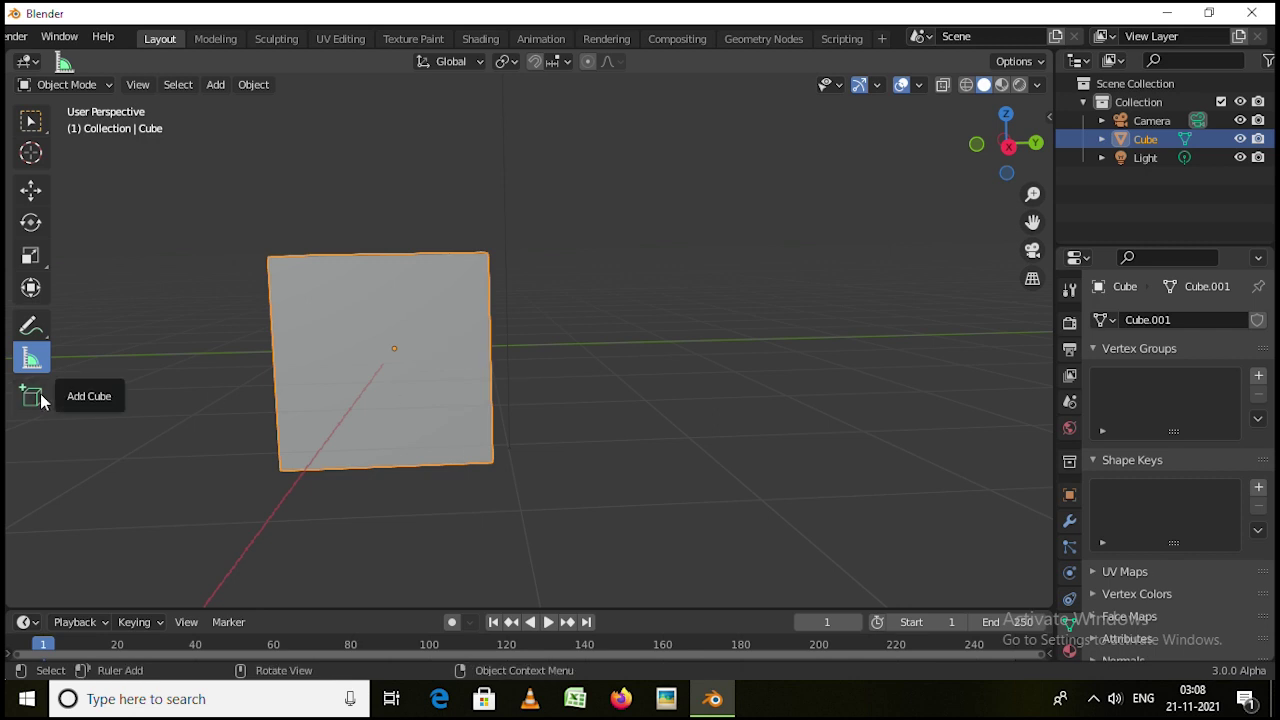
Draw a thin flat box overlapping the cube's base with the Add Cube tool
{"action": "scroll", "coordinate": [646, 330], "scroll_direction": "down", "scroll_amount": 3}
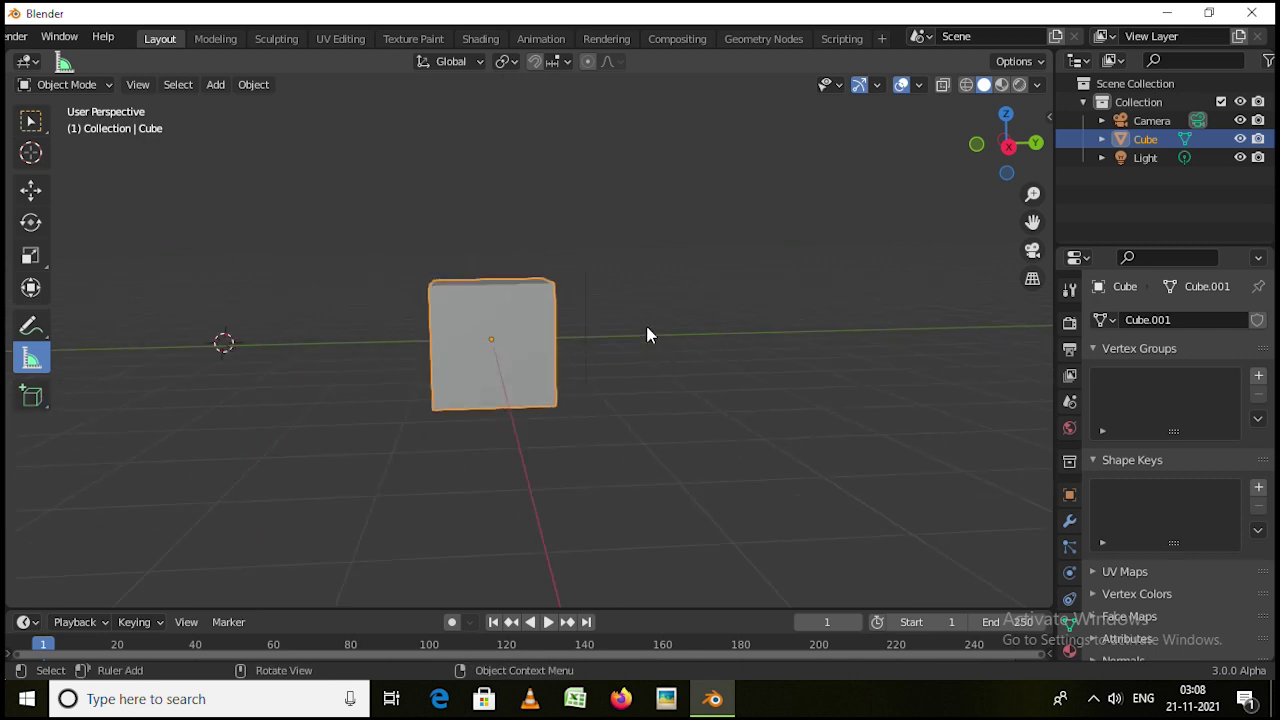
{"action": "middle_click_drag", "start_coordinate": [646, 330], "coordinate": [557, 398]}
{"action": "left_click", "coordinate": [31, 396]}
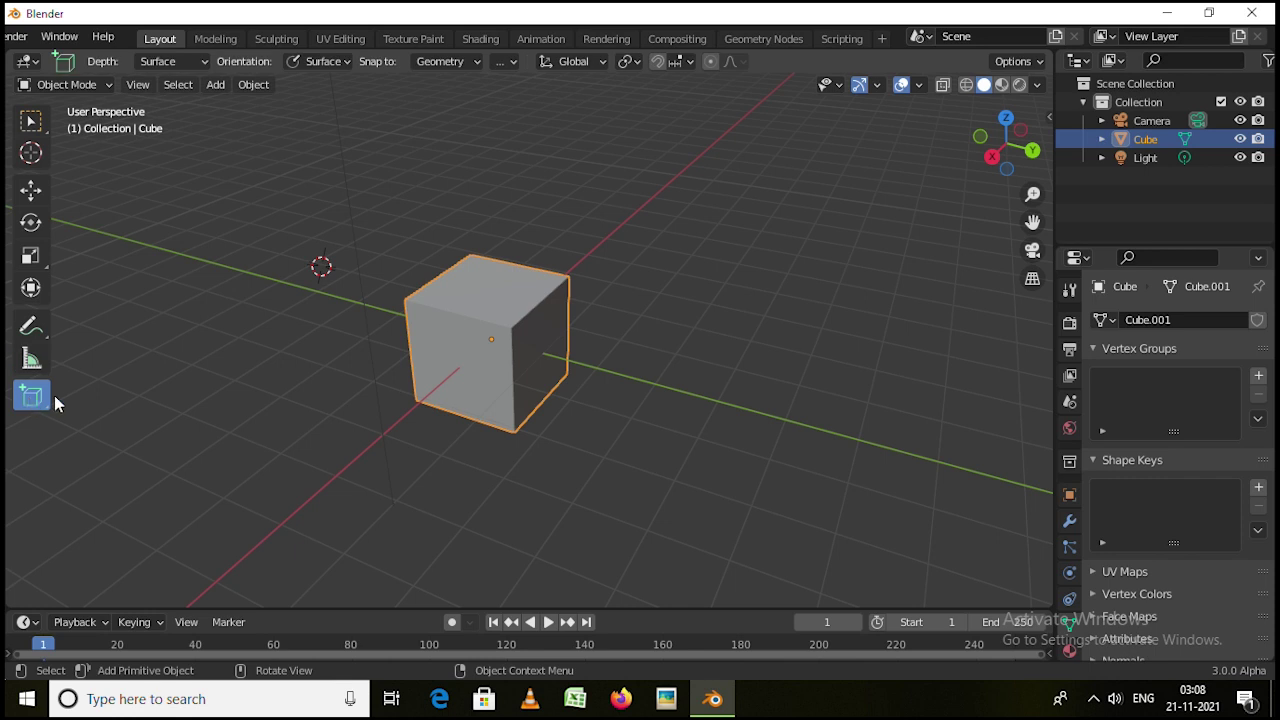
{"action": "mouse_move", "coordinate": [348, 280]}
{"action": "left_mouse_down"}
{"action": "mouse_move", "coordinate": [386, 343]}
{"action": "mouse_move", "coordinate": [414, 440]}
{"action": "mouse_move", "coordinate": [388, 410]}
{"action": "left_mouse_up"}
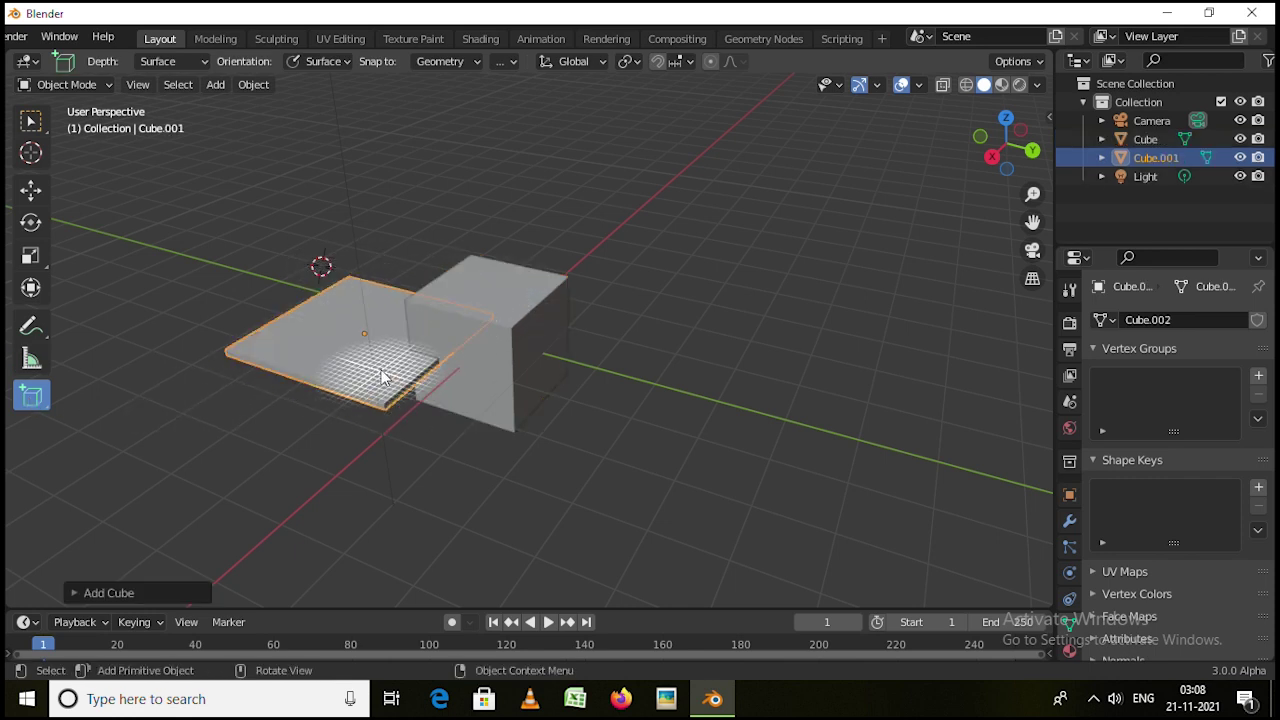
{"action": "left_click", "coordinate": [357, 306]}
Draw a second, tall box on the floor beside the cube along positive Y with the Add Cube tool
{"action": "mouse_move", "coordinate": [251, 440]}
{"action": "middle_mouse_down"}
{"action": "mouse_move", "coordinate": [429, 357]}
{"action": "mouse_move", "coordinate": [460, 358]}
{"action": "middle_mouse_up"}
{"action": "mouse_move", "coordinate": [565, 358]}
{"action": "left_mouse_down"}
{"action": "mouse_move", "coordinate": [659, 437]}
{"action": "mouse_move", "coordinate": [822, 374]}
{"action": "mouse_move", "coordinate": [831, 351]}
{"action": "left_mouse_up"}
{"action": "key", "text": "Escape"}
{"action": "mouse_move", "coordinate": [680, 352]}
{"action": "left_mouse_down"}
{"action": "mouse_move", "coordinate": [757, 443]}
{"action": "mouse_move", "coordinate": [900, 420]}
{"action": "mouse_move", "coordinate": [930, 372]}
{"action": "left_mouse_up"}
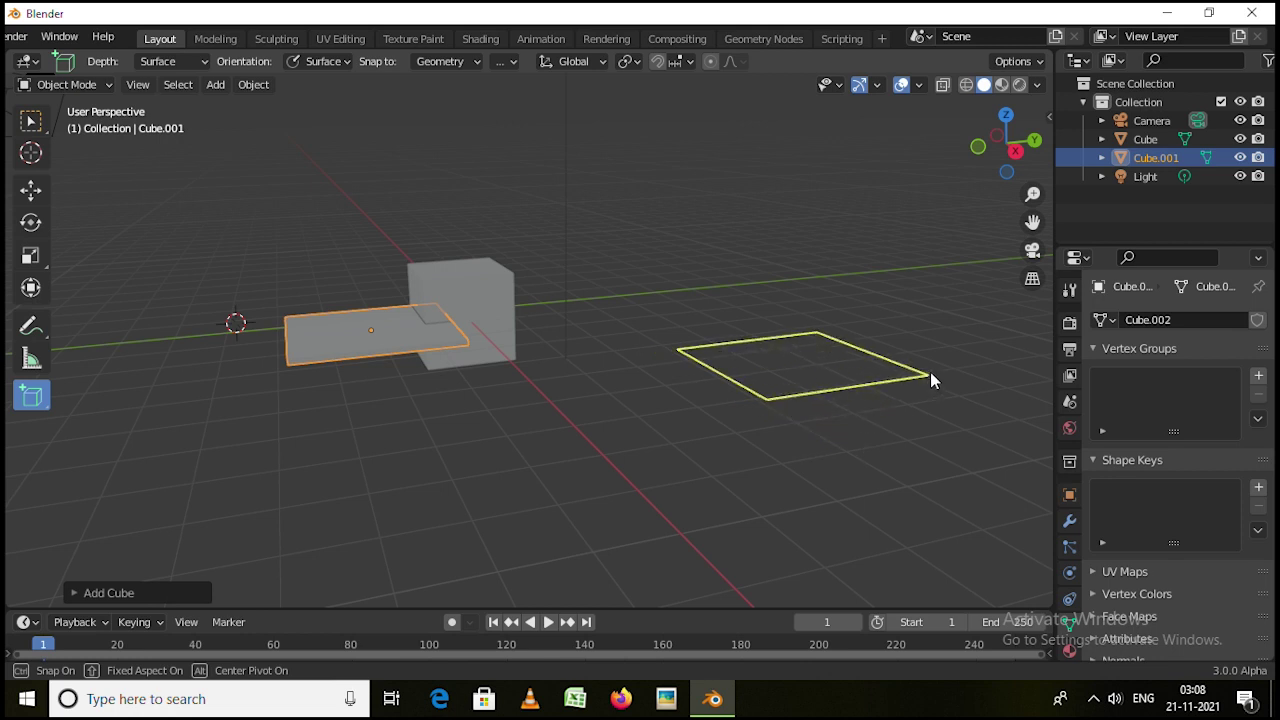
{"action": "left_click", "coordinate": [922, 188]}
Delete the tall box and the flat box, keeping only the original cube
{"action": "middle_click_drag", "start_coordinate": [922, 186], "coordinate": [826, 287]}
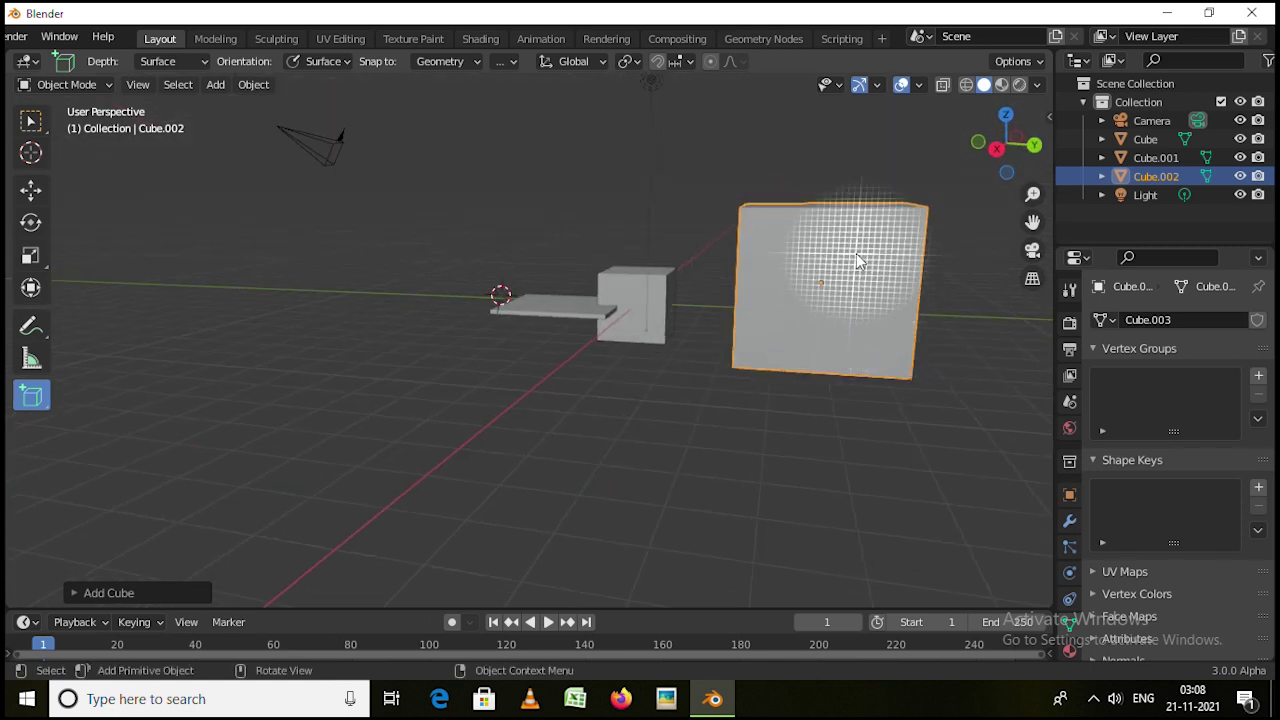
{"action": "right_click", "coordinate": [826, 287]}
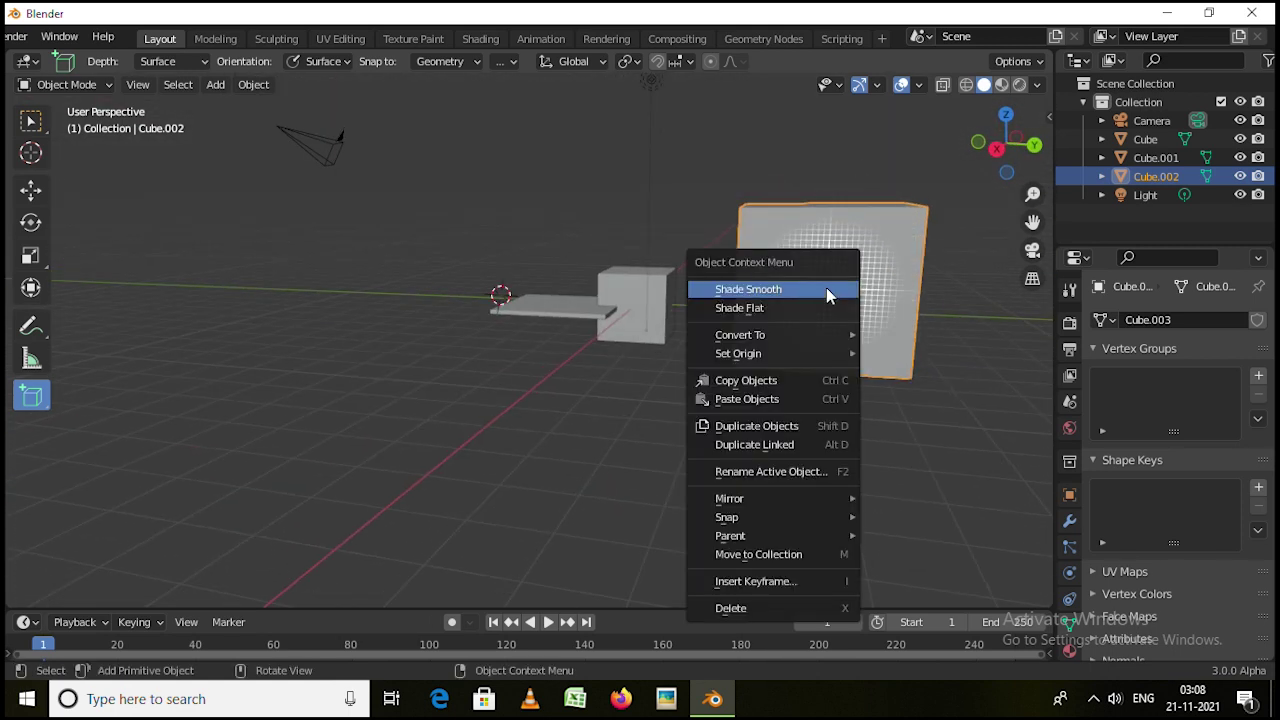
{"action": "left_click", "coordinate": [31, 120]}
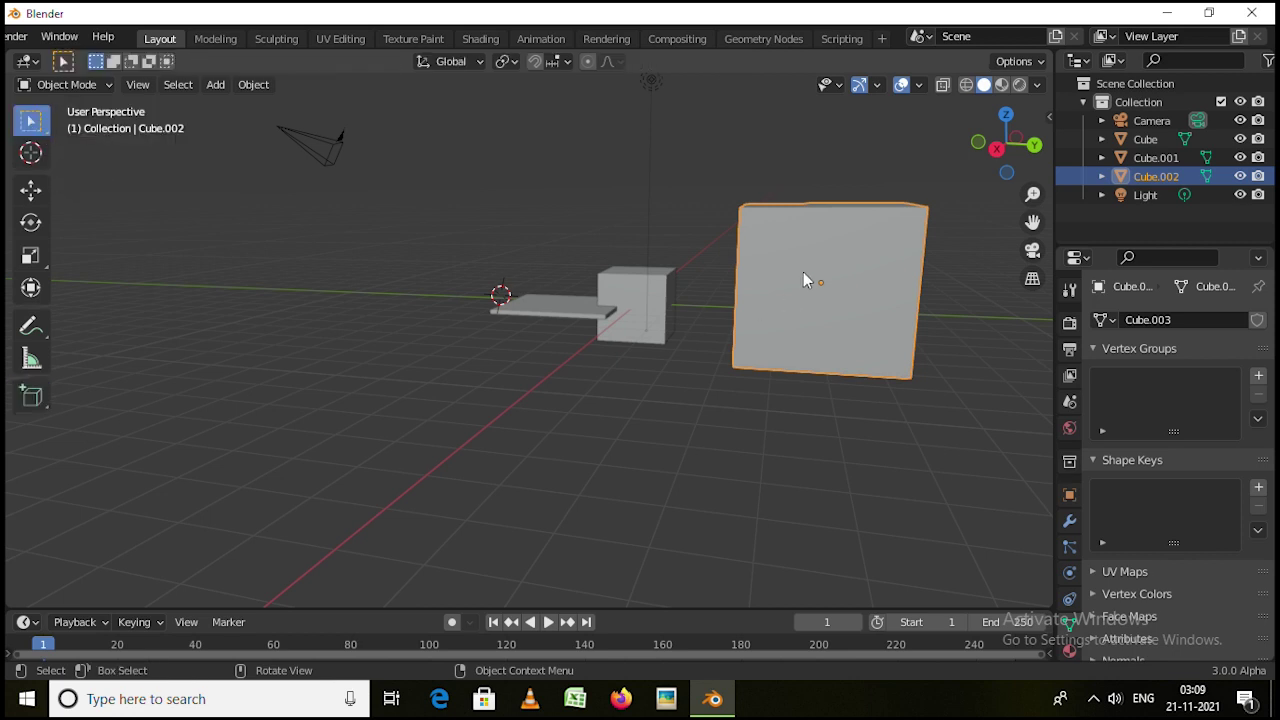
{"action": "key", "text": "Delete"}
{"action": "left_click", "coordinate": [547, 316]}
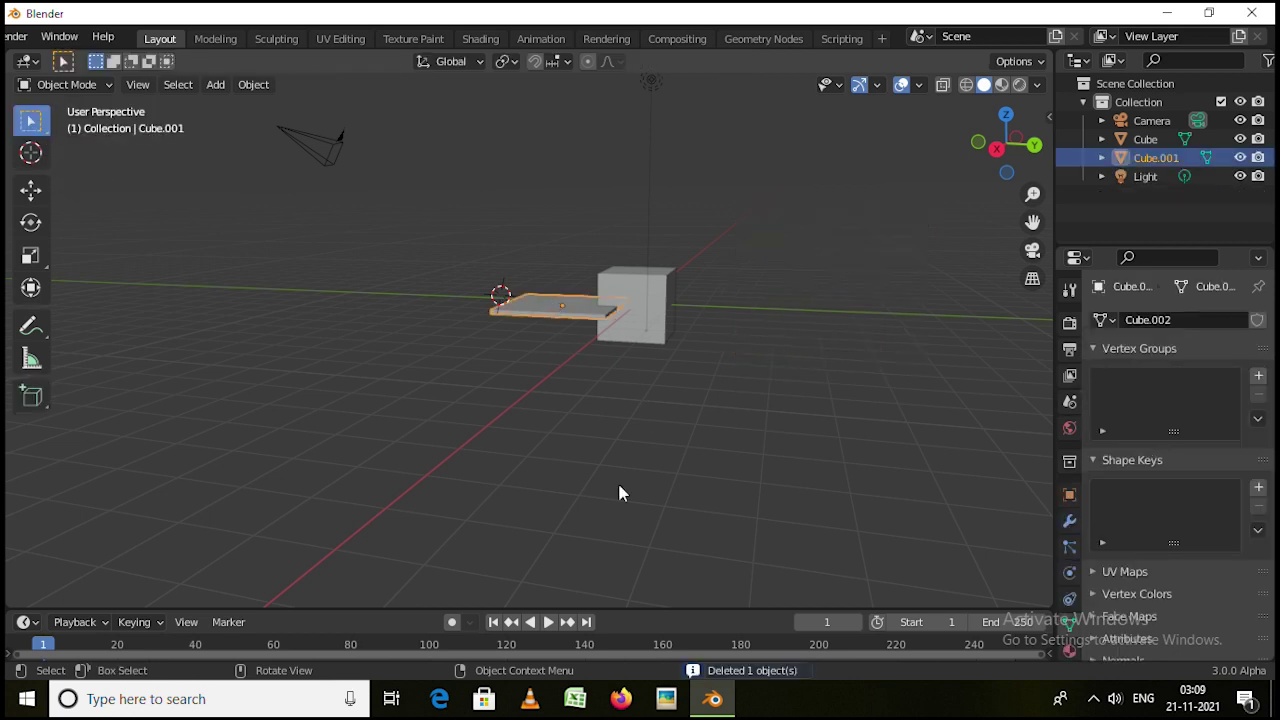
{"action": "key", "text": "Delete"}
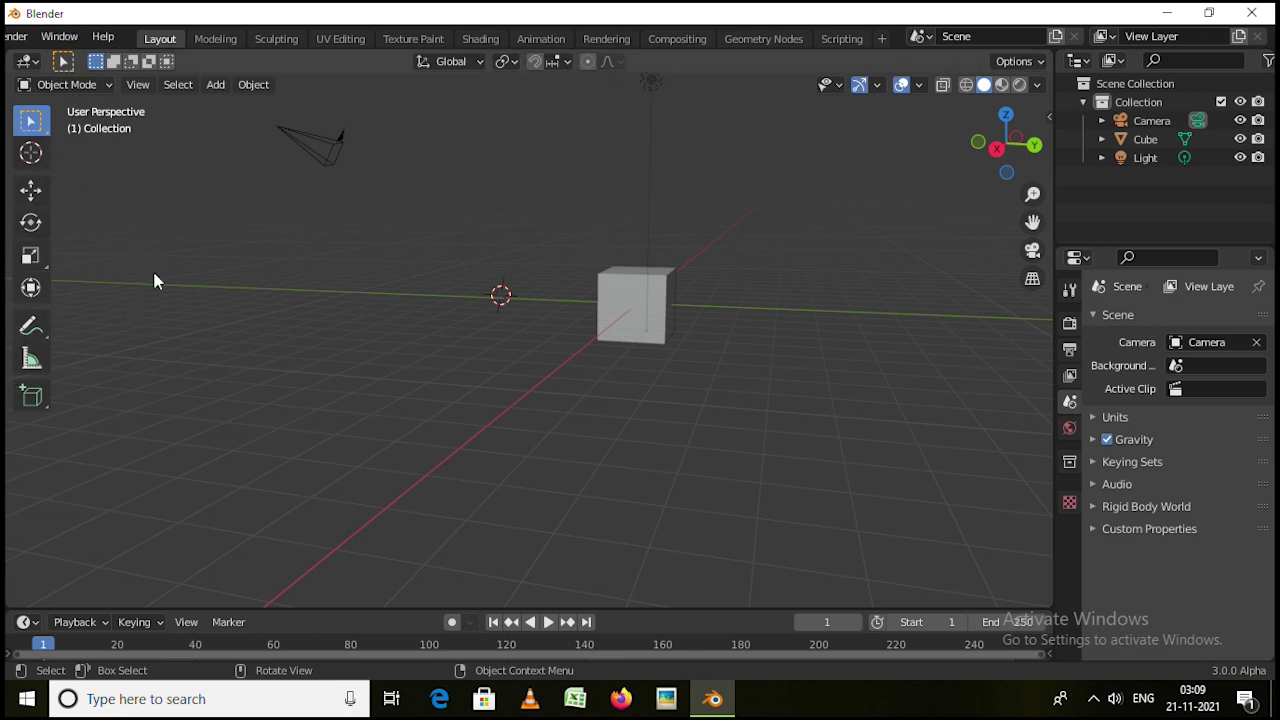
Try moving the cube freely by about 3.8 m without an axis constraint, and undo the move
{"action": "left_click", "coordinate": [33, 198]}
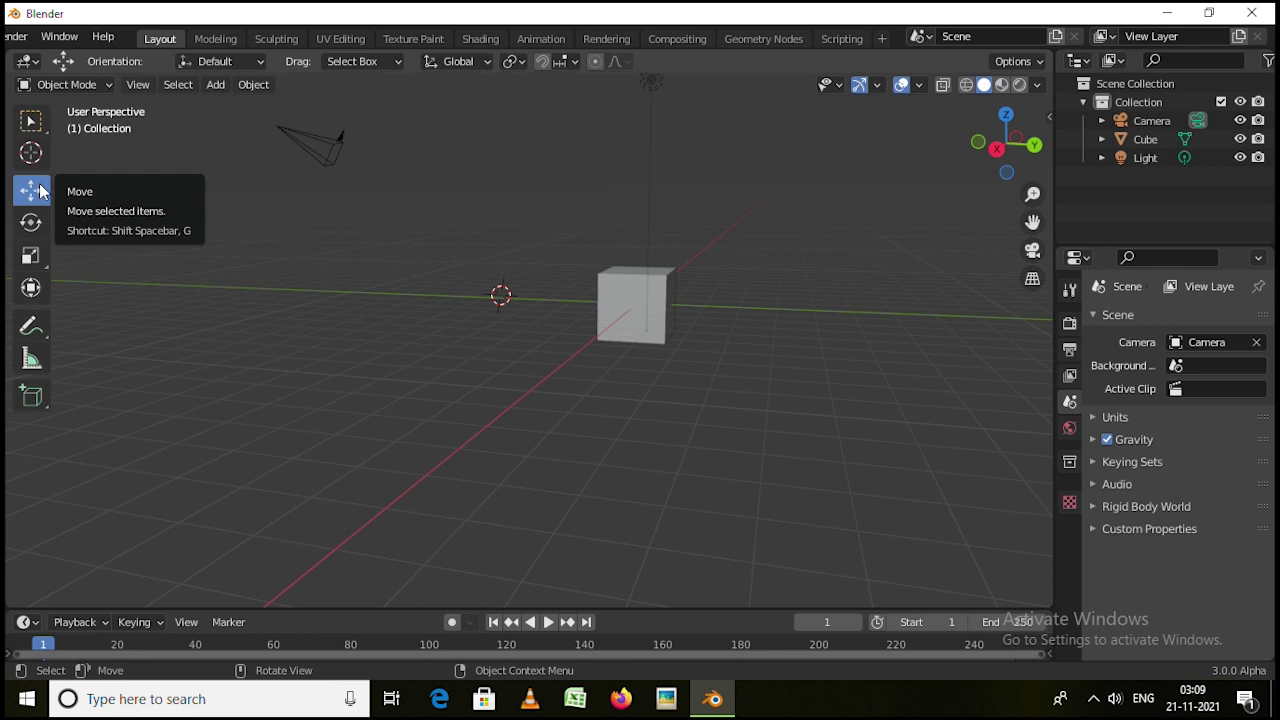
{"action": "left_click", "coordinate": [633, 291]}
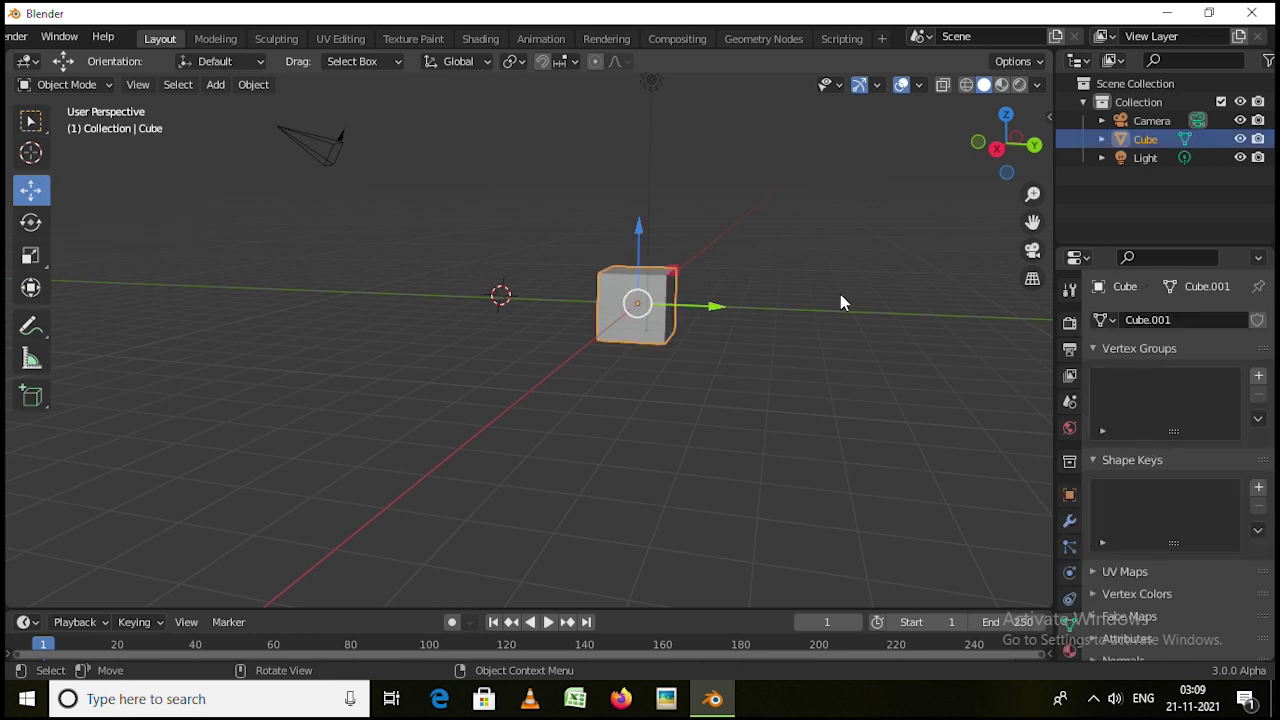
{"action": "key", "text": "g"}
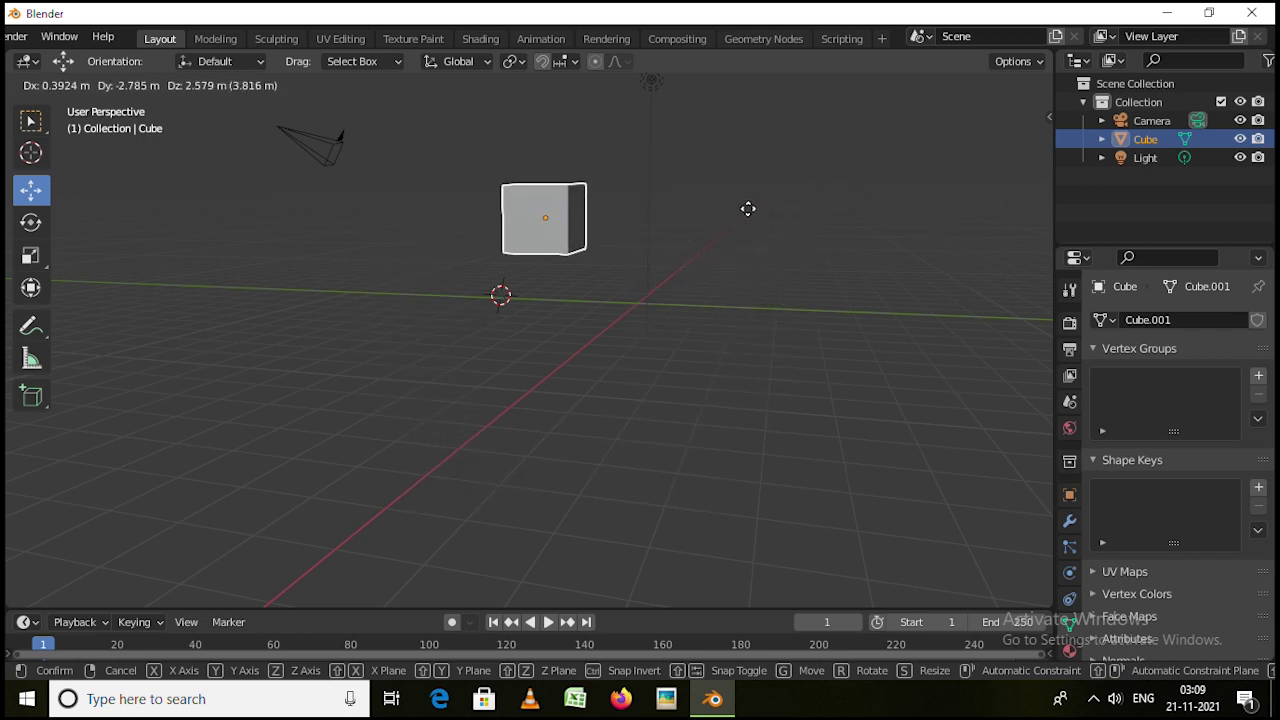
{"action": "left_click", "coordinate": [750, 213]}
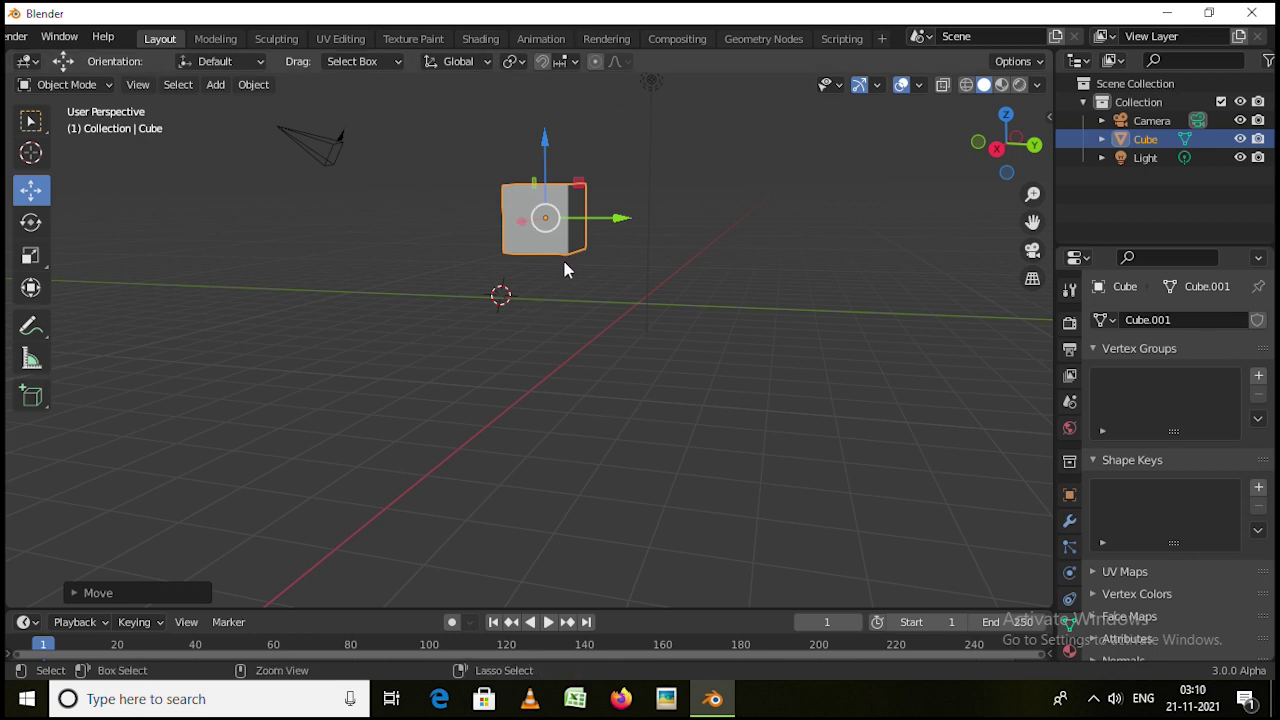
{"action": "key", "text": "ctrl+z"}
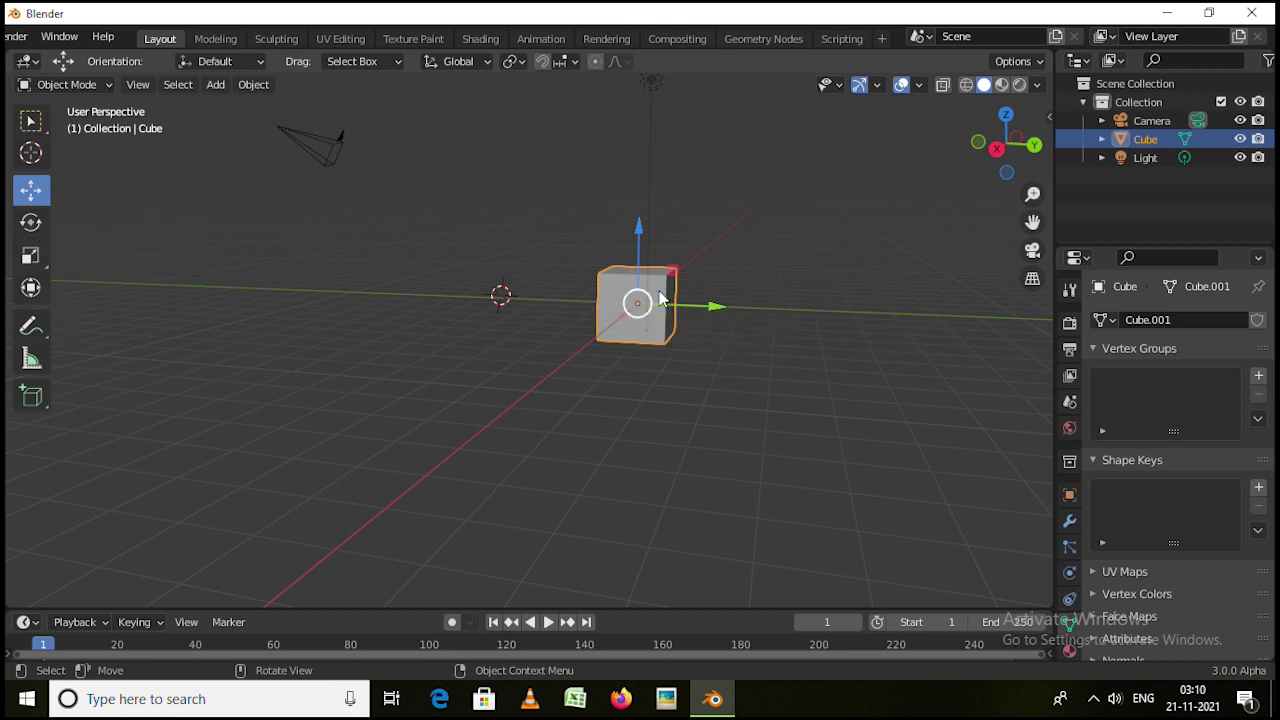
Try rotating the cube freely by about 12 degrees, cancel it, and return to the Move tool
{"action": "key", "text": "r"}
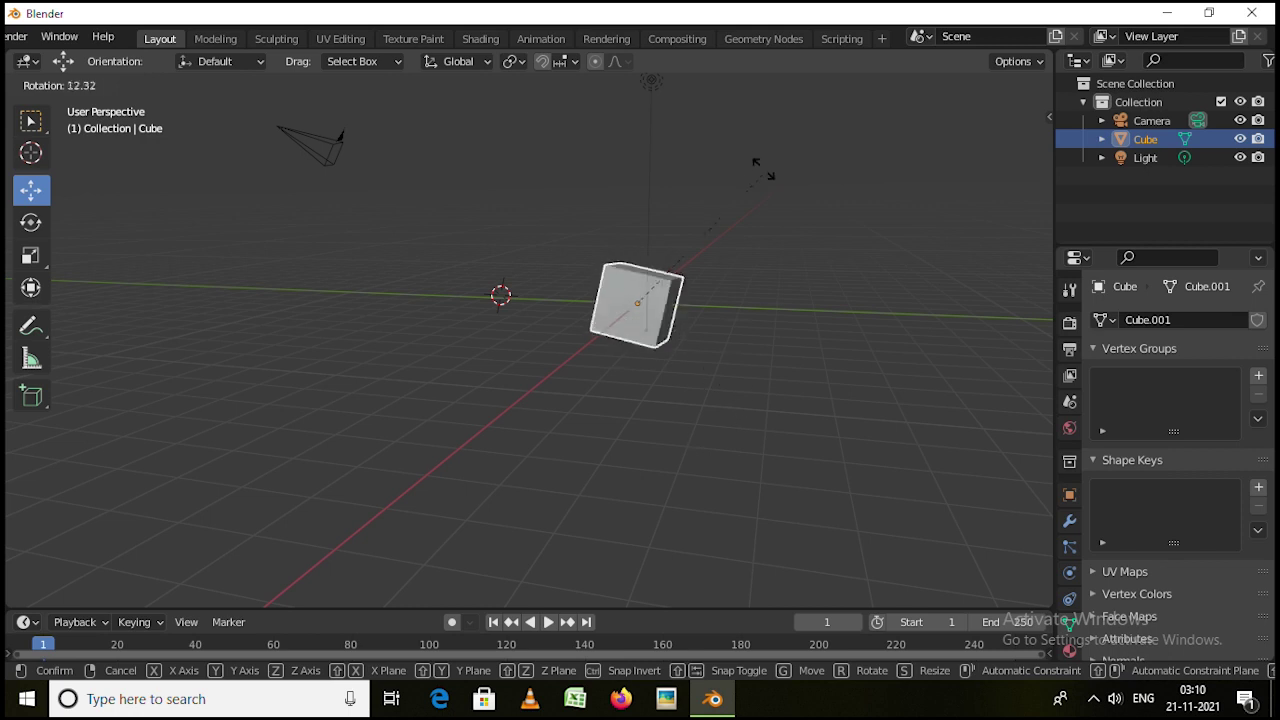
{"action": "key", "text": "Escape"}
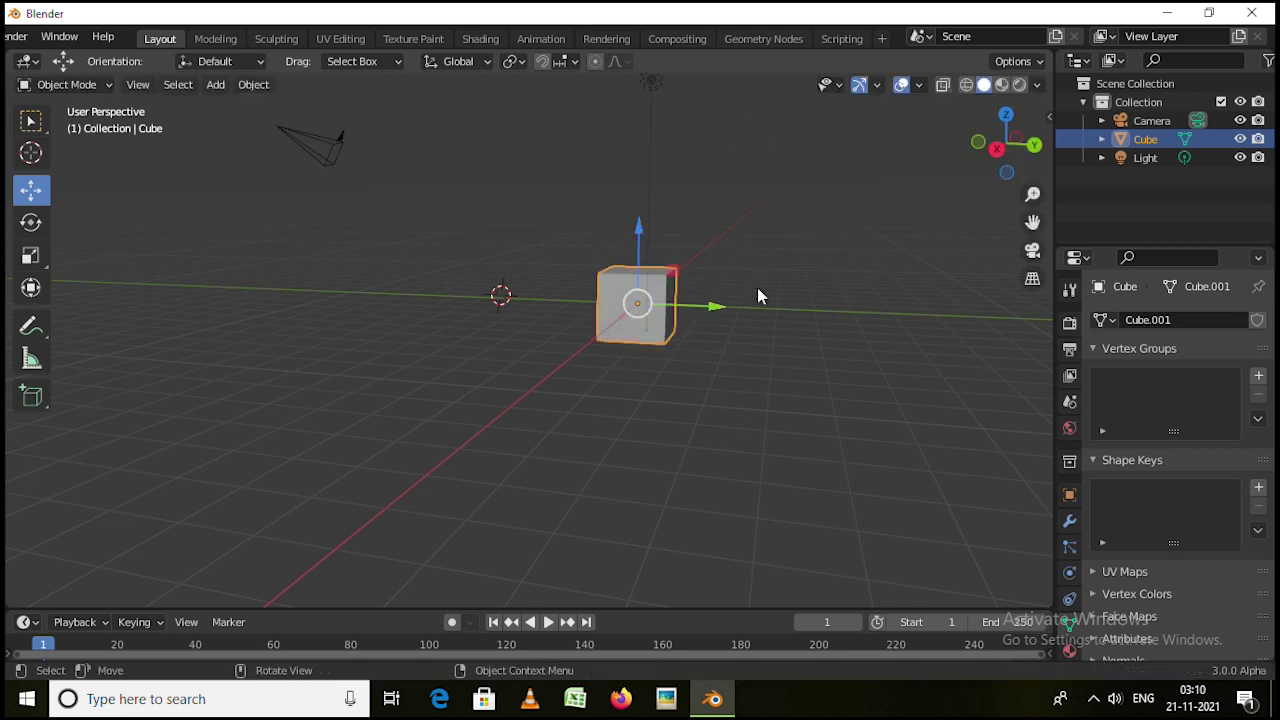
{"action": "left_click", "coordinate": [37, 224]}
{"action": "left_click", "coordinate": [38, 193]}
Try moving the cube along the global X axis twice, undoing the first move and cancelling the second
{"action": "key", "text": "g"}
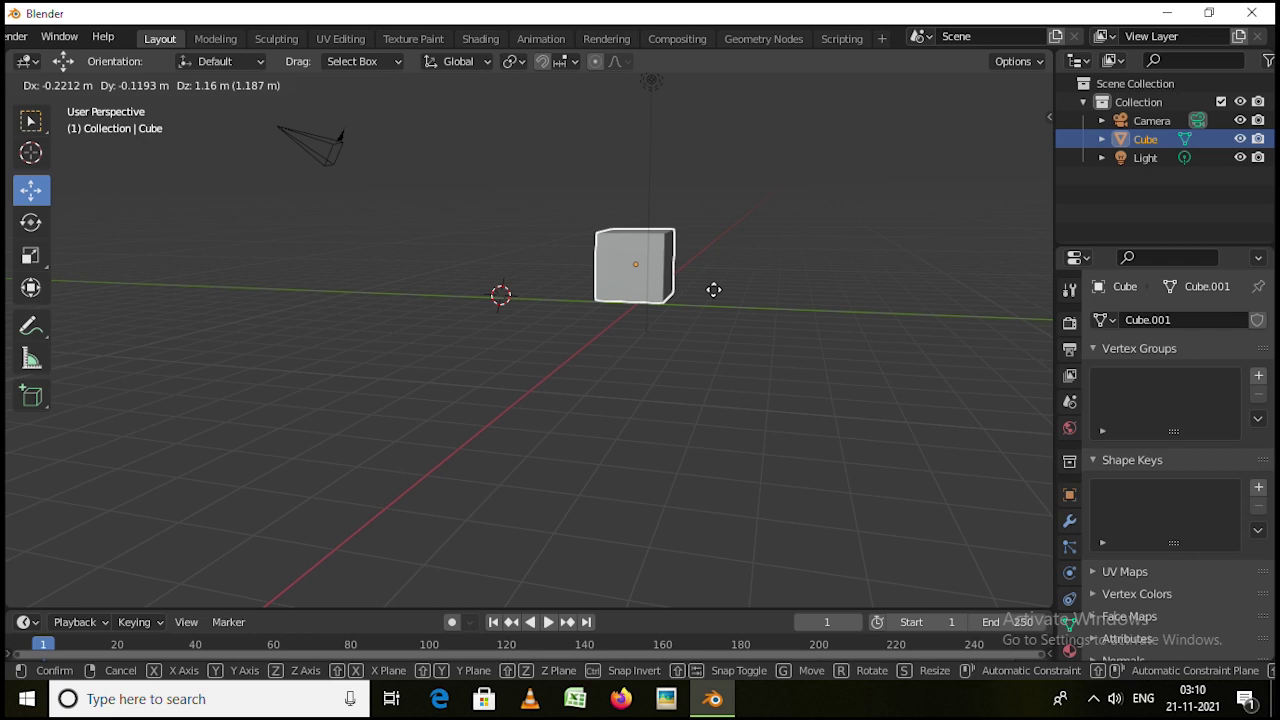
{"action": "key", "text": "x"}
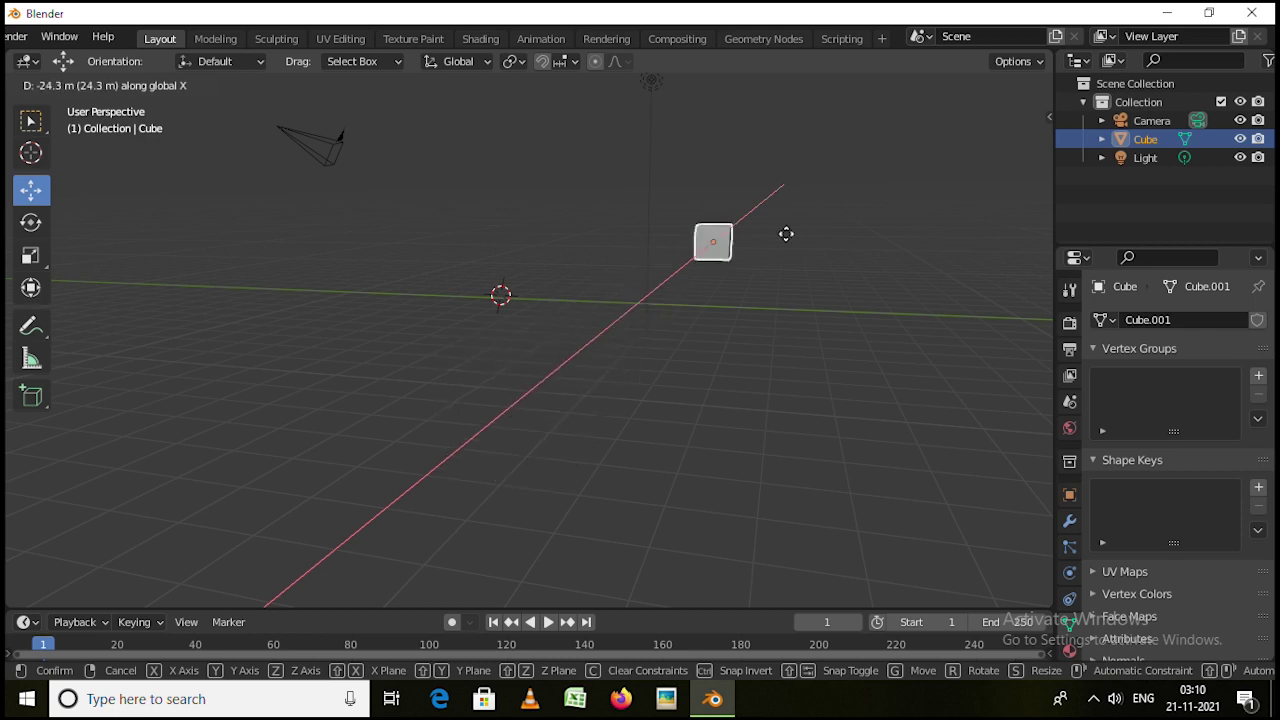
{"action": "left_click", "coordinate": [397, 253]}
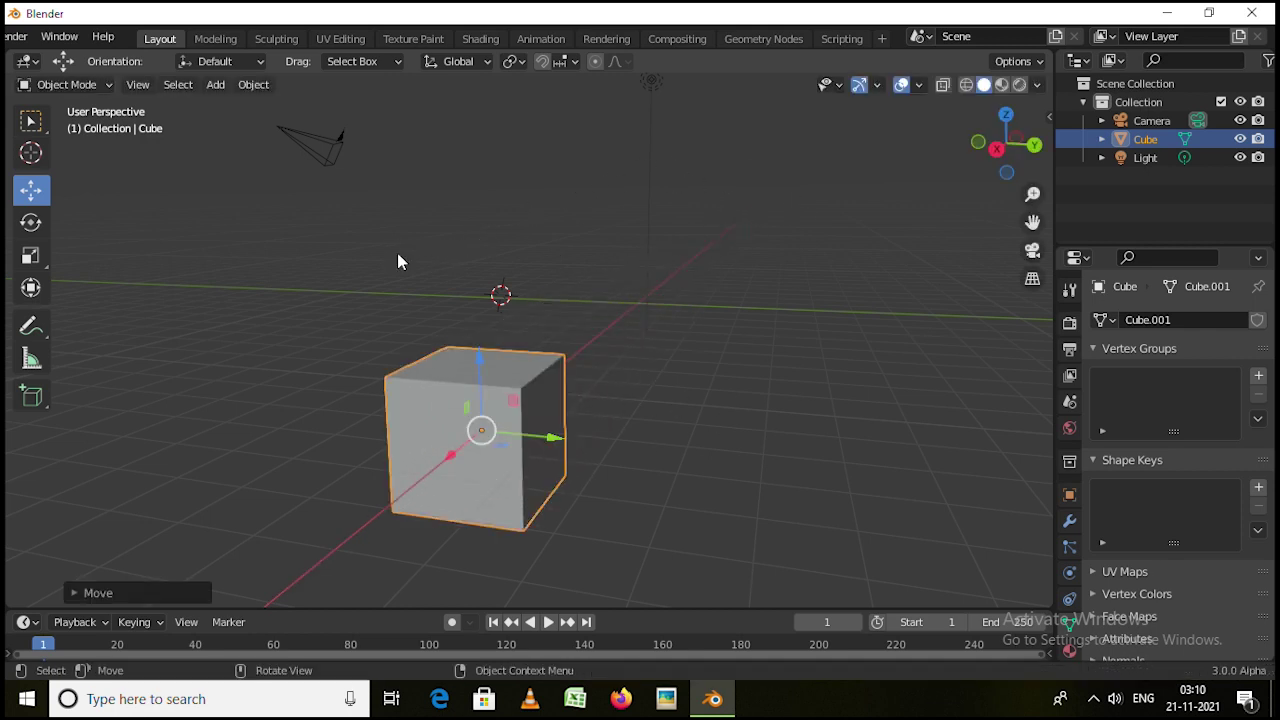
{"action": "key", "text": "ctrl+z"}
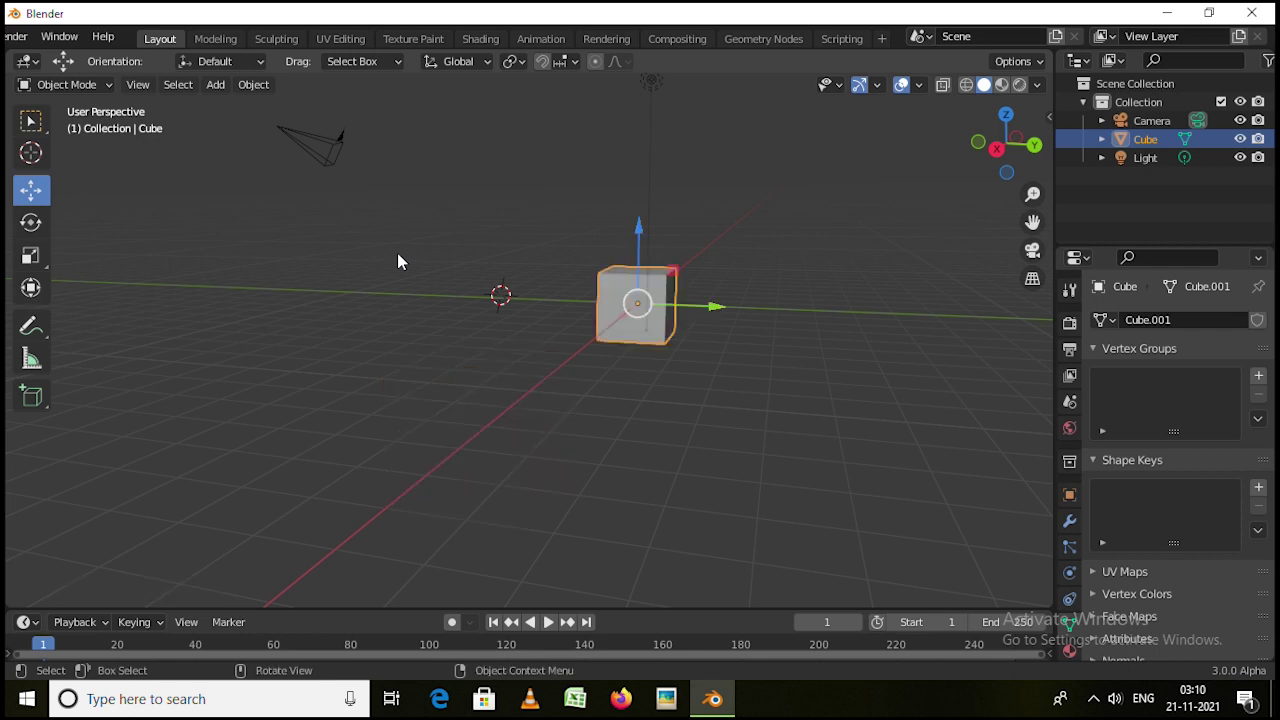
{"action": "key", "text": "g"}
{"action": "key", "text": "x"}
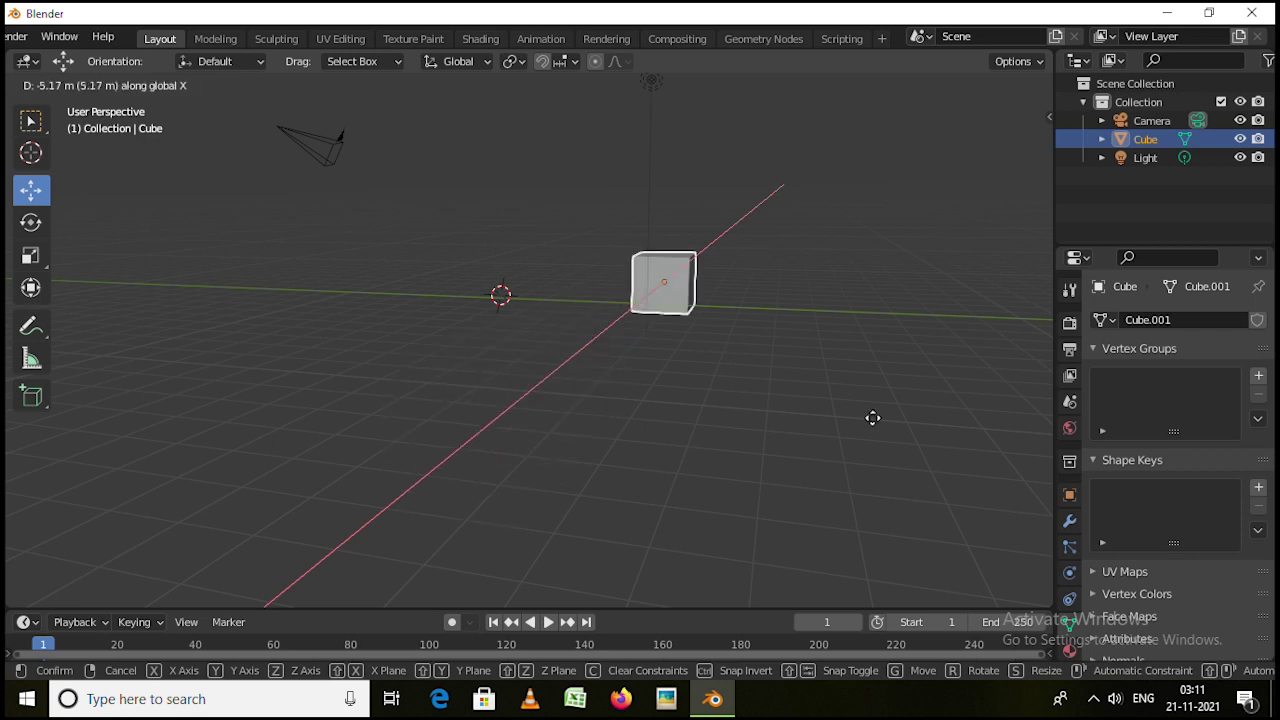
{"action": "right_click", "coordinate": [573, 402]}
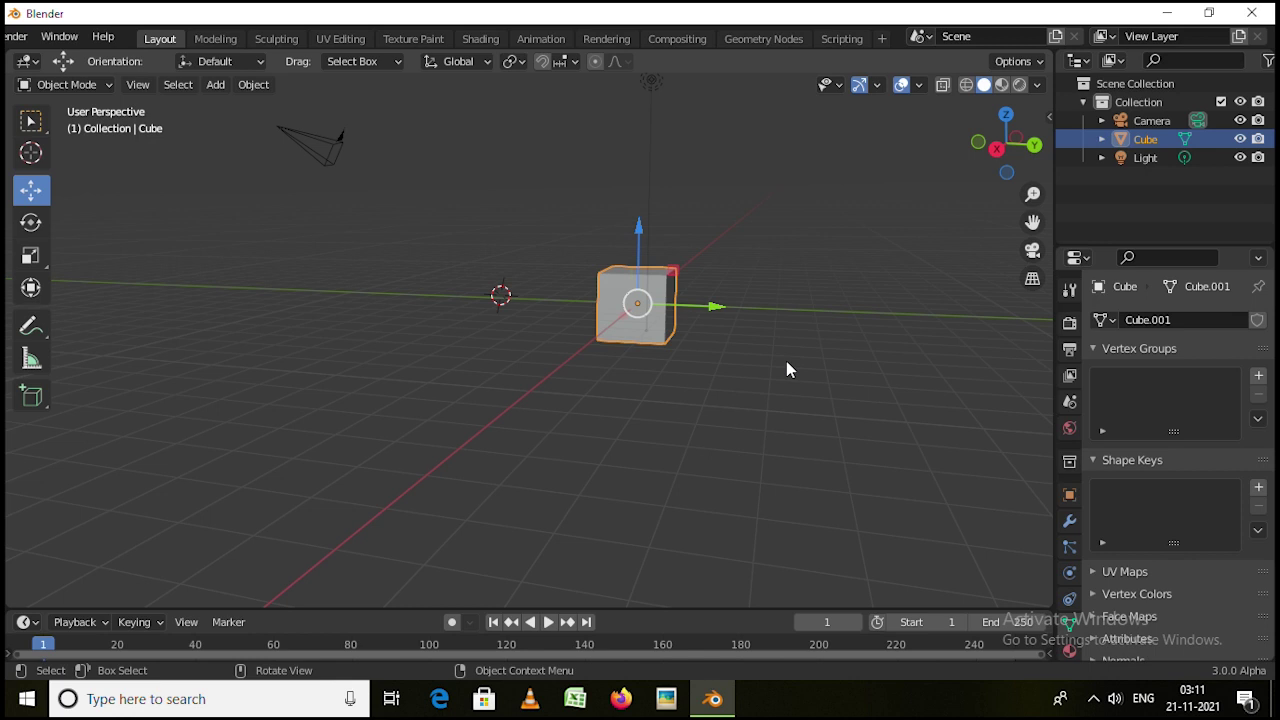
Try moving the cube along the global Y axis and the global Z axis, cancelling both moves
{"action": "key", "text": "g"}
{"action": "key", "text": "y"}
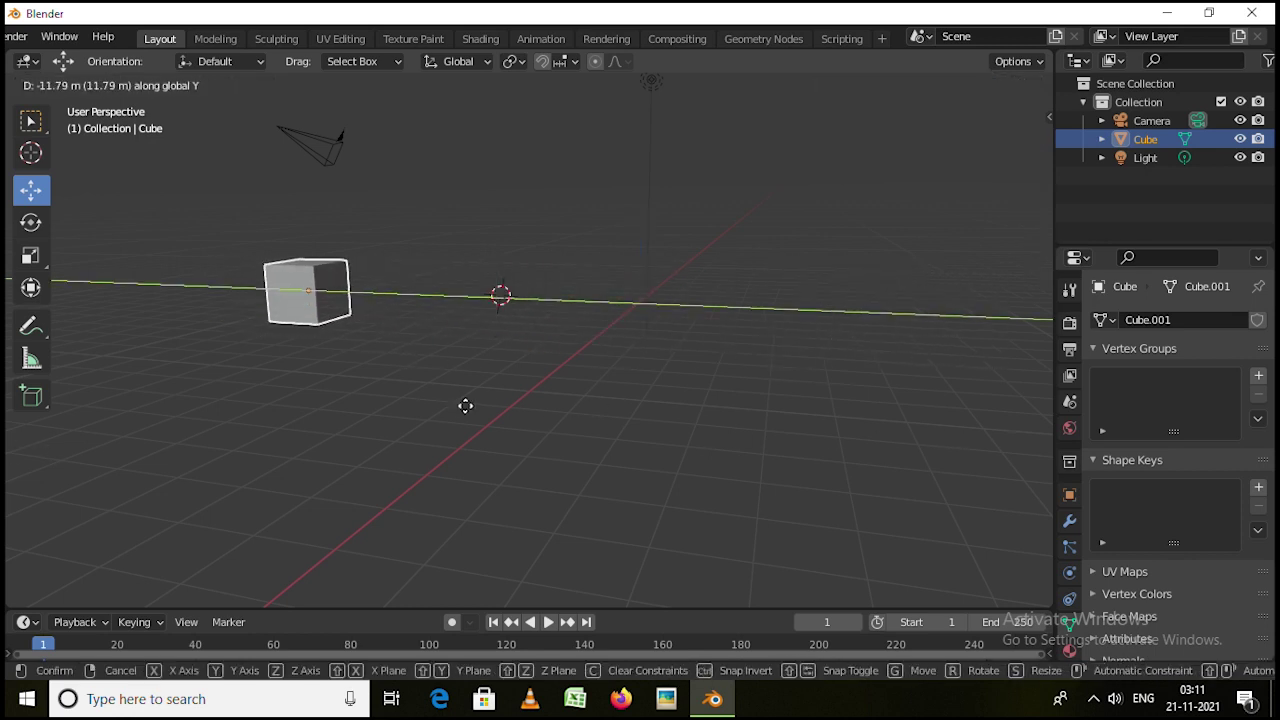
{"action": "right_click", "coordinate": [659, 440]}
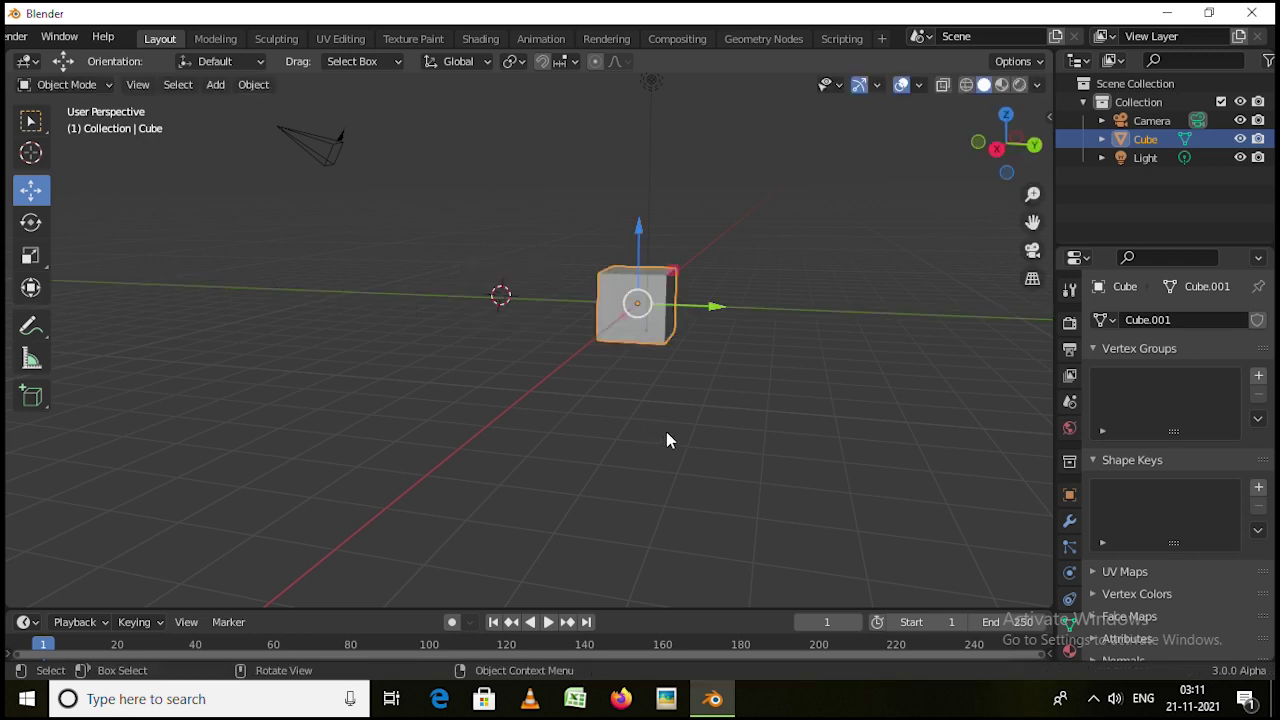
{"action": "key", "text": "g"}
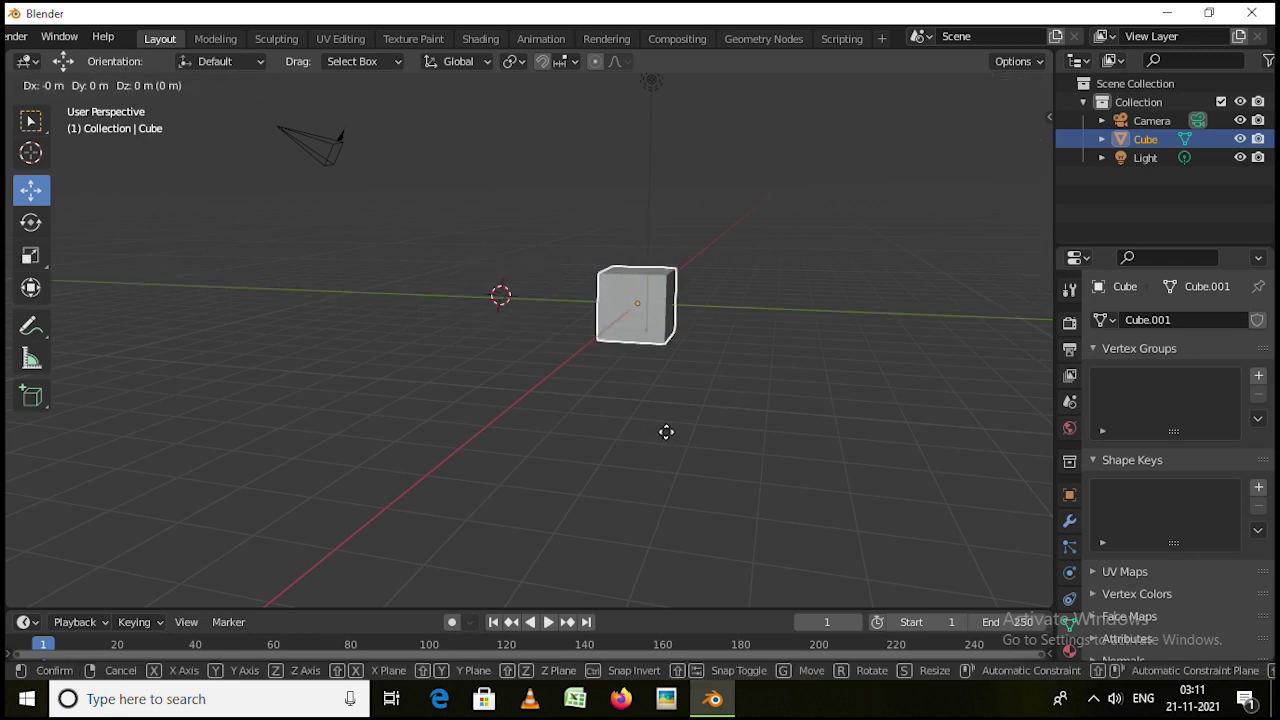
{"action": "key", "text": "z"}
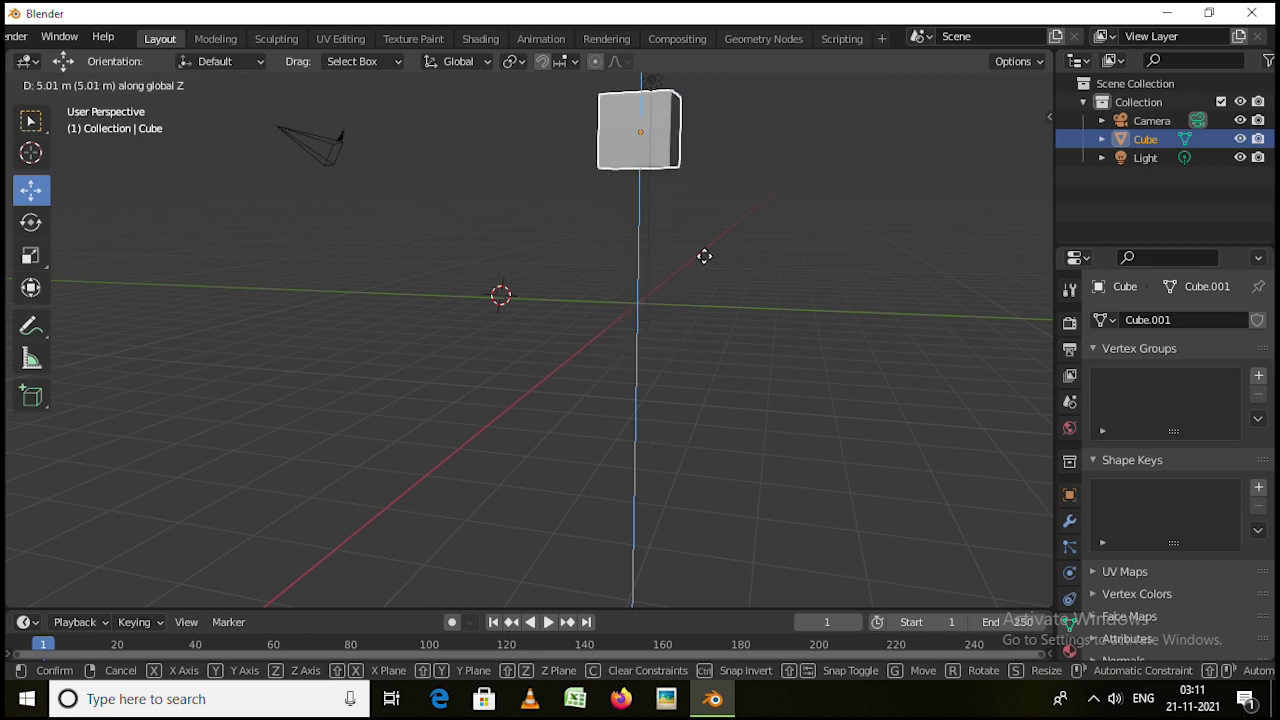
{"action": "right_click", "coordinate": [680, 366]}
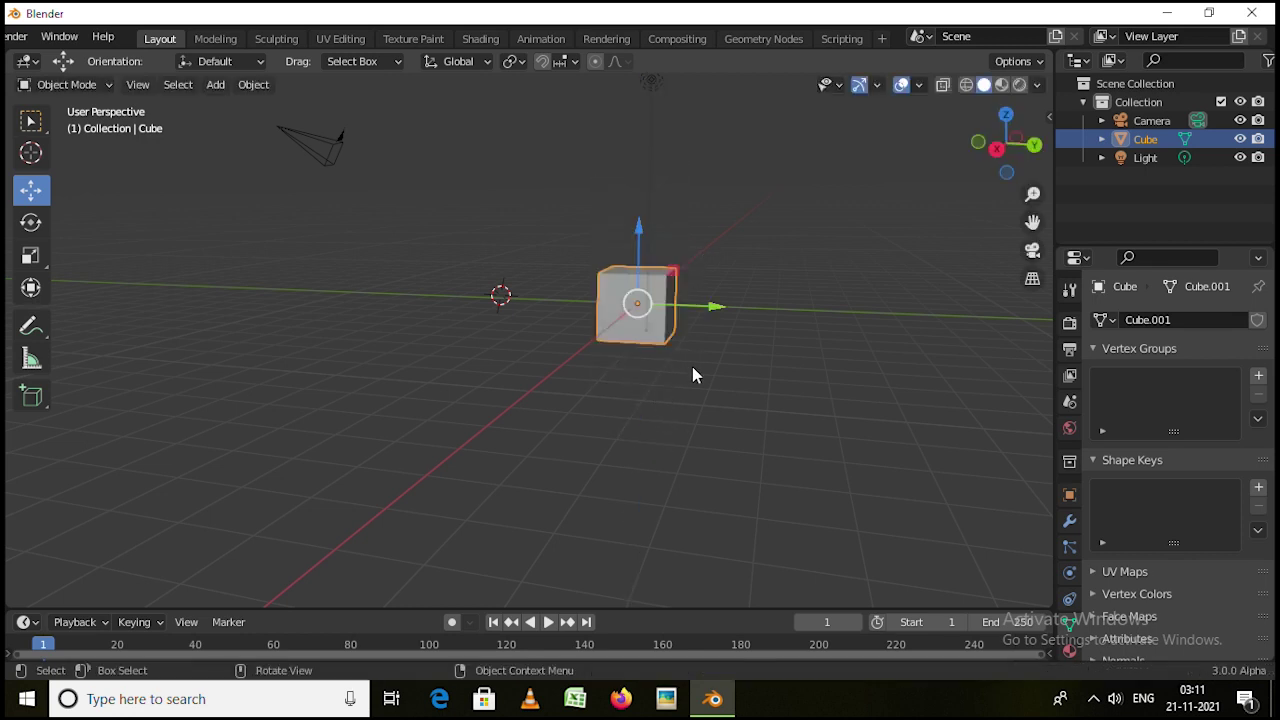
Deselect the cube and place the 3D cursor on the far side of it, away from the camera
{"action": "middle_click_drag", "start_coordinate": [735, 336], "coordinate": [678, 331]}
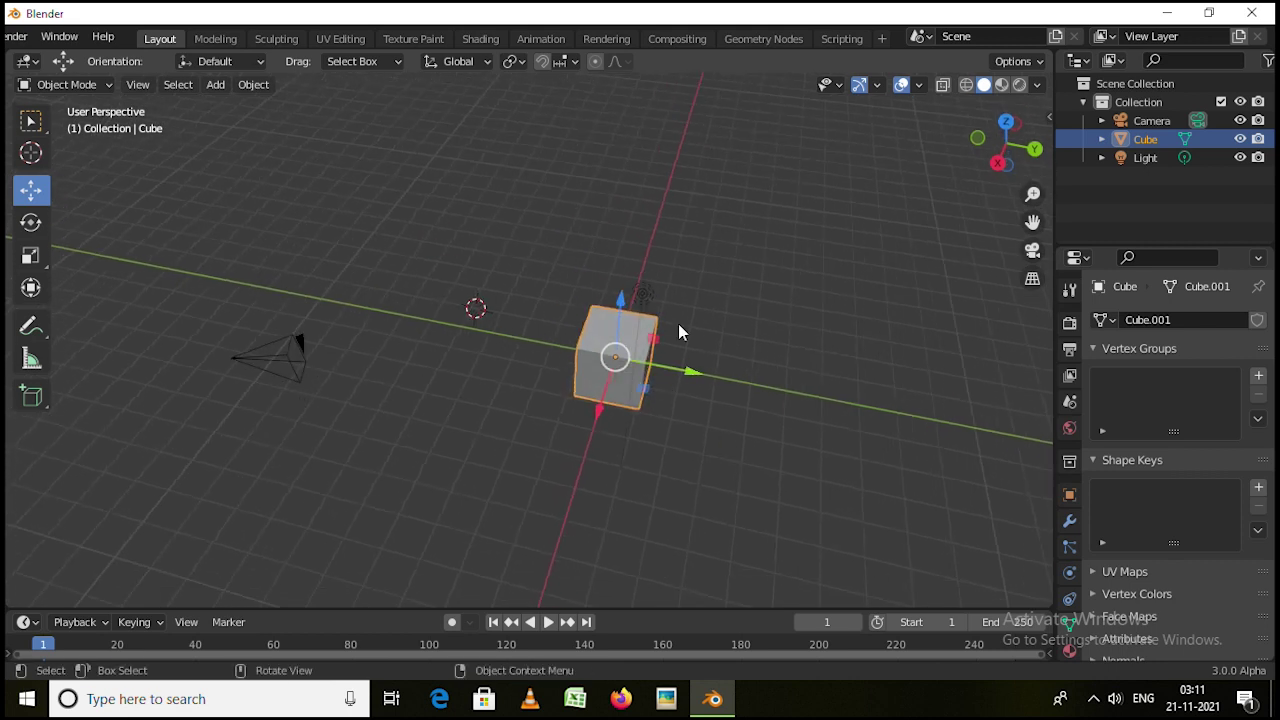
{"action": "key", "text": "alt+a"}
{"action": "right_click", "coordinate": [919, 222], "text": "shift"}
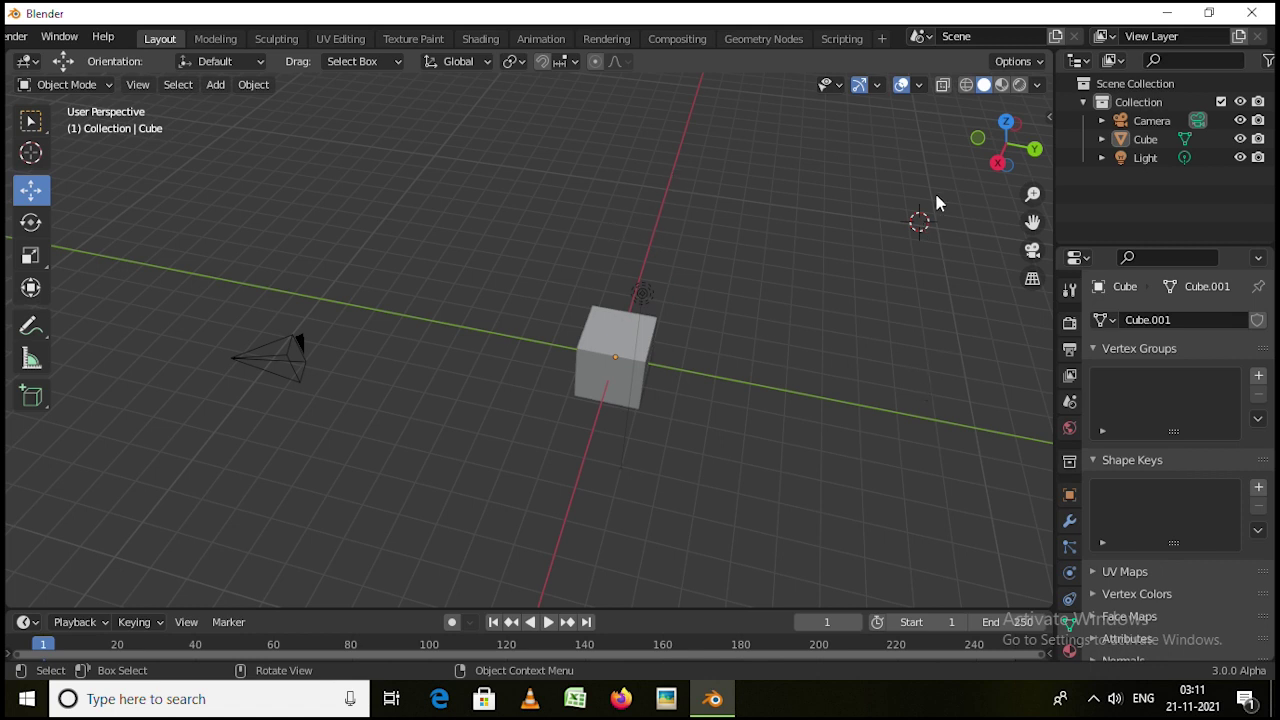
Select the cube and try moving it in the XY plane with the global Z axis locked, cancelling the move
{"action": "left_click", "coordinate": [619, 330]}
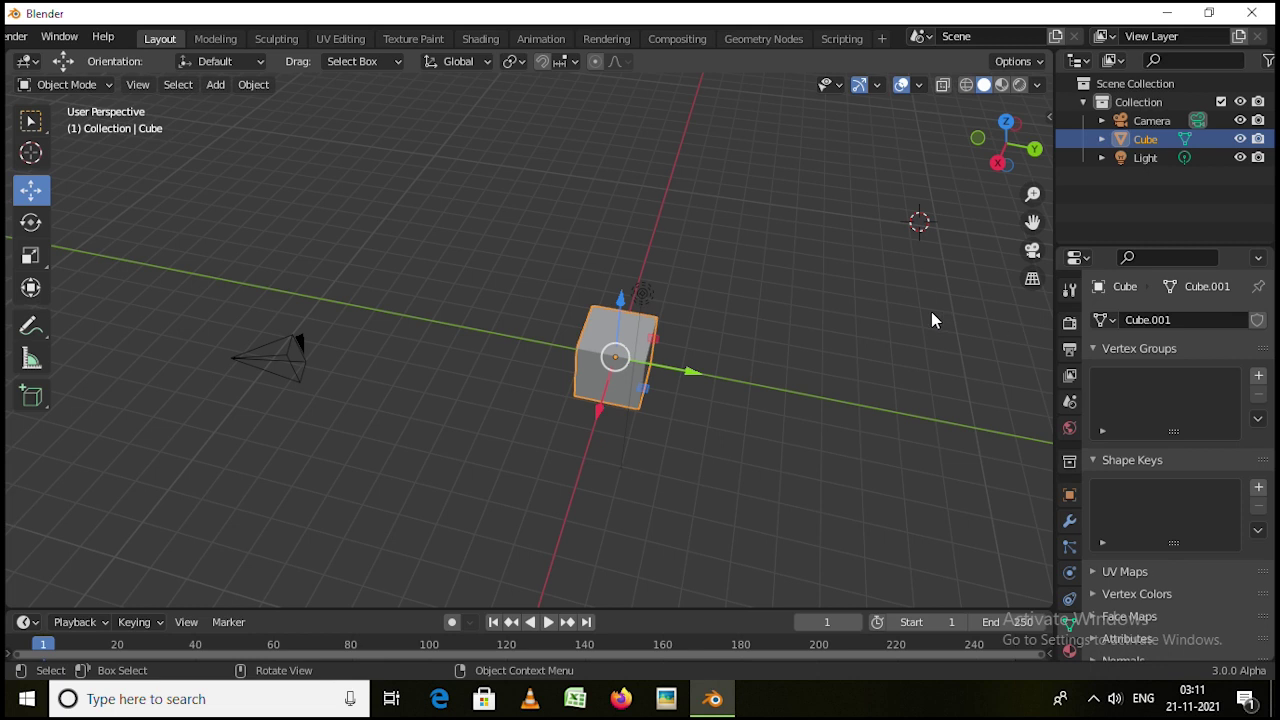
{"action": "key", "text": "g"}
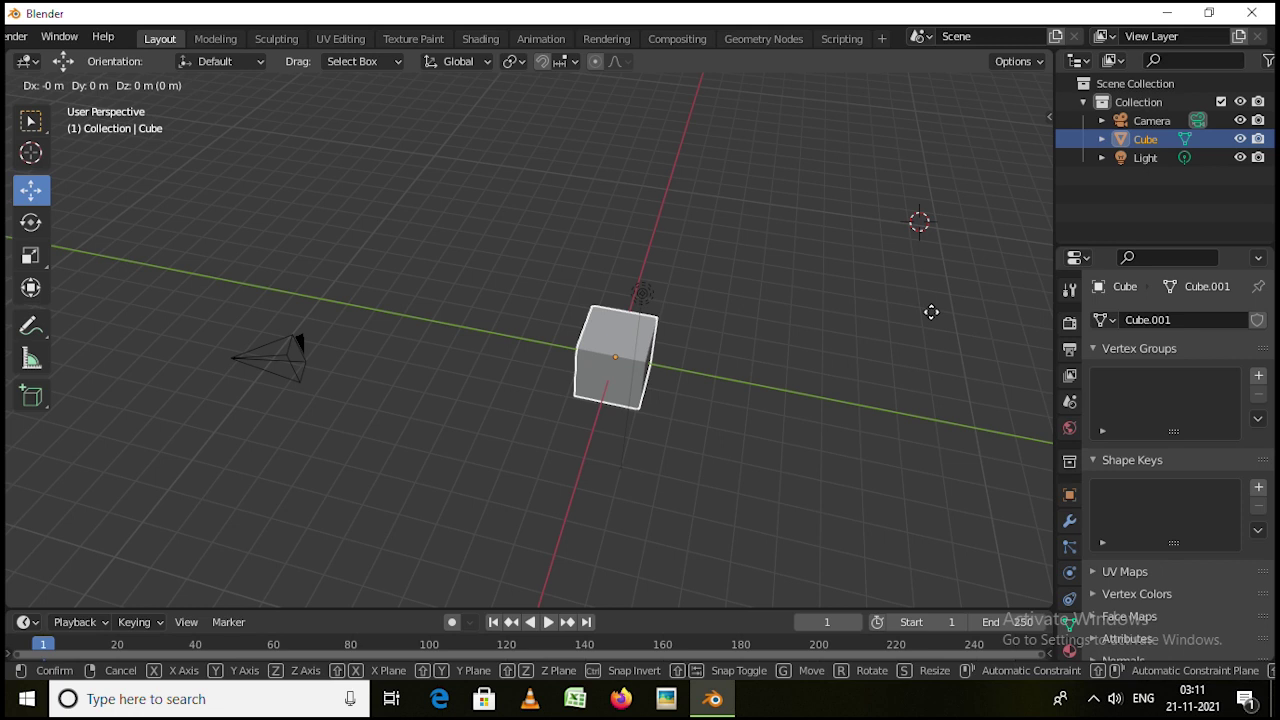
{"action": "key", "text": "z"}
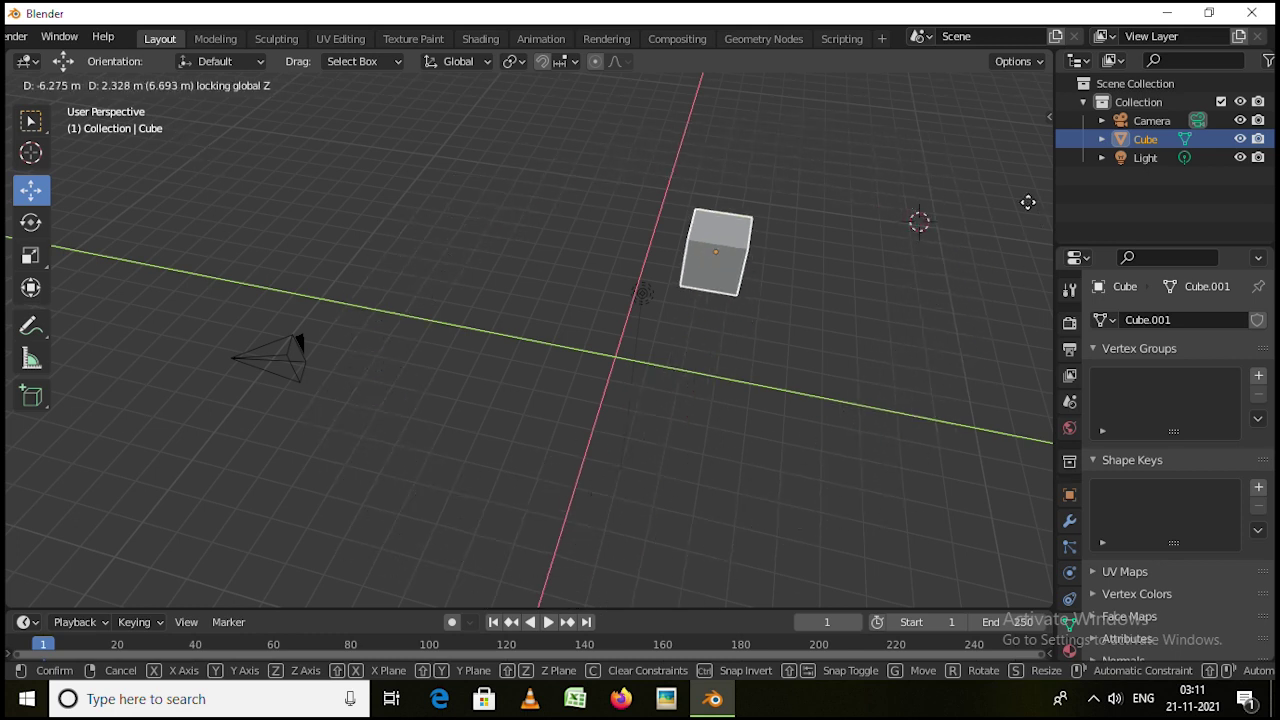
{"action": "key", "text": "Escape"}
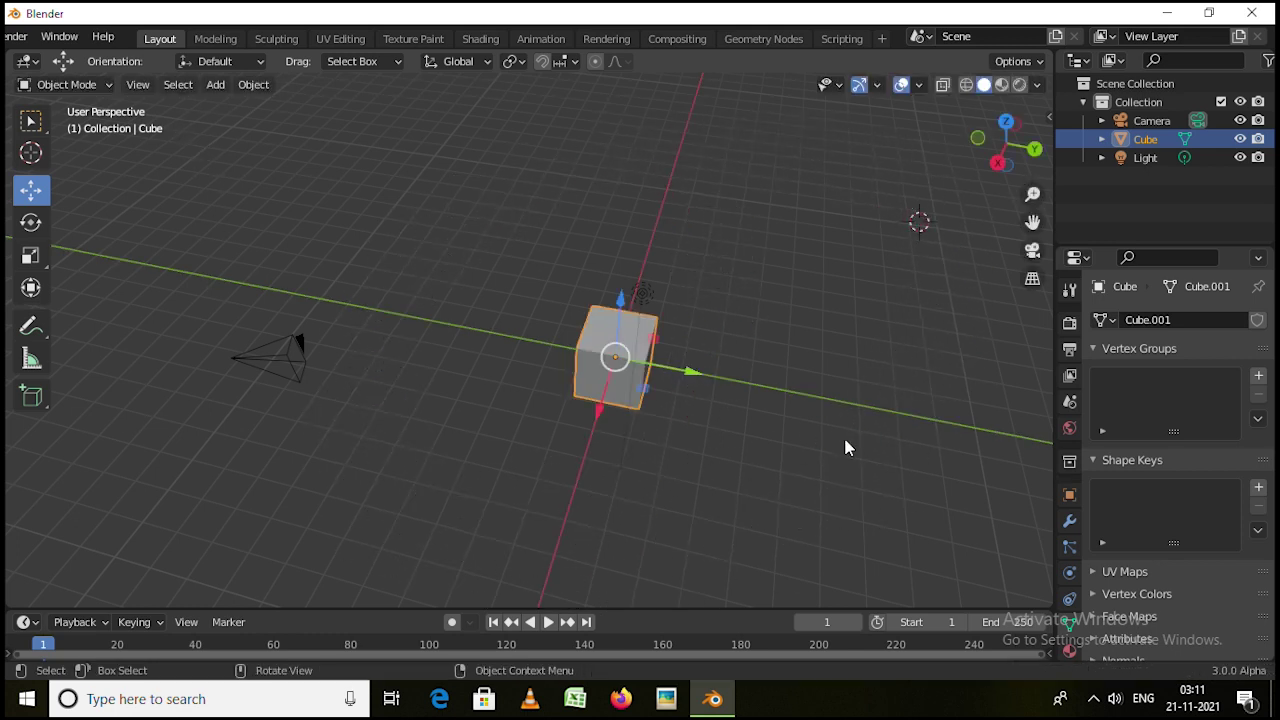
Try moving the cube with the global Z axis locked, once in front view and once in perspective view, cancelling both moves
{"action": "key", "text": "KP_1"}
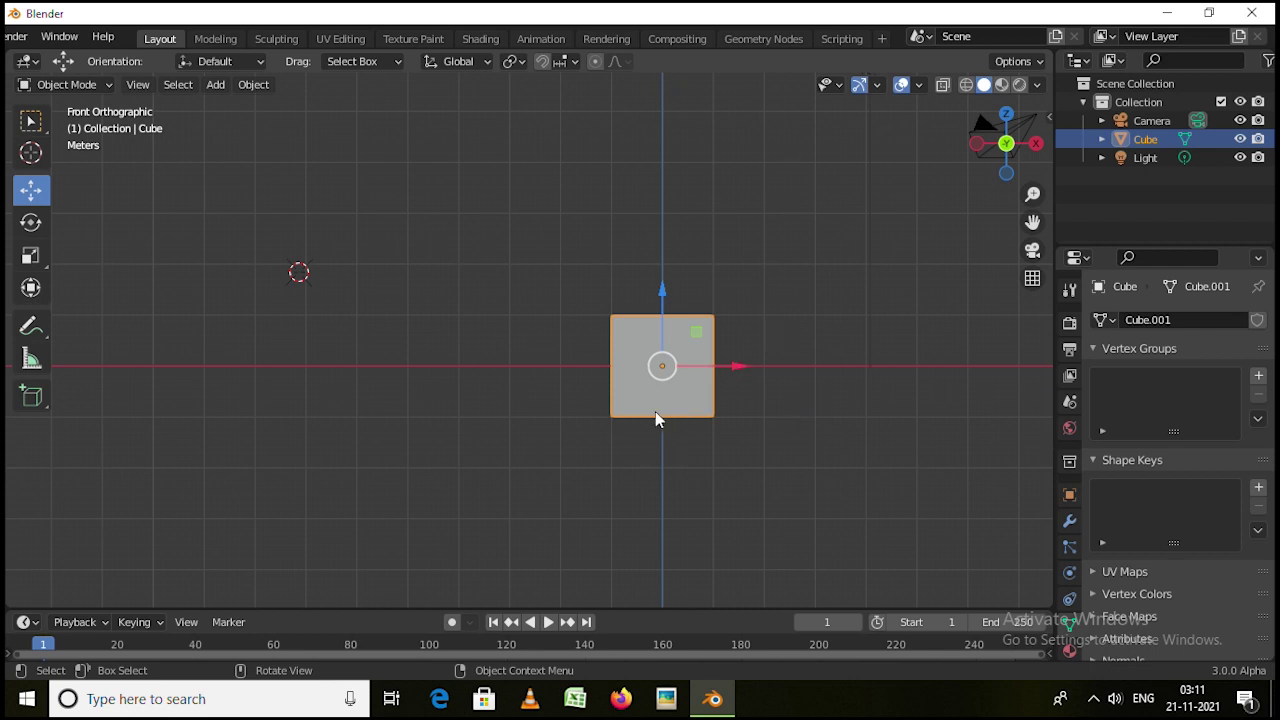
{"action": "key", "text": "g"}
{"action": "key", "text": "shift+z"}
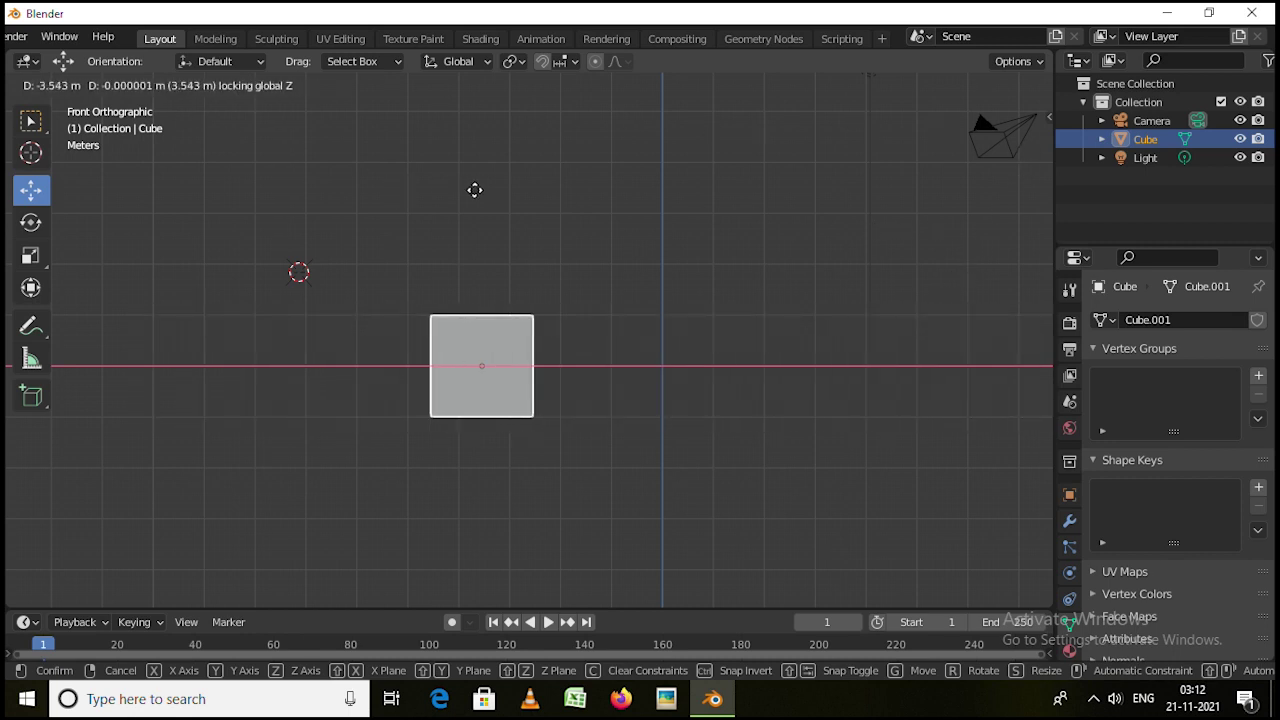
{"action": "key", "text": "Escape"}
{"action": "middle_click_drag", "start_coordinate": [766, 266], "coordinate": [782, 307]}
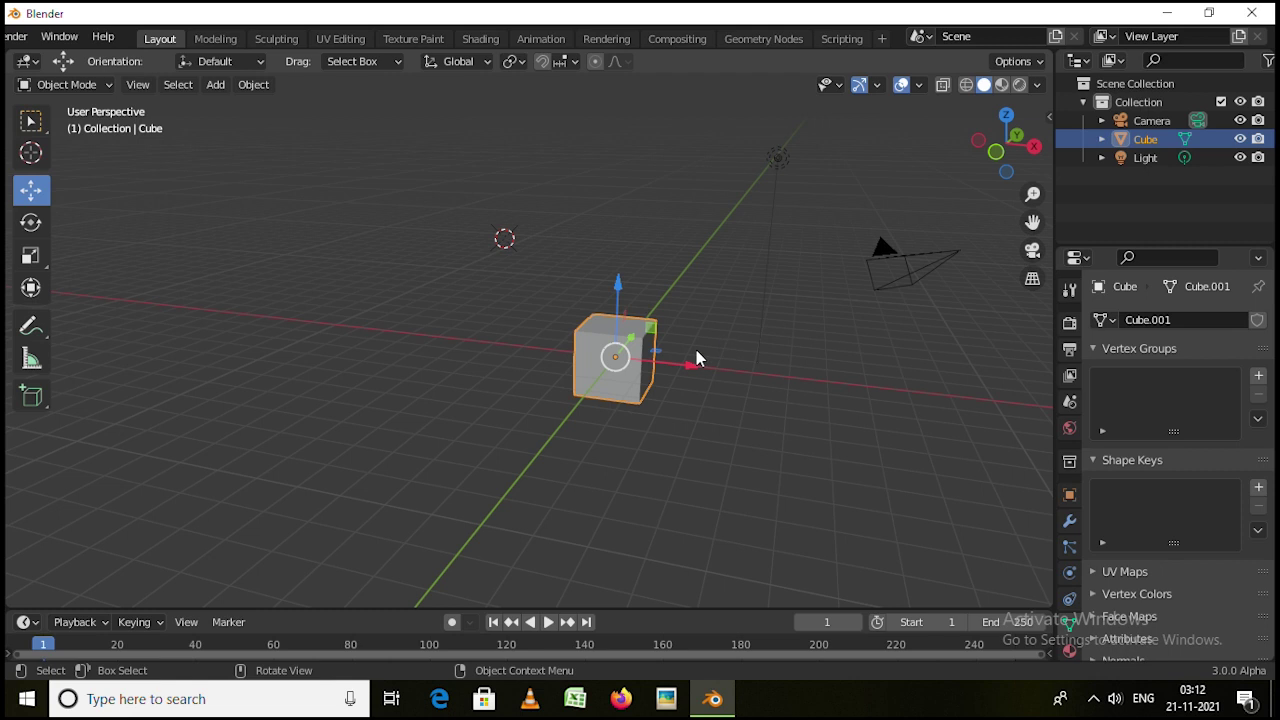
{"action": "key", "text": "g"}
{"action": "key", "text": "shift+z"}
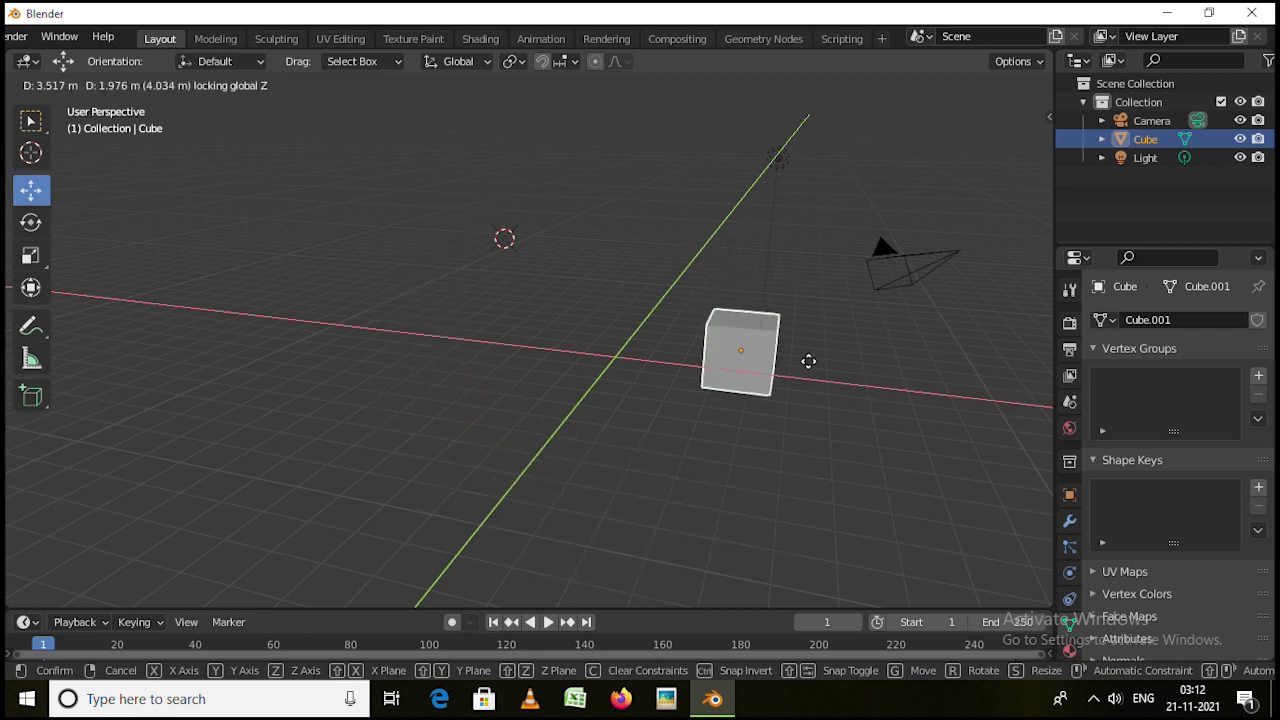
{"action": "left_click", "coordinate": [700, 318]}
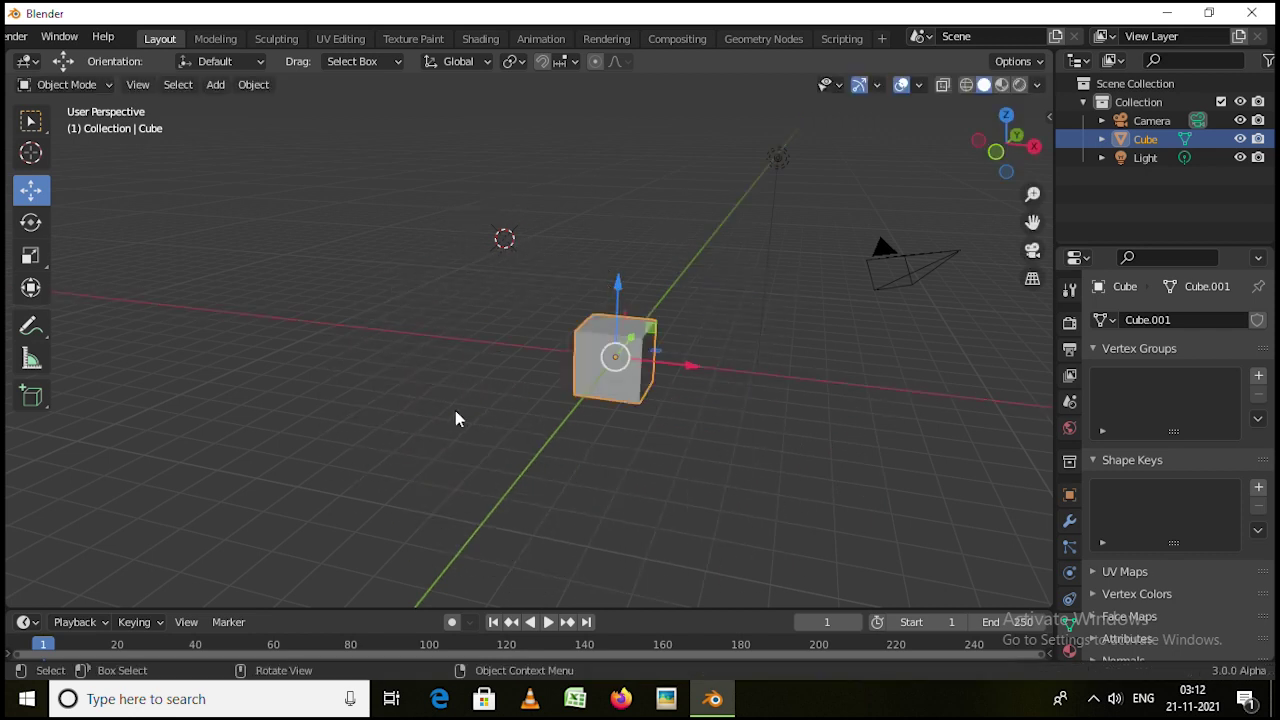
Try moving the cube in the YZ plane with the global X axis locked, and cancel the move
{"action": "mouse_move", "coordinate": [455, 418]}
{"action": "middle_mouse_down"}
{"action": "mouse_move", "coordinate": [571, 406]}
{"action": "mouse_move", "coordinate": [466, 400]}
{"action": "middle_mouse_up"}
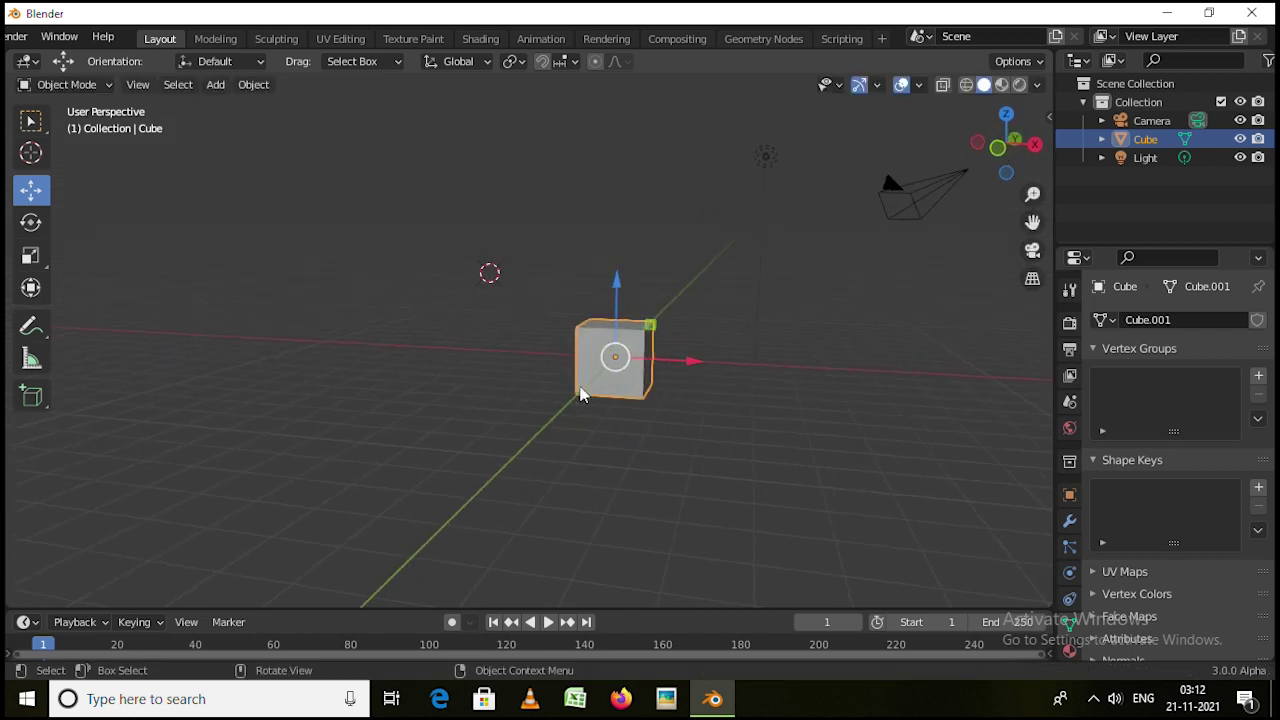
{"action": "middle_click_drag", "start_coordinate": [581, 393], "coordinate": [456, 312]}
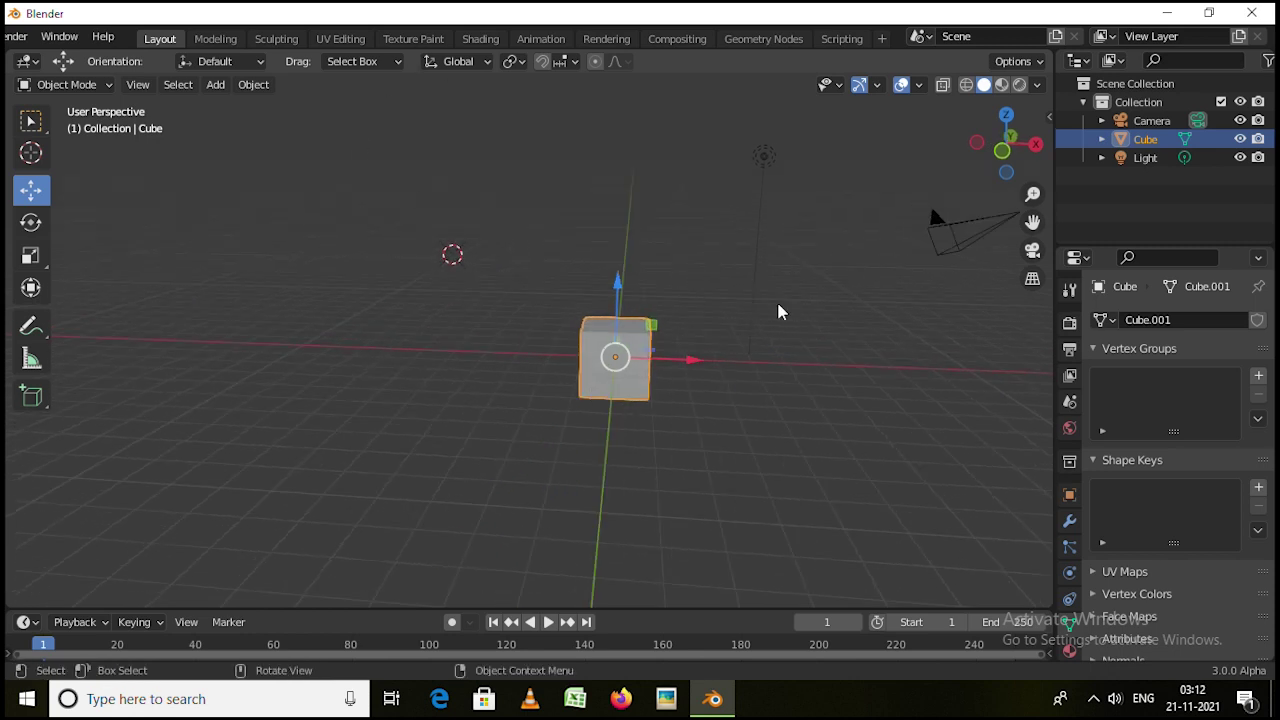
{"action": "key", "text": "g"}
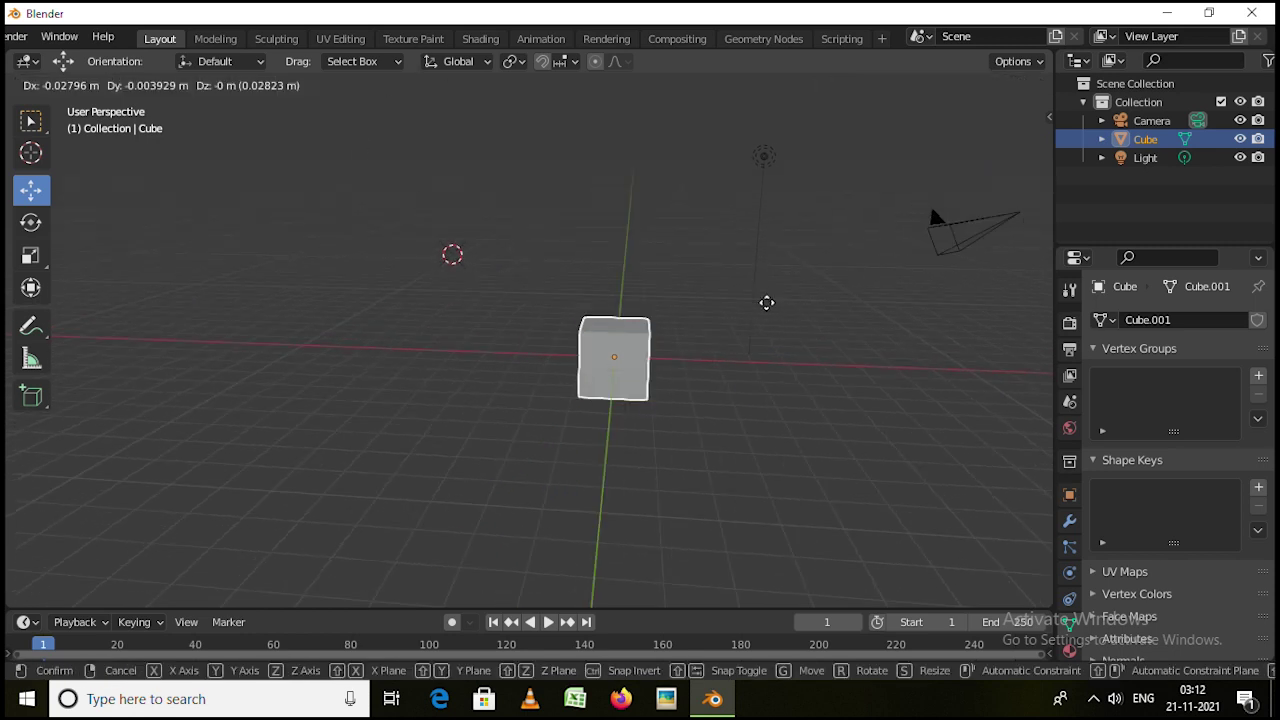
{"action": "key", "text": "x"}
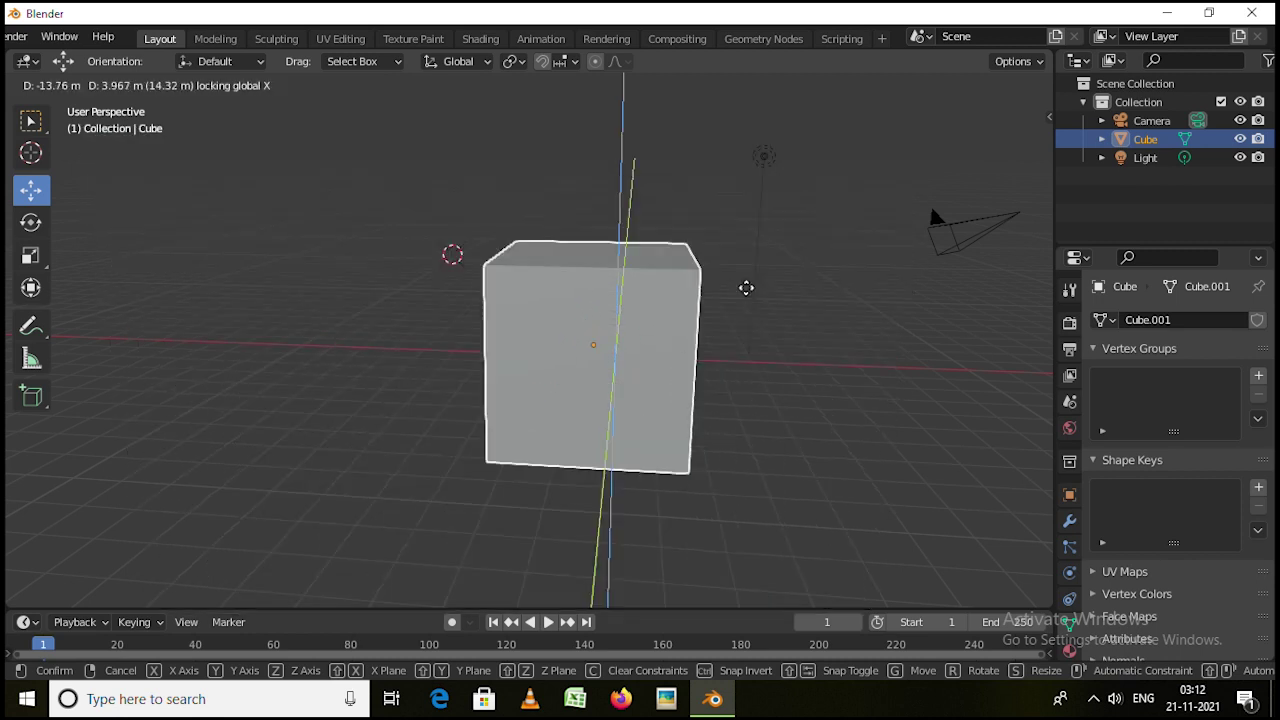
{"action": "key", "text": "Escape"}
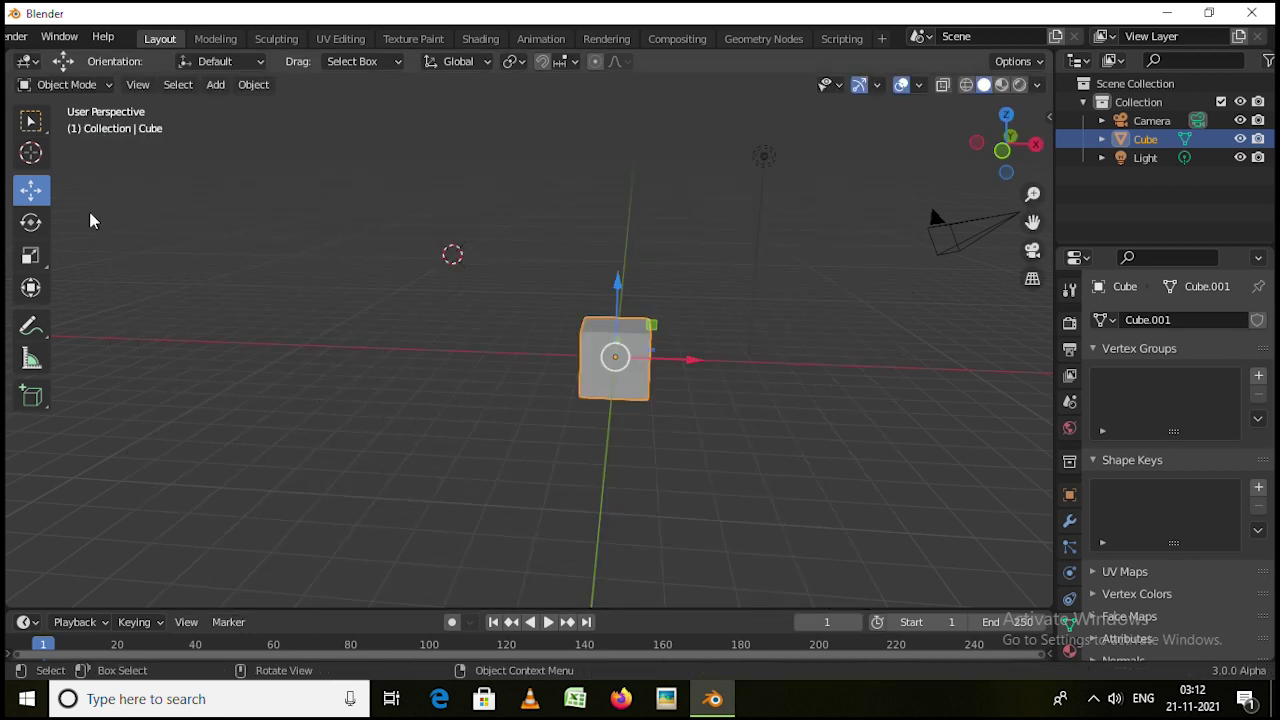
With the Rotate tool, try rotating the cube freely by about 112° and around the global X axis by about 181°, cancelling both
{"action": "left_click", "coordinate": [31, 222]}
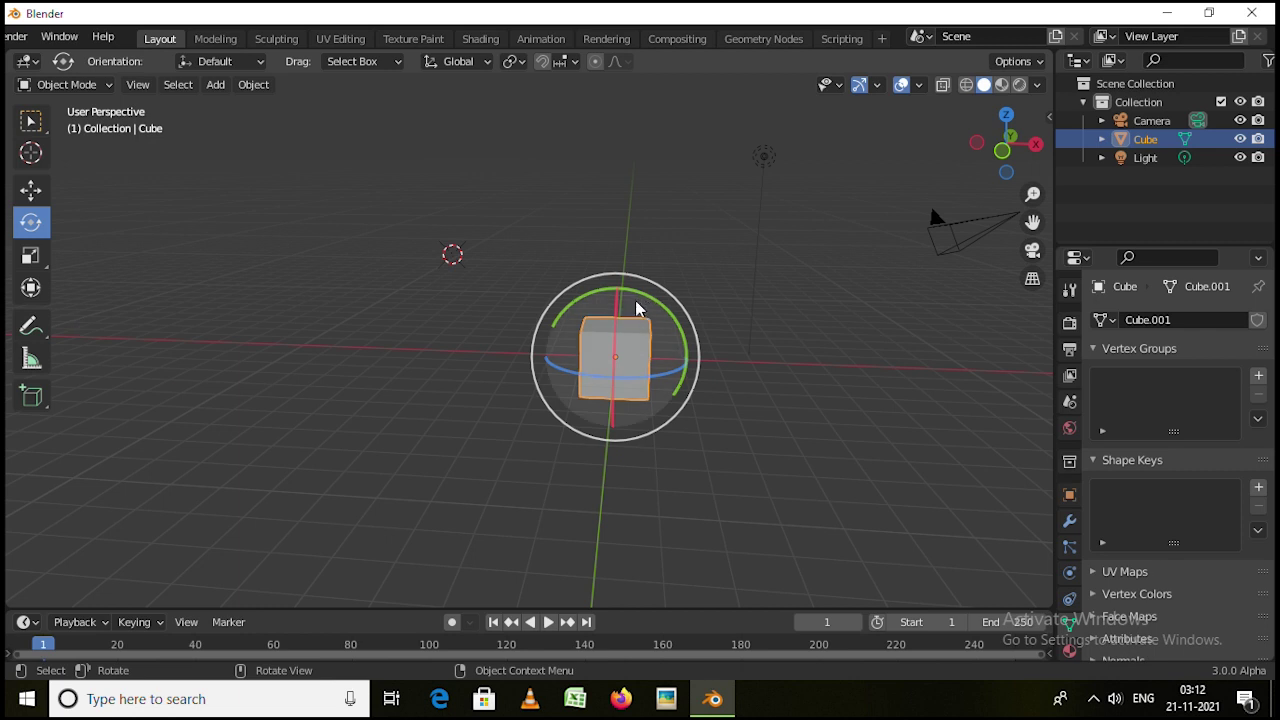
{"action": "key", "text": "r"}
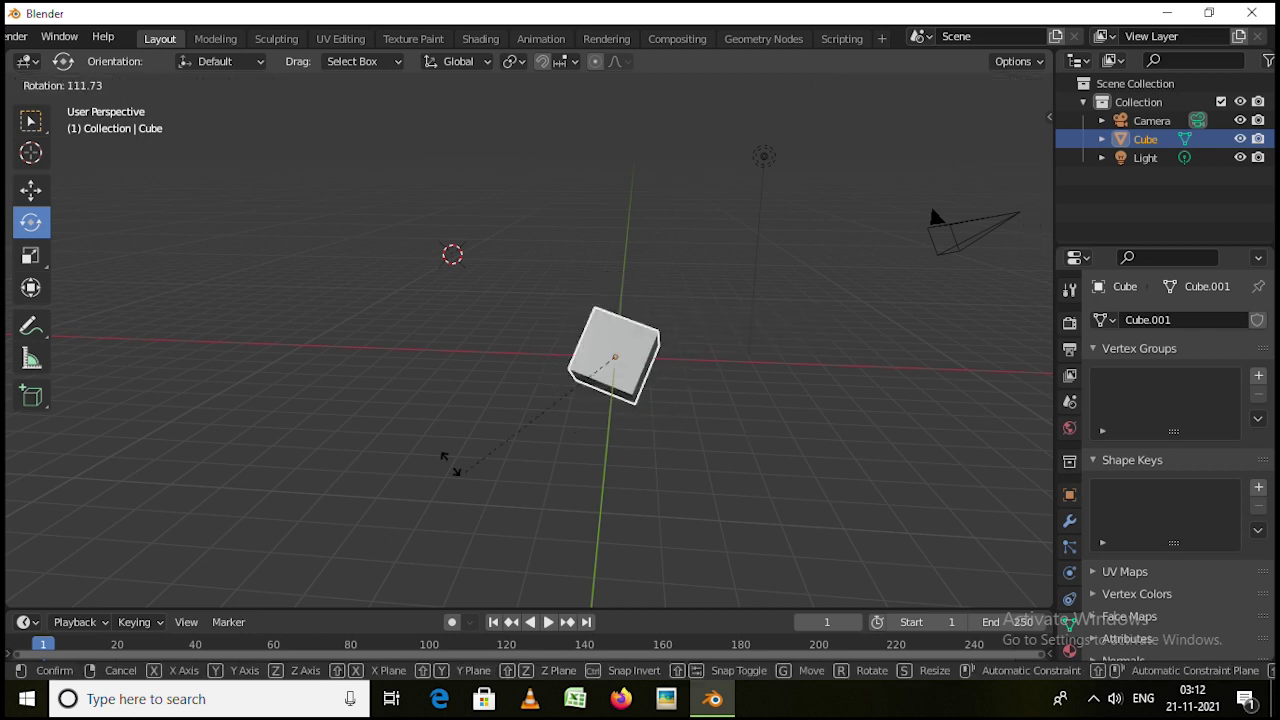
{"action": "key", "text": "Escape"}
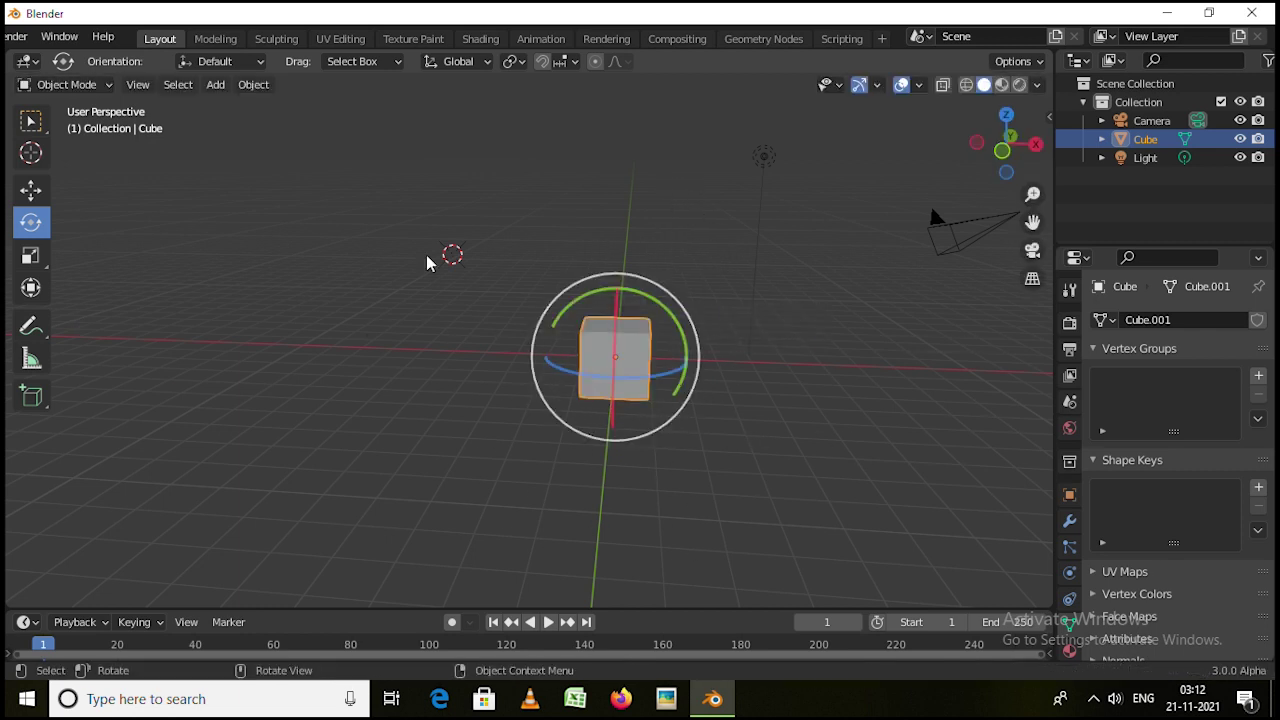
{"action": "key", "text": "r"}
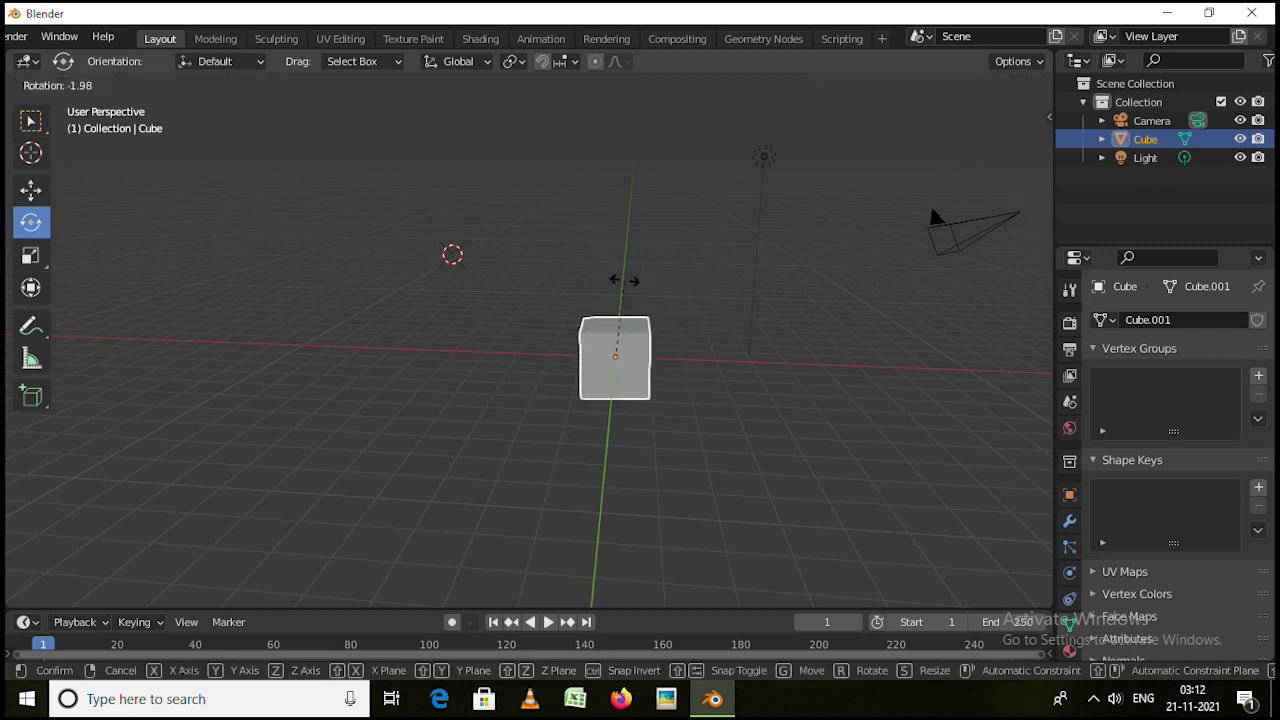
{"action": "key", "text": "x"}
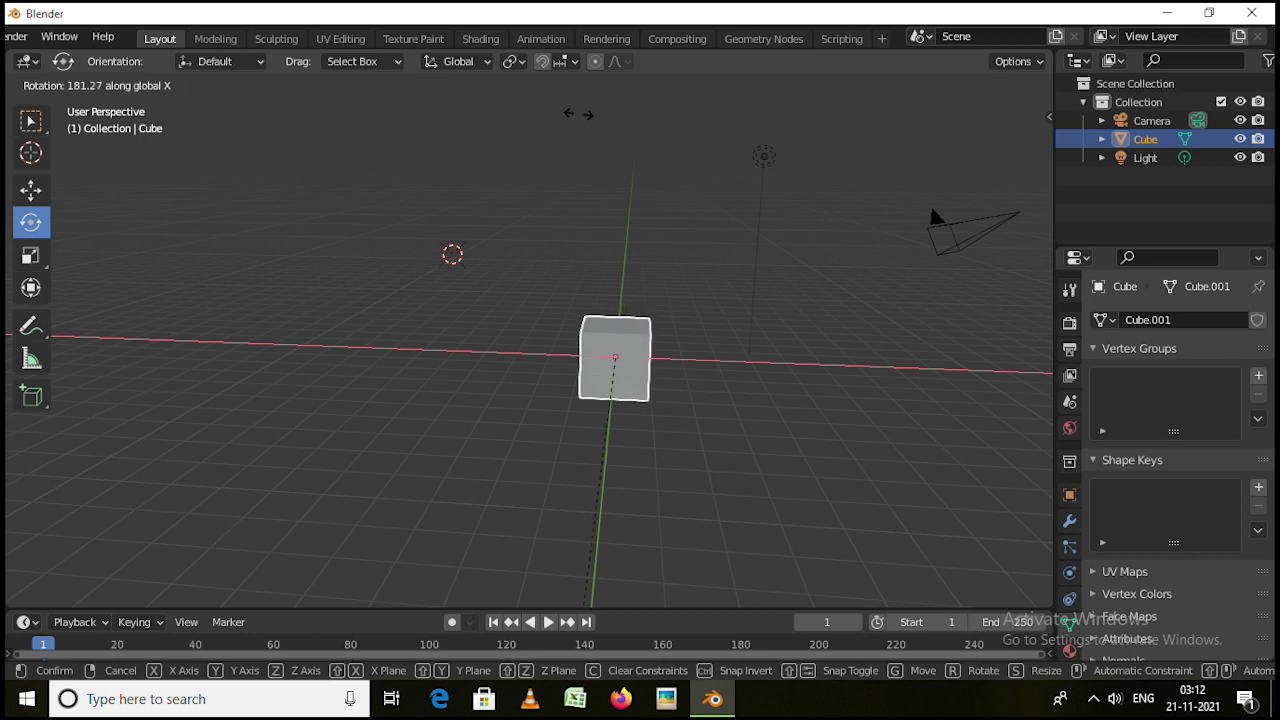
{"action": "left_click", "coordinate": [797, 409]}
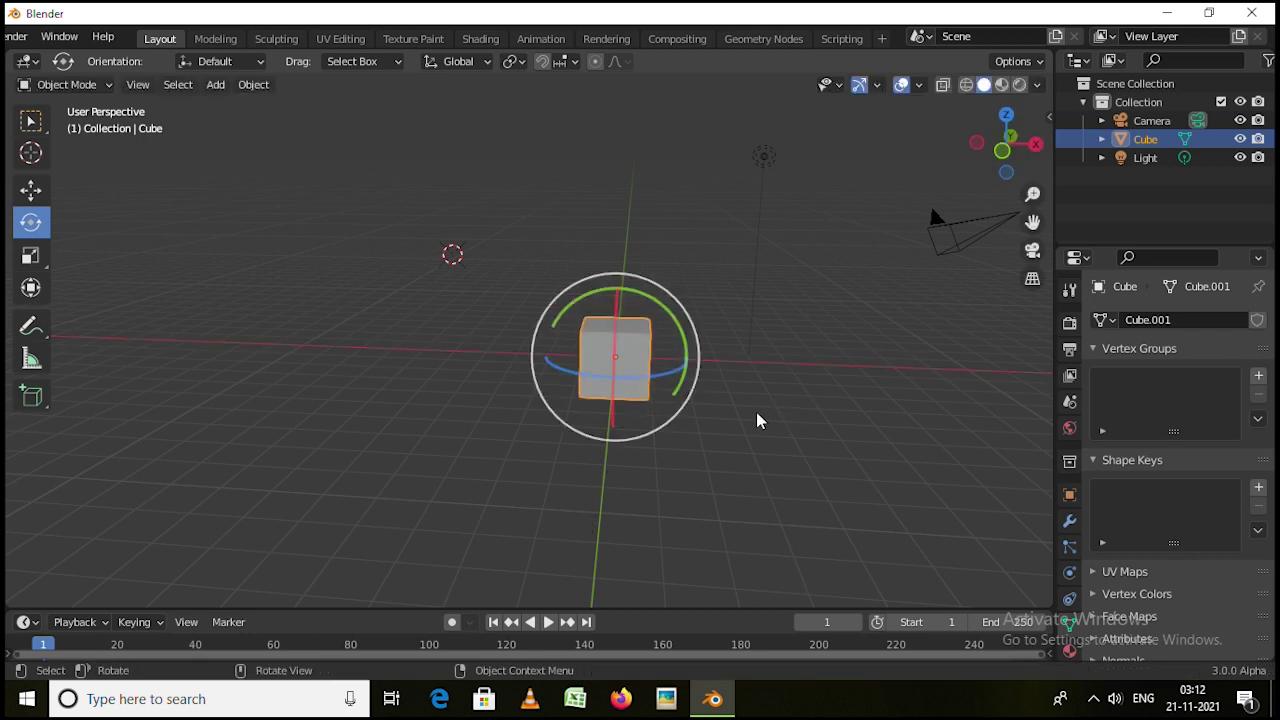
Try rotating the cube around the global Y axis by about -147° and the global Z axis by about 221°, cancelling both rotations
{"action": "key", "text": "r"}
{"action": "key", "text": "y"}
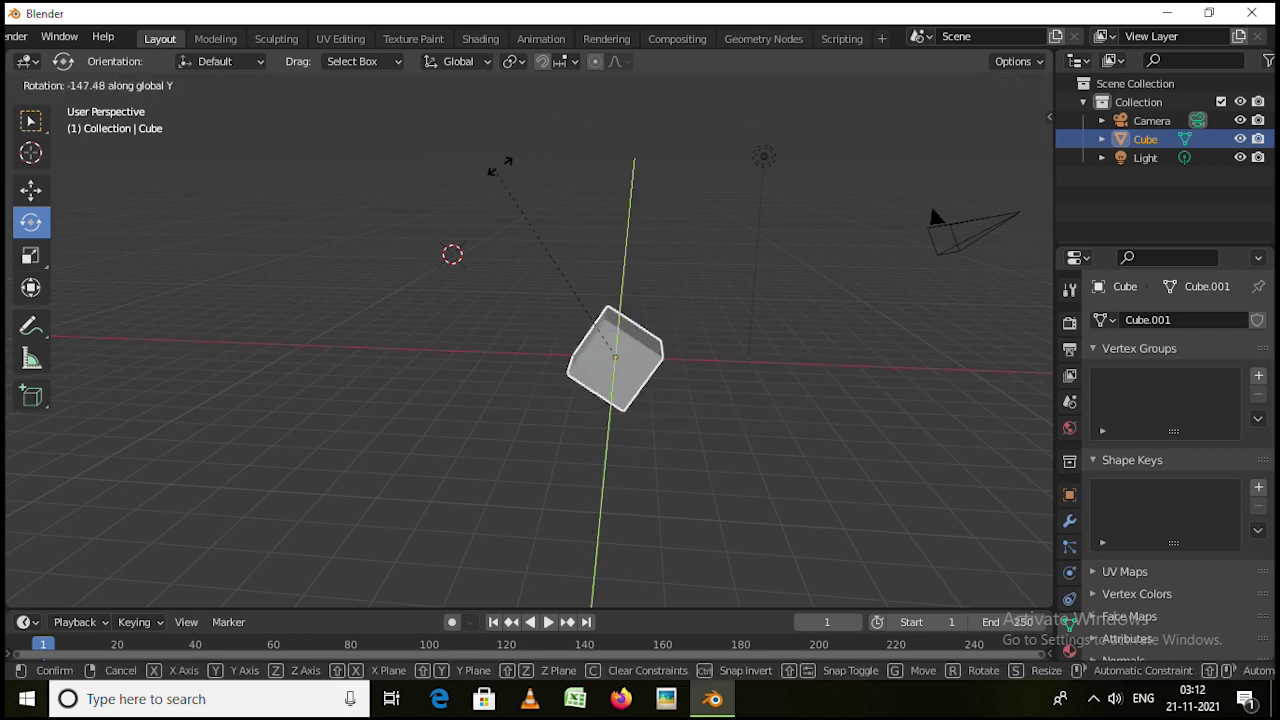
{"action": "right_click", "coordinate": [707, 238]}
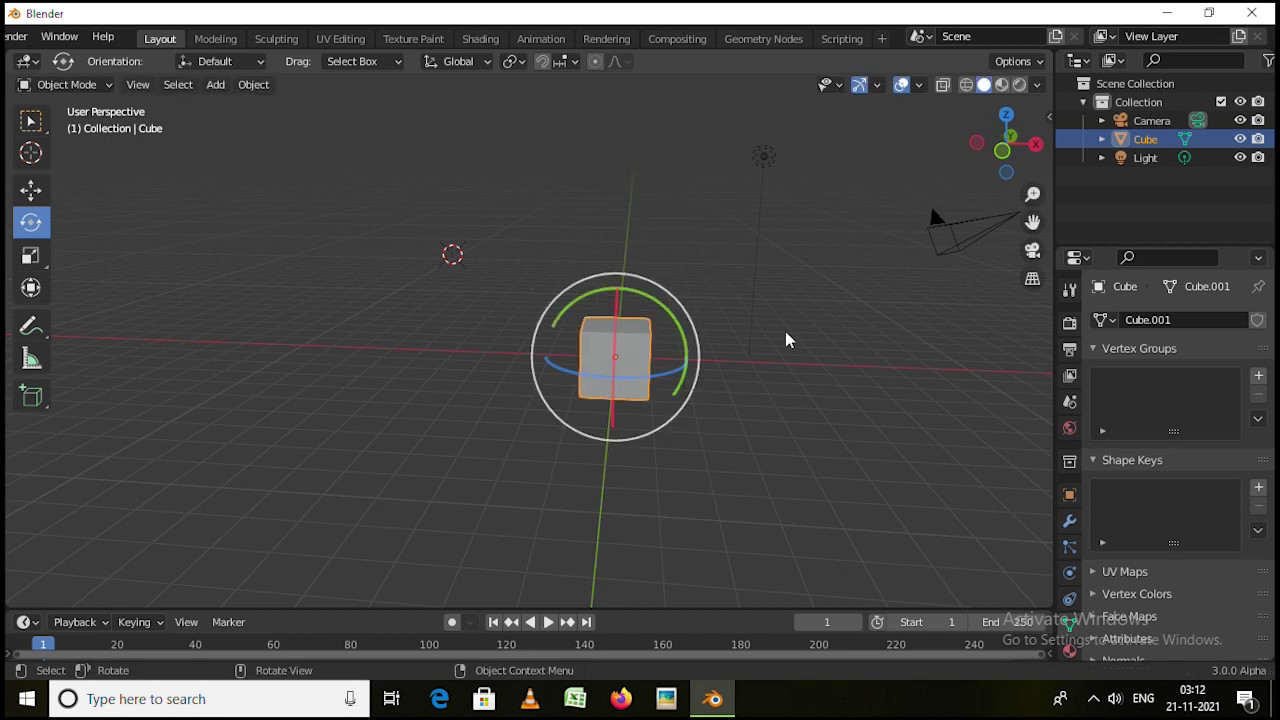
{"action": "key", "text": "r"}
{"action": "key", "text": "z"}
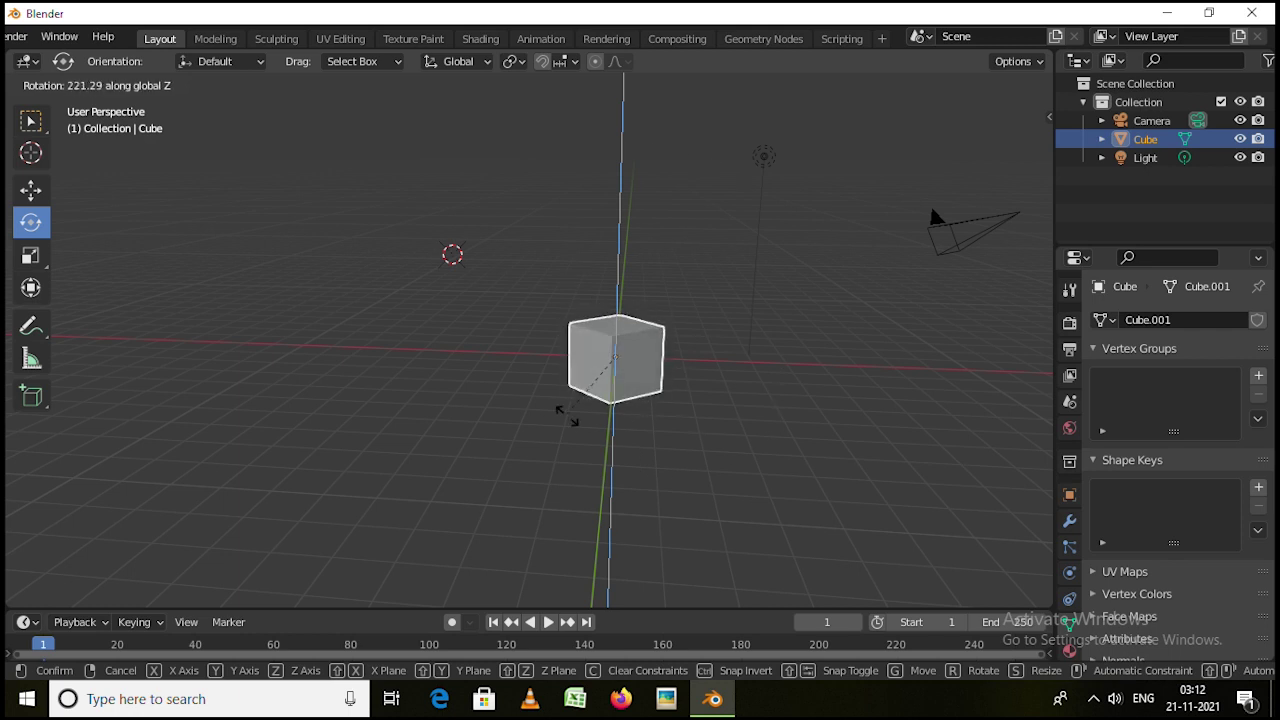
{"action": "right_click", "coordinate": [592, 437]}
Hide the viewport's toolbar and show it again
{"action": "middle_click_drag", "start_coordinate": [766, 388], "coordinate": [603, 348]}
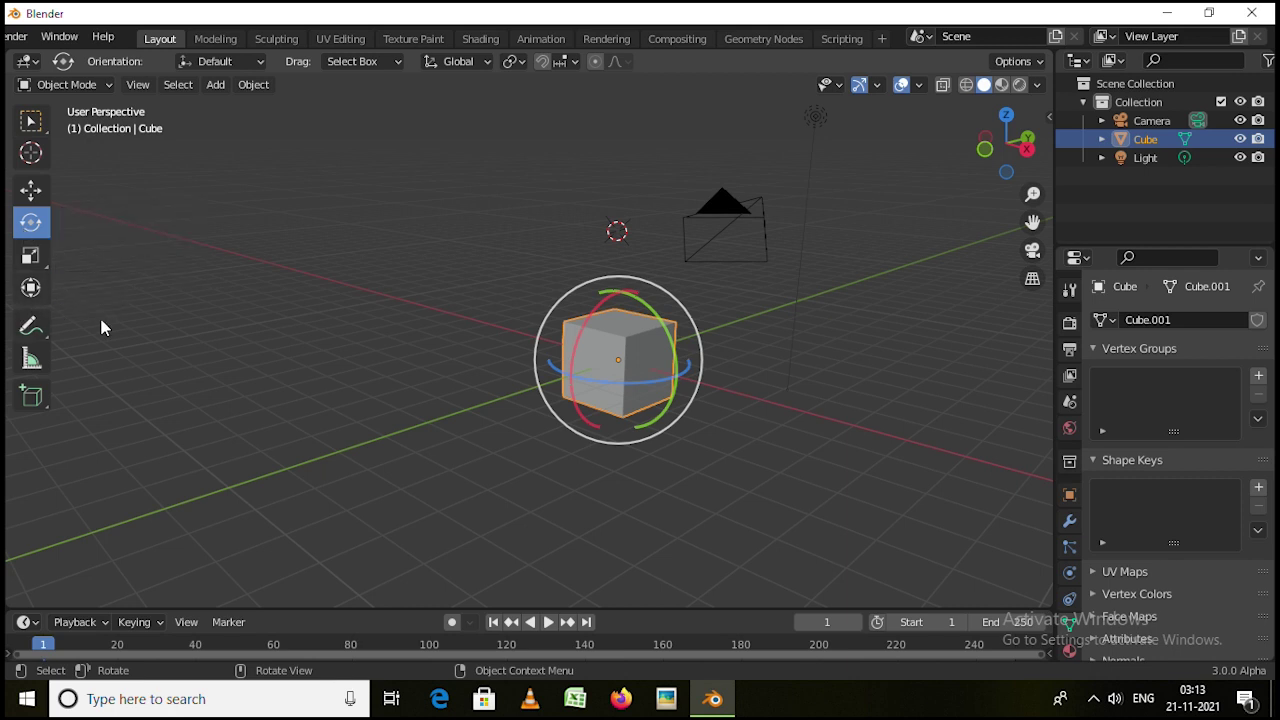
{"action": "key", "text": "t"}
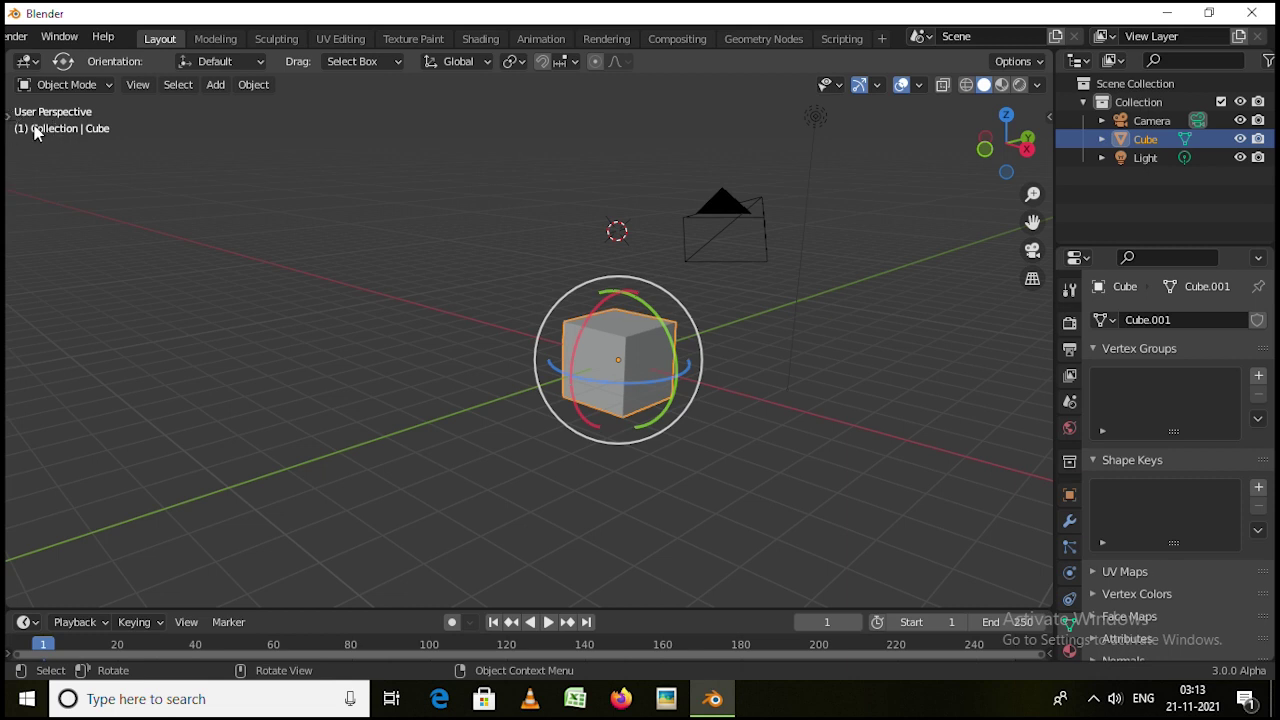
{"action": "key", "text": "t"}
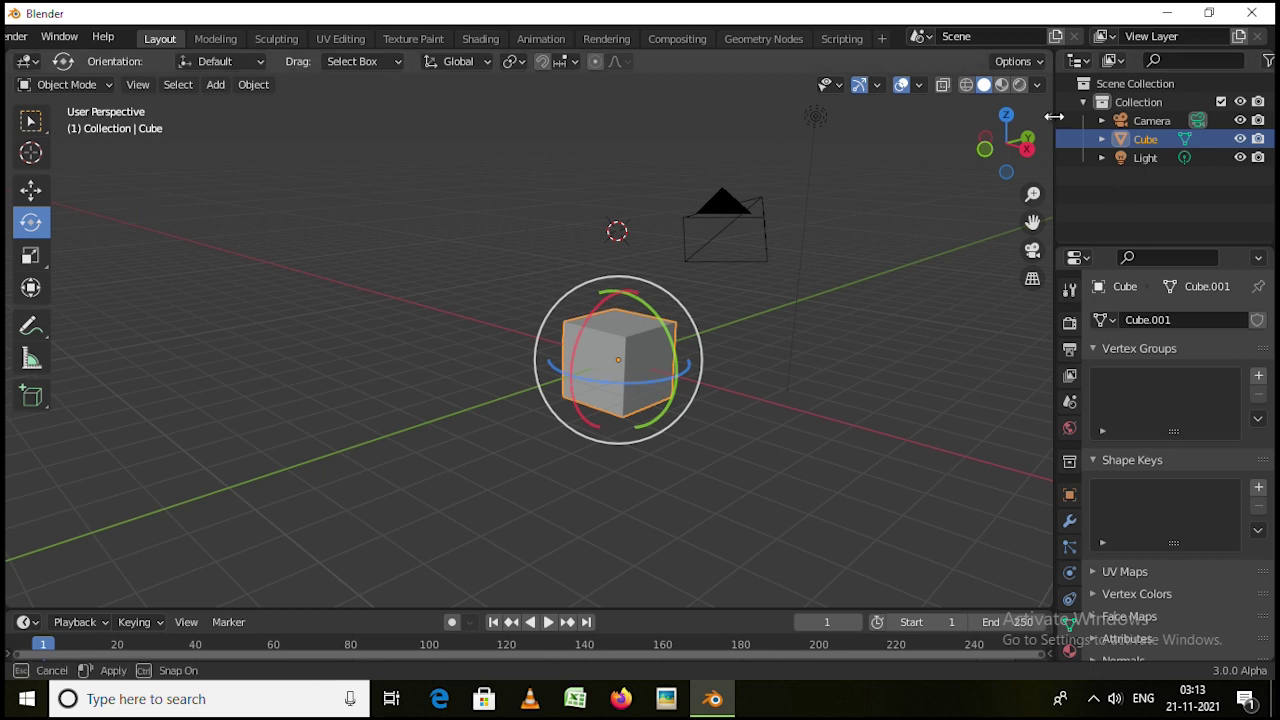
Widen the outliner and properties area slightly, and show the viewport sidebar to view the cube's transform values before hiding it again
{"action": "left_click_drag", "start_coordinate": [1054, 116], "coordinate": [1040, 116]}
{"action": "key", "text": "n"}
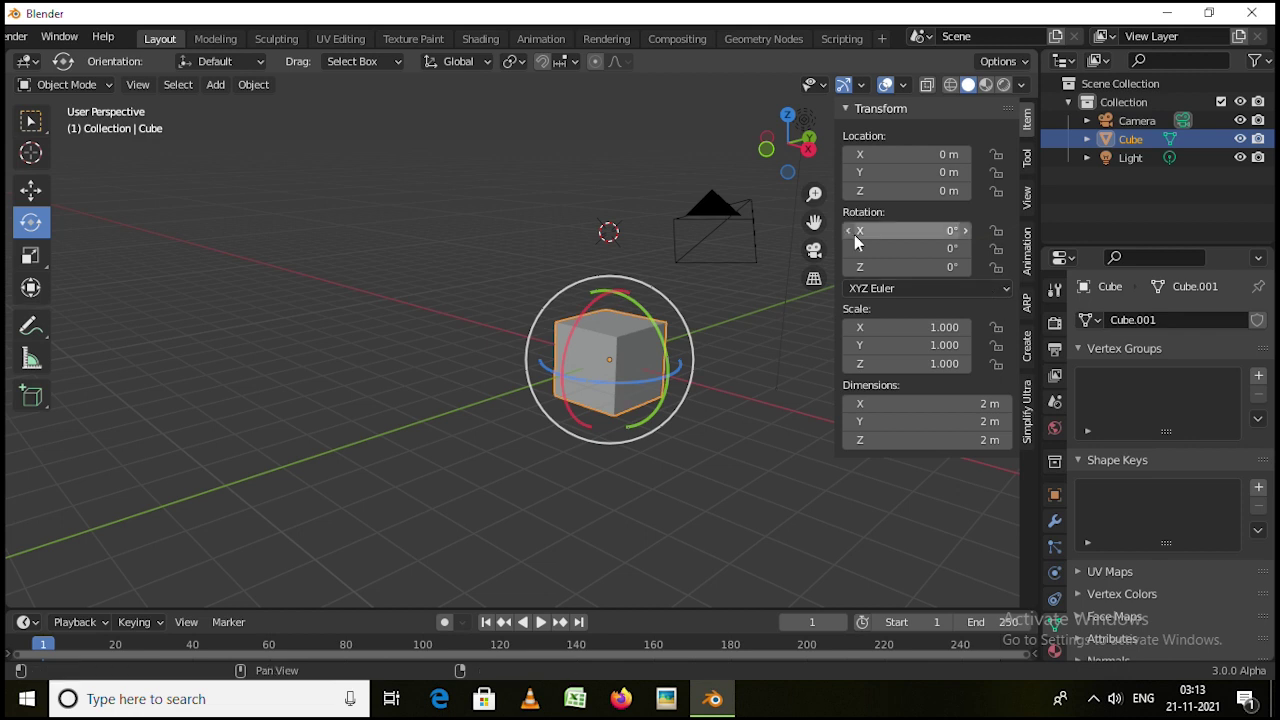
{"action": "key", "text": "n"}
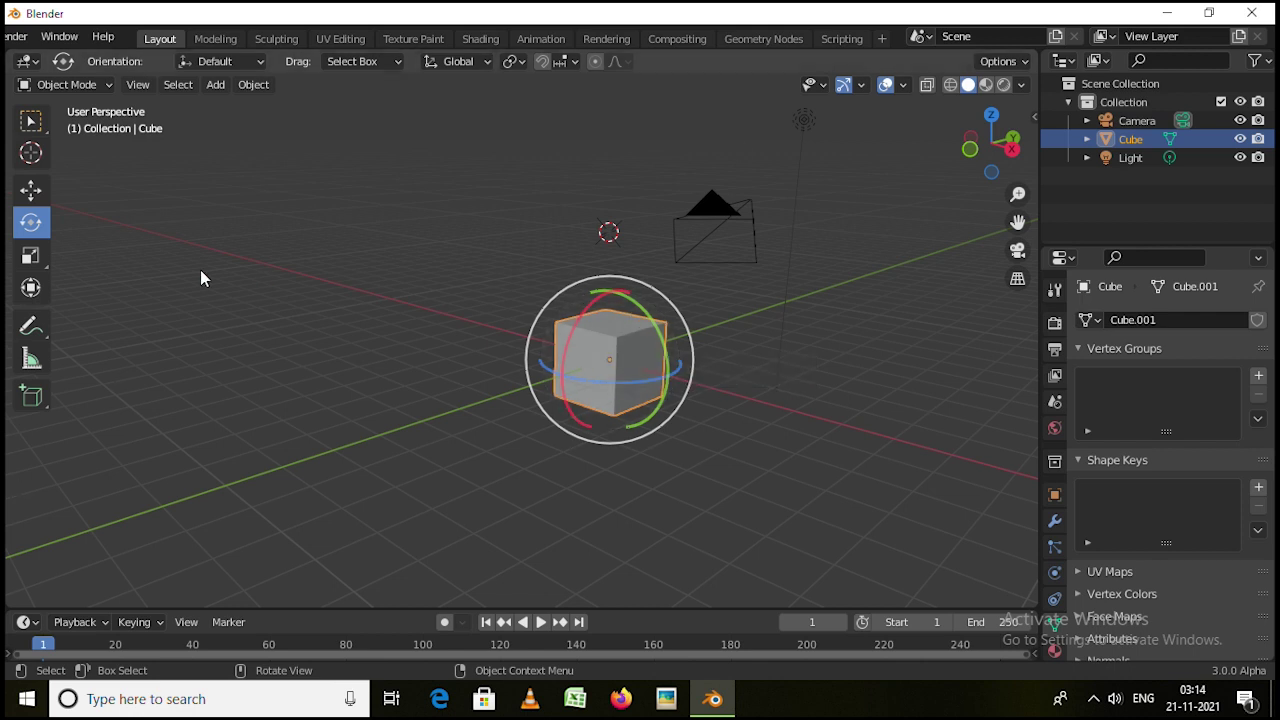
Activate the Scale tool and try scaling the cube along the global X axis by about 1.44, cancelling the change
{"action": "left_click", "coordinate": [45, 267]}
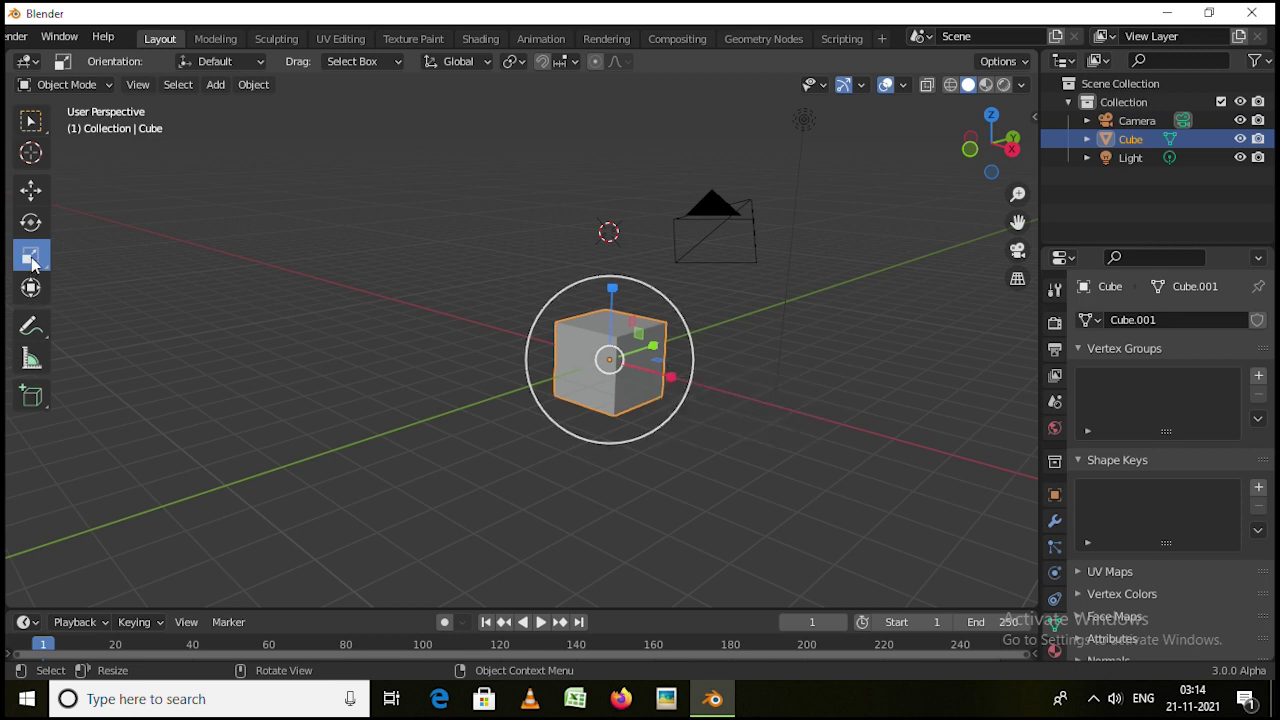
{"action": "key", "text": "s"}
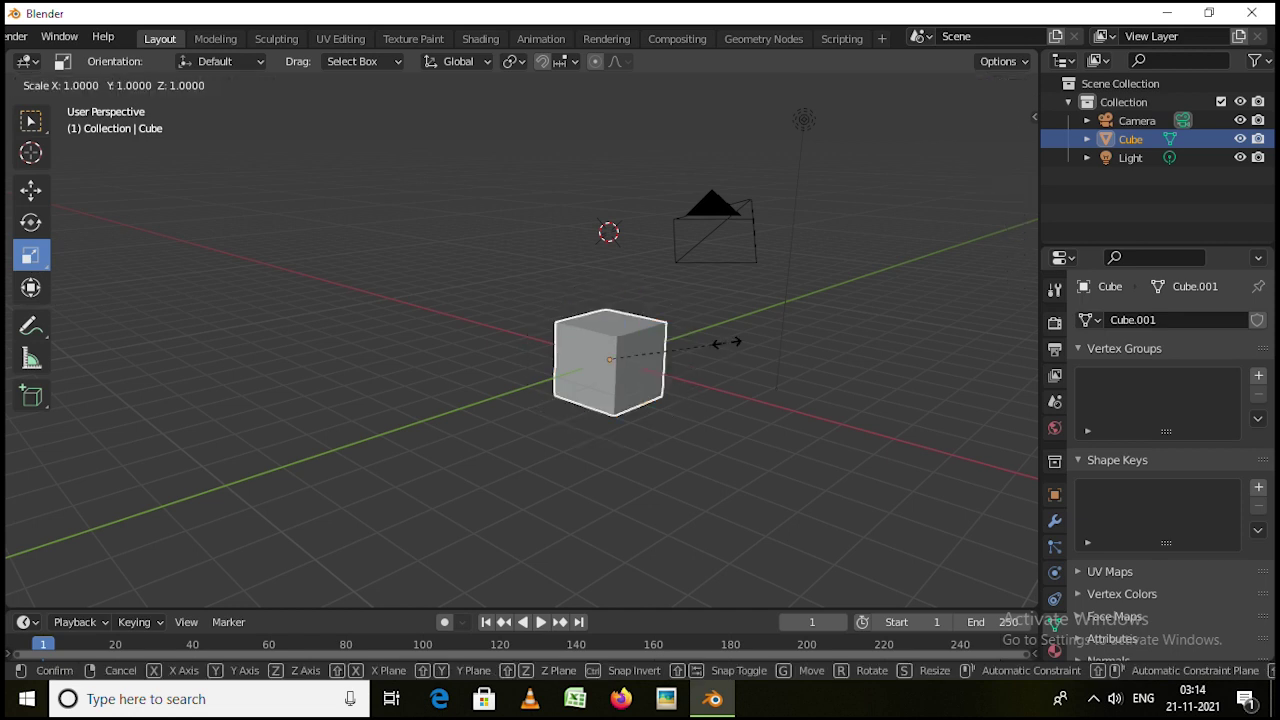
{"action": "key", "text": "x"}
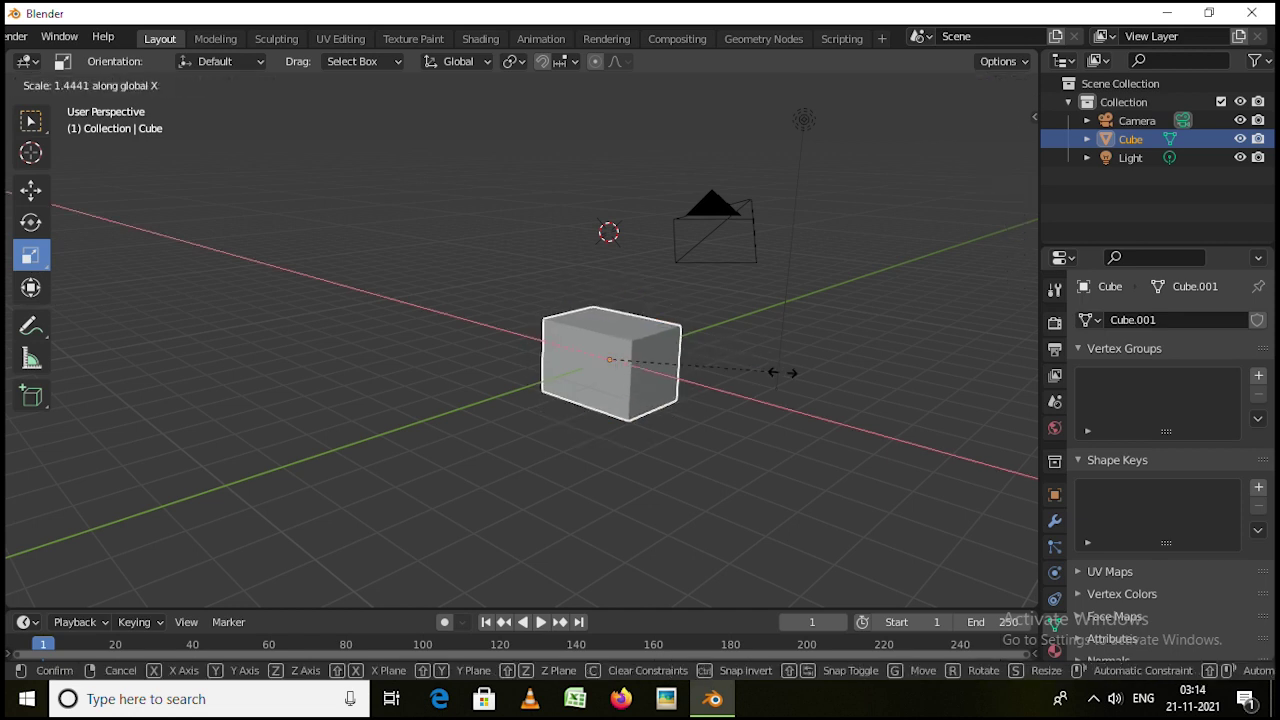
{"action": "right_click", "coordinate": [849, 442]}
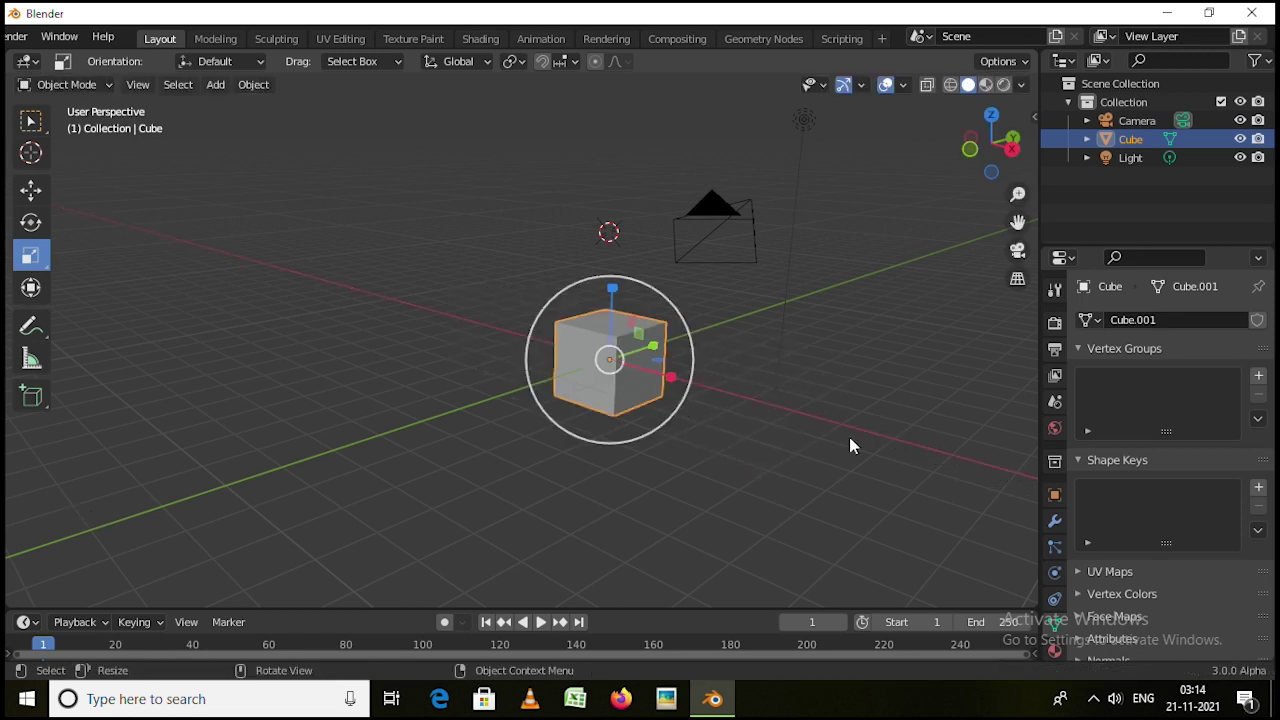
Try scaling the cube along the global Y axis and along the global Z axis by about 2.4, cancelling both changes
{"action": "key", "text": "s"}
{"action": "key", "text": "y"}
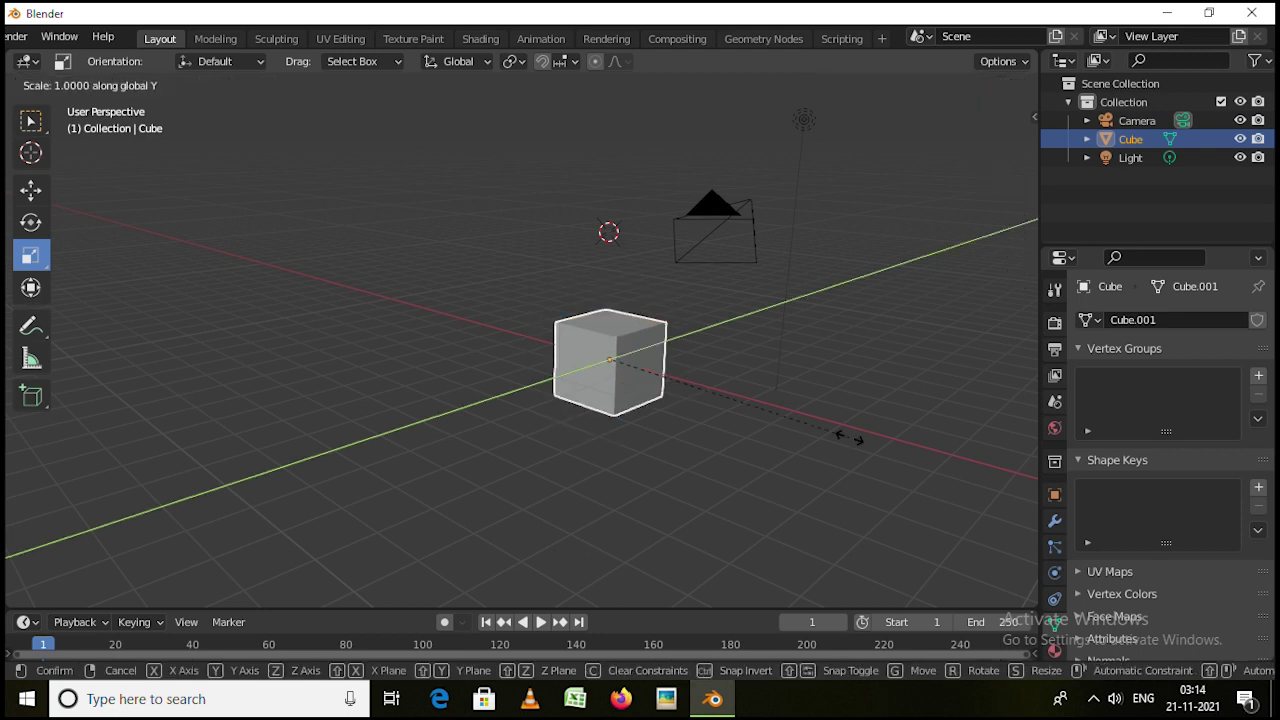
{"action": "right_click", "coordinate": [24, 402]}
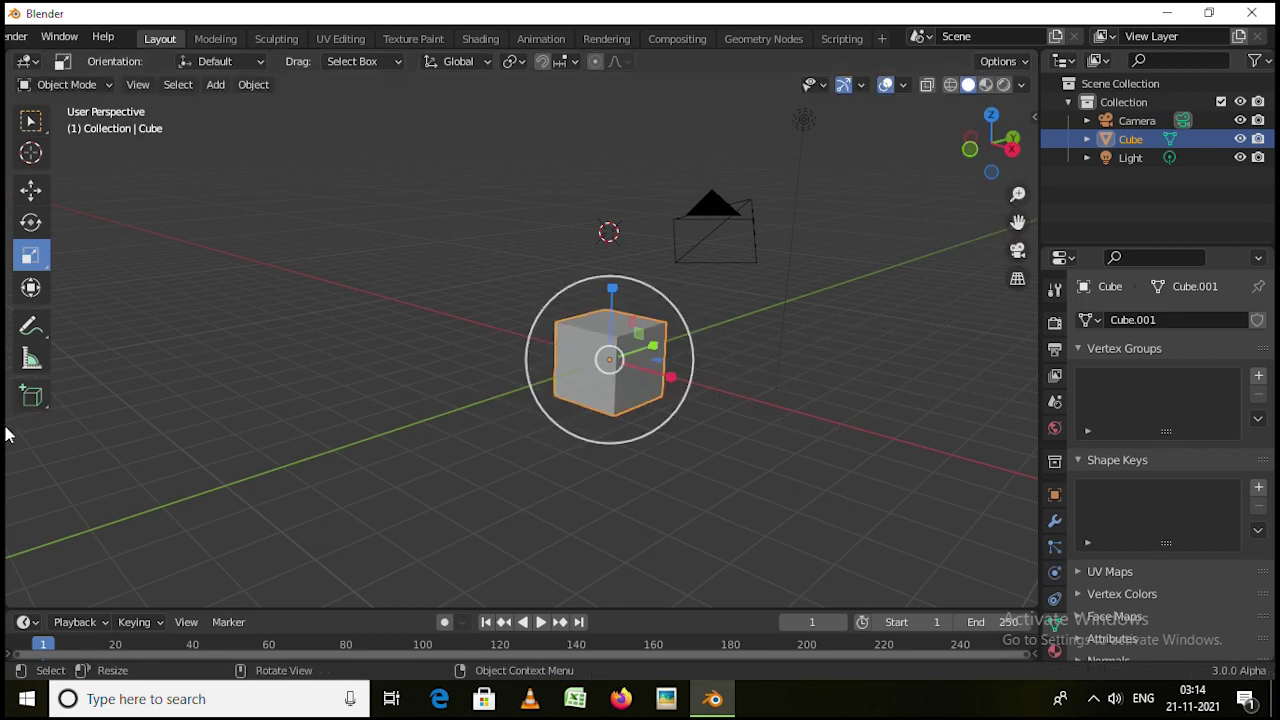
{"action": "key", "text": "s"}
{"action": "key", "text": "z"}
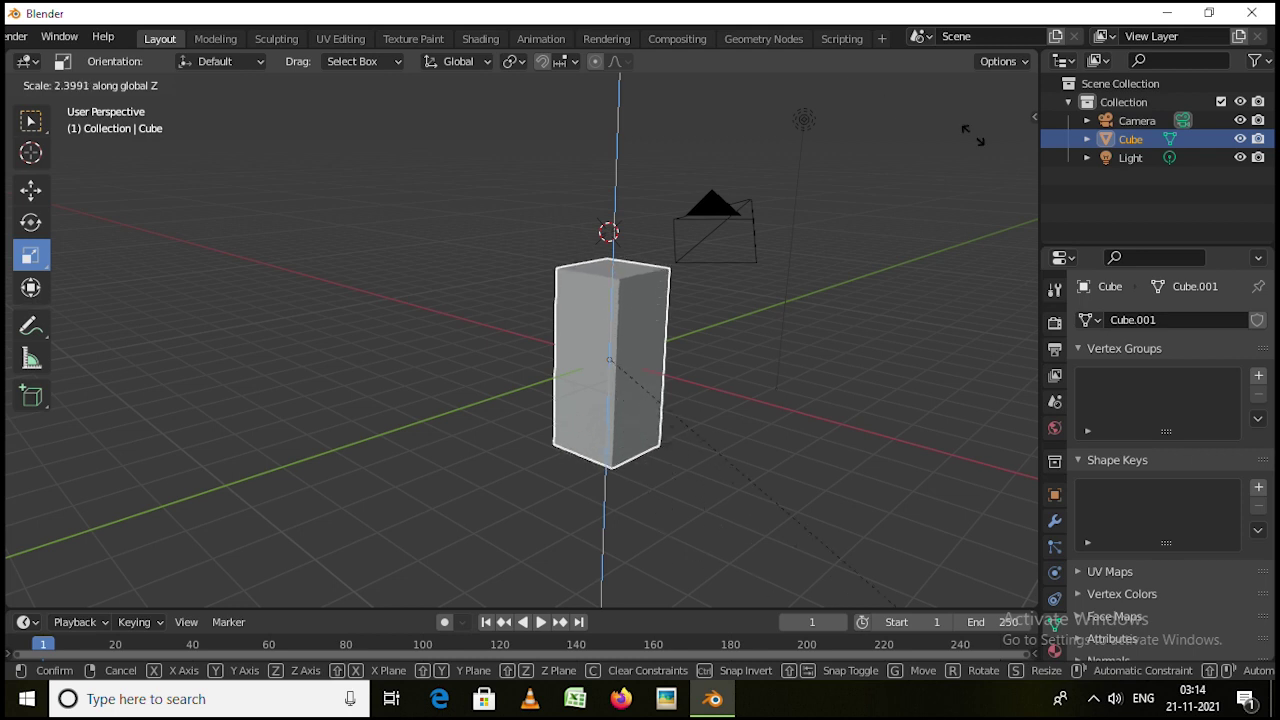
{"action": "right_click", "coordinate": [865, 580]}
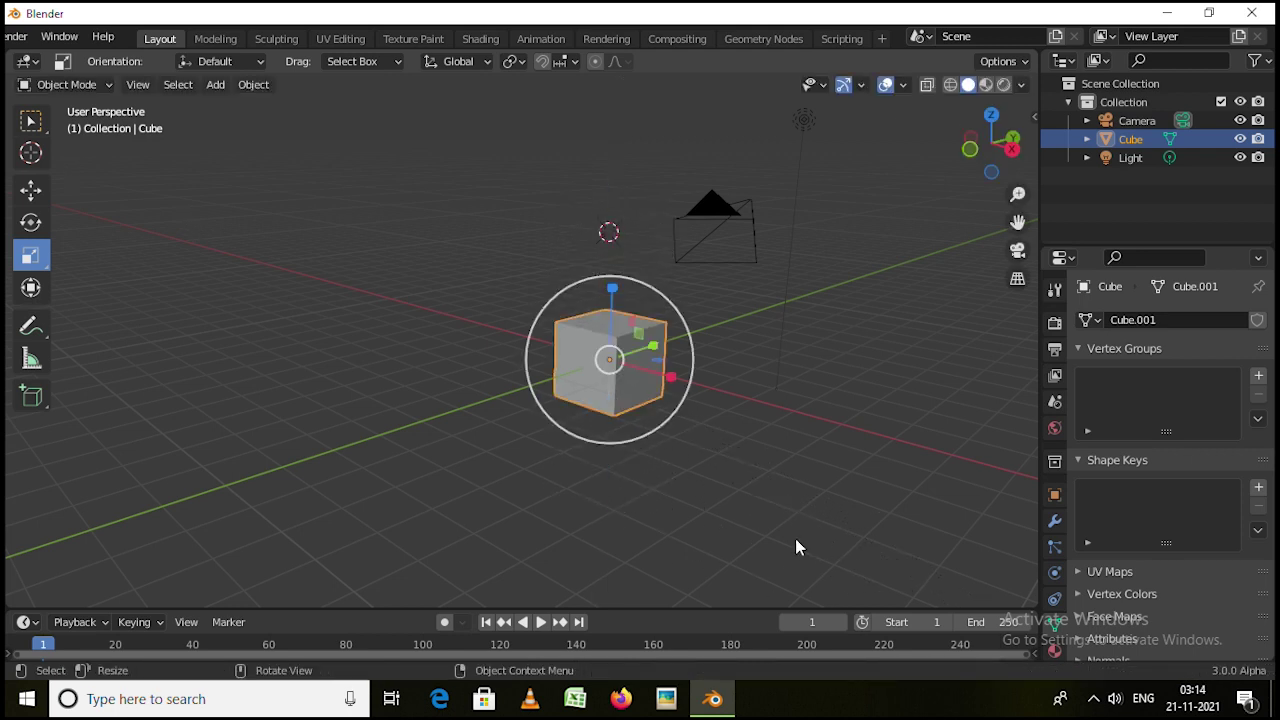
Try scaling the cube by about 5.93 in X and Y with the global Z axis locked, cancelling the change
{"action": "key", "text": "s"}
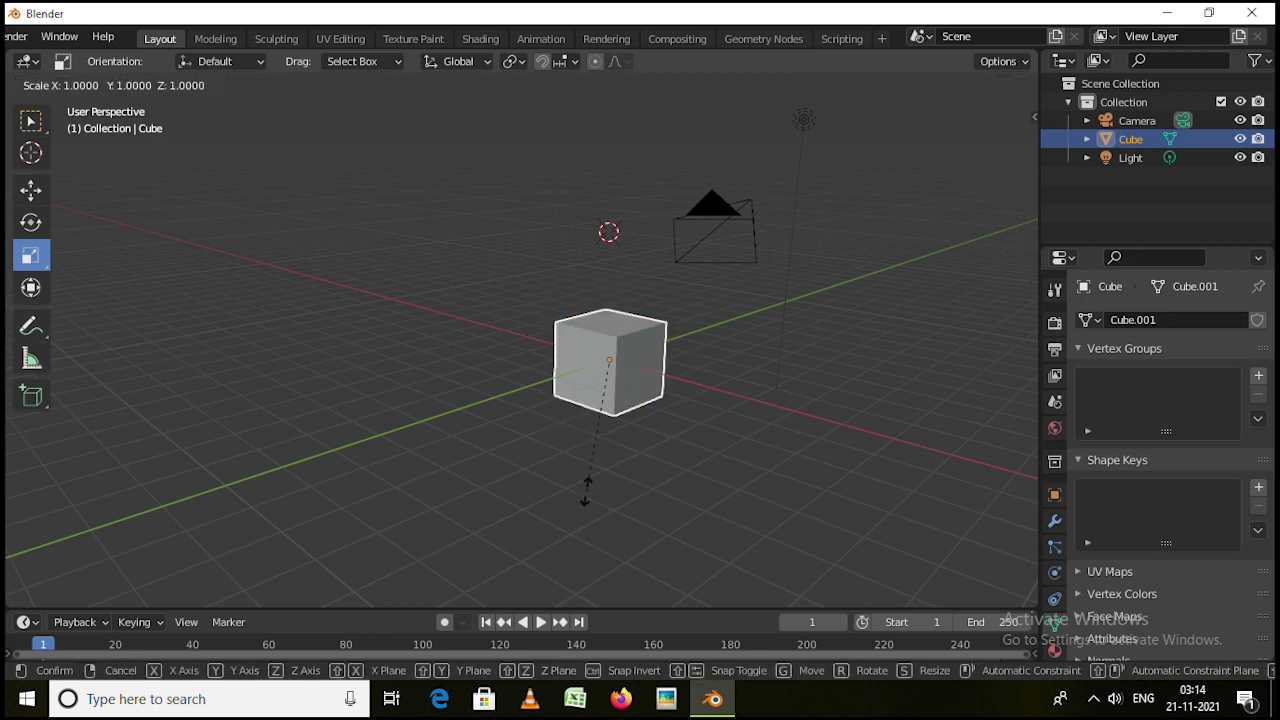
{"action": "key", "text": "shift+z"}
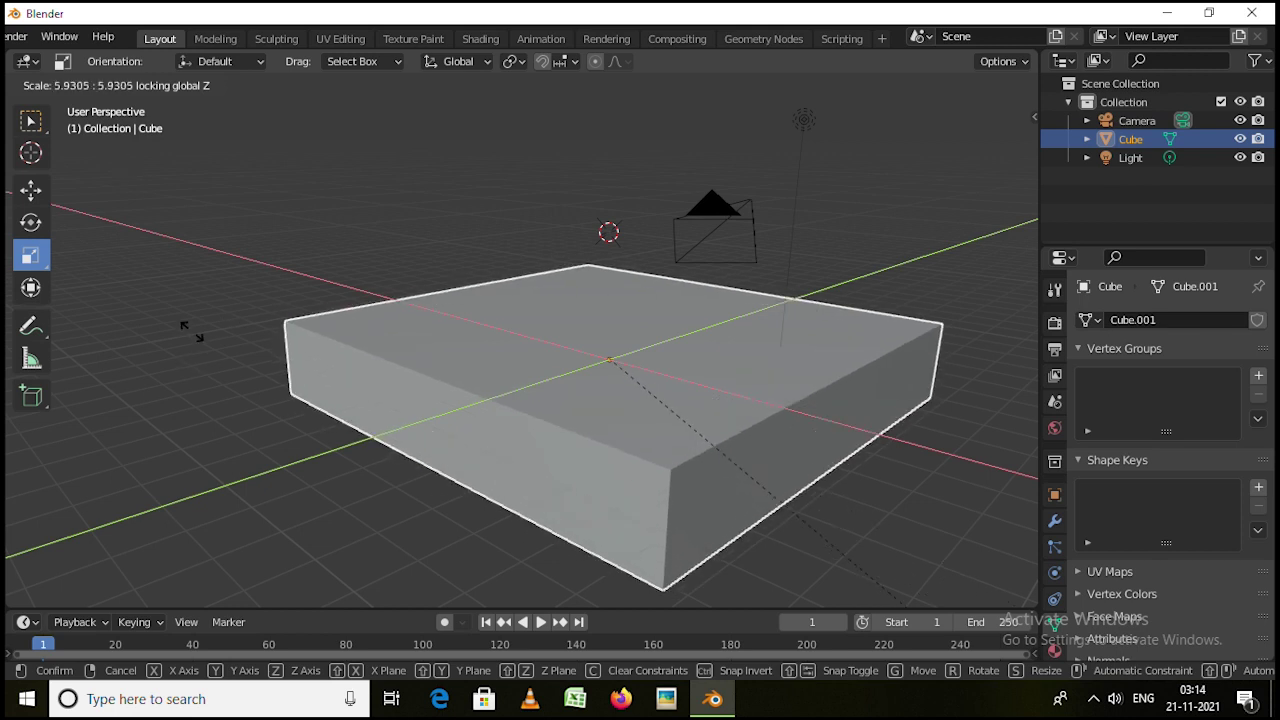
{"action": "key", "text": "Escape"}
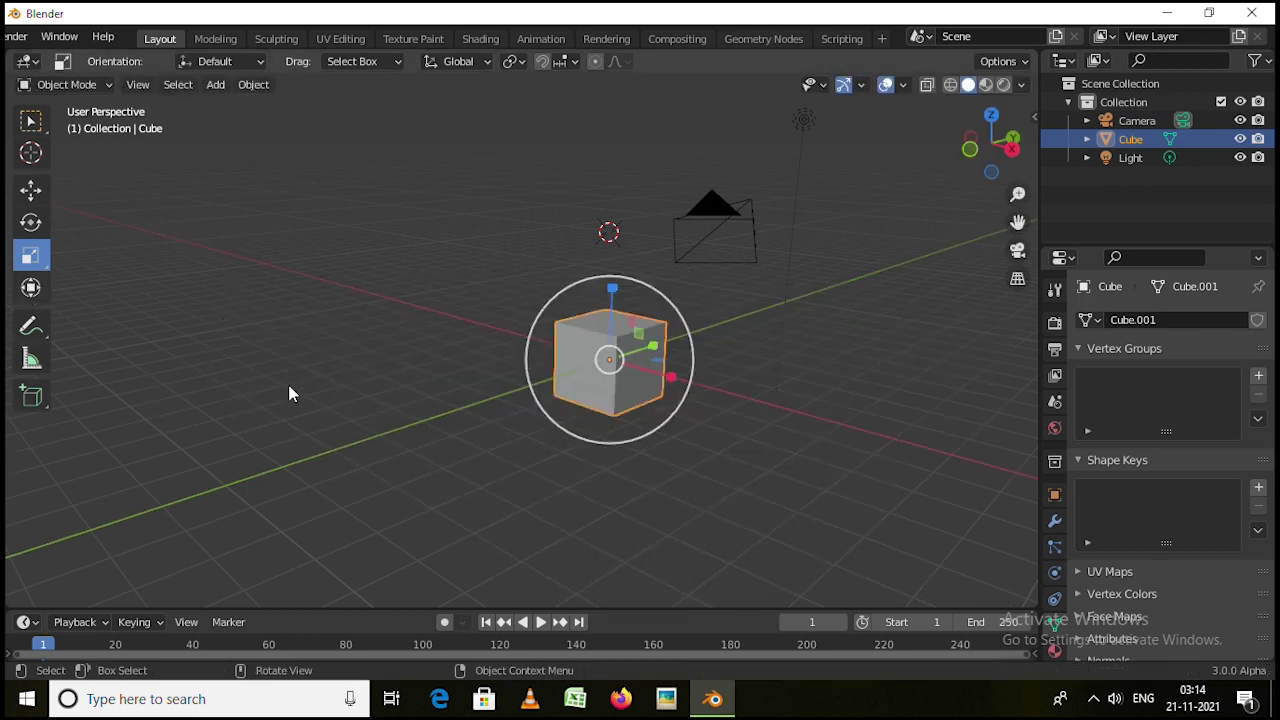
Activate the Move, Rotate and Scale tools one after another
{"action": "left_click", "coordinate": [30, 190]}
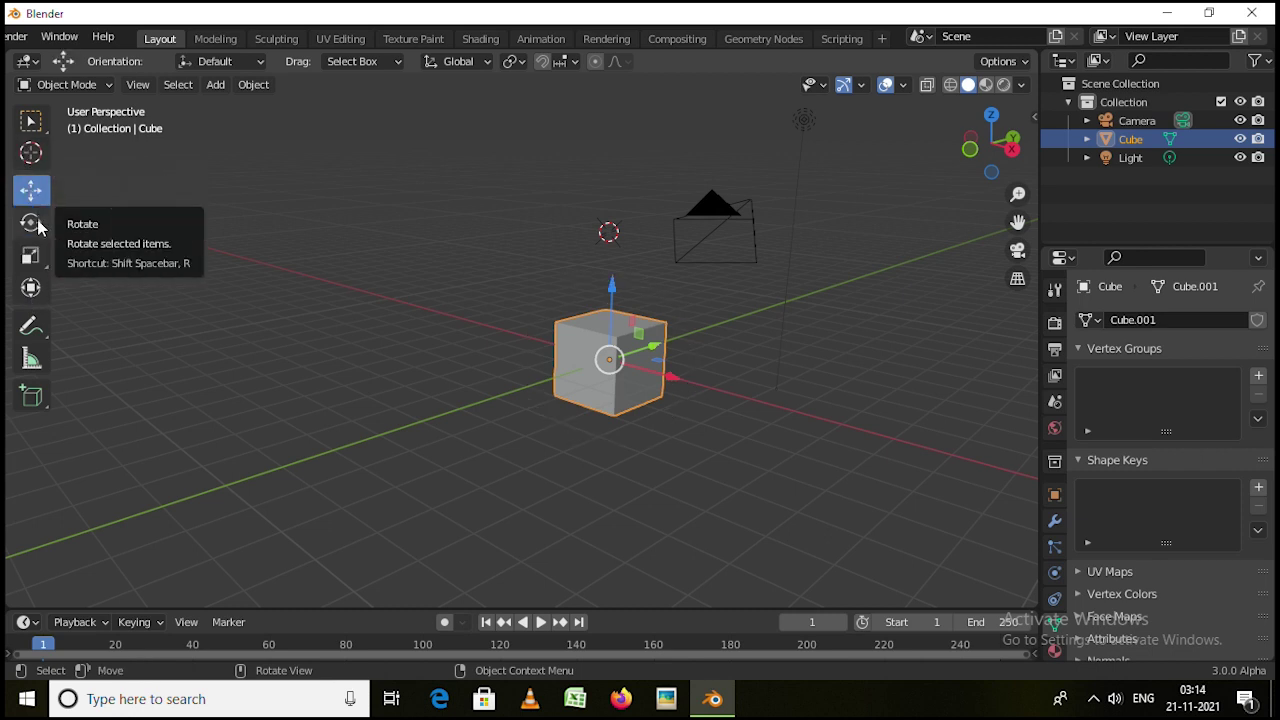
{"action": "left_click", "coordinate": [36, 226]}
{"action": "left_click", "coordinate": [31, 256]}
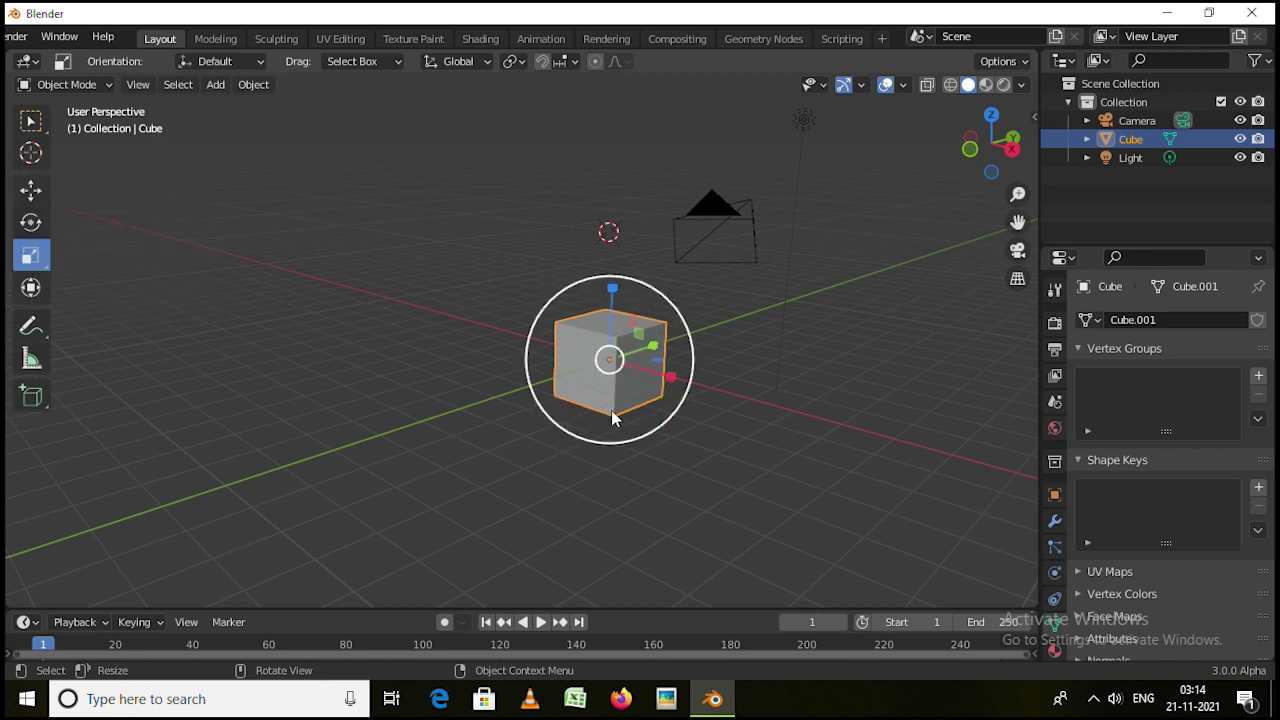
{"action": "middle_click_drag", "start_coordinate": [613, 418], "coordinate": [614, 380]}
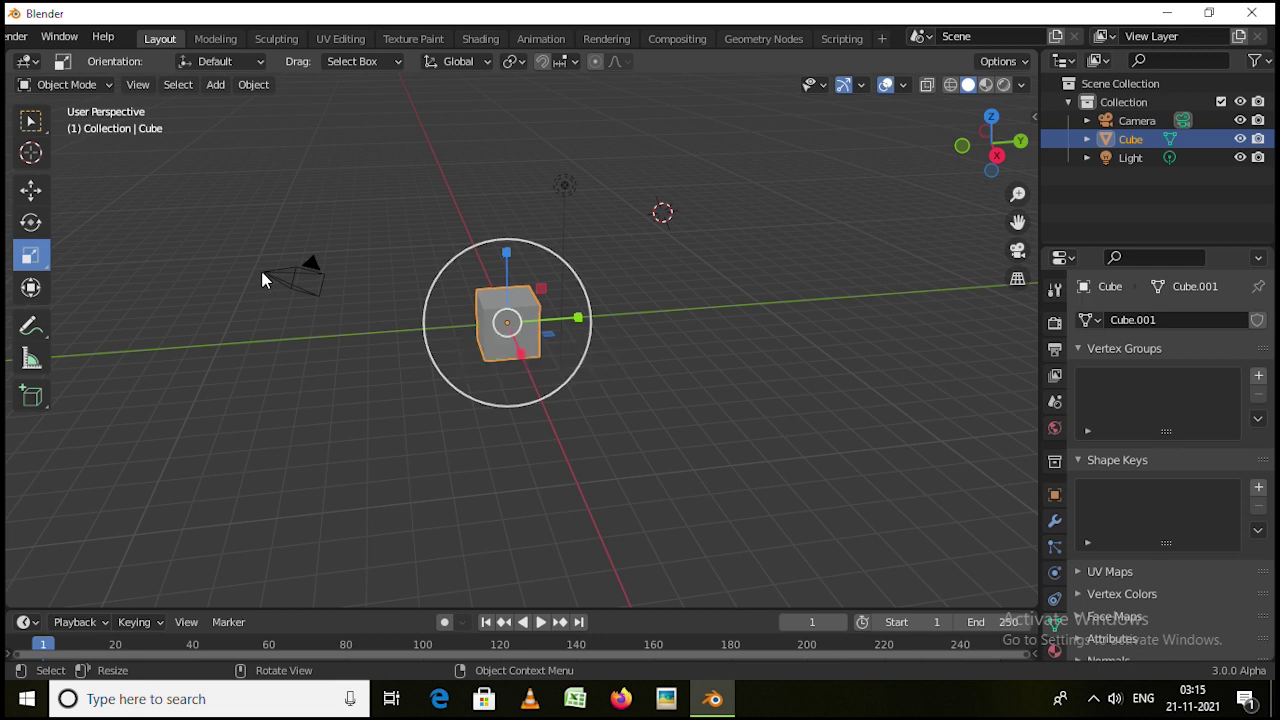
Show the viewport sidebar and, with the Move tool, try moving the cube about -4.42 m along global Y, cancelling the move
{"action": "left_click", "coordinate": [1034, 117]}
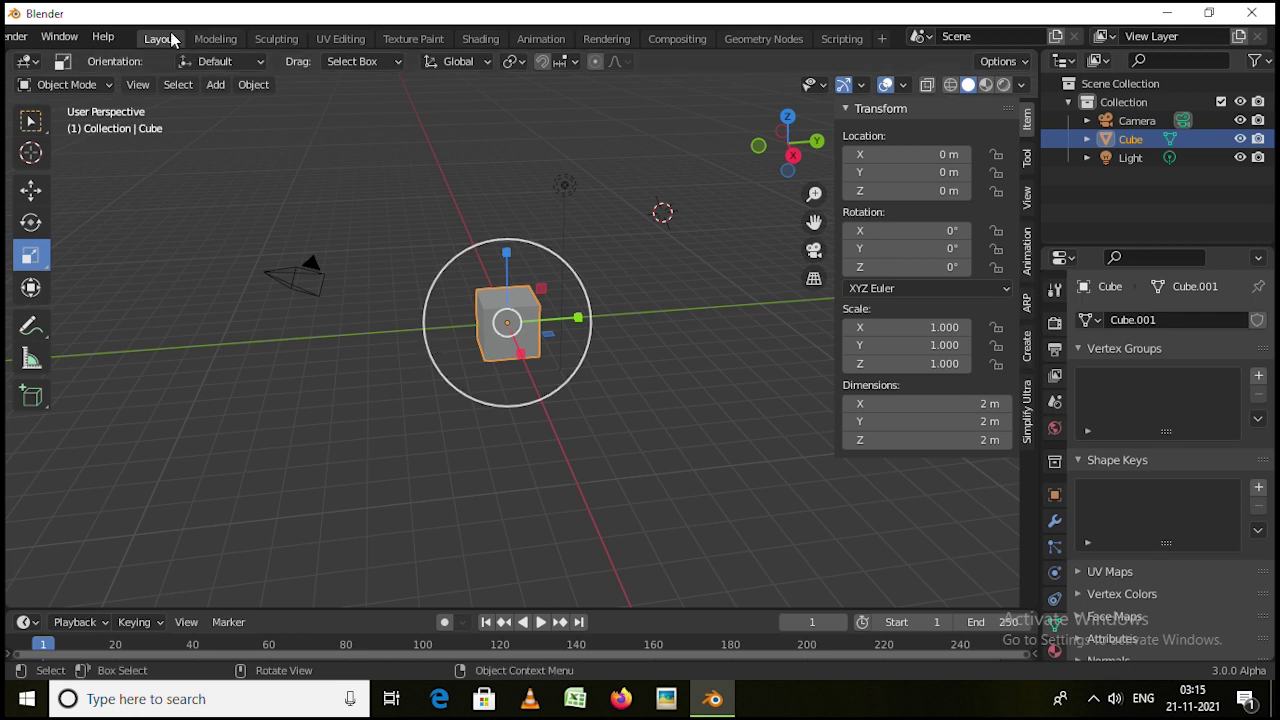
{"action": "scroll", "coordinate": [137, 40], "scroll_direction": "up", "scroll_amount": 3}
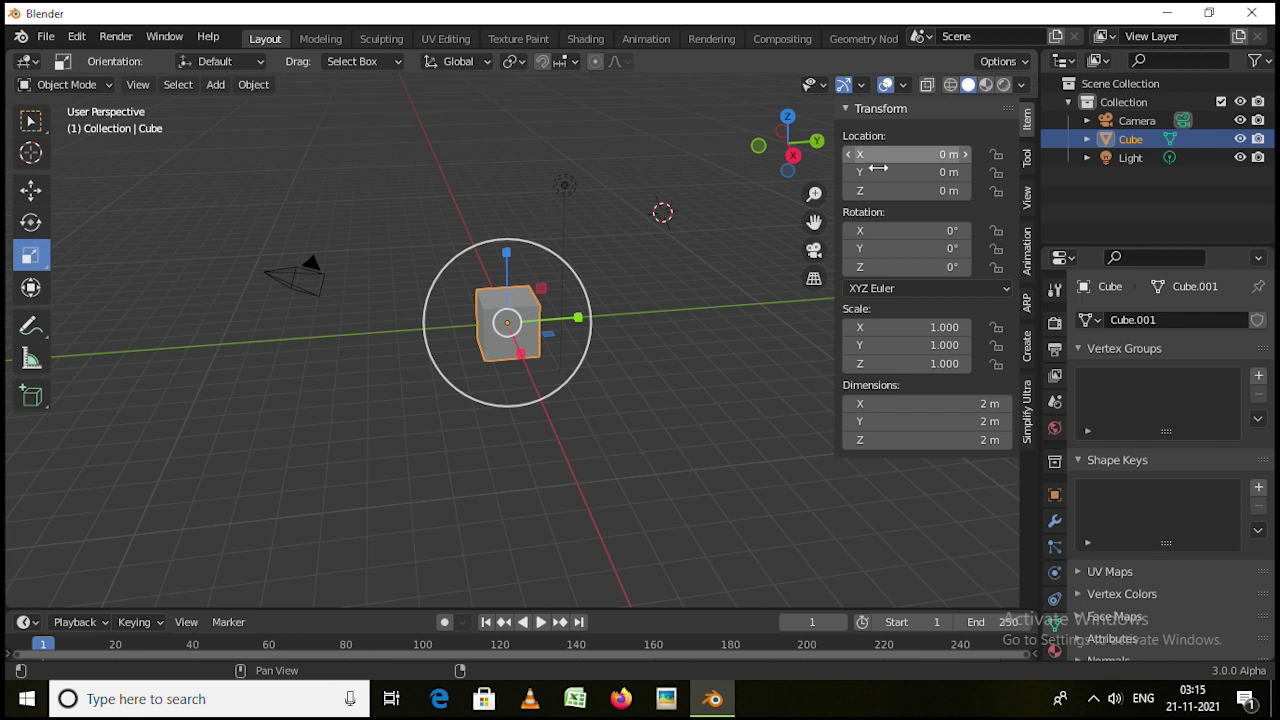
{"action": "left_click", "coordinate": [30, 190]}
{"action": "left_click_drag", "start_coordinate": [583, 319], "coordinate": [455, 340]}
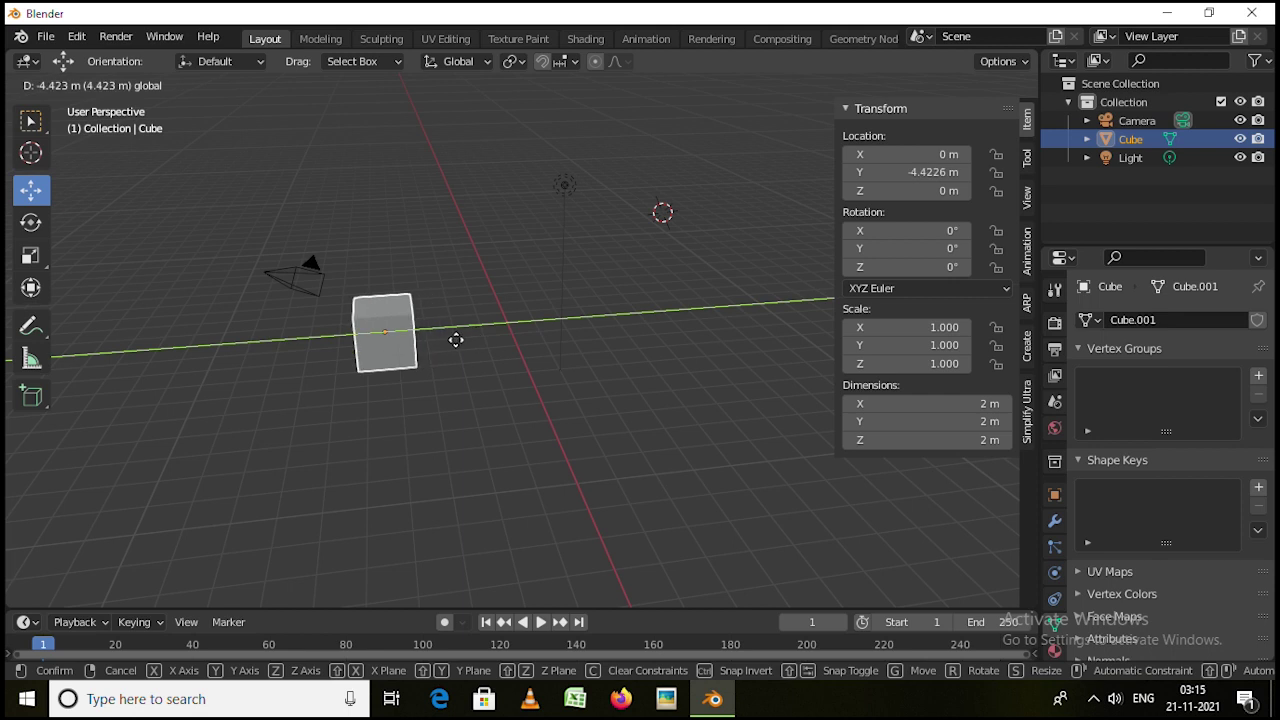
{"action": "right_click", "coordinate": [455, 340]}
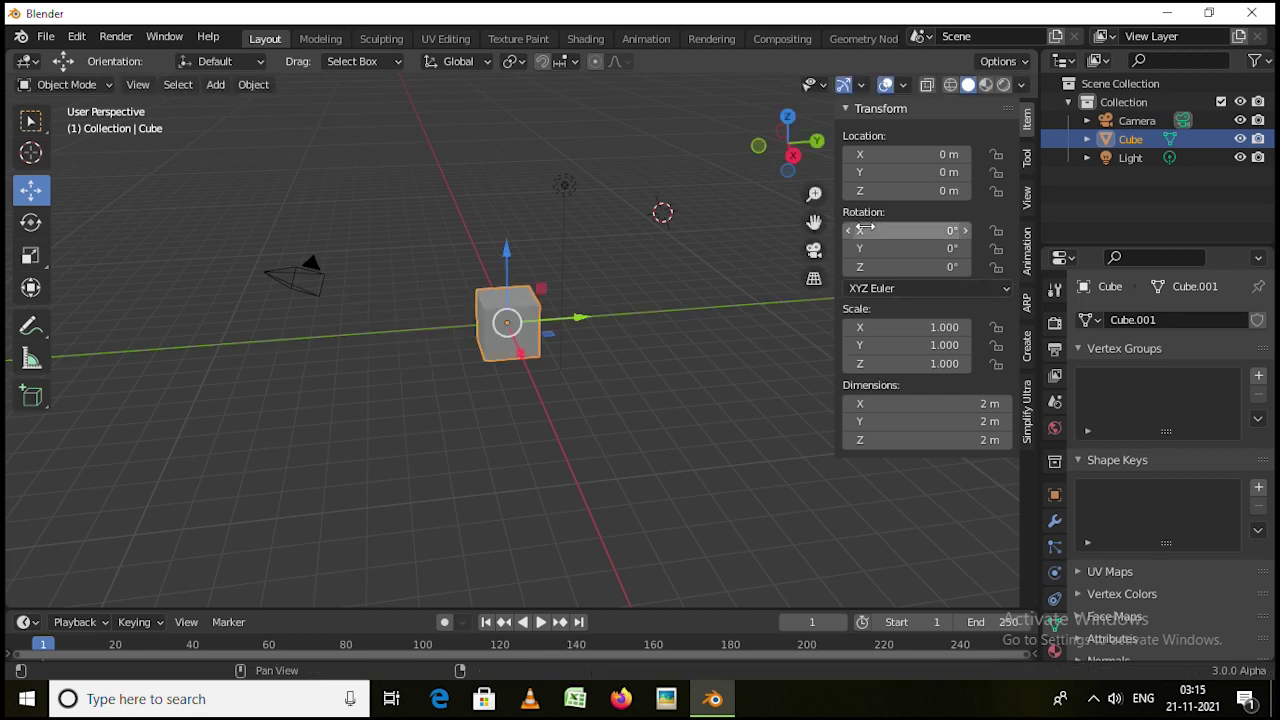
Set the cube's X location to 10 m in the sidebar and return it to 0 m
{"action": "mouse_move", "coordinate": [902, 155]}
{"action": "left_mouse_down"}
{"action": "mouse_move", "coordinate": [731, 155]}
{"action": "mouse_move", "coordinate": [918, 155]}
{"action": "left_mouse_up"}
{"action": "right_click", "coordinate": [906, 155]}
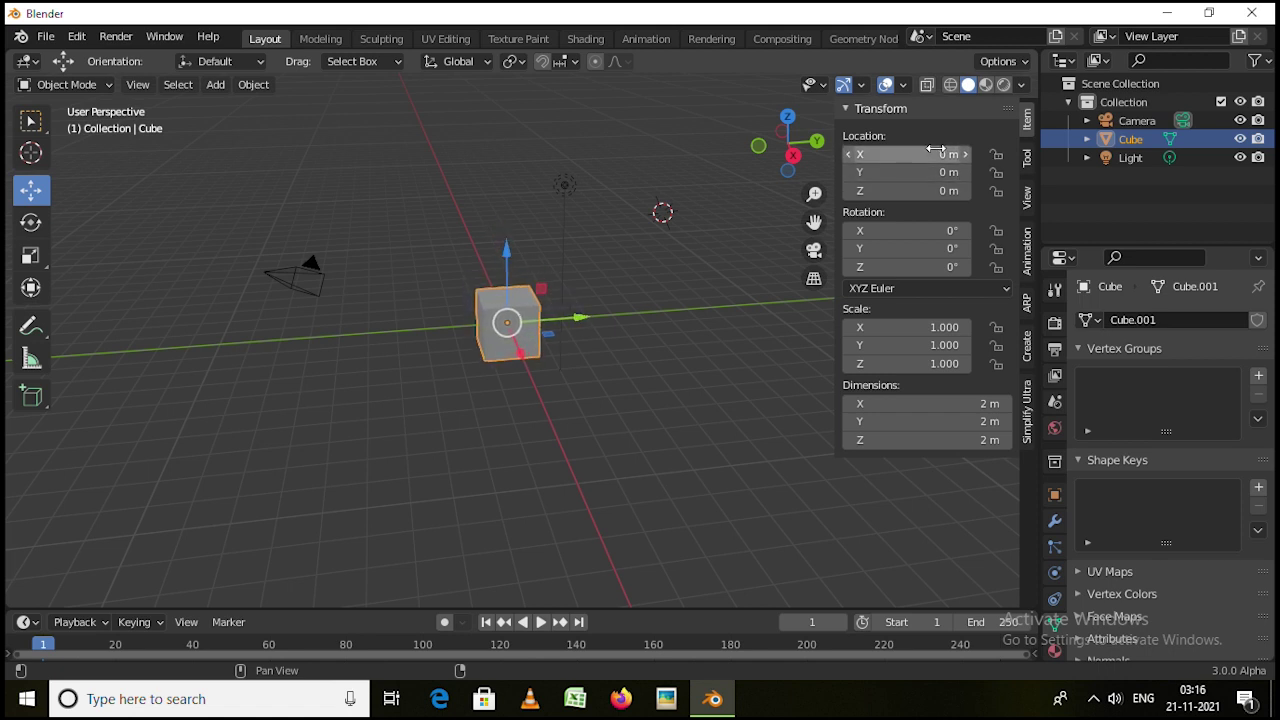
{"action": "left_click", "coordinate": [890, 155]}
{"action": "type", "text": "1"}
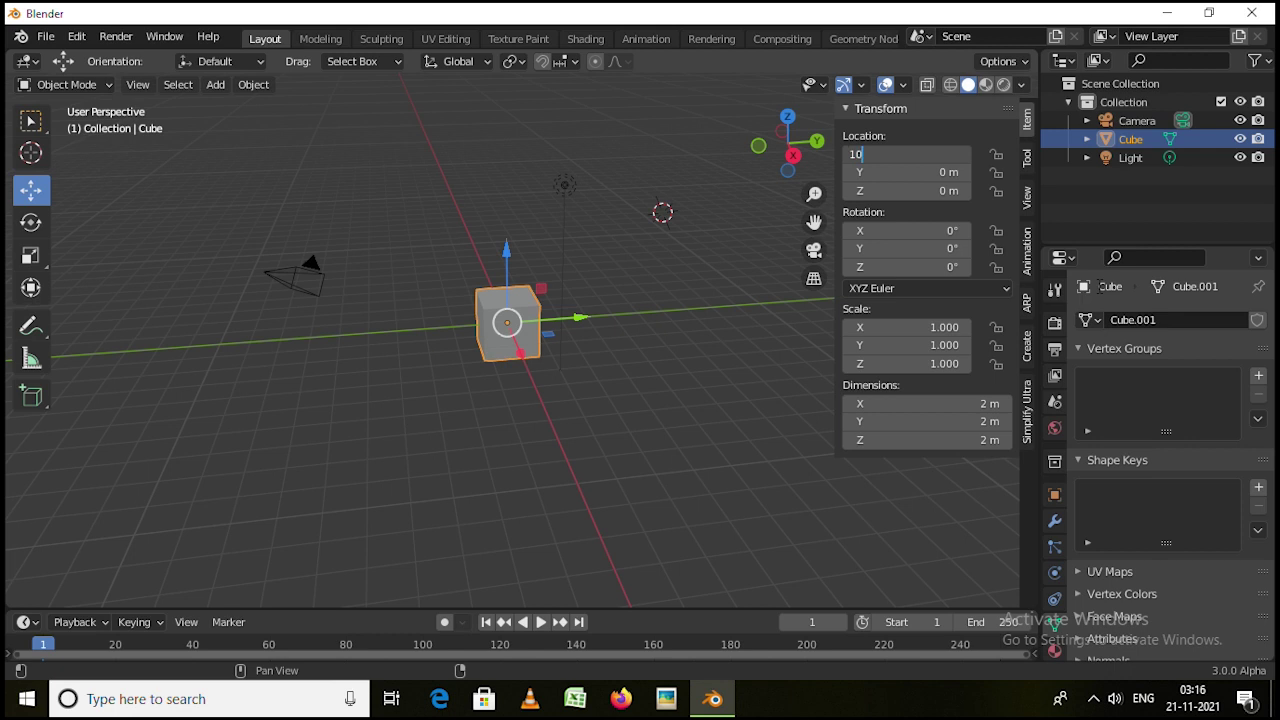
{"action": "type", "text": "0"}
{"action": "key", "text": "Return"}
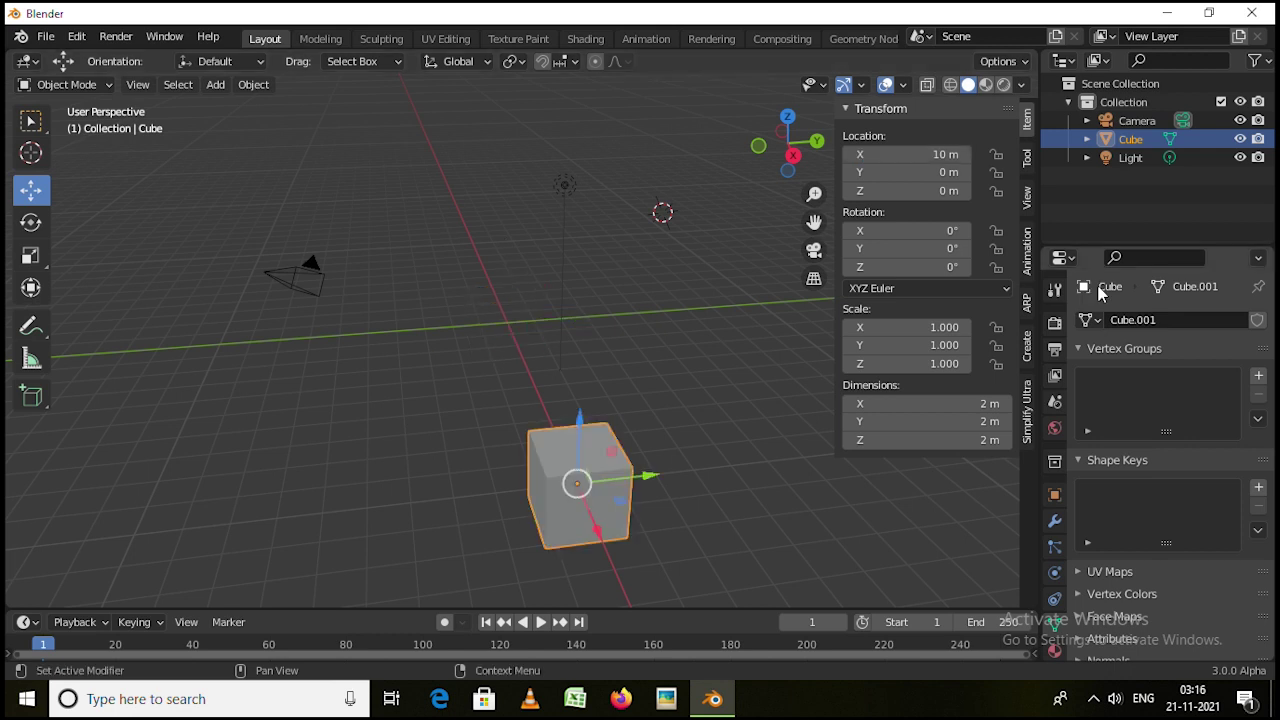
{"action": "left_click", "coordinate": [948, 158]}
{"action": "type", "text": "0"}
{"action": "key", "text": "Return"}
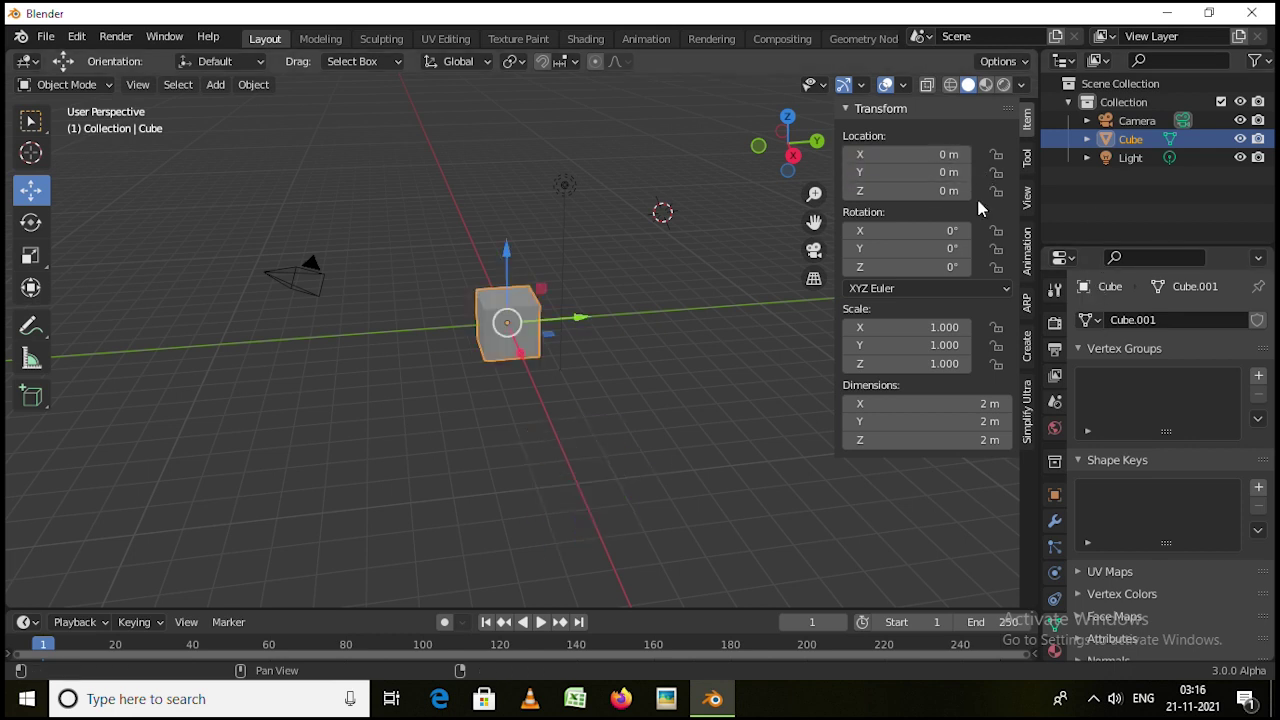
Set the cube's X rotation to 45° in the sidebar and reset it to 0°
{"action": "left_click", "coordinate": [902, 233]}
{"action": "type", "text": "45"}
{"action": "key", "text": "Return"}
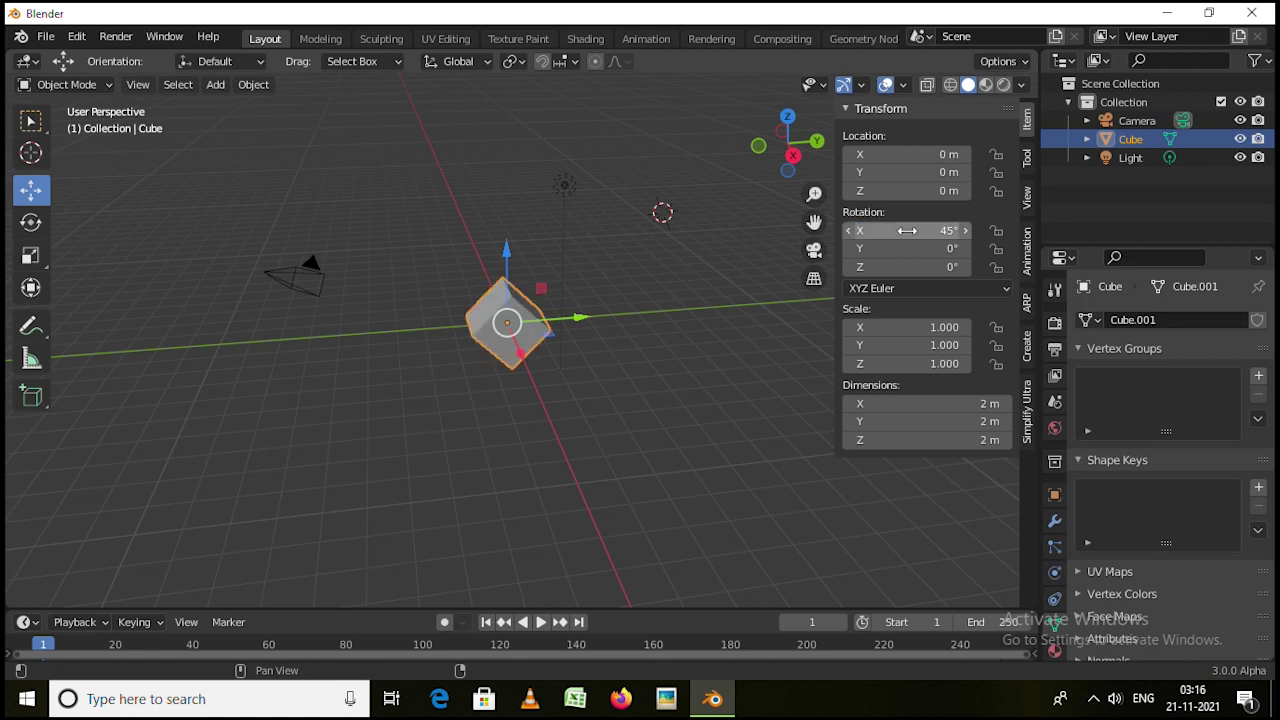
{"action": "double_click", "coordinate": [909, 231]}
{"action": "key", "text": "BackSpace"}
{"action": "key", "text": "BackSpace"}
{"action": "key", "text": "BackSpace"}
{"action": "type", "text": "0"}
{"action": "key", "text": "Return"}
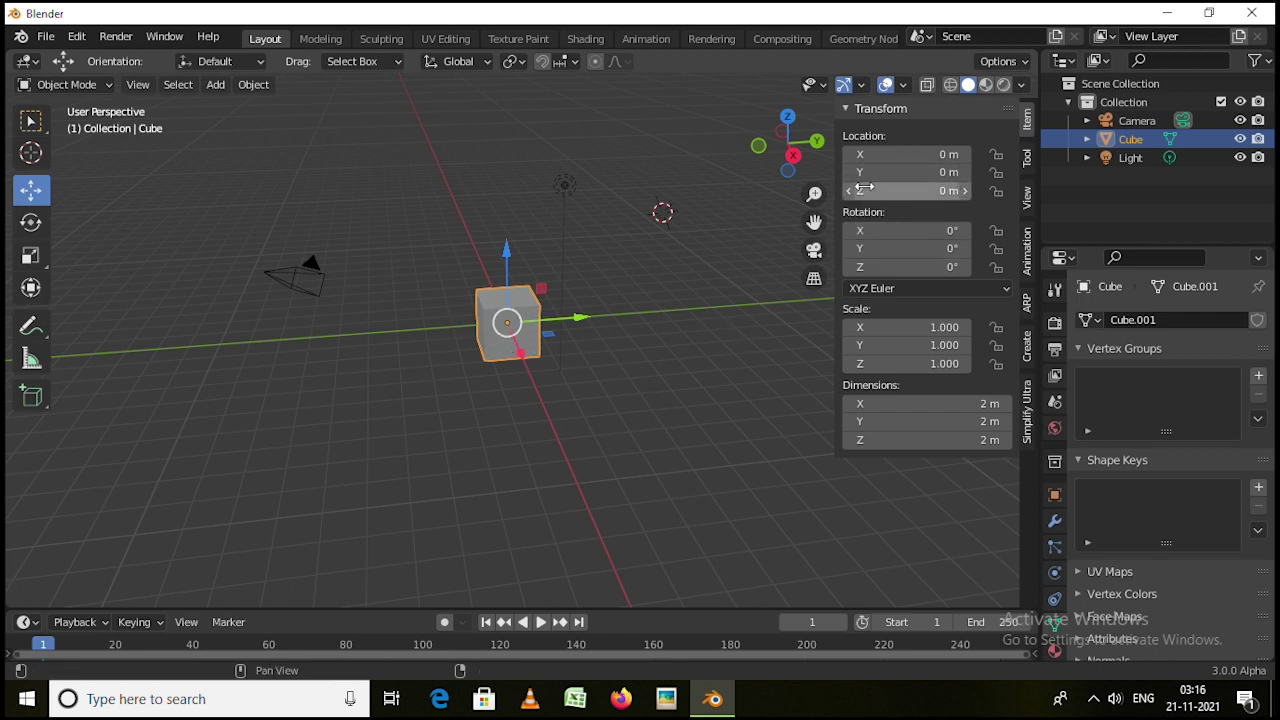
Display the cube's object properties with its transform values in the properties editor
{"action": "left_click", "coordinate": [1054, 495]}
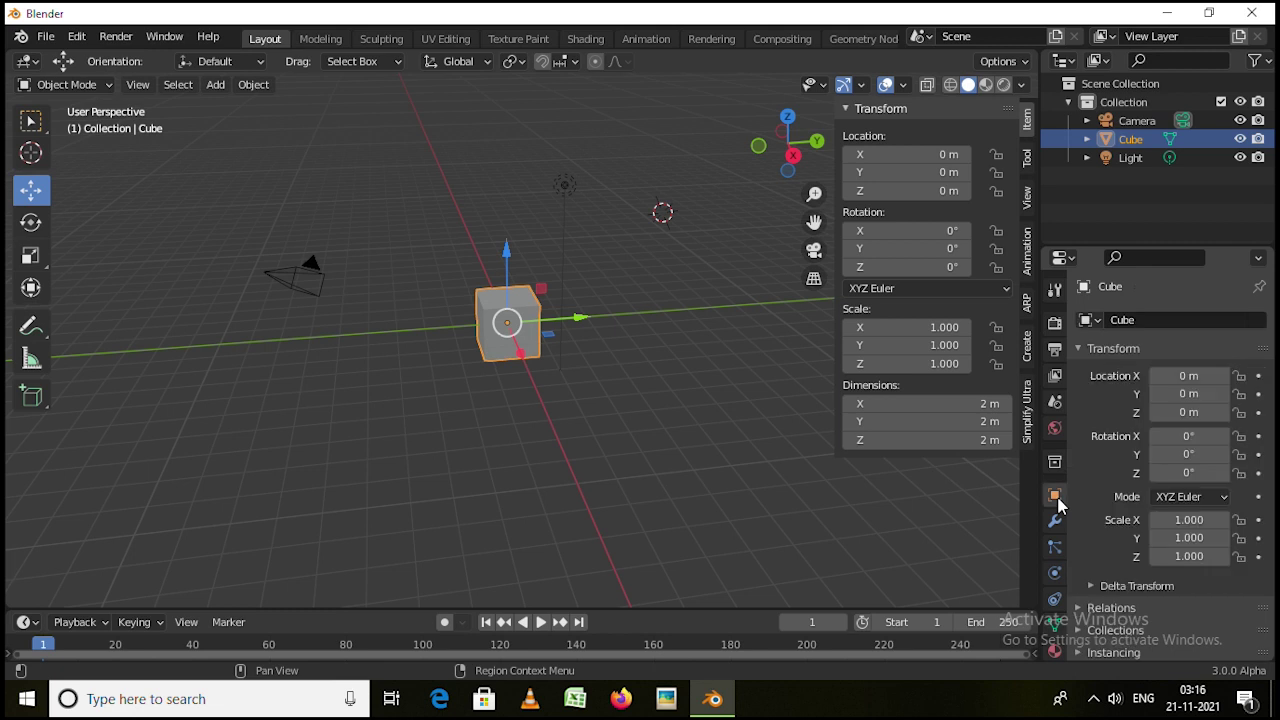
{"action": "mouse_move", "coordinate": [1190, 394]}
{"action": "left_mouse_down"}
{"action": "mouse_move", "coordinate": [1264, 394]}
{"action": "mouse_move", "coordinate": [1130, 394]}
{"action": "mouse_move", "coordinate": [1230, 394]}
{"action": "mouse_move", "coordinate": [1192, 394]}
{"action": "left_mouse_up"}
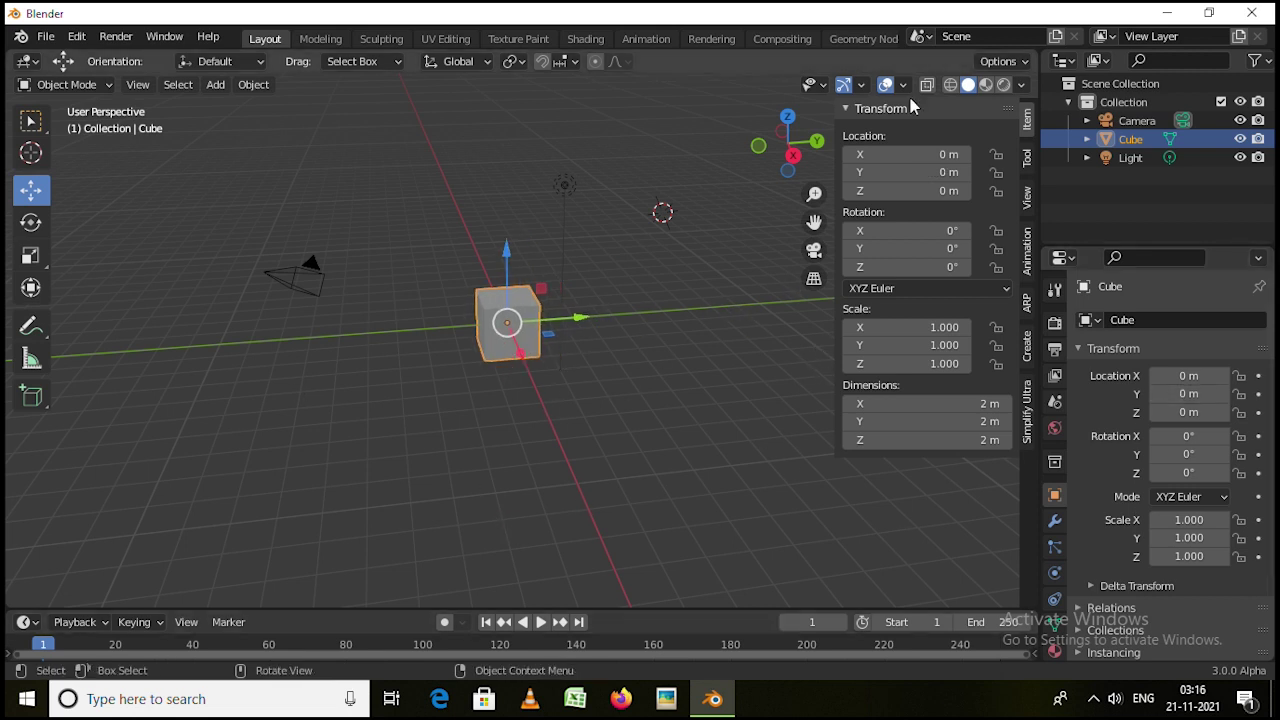
Show the tool settings in the viewport sidebar and collapse the Active Tool and Options sections
{"action": "left_click", "coordinate": [1026, 158]}
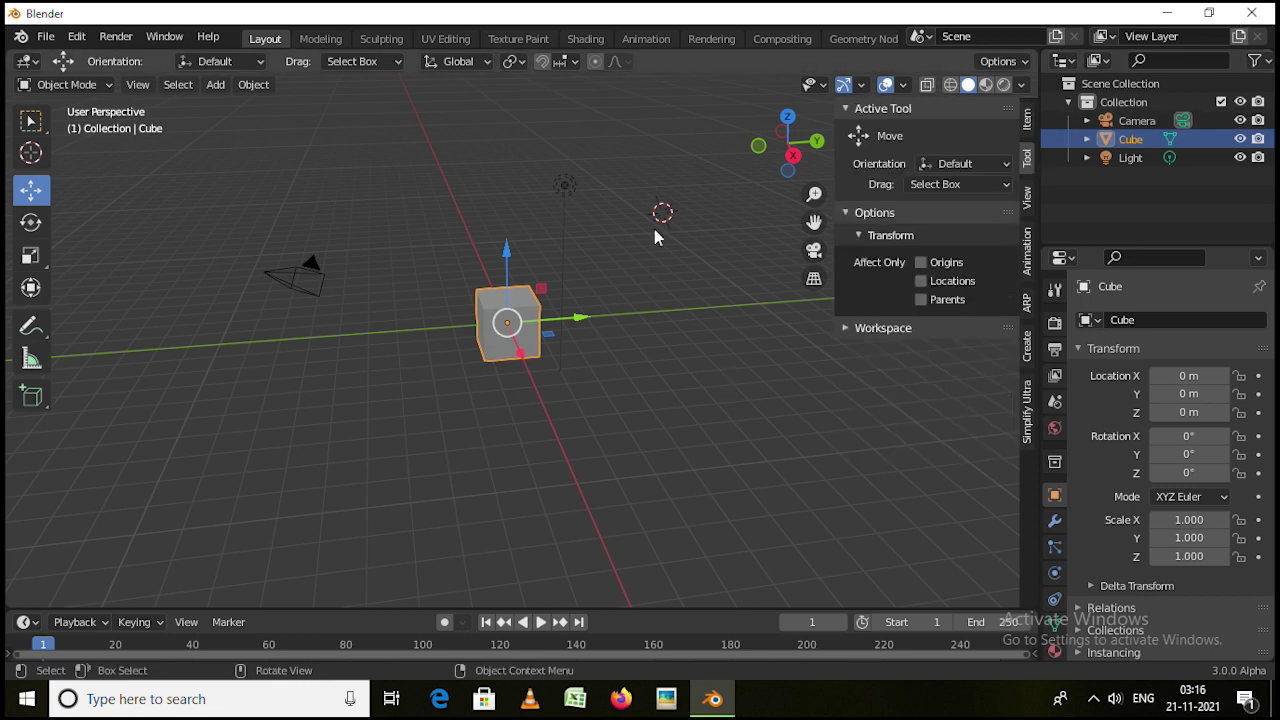
{"action": "left_click", "coordinate": [851, 112]}
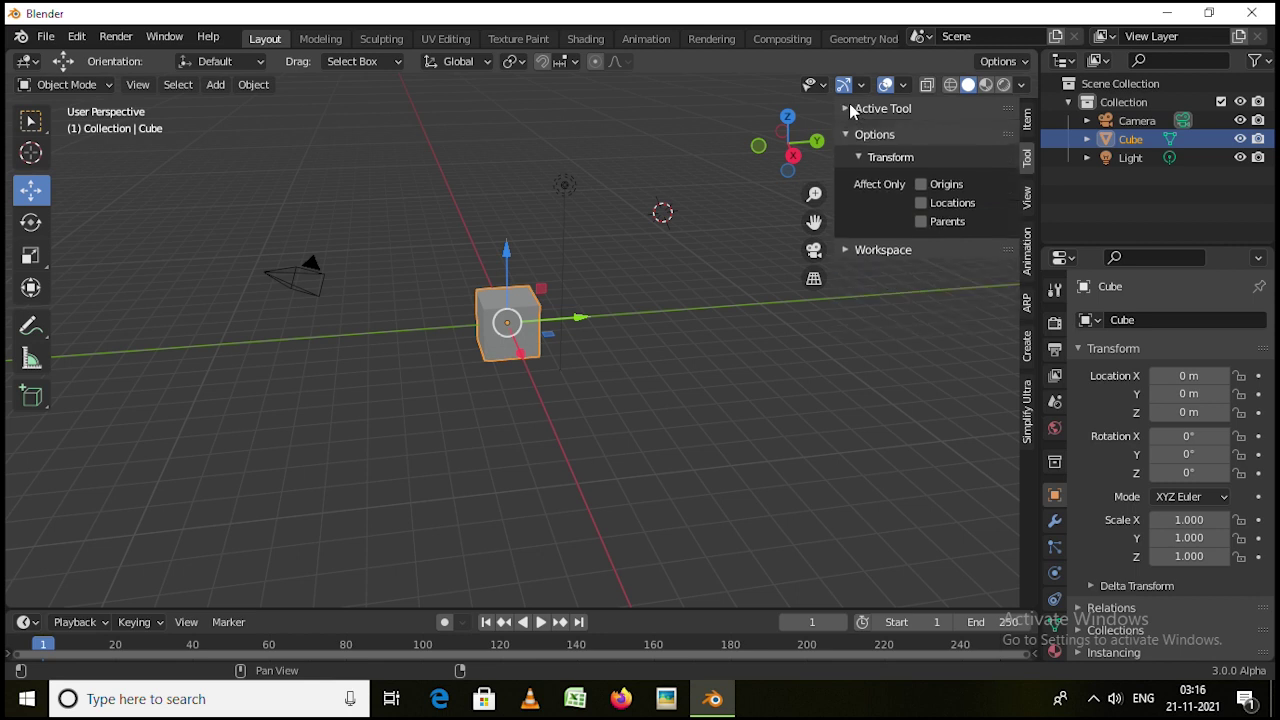
{"action": "left_click", "coordinate": [850, 128]}
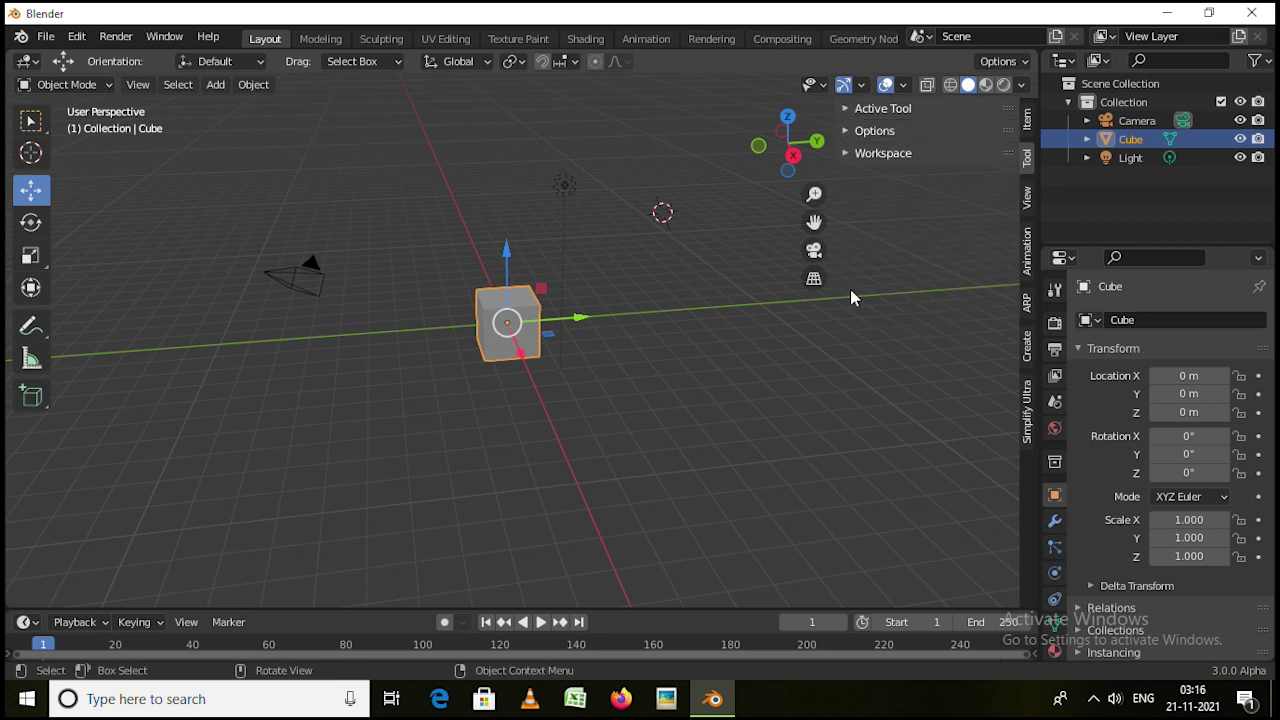
Select the camera and frame the viewport on it
{"action": "scroll", "coordinate": [474, 357], "scroll_direction": "up", "scroll_amount": 3}
{"action": "scroll", "coordinate": [500, 322], "scroll_direction": "up", "scroll_amount": 6}
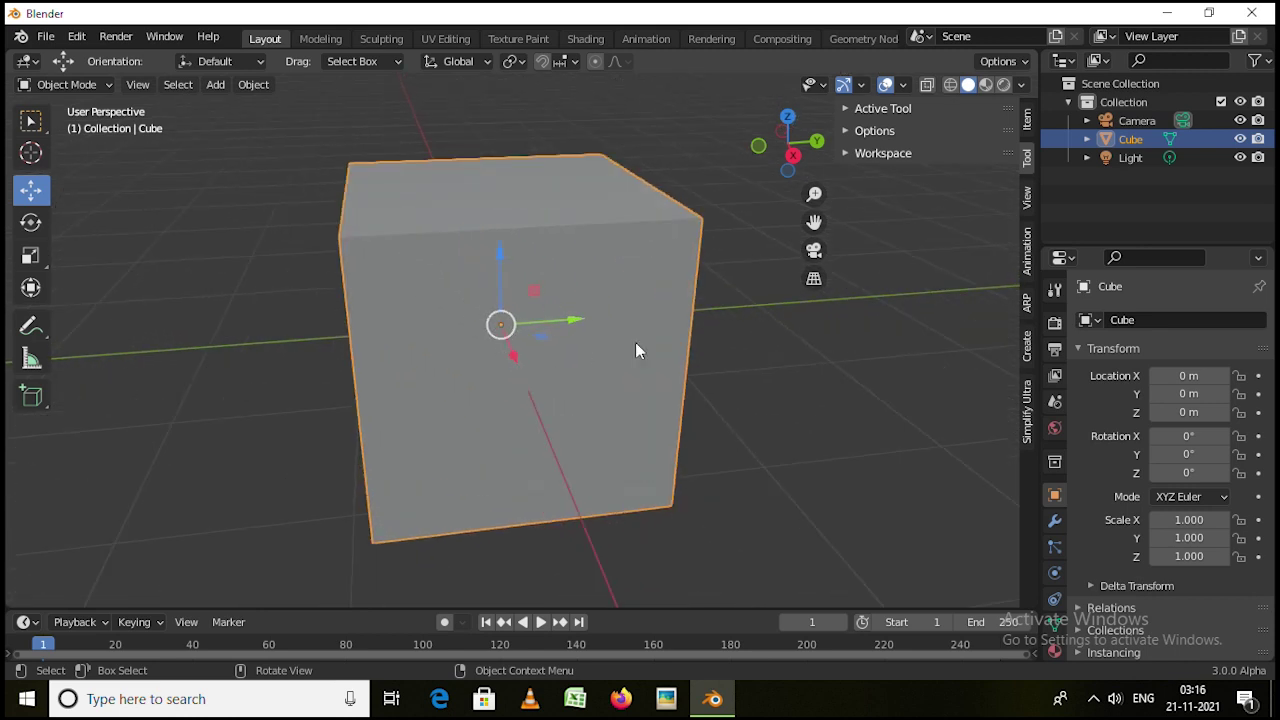
{"action": "scroll", "coordinate": [515, 318], "scroll_direction": "down", "scroll_amount": 8}
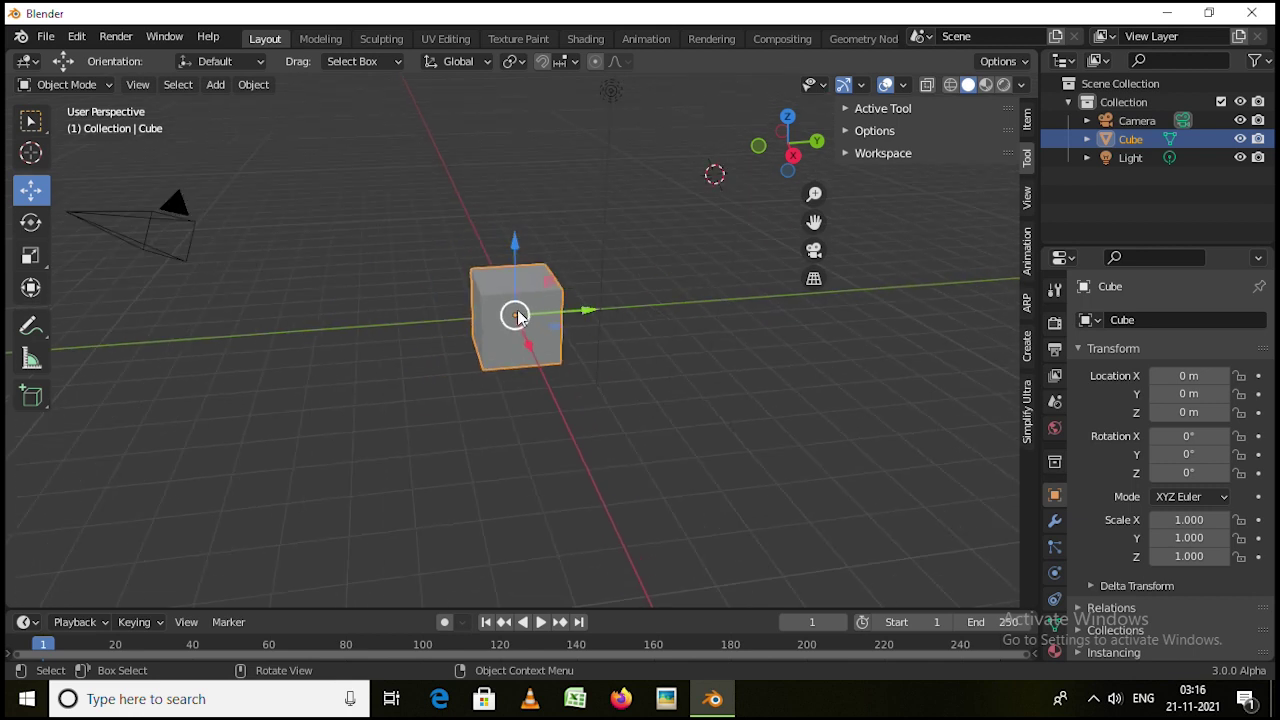
{"action": "left_click", "coordinate": [175, 208]}
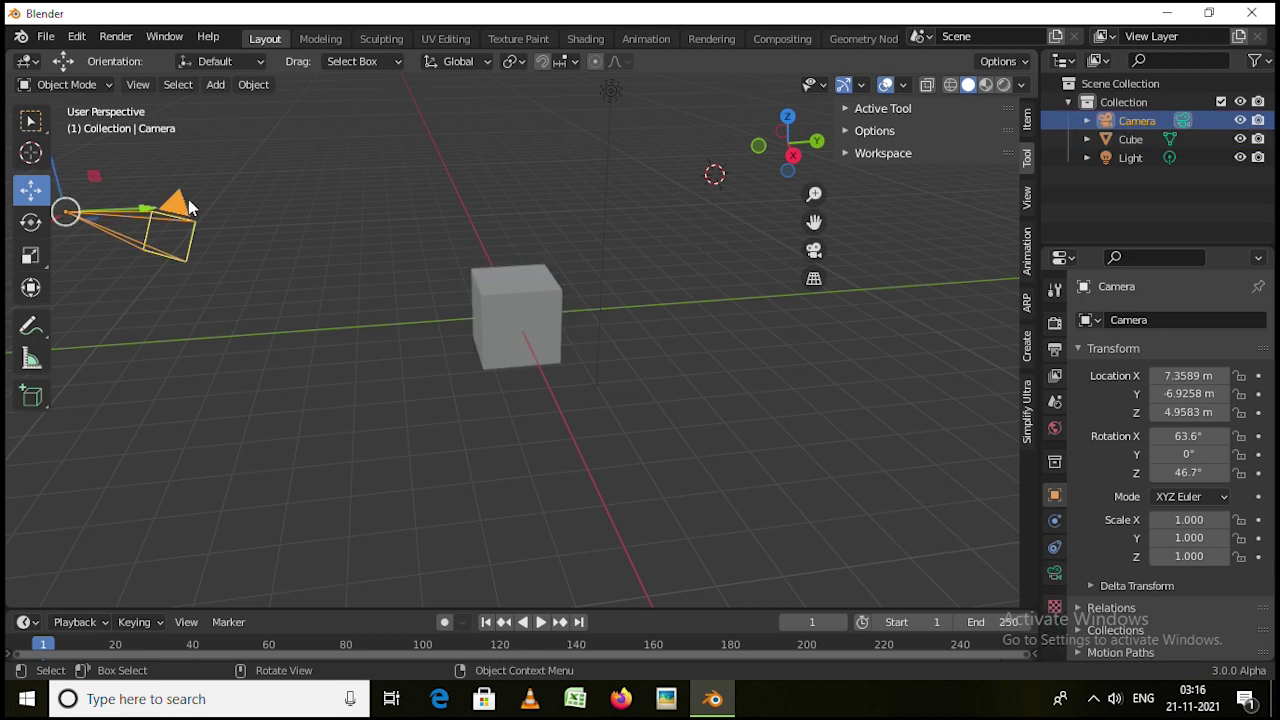
{"action": "key", "text": "KP_Decimal"}
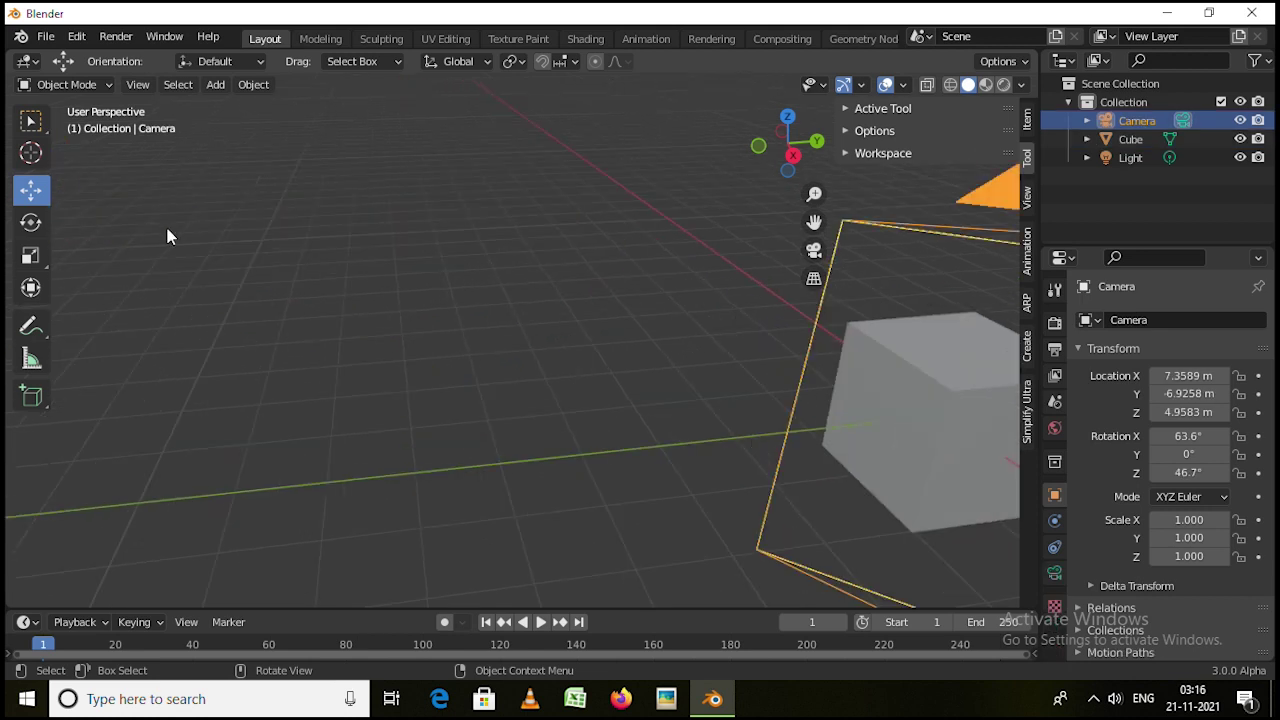
{"action": "scroll", "coordinate": [168, 231], "scroll_direction": "down", "scroll_amount": 3}
{"action": "scroll", "coordinate": [557, 266], "scroll_direction": "down", "scroll_amount": 3}
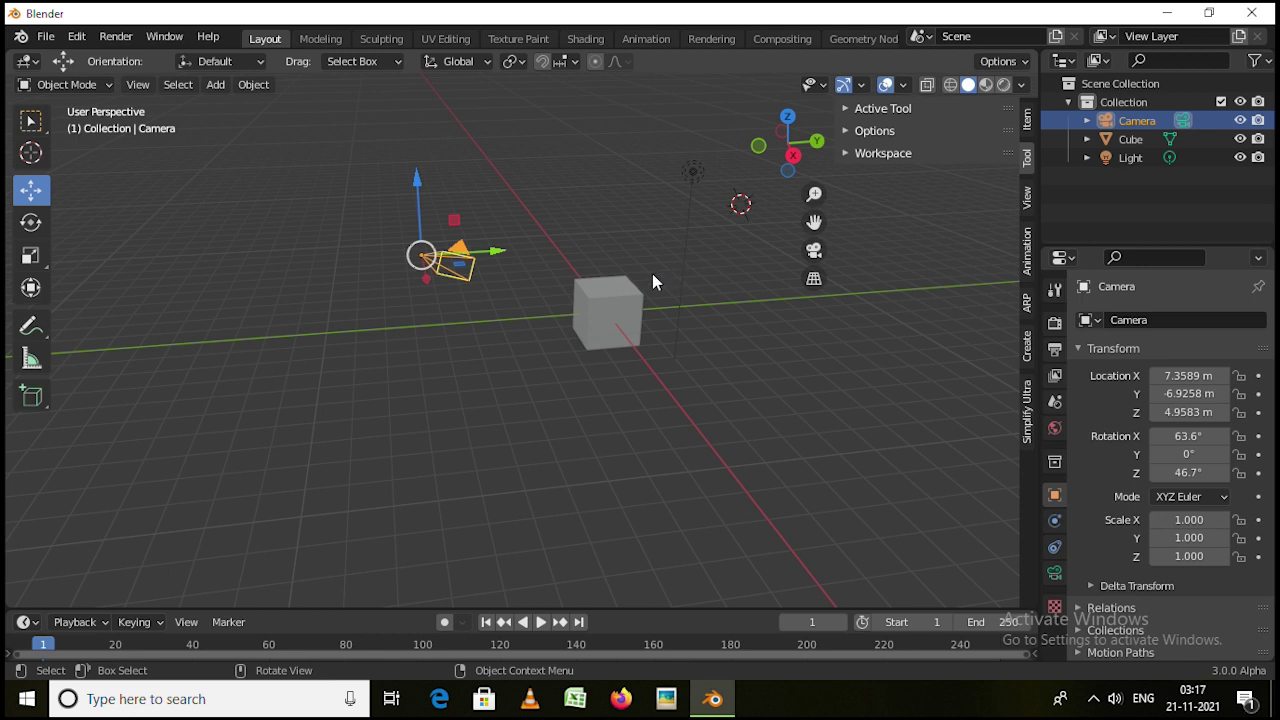
{"action": "mouse_move", "coordinate": [650, 277]}
{"action": "middle_mouse_down"}
{"action": "mouse_move", "coordinate": [546, 334]}
{"action": "mouse_move", "coordinate": [633, 278]}
{"action": "middle_mouse_up"}
{"action": "scroll", "coordinate": [634, 270], "scroll_direction": "up", "scroll_amount": 2}
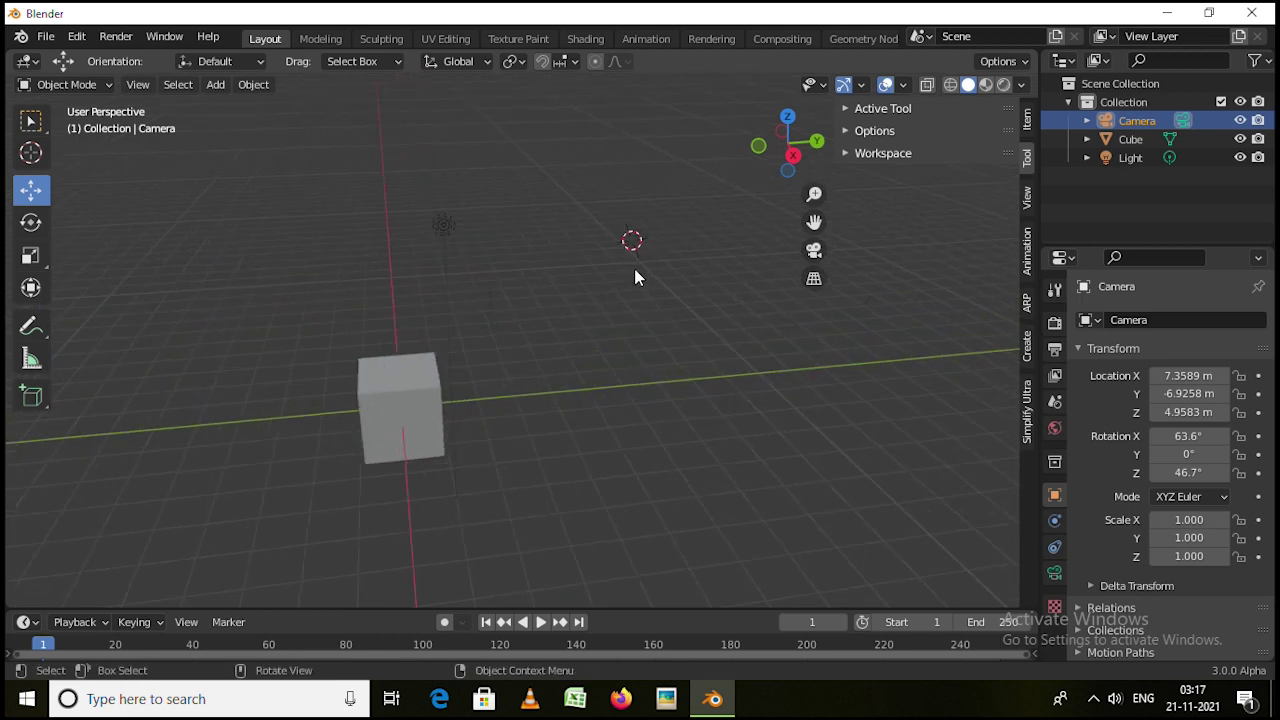
Select the cube, show its transform values in the sidebar, and try changing its X location, cancelling the change
{"action": "left_click", "coordinate": [403, 398]}
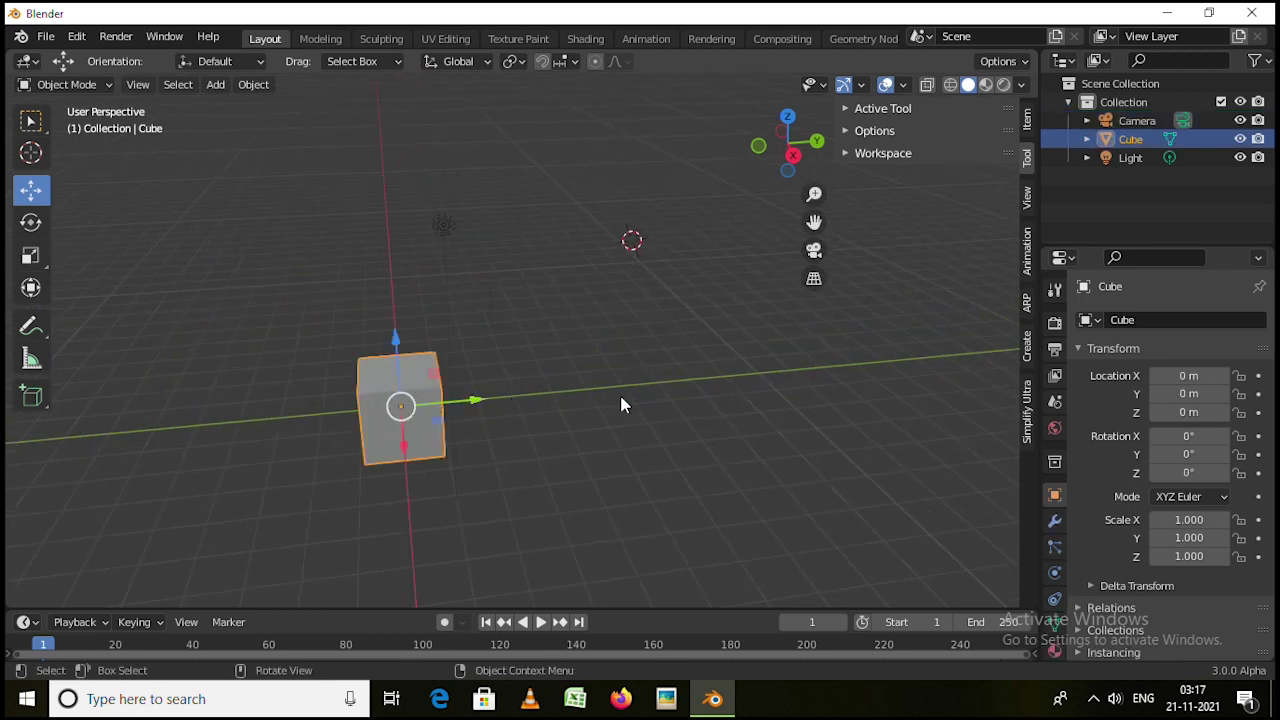
{"action": "left_click", "coordinate": [1025, 120]}
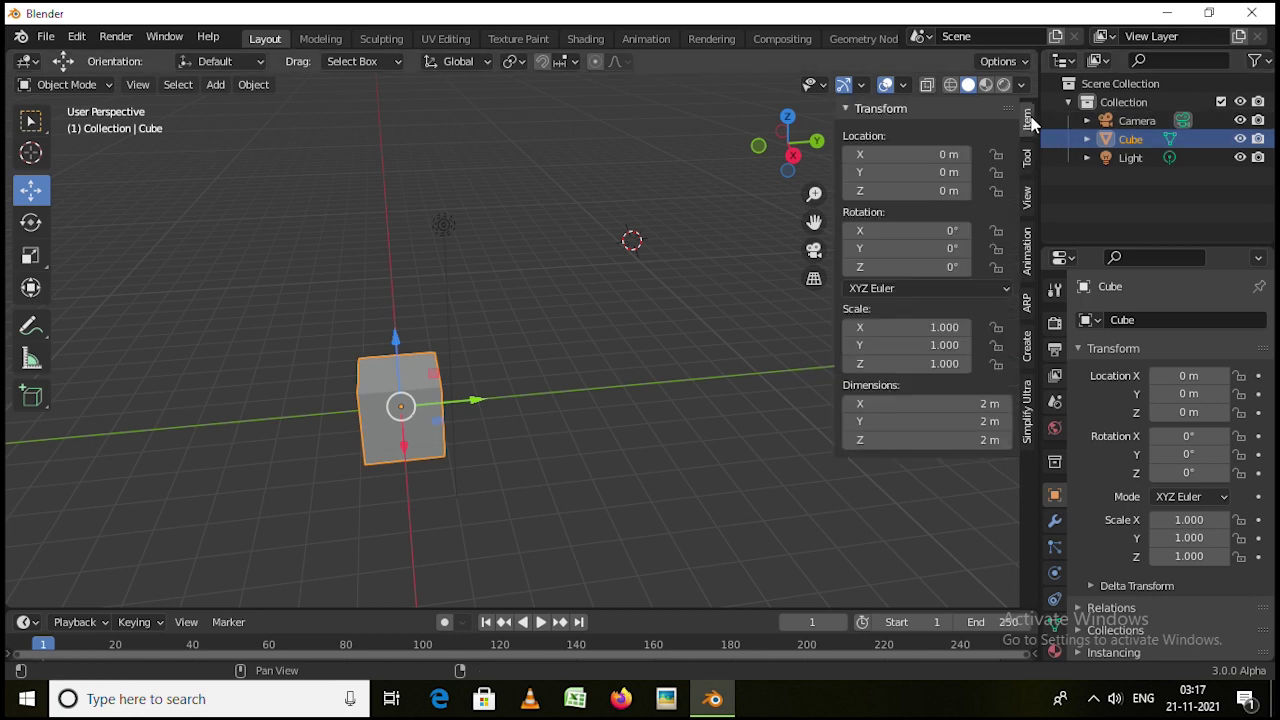
{"action": "left_click_drag", "start_coordinate": [940, 154], "coordinate": [1032, 154]}
{"action": "right_click", "coordinate": [942, 154]}
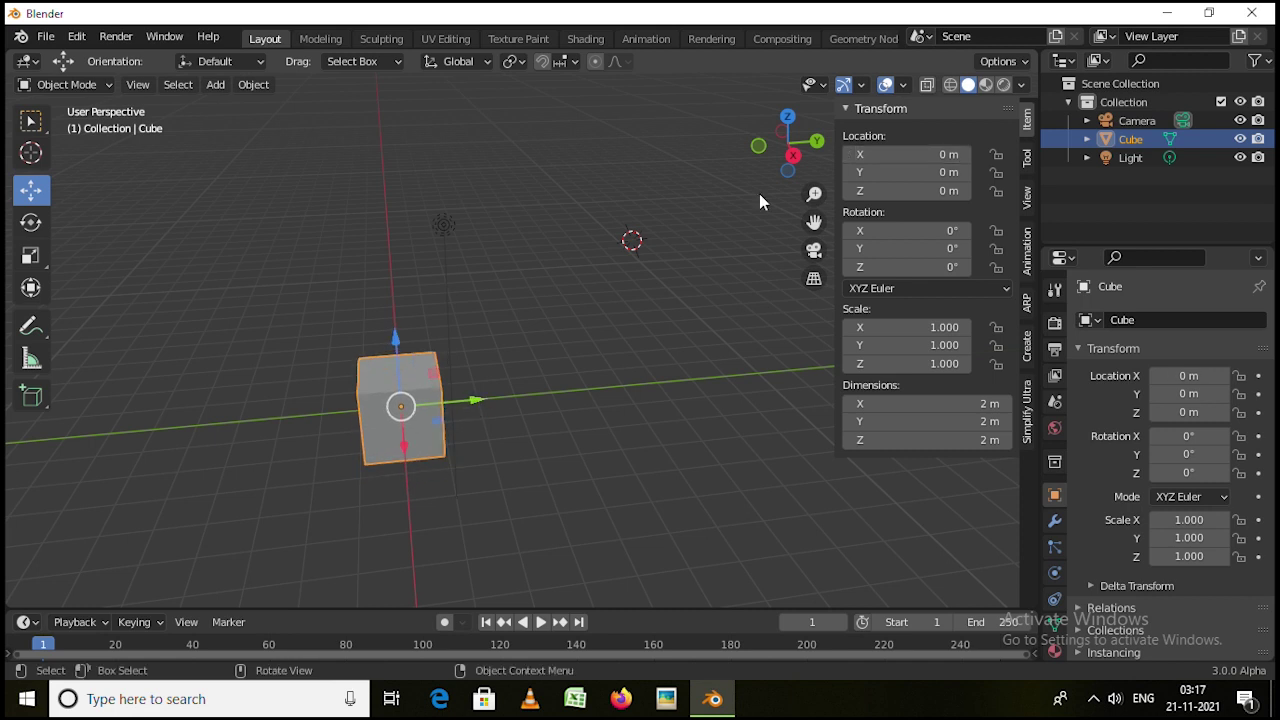
{"action": "middle_click_drag", "start_coordinate": [411, 450], "coordinate": [396, 417]}
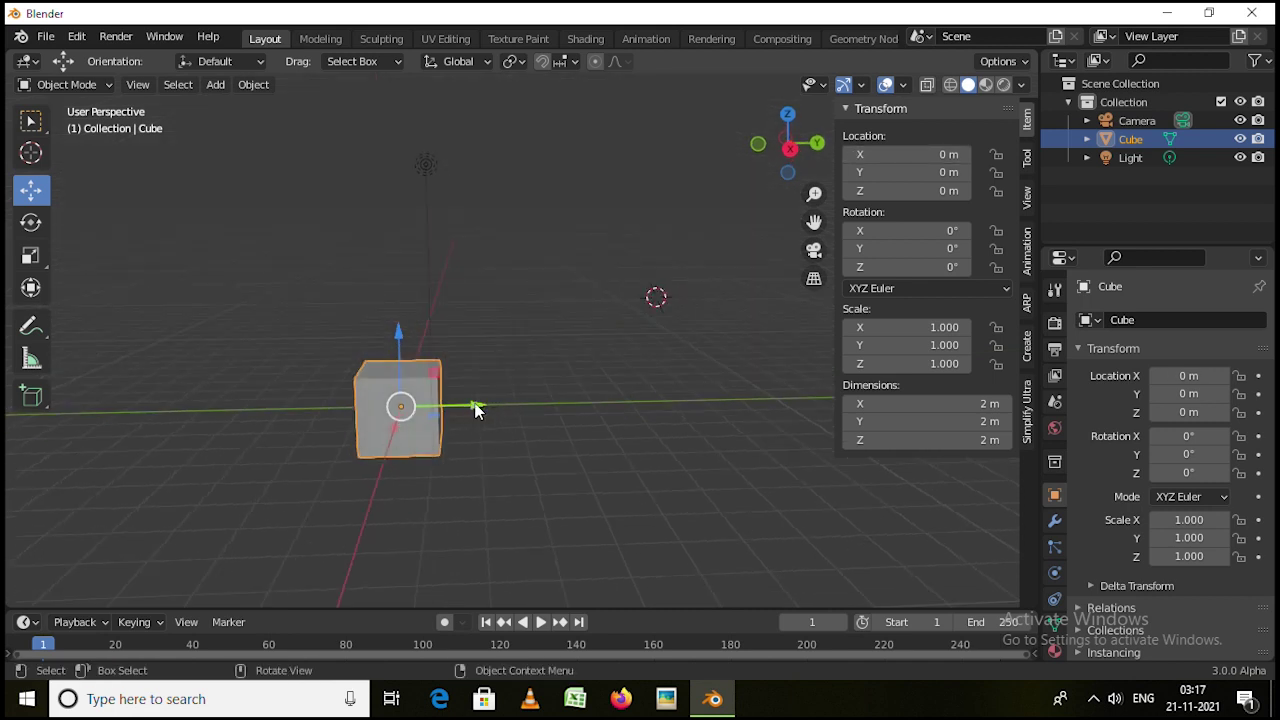
Move the cube along the Y axis and set its Y location to exactly 3 m
{"action": "scroll", "coordinate": [450, 416], "scroll_direction": "up", "scroll_amount": 2}
{"action": "left_click_drag", "start_coordinate": [448, 410], "coordinate": [619, 409]}
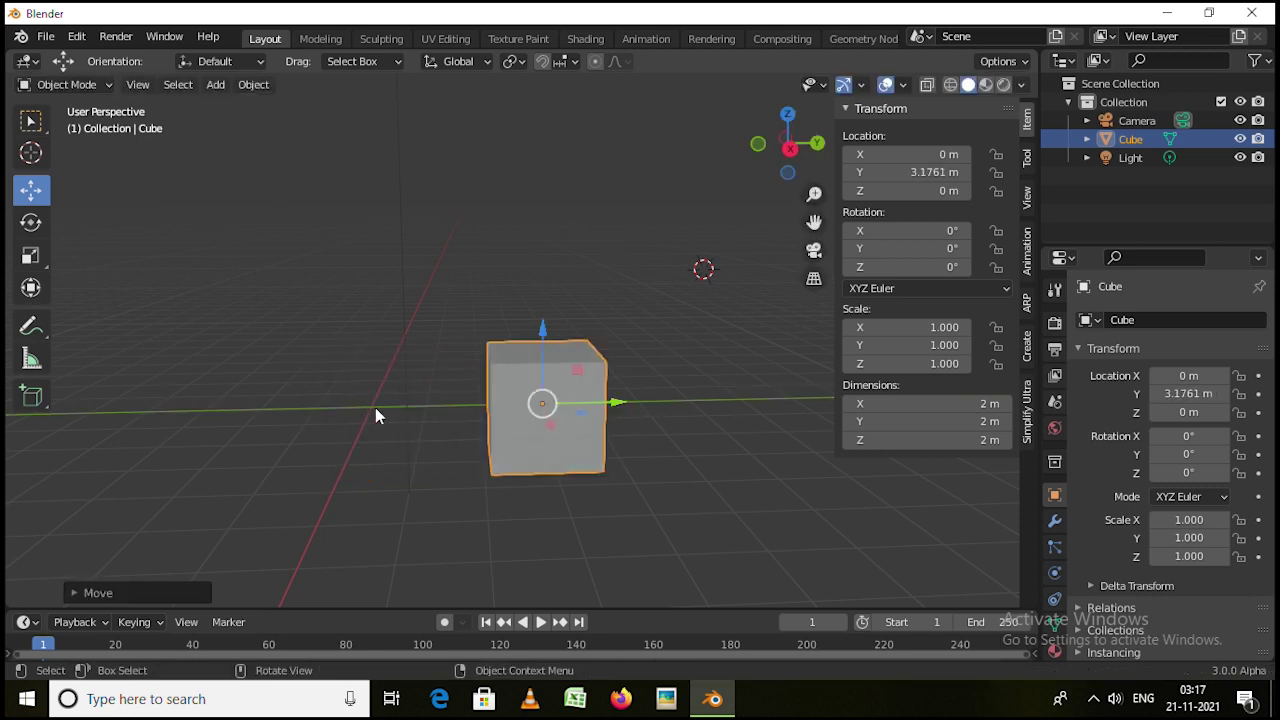
{"action": "scroll", "coordinate": [371, 406], "scroll_direction": "up", "scroll_amount": 5}
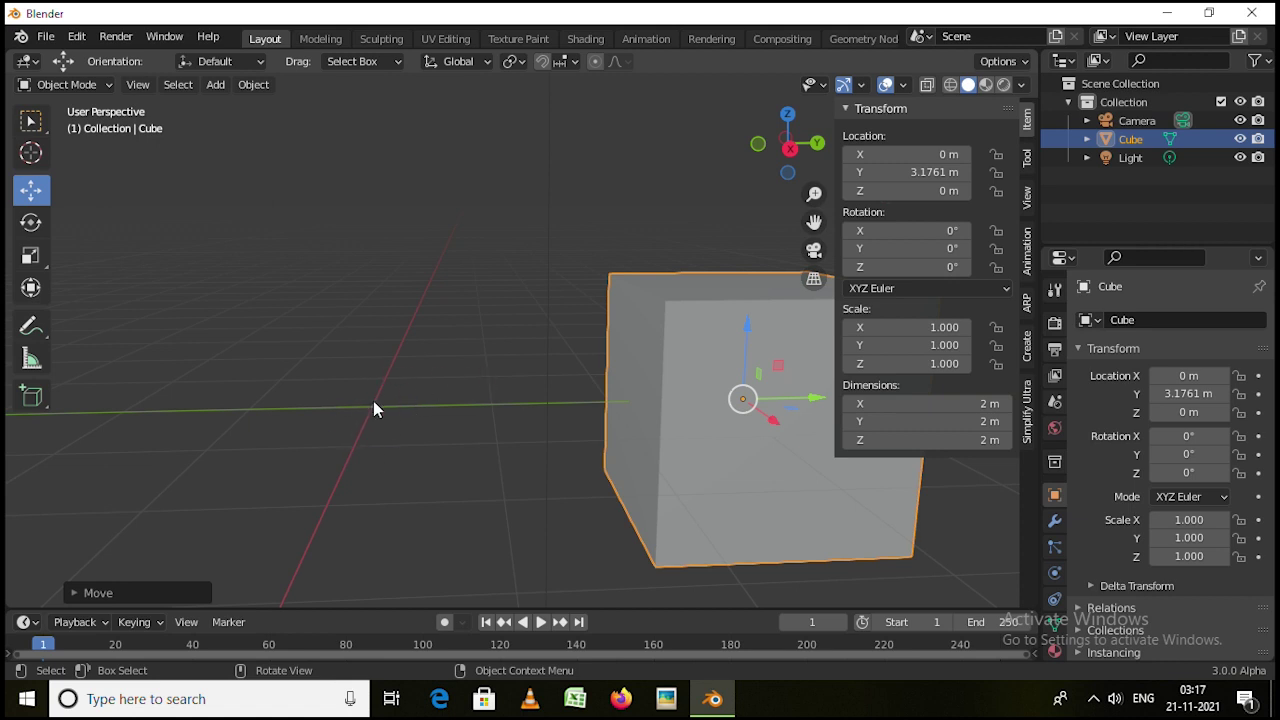
{"action": "scroll", "coordinate": [374, 402], "scroll_direction": "down", "scroll_amount": 3}
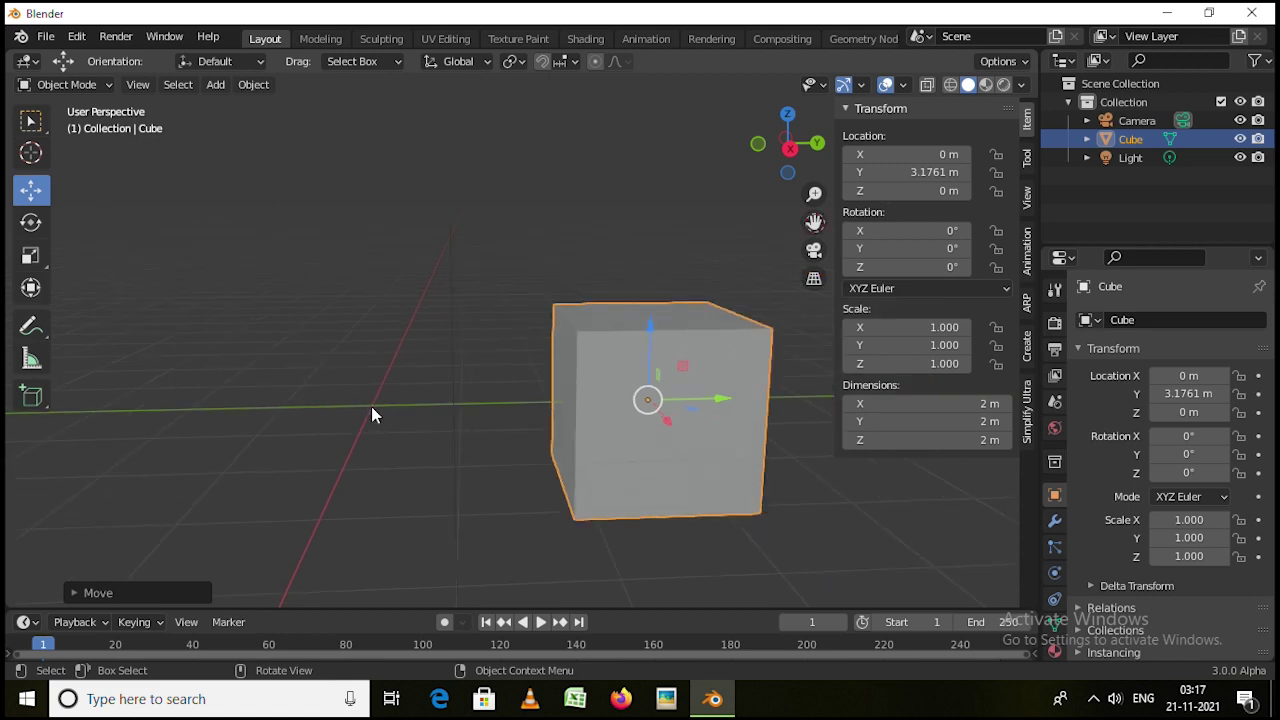
{"action": "left_click", "coordinate": [371, 406]}
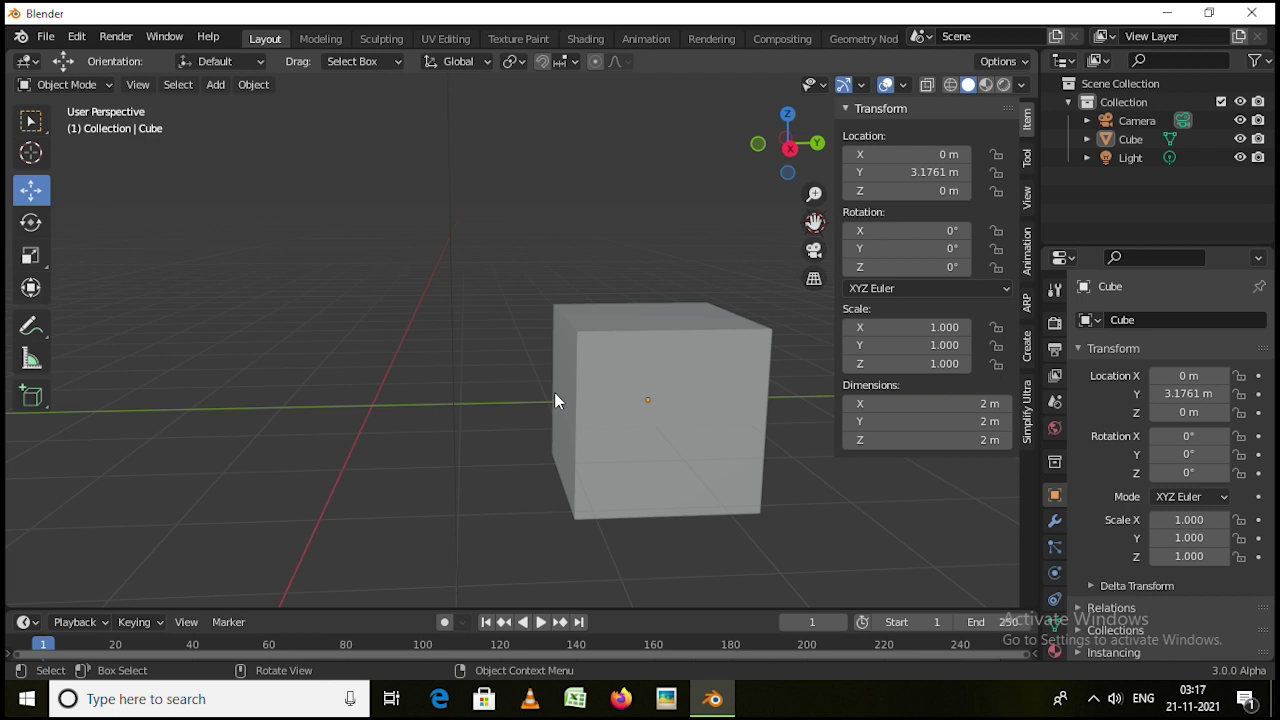
{"action": "left_click", "coordinate": [915, 173]}
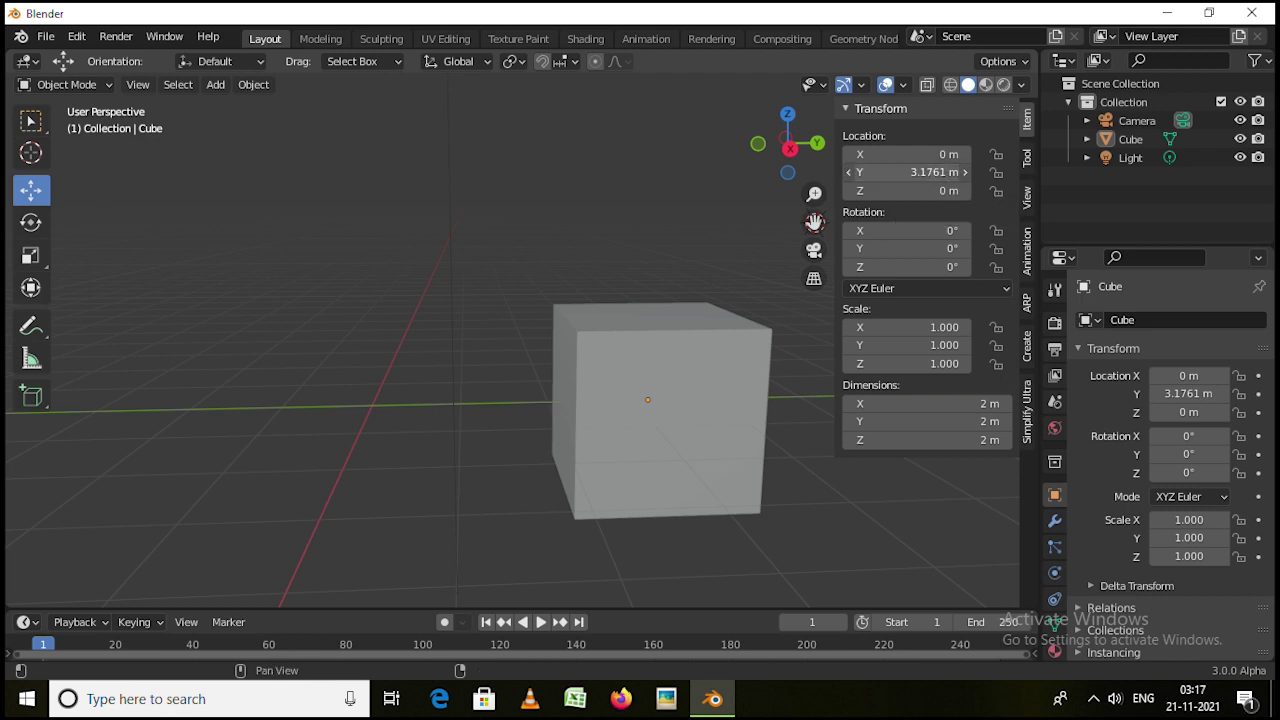
{"action": "type", "text": "3"}
{"action": "key", "text": "Return"}
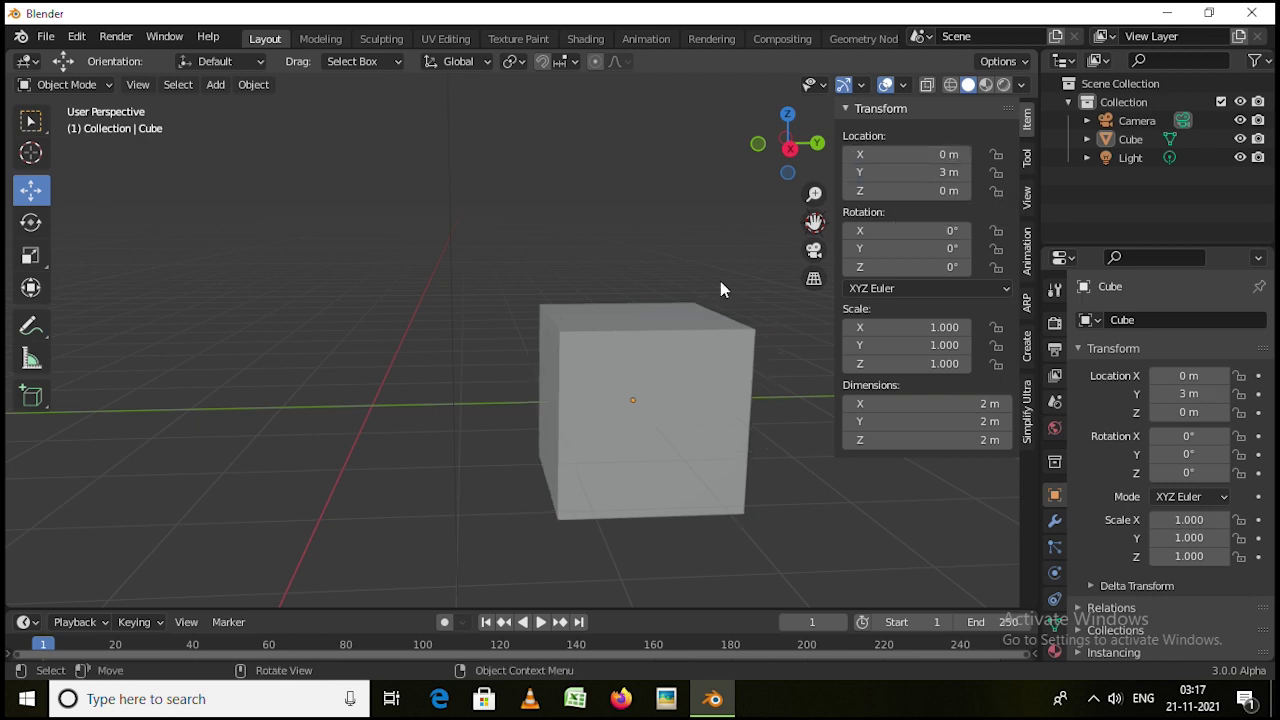
Select the cube and review the available transform pivot point options
{"action": "left_click", "coordinate": [539, 403]}
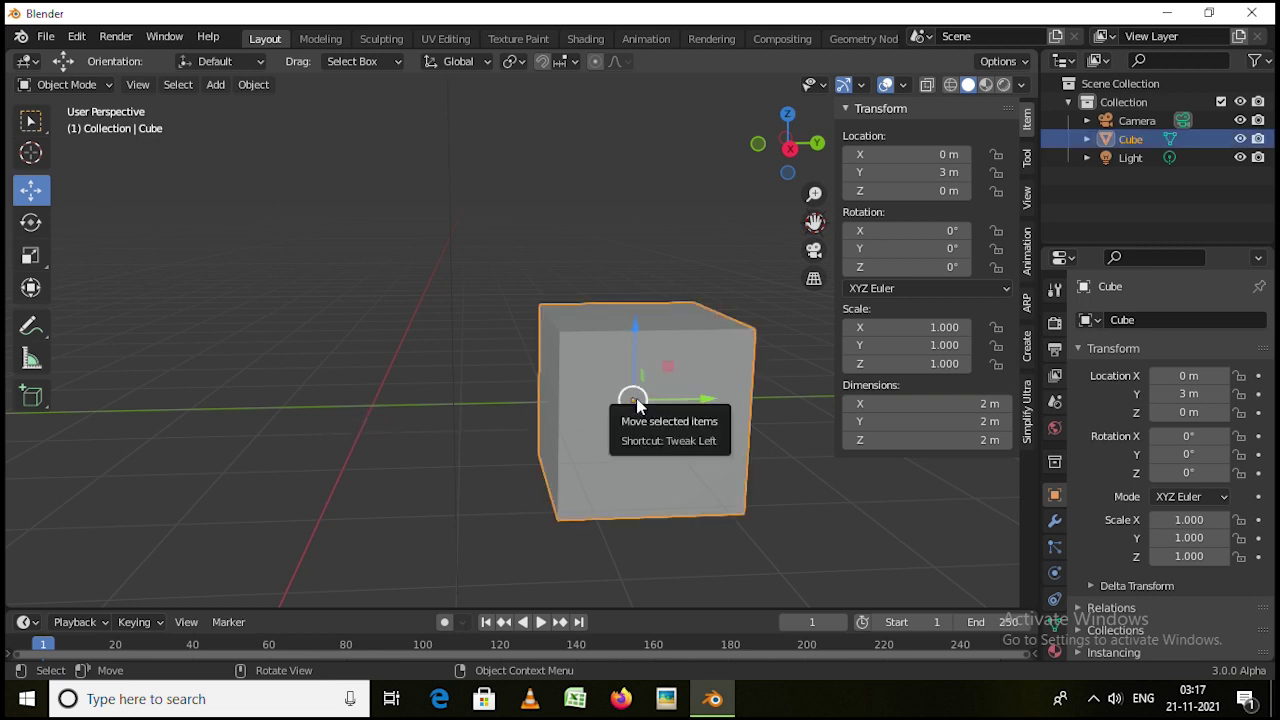
{"action": "scroll", "coordinate": [557, 420], "scroll_direction": "down", "scroll_amount": 3}
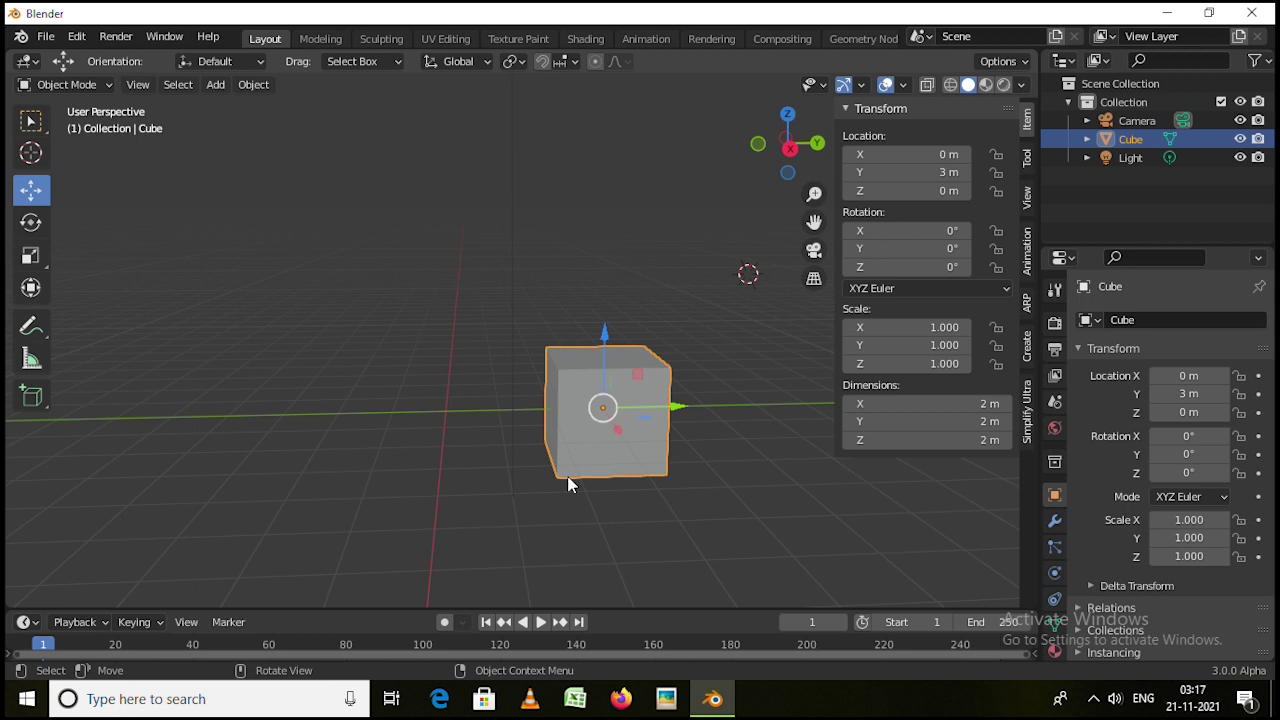
{"action": "left_click", "coordinate": [519, 62]}
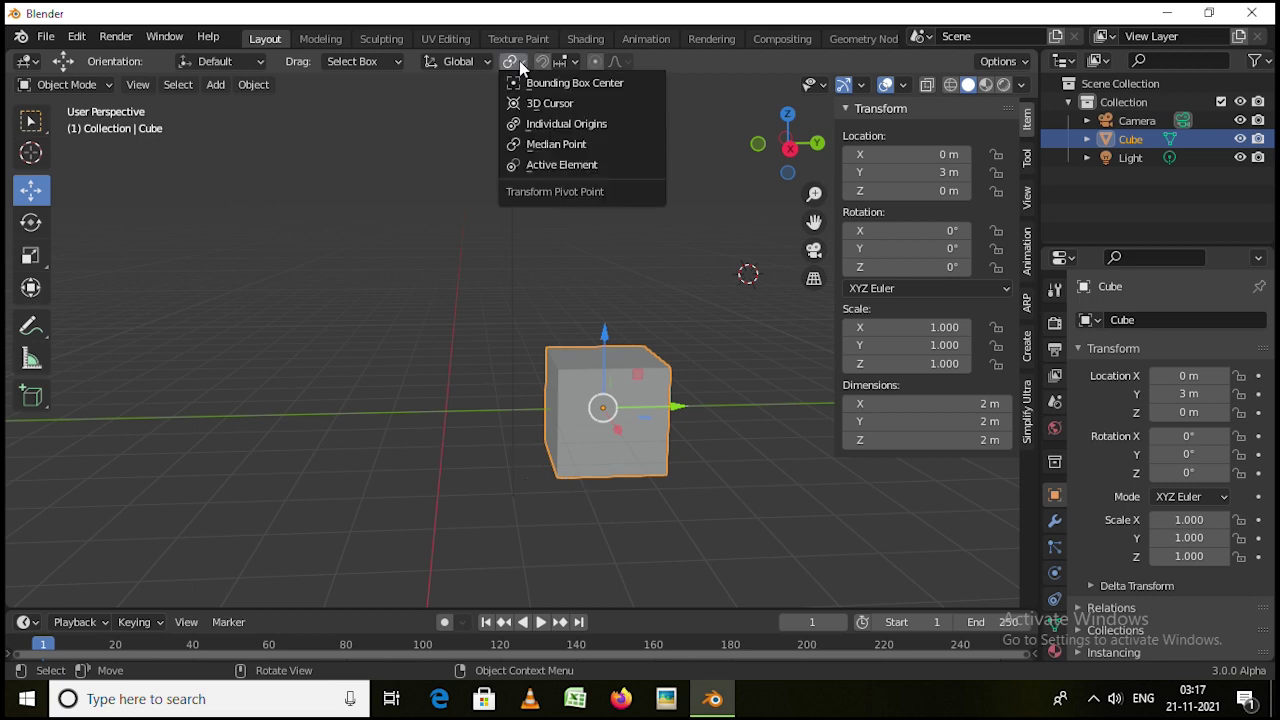
{"action": "left_click", "coordinate": [578, 124]}
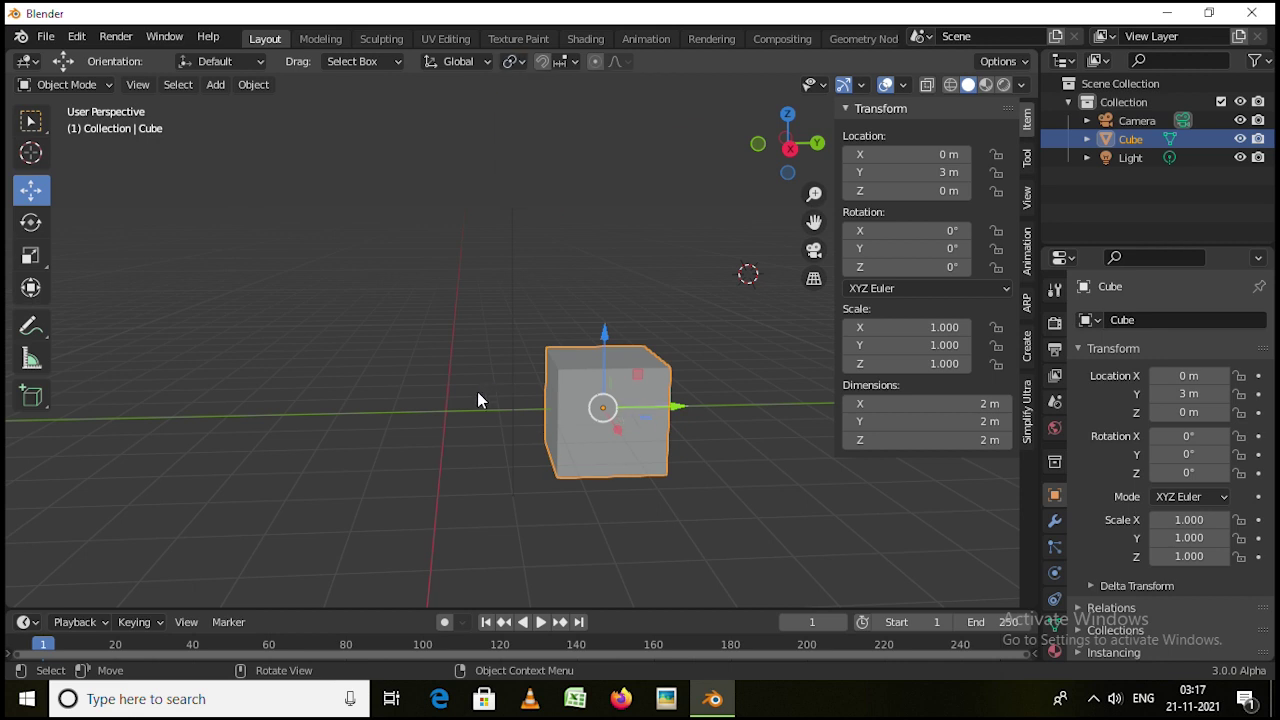
{"action": "scroll", "coordinate": [480, 396], "scroll_direction": "down", "scroll_amount": 3}
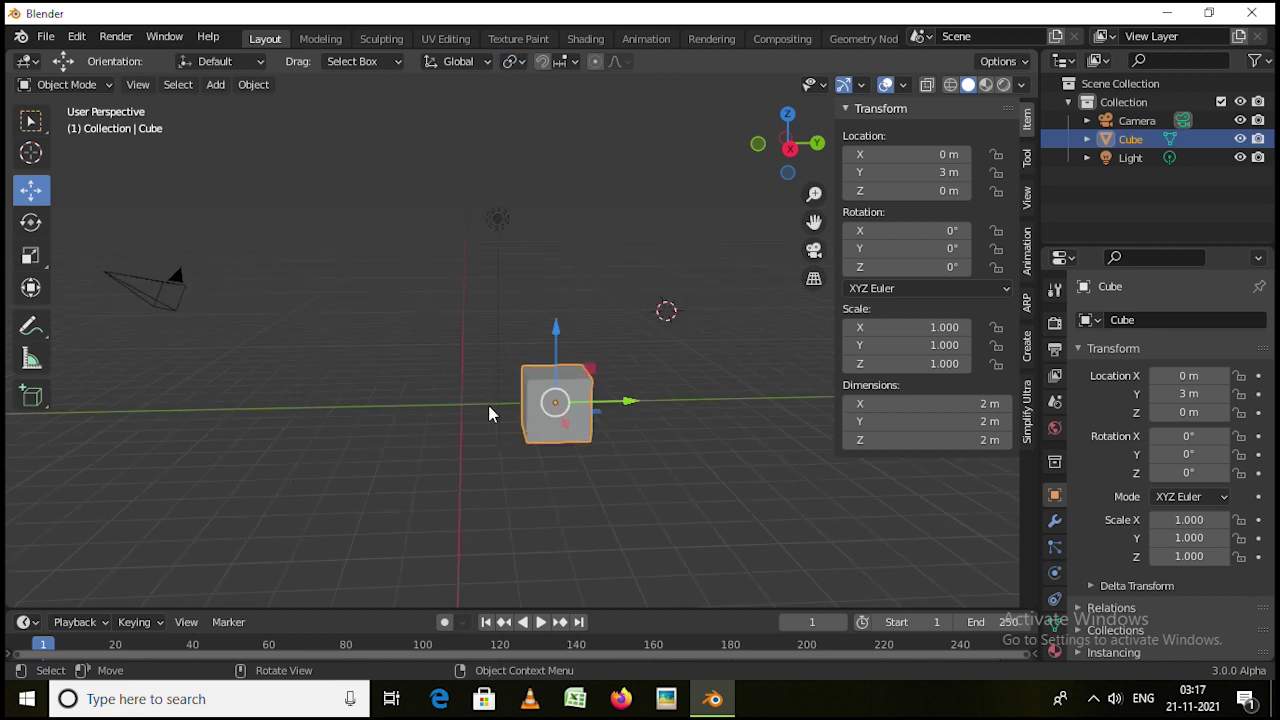
Duplicate the cube, place the copy on the opposite side of the red X axis line, and join both cubes into one object
{"action": "scroll", "coordinate": [587, 418], "scroll_direction": "up", "scroll_amount": 4}
{"action": "key", "text": "shift+d"}
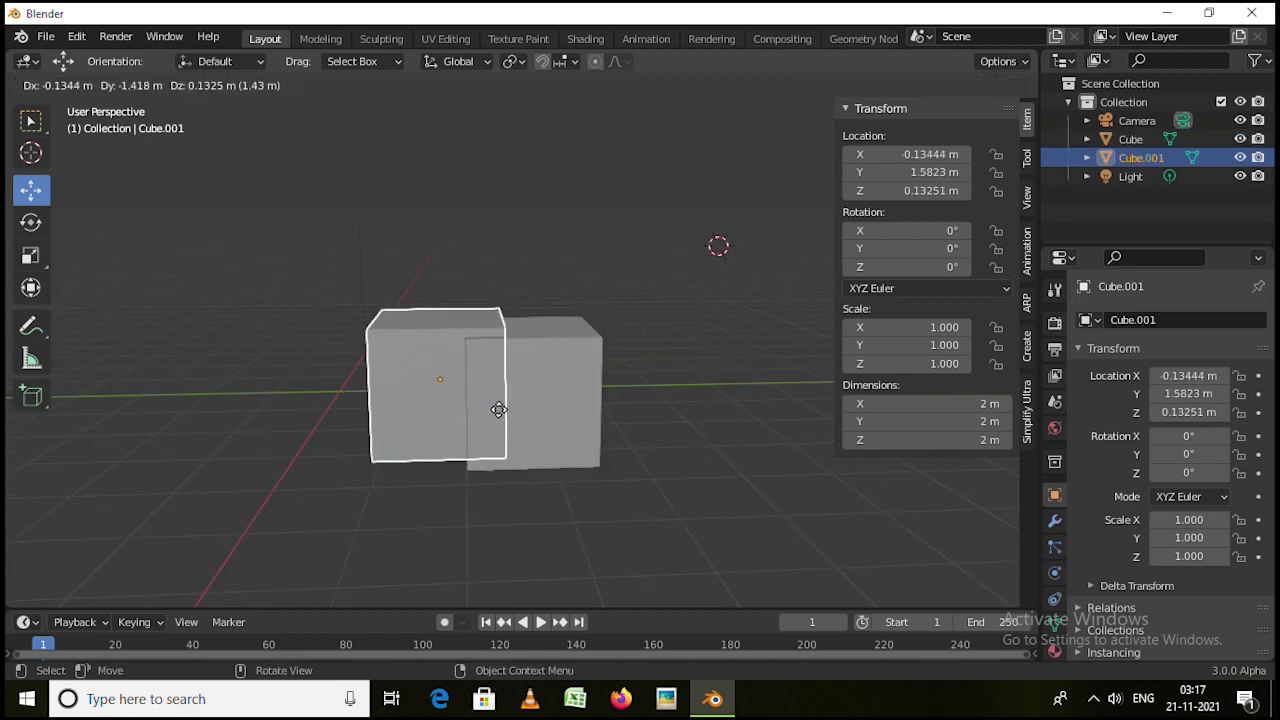
{"action": "left_click", "coordinate": [272, 430]}
{"action": "middle_click_drag", "start_coordinate": [345, 399], "coordinate": [558, 303]}
{"action": "left_click", "coordinate": [559, 306], "text": "shift"}
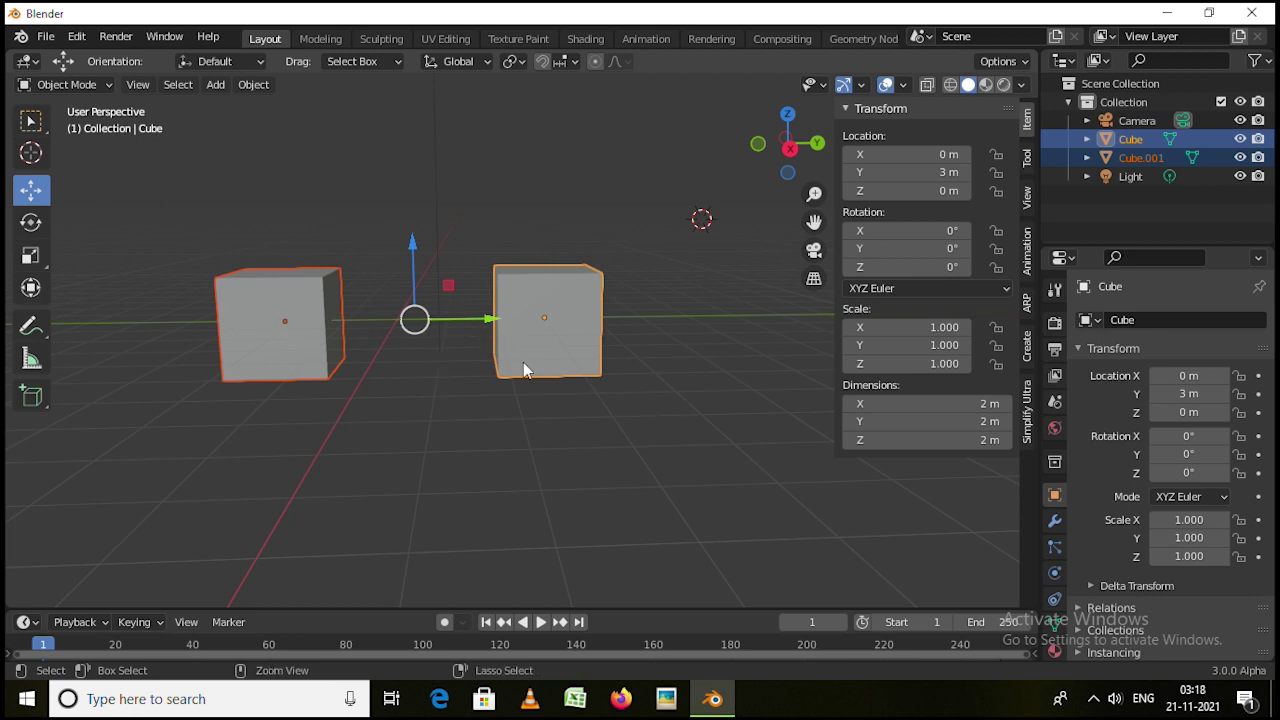
{"action": "key", "text": "ctrl+j"}
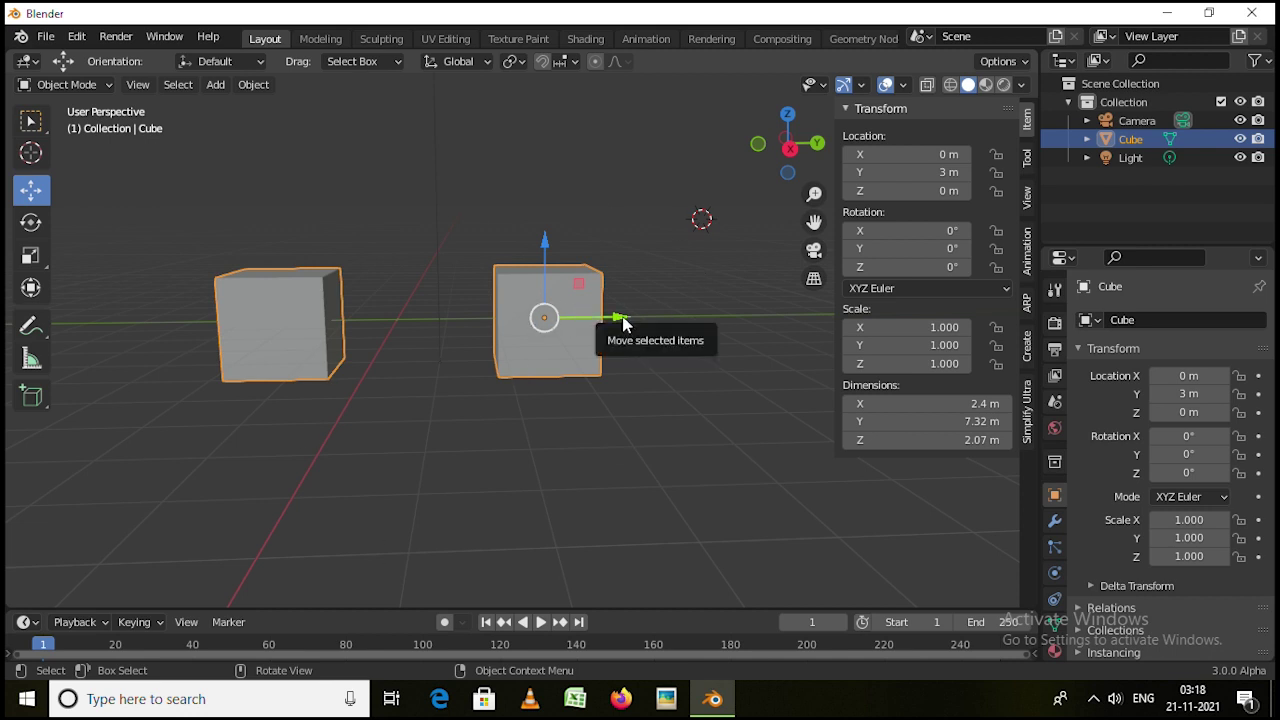
Try to move the joined cubes along the Y axis from their shared origin, cancelling the move, and undo the deselection
{"action": "left_click_drag", "start_coordinate": [616, 321], "coordinate": [636, 370]}
{"action": "right_click", "coordinate": [636, 370]}
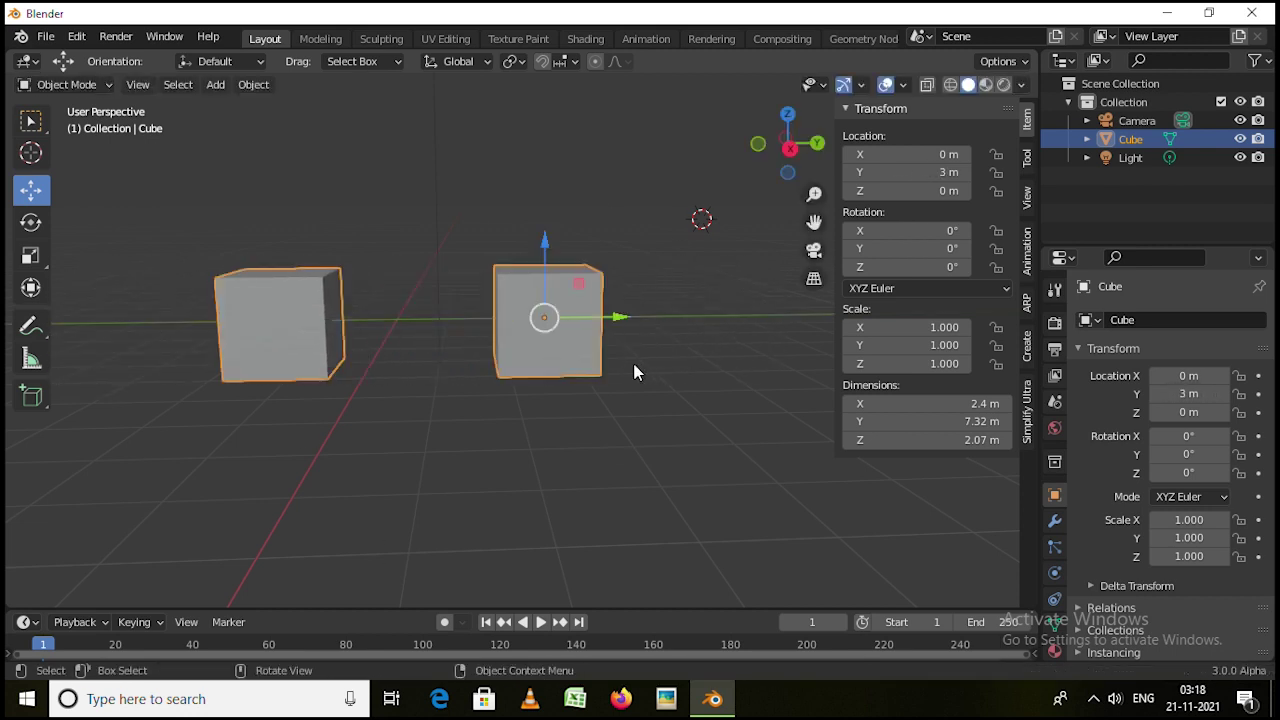
{"action": "scroll", "coordinate": [411, 357], "scroll_direction": "up", "scroll_amount": 2}
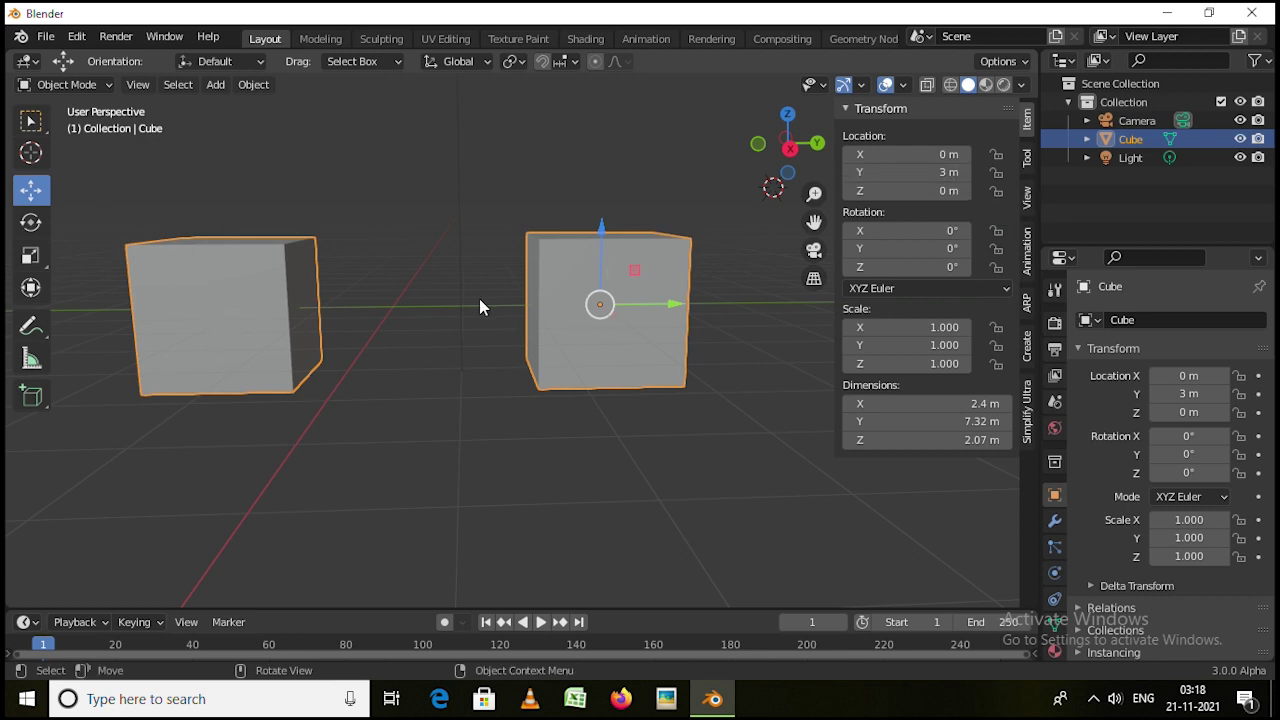
{"action": "scroll", "coordinate": [395, 312], "scroll_direction": "up", "scroll_amount": 5}
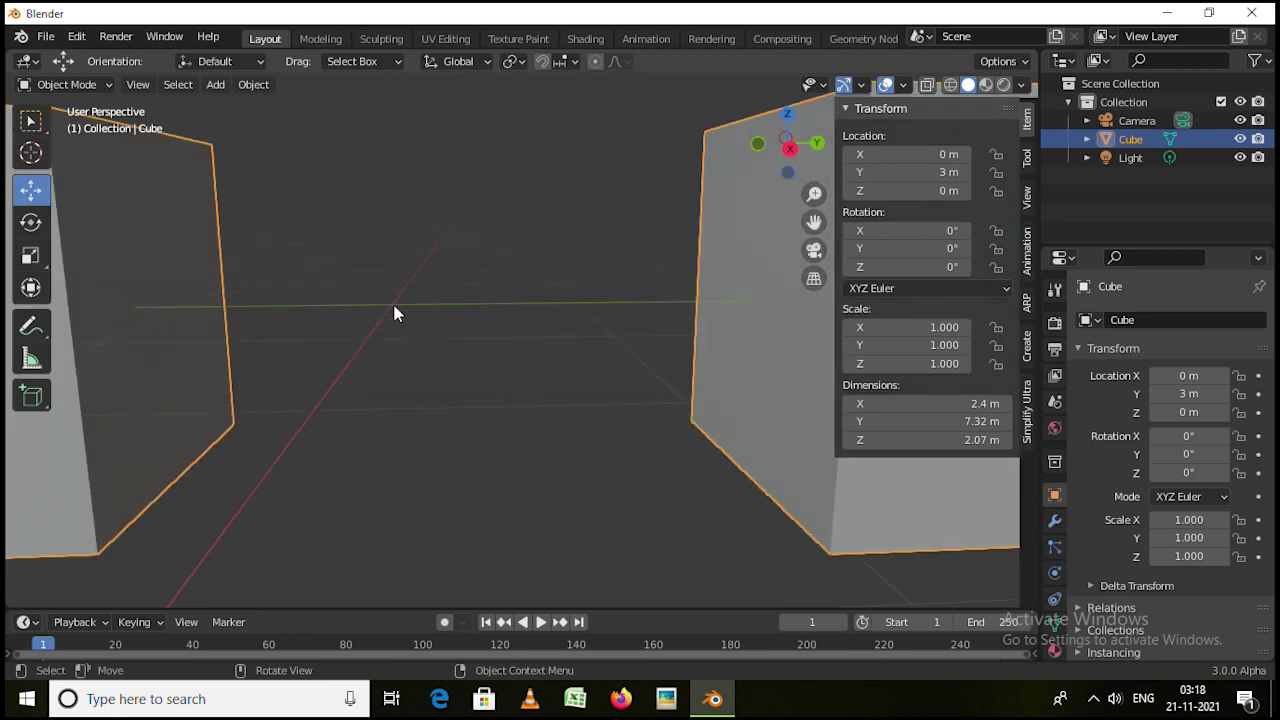
{"action": "scroll", "coordinate": [380, 318], "scroll_direction": "down", "scroll_amount": 6}
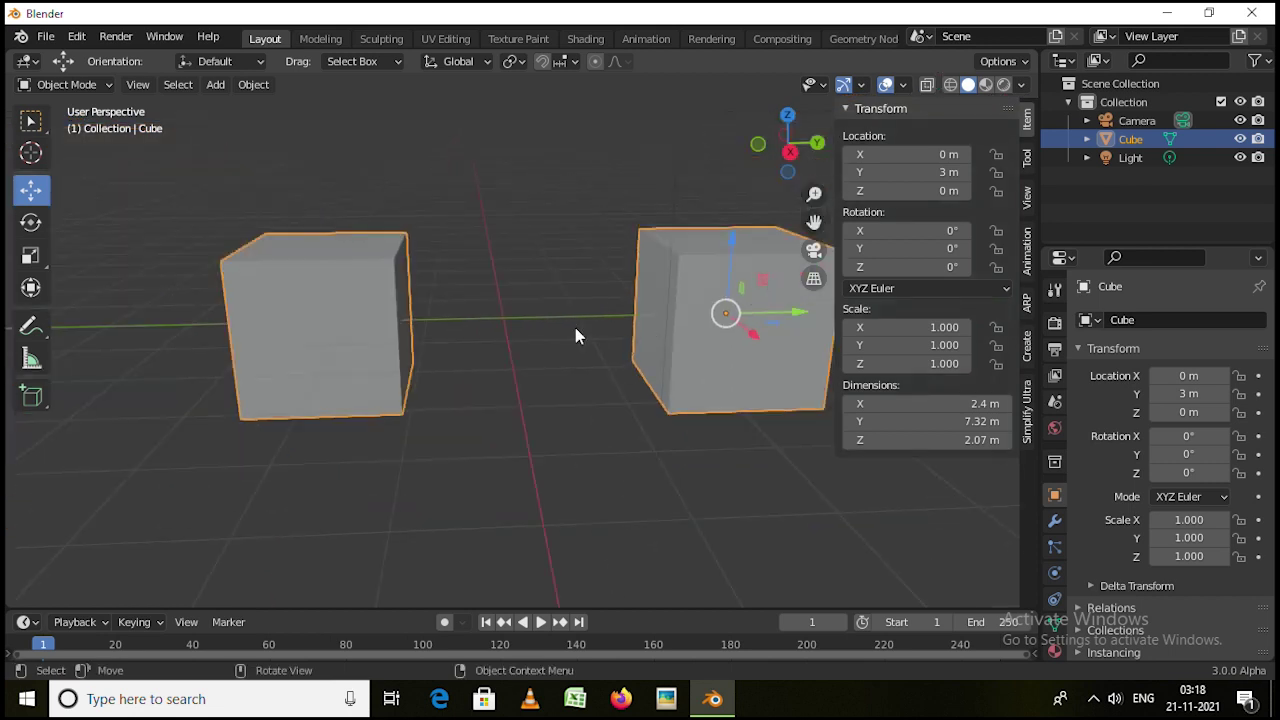
{"action": "middle_click_drag", "start_coordinate": [594, 350], "coordinate": [497, 341], "text": "shift"}
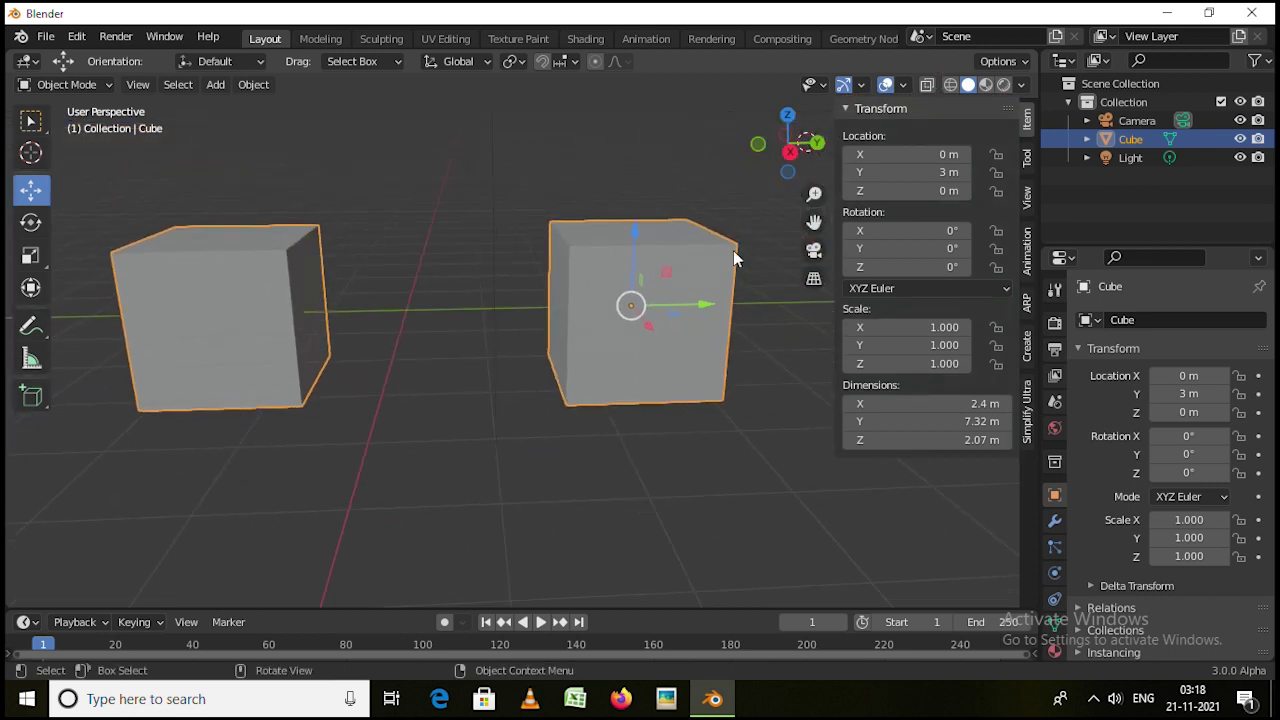
{"action": "left_click_drag", "start_coordinate": [700, 311], "coordinate": [665, 370]}
{"action": "right_click", "coordinate": [665, 370]}
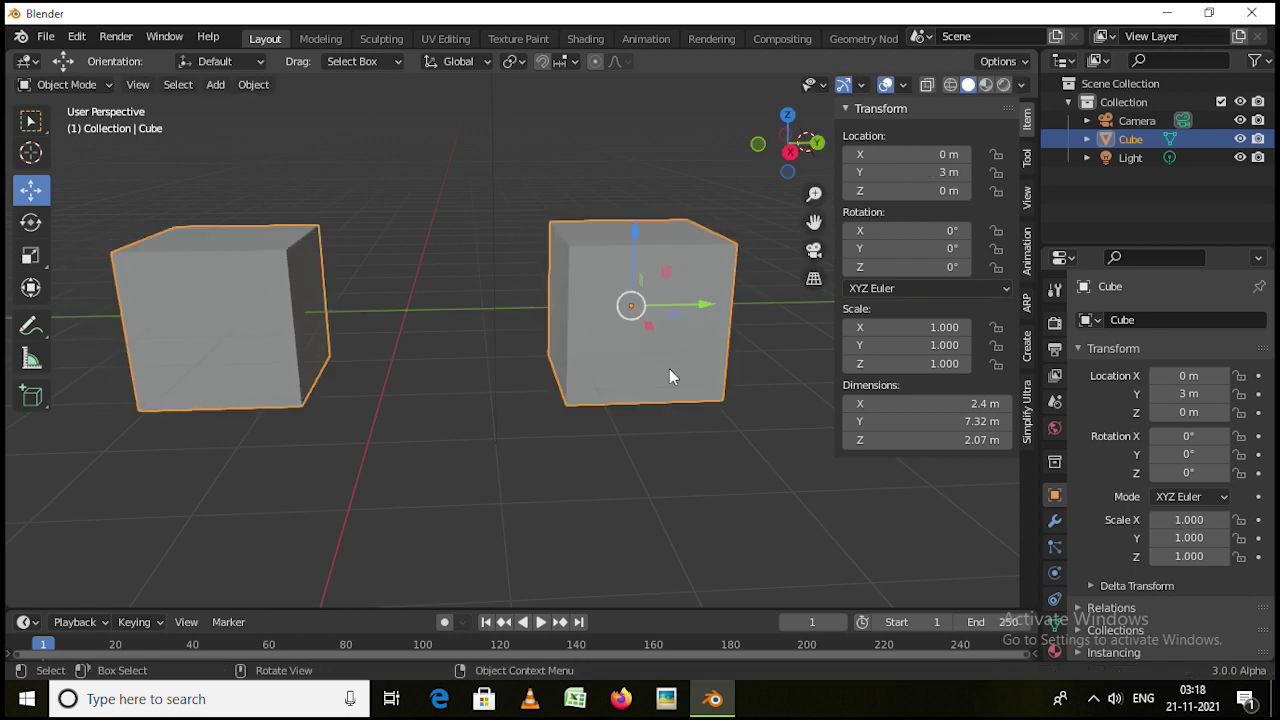
{"action": "left_click", "coordinate": [408, 318]}
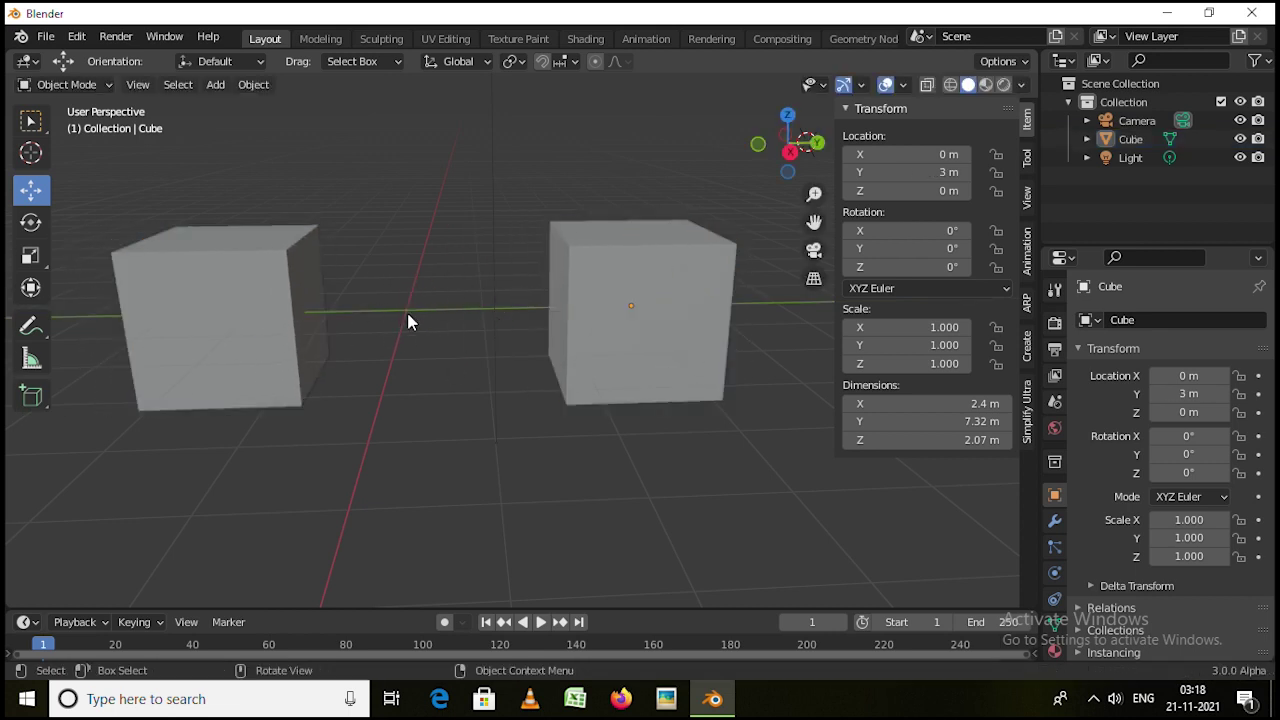
{"action": "key", "text": "ctrl+z"}
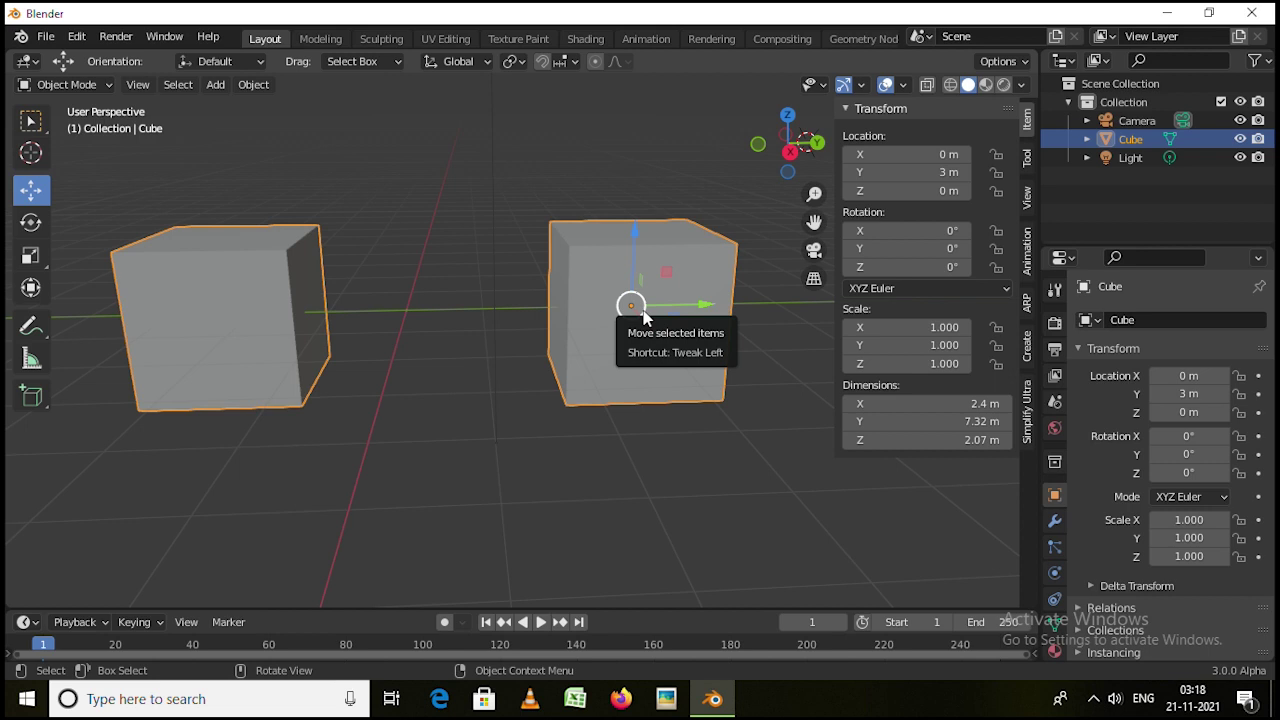
Delete the joined cubes from the scene and hide the viewport sidebar
{"action": "scroll", "coordinate": [399, 276], "scroll_direction": "down", "scroll_amount": 5}
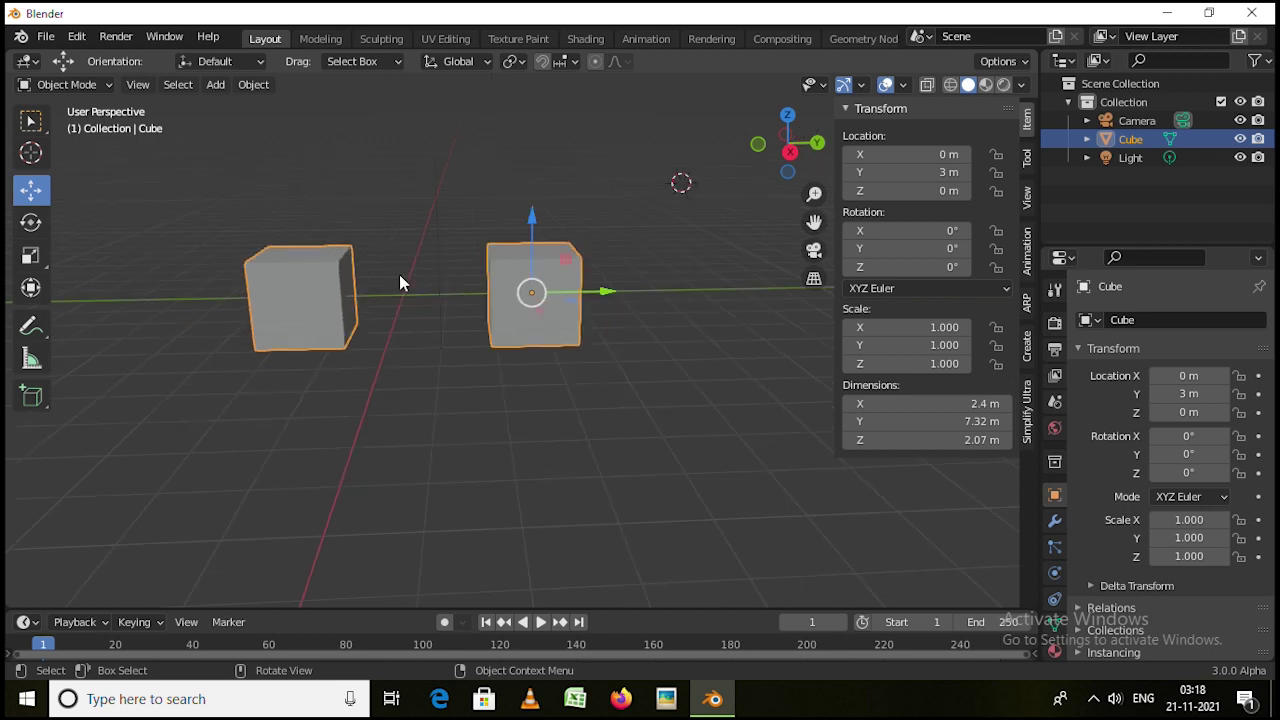
{"action": "mouse_move", "coordinate": [523, 321]}
{"action": "middle_mouse_down"}
{"action": "mouse_move", "coordinate": [496, 310]}
{"action": "mouse_move", "coordinate": [463, 323]}
{"action": "mouse_move", "coordinate": [528, 317]}
{"action": "middle_mouse_up"}
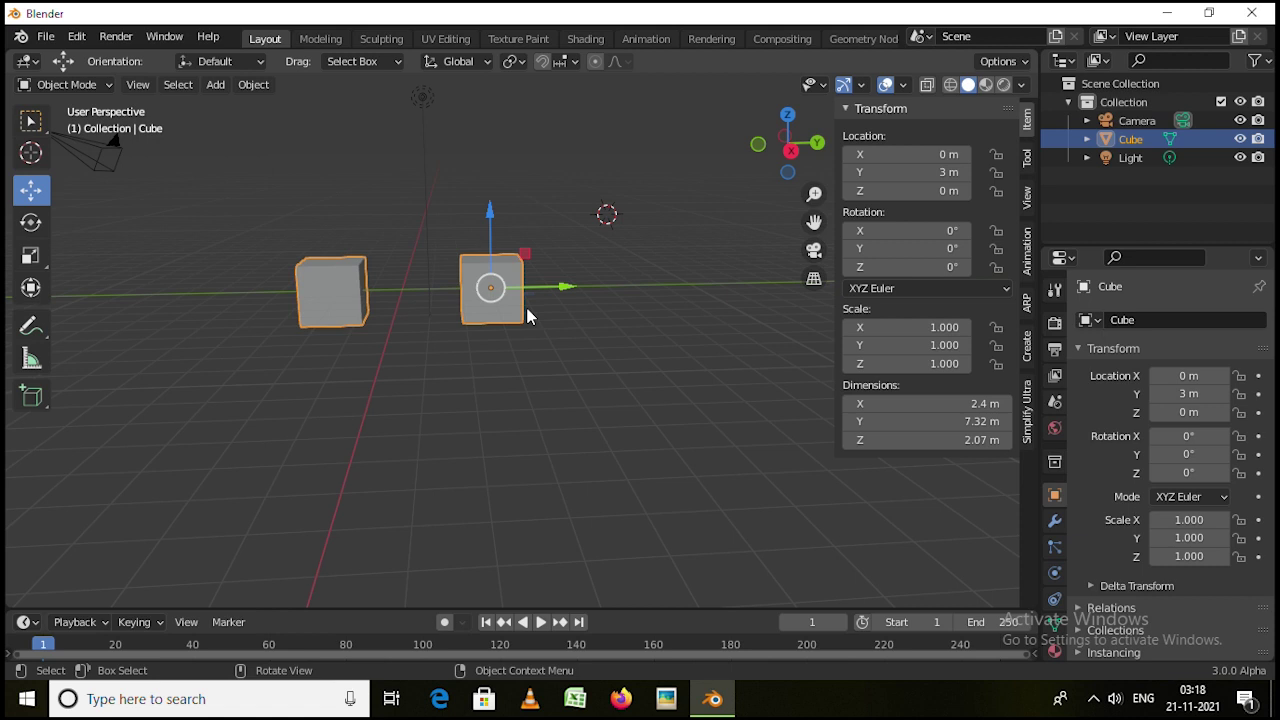
{"action": "scroll", "coordinate": [432, 303], "scroll_direction": "down", "scroll_amount": 2}
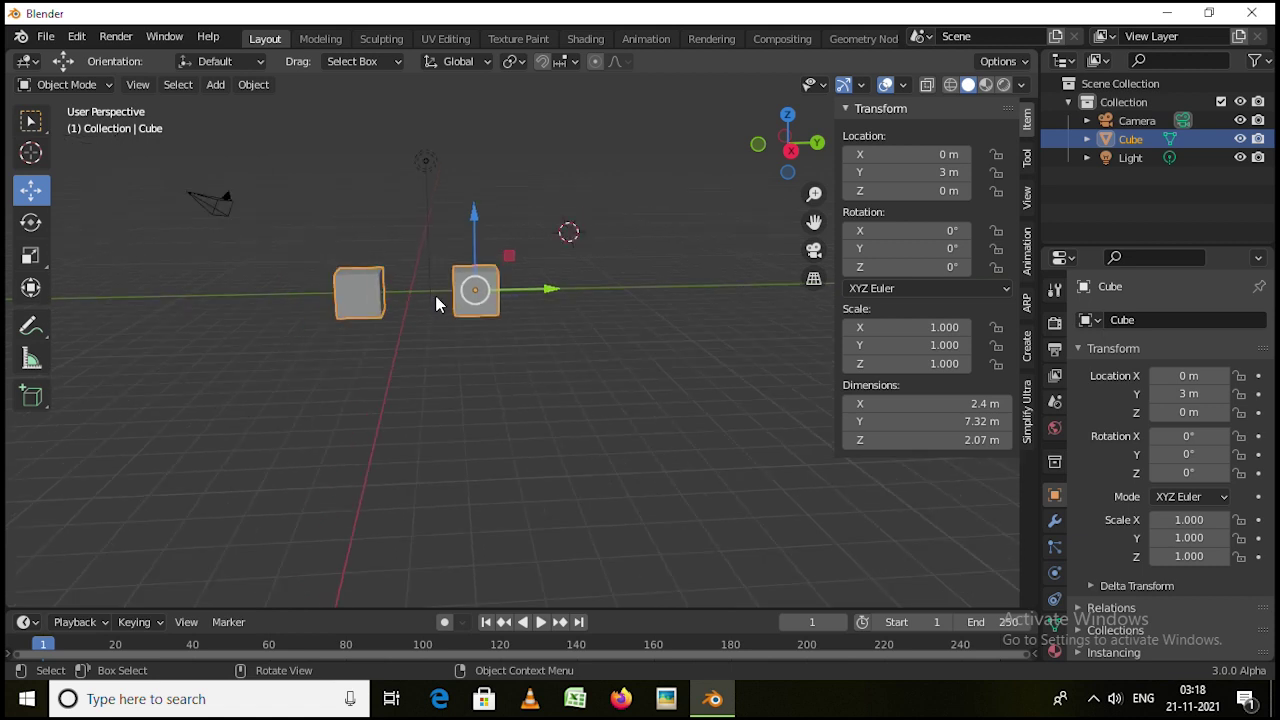
{"action": "key", "text": "Delete"}
{"action": "middle_click_drag", "start_coordinate": [449, 311], "coordinate": [422, 328]}
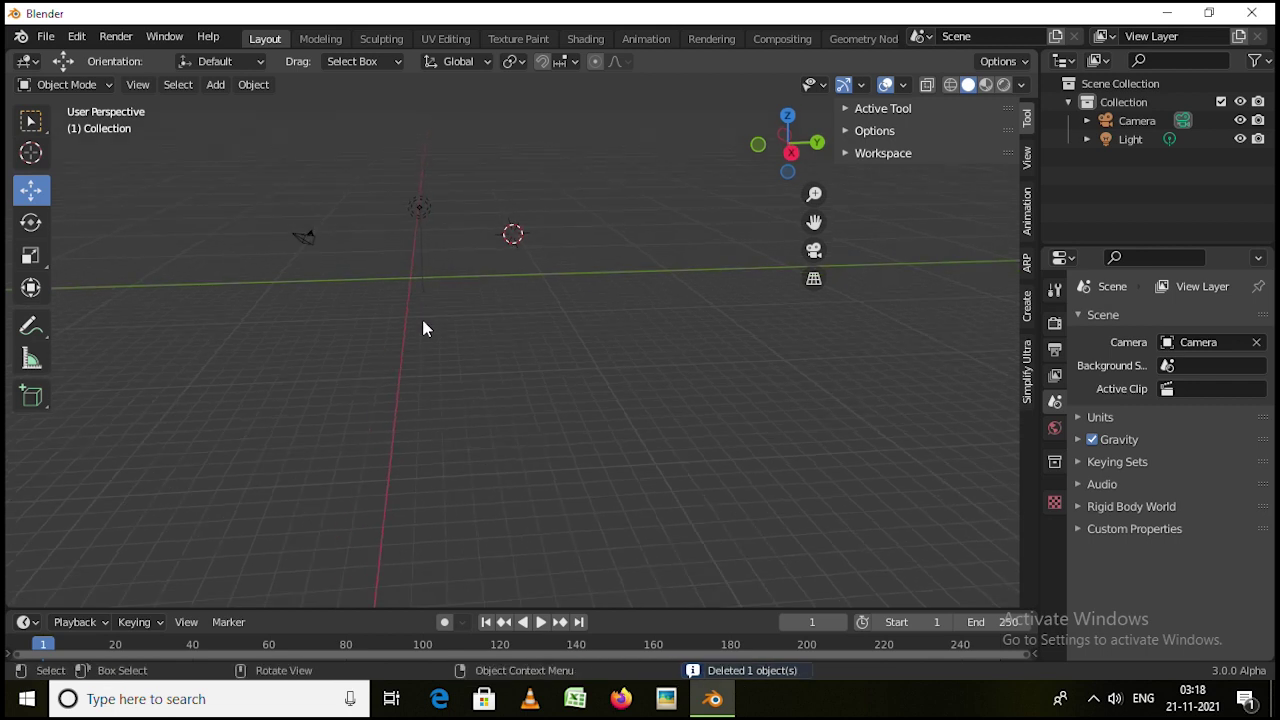
{"action": "key", "text": "n"}
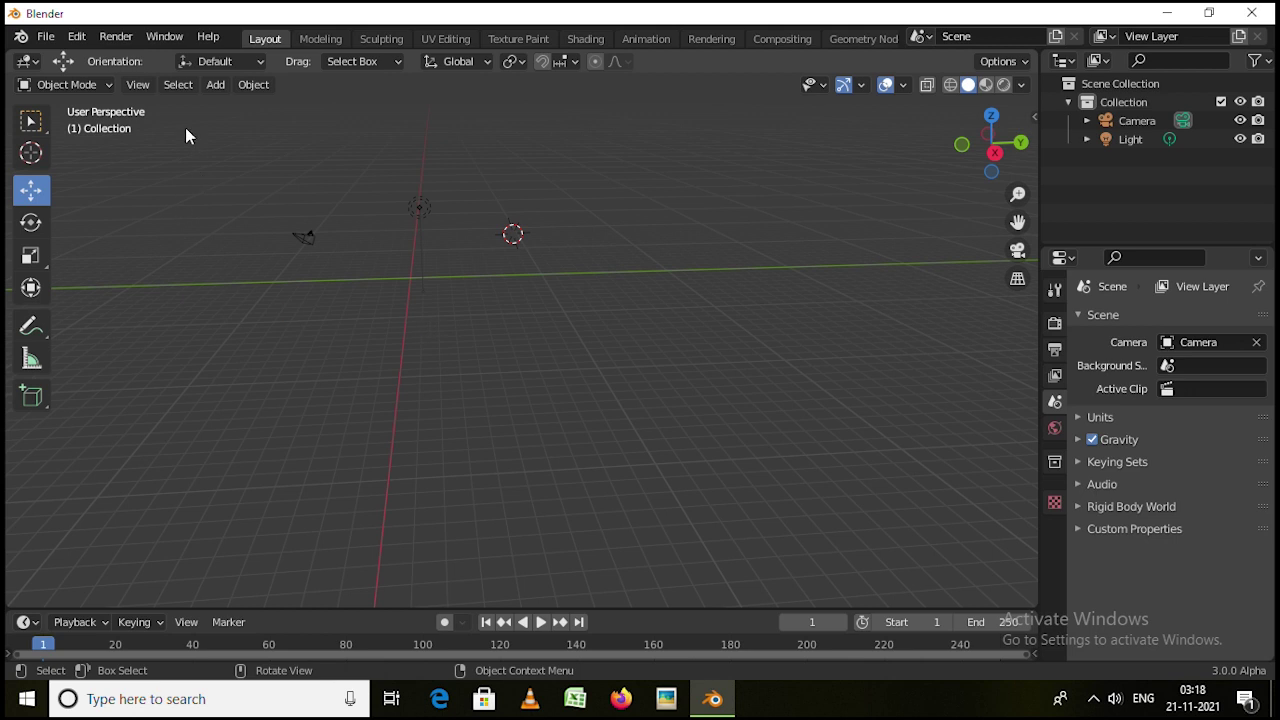
Review the object types that can be added, examining the image, mesh, curve and surface options
{"action": "left_click", "coordinate": [220, 85]}
{"action": "mouse_move", "coordinate": [262, 134]}
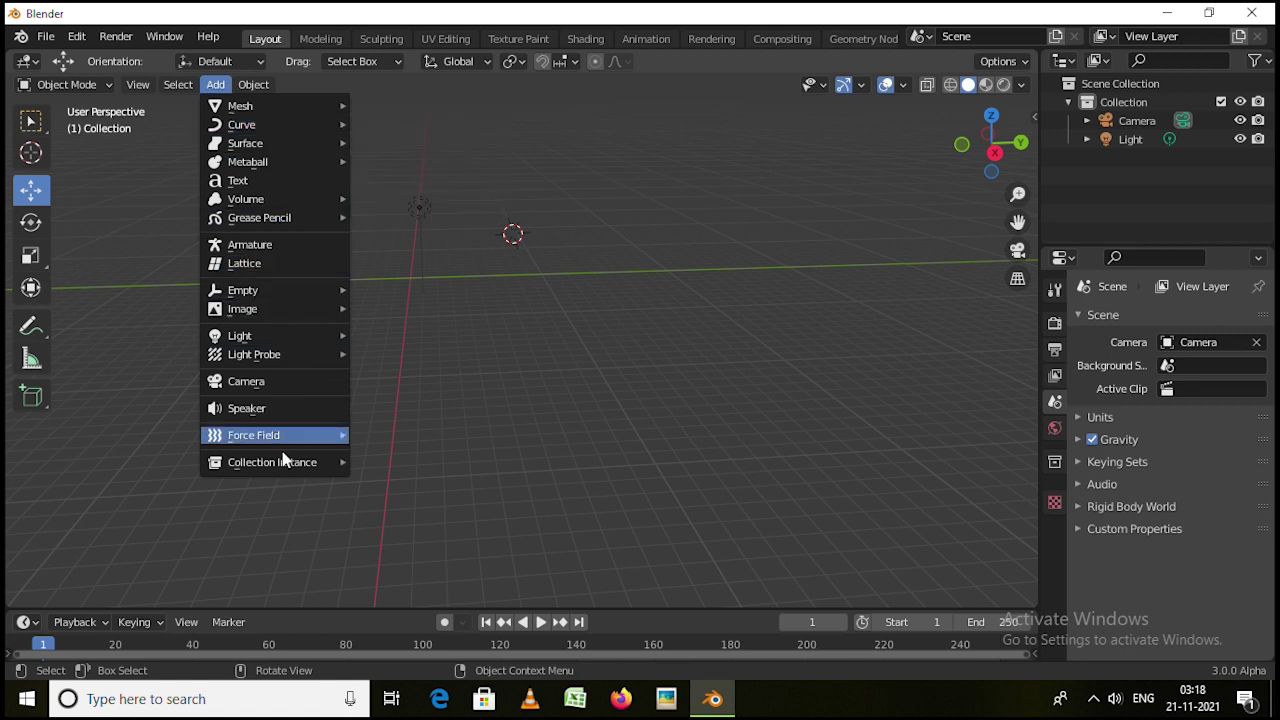
{"action": "mouse_move", "coordinate": [284, 468]}
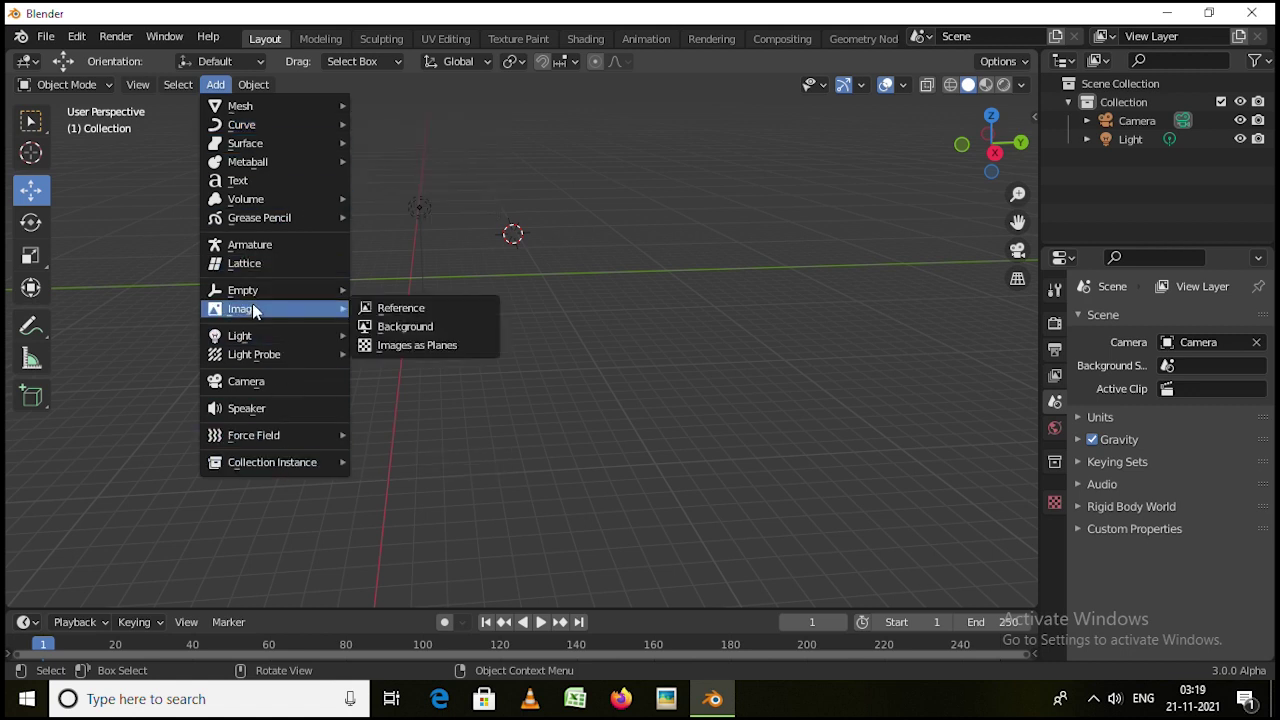
{"action": "mouse_move", "coordinate": [280, 106]}
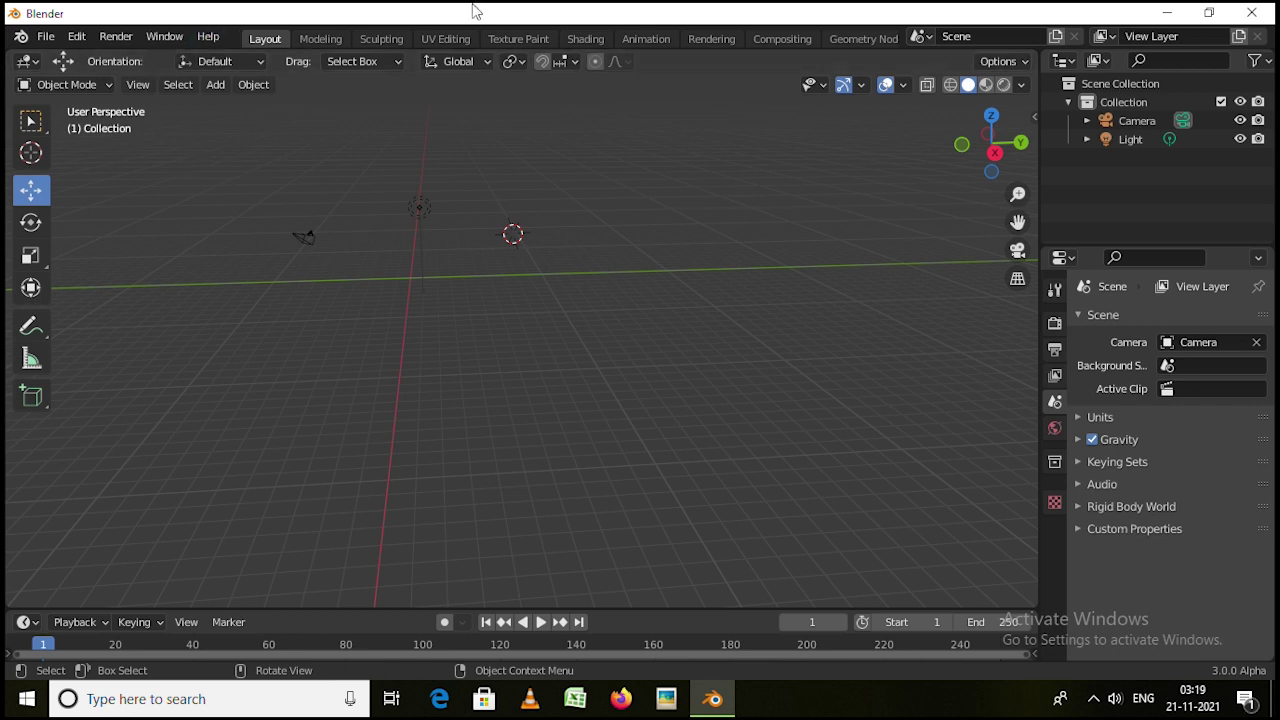
{"action": "left_click", "coordinate": [217, 85]}
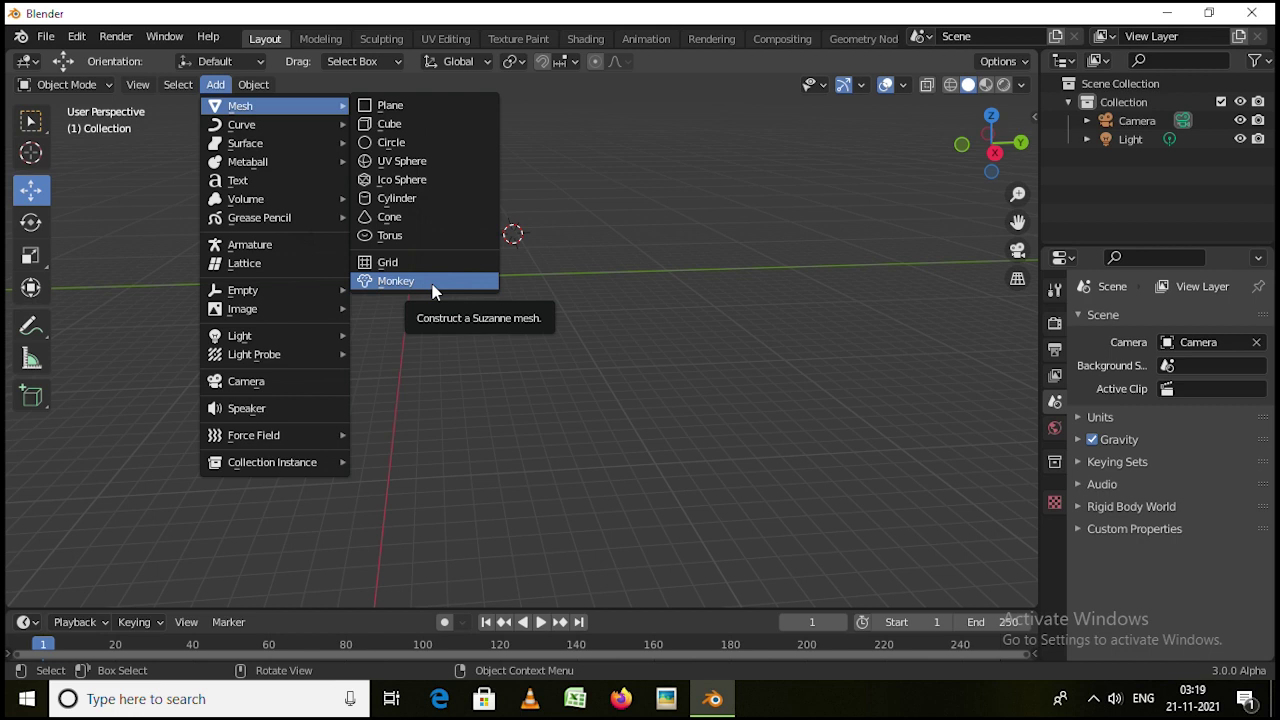
{"action": "mouse_move", "coordinate": [330, 133]}
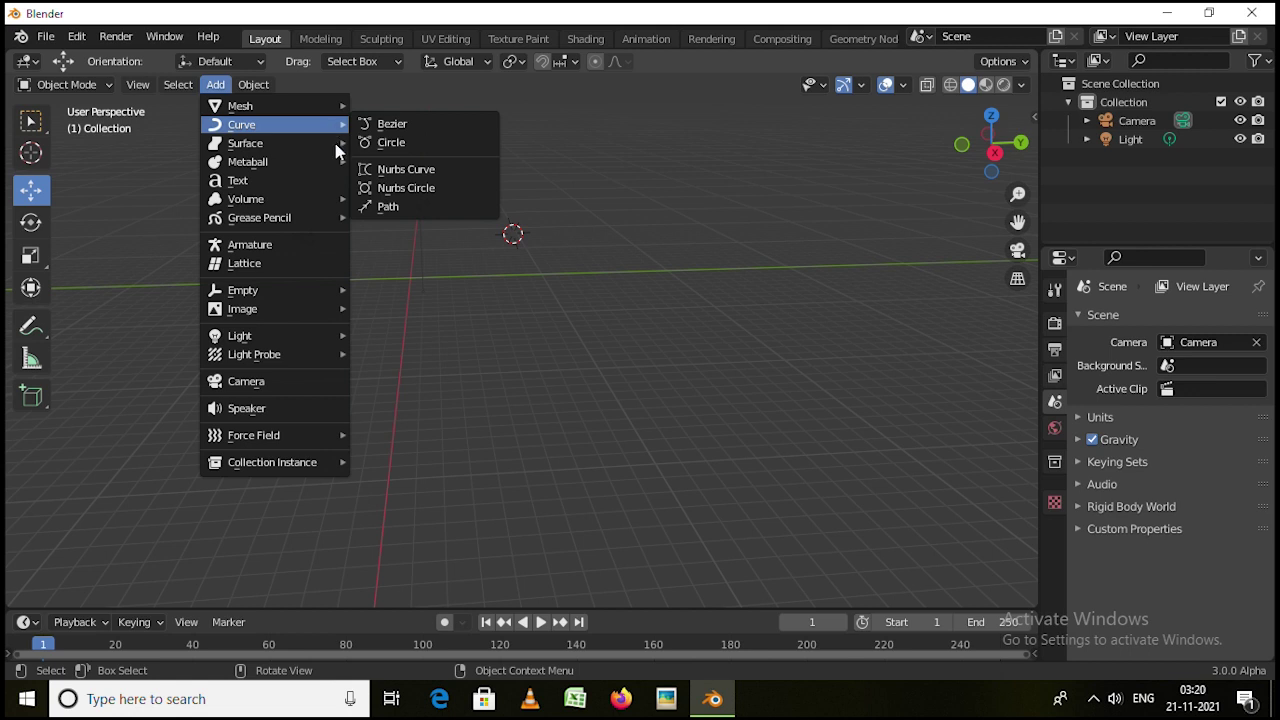
{"action": "mouse_move", "coordinate": [240, 144]}
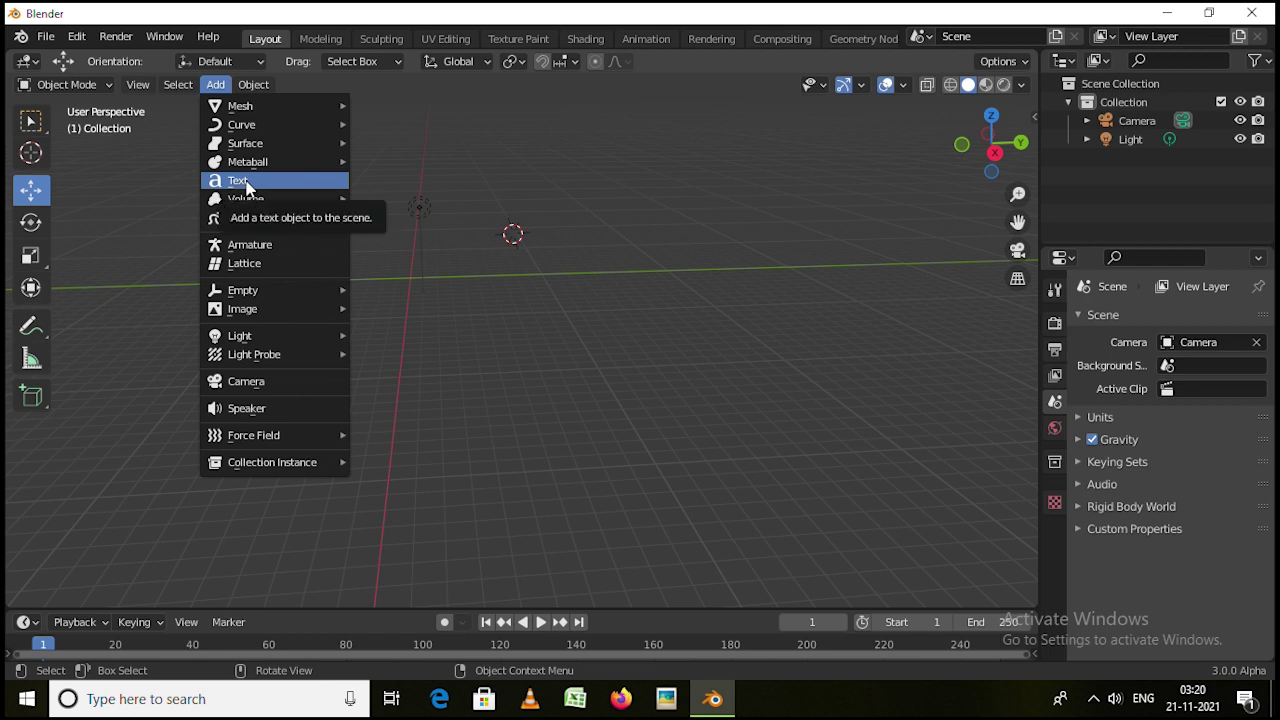
Examine the remaining addable types: volume, empty, image, light, light probe, force field and collection instance
{"action": "mouse_move", "coordinate": [266, 206]}
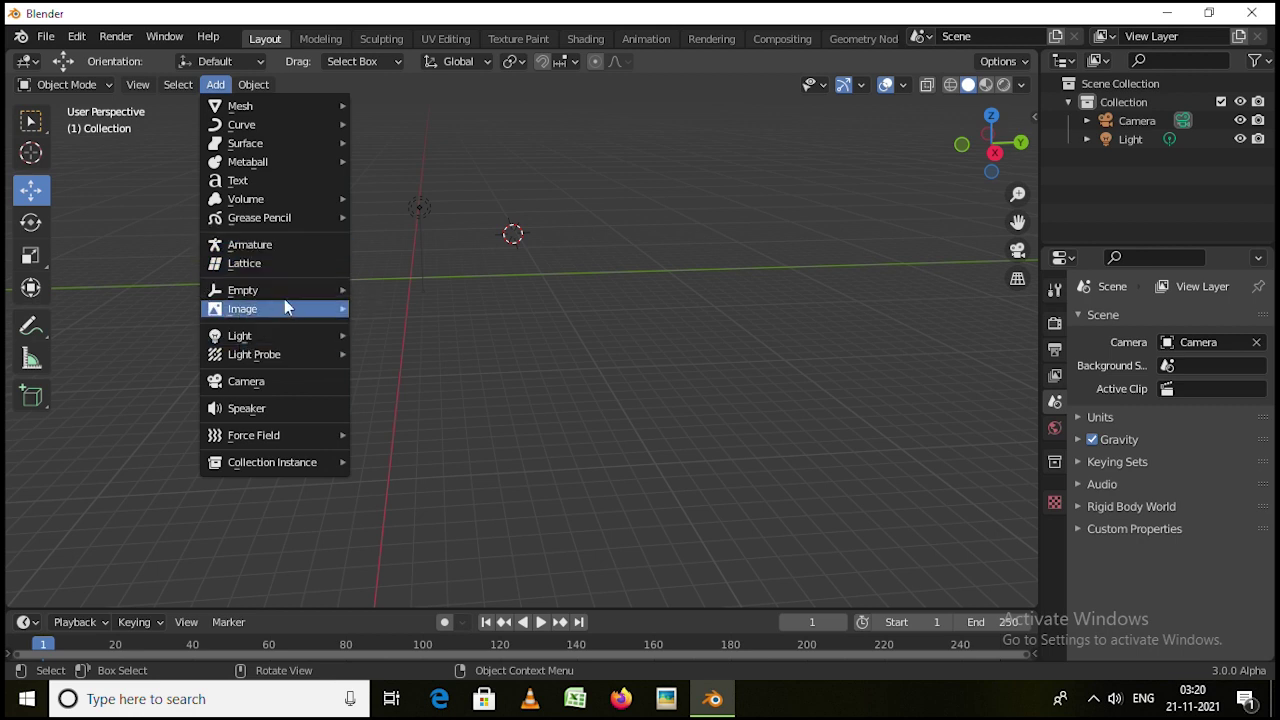
{"action": "mouse_move", "coordinate": [288, 297]}
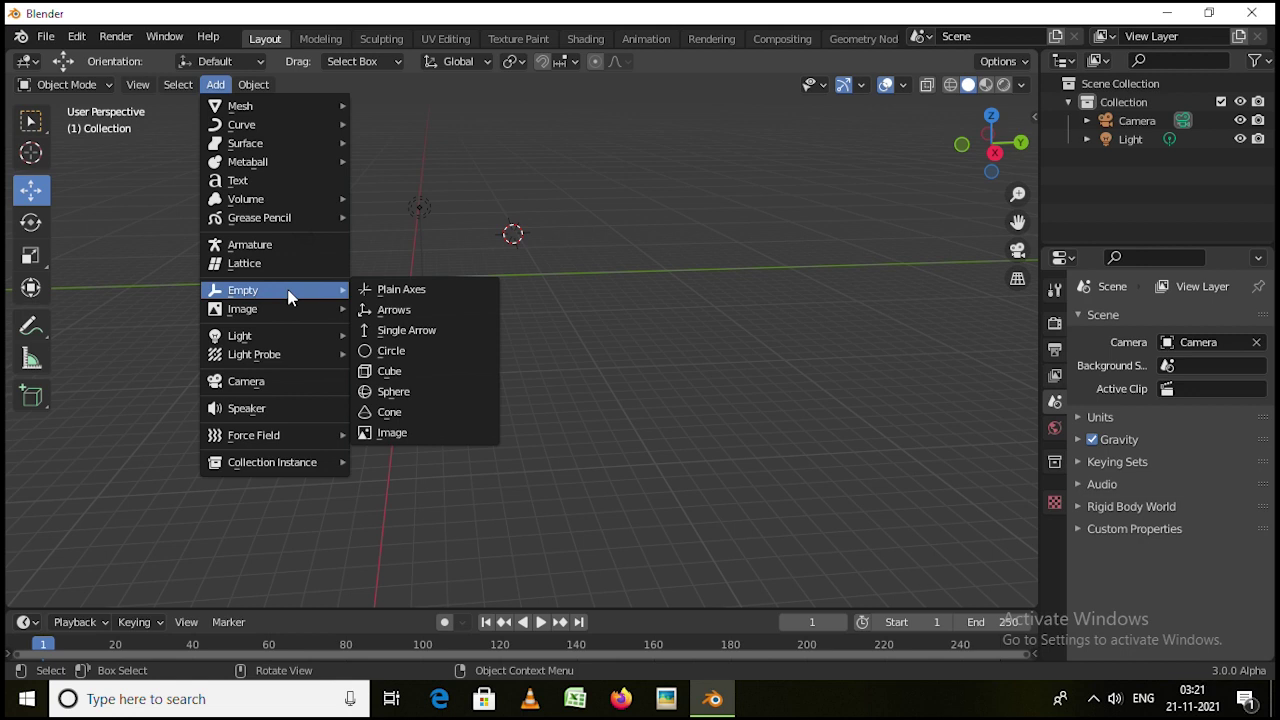
{"action": "mouse_move", "coordinate": [257, 312]}
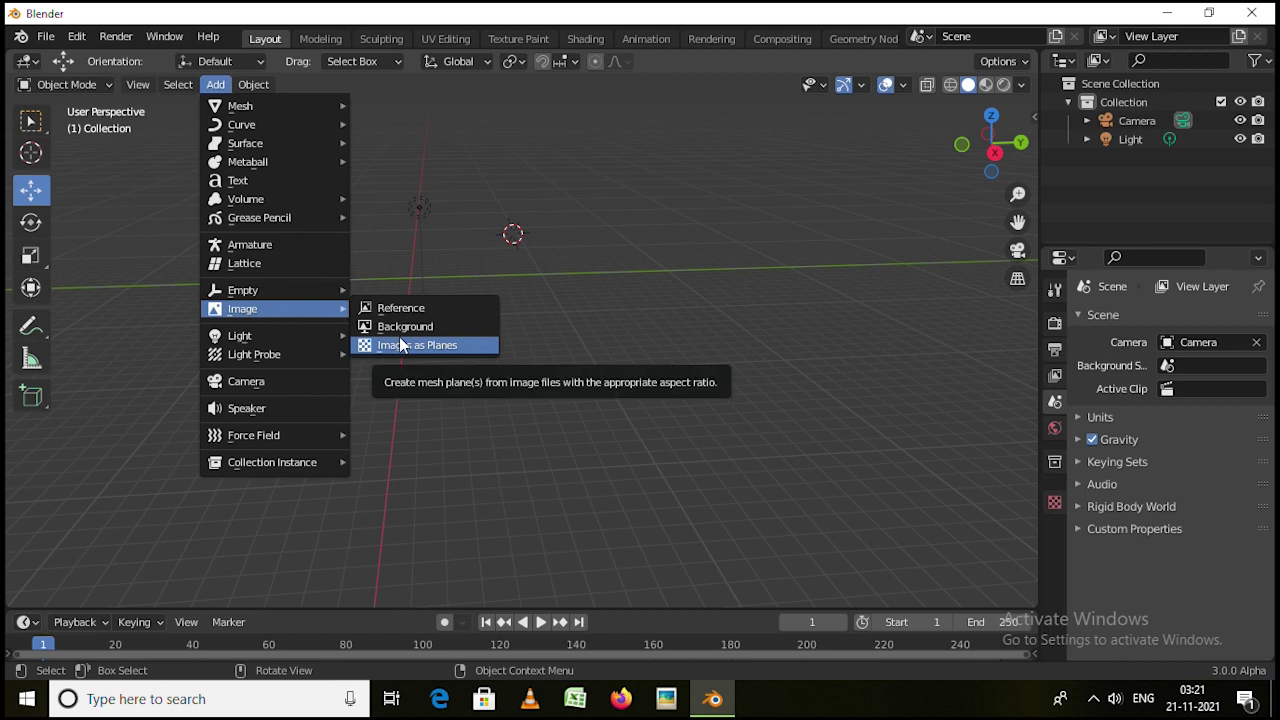
{"action": "mouse_move", "coordinate": [243, 340]}
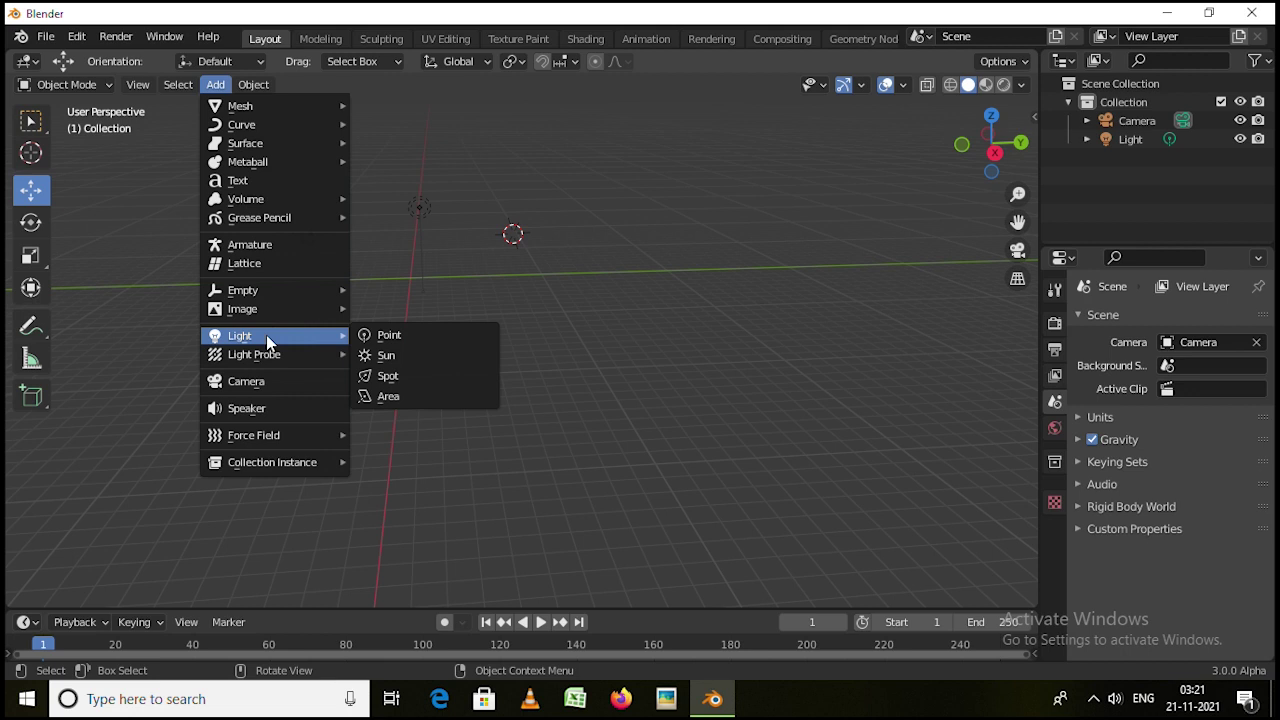
{"action": "mouse_move", "coordinate": [267, 360]}
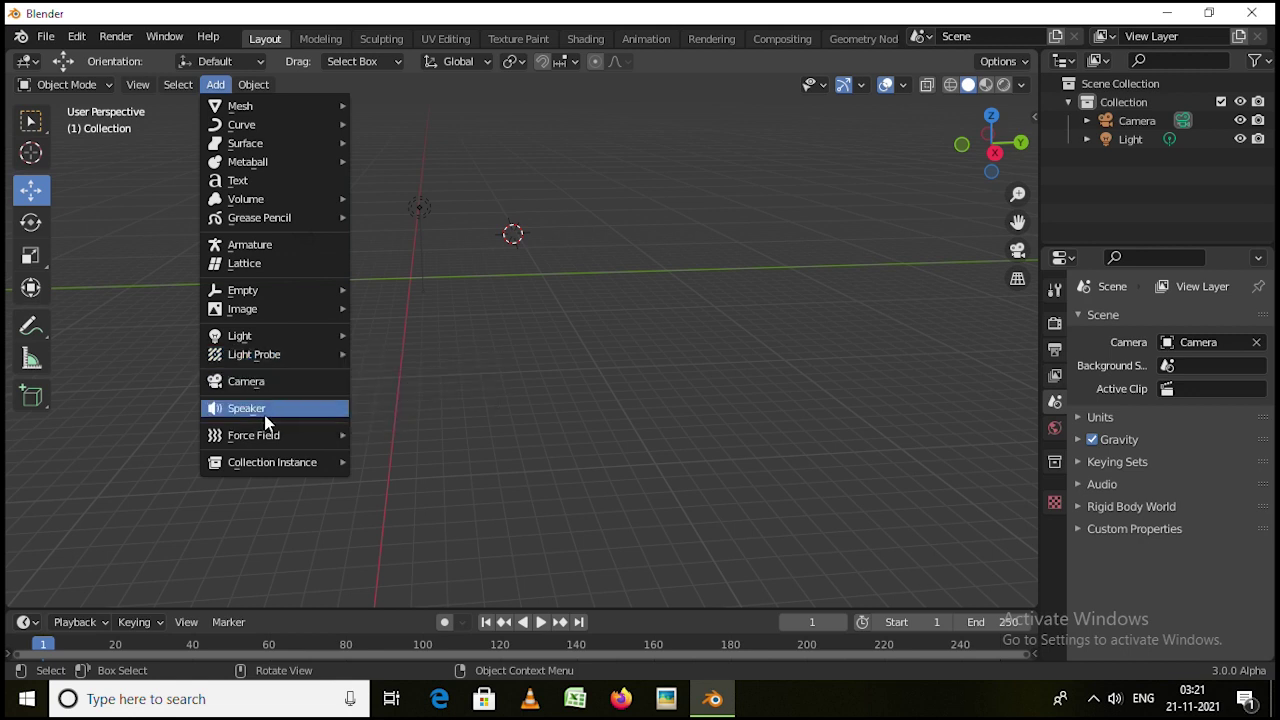
{"action": "mouse_move", "coordinate": [265, 441]}
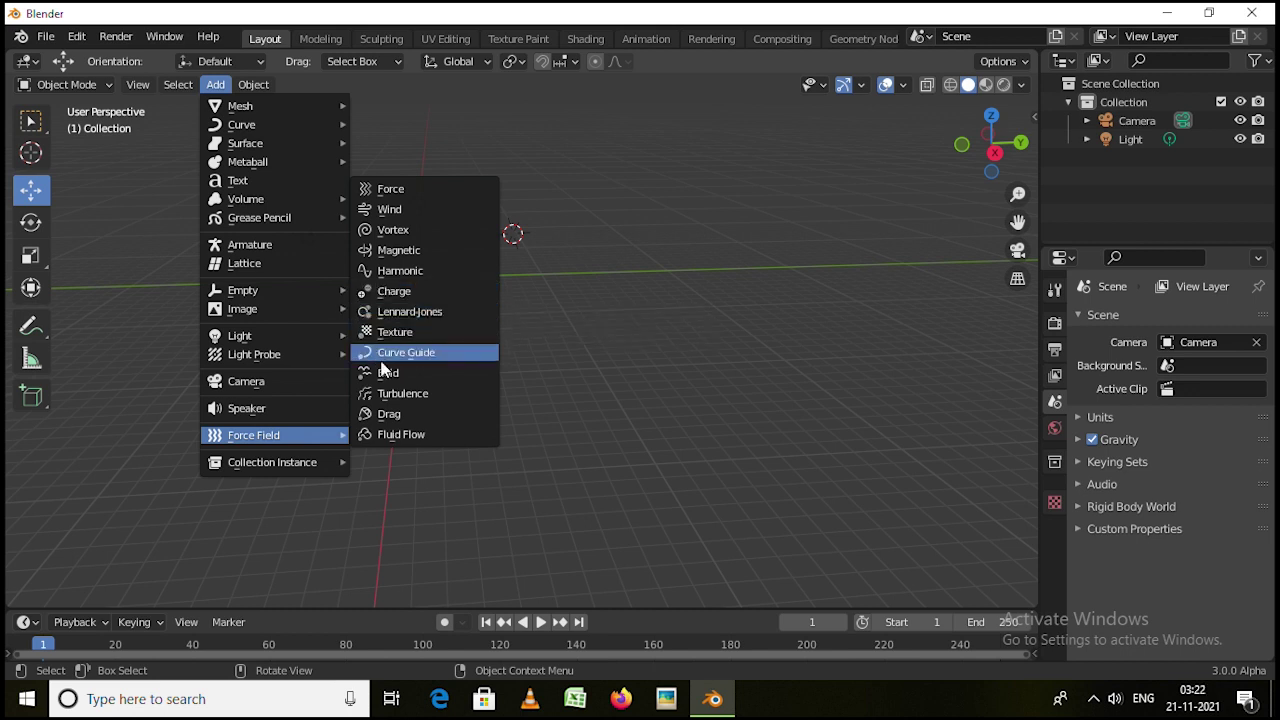
{"action": "mouse_move", "coordinate": [312, 464]}
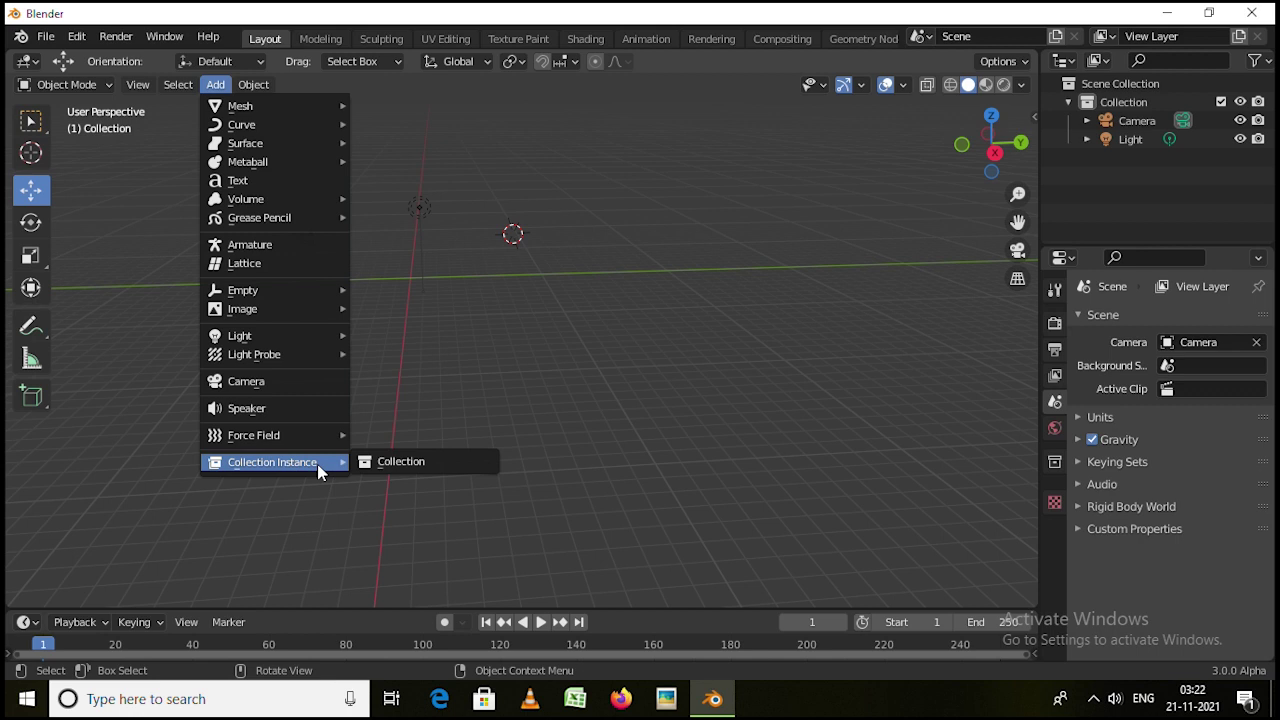
{"action": "left_click", "coordinate": [401, 461]}
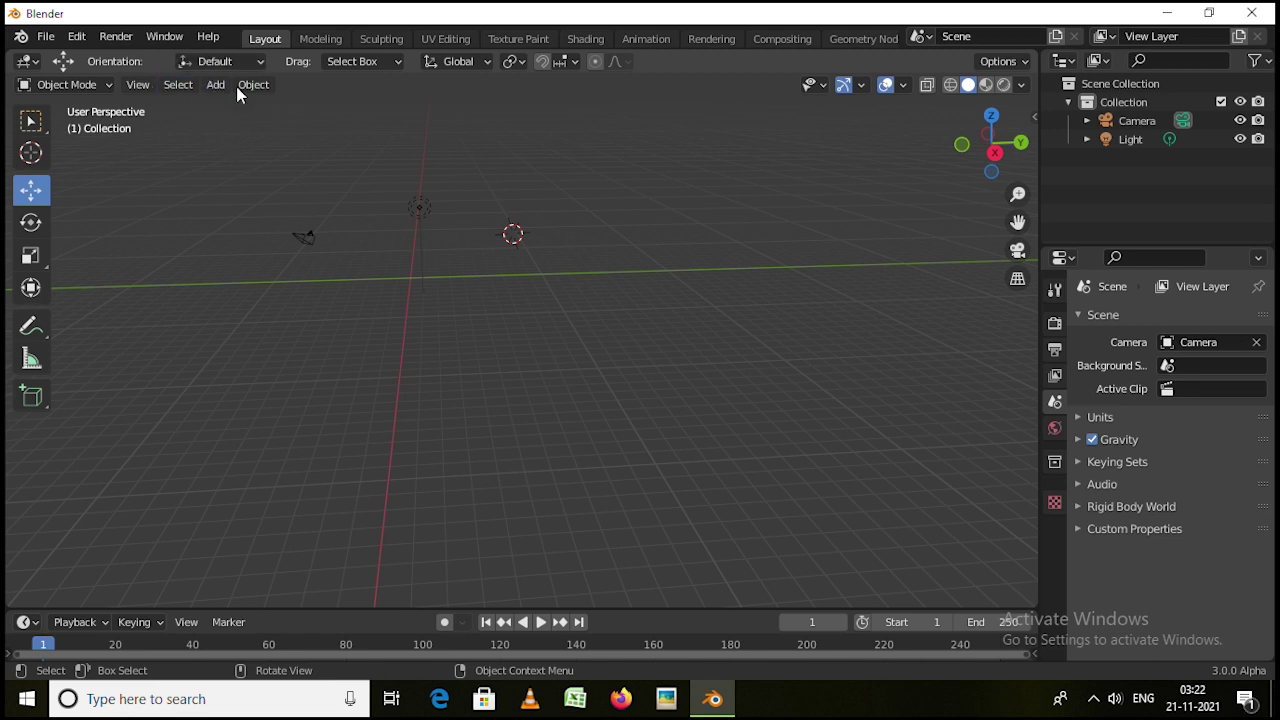
Try to place the 3D cursor by eye at the crossing of the red and green axis lines
{"action": "scroll", "coordinate": [411, 275], "scroll_direction": "up", "scroll_amount": 5}
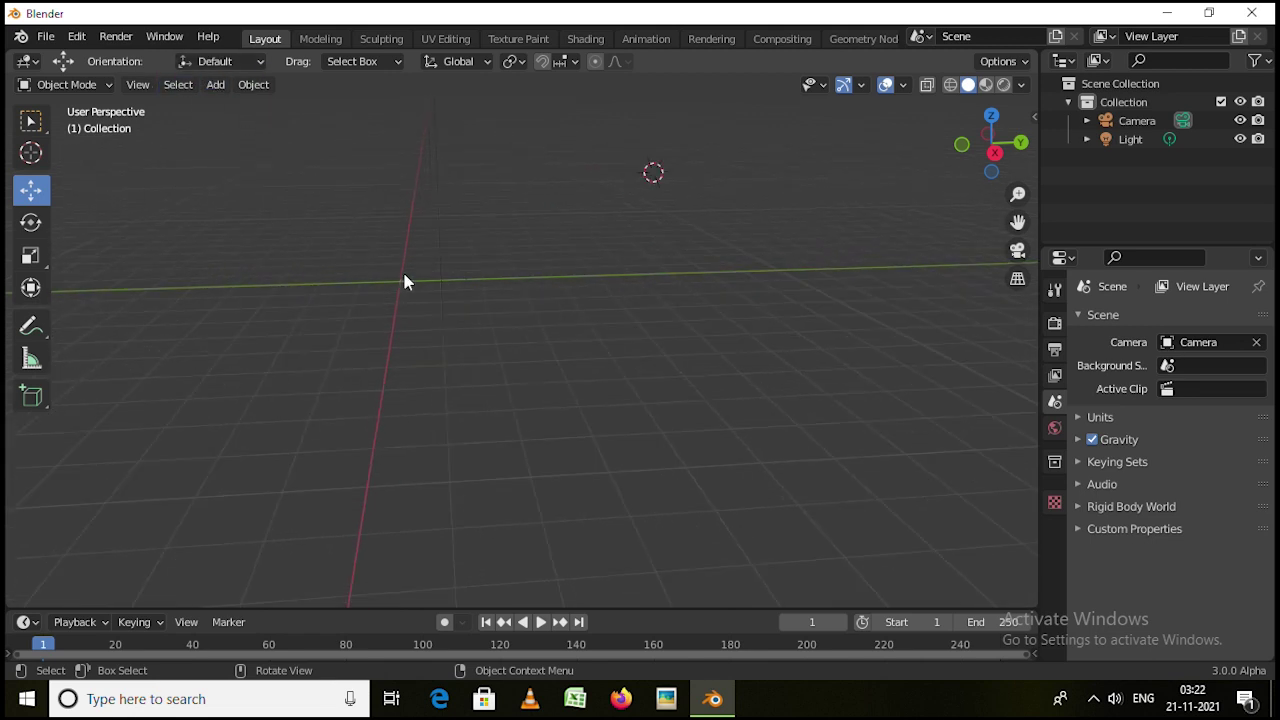
{"action": "middle_click_drag", "start_coordinate": [464, 528], "coordinate": [398, 360]}
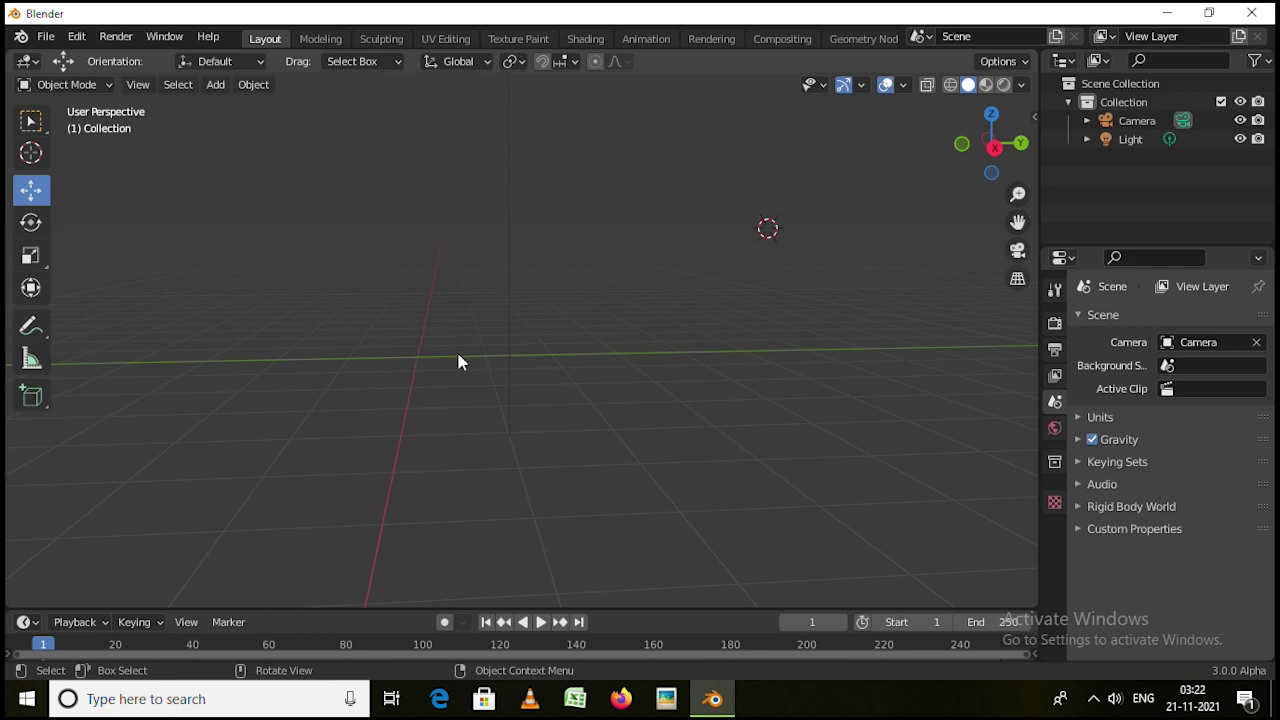
{"action": "scroll", "coordinate": [768, 246], "scroll_direction": "down", "scroll_amount": 3}
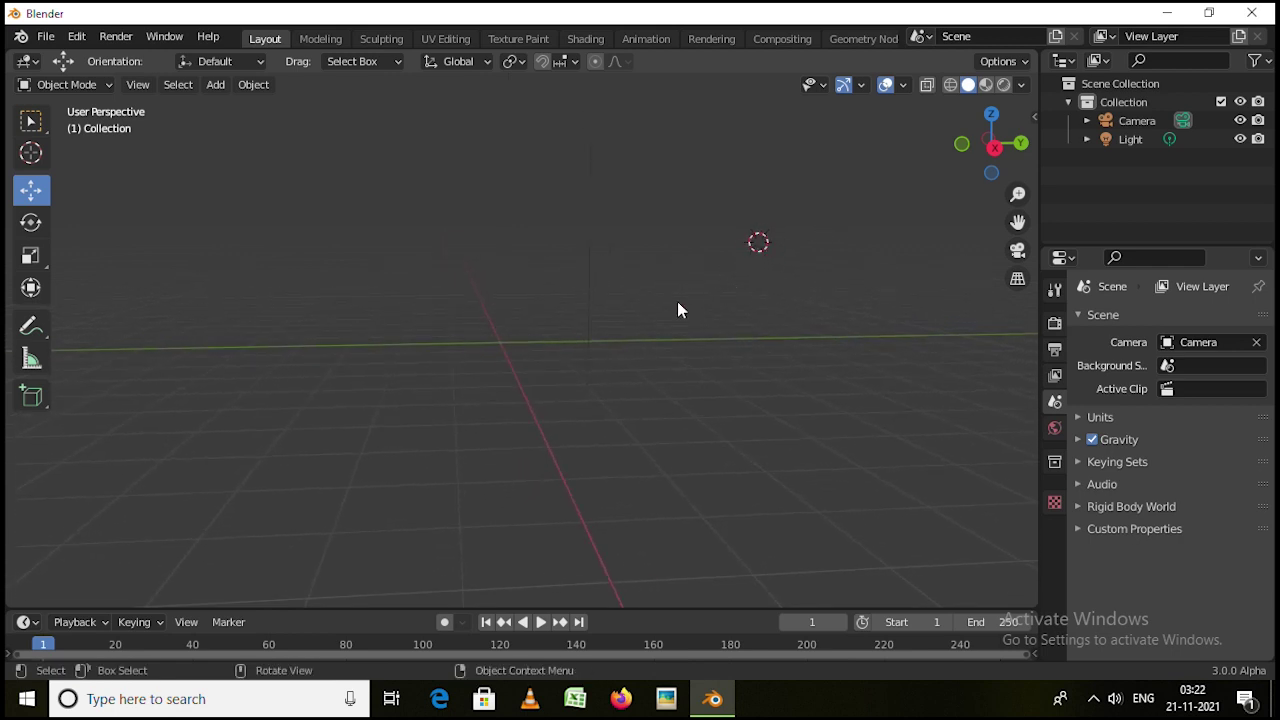
{"action": "right_click", "coordinate": [500, 345], "text": "shift"}
{"action": "middle_click_drag", "start_coordinate": [720, 386], "coordinate": [691, 470]}
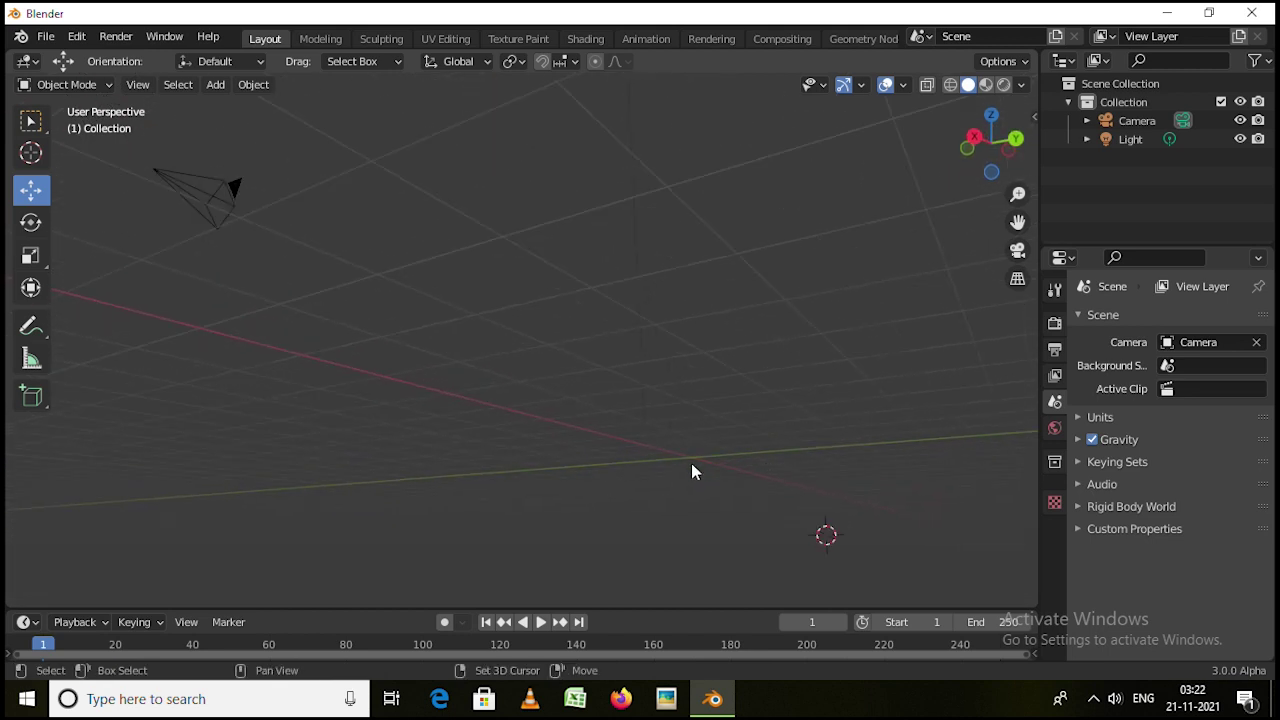
{"action": "right_click", "coordinate": [692, 464], "text": "shift"}
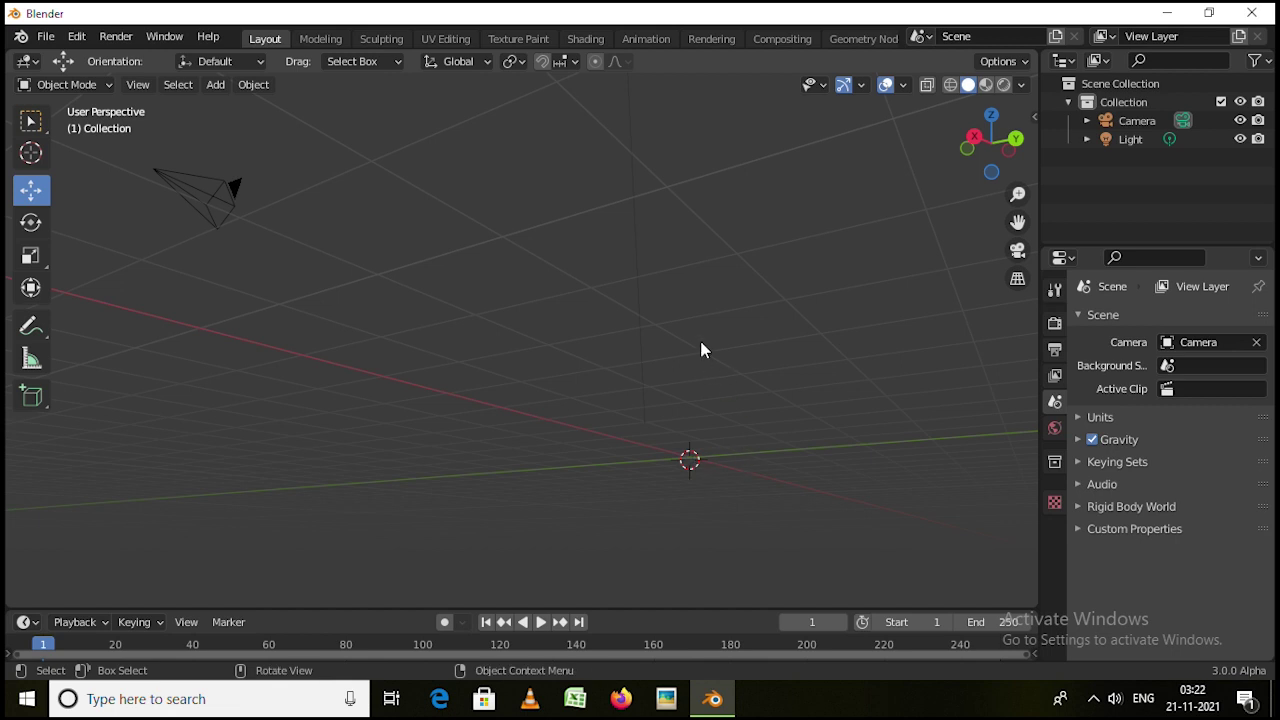
{"action": "middle_click_drag", "start_coordinate": [680, 320], "coordinate": [716, 392]}
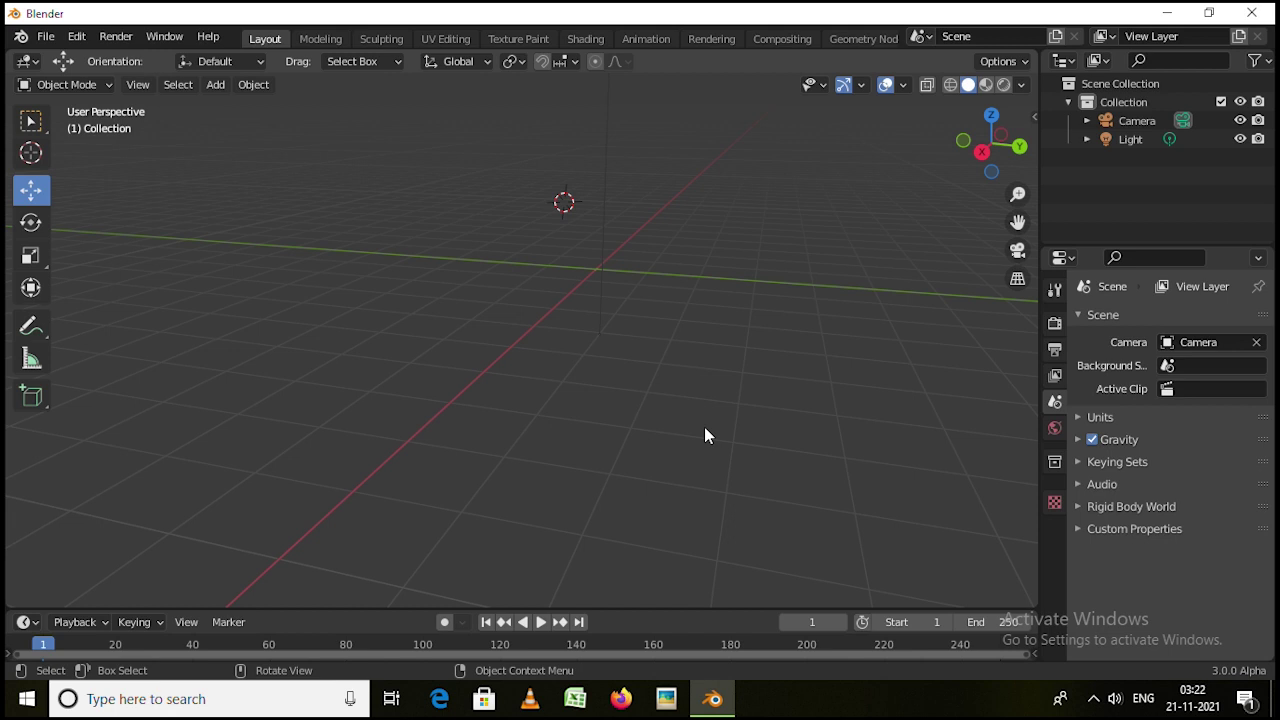
Snap the 3D cursor to the world origin
{"action": "key", "text": "shift+s"}
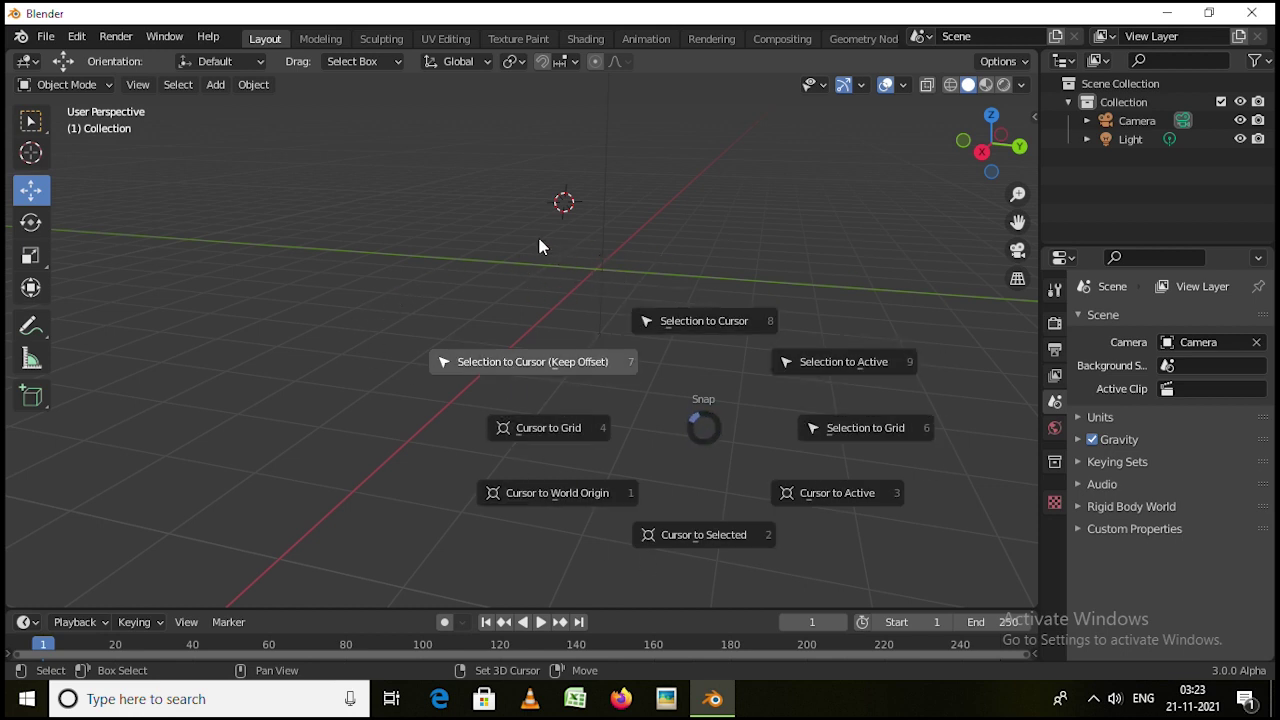
{"action": "left_click", "coordinate": [557, 500]}
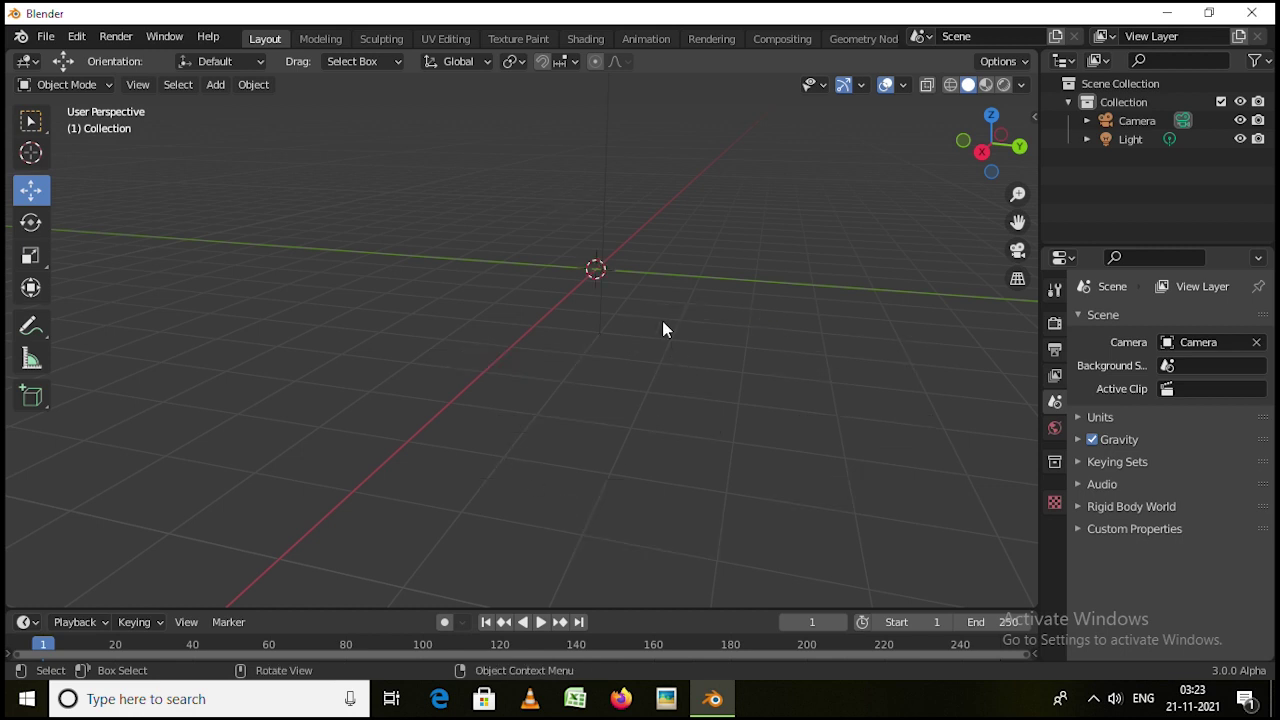
{"action": "scroll", "coordinate": [597, 280], "scroll_direction": "up", "scroll_amount": 1}
{"action": "middle_click_drag", "start_coordinate": [632, 318], "coordinate": [612, 300]}
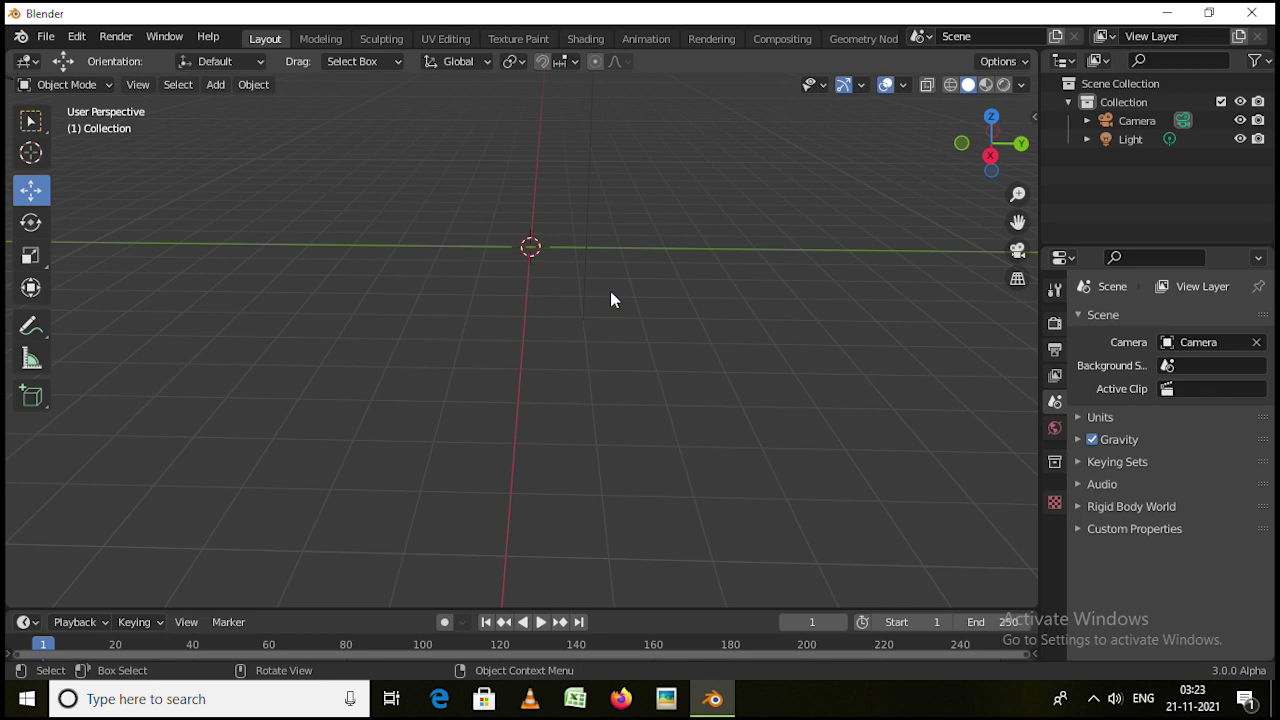
Add a cube mesh at the 3D cursor and raise it about 1.01 m along the Z axis
{"action": "key", "text": "shift+a"}
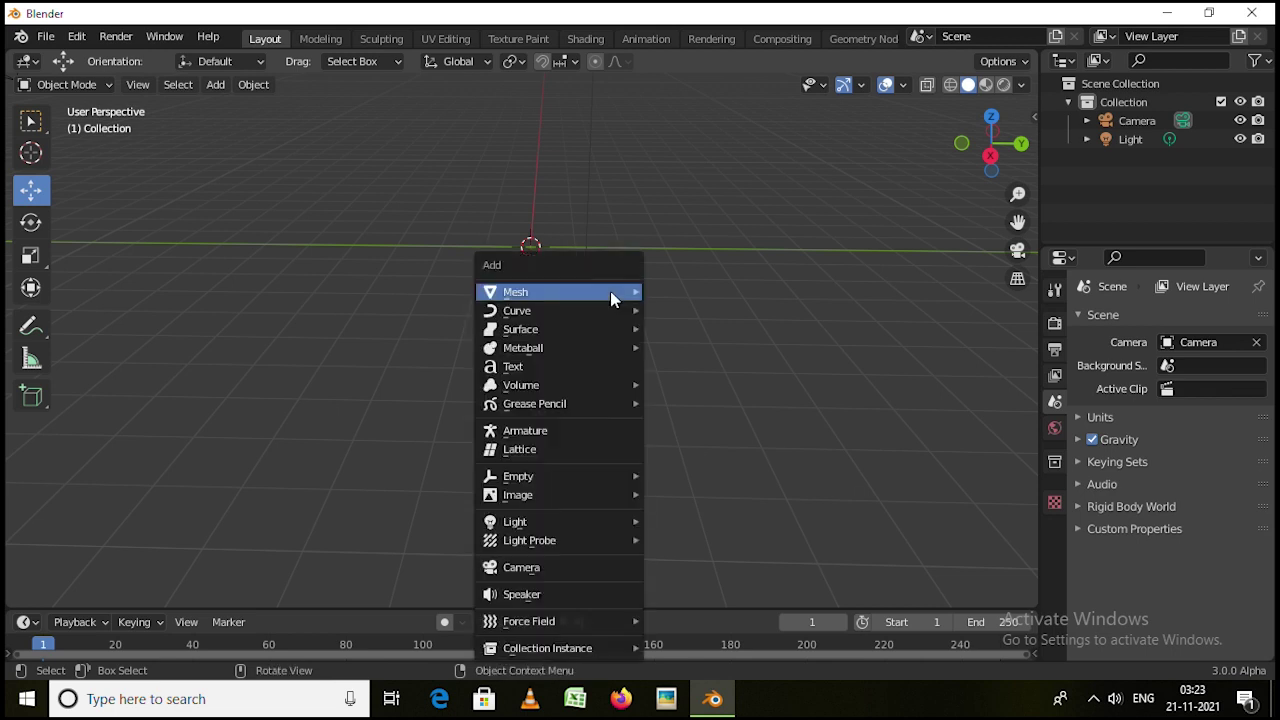
{"action": "mouse_move", "coordinate": [612, 294]}
{"action": "left_click", "coordinate": [688, 310]}
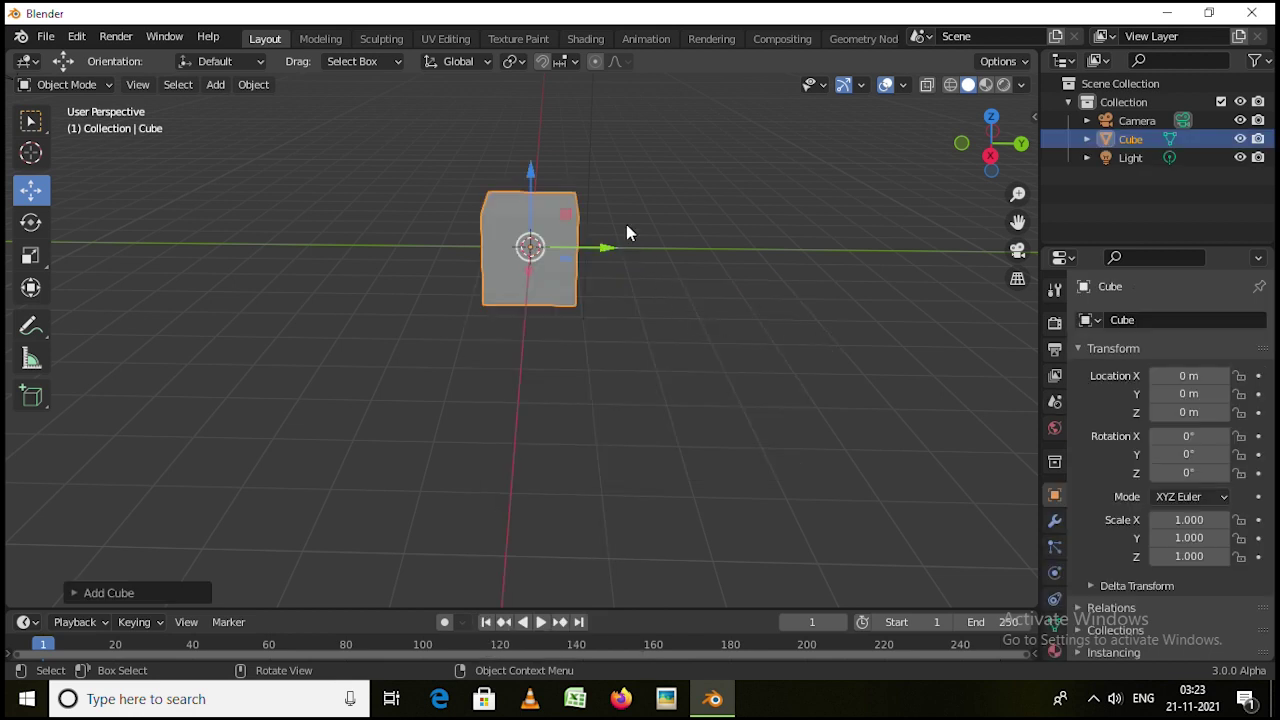
{"action": "left_click_drag", "start_coordinate": [531, 172], "coordinate": [543, 124]}
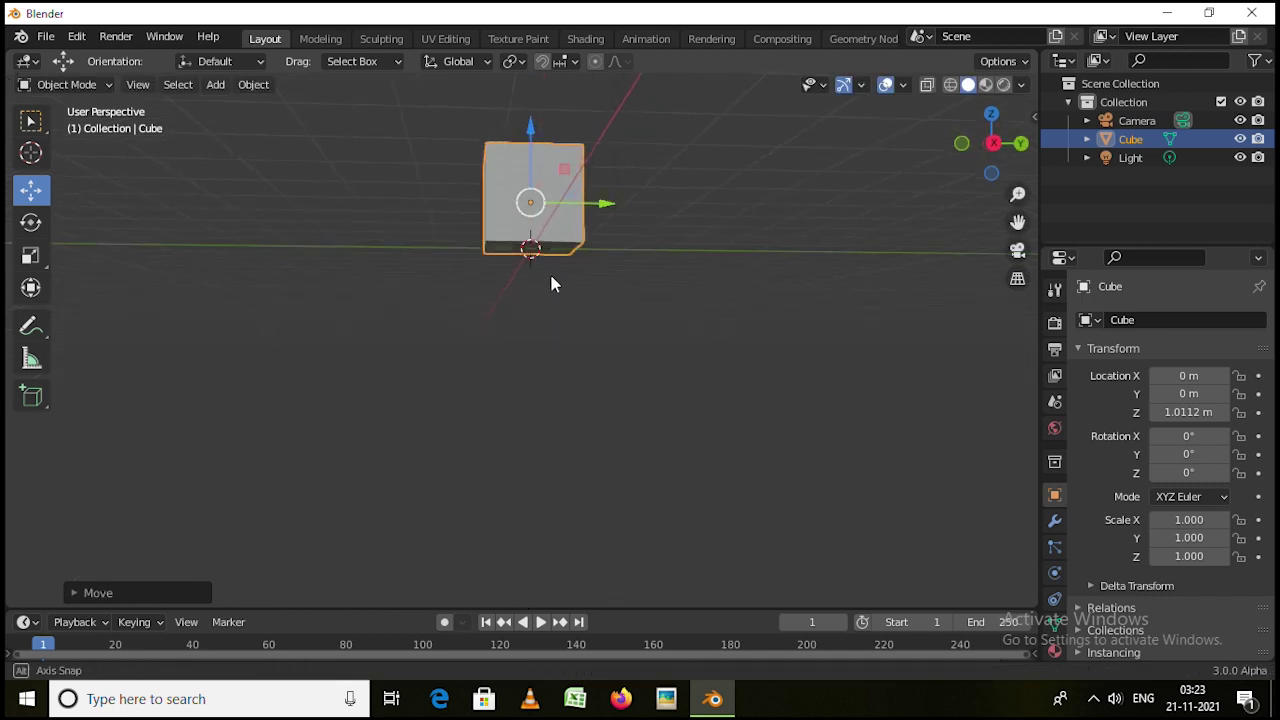
{"action": "middle_click_drag", "start_coordinate": [551, 284], "coordinate": [601, 324]}
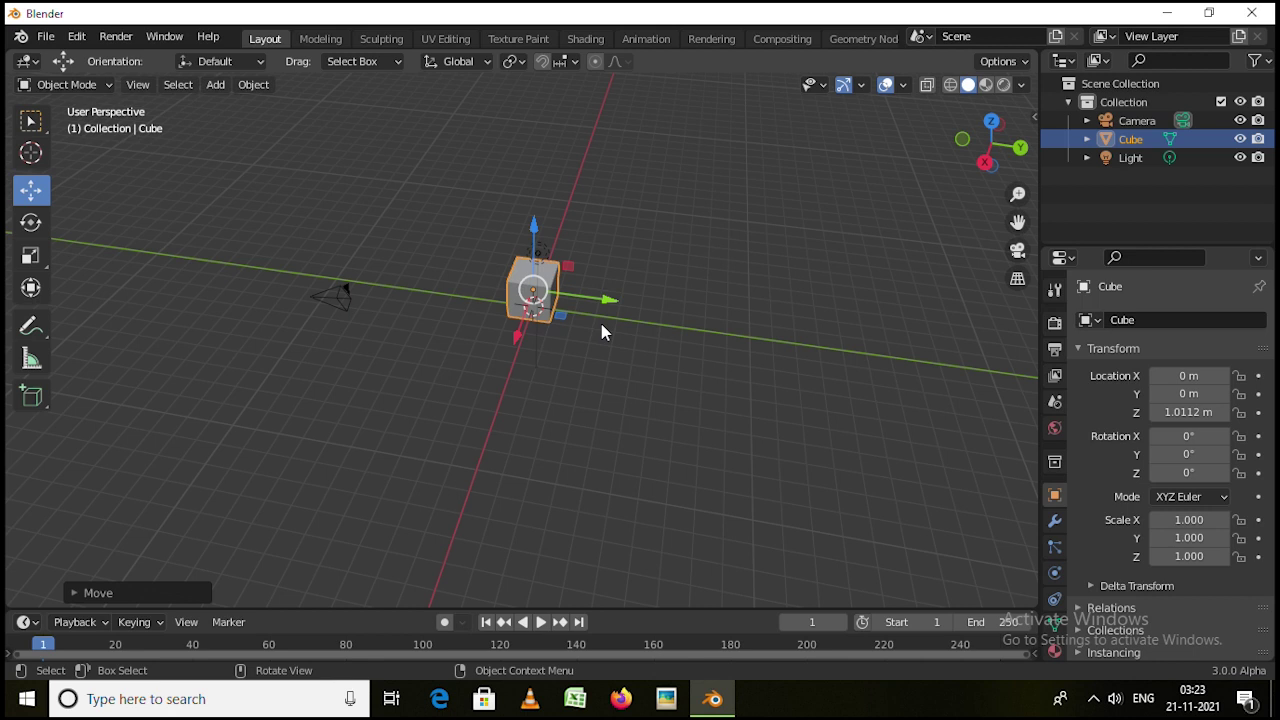
View the cube from the front, right and top, switching the right view from orthographic to perspective
{"action": "key", "text": "KP_1"}
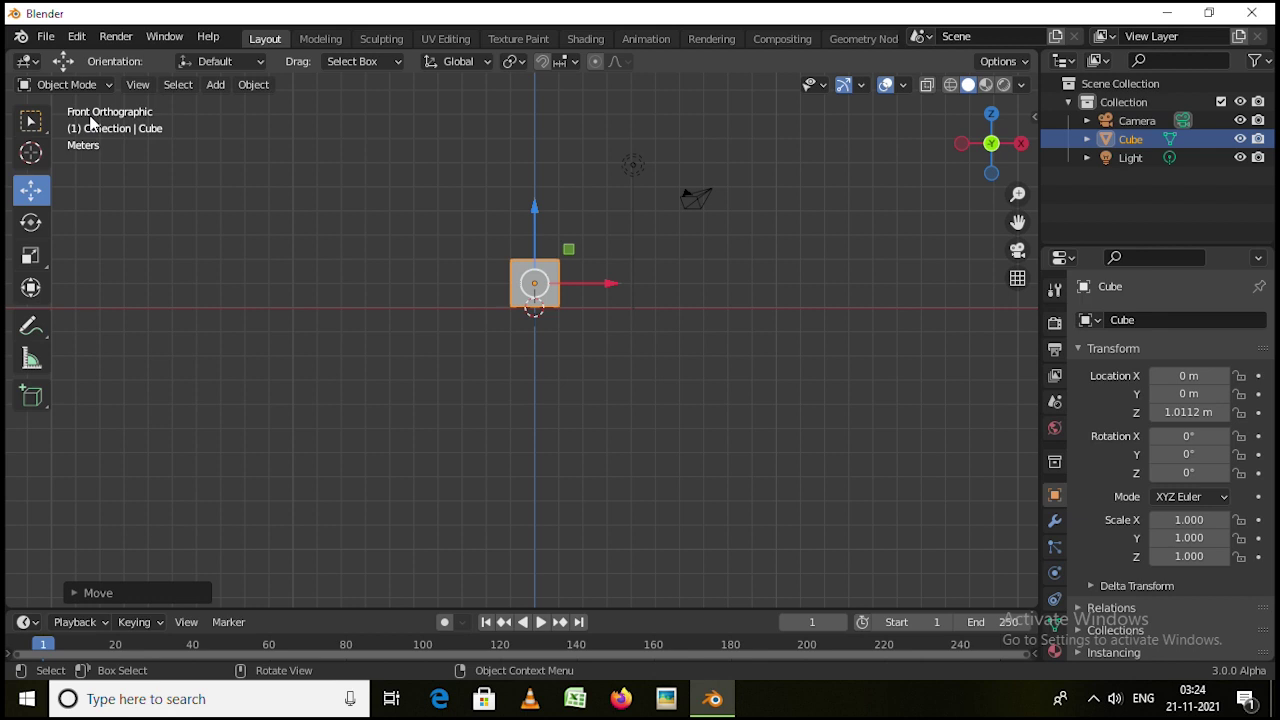
{"action": "key", "text": "KP_3"}
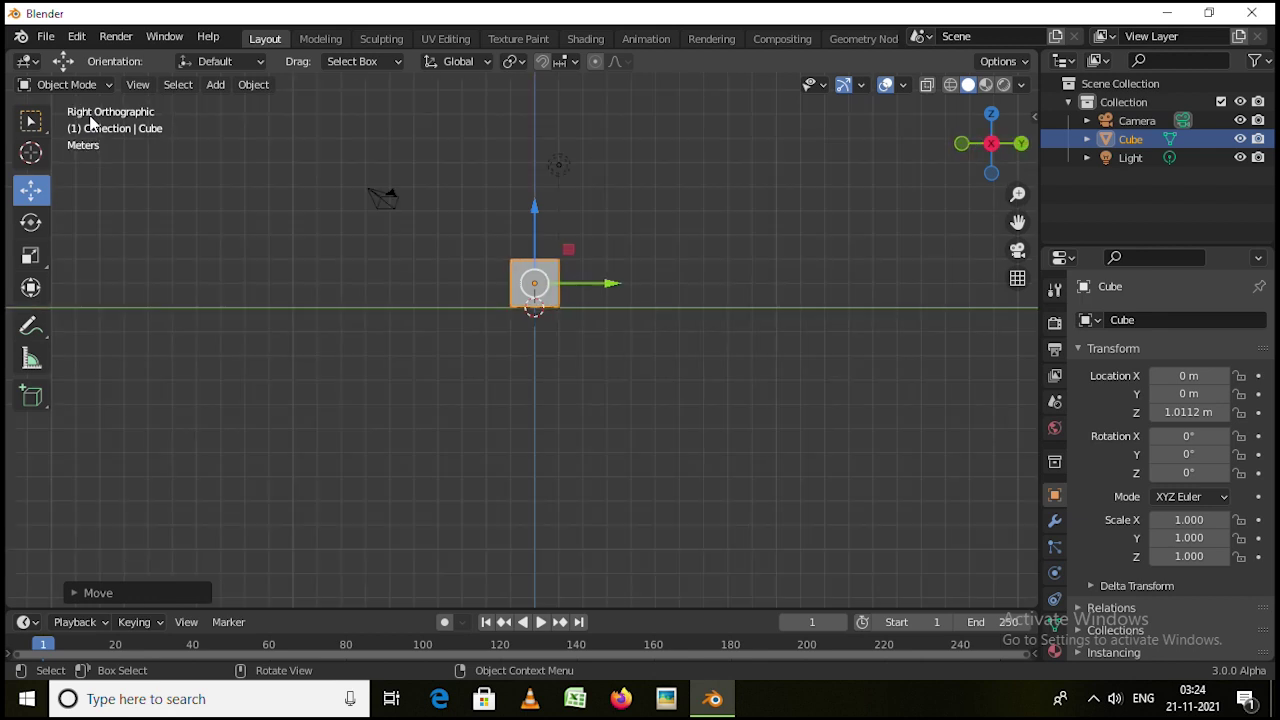
{"action": "key", "text": "KP_5"}
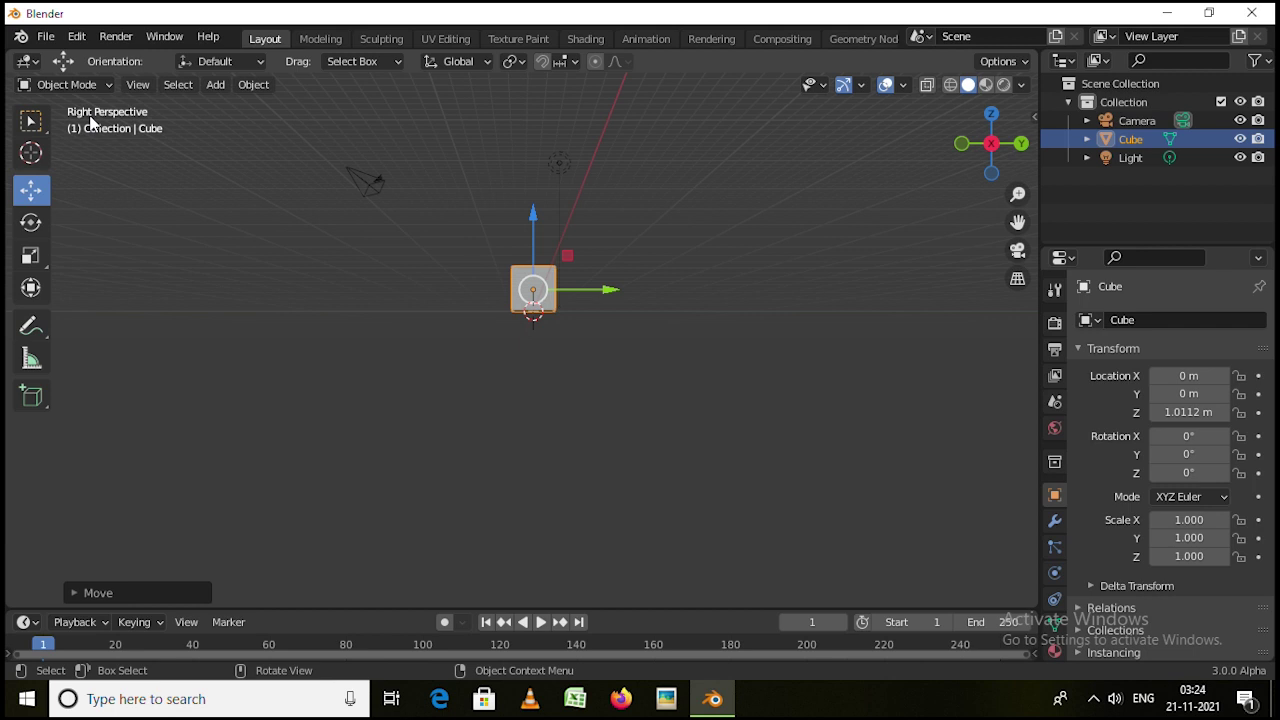
{"action": "key", "text": "KP_7"}
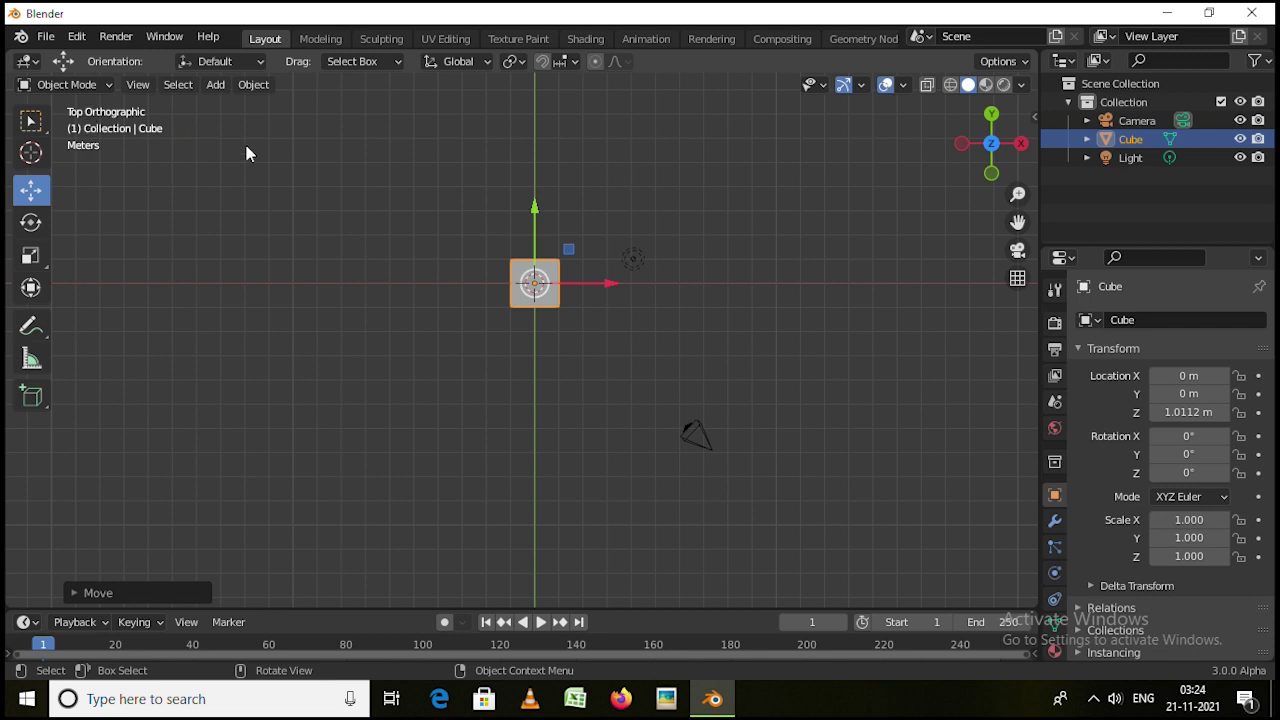
Bring the cube into a close perspective view and review the available object interaction modes
{"action": "middle_click_drag", "start_coordinate": [566, 306], "coordinate": [663, 280]}
{"action": "scroll", "coordinate": [506, 286], "scroll_direction": "up", "scroll_amount": 6}
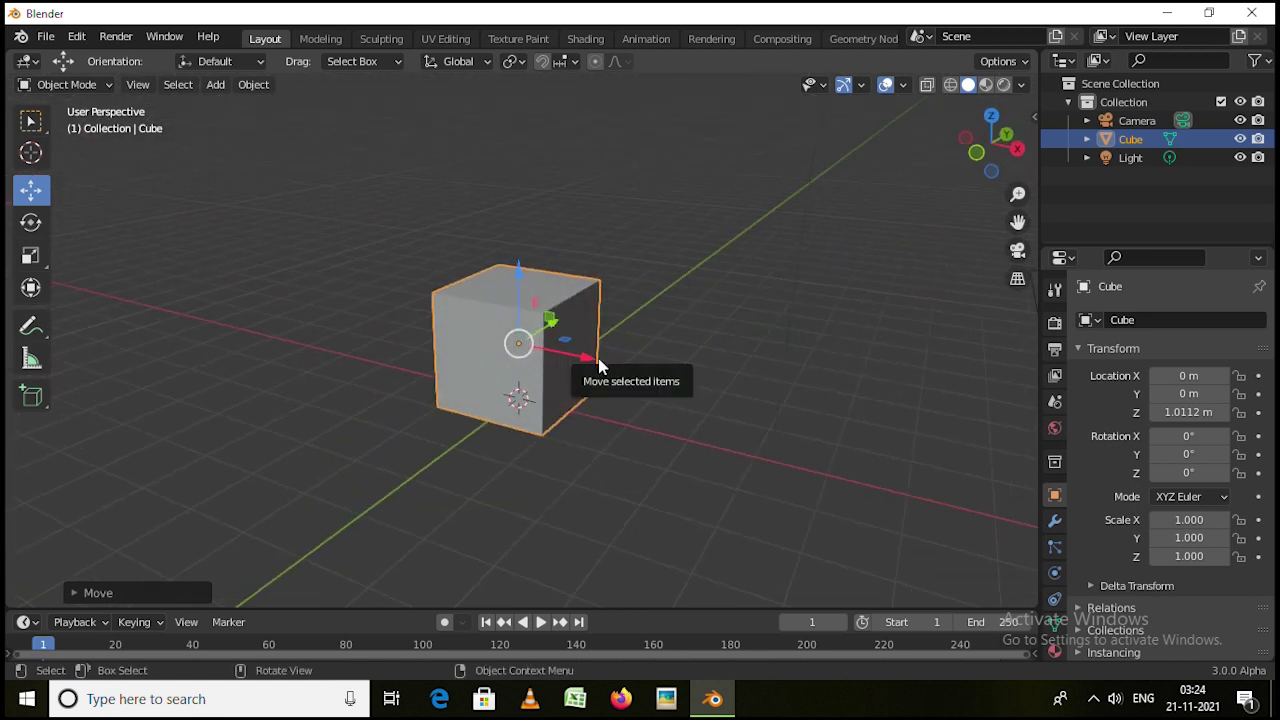
{"action": "scroll", "coordinate": [555, 318], "scroll_direction": "up", "scroll_amount": 2}
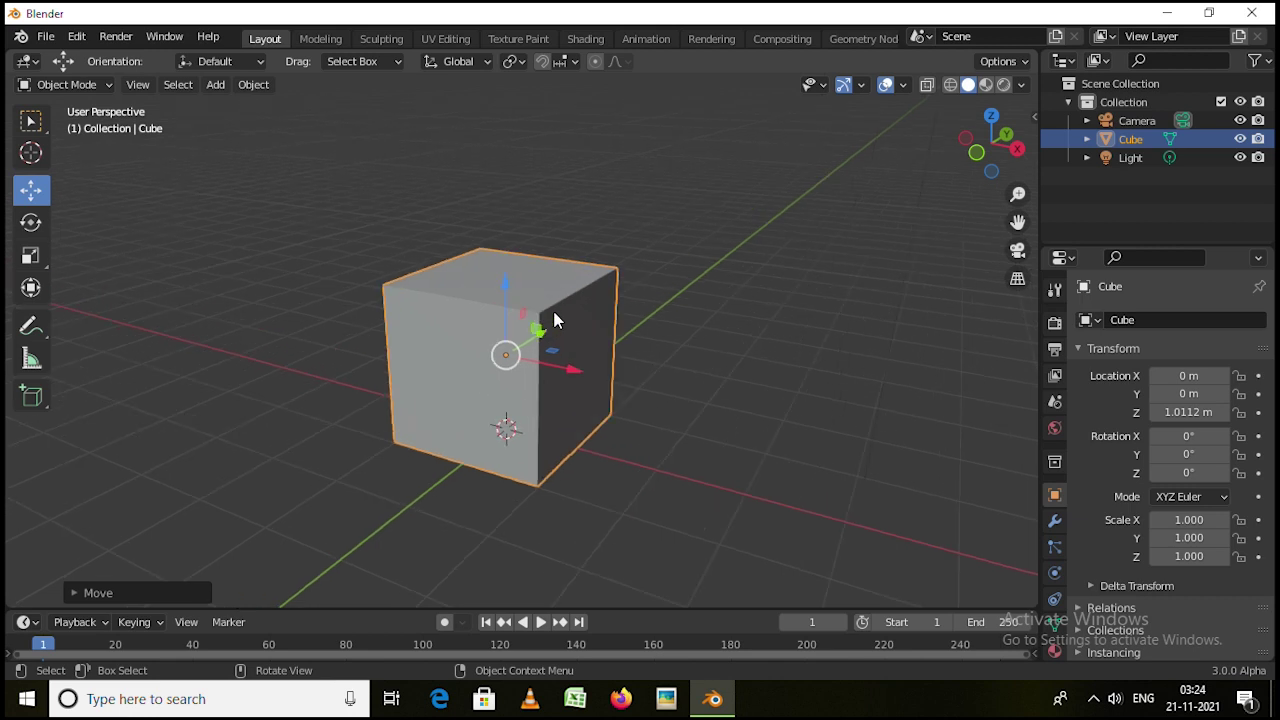
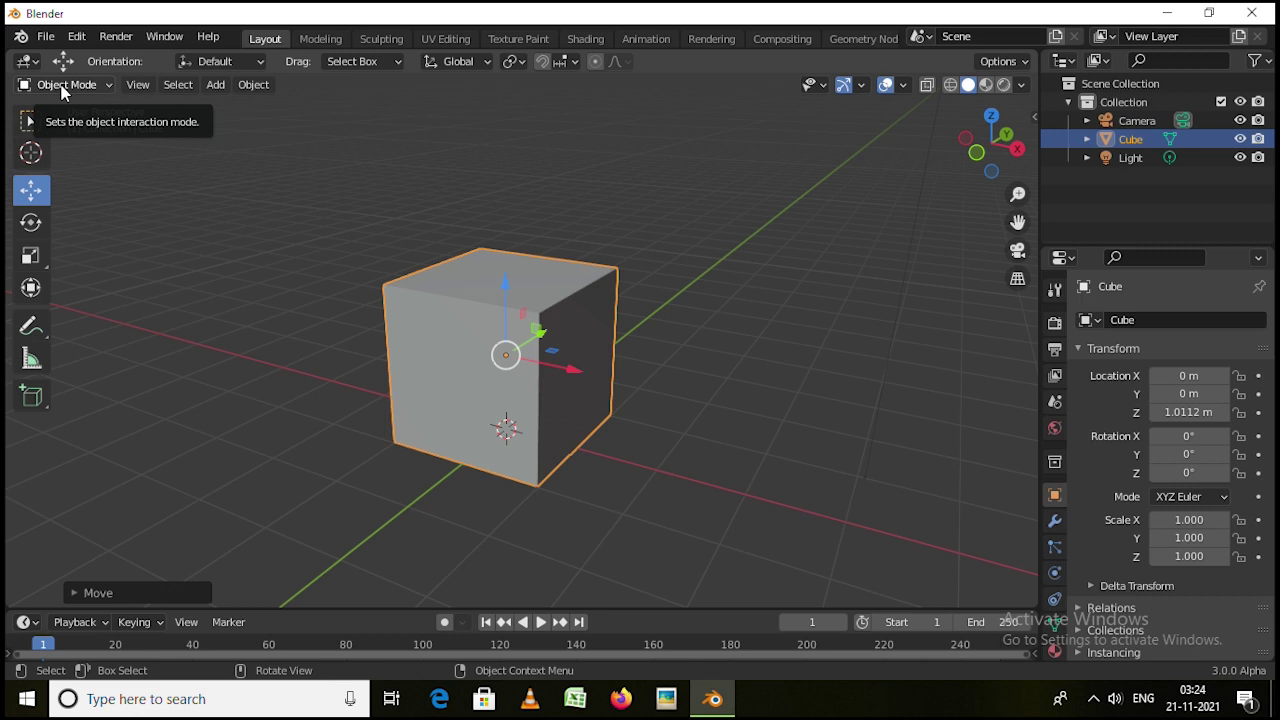
{"action": "left_click", "coordinate": [62, 88]}
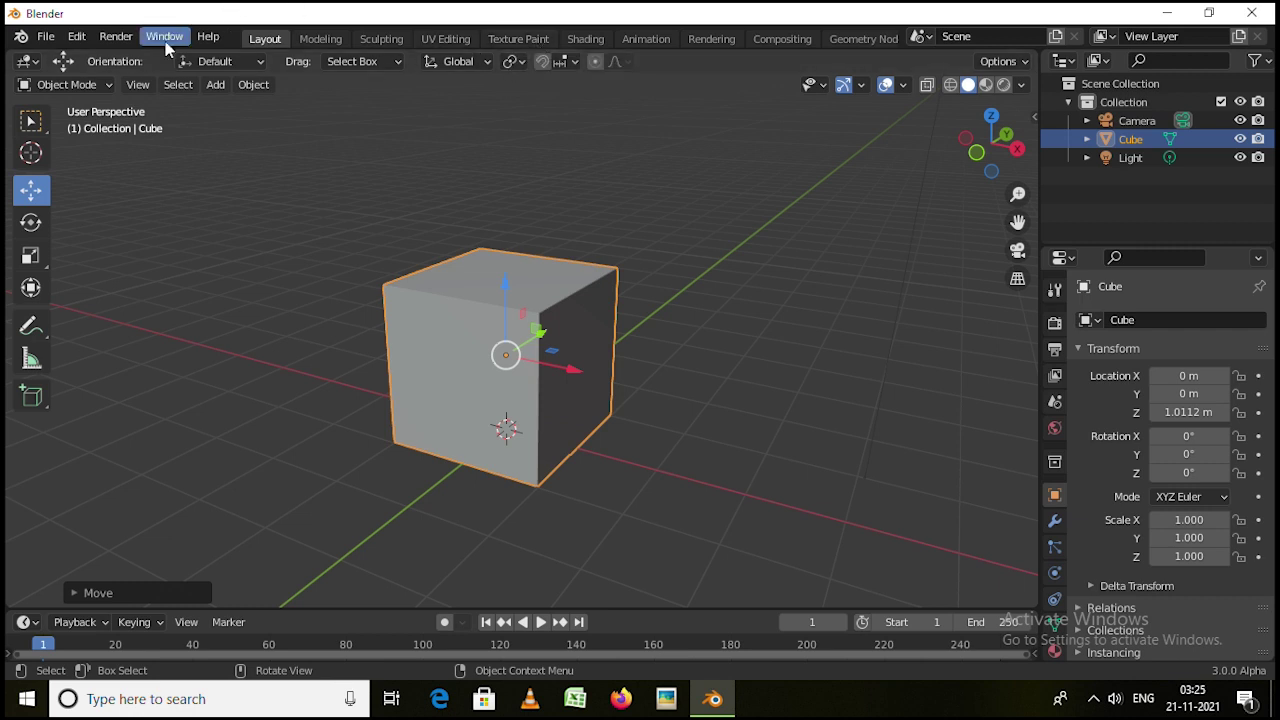
Switch the cube from Object Mode to Edit Mode and look through the available mesh editing tools
{"action": "left_click", "coordinate": [97, 85]}
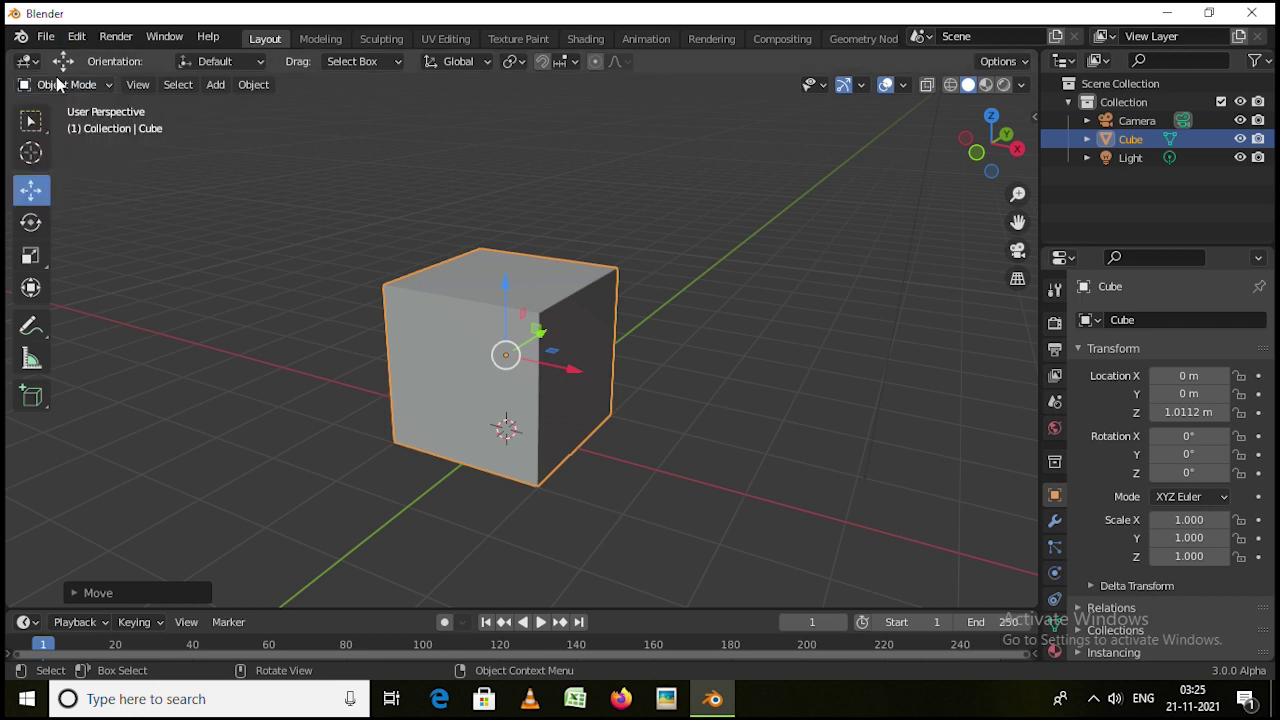
{"action": "left_click", "coordinate": [66, 82]}
{"action": "left_click", "coordinate": [62, 127]}
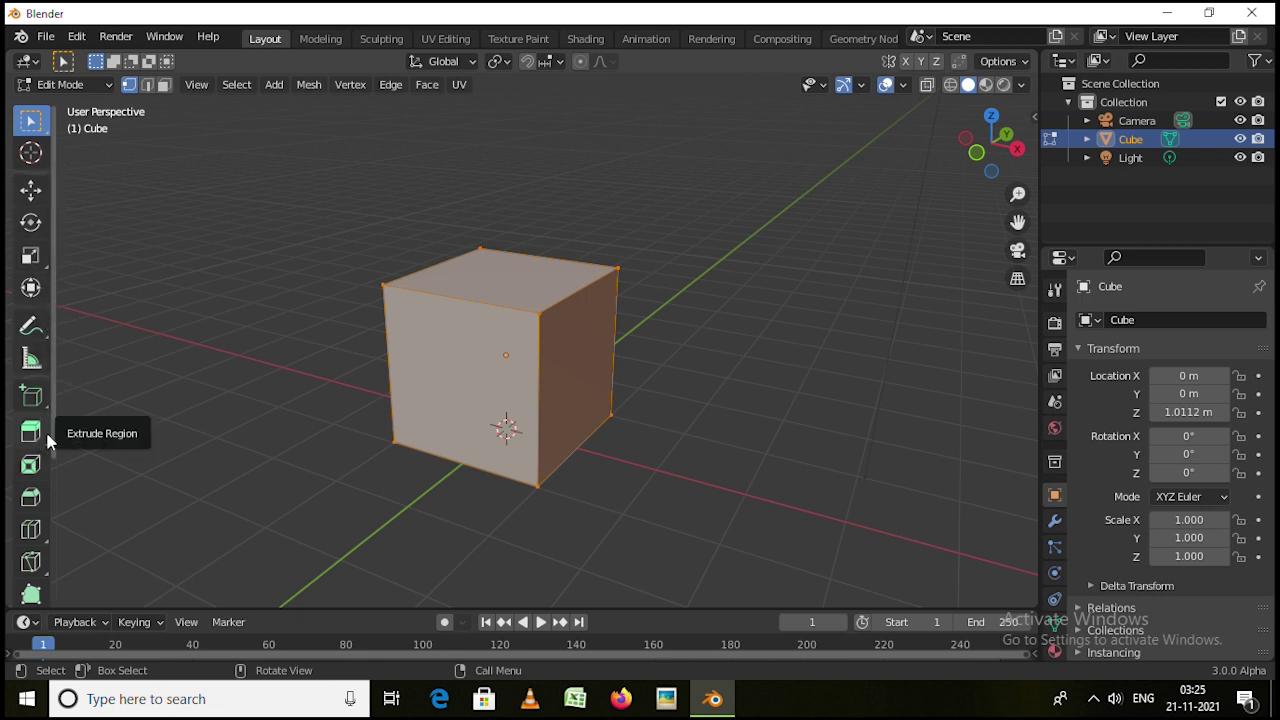
{"action": "scroll", "coordinate": [55, 421], "scroll_direction": "down", "scroll_amount": 1}
{"action": "scroll", "coordinate": [55, 421], "scroll_direction": "down", "scroll_amount": 5}
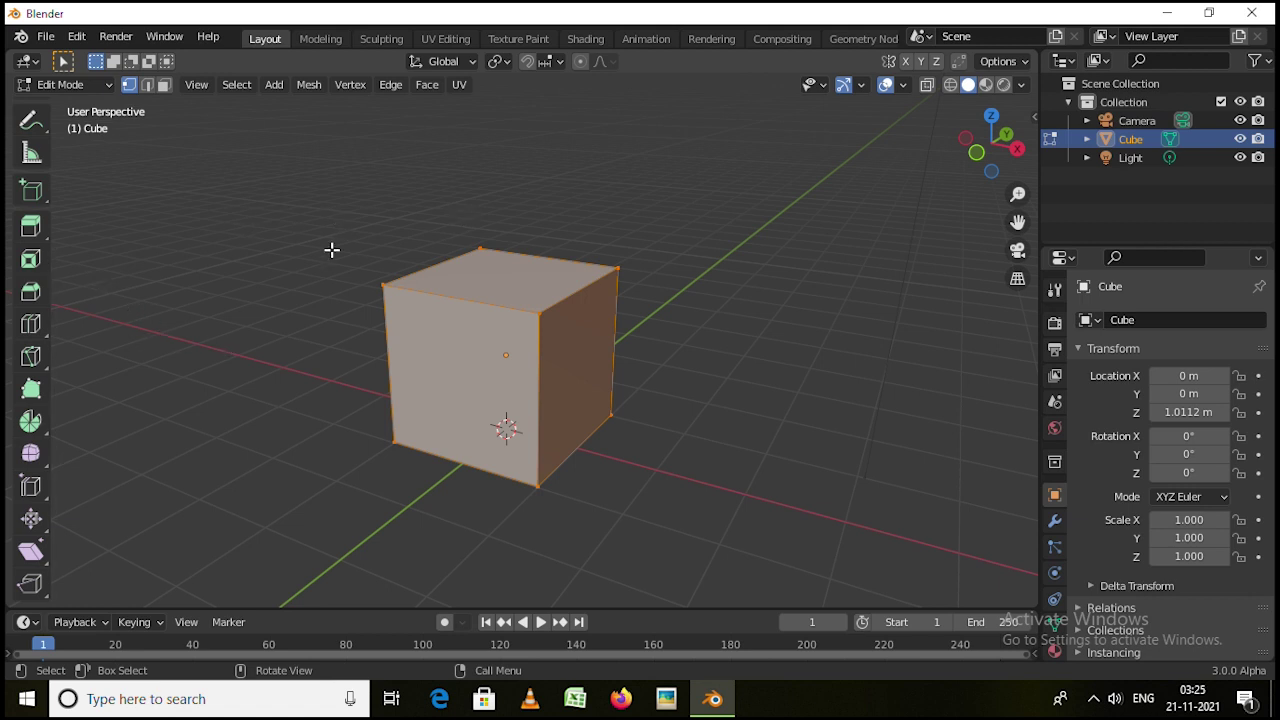
{"action": "scroll", "coordinate": [30, 275], "scroll_direction": "up", "scroll_amount": 5}
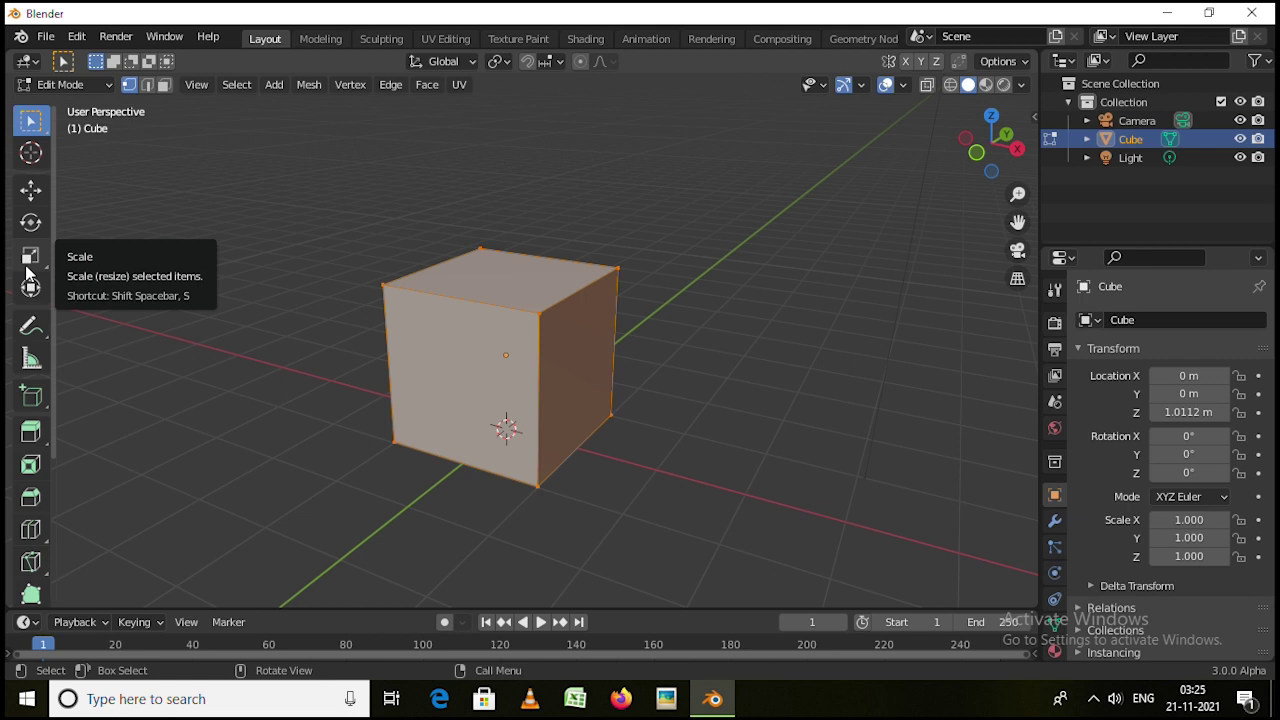
Switch the cube to Sculpt Mode and look through the full set of sculpting brushes and tools
{"action": "left_click", "coordinate": [78, 88]}
{"action": "left_click", "coordinate": [78, 147]}
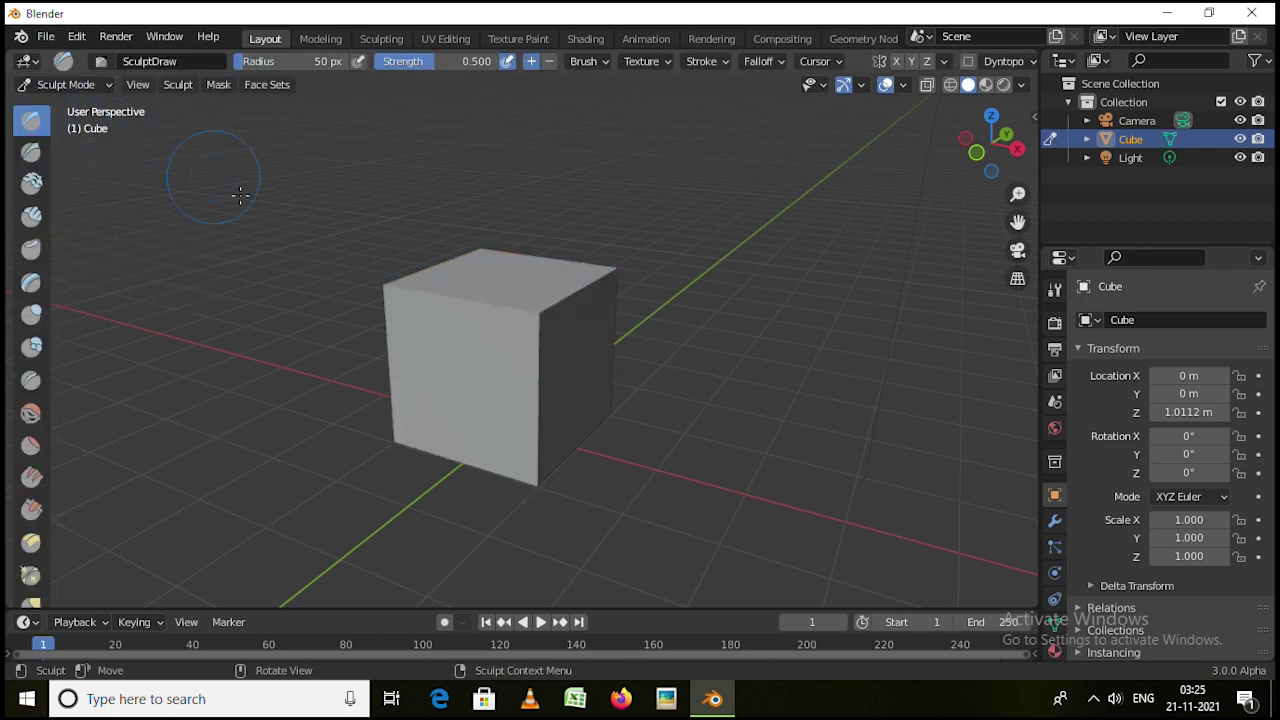
{"action": "scroll", "coordinate": [30, 280], "scroll_direction": "down", "scroll_amount": 4}
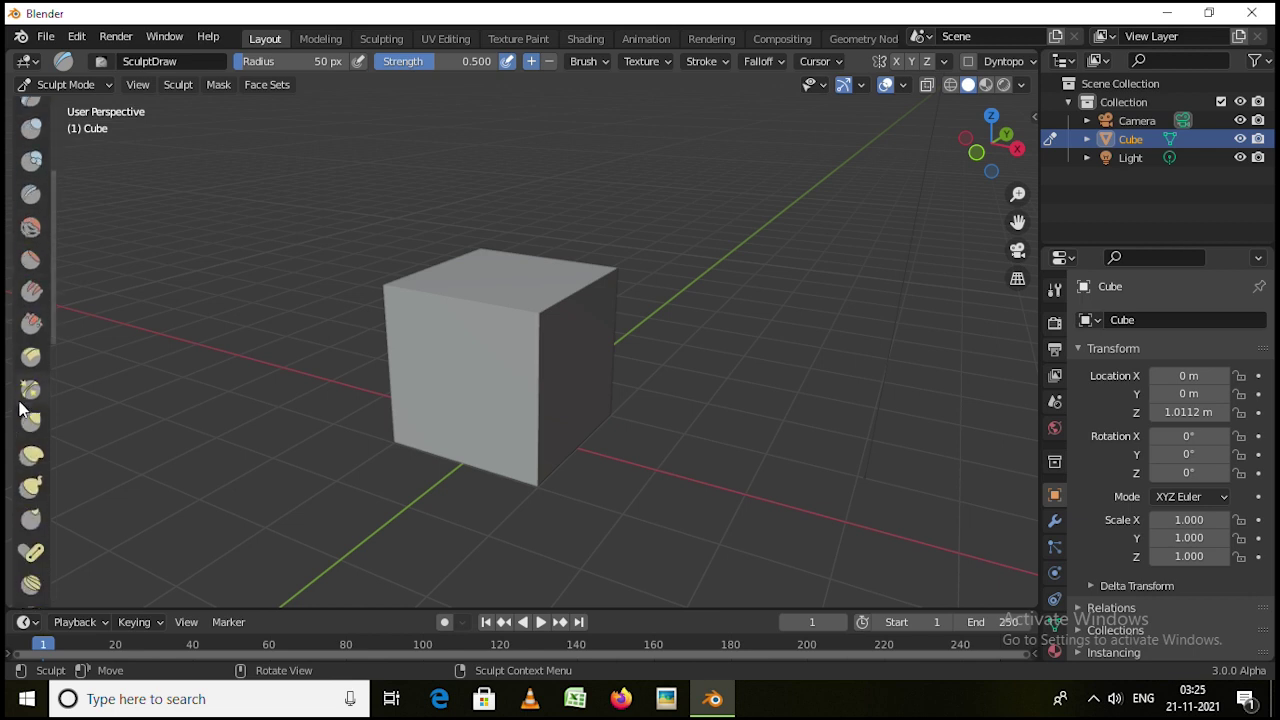
{"action": "scroll", "coordinate": [28, 420], "scroll_direction": "down", "scroll_amount": 4}
{"action": "scroll", "coordinate": [29, 420], "scroll_direction": "down", "scroll_amount": 5}
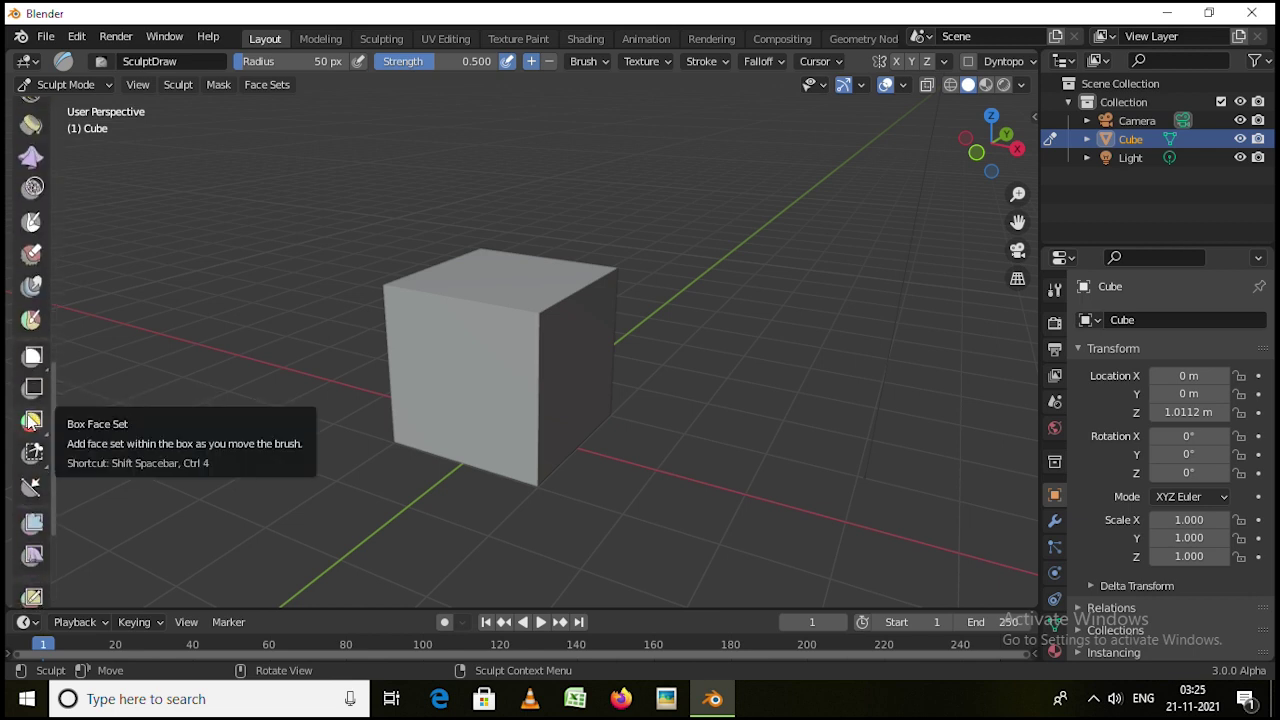
{"action": "scroll", "coordinate": [30, 422], "scroll_direction": "down", "scroll_amount": 5}
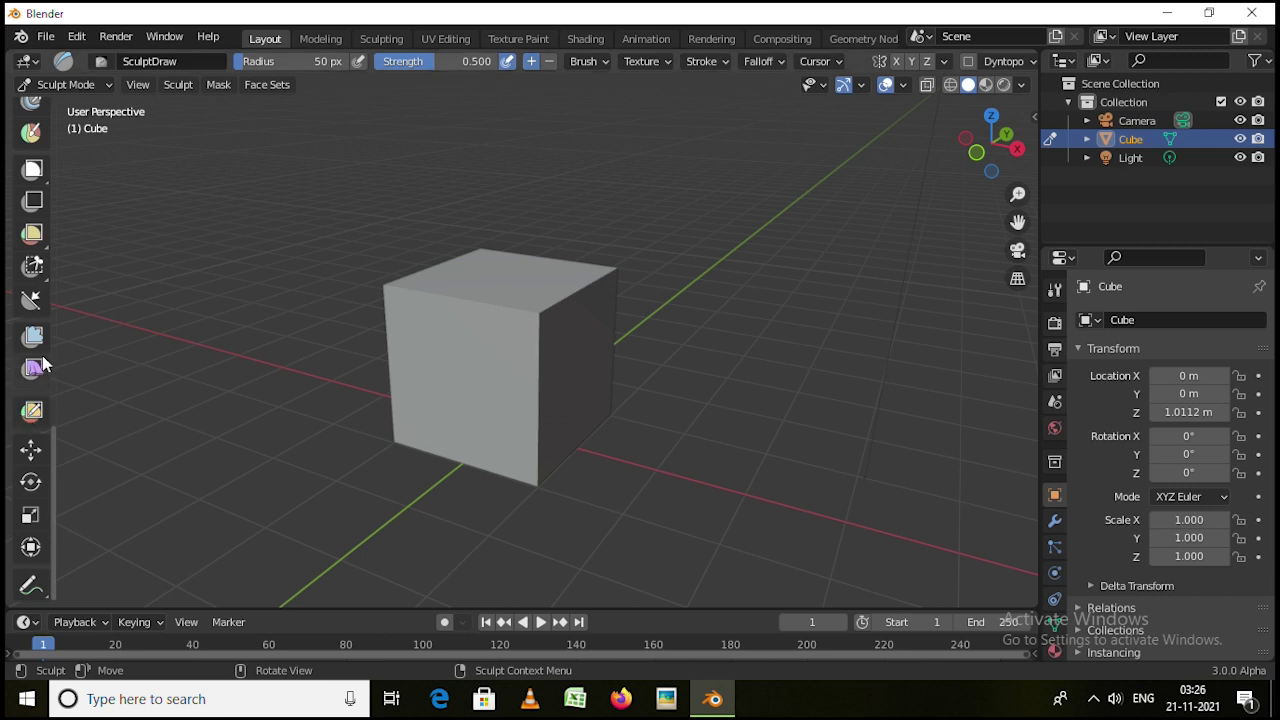
{"action": "scroll", "coordinate": [33, 360], "scroll_direction": "up", "scroll_amount": 4}
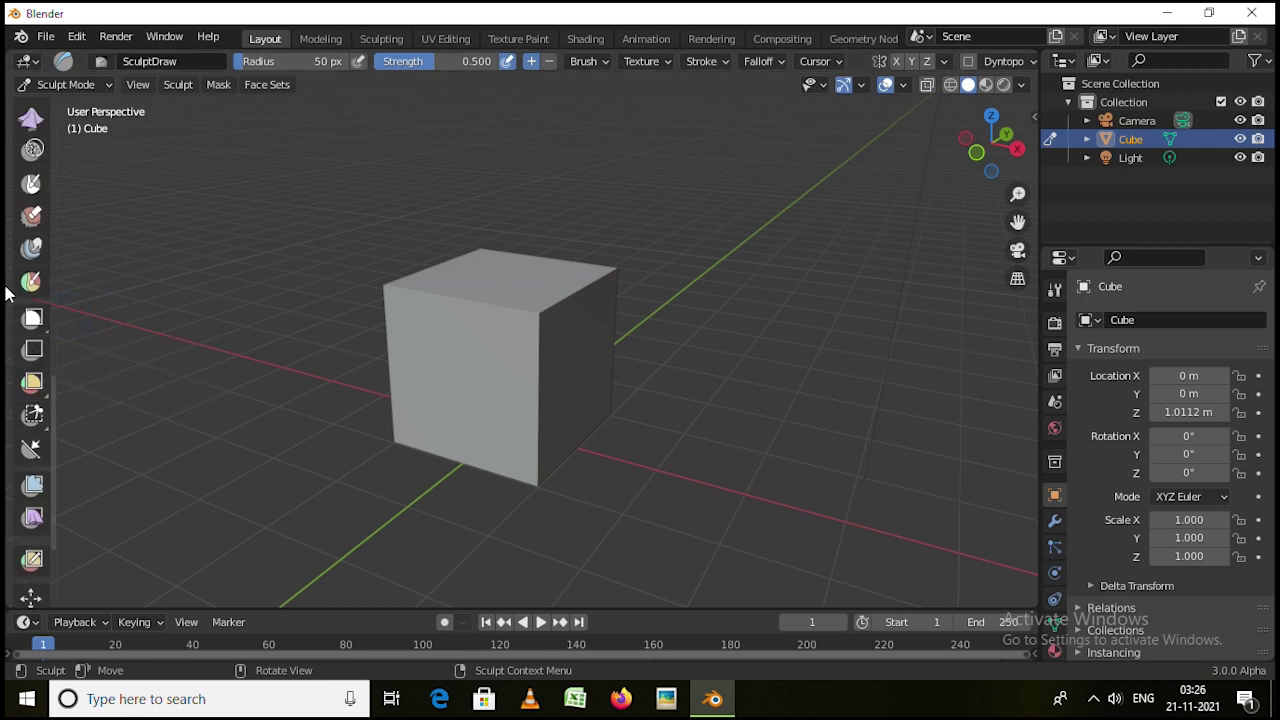
{"action": "scroll", "coordinate": [33, 290], "scroll_direction": "up", "scroll_amount": 8}
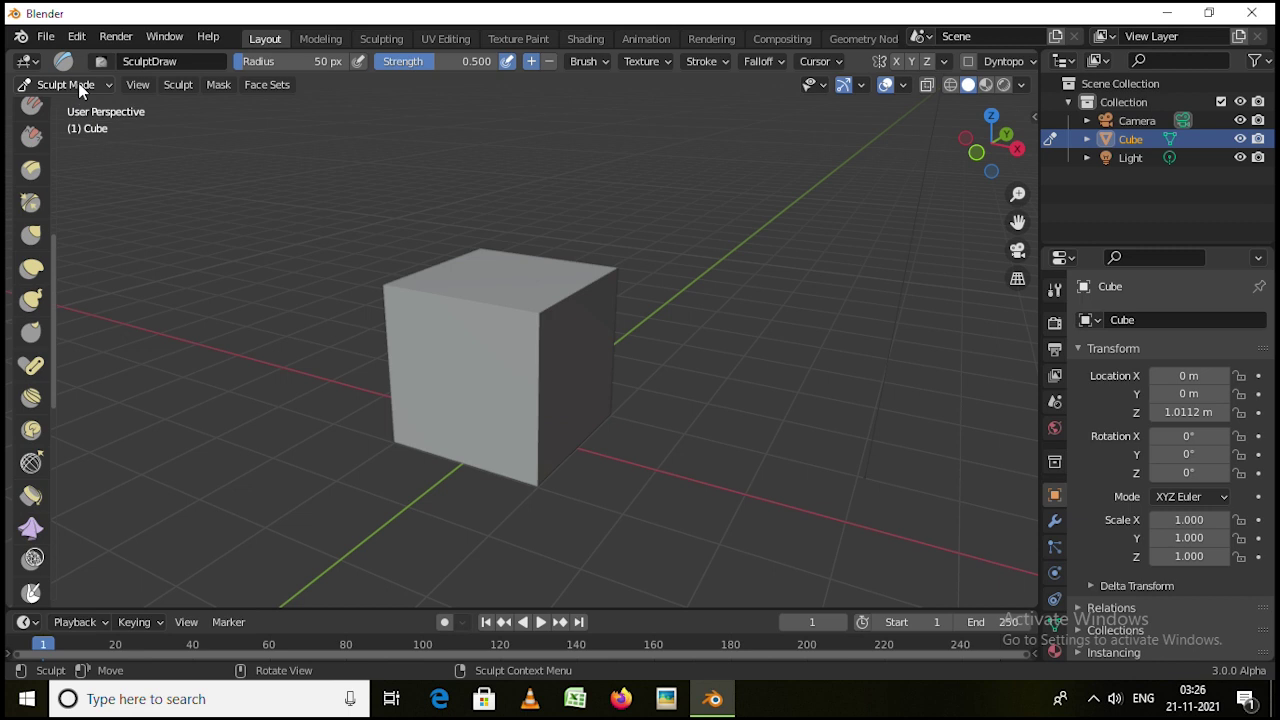
View the cube's Vertex Paint tools, then return it to Object Mode
{"action": "left_click", "coordinate": [78, 84]}
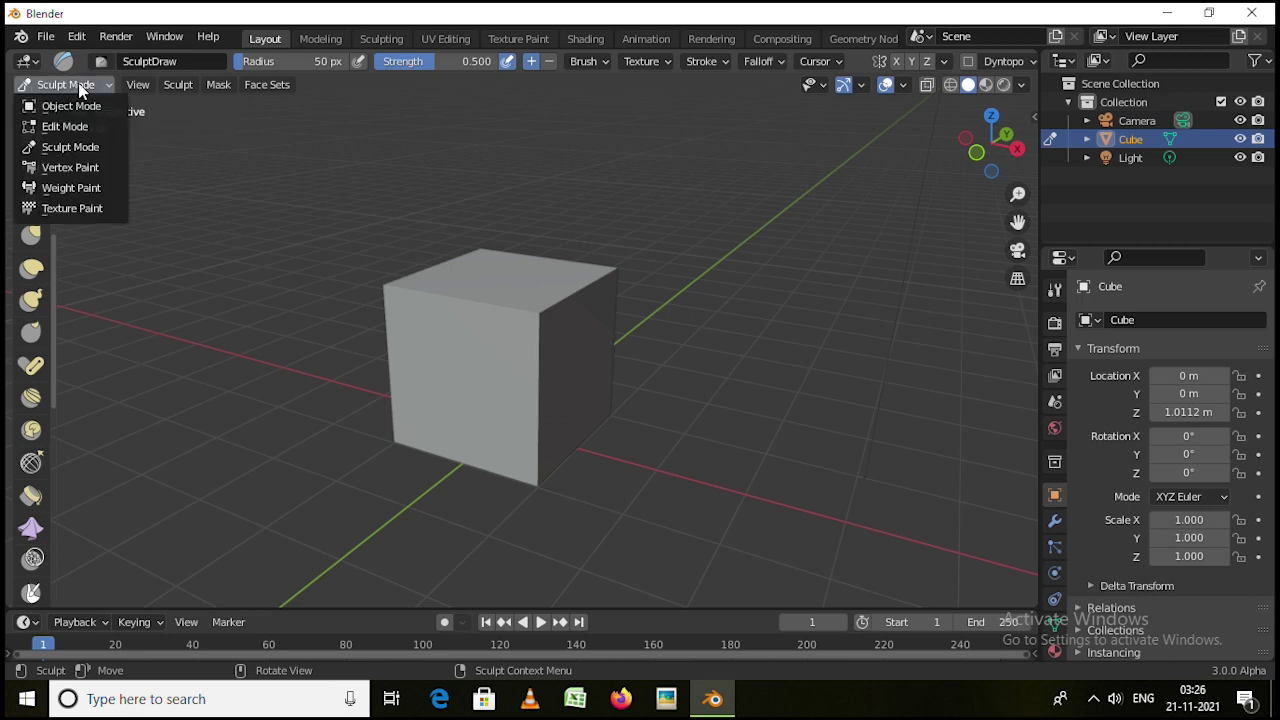
{"action": "left_click", "coordinate": [78, 167]}
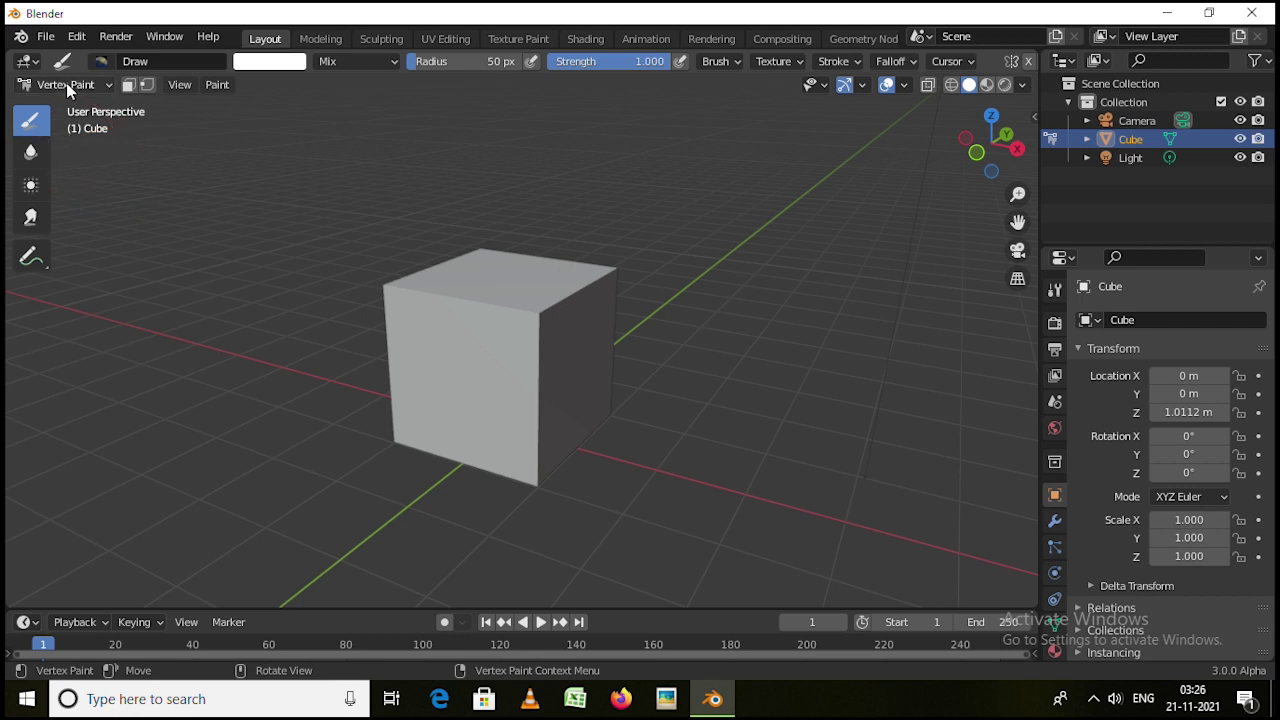
{"action": "left_click", "coordinate": [66, 84]}
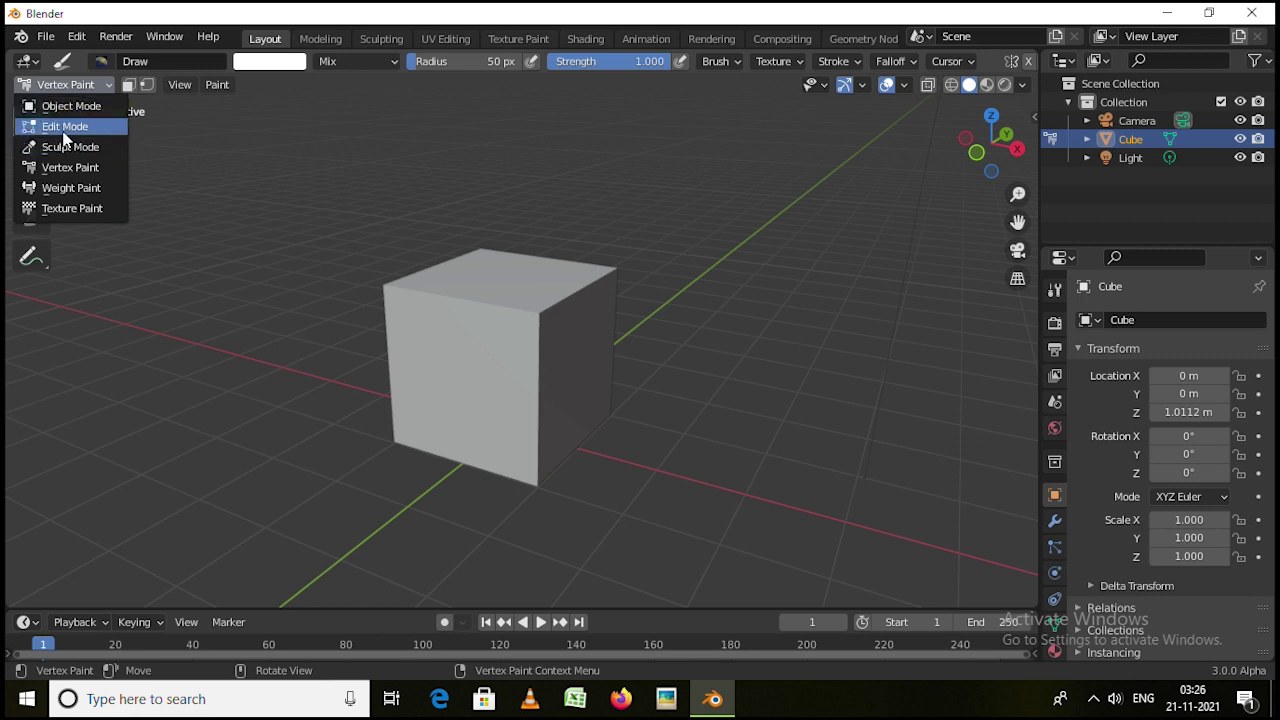
{"action": "left_click", "coordinate": [60, 106]}
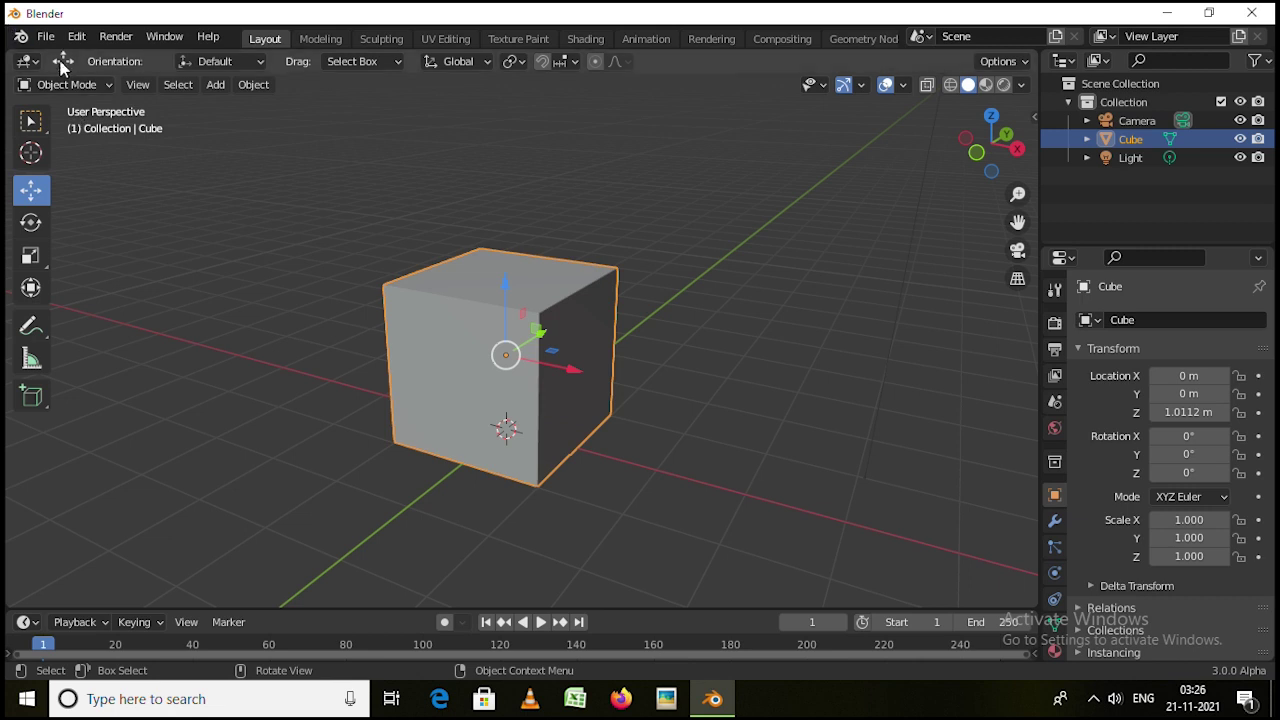
Enter Edit Mode and select the cube's nearest upper corner vertex, followed by the lower outer vertex of its front face
{"action": "left_click", "coordinate": [60, 85]}
{"action": "key", "text": "Tab"}
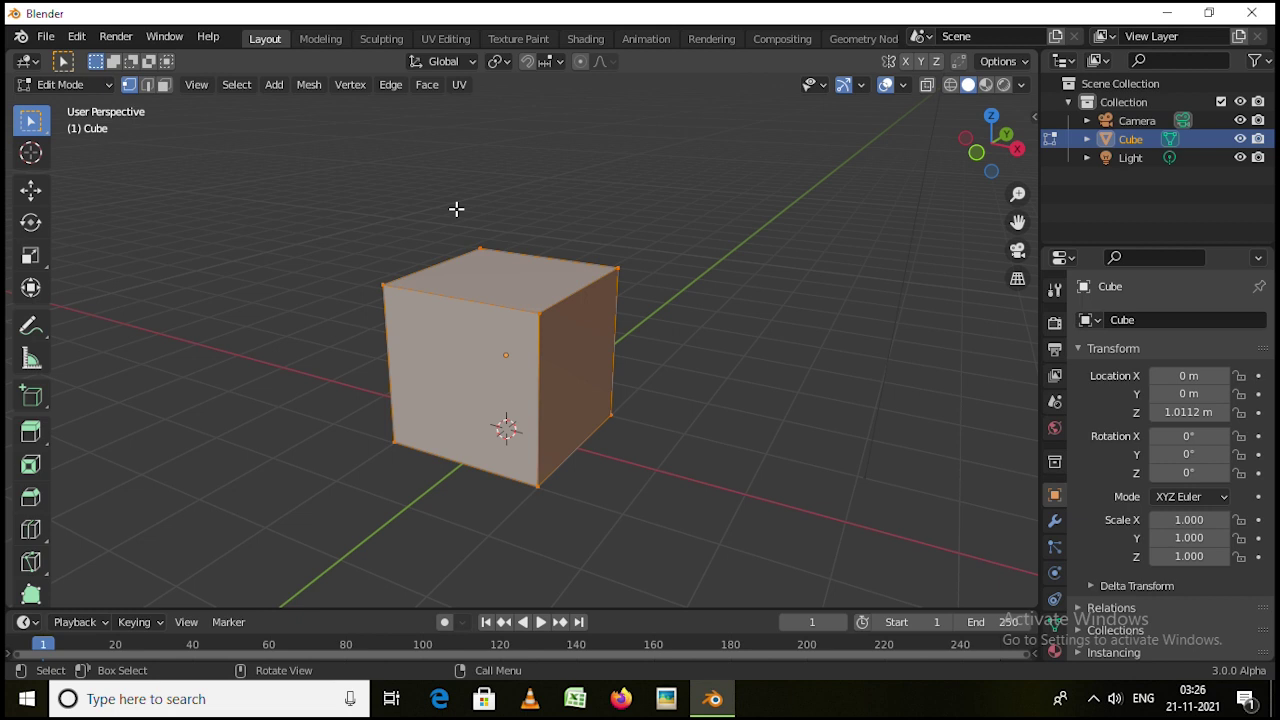
{"action": "left_click", "coordinate": [539, 315]}
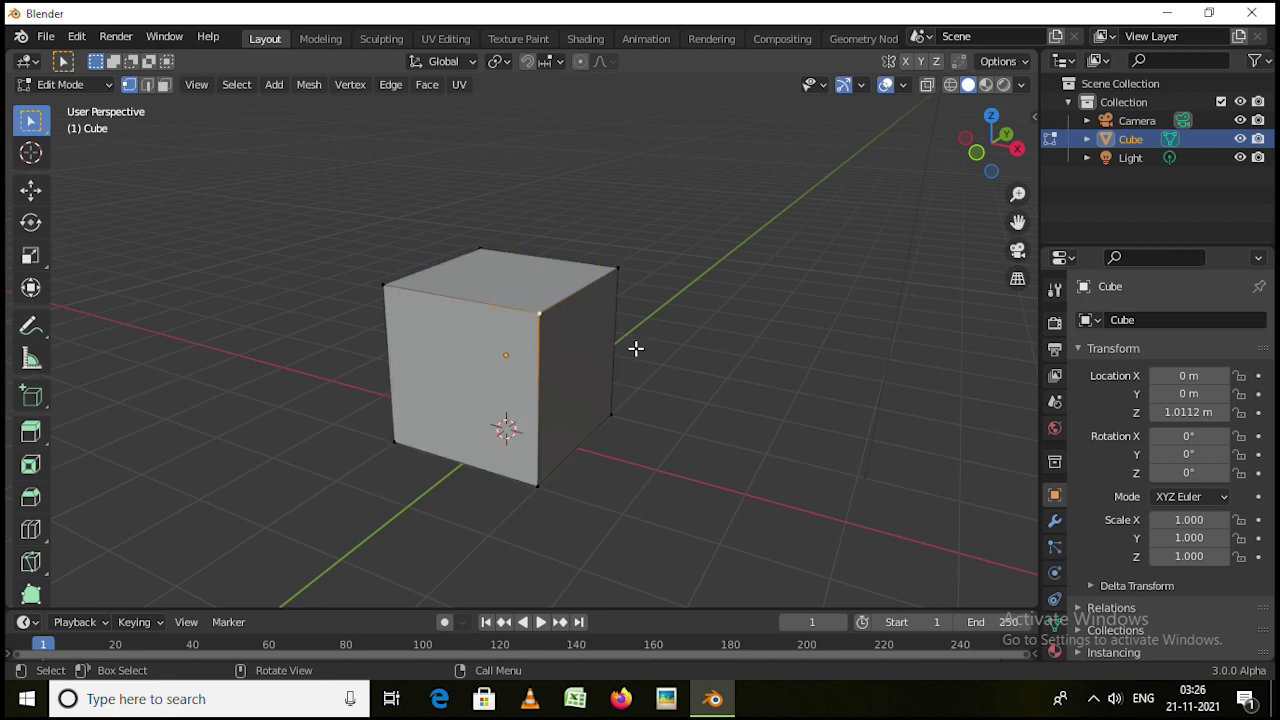
{"action": "scroll", "coordinate": [540, 320], "scroll_direction": "up", "scroll_amount": 2}
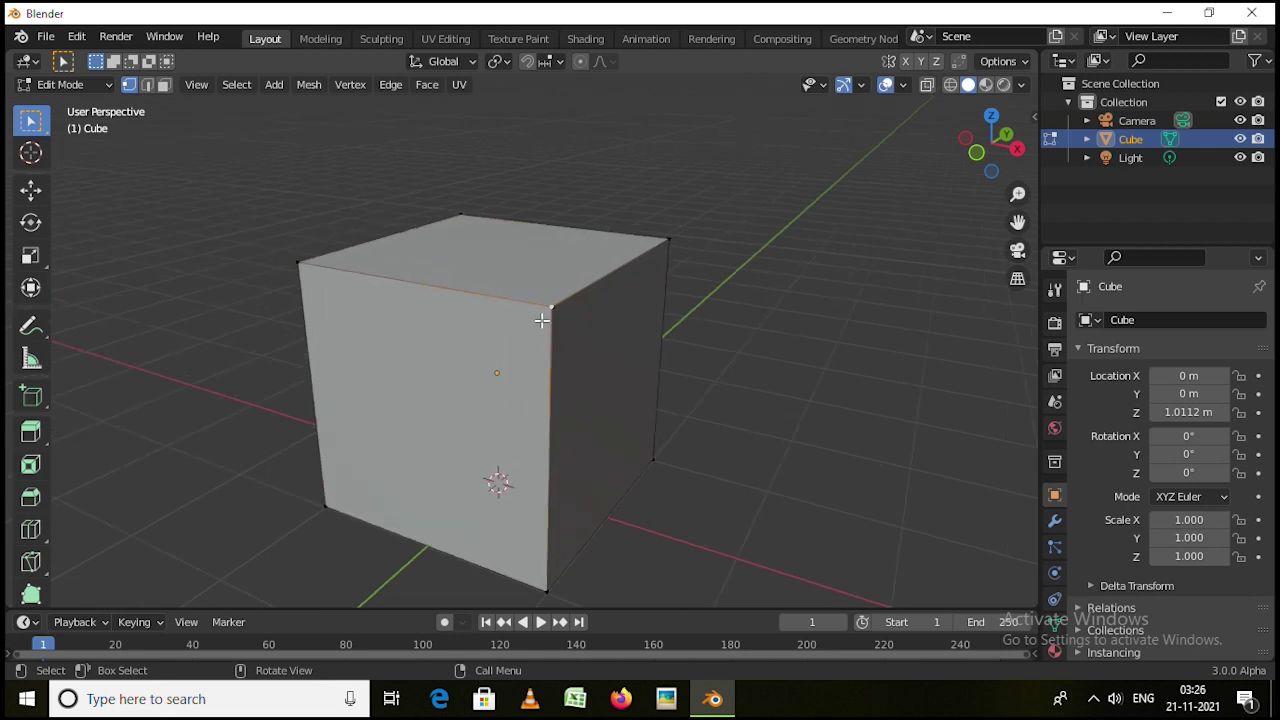
{"action": "middle_click_drag", "start_coordinate": [605, 359], "coordinate": [525, 306]}
{"action": "middle_click_drag", "start_coordinate": [560, 263], "coordinate": [665, 271]}
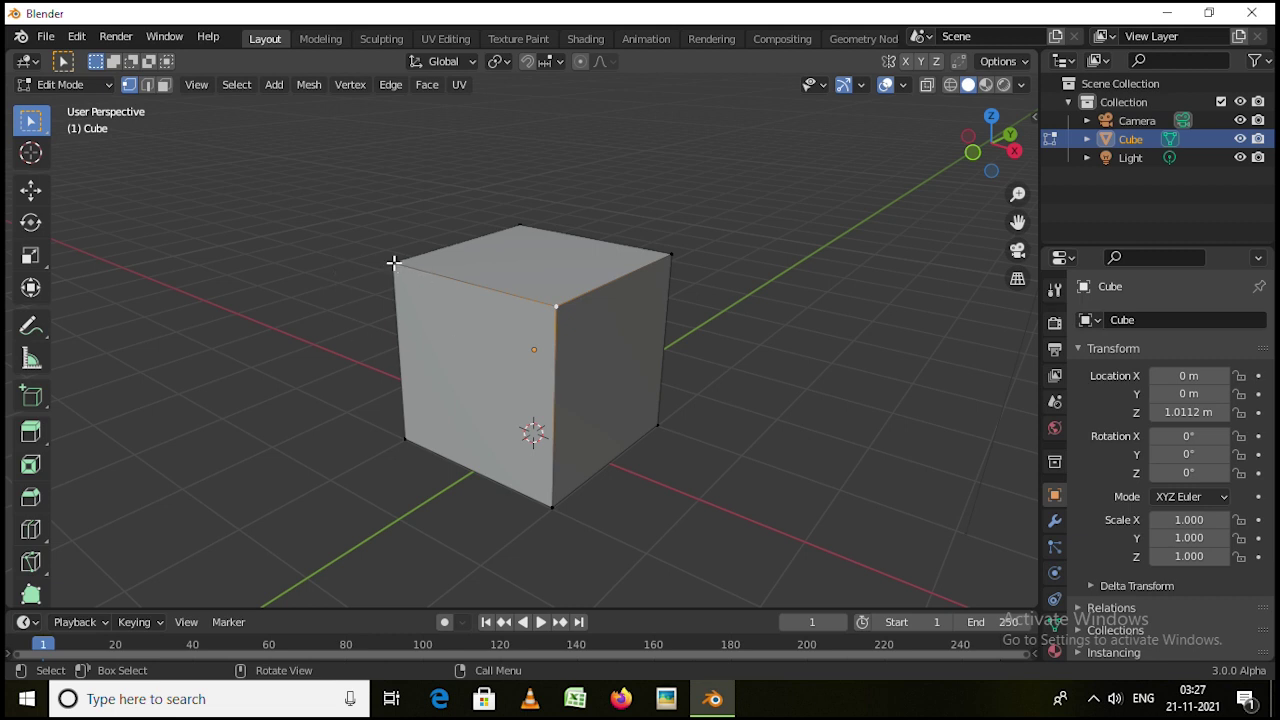
{"action": "left_click", "coordinate": [405, 438]}
{"action": "middle_click_drag", "start_coordinate": [815, 369], "coordinate": [608, 334]}
{"action": "scroll", "coordinate": [289, 333], "scroll_direction": "down", "scroll_amount": 4}
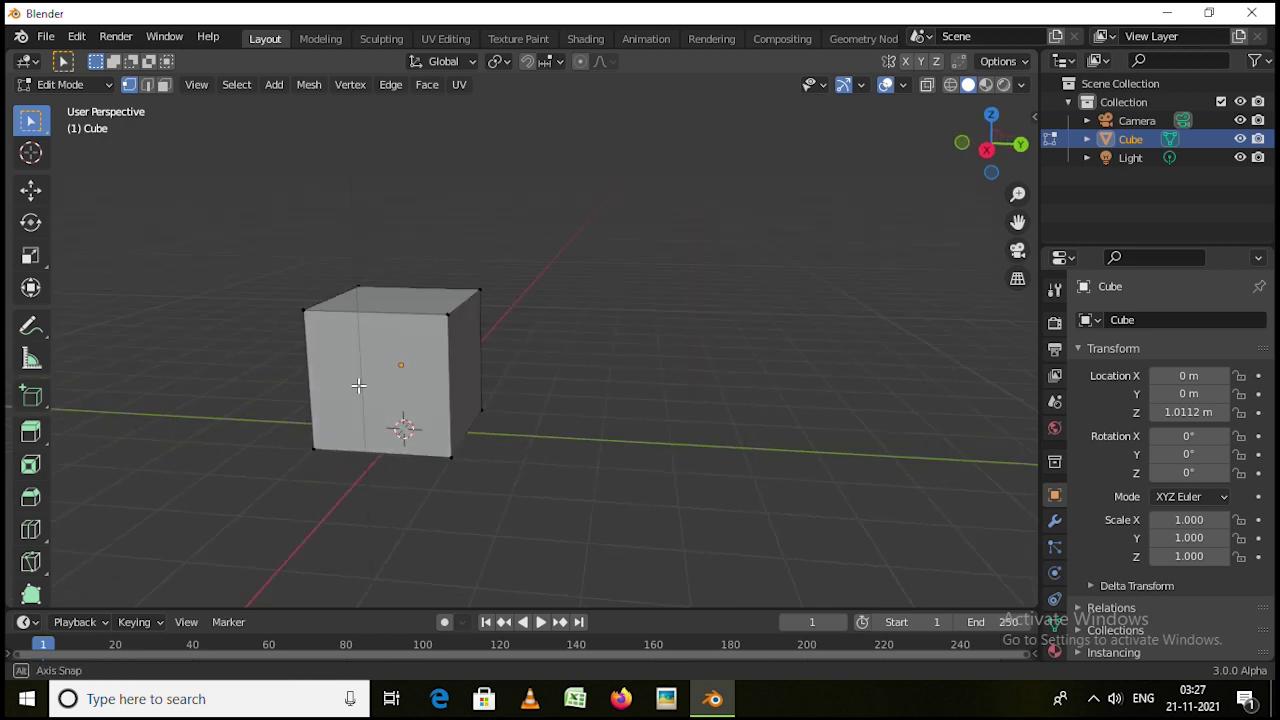
{"action": "middle_click_drag", "start_coordinate": [289, 333], "coordinate": [514, 406]}
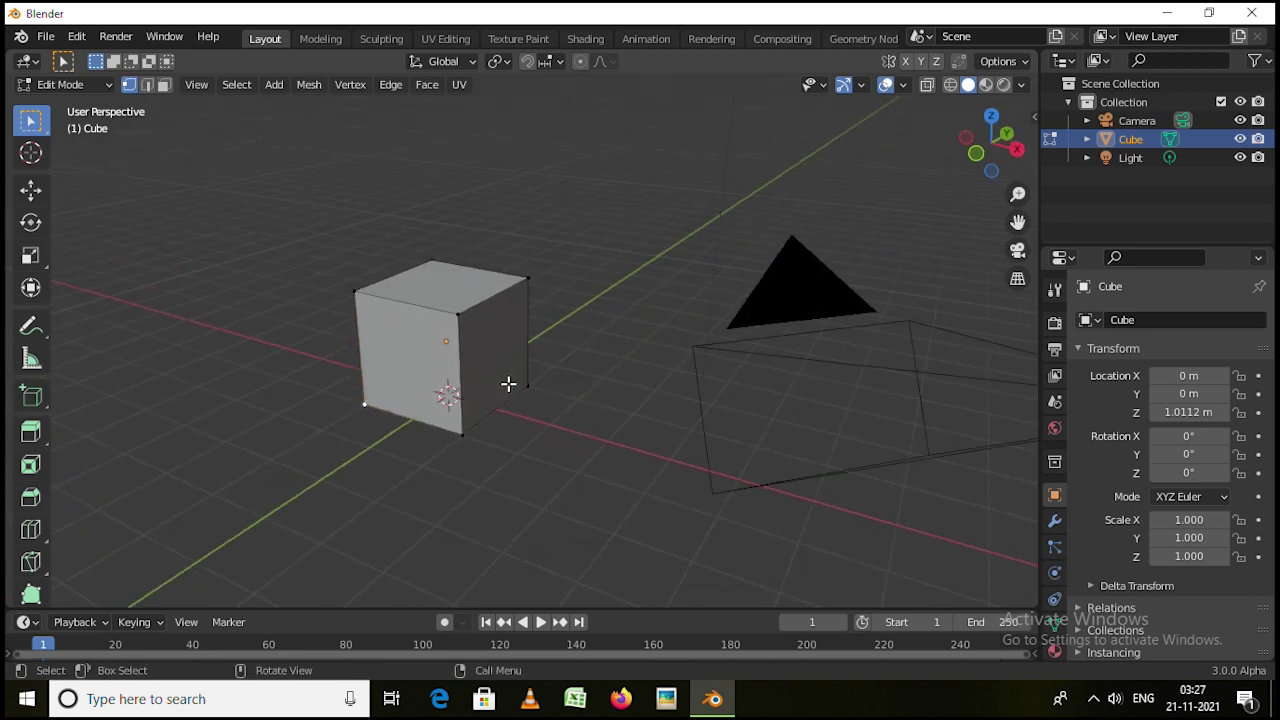
{"action": "scroll", "coordinate": [436, 321], "scroll_direction": "up", "scroll_amount": 3}
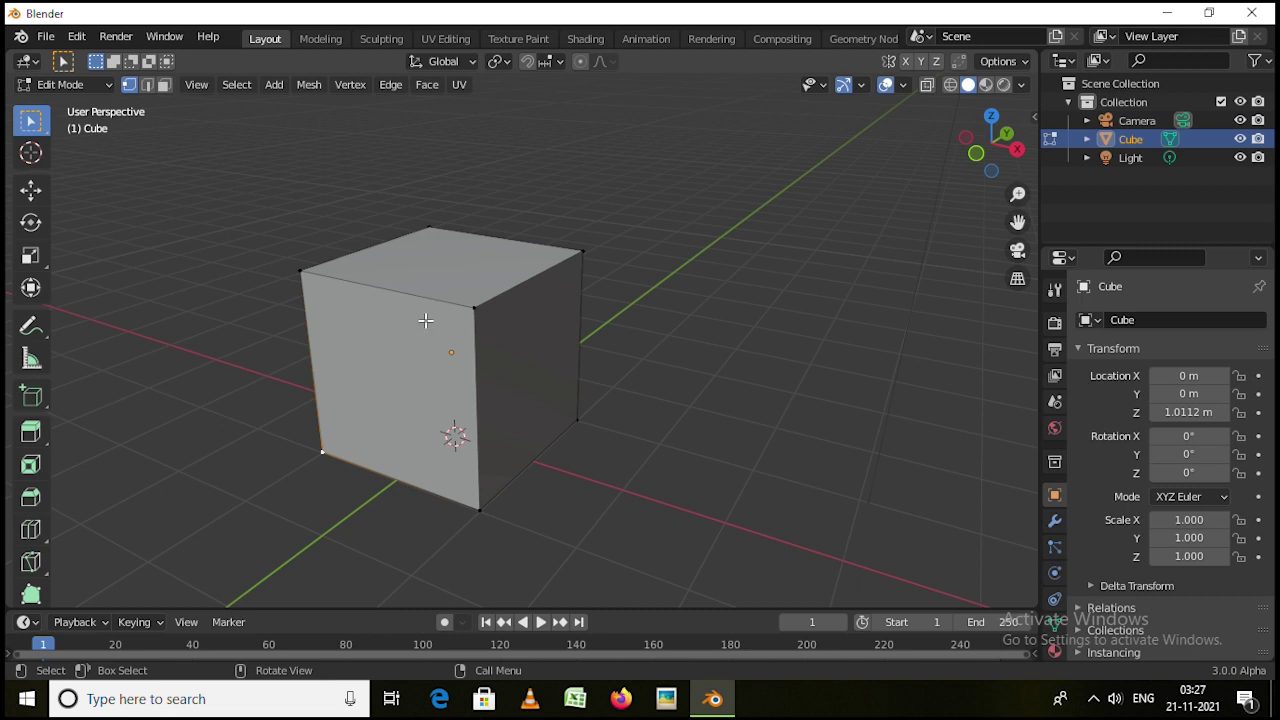
Switch to edge selection and select the upper edge of the cube's front face
{"action": "key", "text": "2"}
{"action": "left_click", "coordinate": [403, 292]}
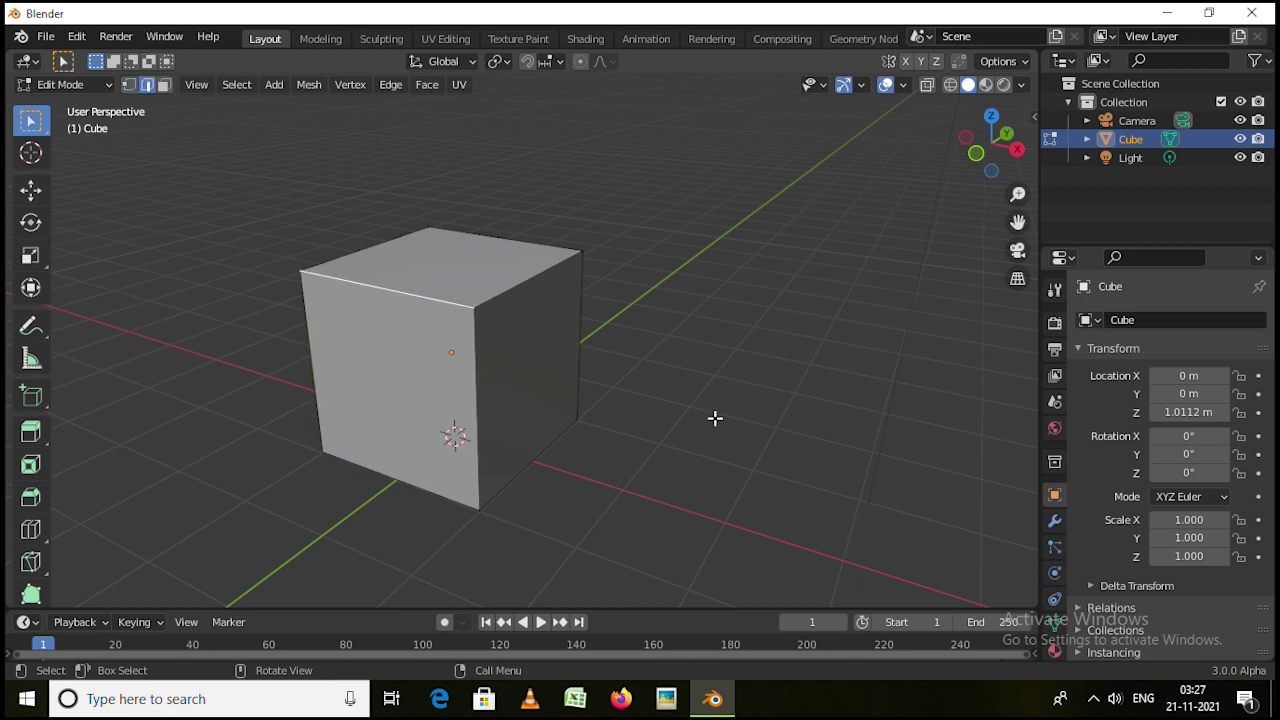
{"action": "middle_click_drag", "start_coordinate": [502, 351], "coordinate": [401, 356]}
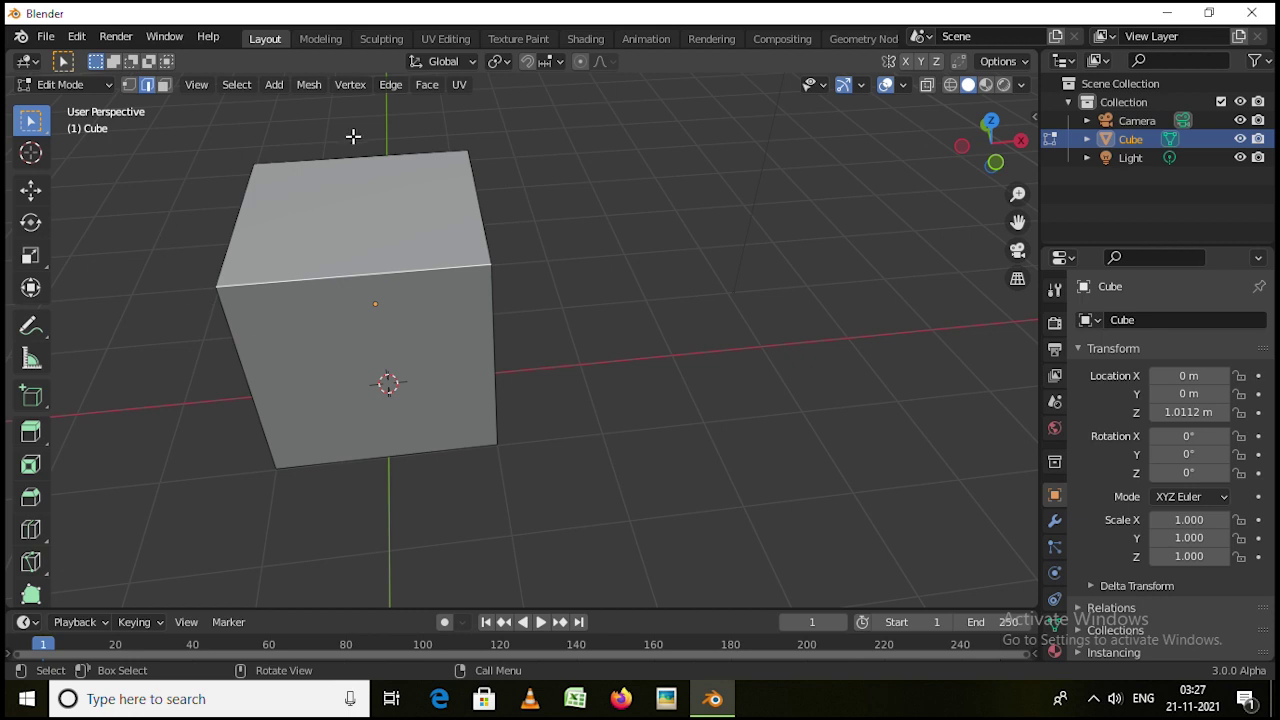
{"action": "middle_click_drag", "start_coordinate": [534, 340], "coordinate": [449, 200]}
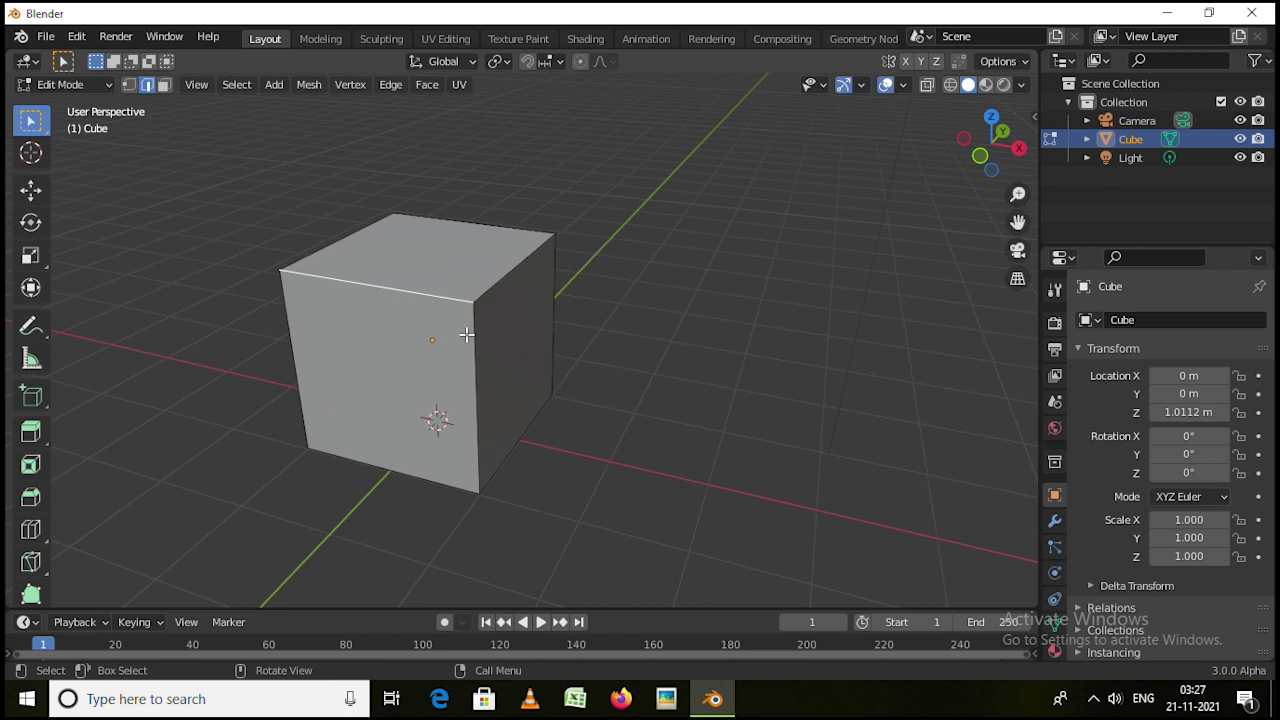
{"action": "scroll", "coordinate": [383, 290], "scroll_direction": "up", "scroll_amount": 2}
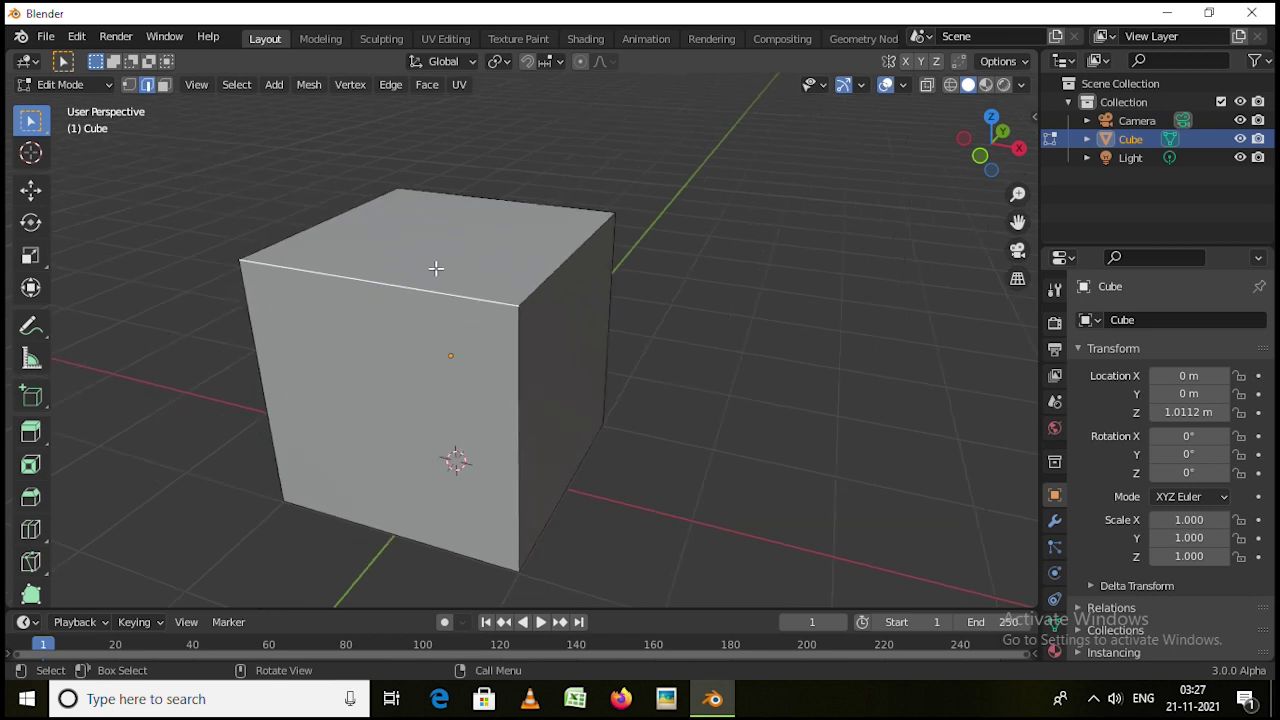
Switch to face selection, select several of the cube's faces one at a time, and return to Object Mode
{"action": "key", "text": "3"}
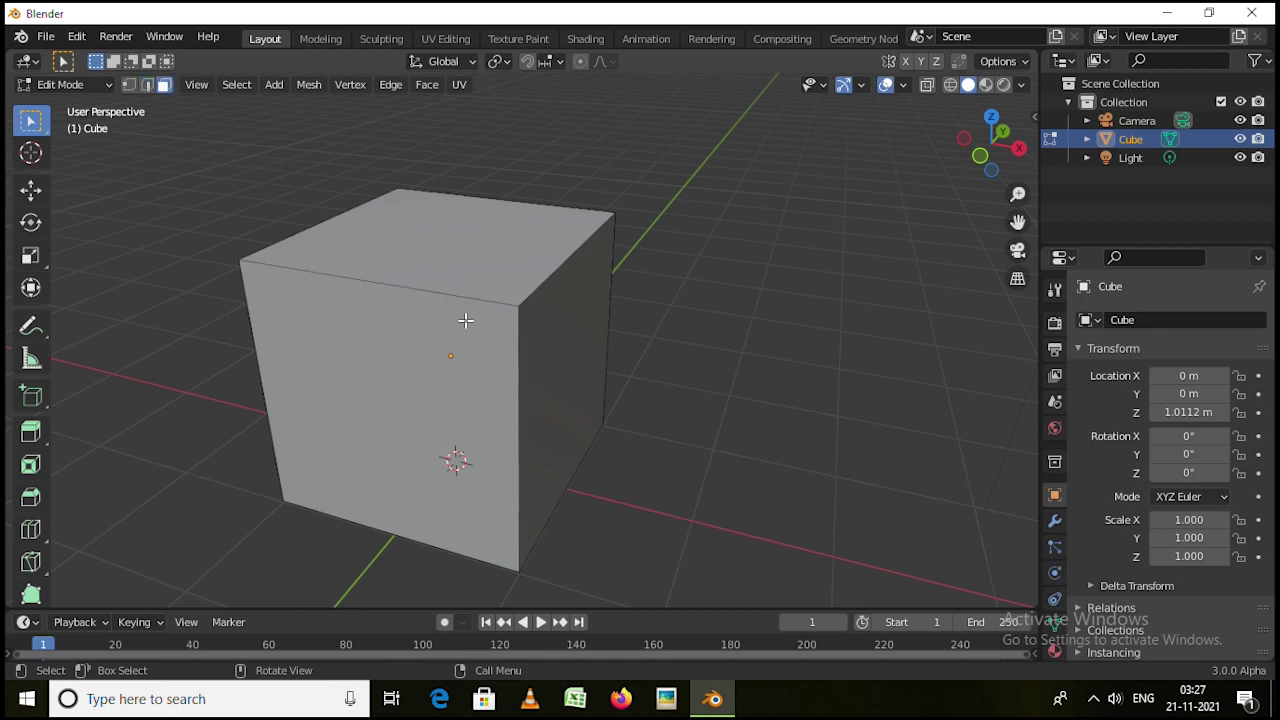
{"action": "left_click", "coordinate": [458, 260]}
{"action": "middle_click_drag", "start_coordinate": [531, 277], "coordinate": [606, 277]}
{"action": "left_click", "coordinate": [421, 412]}
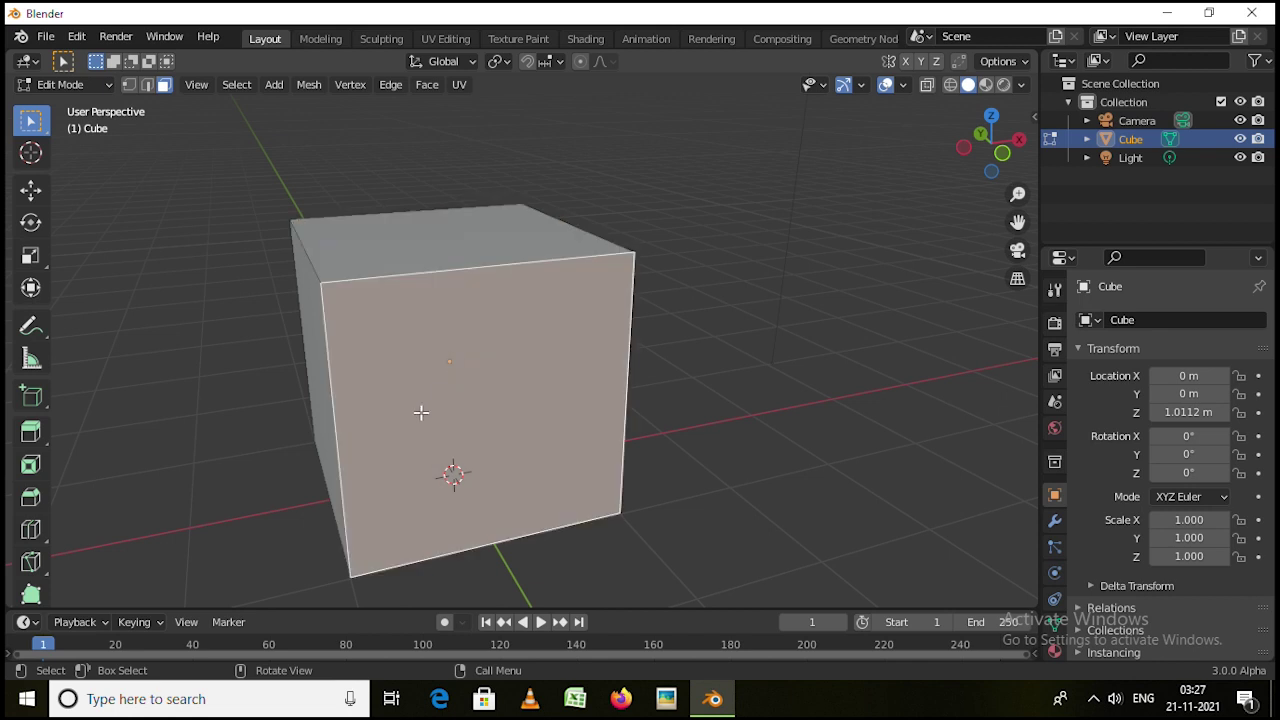
{"action": "middle_click_drag", "start_coordinate": [421, 412], "coordinate": [281, 432]}
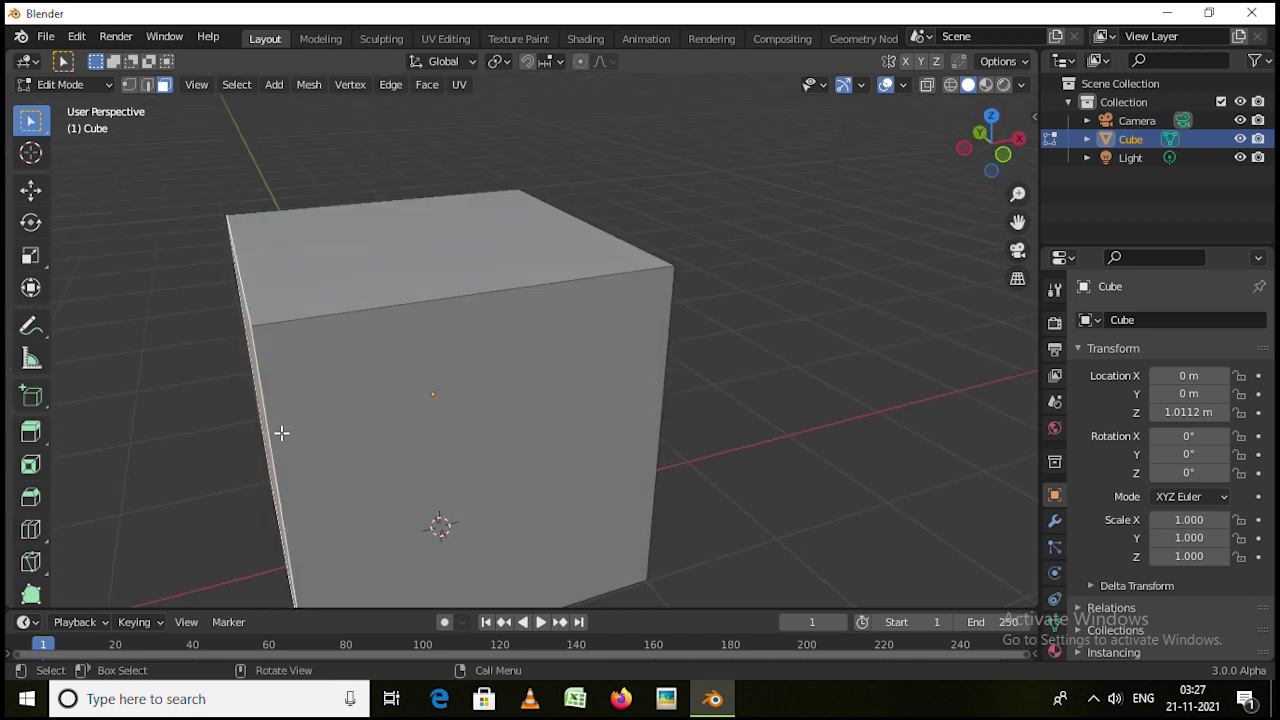
{"action": "left_click", "coordinate": [453, 281]}
{"action": "key", "text": "Tab"}
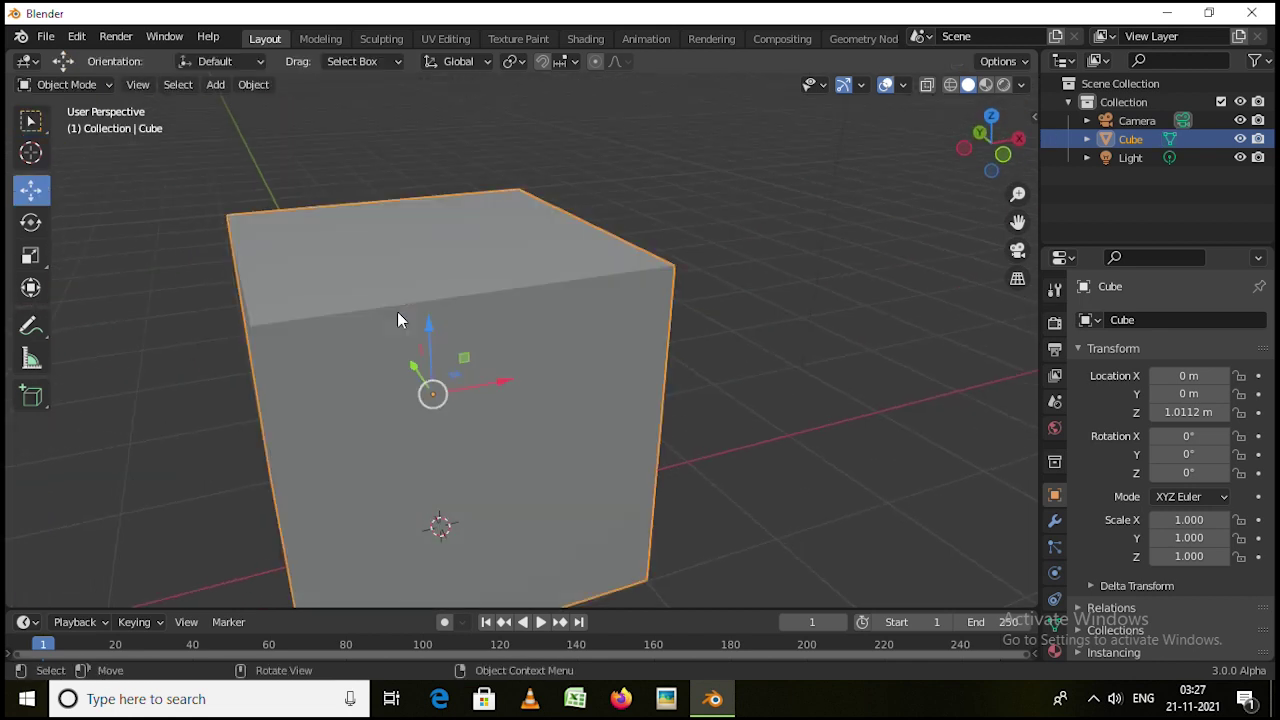
Move the whole cube along the X axis to about 0.35 m and view it from a lower angle
{"action": "scroll", "coordinate": [397, 312], "scroll_direction": "down", "scroll_amount": 2}
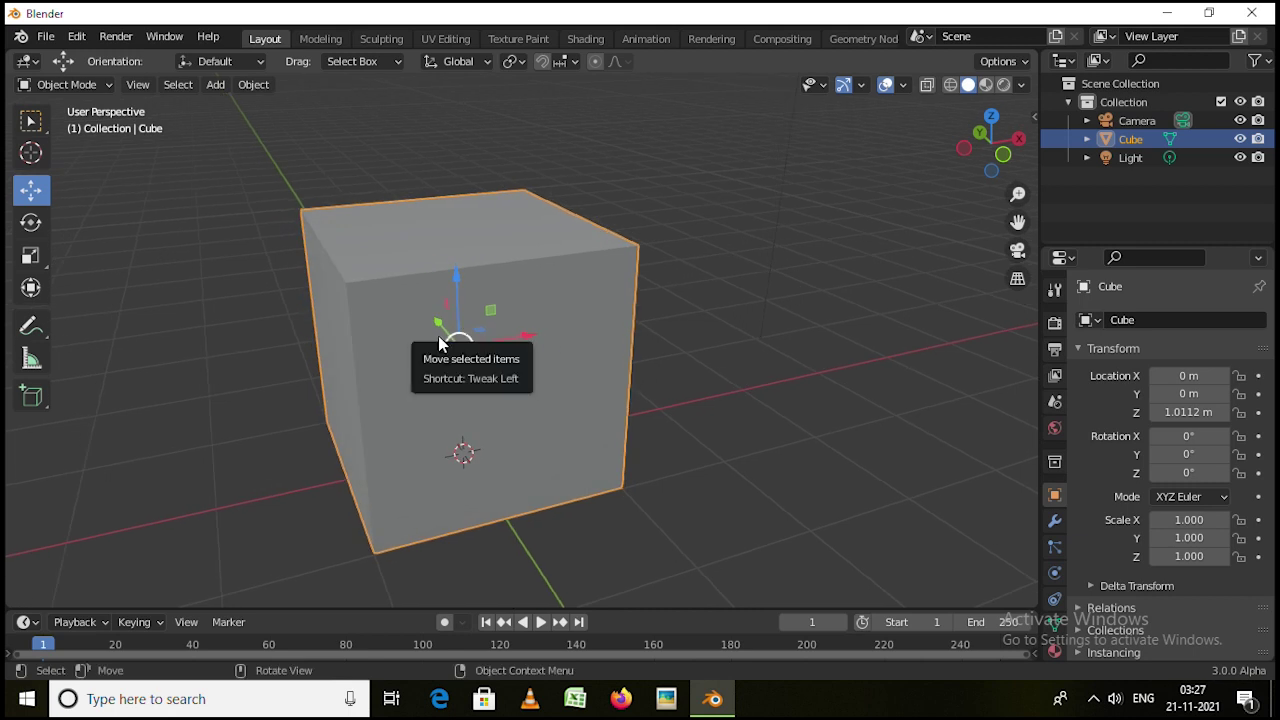
{"action": "left_click_drag", "start_coordinate": [527, 341], "coordinate": [580, 420]}
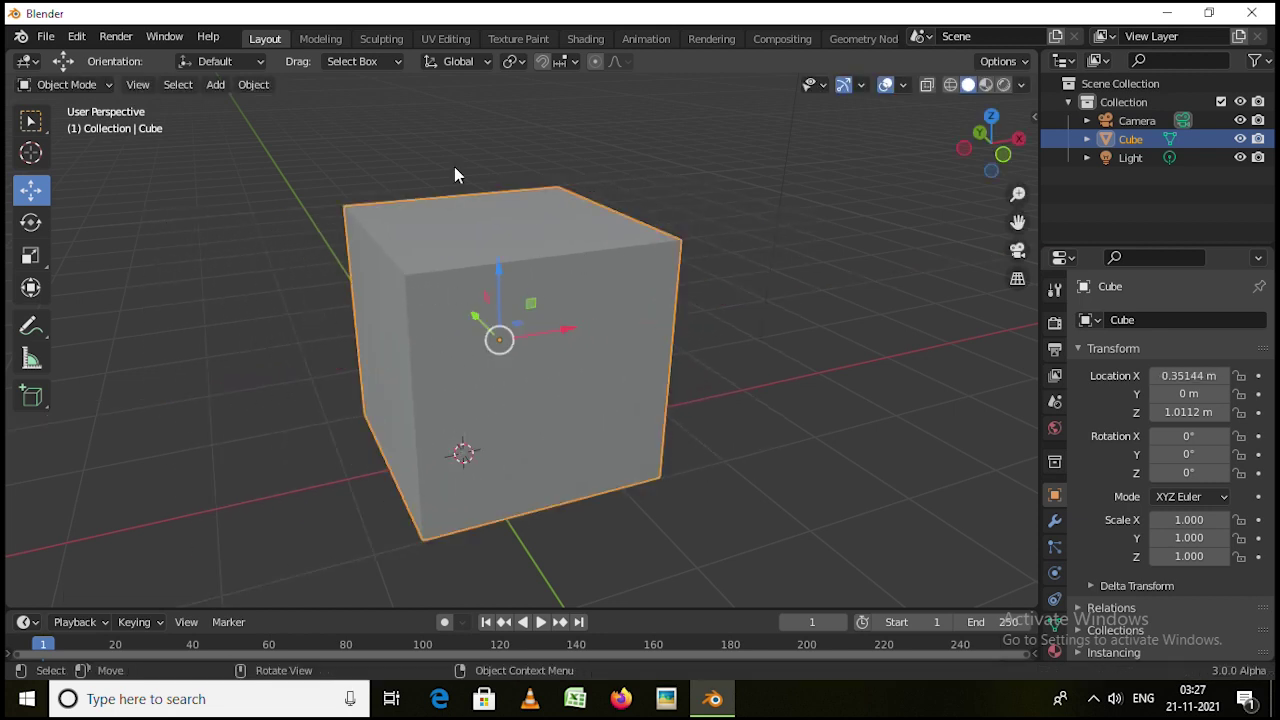
{"action": "middle_click_drag", "start_coordinate": [461, 228], "coordinate": [577, 385]}
{"action": "mouse_move", "coordinate": [496, 276]}
{"action": "left_mouse_down"}
{"action": "mouse_move", "coordinate": [500, 154]}
{"action": "mouse_move", "coordinate": [502, 276]}
{"action": "left_mouse_up"}
{"action": "mouse_move", "coordinate": [516, 286]}
{"action": "middle_mouse_down"}
{"action": "mouse_move", "coordinate": [558, 268]}
{"action": "mouse_move", "coordinate": [512, 288]}
{"action": "middle_mouse_up"}
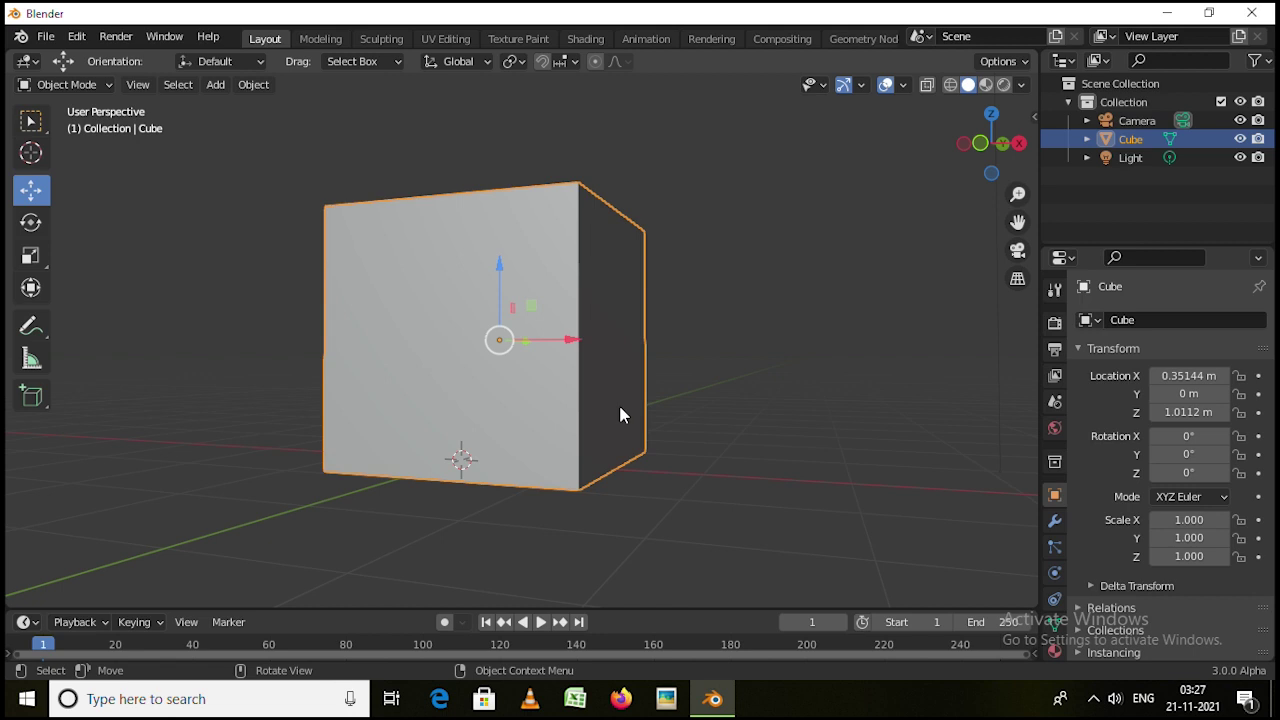
Try scaling, rotating and moving the cube along the X axis, cancelling each transform
{"action": "key", "text": "s"}
{"action": "key", "text": "Escape"}
{"action": "key", "text": "r"}
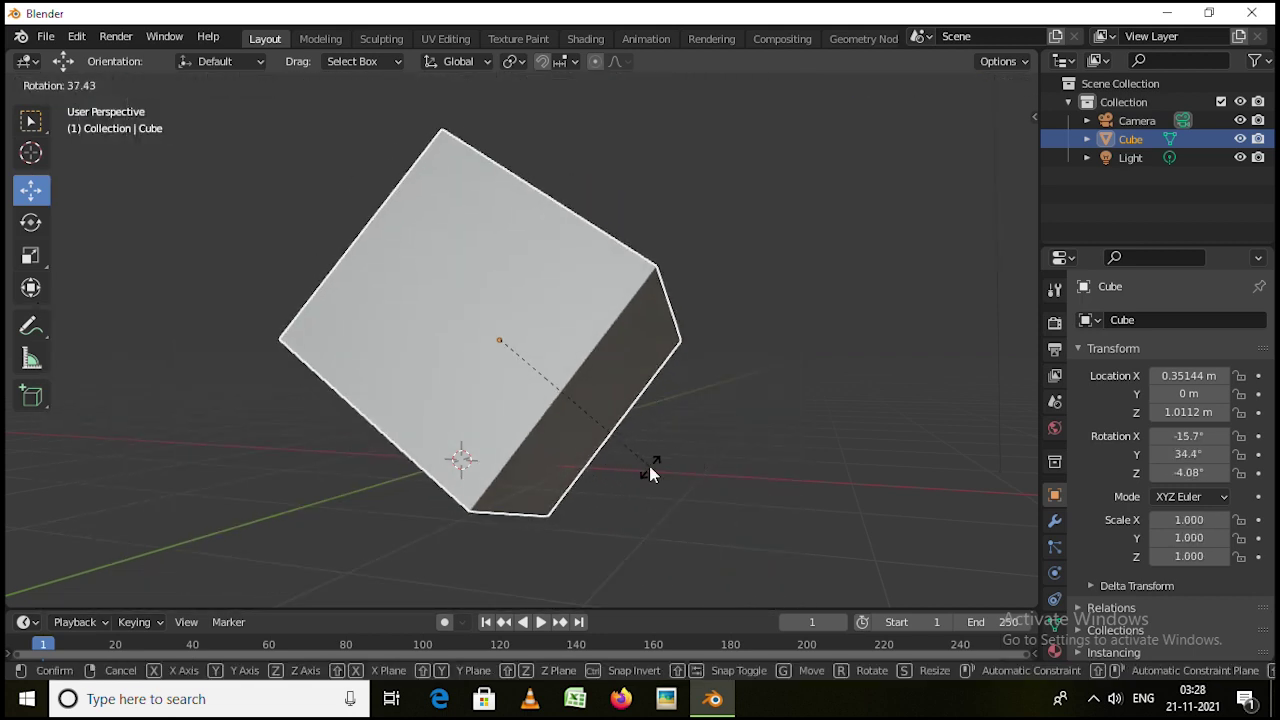
{"action": "key", "text": "Escape"}
{"action": "key", "text": "g"}
{"action": "key", "text": "x"}
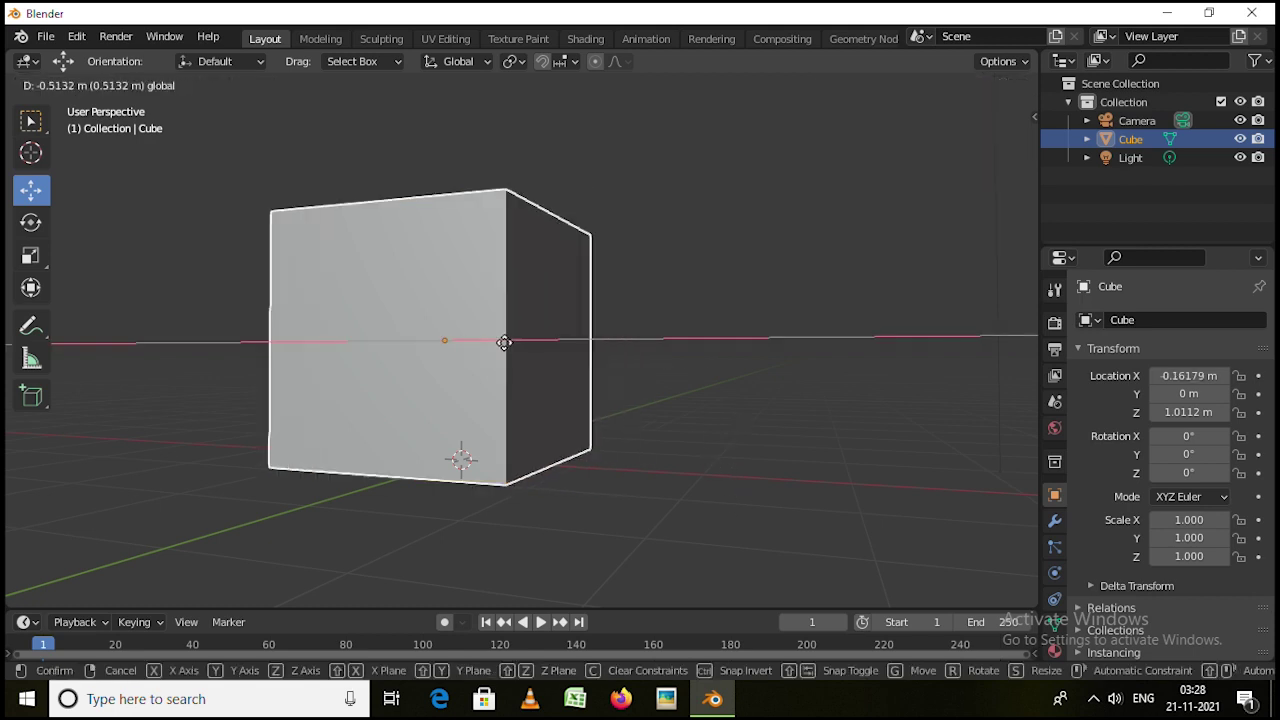
{"action": "key", "text": "Escape"}
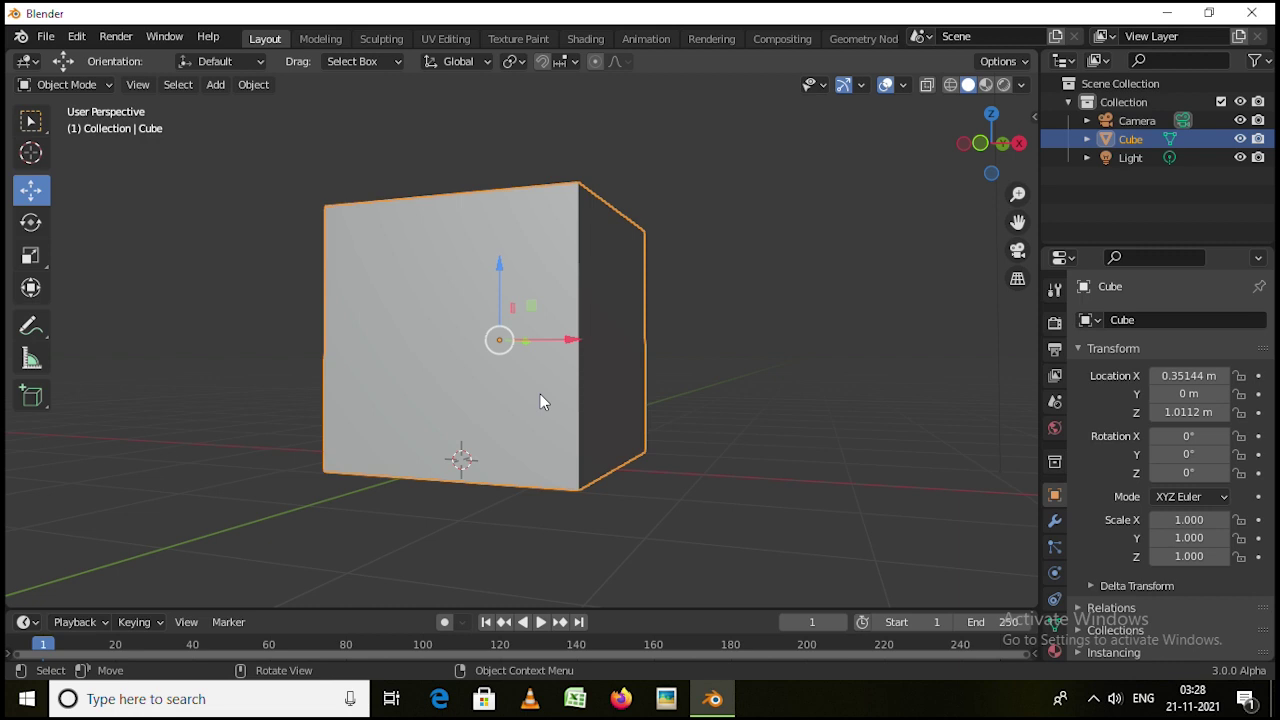
Enter Edit Mode on the cube, switch to vertex selection and select the top face's far corner vertex on the +X side
{"action": "key", "text": "Tab"}
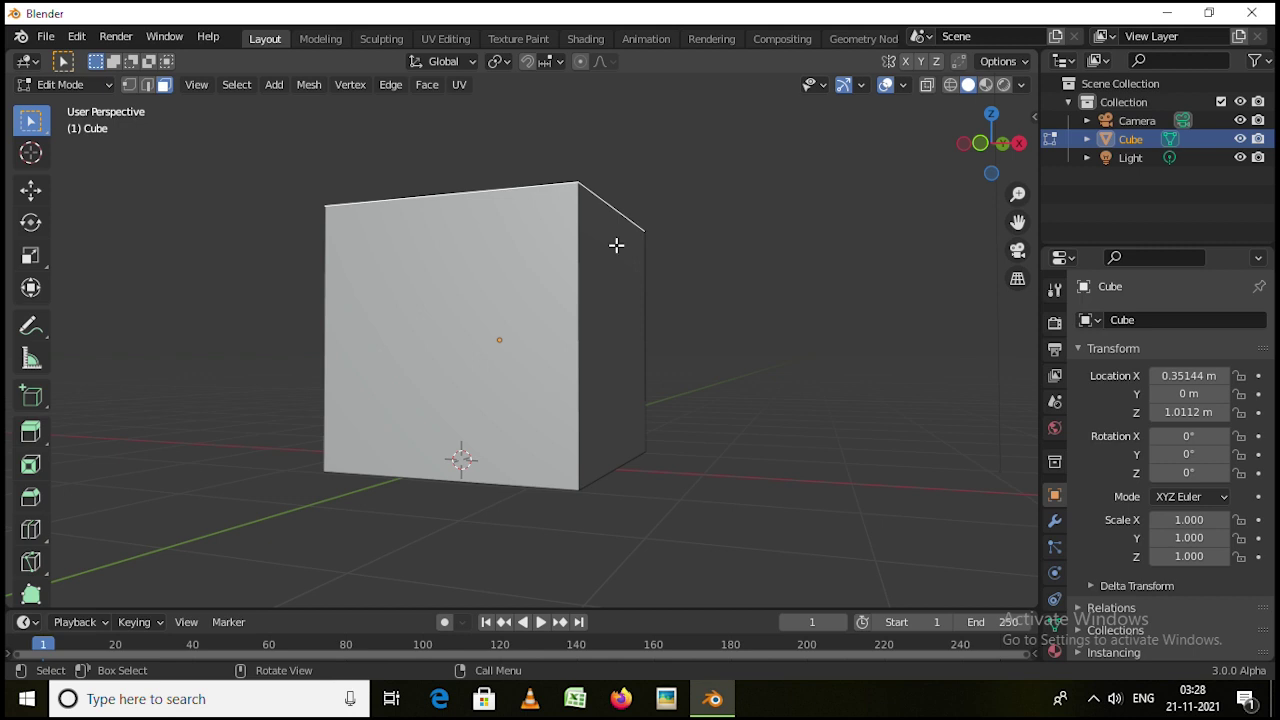
{"action": "scroll", "coordinate": [631, 214], "scroll_direction": "down", "scroll_amount": 3}
{"action": "middle_click_drag", "start_coordinate": [631, 194], "coordinate": [541, 248]}
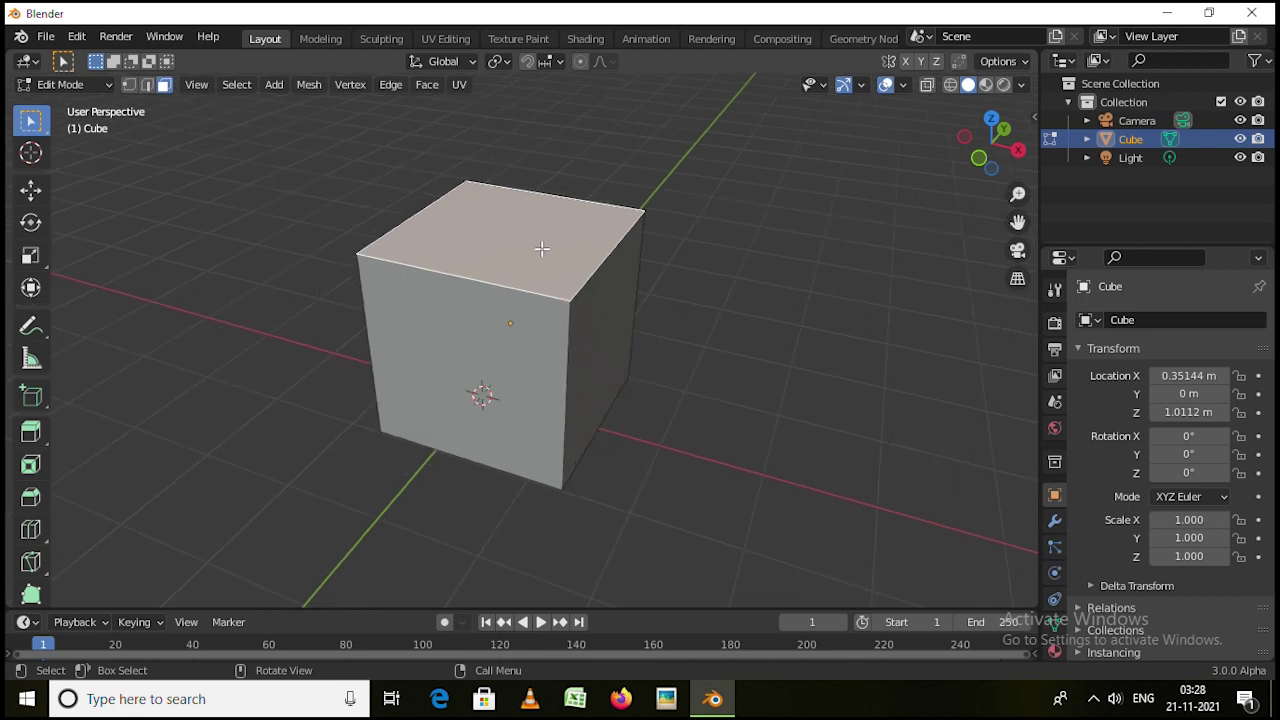
{"action": "scroll", "coordinate": [558, 282], "scroll_direction": "up", "scroll_amount": 3}
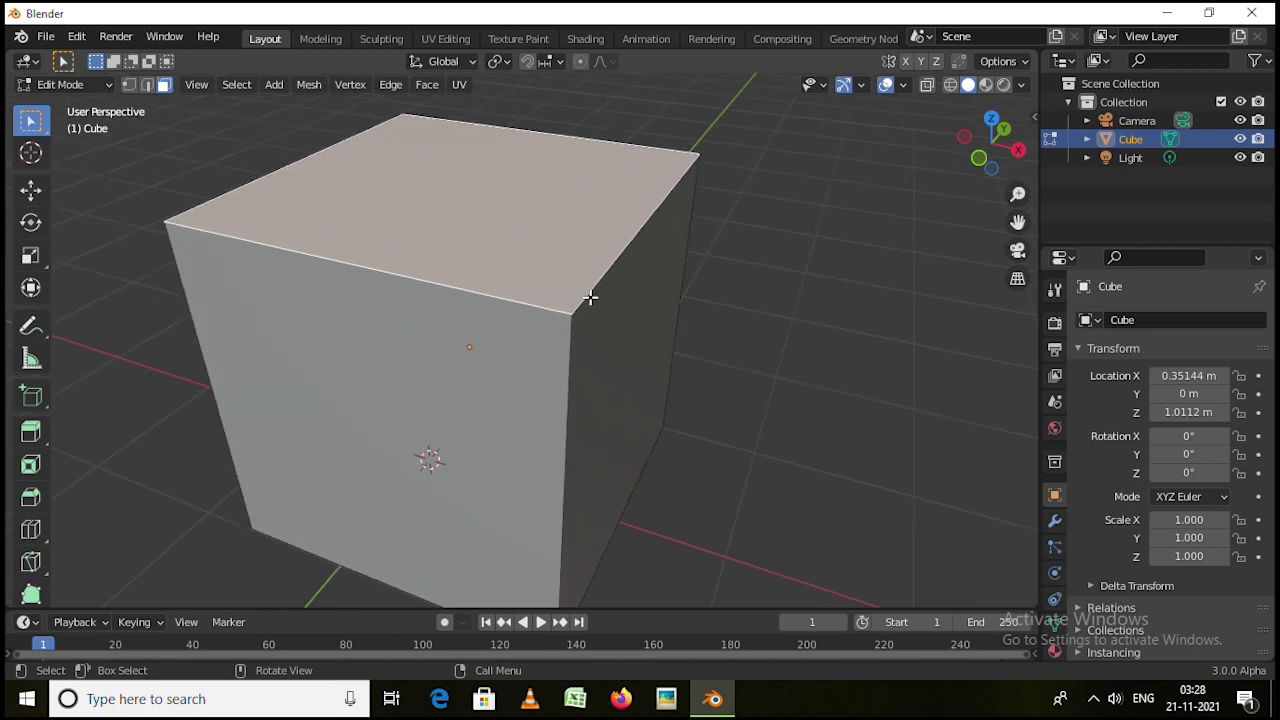
{"action": "left_click", "coordinate": [129, 86]}
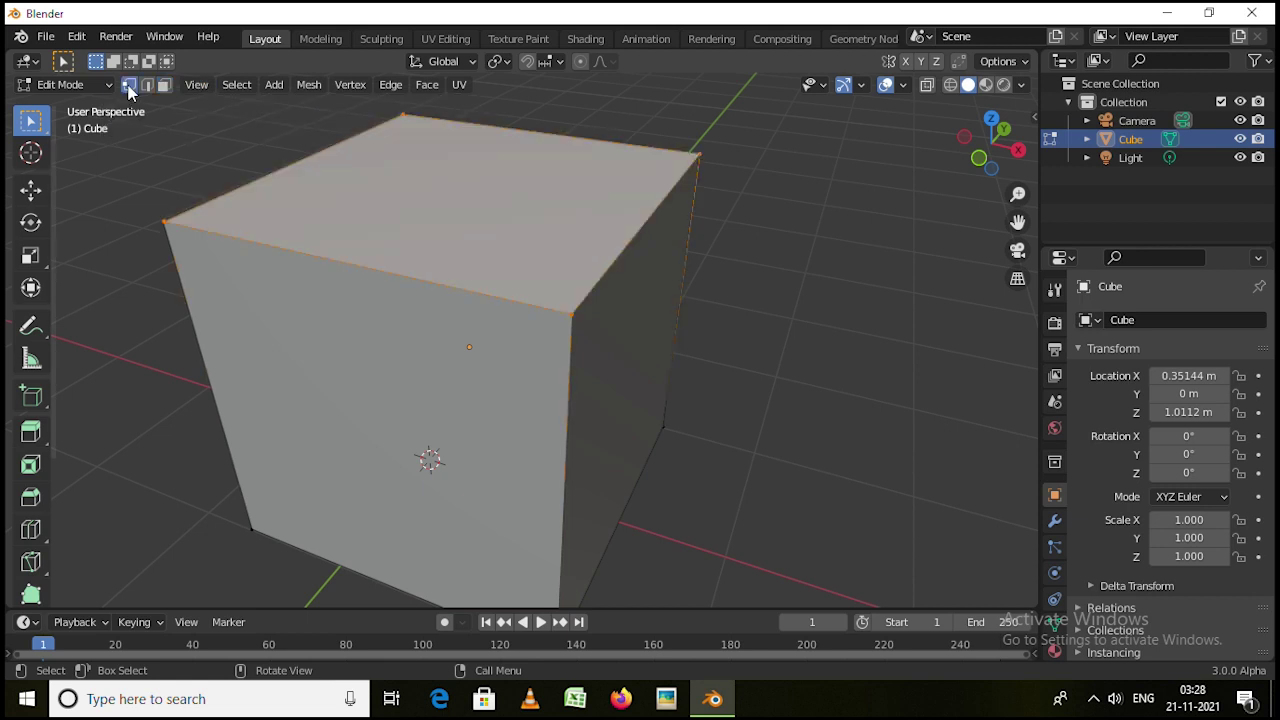
{"action": "left_click", "coordinate": [698, 155]}
{"action": "middle_click_drag", "start_coordinate": [765, 222], "coordinate": [723, 200]}
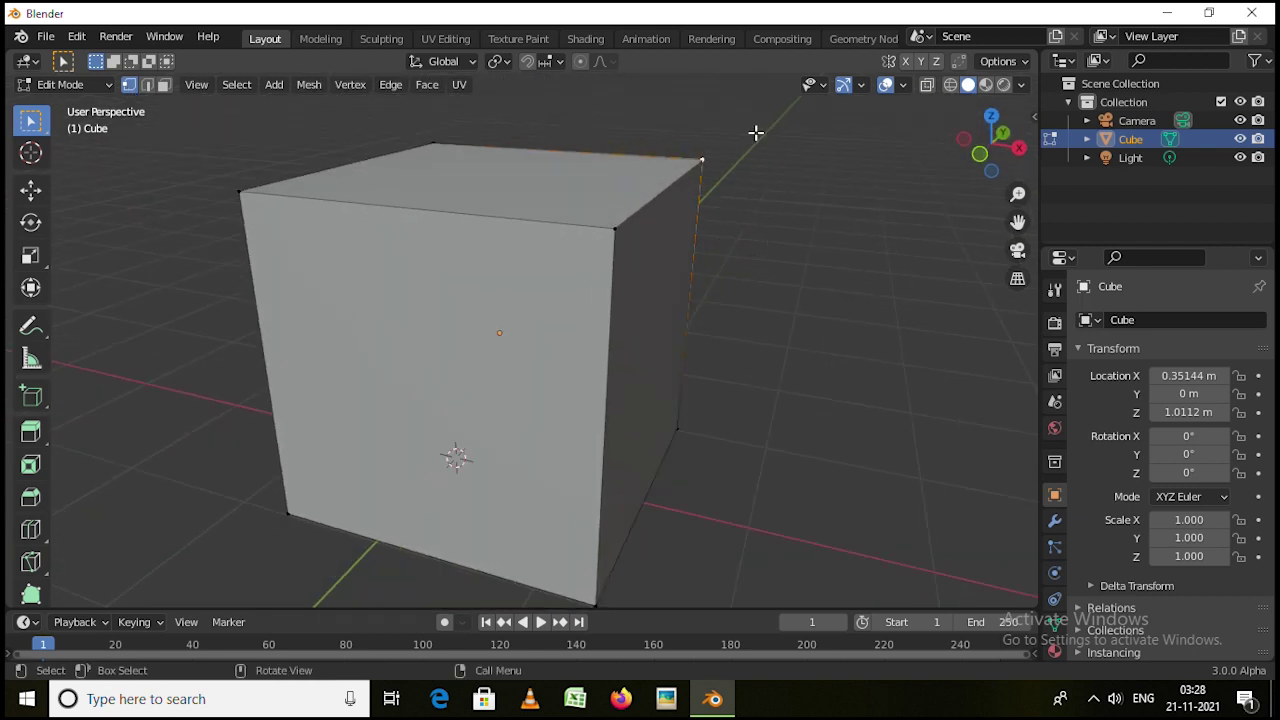
Switch to edge selection and select the top face's front edge, followed by its +X side edge
{"action": "left_click", "coordinate": [148, 86]}
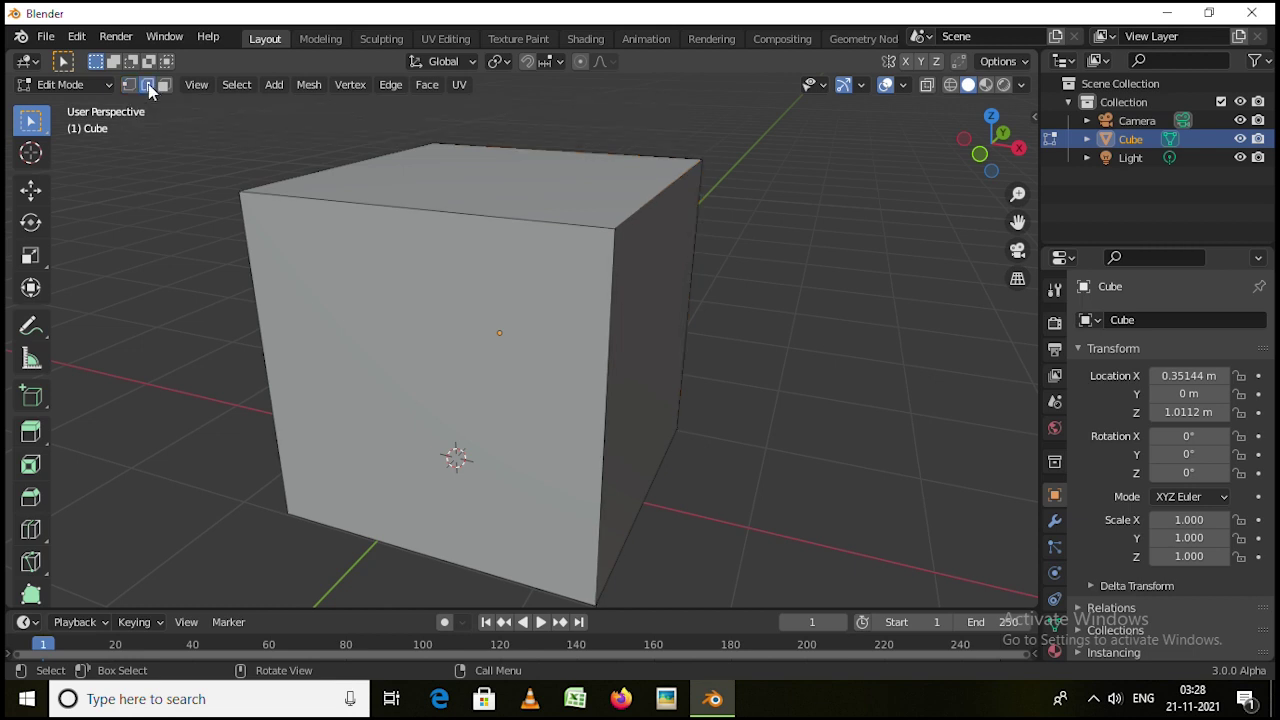
{"action": "left_click", "coordinate": [429, 211]}
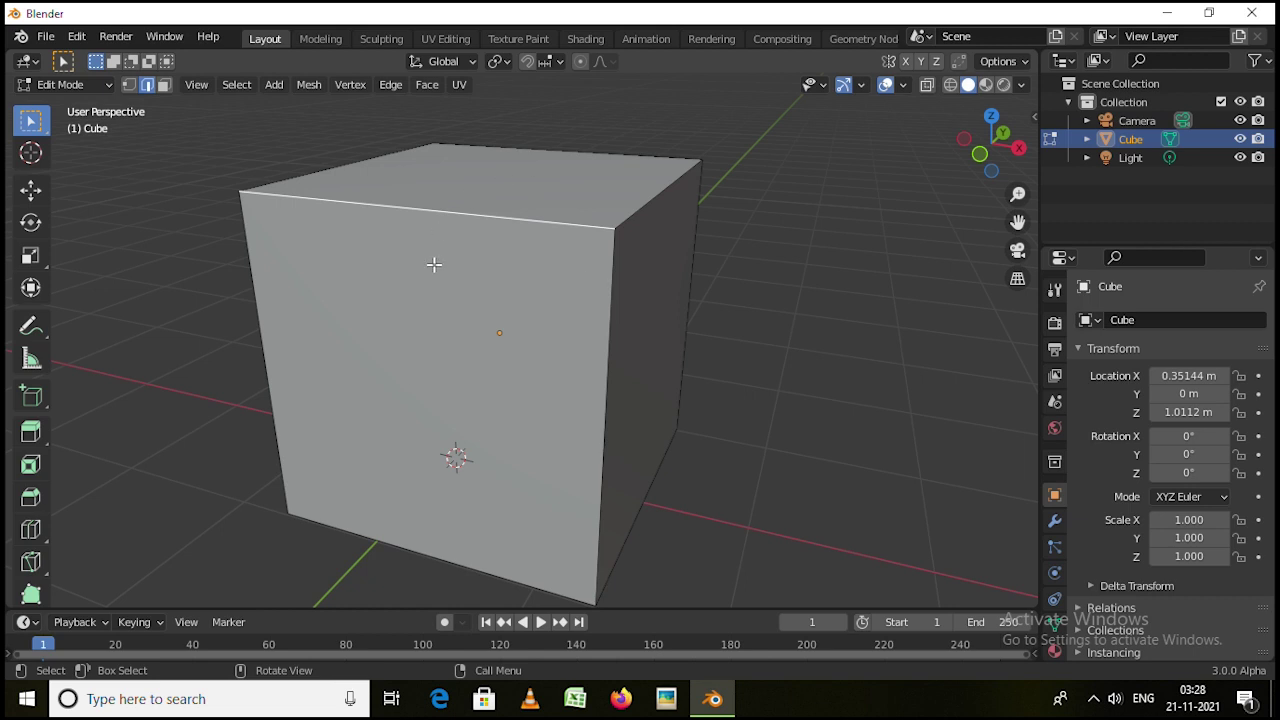
{"action": "left_click", "coordinate": [641, 209]}
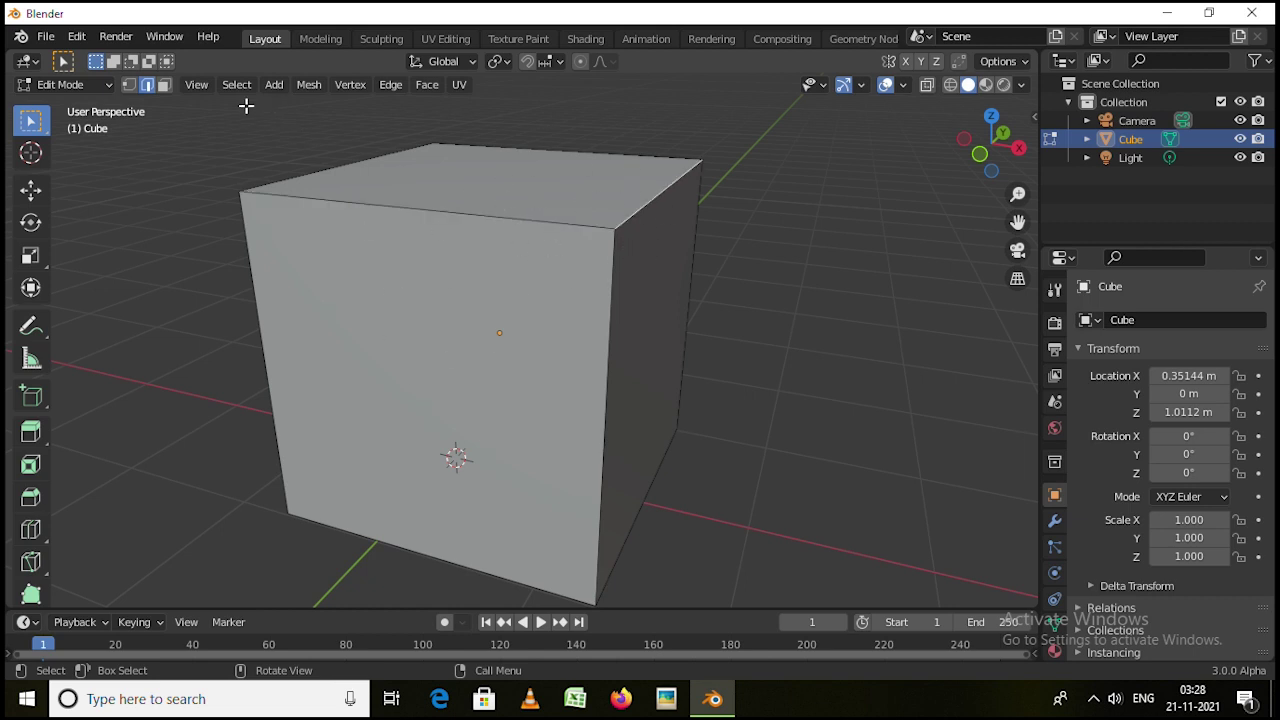
Switch to face selection and select the cube's top, +X side and front faces one at a time
{"action": "left_click", "coordinate": [165, 87]}
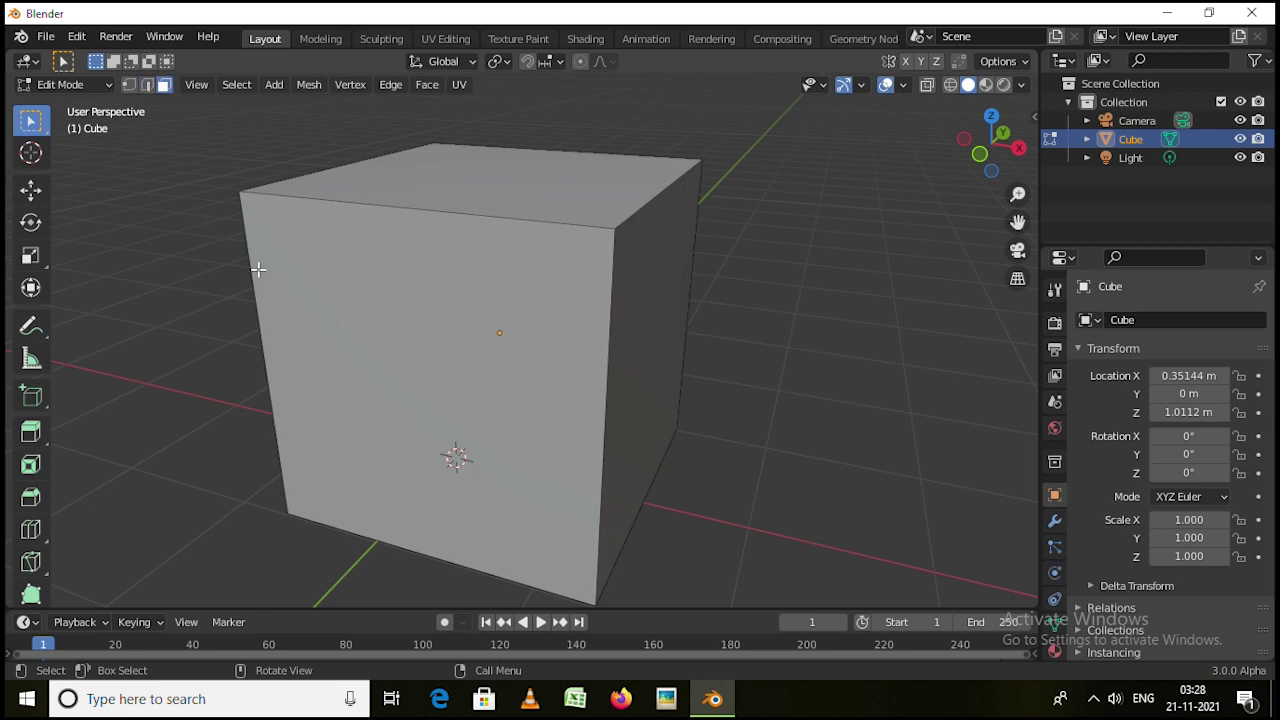
{"action": "left_click", "coordinate": [543, 181]}
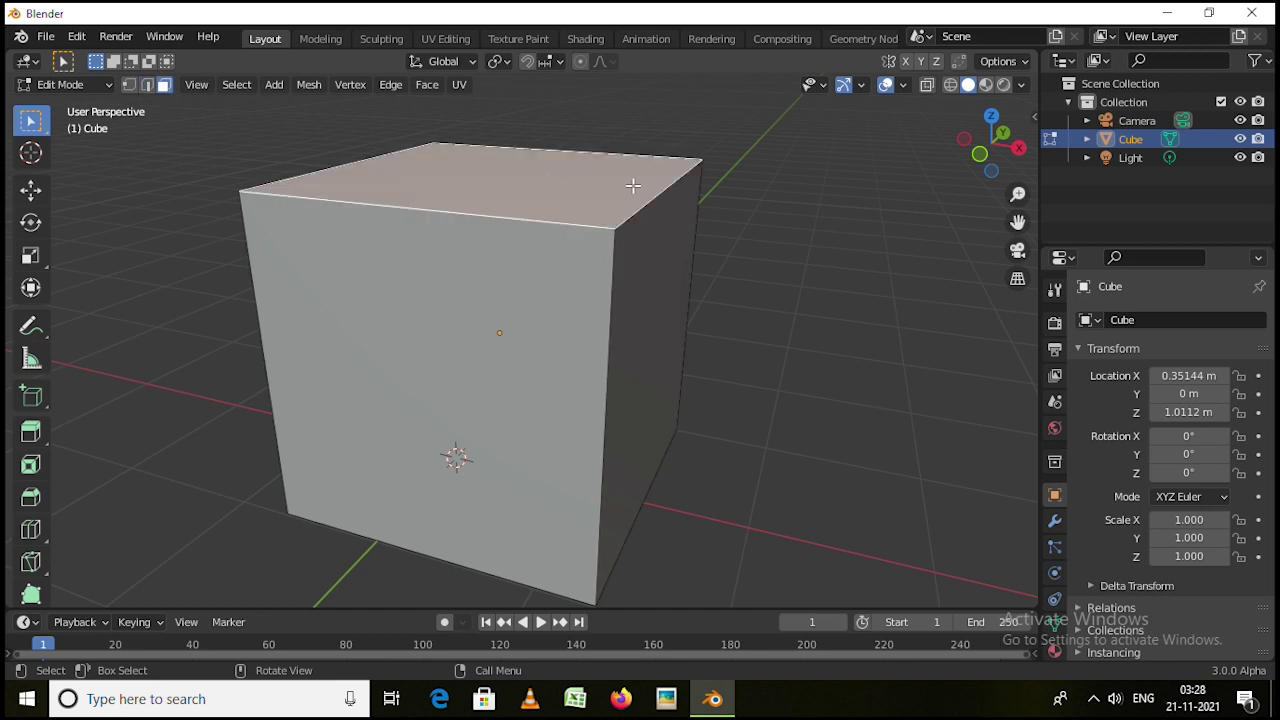
{"action": "middle_click_drag", "start_coordinate": [531, 178], "coordinate": [631, 189]}
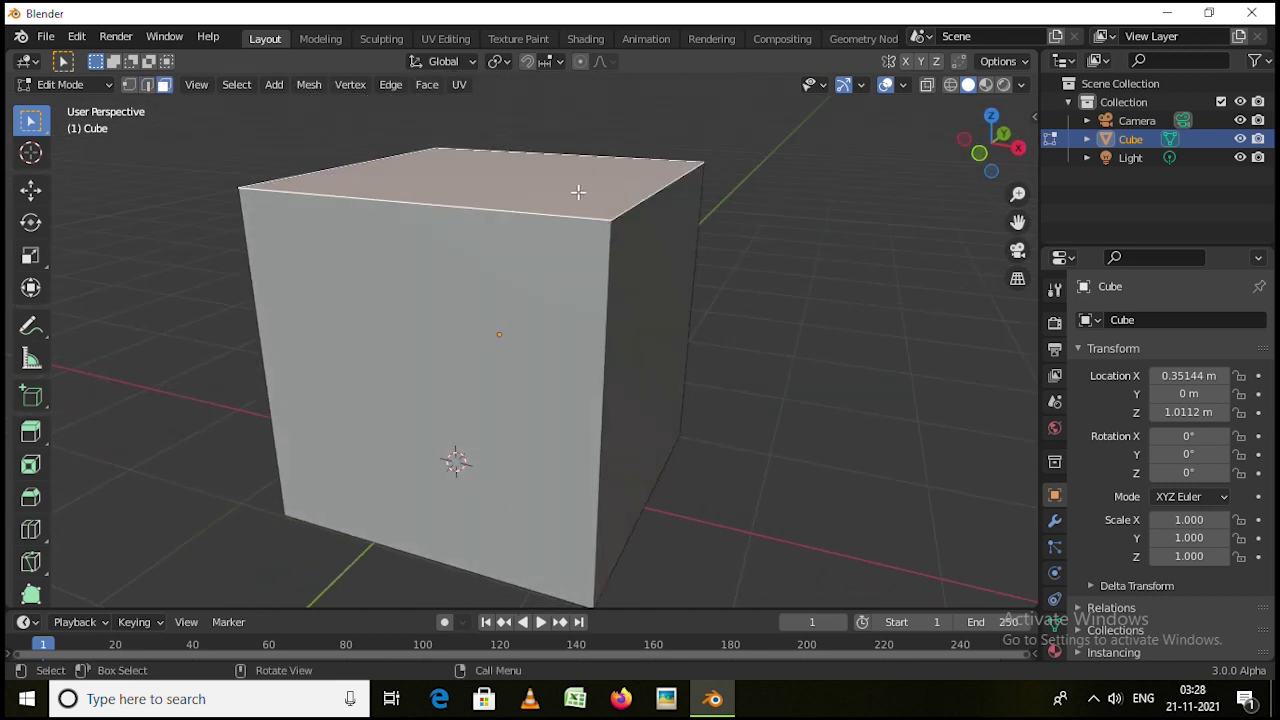
{"action": "scroll", "coordinate": [580, 191], "scroll_direction": "down", "scroll_amount": 3}
{"action": "left_click", "coordinate": [514, 293]}
{"action": "middle_click_drag", "start_coordinate": [514, 293], "coordinate": [566, 304]}
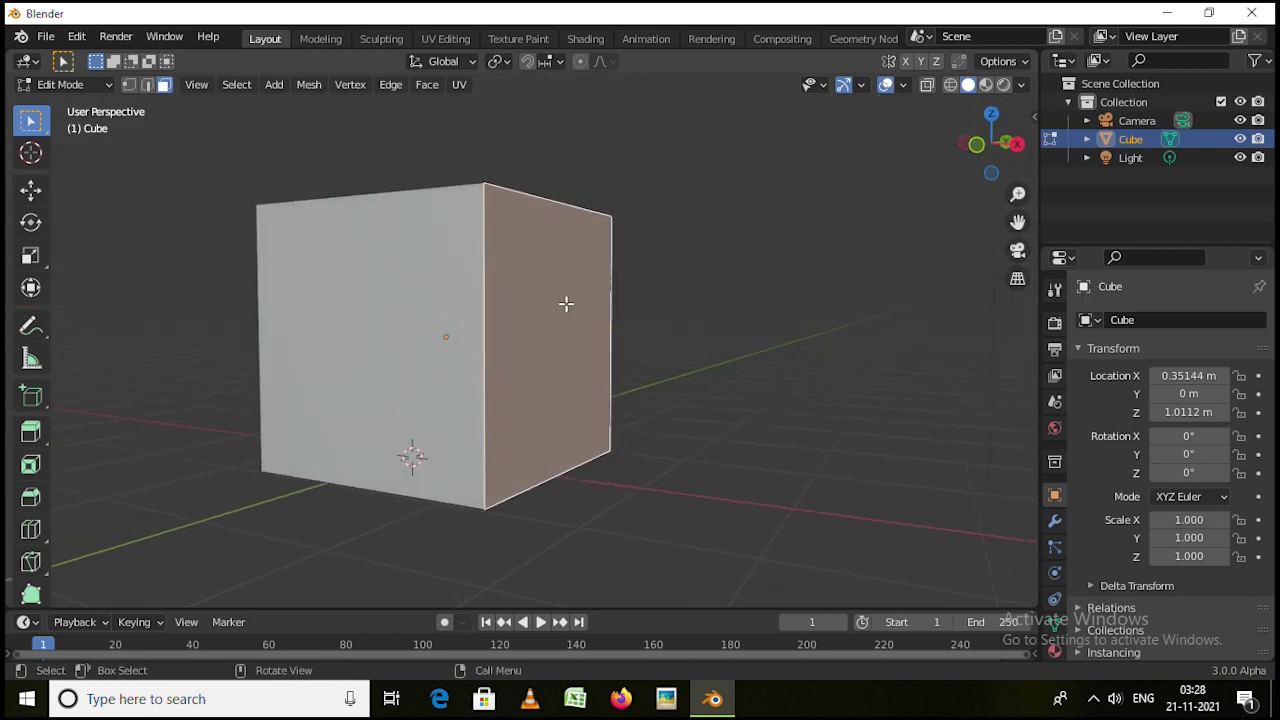
{"action": "left_click", "coordinate": [464, 302]}
{"action": "mouse_move", "coordinate": [464, 302]}
{"action": "middle_mouse_down"}
{"action": "mouse_move", "coordinate": [458, 230]}
{"action": "mouse_move", "coordinate": [457, 303]}
{"action": "middle_mouse_up"}
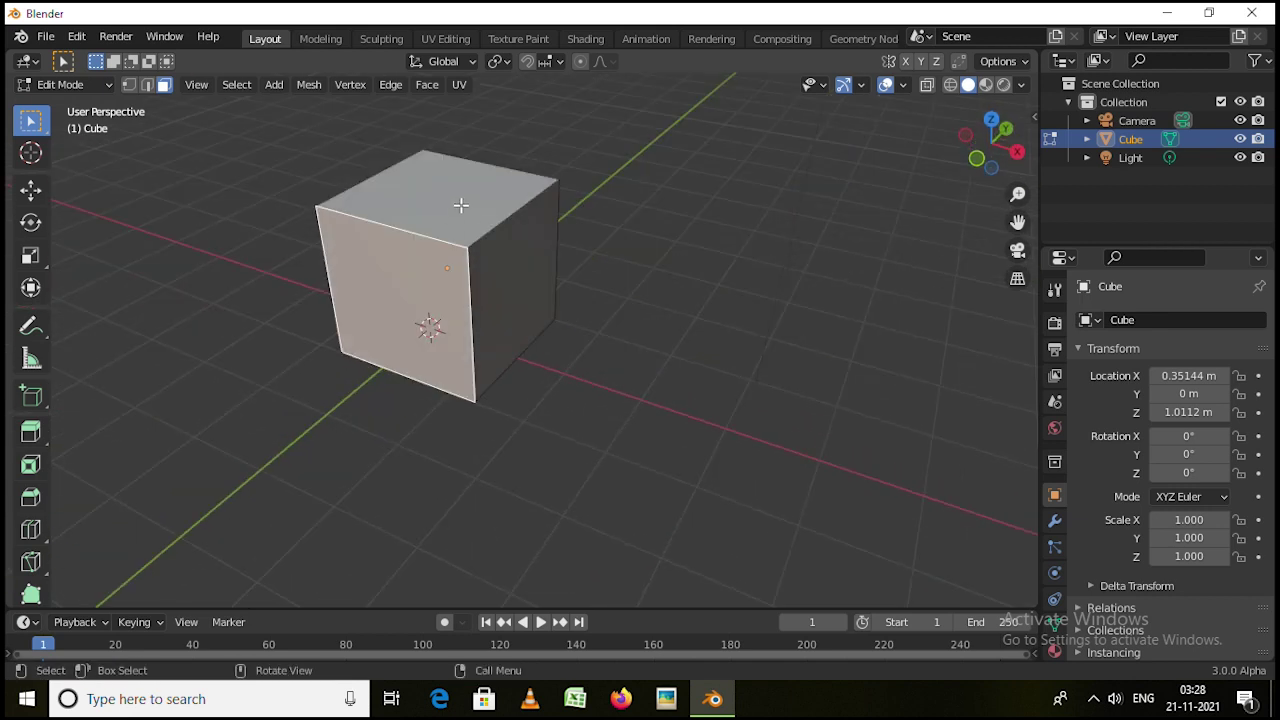
{"action": "scroll", "coordinate": [463, 206], "scroll_direction": "down", "scroll_amount": 2}
{"action": "middle_click_drag", "start_coordinate": [466, 206], "coordinate": [470, 268], "text": "shift"}
{"action": "scroll", "coordinate": [470, 268], "scroll_direction": "up", "scroll_amount": 2}
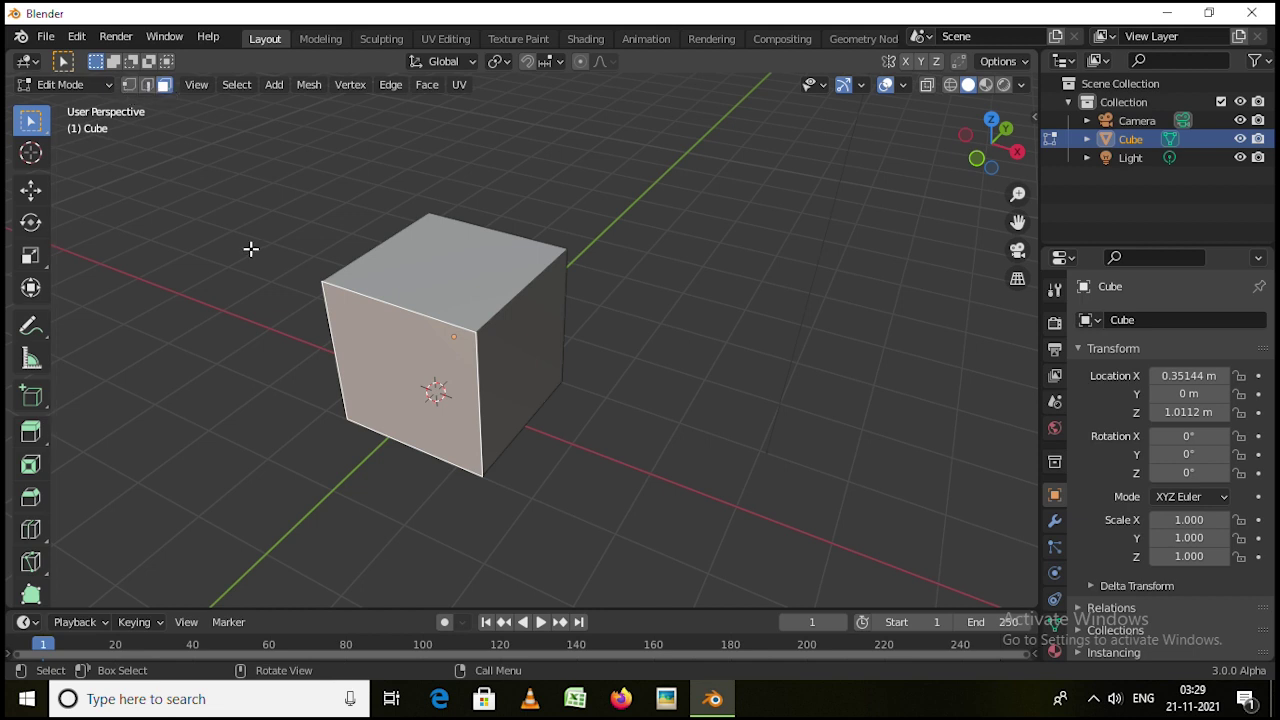
Cycle the front face's selection through vertex, edge and face modes several times, ending in face selection
{"action": "key", "text": "2"}
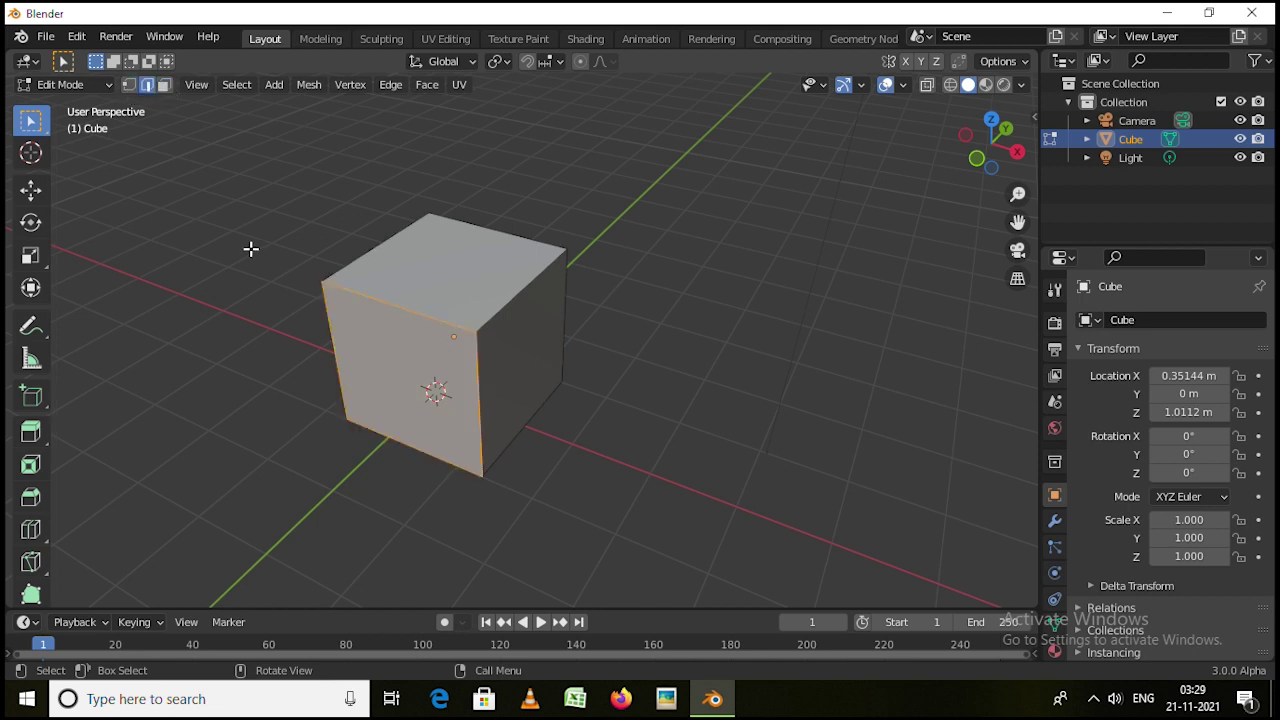
{"action": "key", "text": "1"}
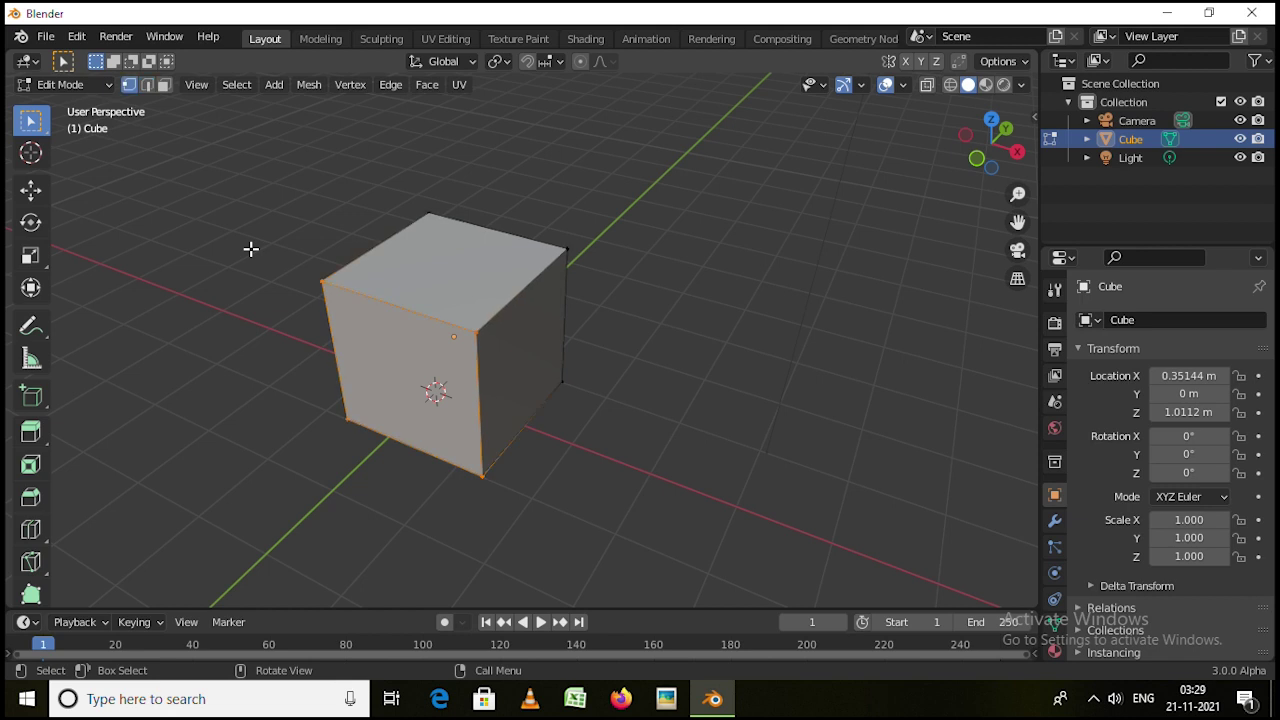
{"action": "key", "text": "2"}
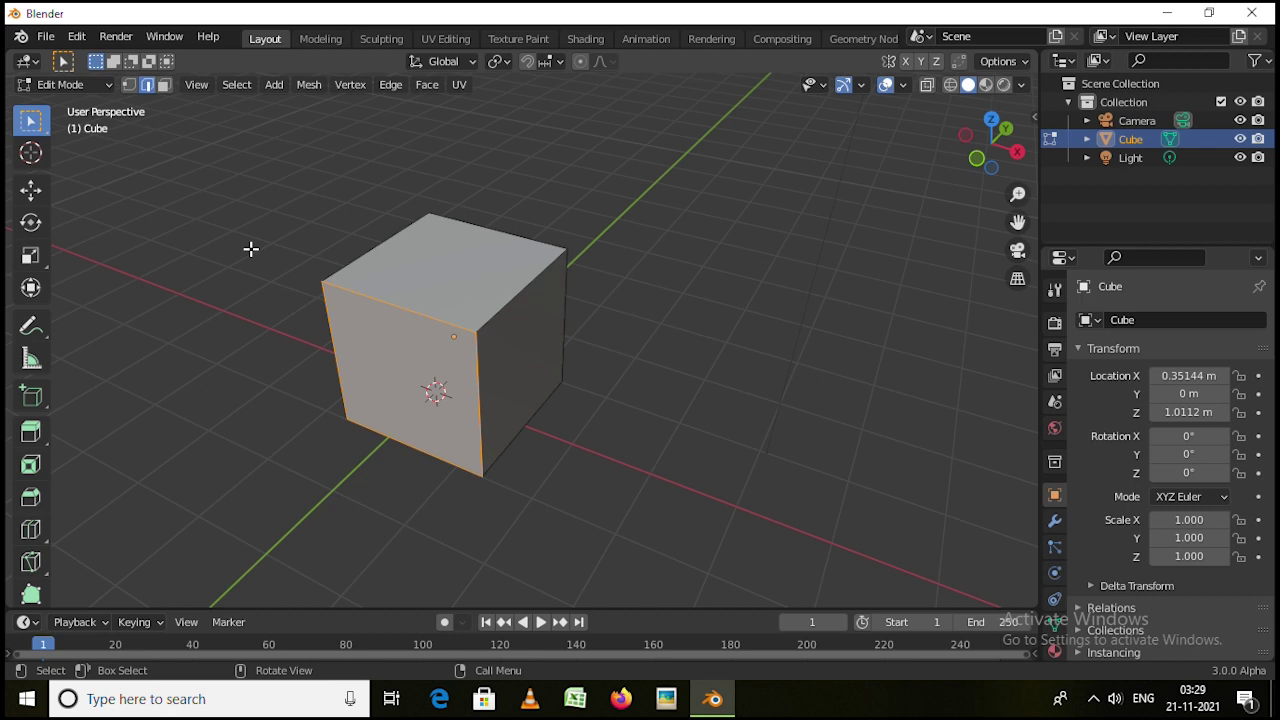
{"action": "key", "text": "3"}
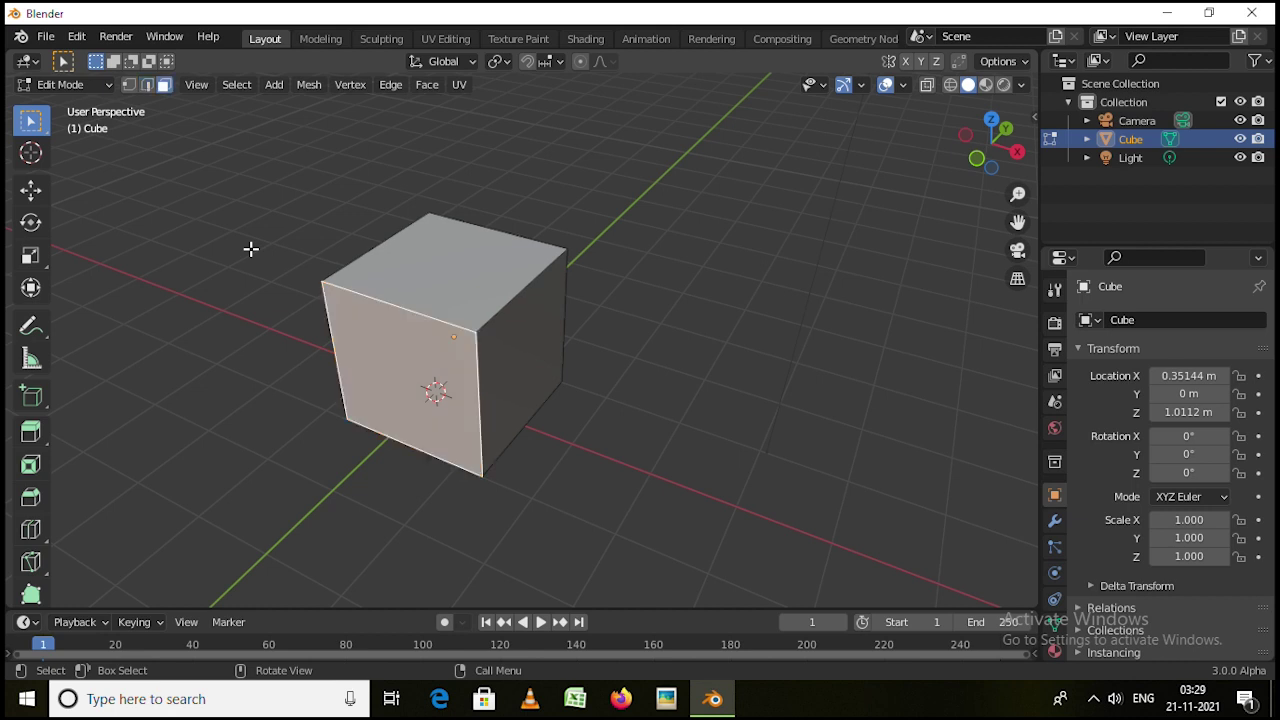
{"action": "key", "text": "1"}
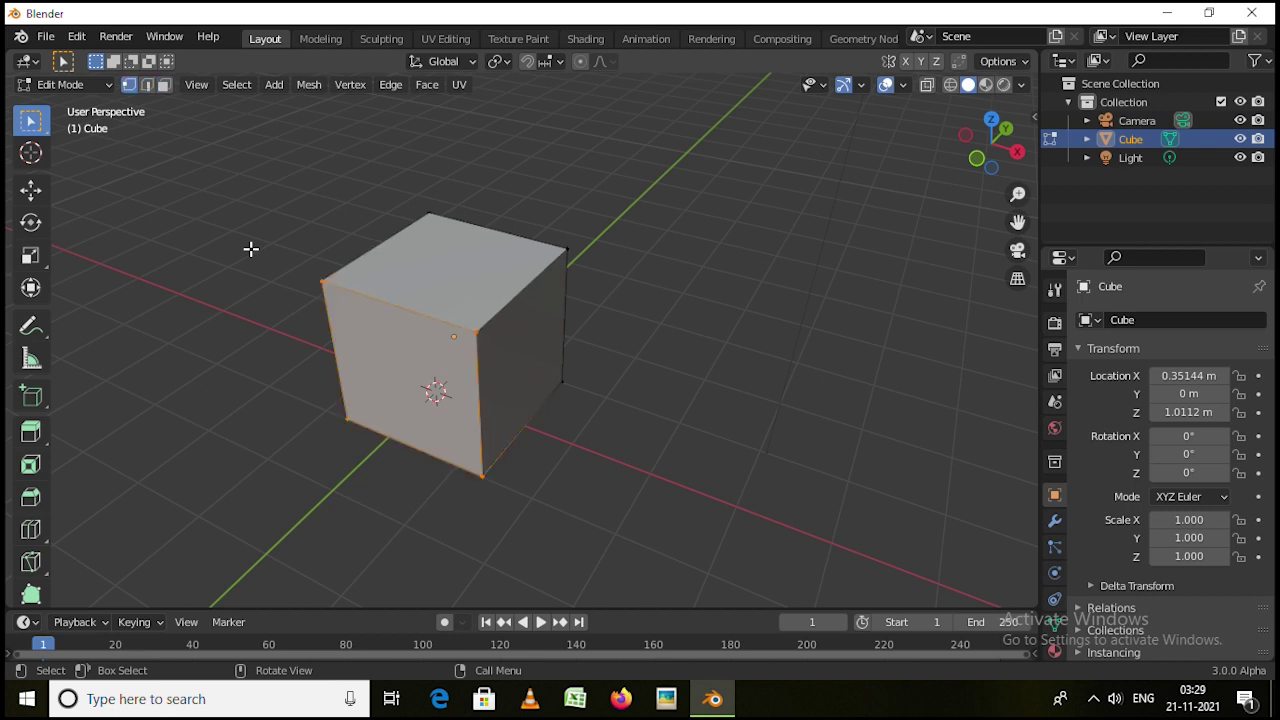
{"action": "key", "text": "2"}
{"action": "key", "text": "3"}
{"action": "scroll", "coordinate": [467, 337], "scroll_direction": "up", "scroll_amount": 3}
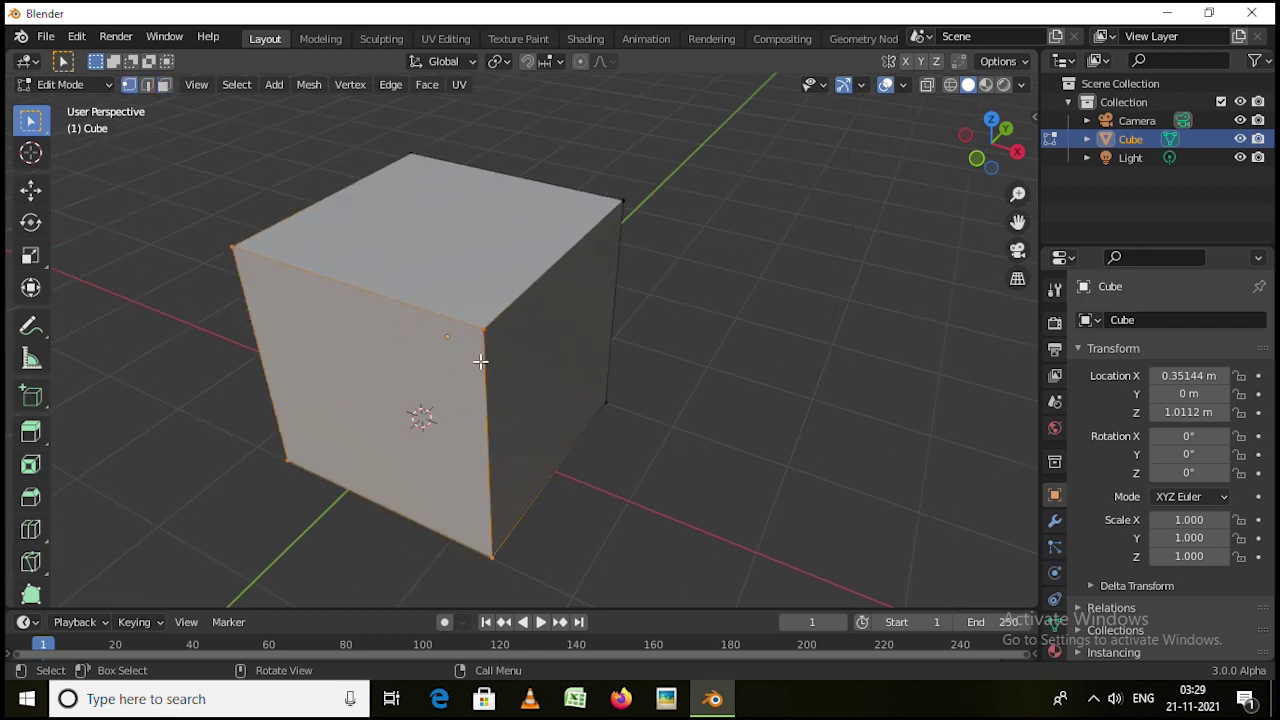
{"action": "key", "text": "2"}
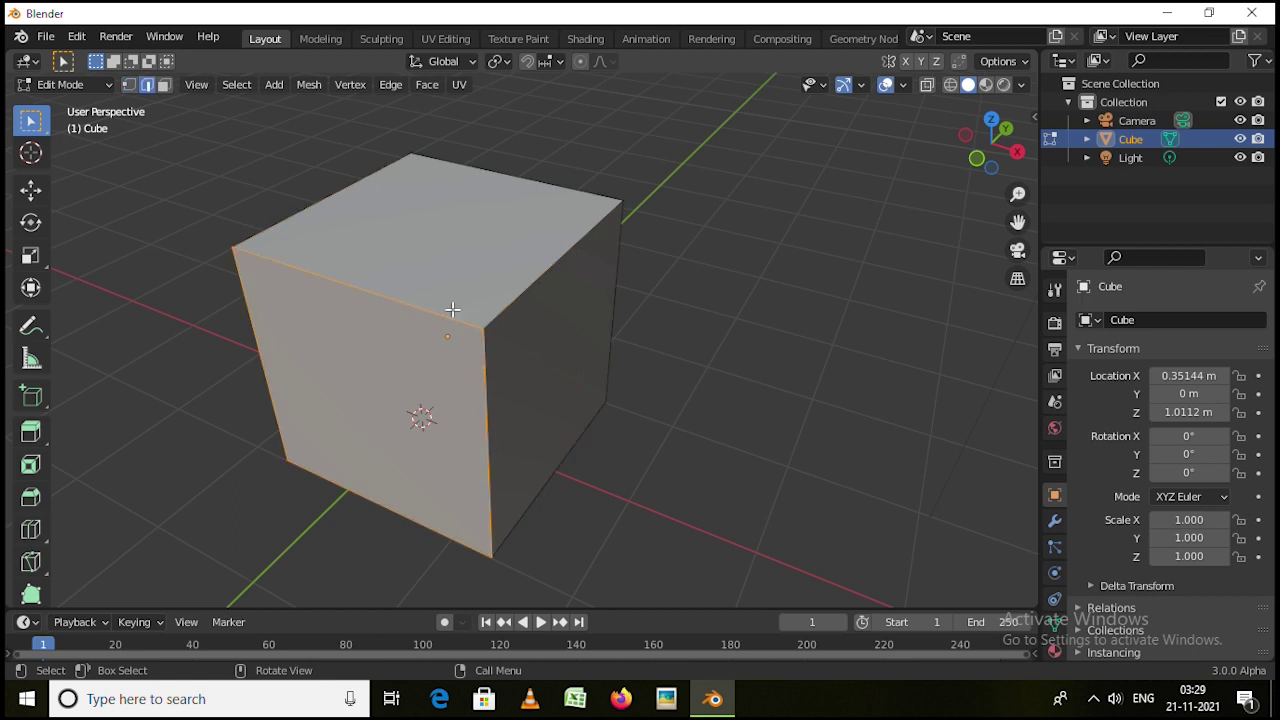
{"action": "key", "text": "3"}
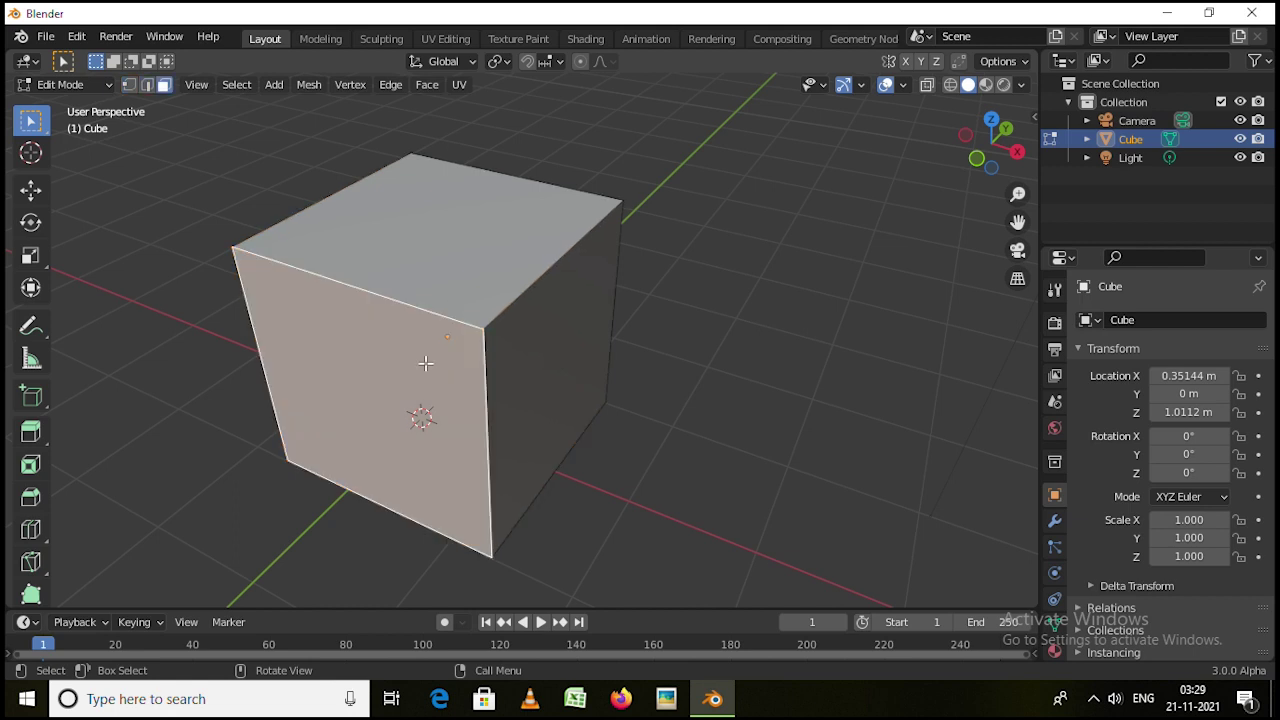
Examine the Edit Mode commands for vertices, edges and faces and look through the available mesh editing tools
{"action": "scroll", "coordinate": [503, 457], "scroll_direction": "down", "scroll_amount": 4}
{"action": "middle_click_drag", "start_coordinate": [503, 457], "coordinate": [497, 409]}
{"action": "scroll", "coordinate": [140, 103], "scroll_direction": "up", "scroll_amount": 1}
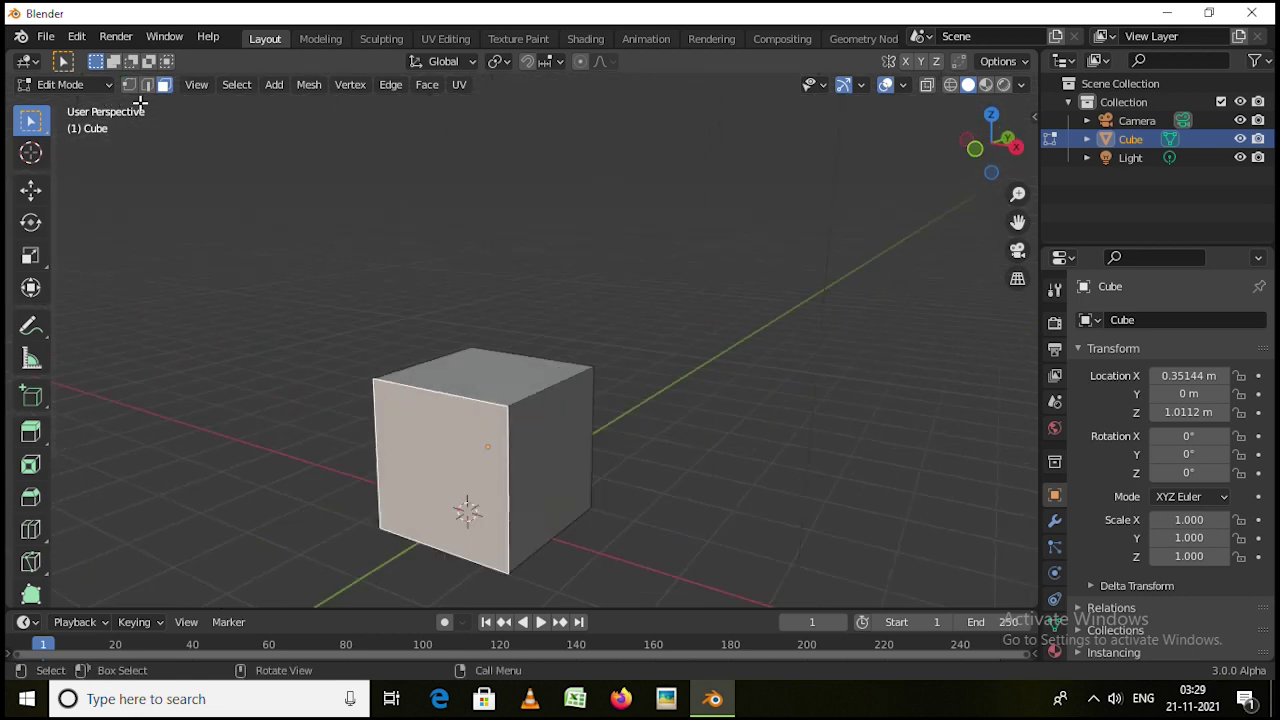
{"action": "scroll", "coordinate": [223, 165], "scroll_direction": "down", "scroll_amount": 1}
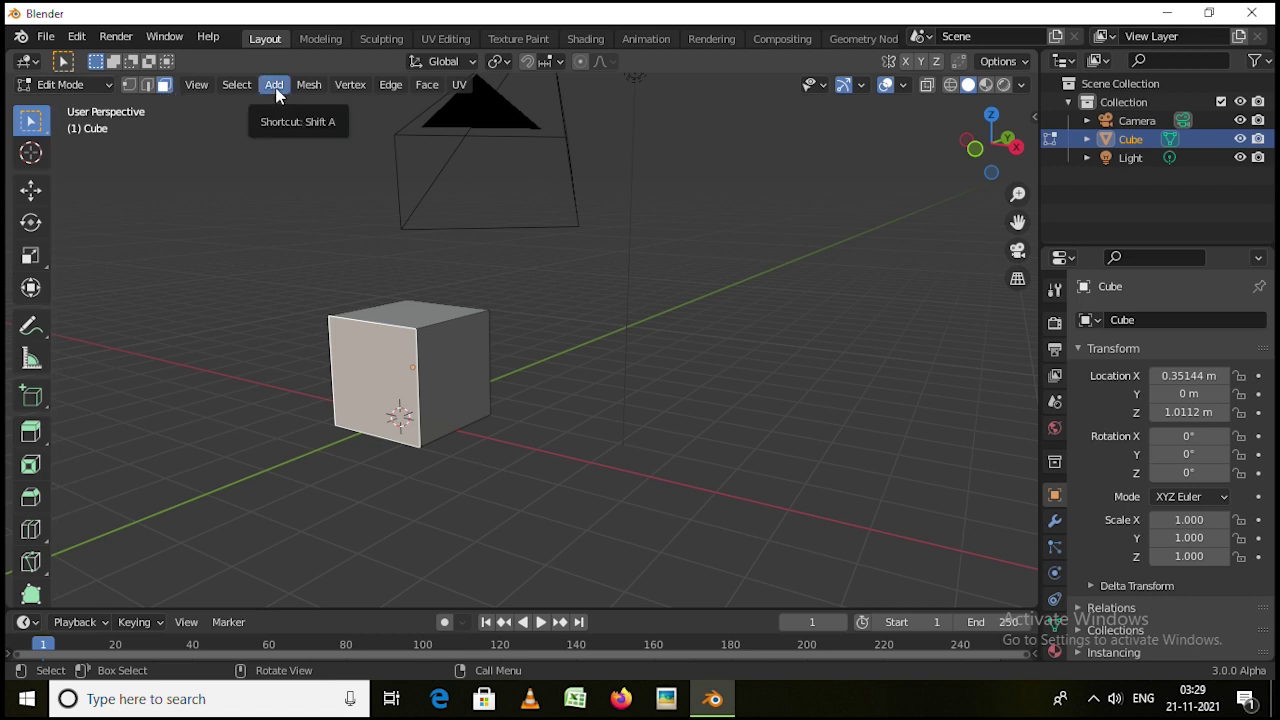
{"action": "left_click", "coordinate": [350, 88]}
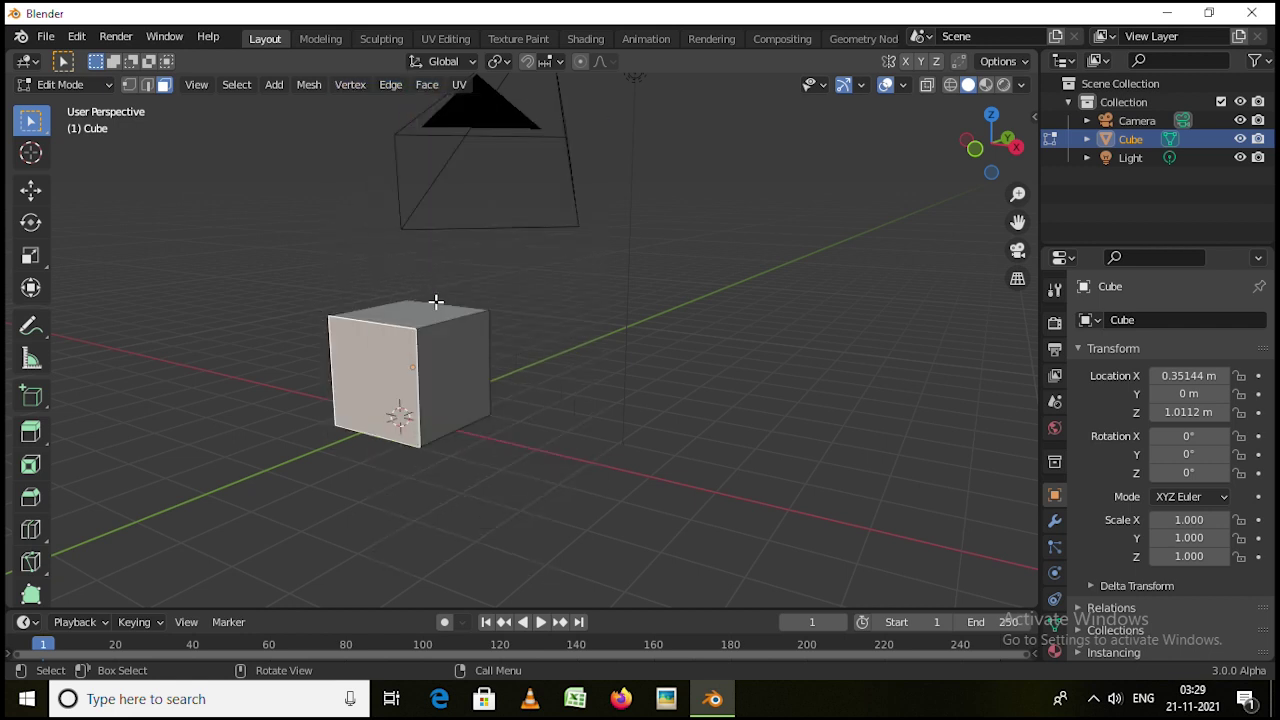
{"action": "scroll", "coordinate": [430, 343], "scroll_direction": "down", "scroll_amount": 2}
{"action": "scroll", "coordinate": [423, 405], "scroll_direction": "up", "scroll_amount": 4}
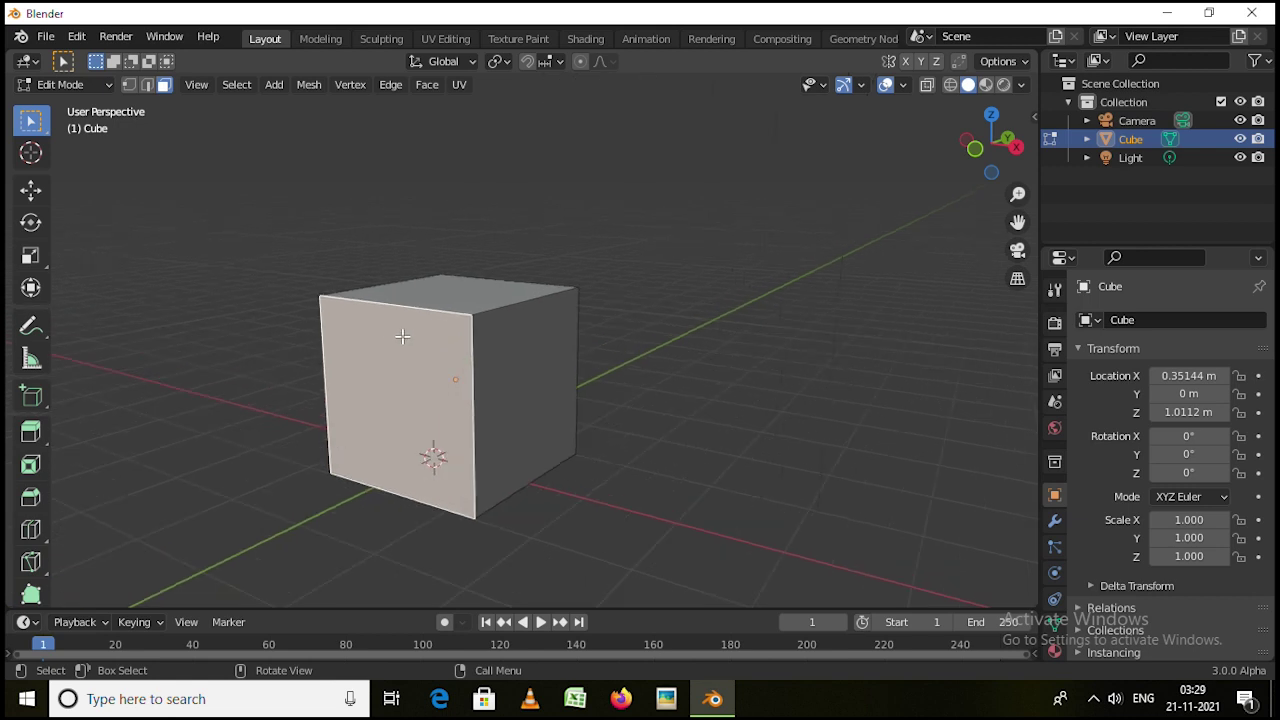
{"action": "scroll", "coordinate": [402, 336], "scroll_direction": "up", "scroll_amount": 1}
{"action": "middle_click_drag", "start_coordinate": [423, 371], "coordinate": [553, 364], "text": "shift"}
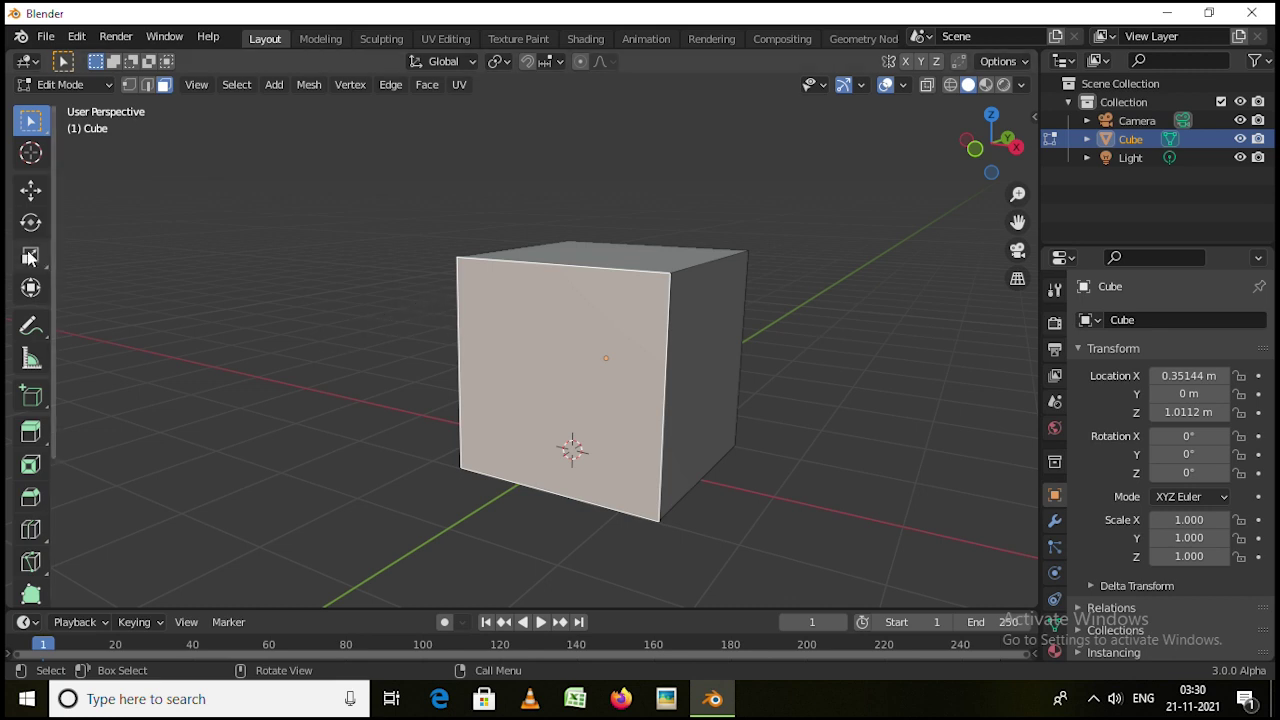
{"action": "scroll", "coordinate": [30, 258], "scroll_direction": "down", "scroll_amount": 3}
{"action": "middle_click_drag", "start_coordinate": [677, 415], "coordinate": [640, 418]}
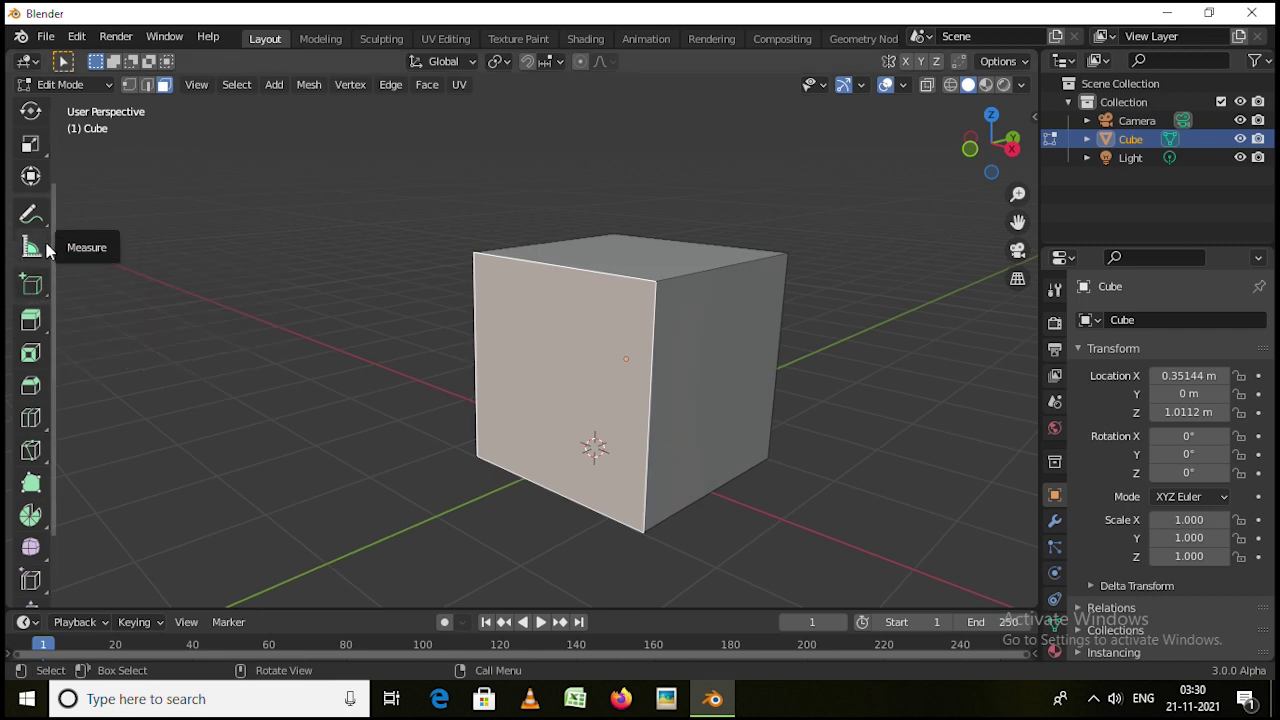
{"action": "scroll", "coordinate": [28, 335], "scroll_direction": "down", "scroll_amount": 1}
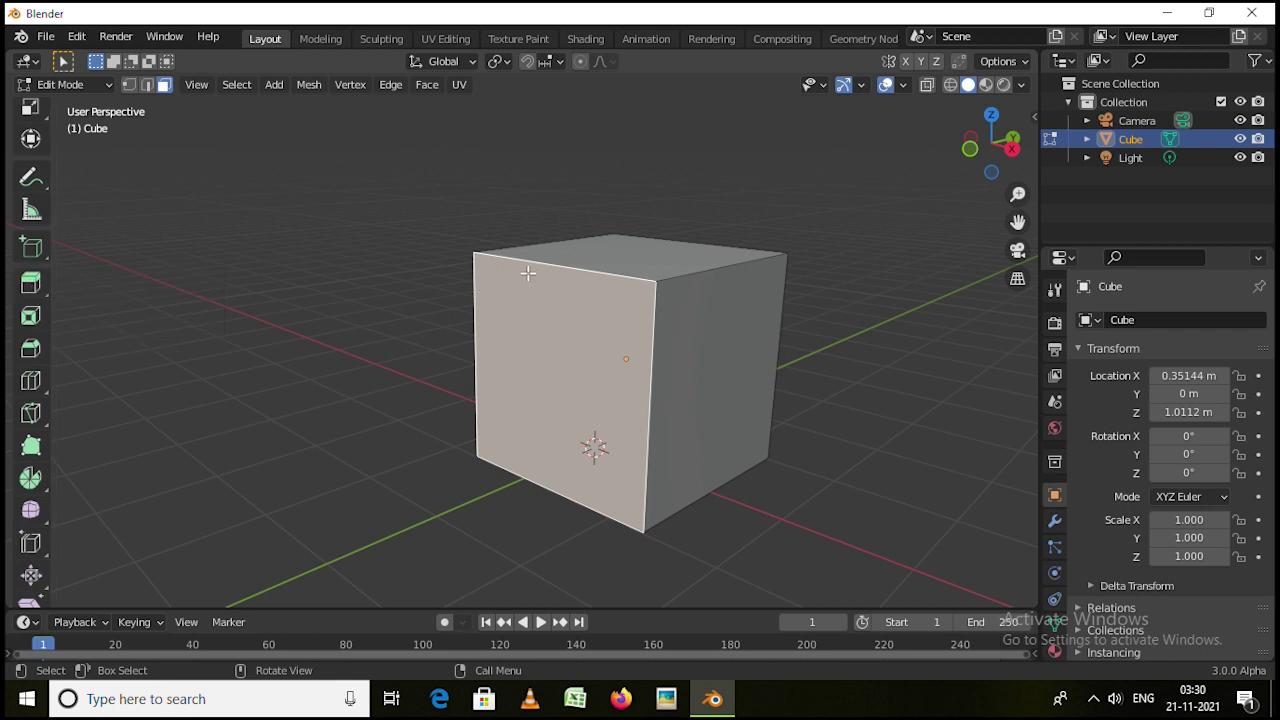
Select the cube's top face, switch to vertex selection and select only its nearest corner vertex
{"action": "left_click", "coordinate": [618, 268]}
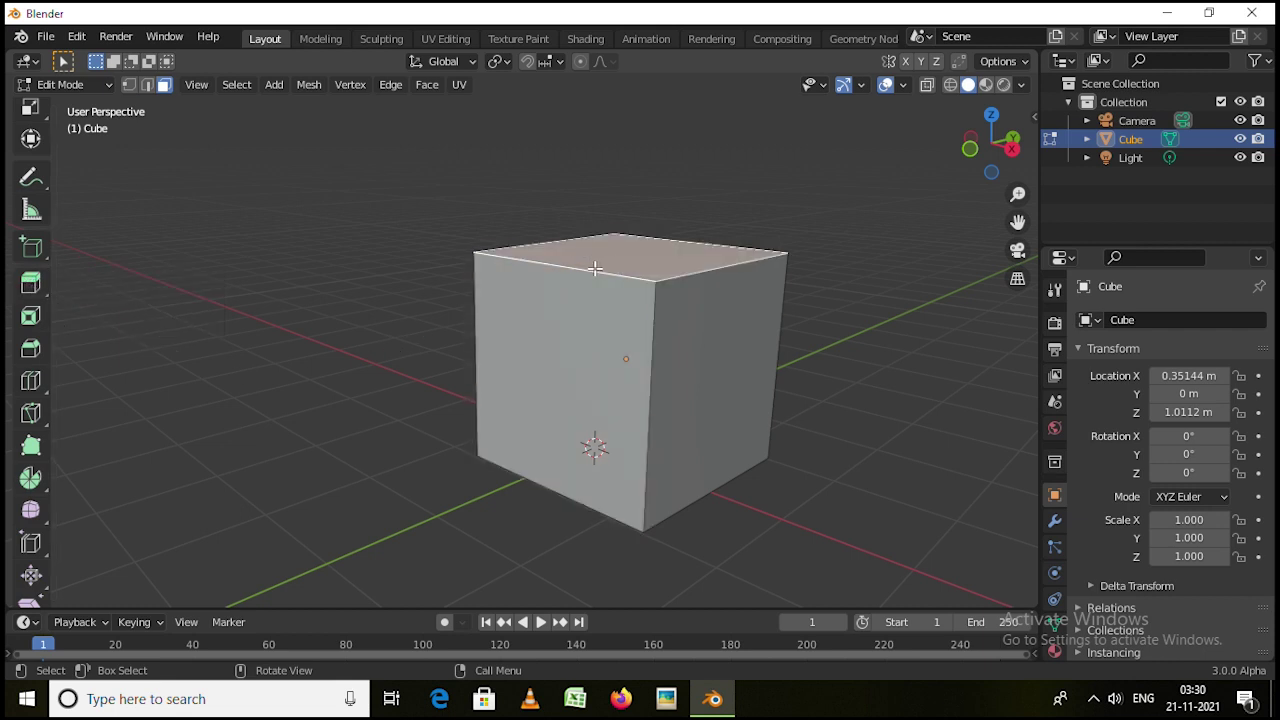
{"action": "key", "text": "1"}
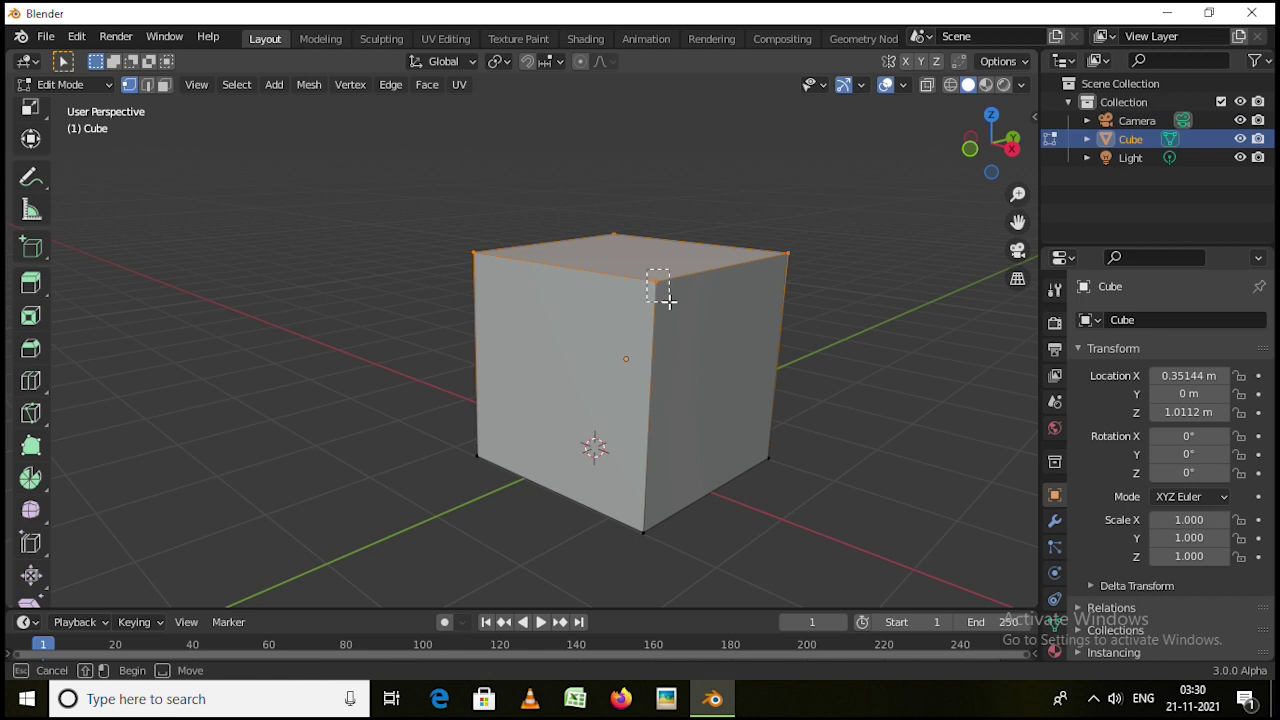
{"action": "left_click", "coordinate": [658, 290]}
{"action": "middle_click_drag", "start_coordinate": [671, 317], "coordinate": [597, 334]}
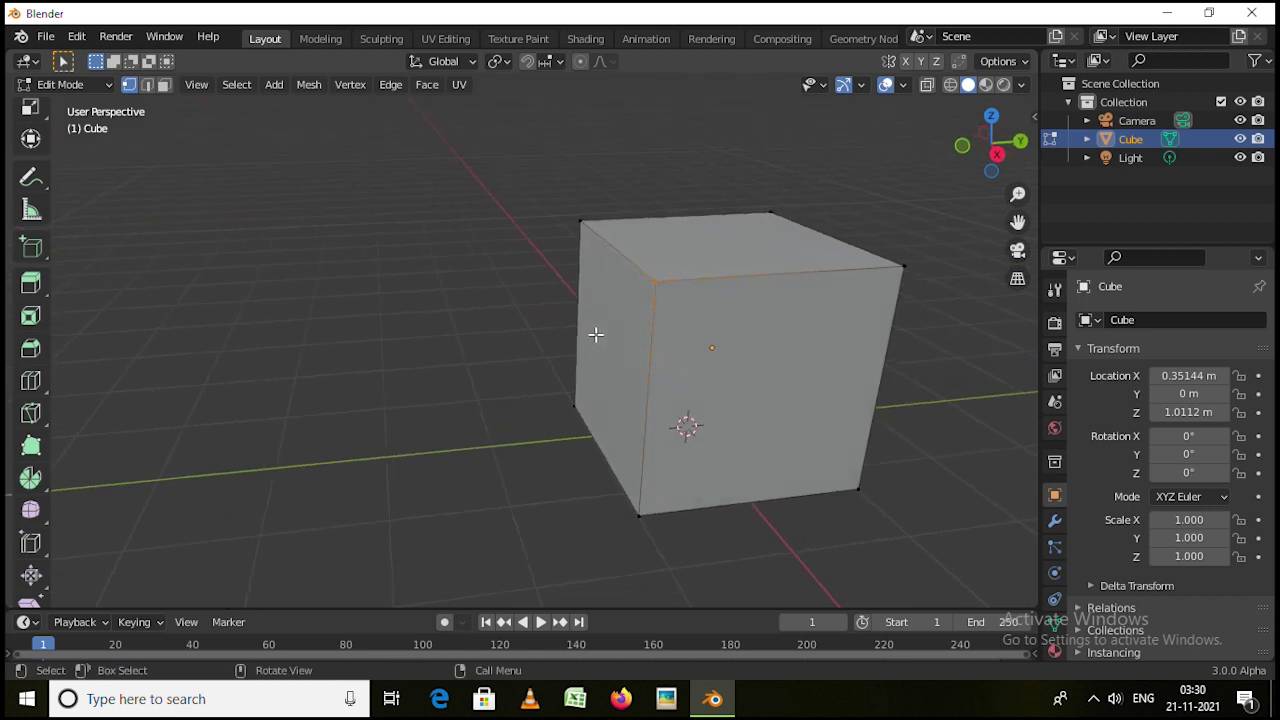
Extrude the top corner vertex outward beyond the cube with the Extrude Region tool and reselect the original corner vertex
{"action": "left_click", "coordinate": [31, 284]}
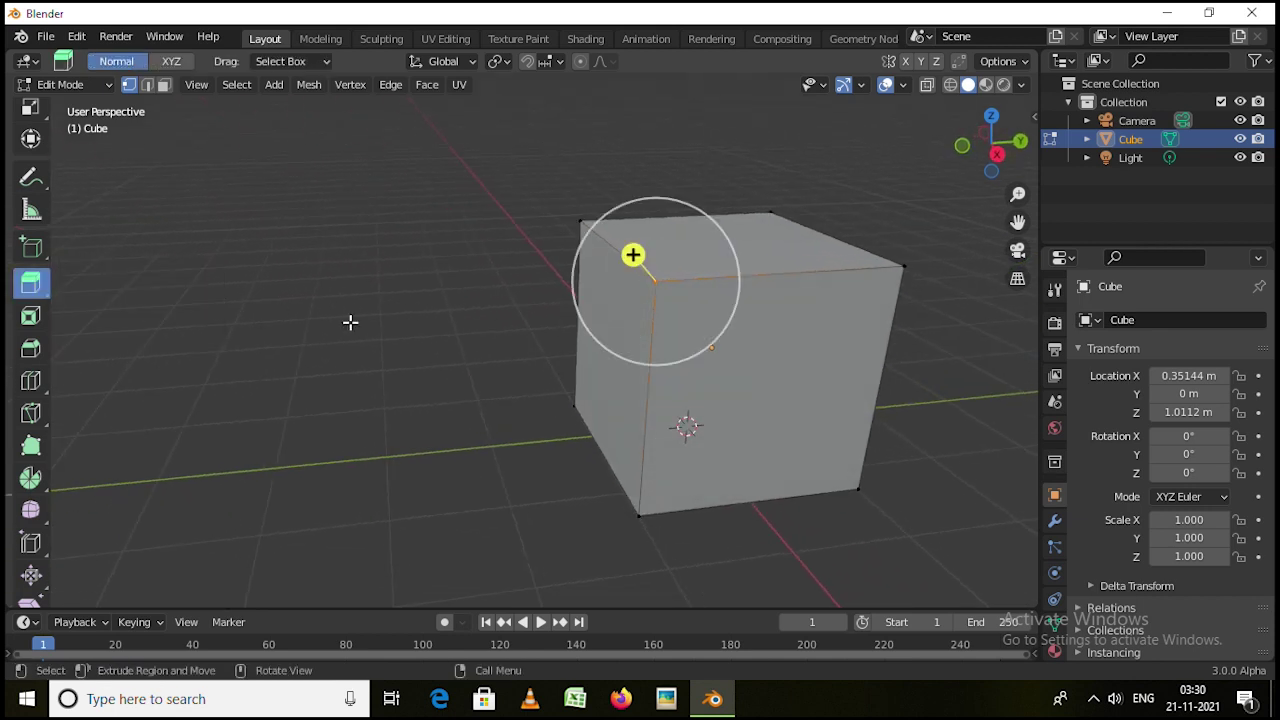
{"action": "left_click_drag", "start_coordinate": [635, 256], "coordinate": [514, 114]}
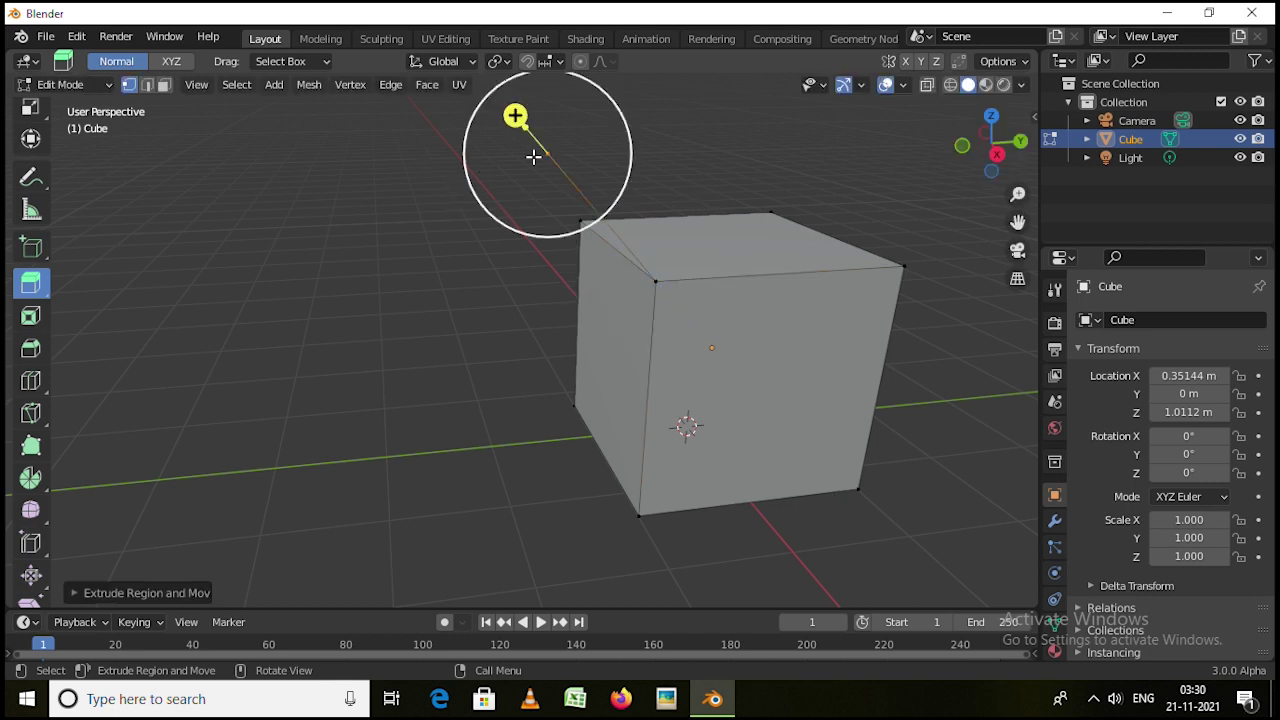
{"action": "left_click", "coordinate": [659, 277]}
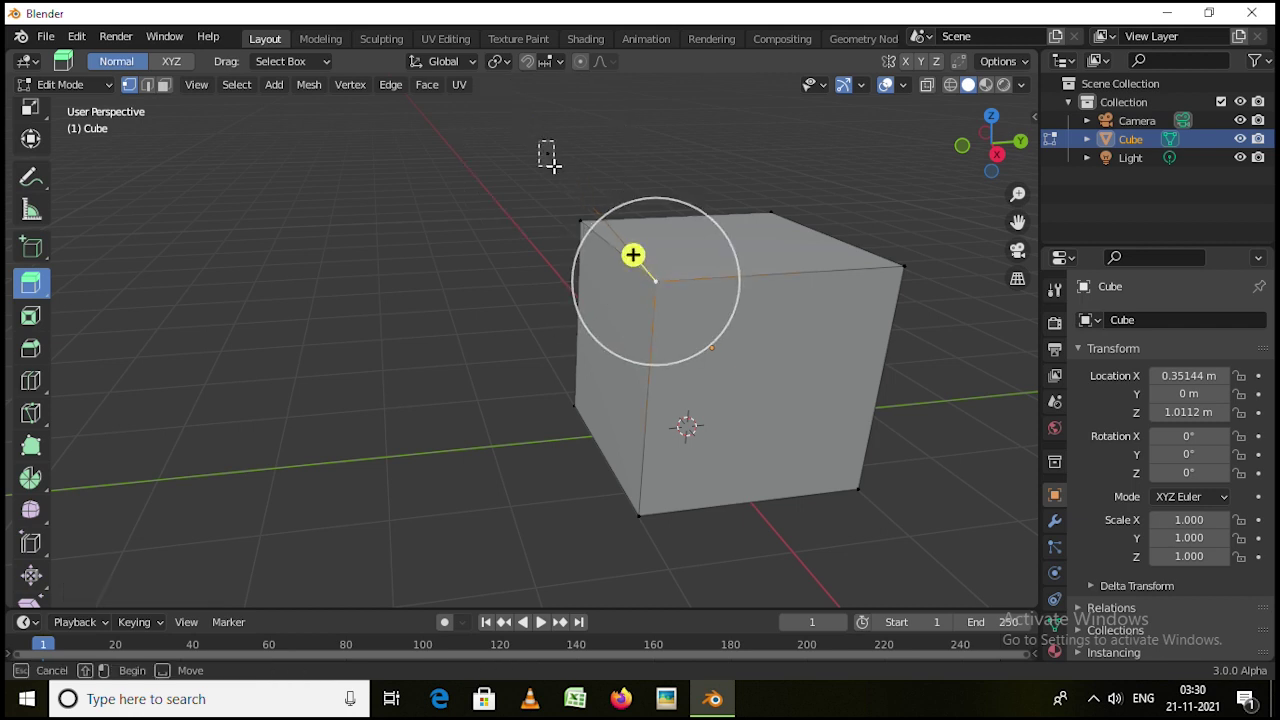
Undo the earlier extrusion of the cube's top corner vertex, keeping the original corner vertex selected
{"action": "left_click", "coordinate": [548, 154]}
{"action": "middle_click_drag", "start_coordinate": [403, 329], "coordinate": [441, 324]}
{"action": "key", "text": "ctrl+z"}
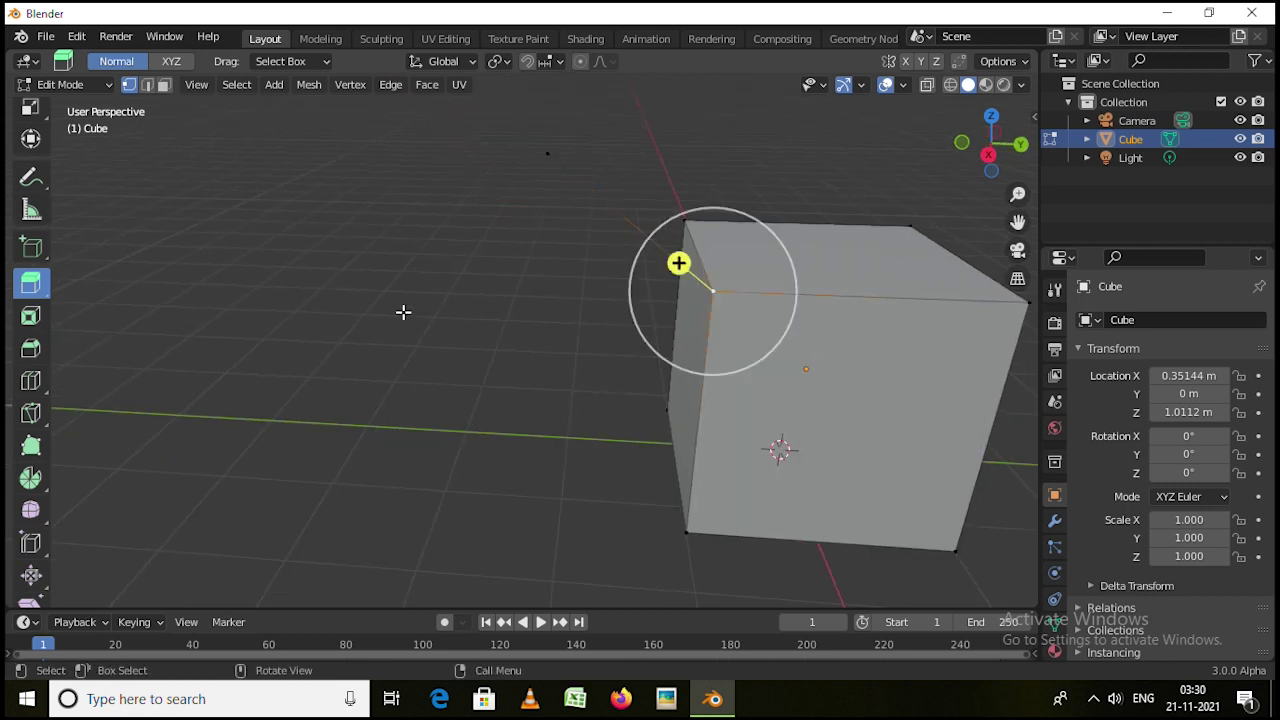
{"action": "key", "text": "ctrl+shift+z"}
{"action": "key", "text": "ctrl+z"}
Extrude the cube's top corner vertex outward and upward by about 1.59 m and delete the extruded vertex
{"action": "key", "text": "e"}
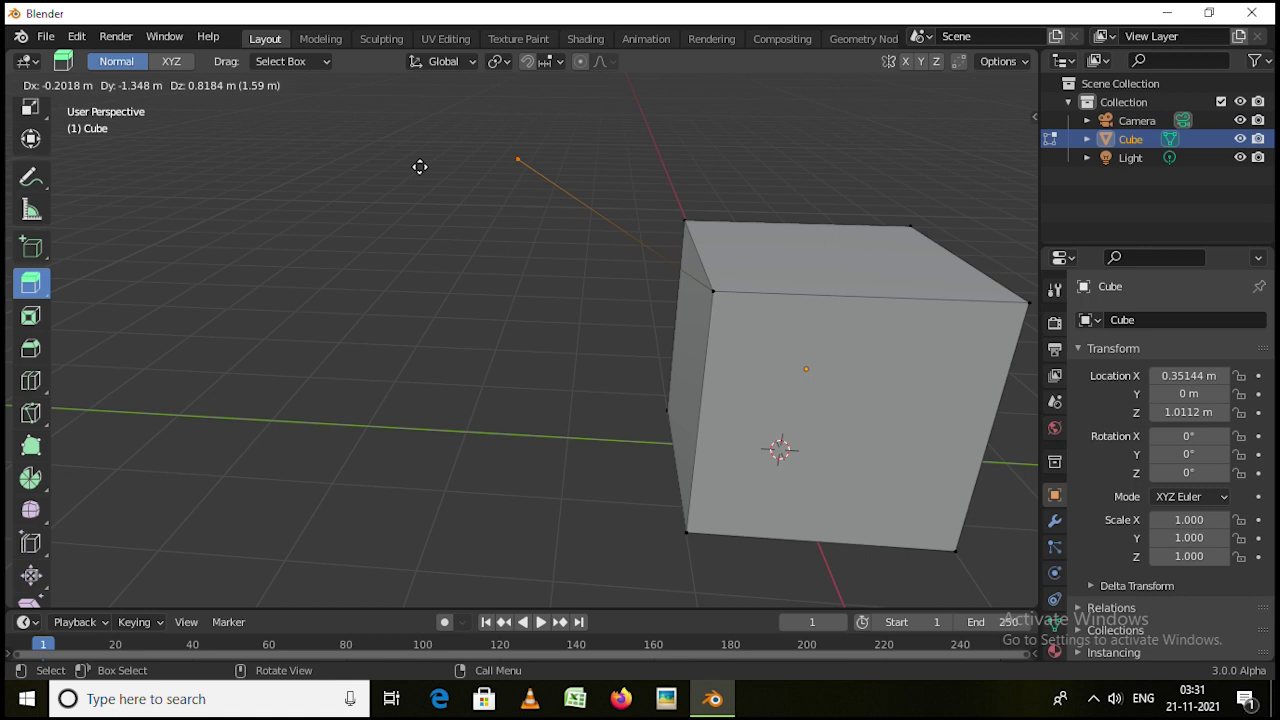
{"action": "left_click", "coordinate": [420, 167]}
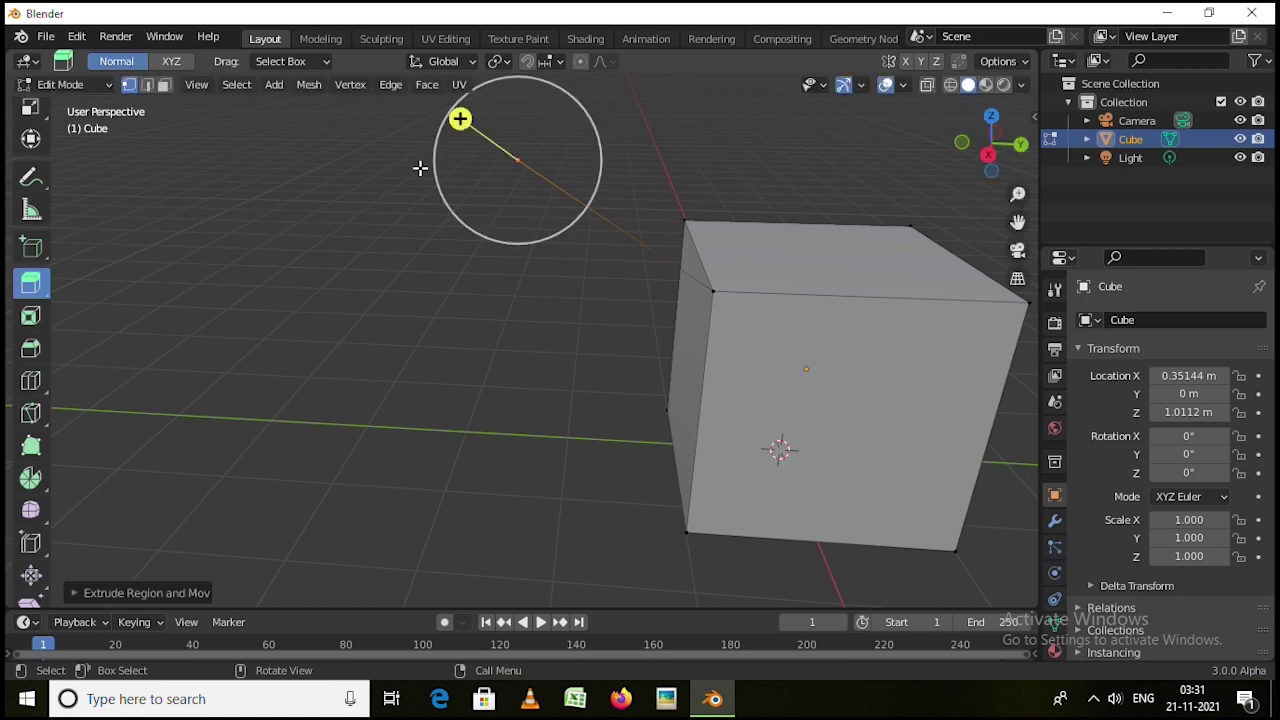
{"action": "key", "text": "x"}
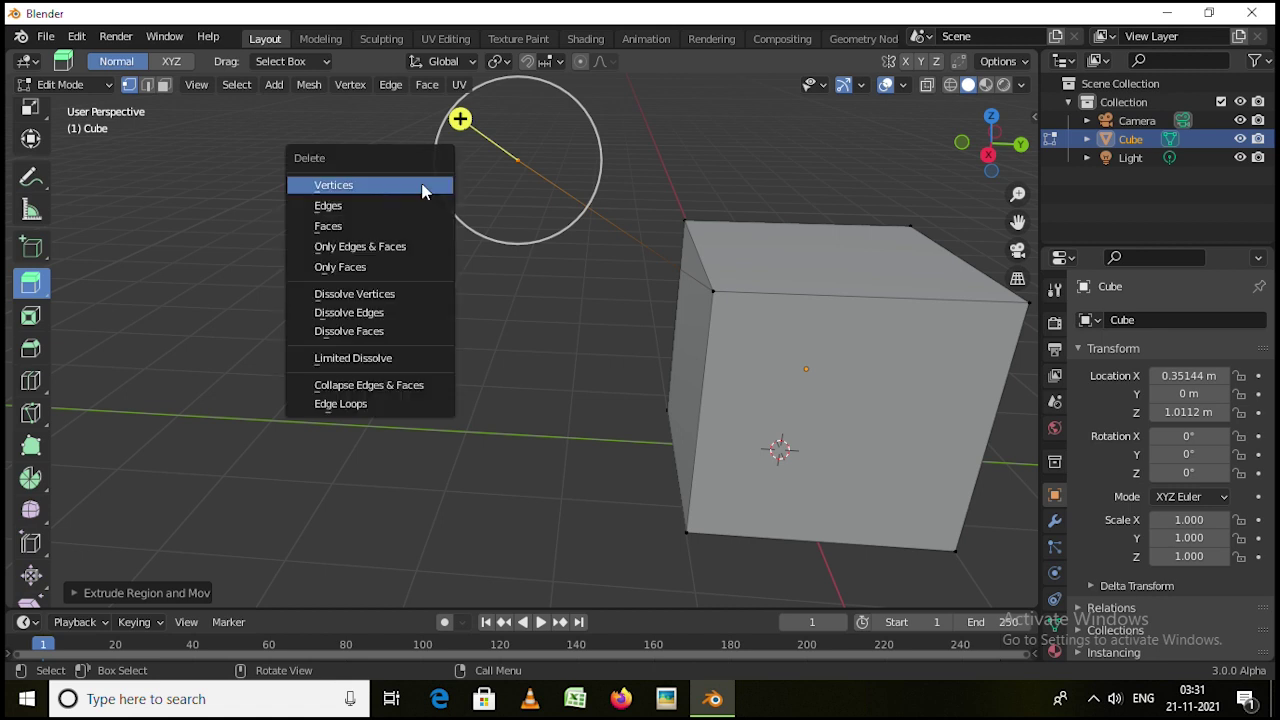
{"action": "left_click", "coordinate": [416, 184]}
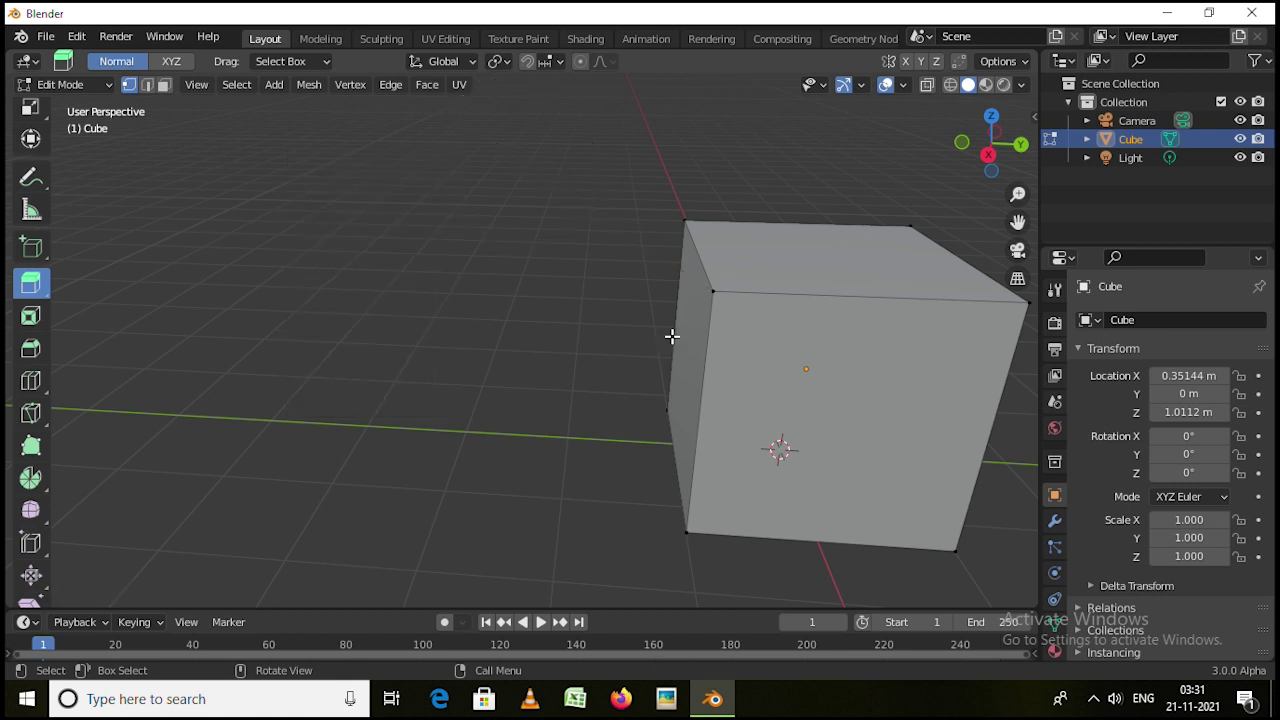
Extrude the same corner vertex beyond the cube once more, then box-select its free end and delete that vertex
{"action": "mouse_move", "coordinate": [674, 337]}
{"action": "middle_mouse_down"}
{"action": "mouse_move", "coordinate": [649, 363]}
{"action": "mouse_move", "coordinate": [689, 340]}
{"action": "middle_mouse_up"}
{"action": "left_click_drag", "start_coordinate": [652, 339], "coordinate": [468, 236]}
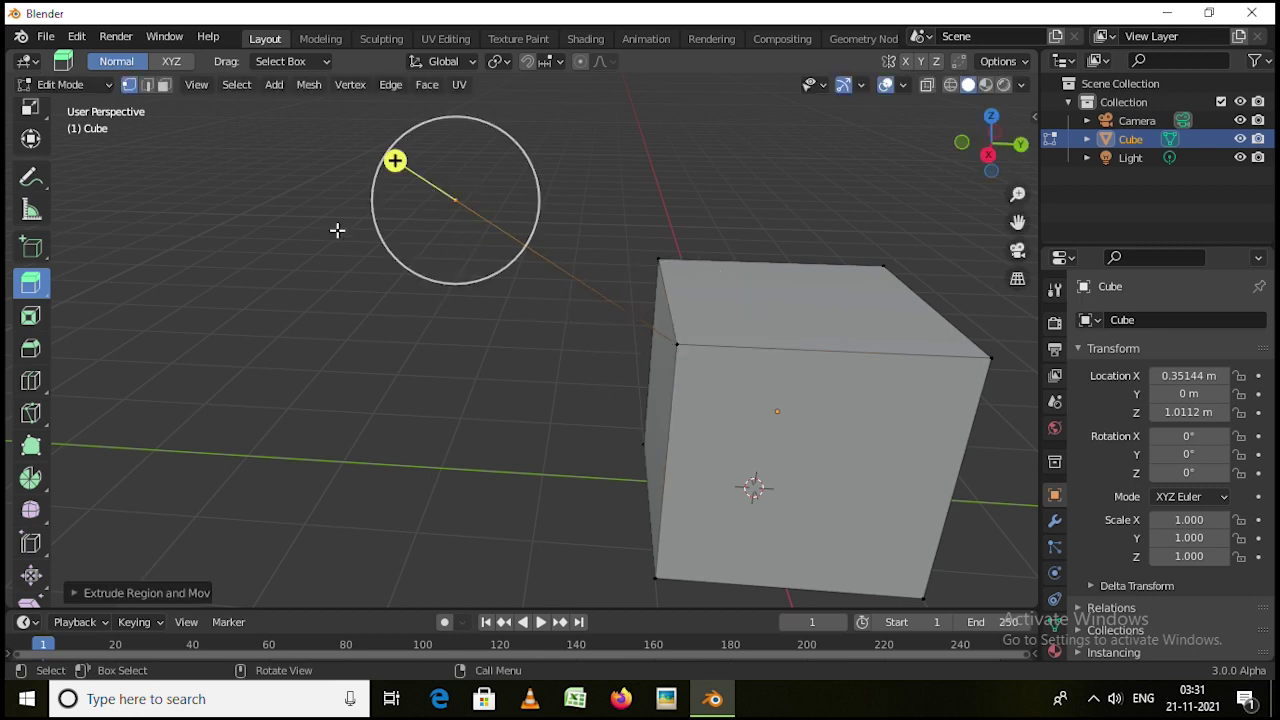
{"action": "left_click_drag", "start_coordinate": [336, 152], "coordinate": [540, 231]}
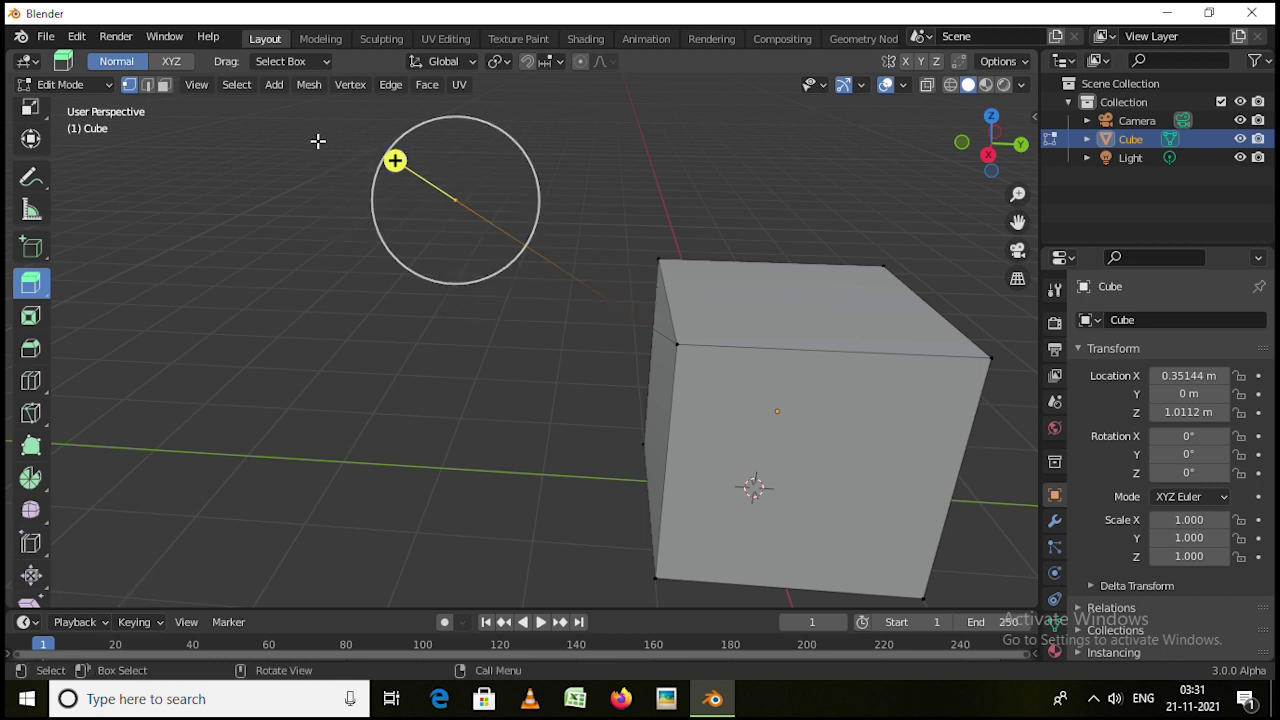
{"action": "left_click_drag", "start_coordinate": [317, 141], "coordinate": [577, 251]}
{"action": "key", "text": "x"}
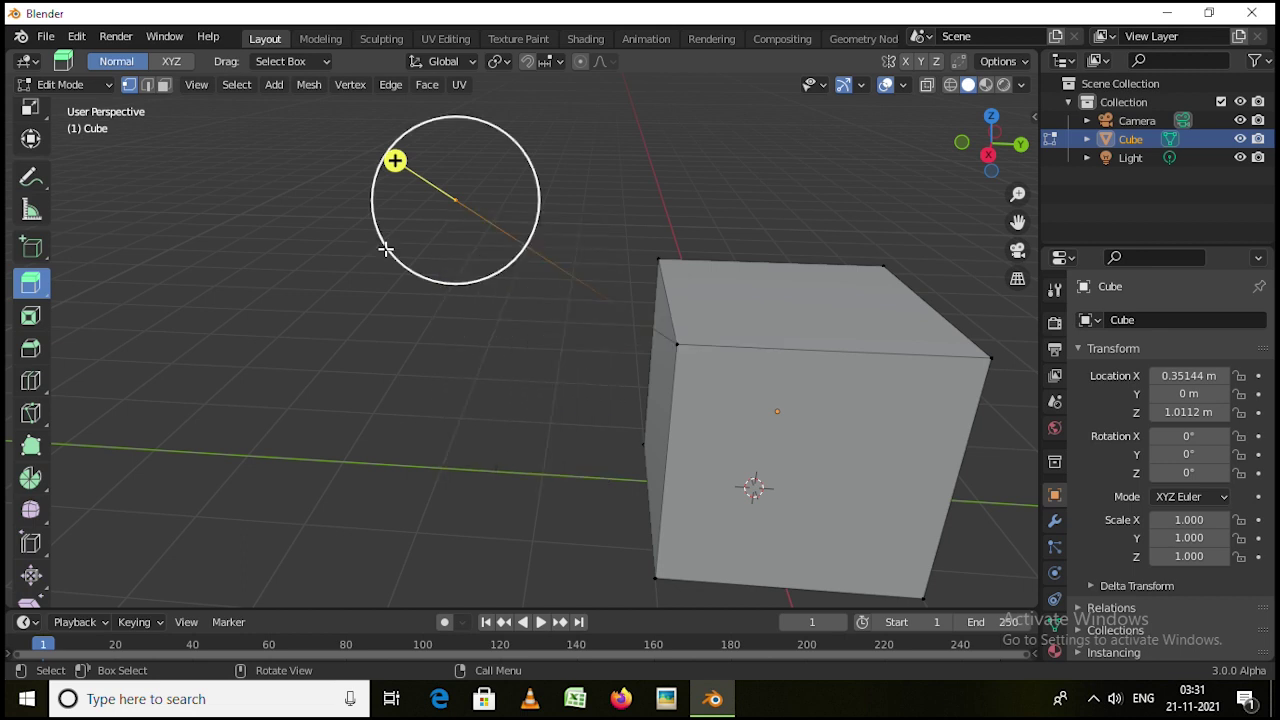
{"action": "key", "text": "x"}
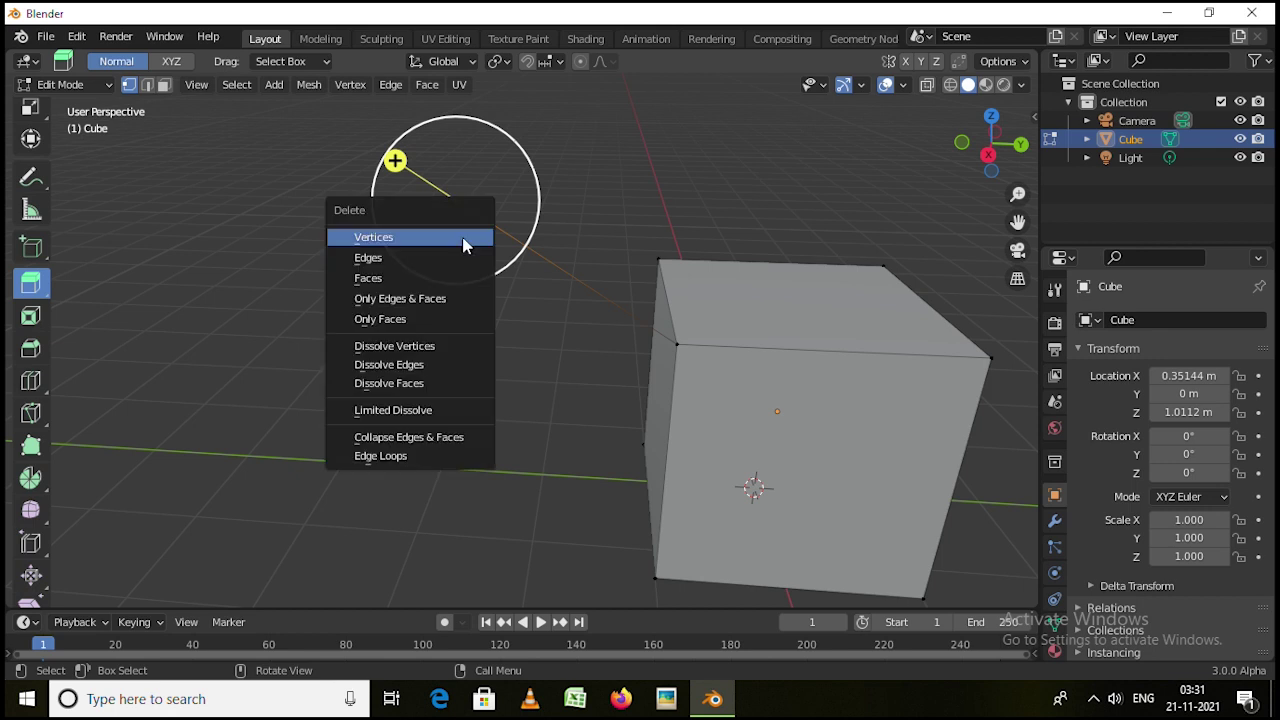
{"action": "left_click", "coordinate": [463, 239]}
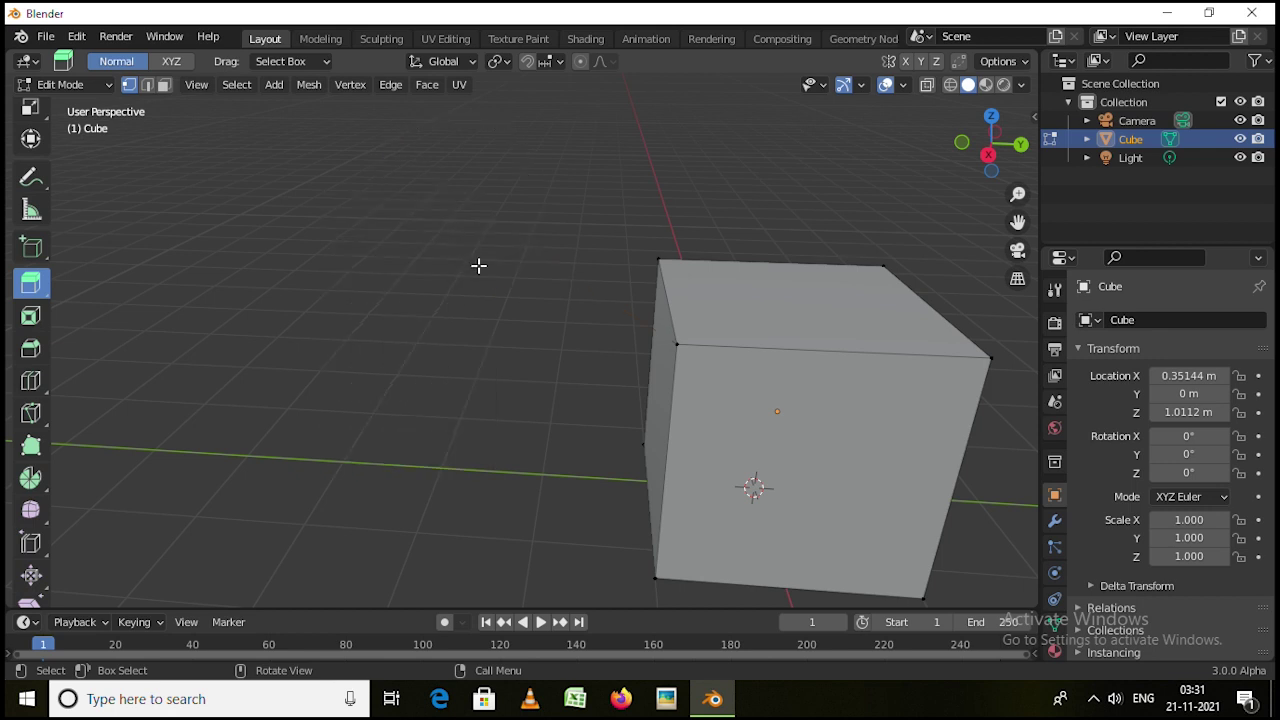
Box-select both end vertices of the top face's side edge and try extruding them outward
{"action": "scroll", "coordinate": [478, 265], "scroll_direction": "down", "scroll_amount": 2}
{"action": "middle_click_drag", "start_coordinate": [486, 268], "coordinate": [521, 260]}
{"action": "scroll", "coordinate": [660, 287], "scroll_direction": "up", "scroll_amount": 2}
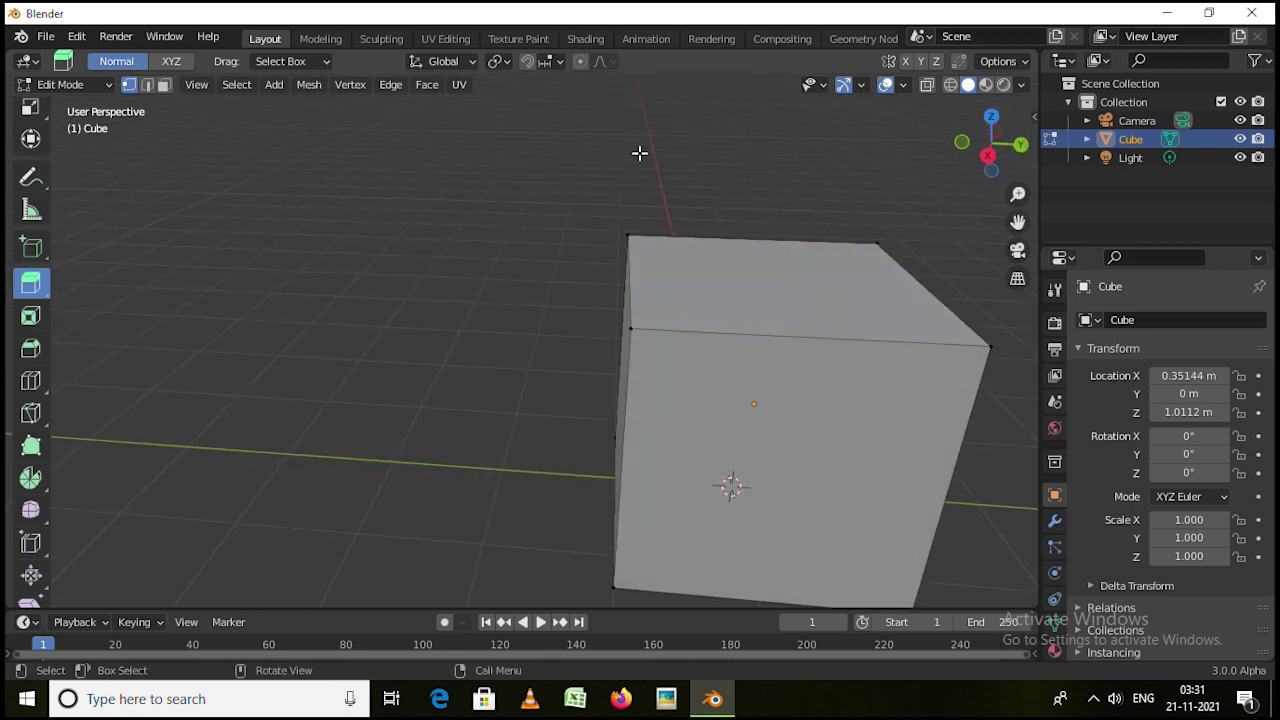
{"action": "left_click_drag", "start_coordinate": [584, 186], "coordinate": [662, 313]}
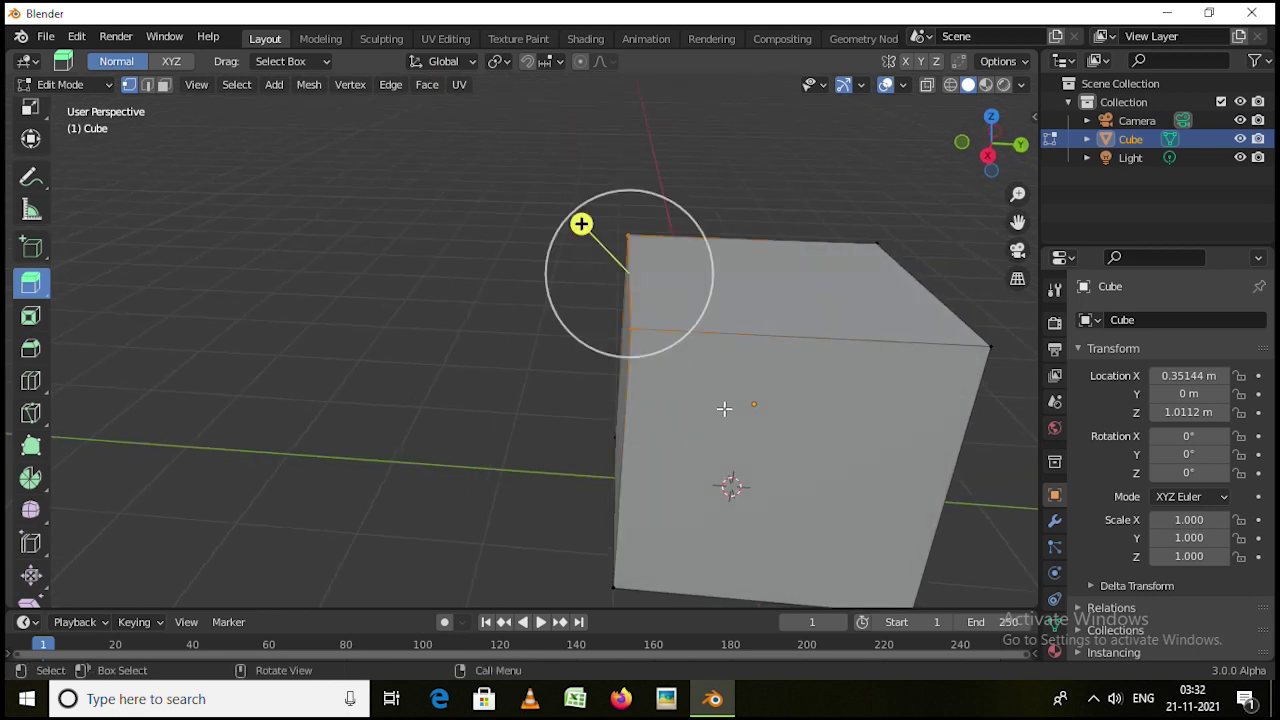
{"action": "key", "text": "e"}
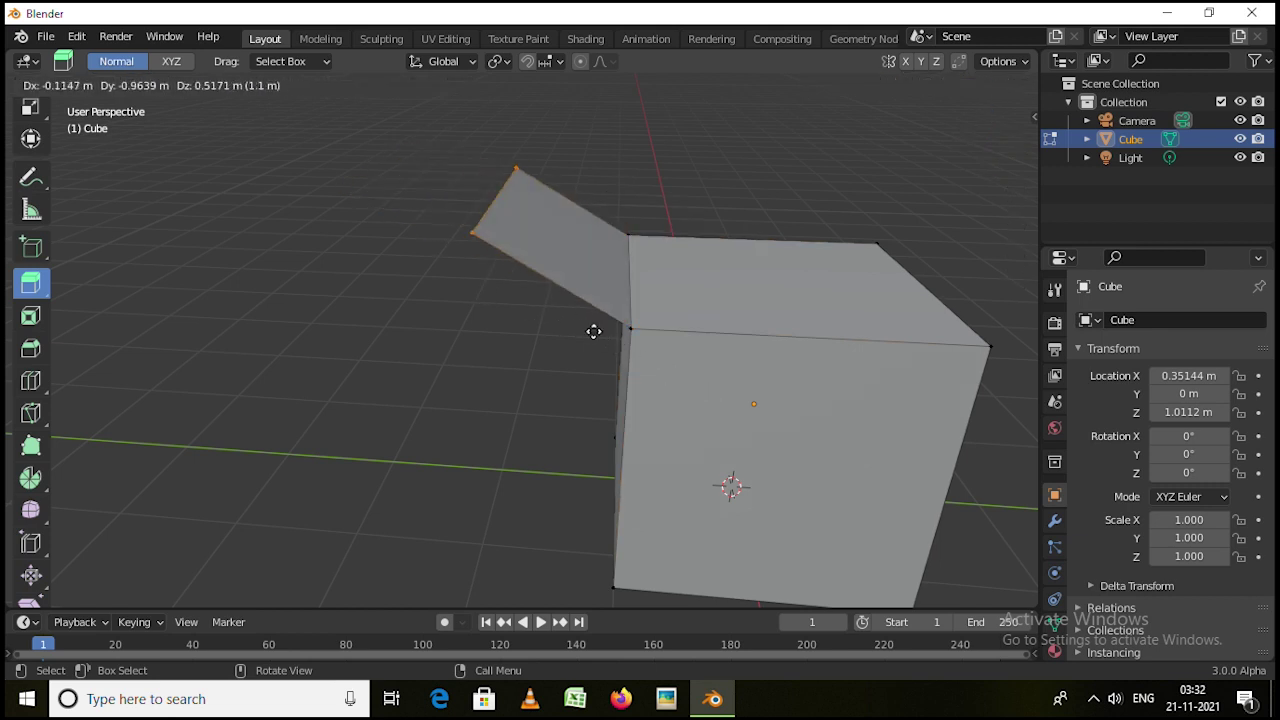
{"action": "right_click", "coordinate": [482, 279]}
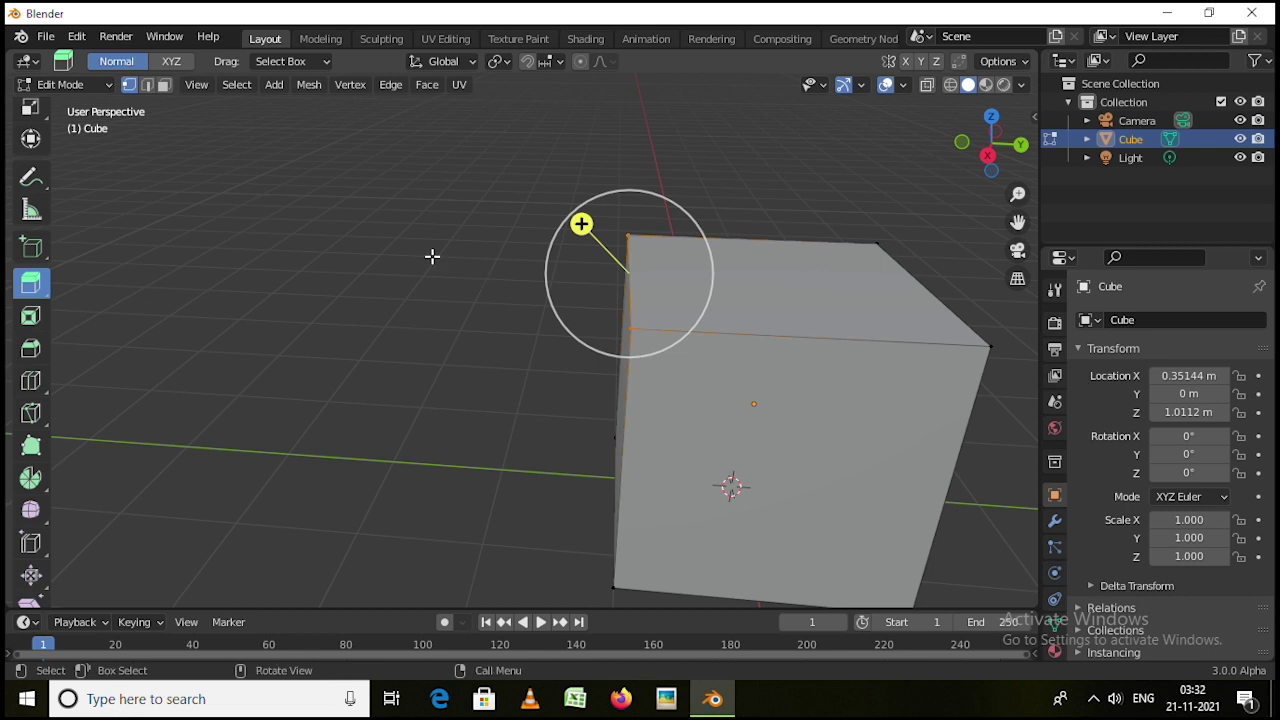
Switch to edge selection, select the top face's side edge and extrude it outward by about 1.92 m into a flap
{"action": "left_click", "coordinate": [148, 86]}
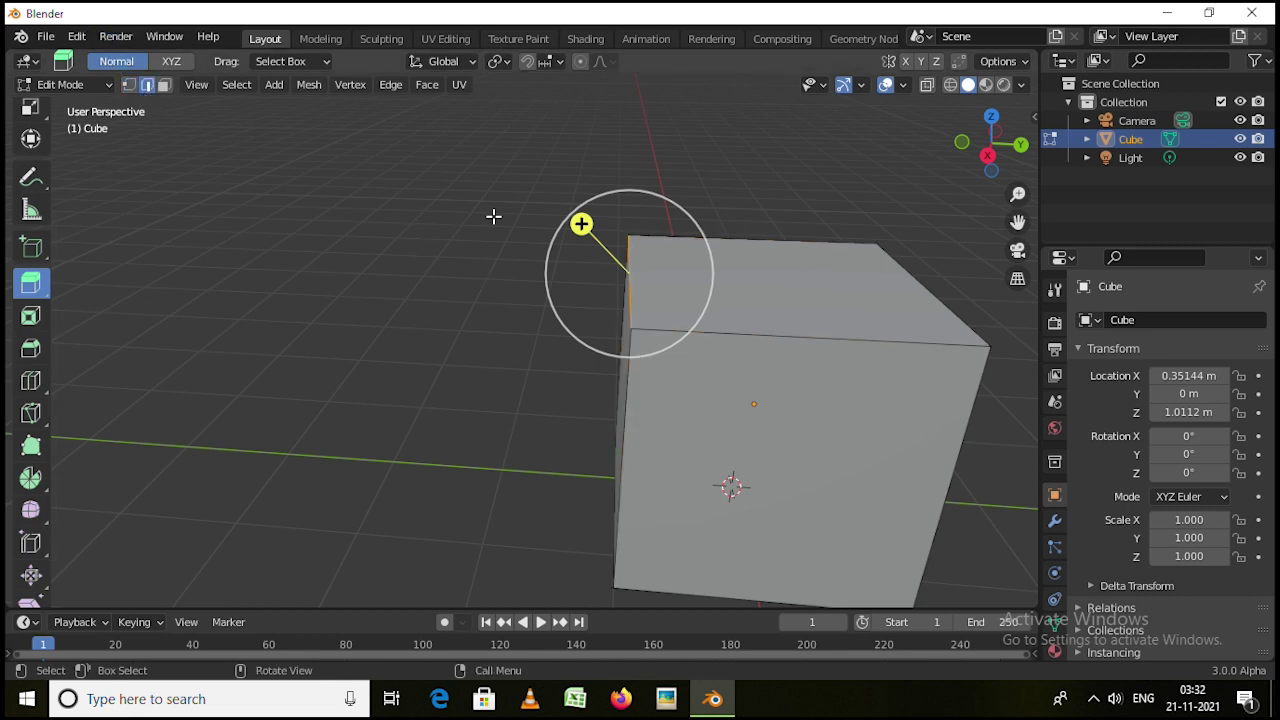
{"action": "left_click", "coordinate": [669, 293]}
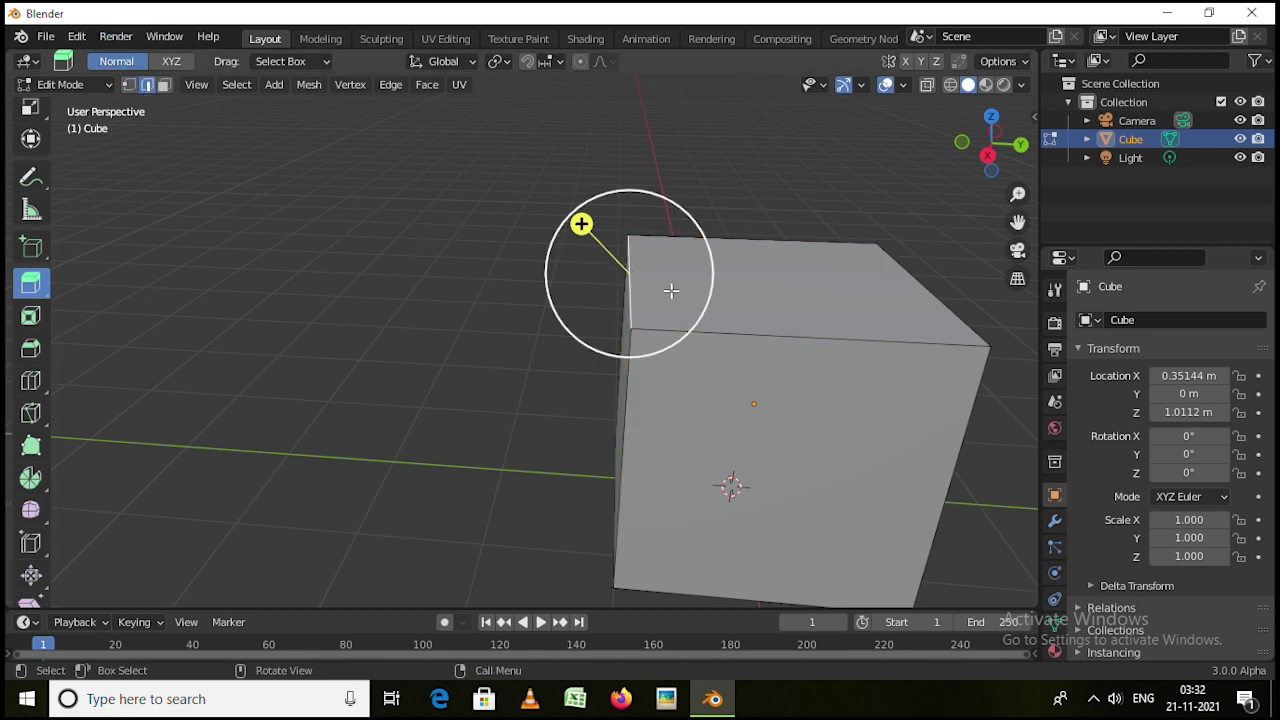
{"action": "key", "text": "e"}
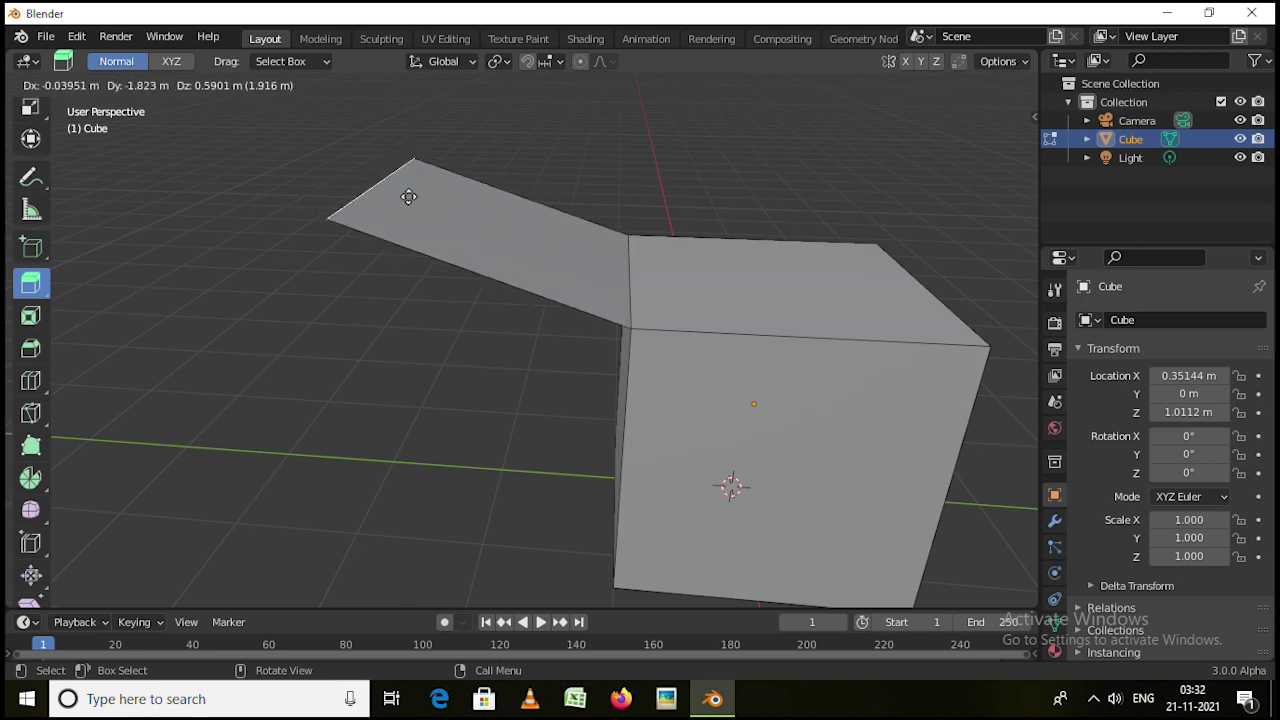
{"action": "left_click", "coordinate": [440, 193]}
{"action": "middle_click_drag", "start_coordinate": [382, 231], "coordinate": [455, 215]}
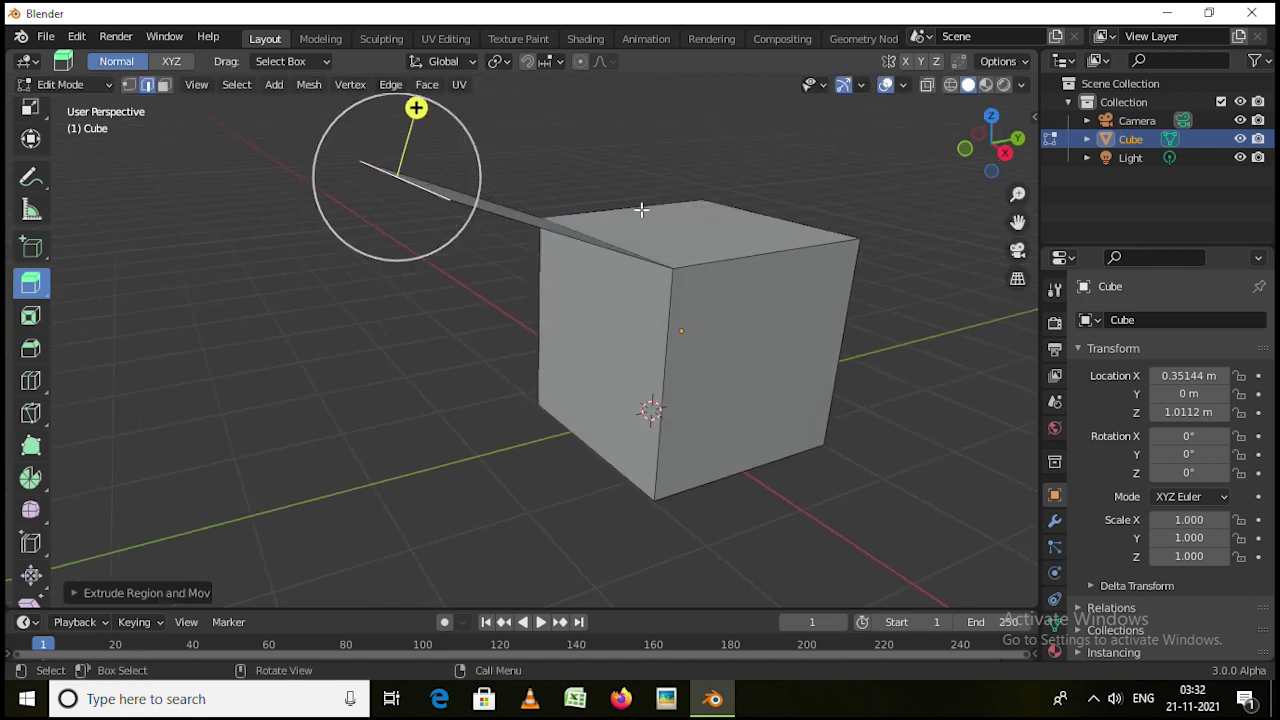
{"action": "middle_click_drag", "start_coordinate": [643, 209], "coordinate": [757, 189]}
Select the cube's rear top edge and the flap's outer edge in turn, and switch to vertex selection
{"action": "left_click", "coordinate": [755, 194]}
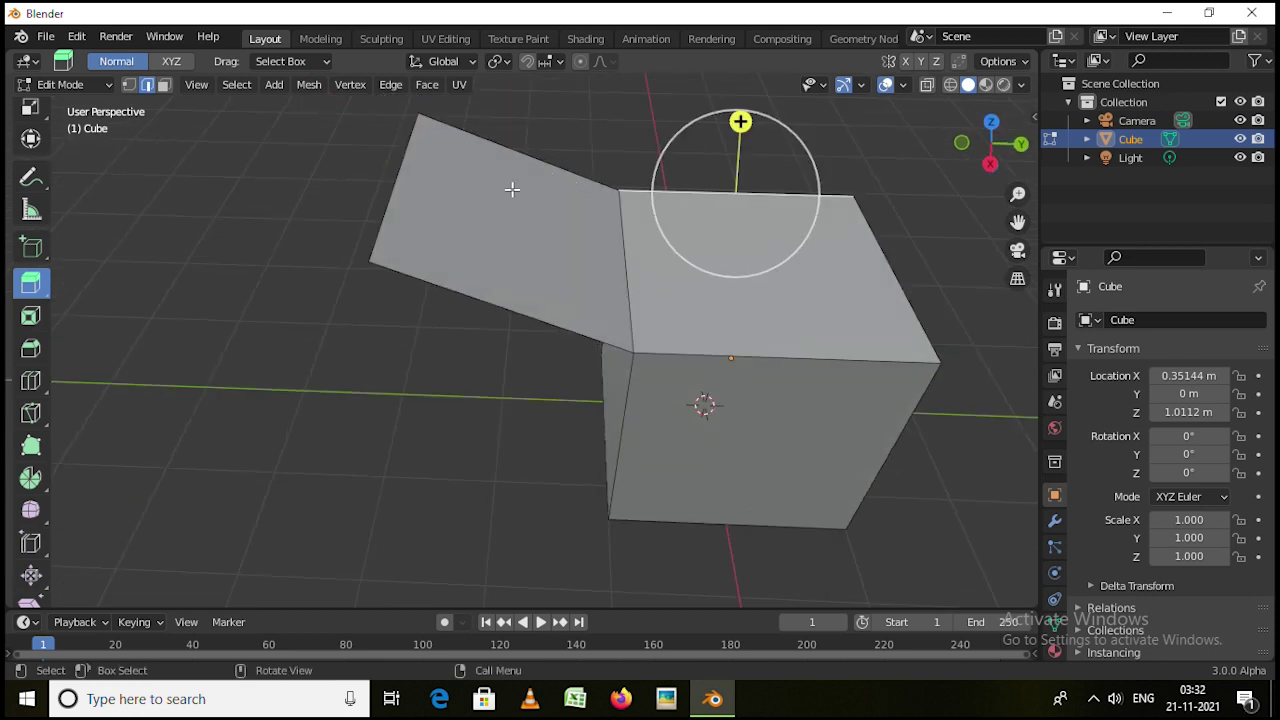
{"action": "left_click", "coordinate": [418, 196]}
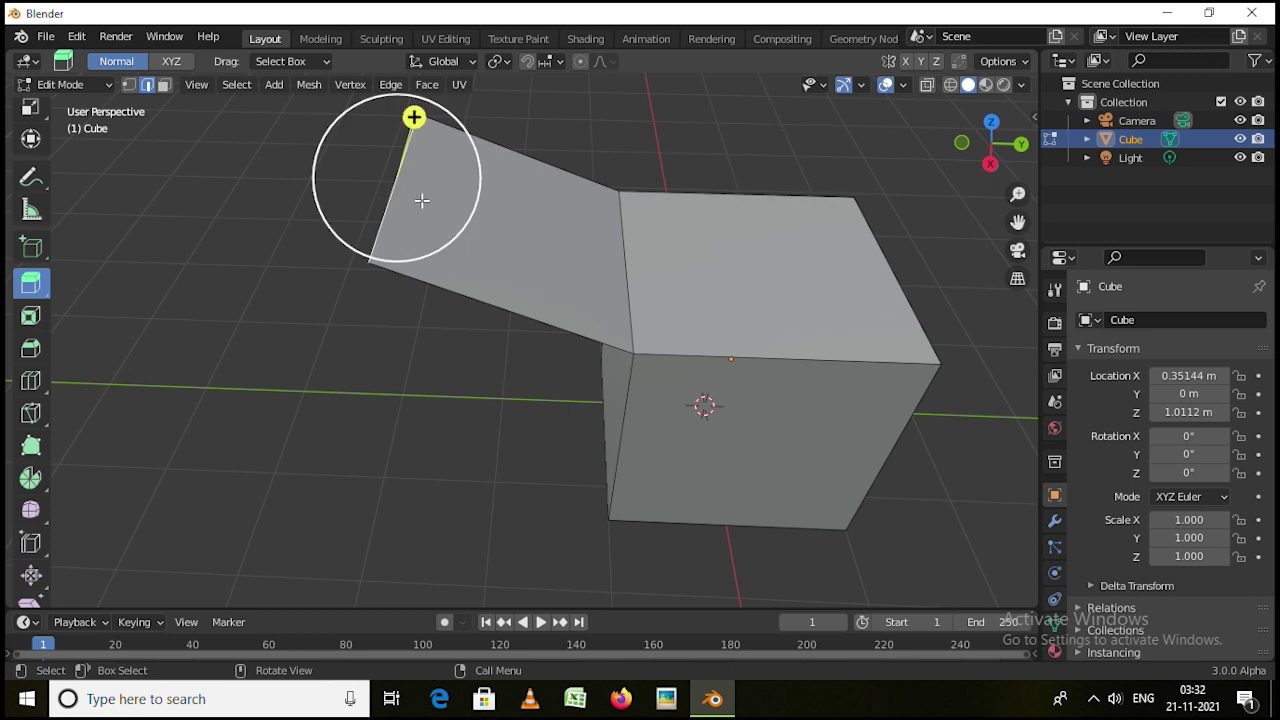
{"action": "key", "text": "Tab"}
{"action": "key", "text": "Tab"}
{"action": "middle_click_drag", "start_coordinate": [377, 205], "coordinate": [452, 273]}
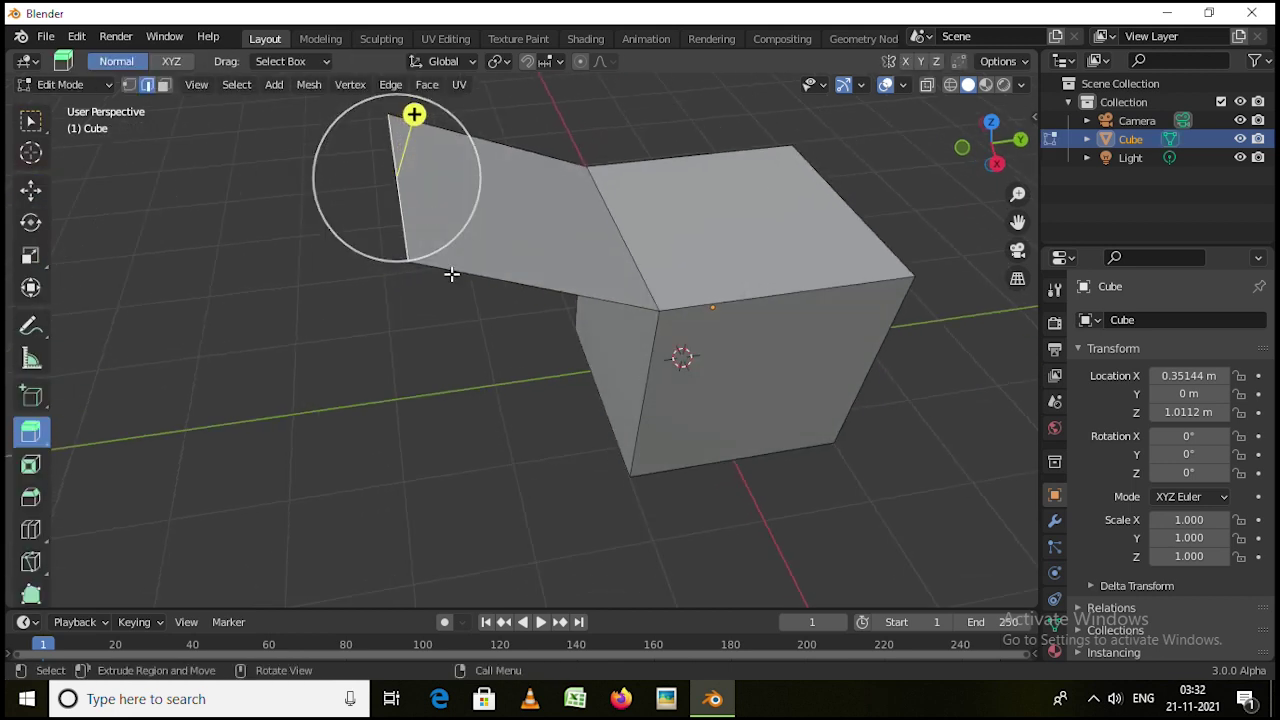
{"action": "key", "text": "1"}
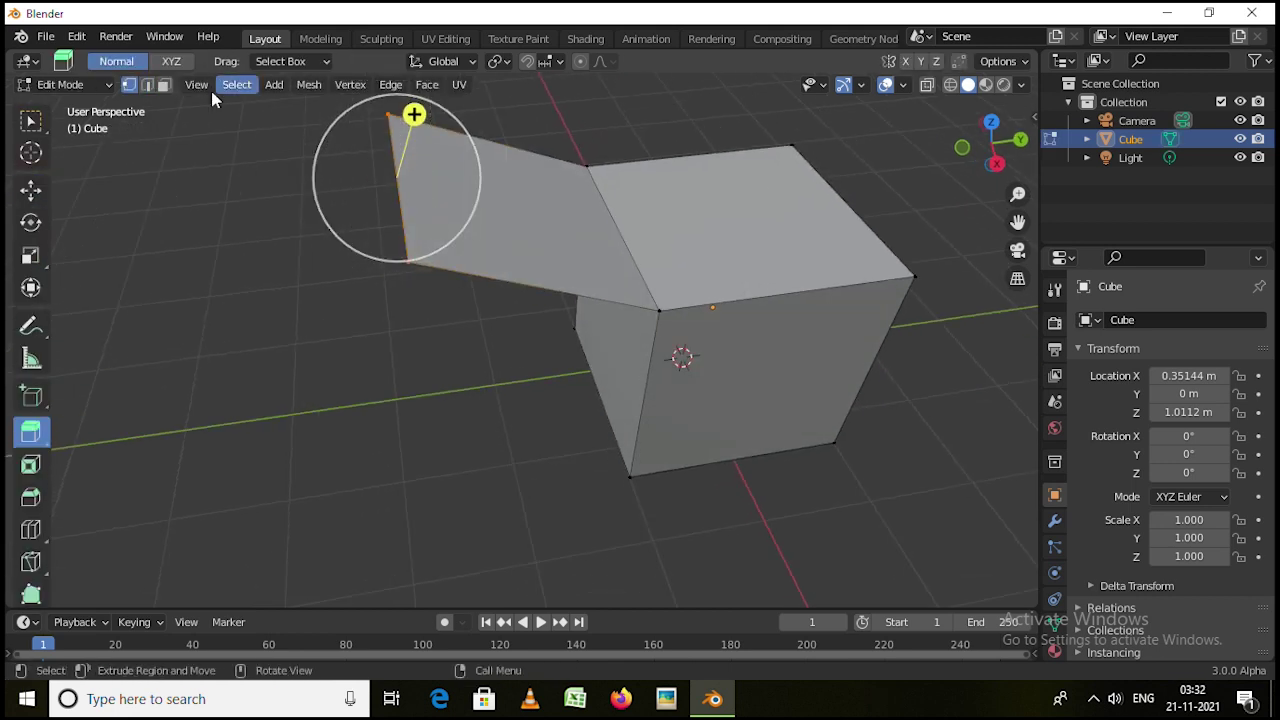
{"action": "middle_click_drag", "start_coordinate": [672, 405], "coordinate": [664, 404]}
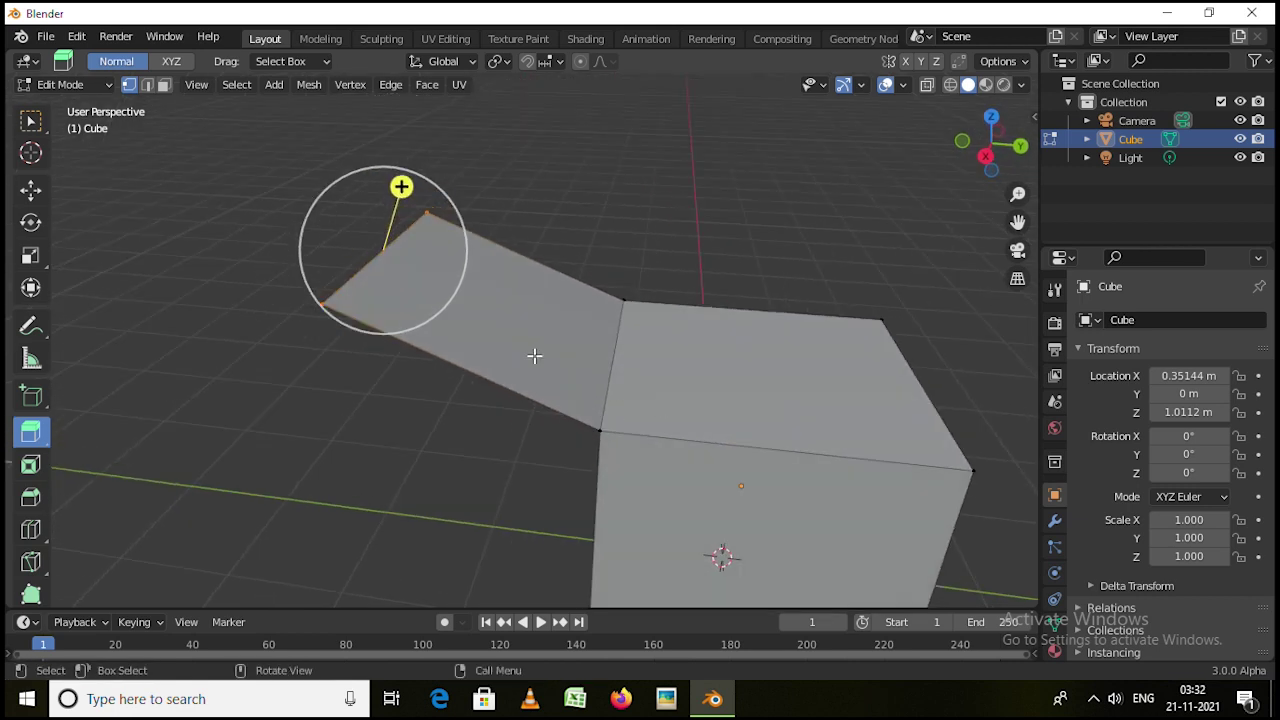
Clear the selection and box-select the flap's four corner vertices
{"action": "left_click", "coordinate": [546, 262]}
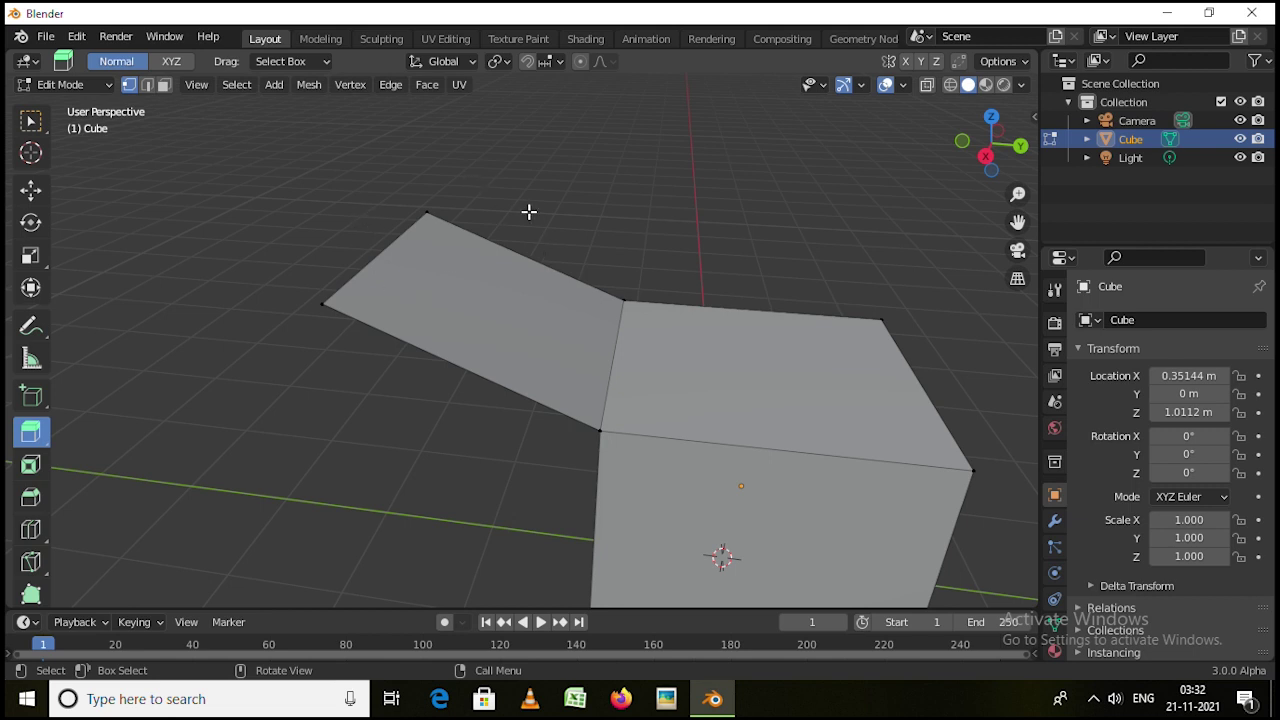
{"action": "middle_click_drag", "start_coordinate": [529, 211], "coordinate": [540, 312]}
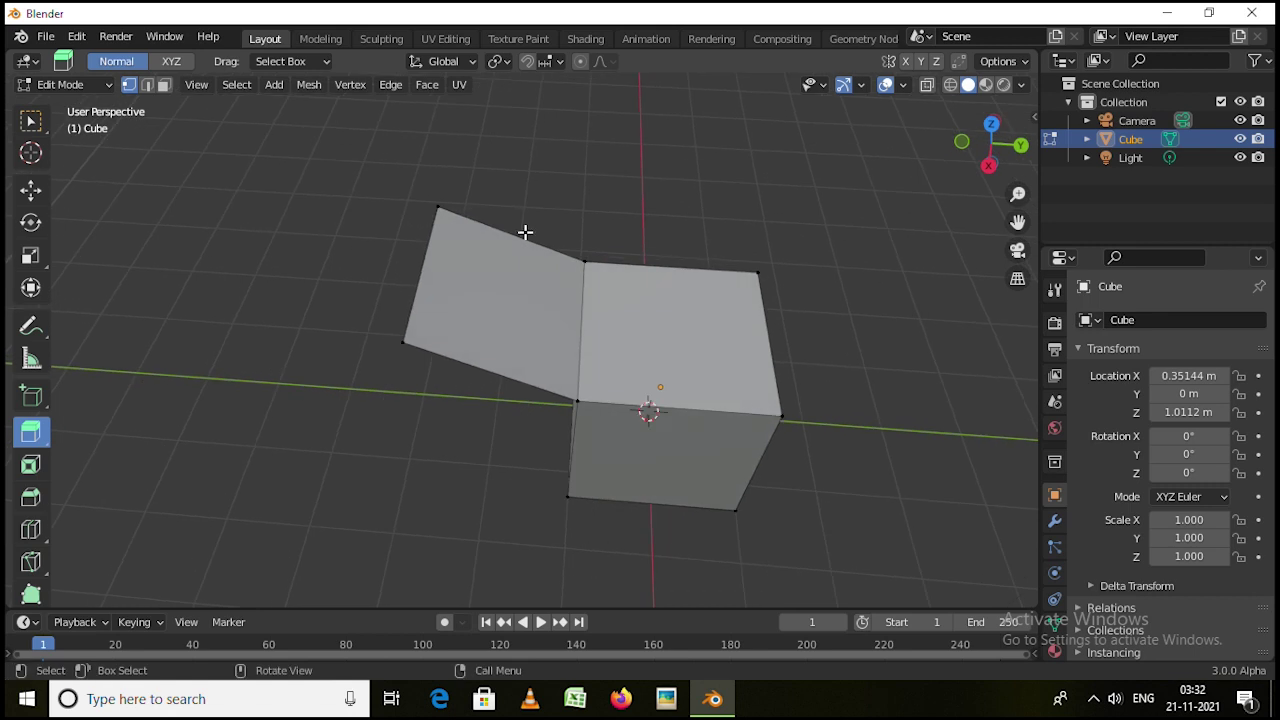
{"action": "left_click_drag", "start_coordinate": [361, 155], "coordinate": [597, 412]}
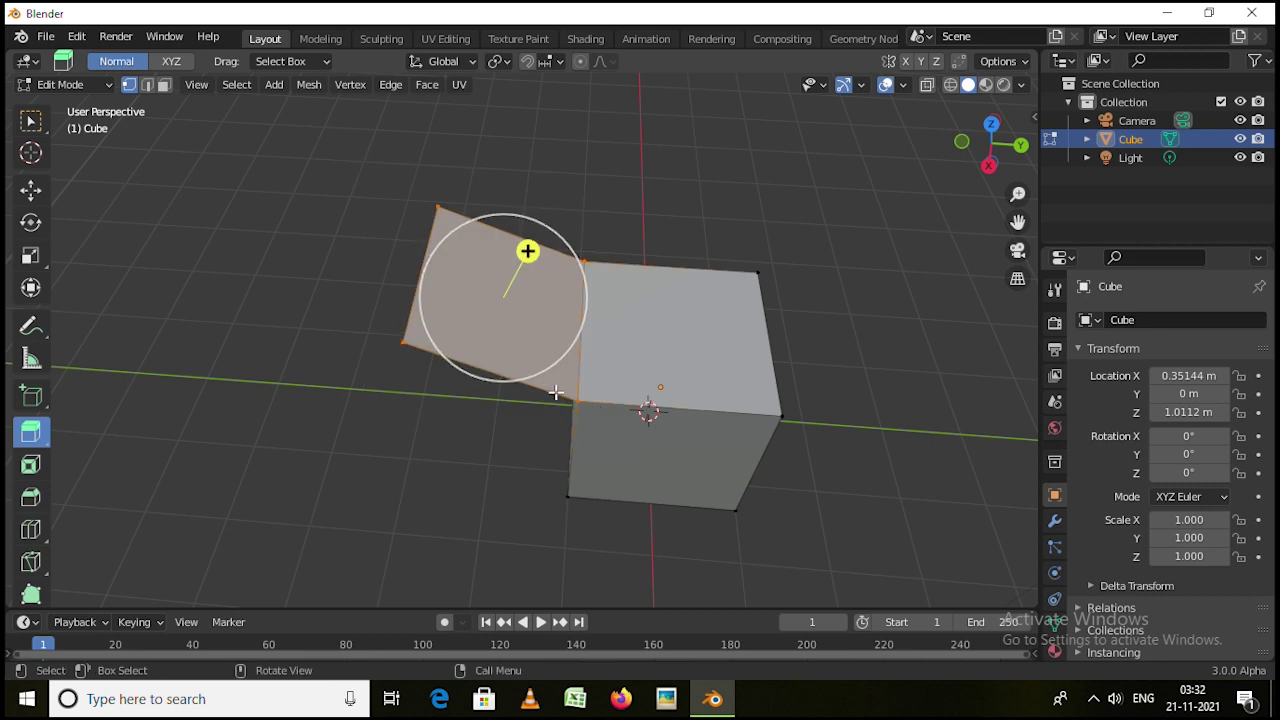
{"action": "middle_click_drag", "start_coordinate": [523, 337], "coordinate": [538, 292]}
Select the flap in face selection, switch to edge selection and try extruding it about 1.75 m along its normal
{"action": "left_click", "coordinate": [164, 85]}
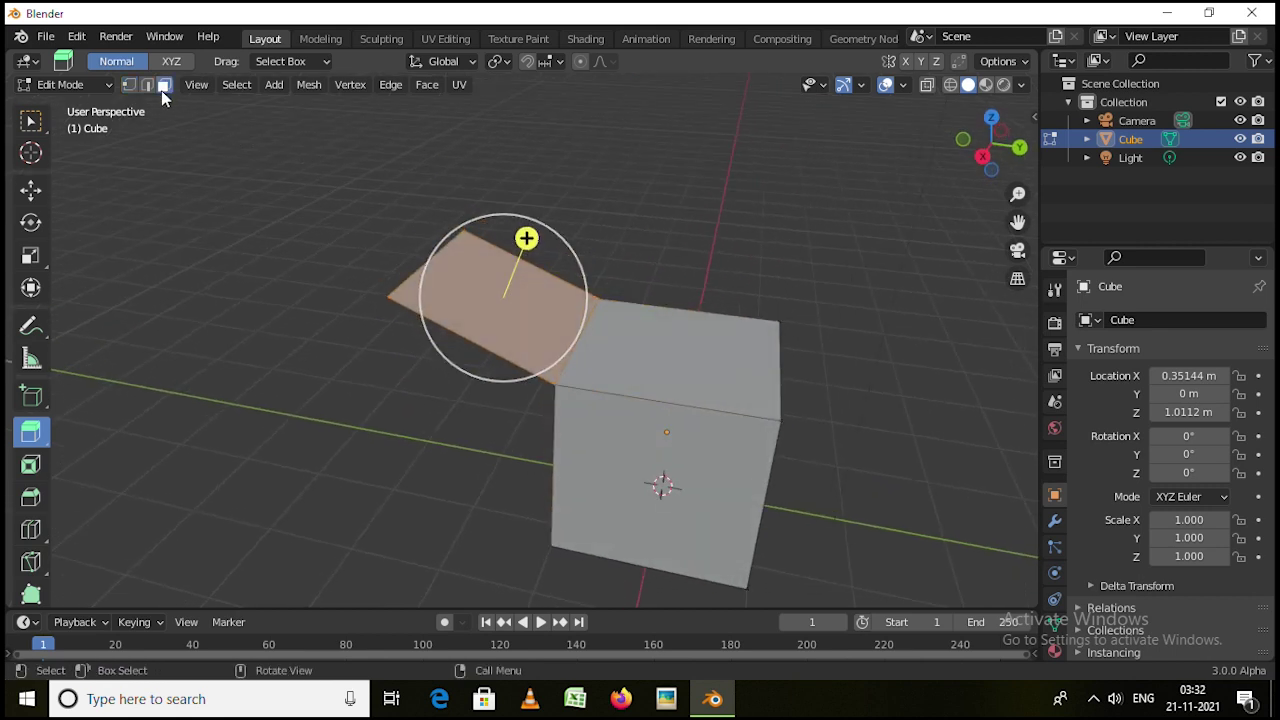
{"action": "left_click", "coordinate": [518, 297]}
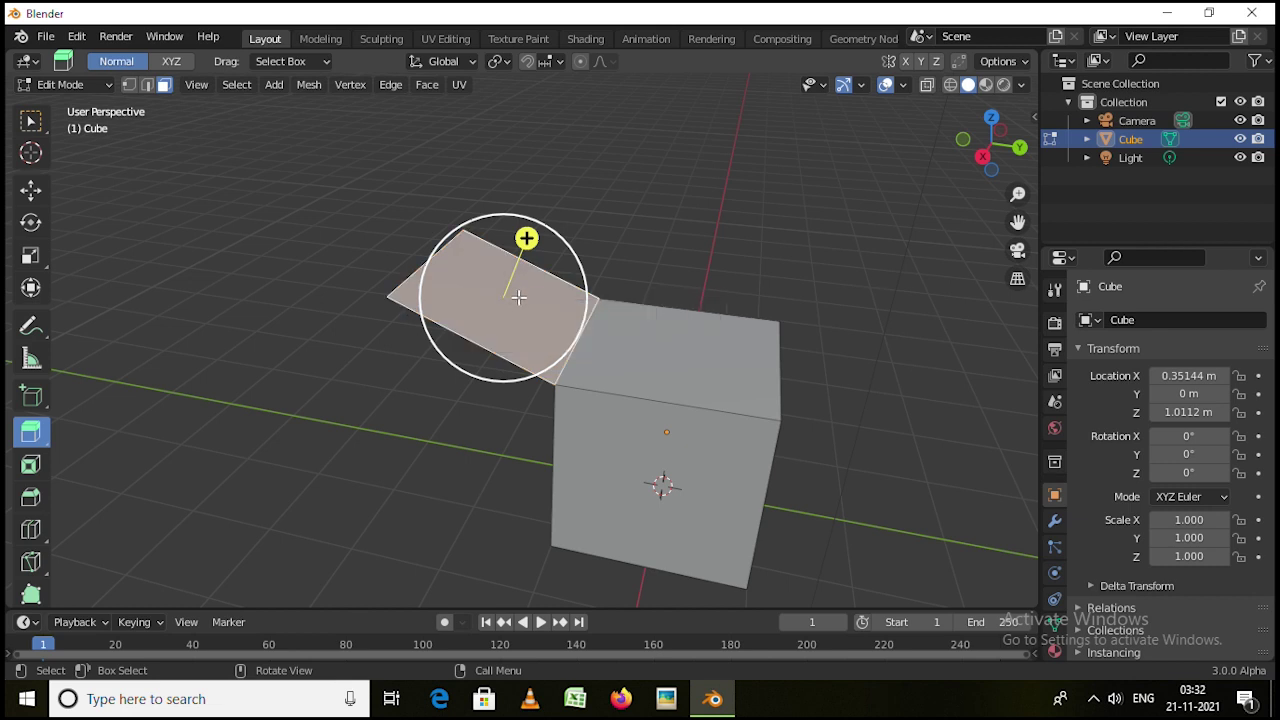
{"action": "left_click", "coordinate": [146, 85]}
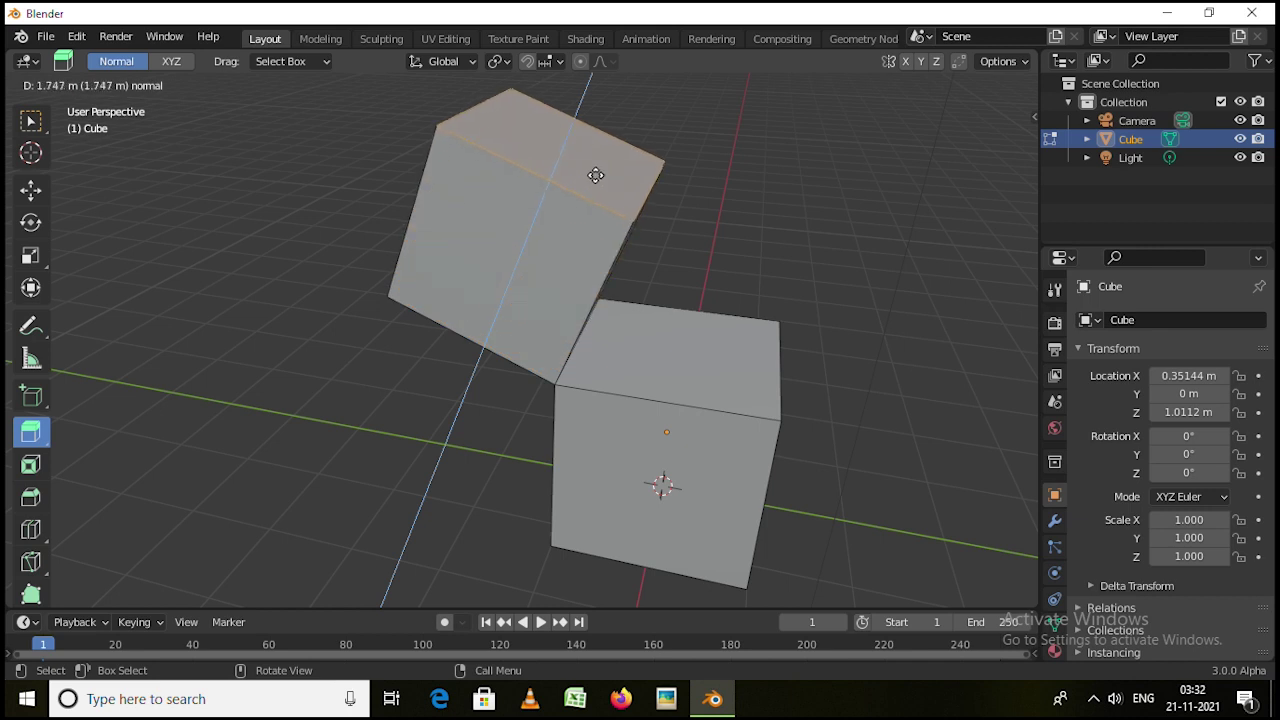
{"action": "right_click", "coordinate": [603, 199]}
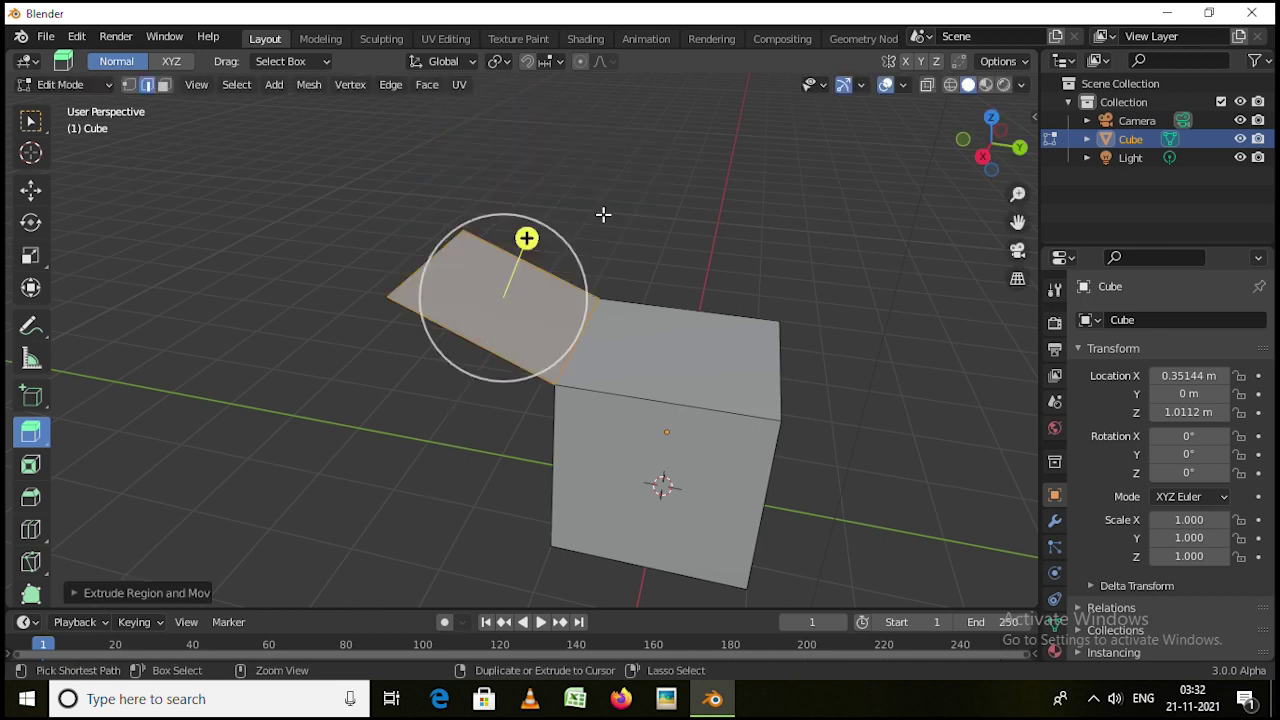
Undo back through the flap selections and the edge extrusion, leaving the plain cube with its top side edge selected
{"action": "key", "text": "ctrl+z"}
{"action": "key", "text": "ctrl+z"}
{"action": "key", "text": "ctrl+z"}
{"action": "key", "text": "ctrl+z"}
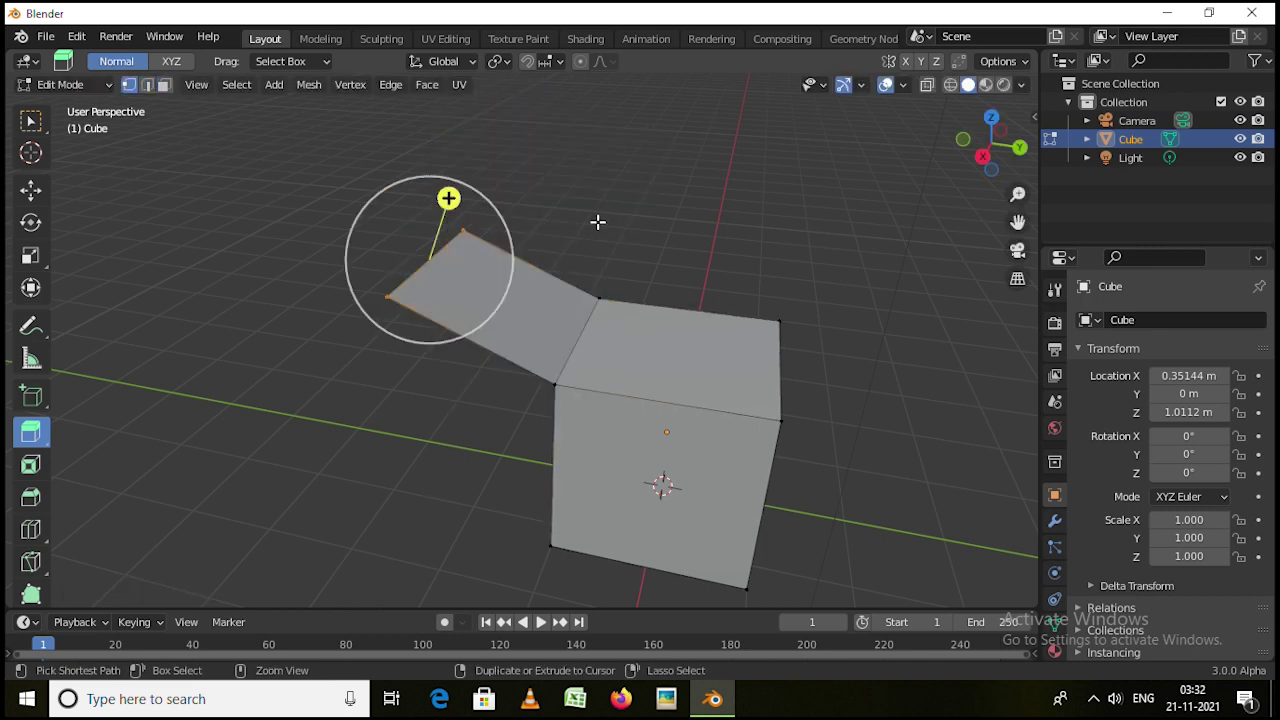
{"action": "key", "text": "ctrl+z"}
{"action": "key", "text": "ctrl+z"}
{"action": "key", "text": "ctrl+z"}
{"action": "key", "text": "ctrl+z"}
{"action": "key", "text": "ctrl+z"}
{"action": "key", "text": "ctrl+z"}
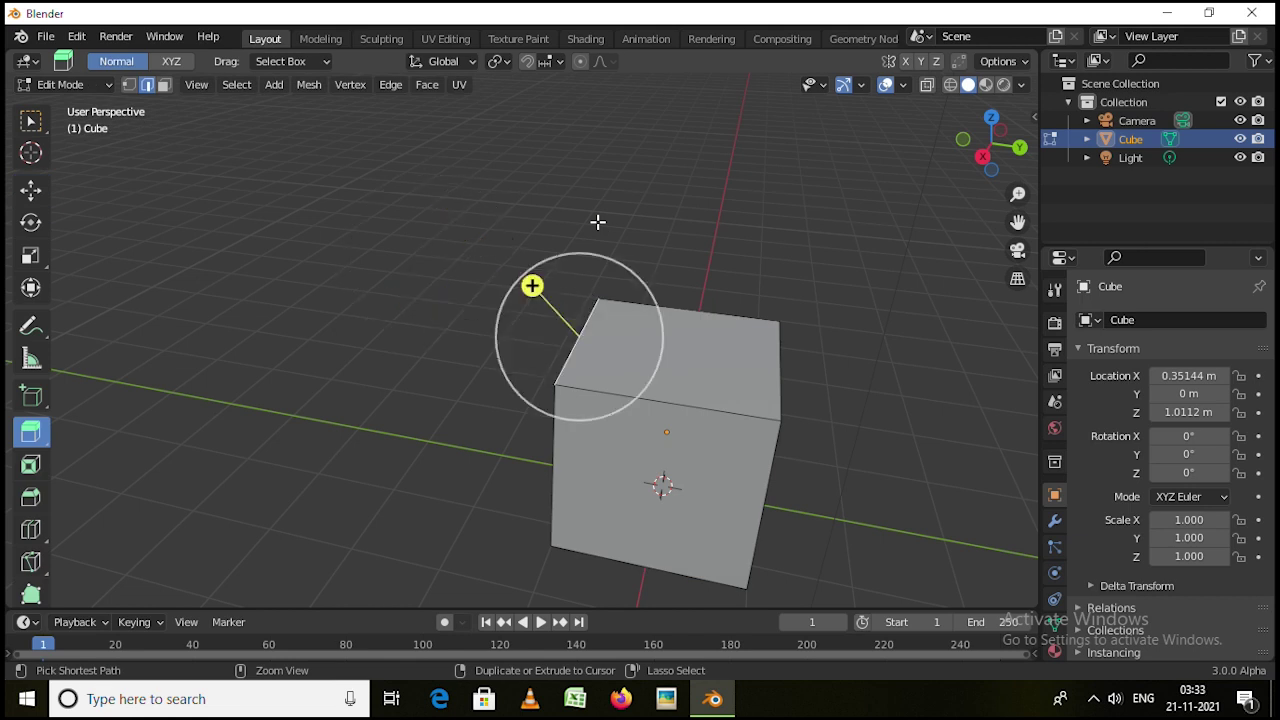
Try extruding the selected top side edge outward about 0.88 m, then cancel and undo the extrusion
{"action": "middle_click_drag", "start_coordinate": [479, 274], "coordinate": [534, 268]}
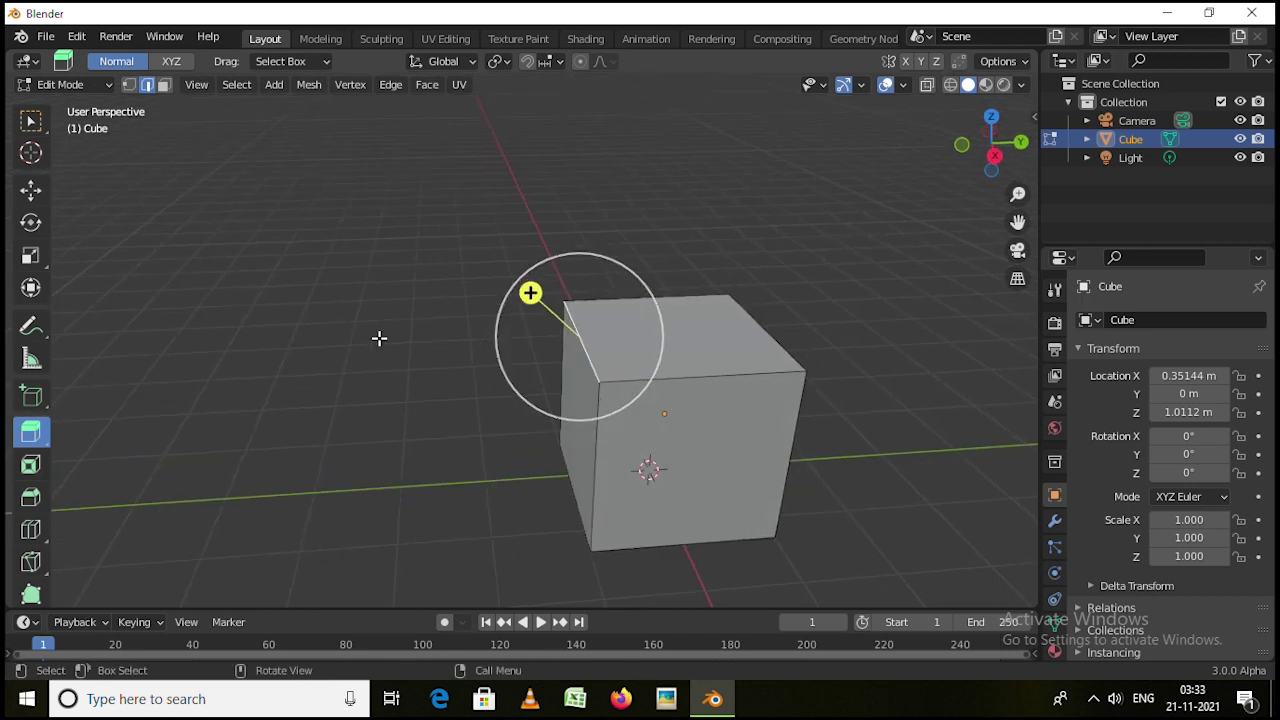
{"action": "key", "text": "e"}
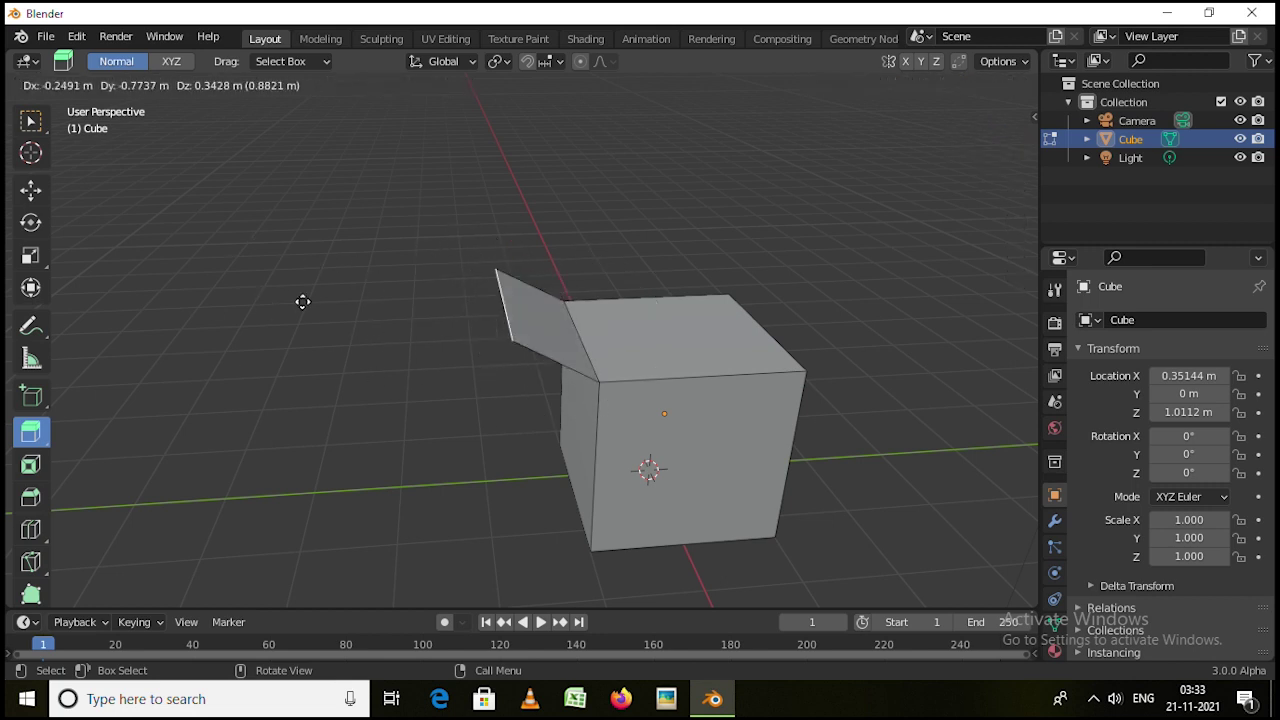
{"action": "right_click", "coordinate": [304, 305]}
{"action": "key", "text": "ctrl+z"}
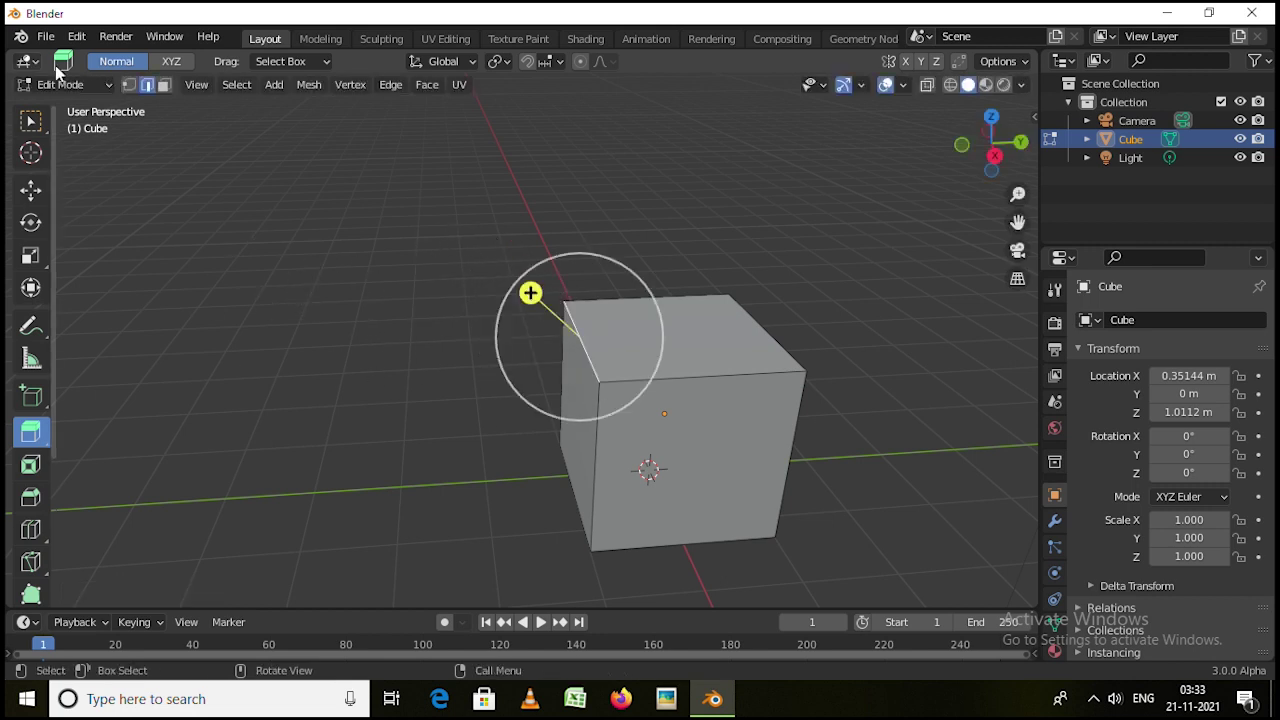
Select the cube's top face in face selection, extrude it upward about 1.21 m and scale it up into a flared rim
{"action": "left_click", "coordinate": [651, 351]}
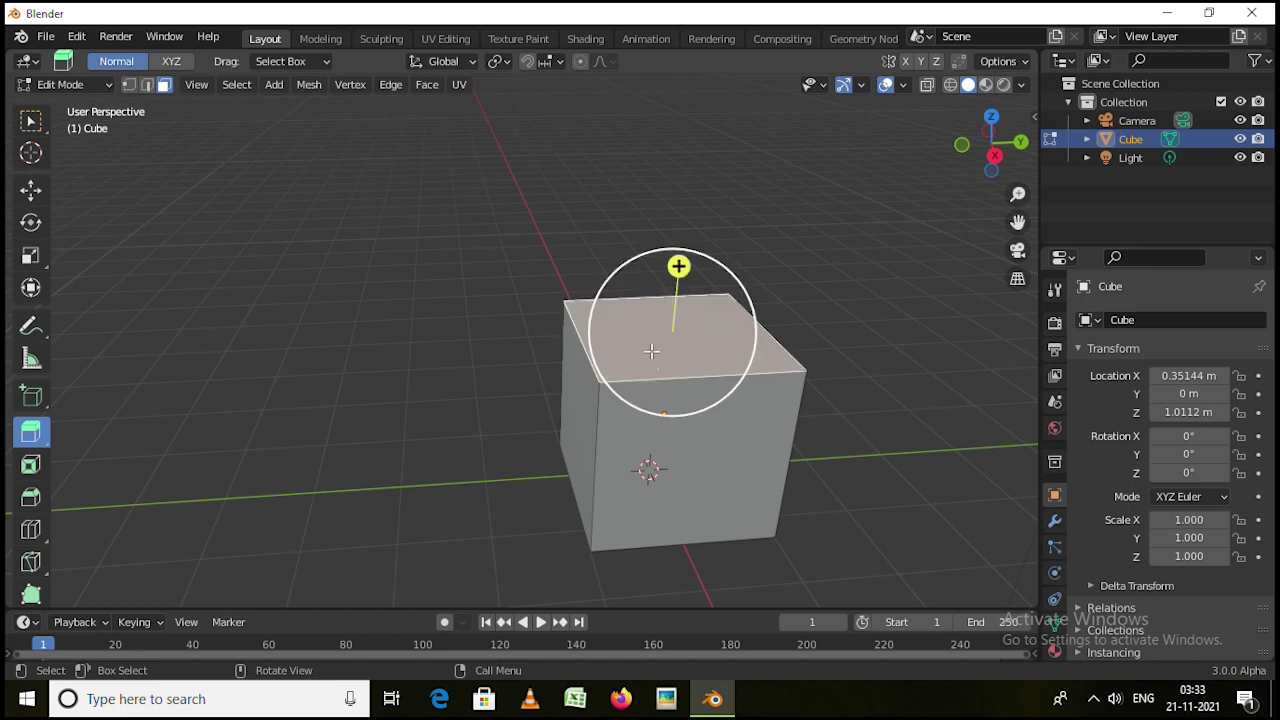
{"action": "key", "text": "e"}
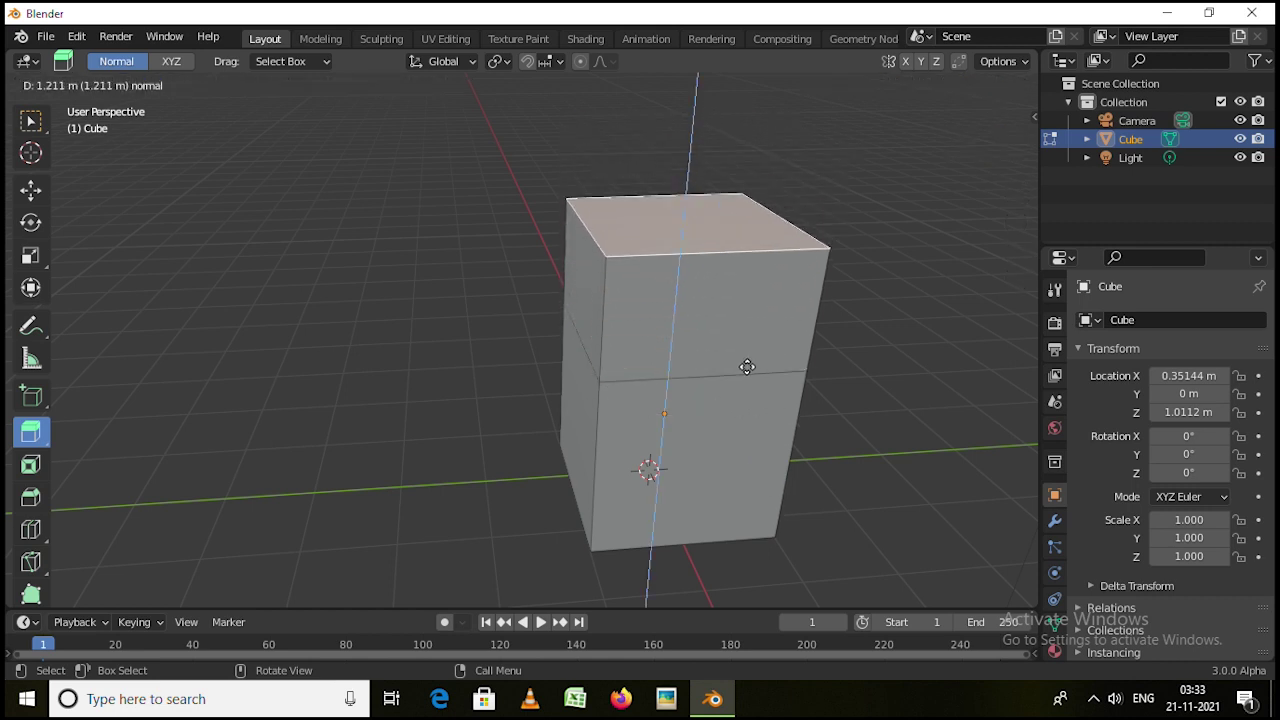
{"action": "left_click", "coordinate": [747, 367]}
{"action": "key", "text": "s"}
{"action": "left_click", "coordinate": [842, 402]}
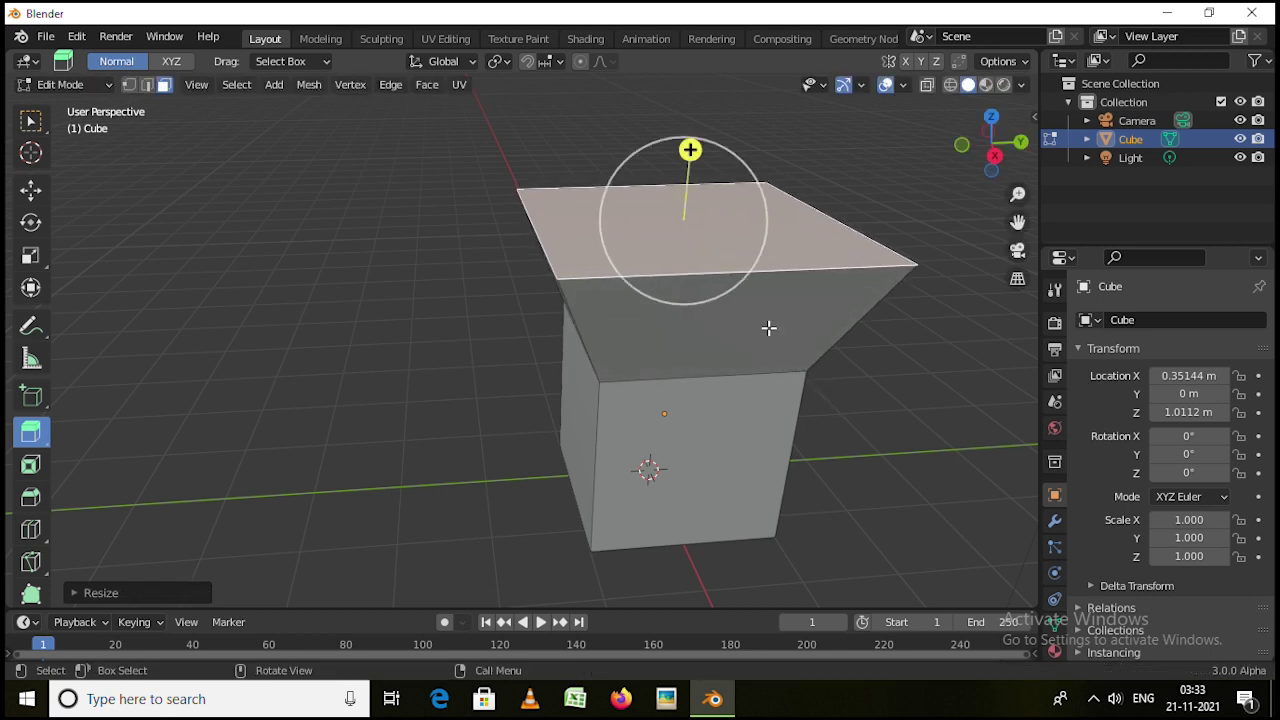
Inset the enlarged top face and extrude the inner face upward into a tall block
{"action": "middle_click_drag", "start_coordinate": [766, 329], "coordinate": [753, 425], "text": "shift"}
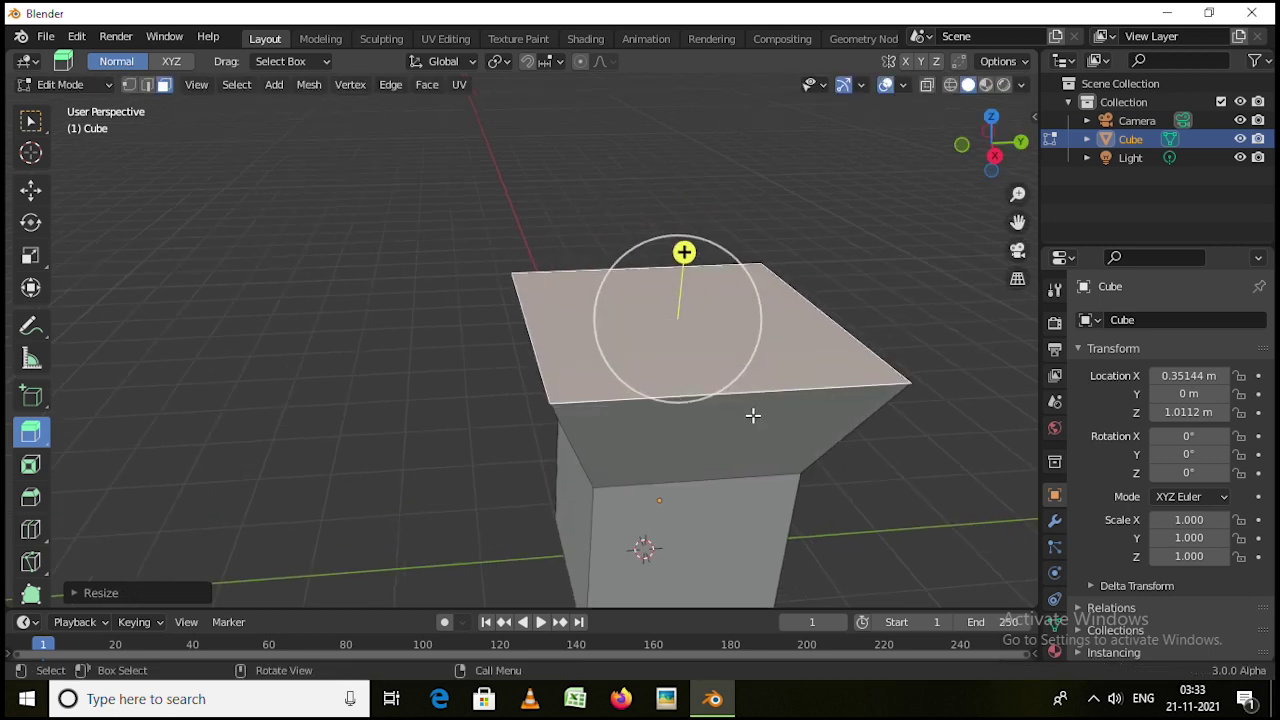
{"action": "key", "text": "i"}
{"action": "left_click", "coordinate": [700, 374]}
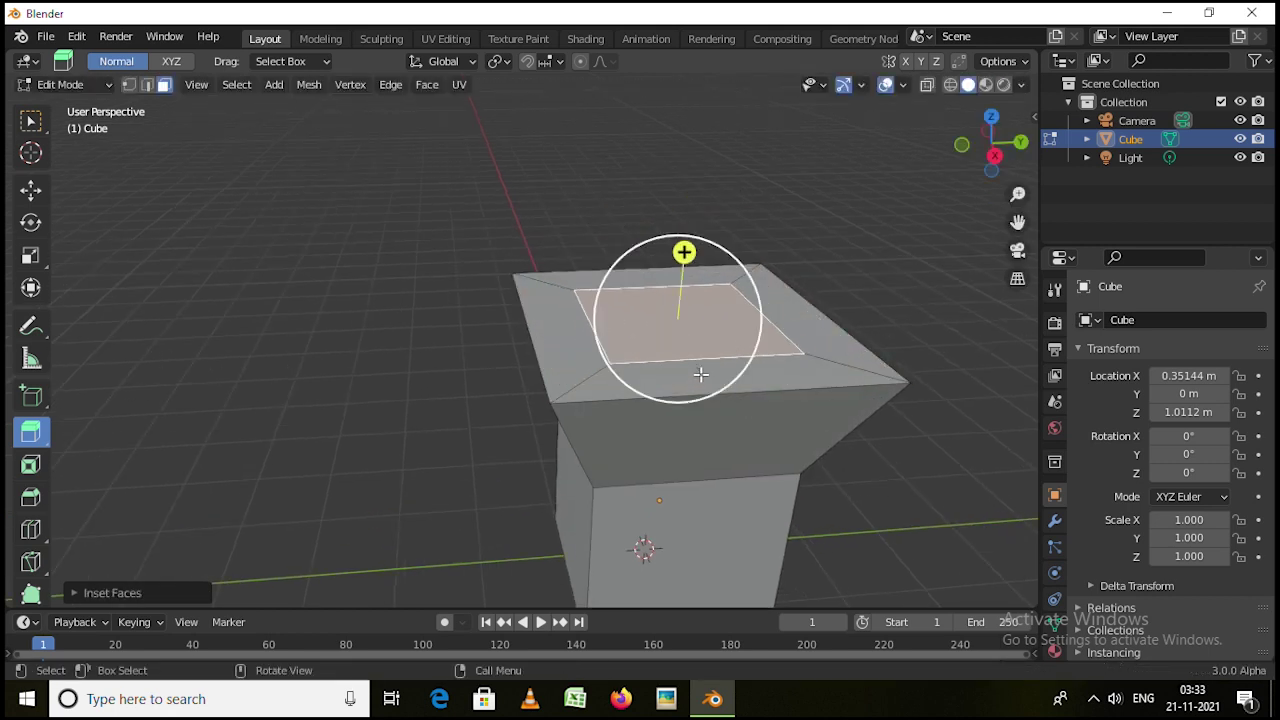
{"action": "key", "text": "e"}
{"action": "left_click", "coordinate": [691, 177]}
{"action": "middle_click_drag", "start_coordinate": [691, 177], "coordinate": [689, 335]}
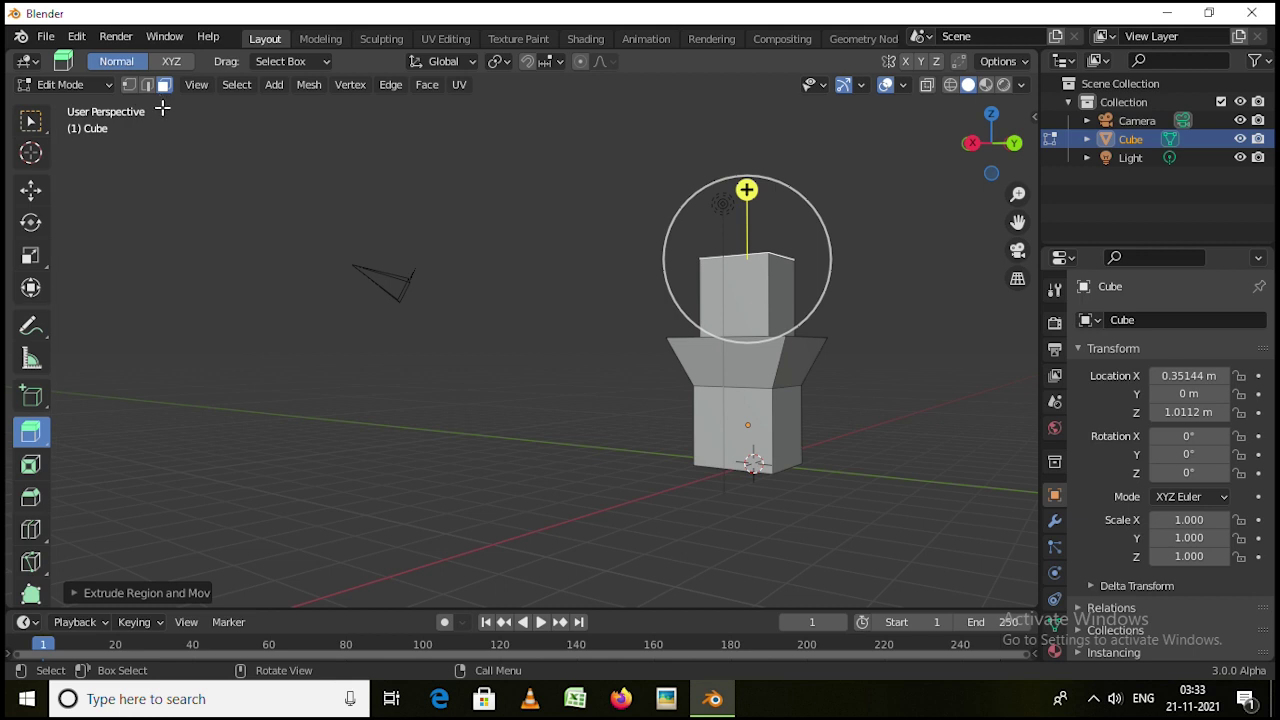
Examine the extruded tower from several angles, comparing its appearance in Edit Mode and Object Mode
{"action": "middle_click_drag", "start_coordinate": [150, 415], "coordinate": [204, 441]}
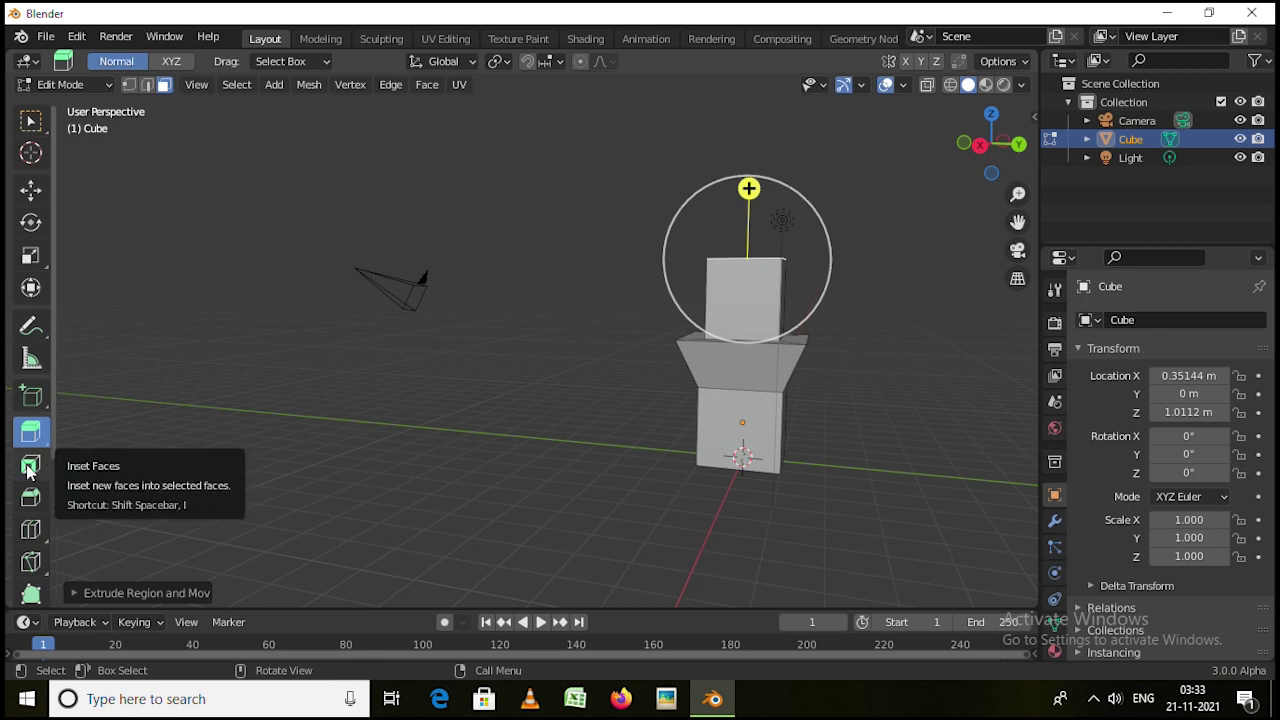
{"action": "middle_click_drag", "start_coordinate": [549, 409], "coordinate": [820, 350]}
{"action": "scroll", "coordinate": [709, 349], "scroll_direction": "up", "scroll_amount": 4}
{"action": "middle_click_drag", "start_coordinate": [743, 369], "coordinate": [572, 348], "text": "shift"}
{"action": "middle_click_drag", "start_coordinate": [512, 317], "coordinate": [603, 400]}
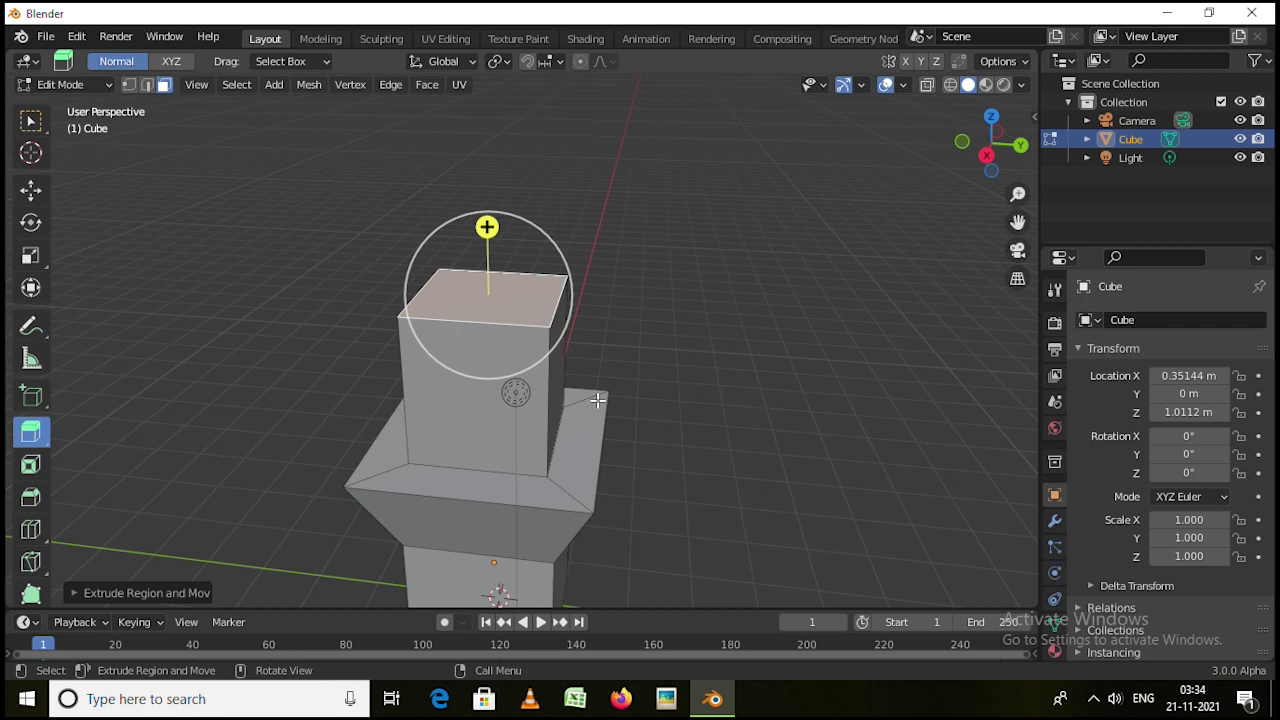
{"action": "key", "text": "Tab"}
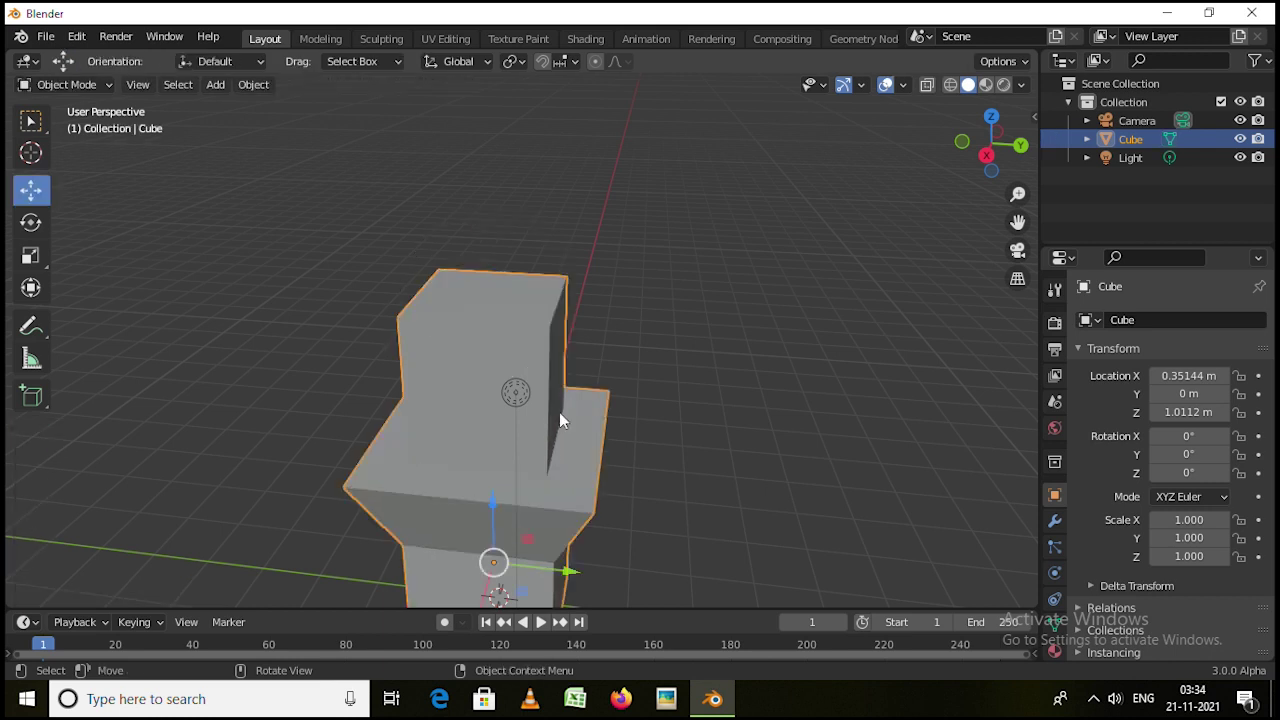
{"action": "middle_click_drag", "start_coordinate": [559, 412], "coordinate": [397, 450]}
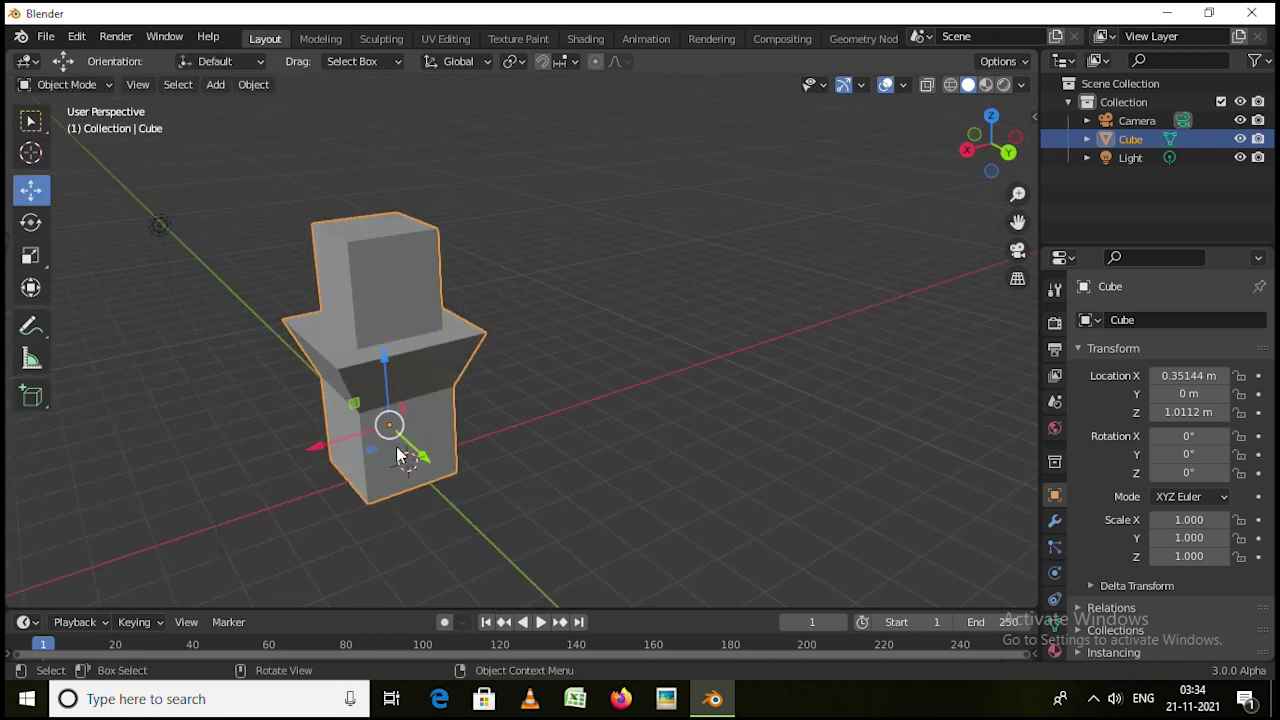
{"action": "left_click_drag", "start_coordinate": [316, 449], "coordinate": [455, 505]}
{"action": "key", "text": "Tab"}
{"action": "middle_click_drag", "start_coordinate": [400, 459], "coordinate": [416, 296]}
{"action": "middle_click_drag", "start_coordinate": [437, 350], "coordinate": [526, 383]}
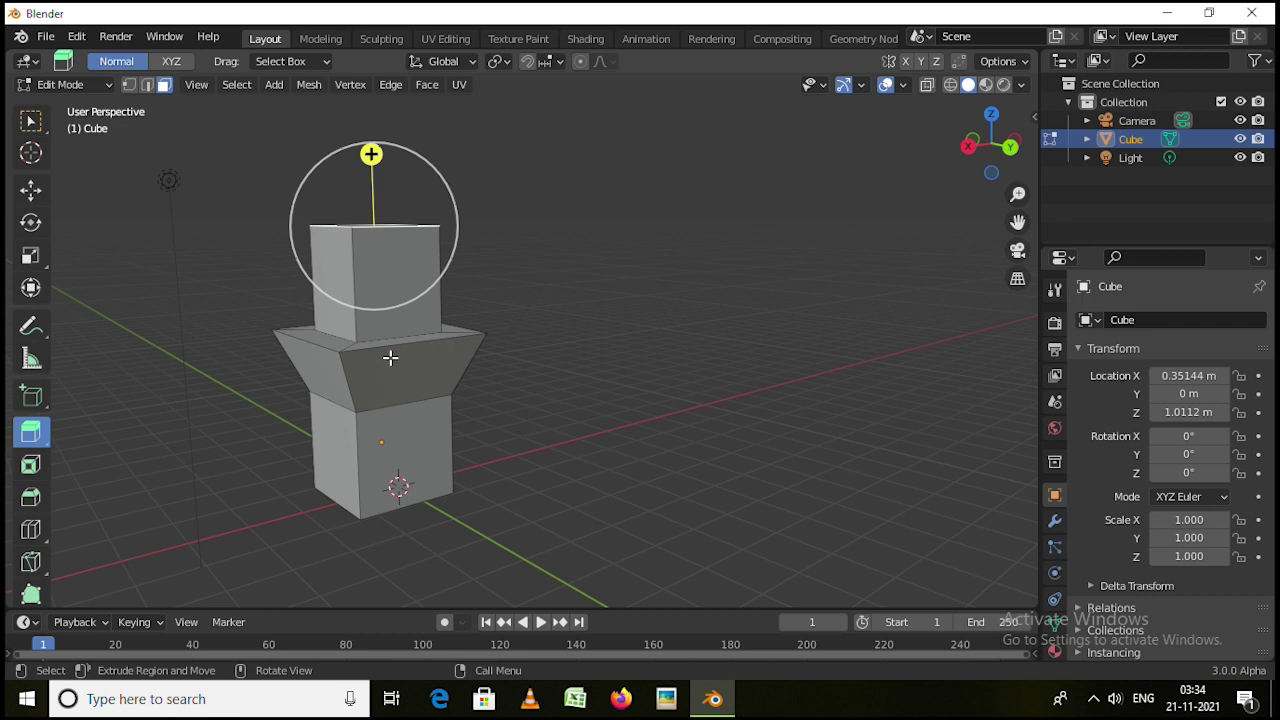
{"action": "mouse_move", "coordinate": [390, 357]}
{"action": "middle_mouse_down"}
{"action": "mouse_move", "coordinate": [466, 383]}
{"action": "mouse_move", "coordinate": [451, 323]}
{"action": "mouse_move", "coordinate": [385, 326]}
{"action": "mouse_move", "coordinate": [352, 350]}
{"action": "mouse_move", "coordinate": [367, 363]}
{"action": "middle_mouse_up"}
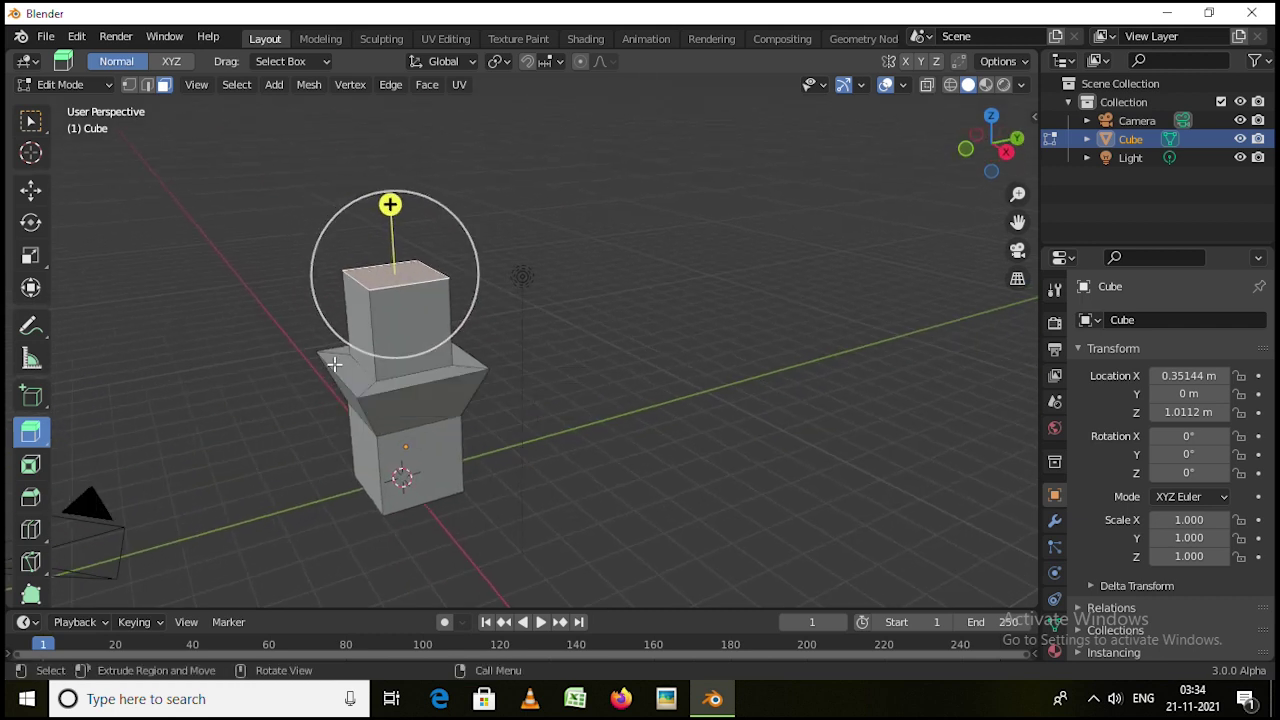
Start a box selection in Edit Mode over an outer corner of the flared rim
{"action": "key", "text": "Tab"}
{"action": "scroll", "coordinate": [328, 360], "scroll_direction": "up", "scroll_amount": 5}
{"action": "key", "text": "Tab"}
{"action": "key", "text": "b"}
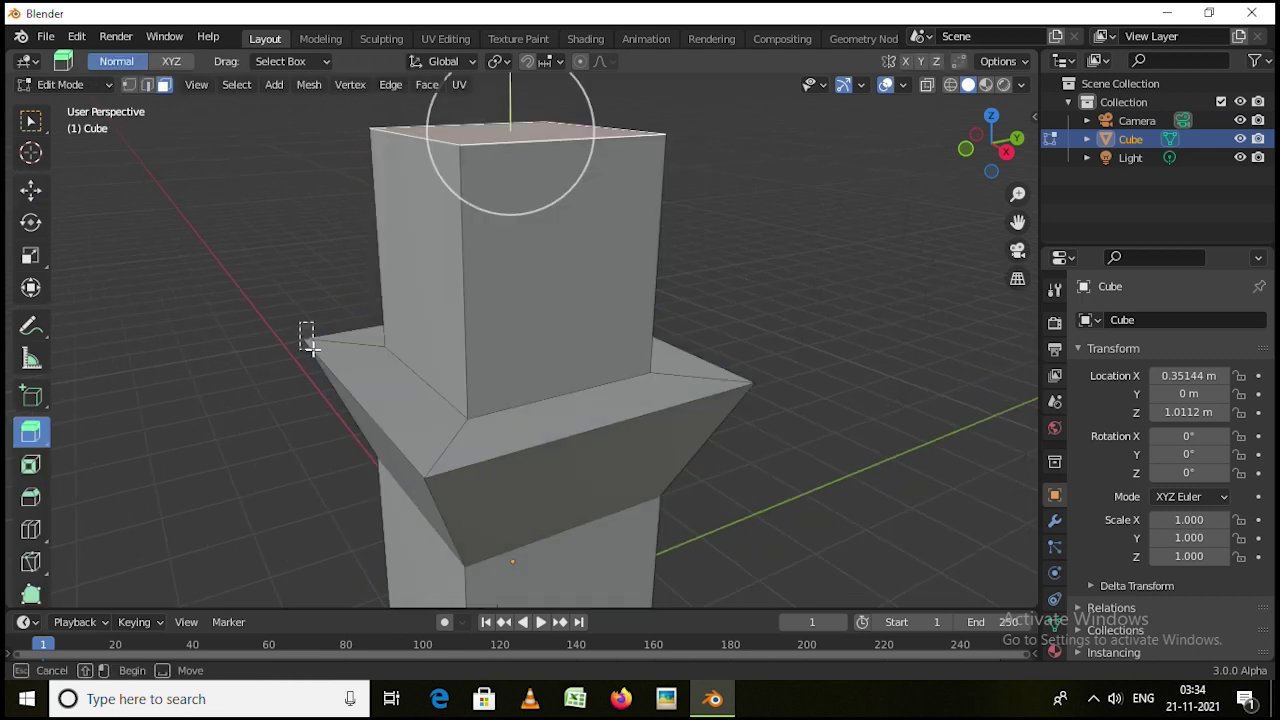
In vertex selection mode, pick the outer corner vertex of the flared collar and try to move it along the X axis
{"action": "left_click", "coordinate": [310, 345]}
{"action": "scroll", "coordinate": [312, 348], "scroll_direction": "up", "scroll_amount": 4}
{"action": "scroll", "coordinate": [328, 353], "scroll_direction": "down", "scroll_amount": 2}
{"action": "key", "text": "1"}
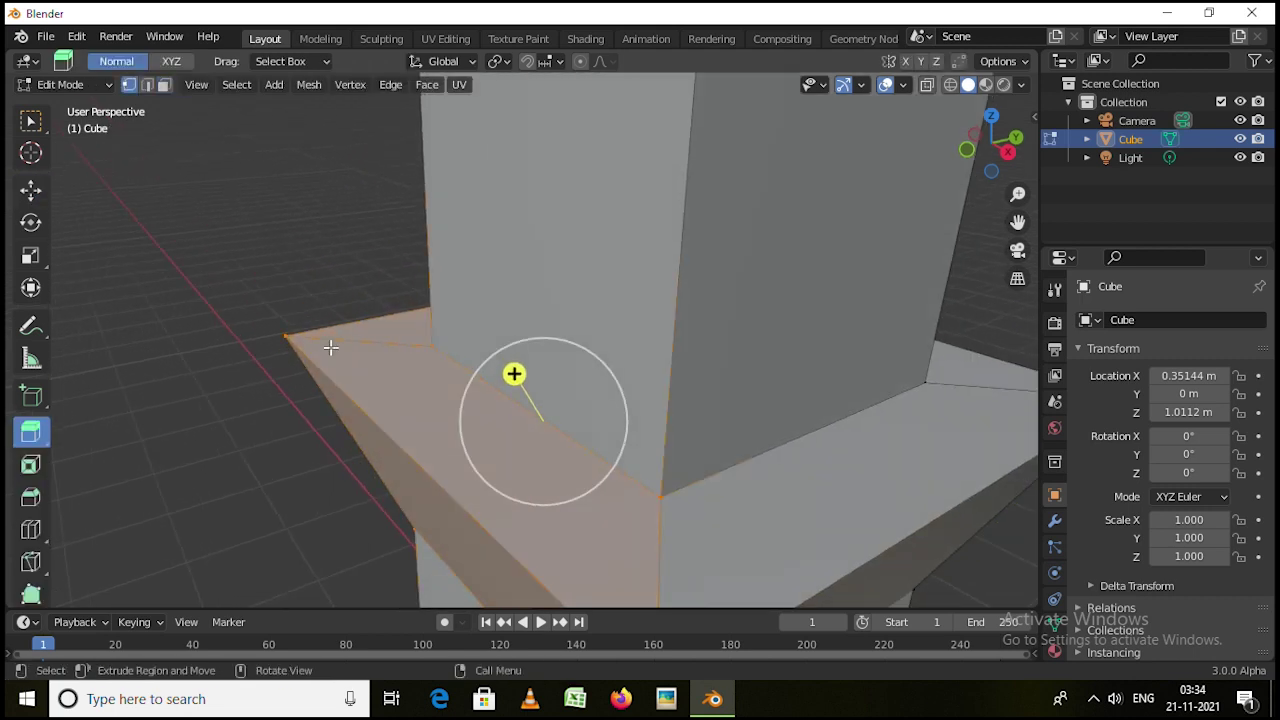
{"action": "scroll", "coordinate": [325, 356], "scroll_direction": "down", "scroll_amount": 4}
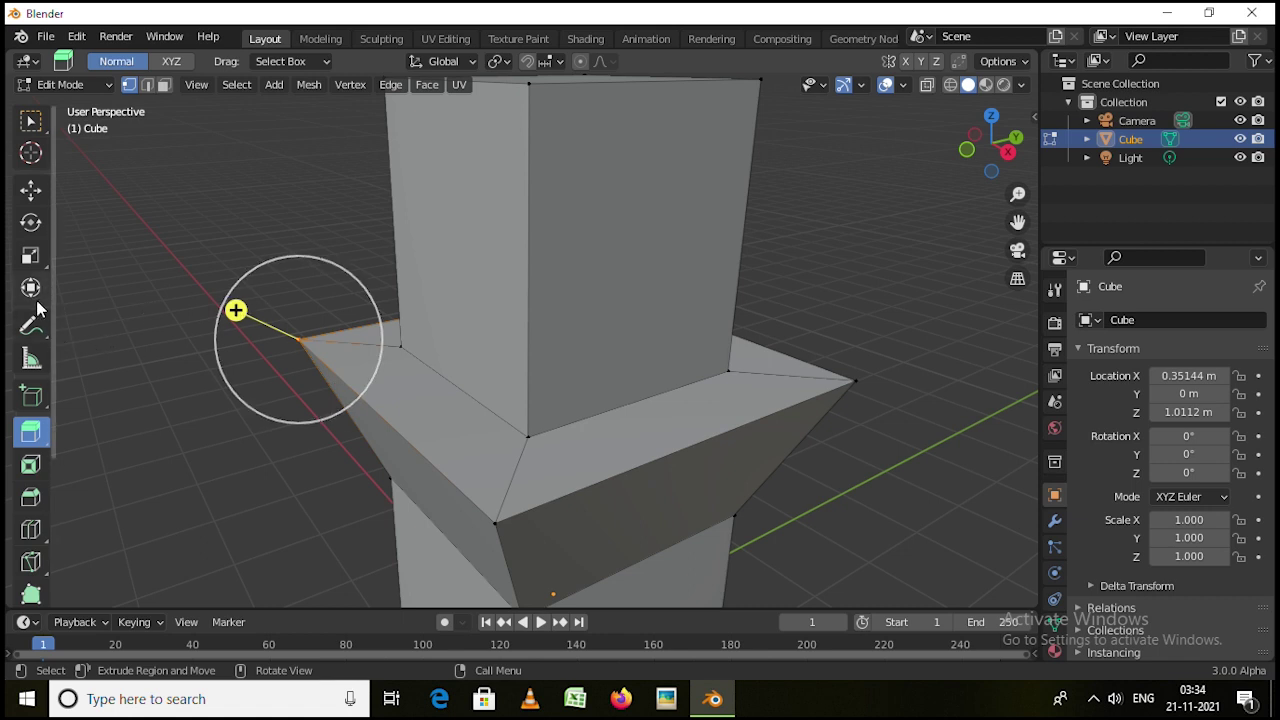
{"action": "left_click", "coordinate": [31, 190]}
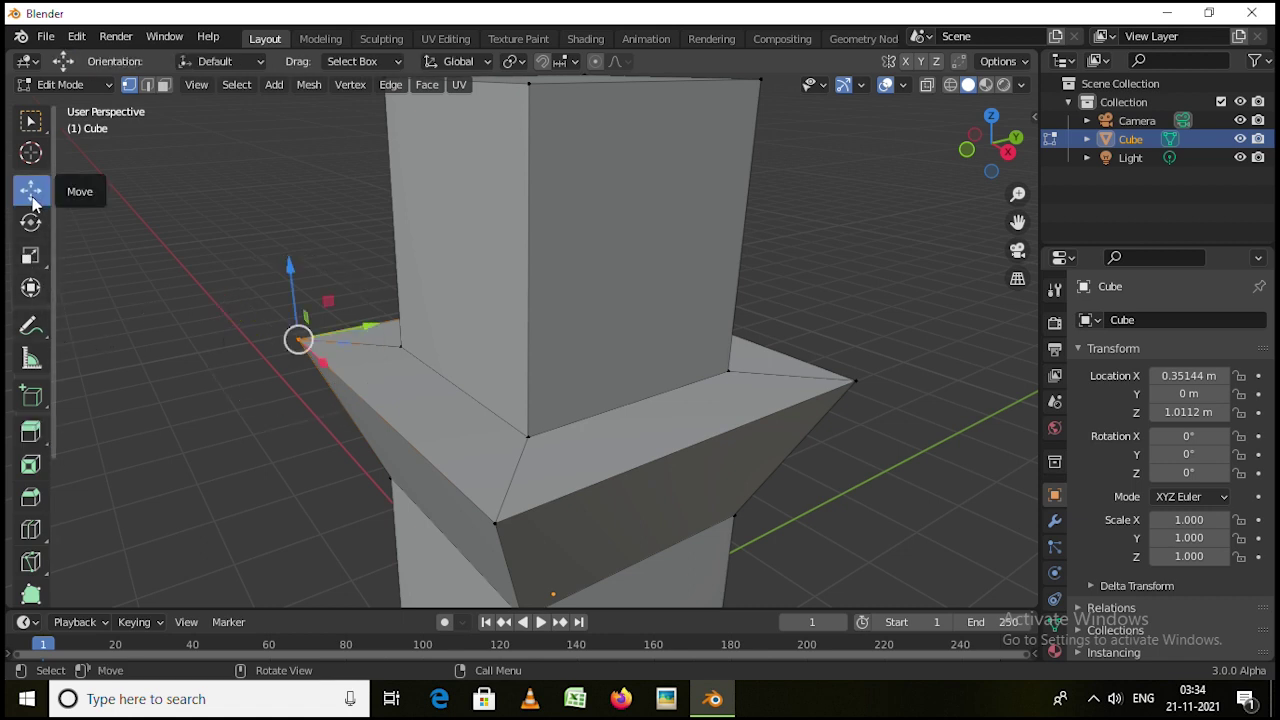
{"action": "middle_click_drag", "start_coordinate": [326, 374], "coordinate": [430, 360]}
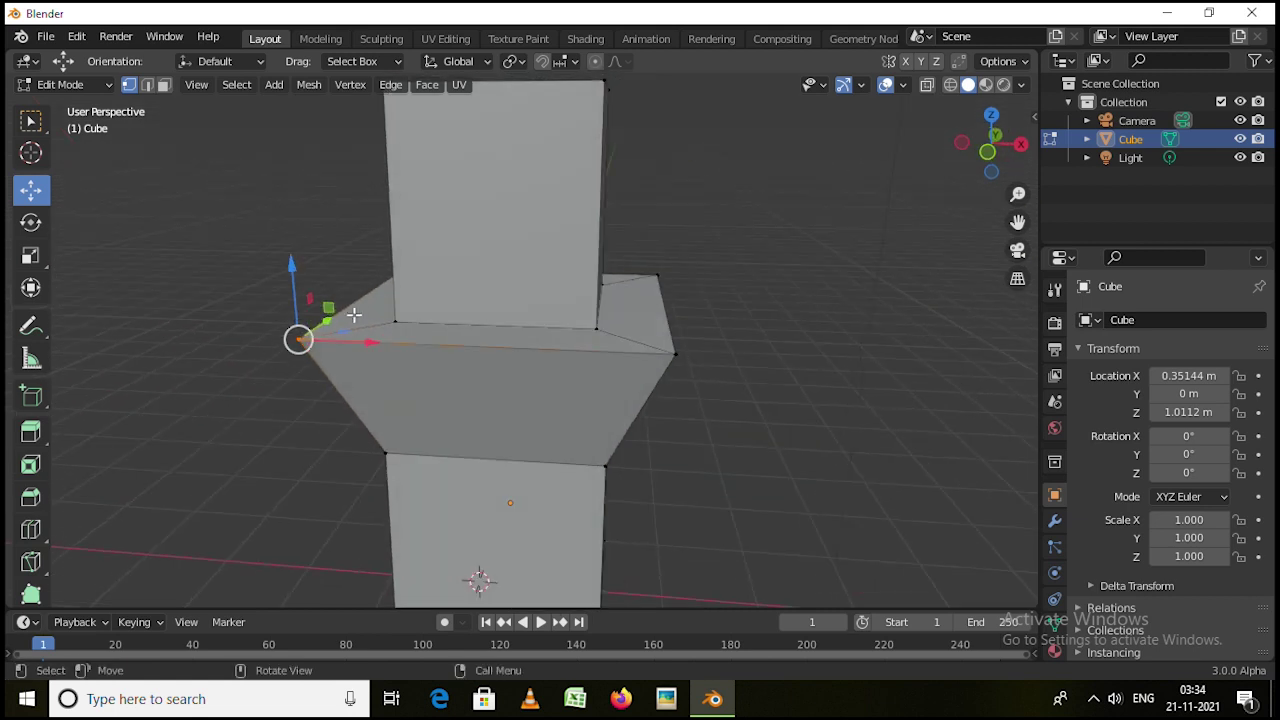
{"action": "left_click_drag", "start_coordinate": [371, 346], "coordinate": [346, 384]}
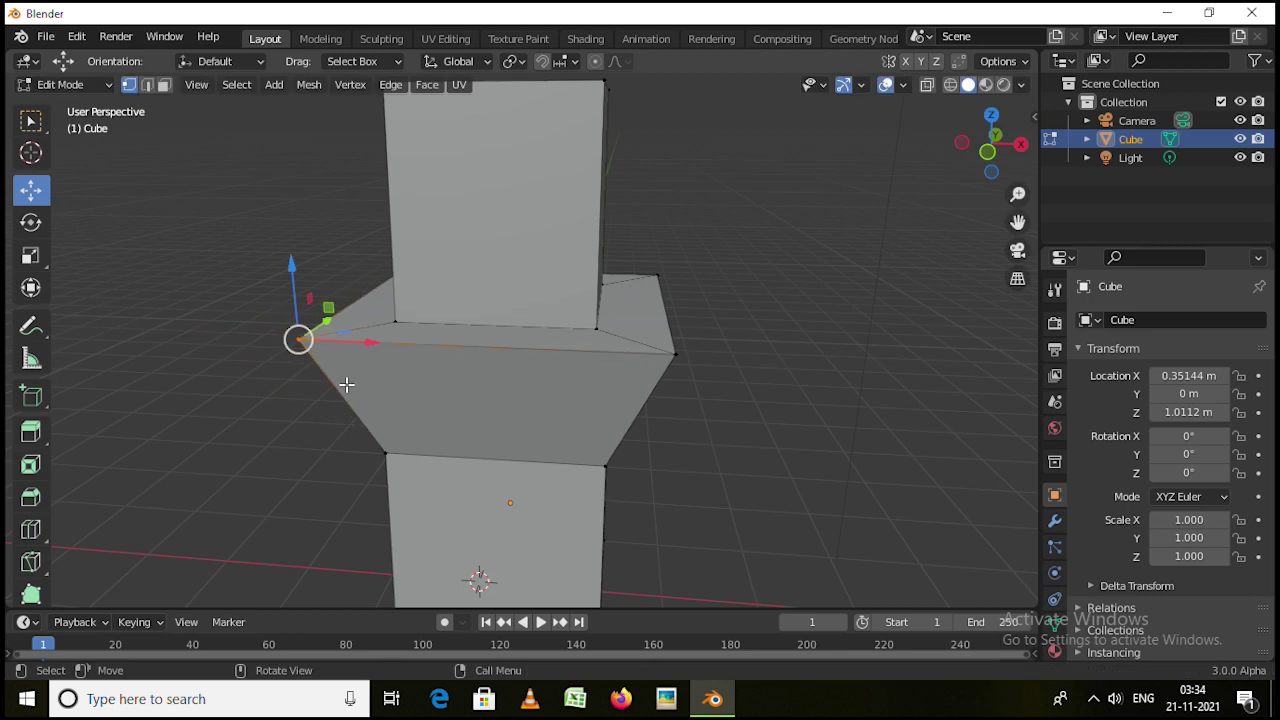
Try to transform and scale the collar's corner vertex, and clear the selection
{"action": "left_click", "coordinate": [31, 287]}
{"action": "left_click_drag", "start_coordinate": [310, 290], "coordinate": [400, 320]}
{"action": "left_click", "coordinate": [44, 259]}
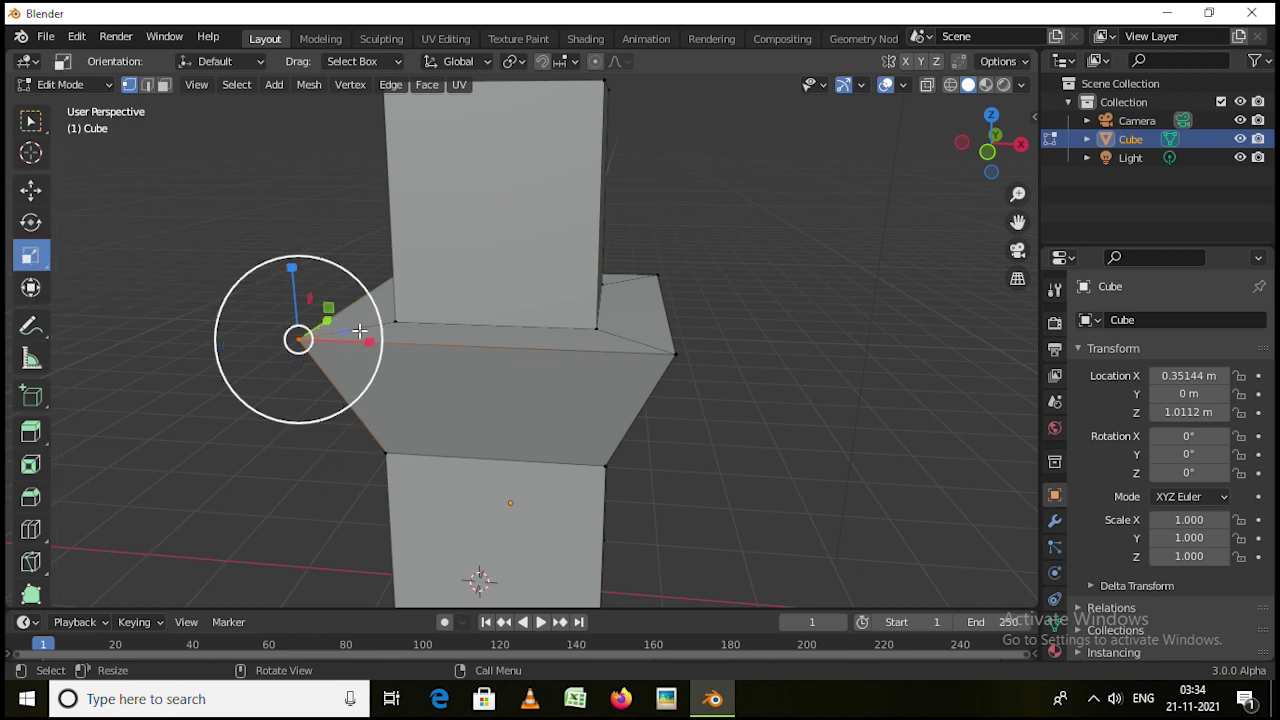
{"action": "left_click_drag", "start_coordinate": [349, 331], "coordinate": [271, 343]}
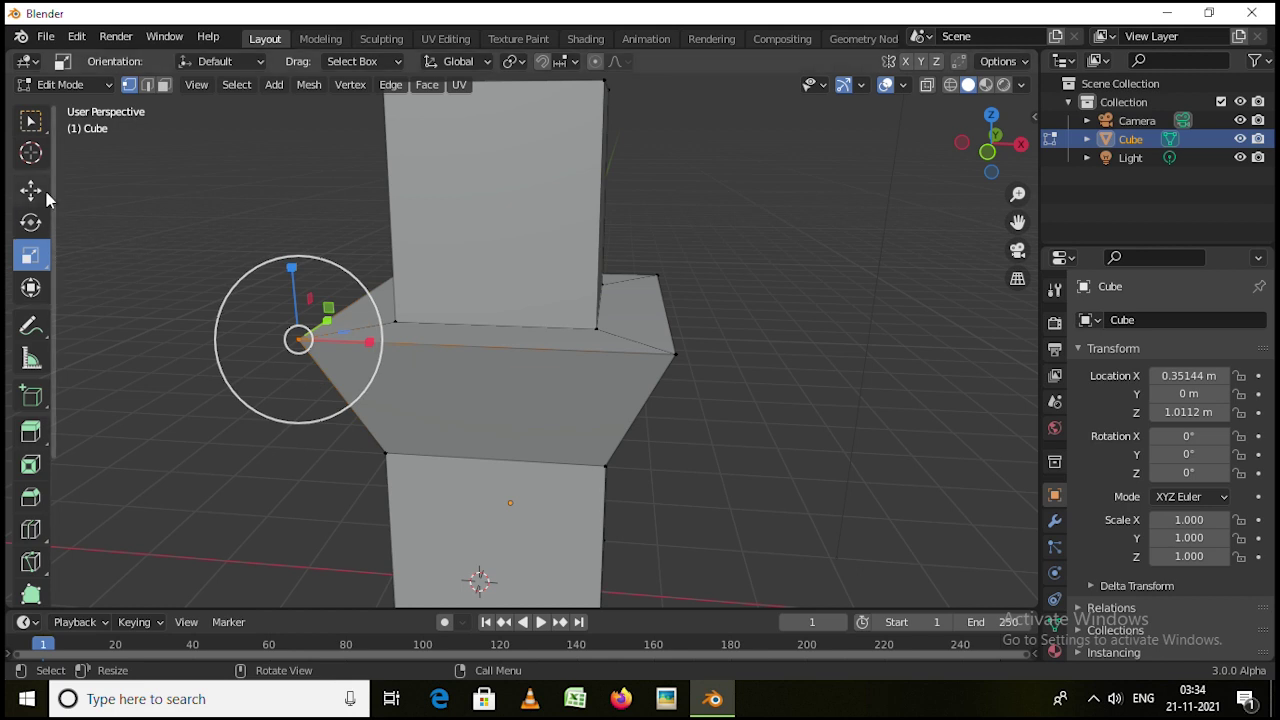
{"action": "key", "text": "alt+a"}
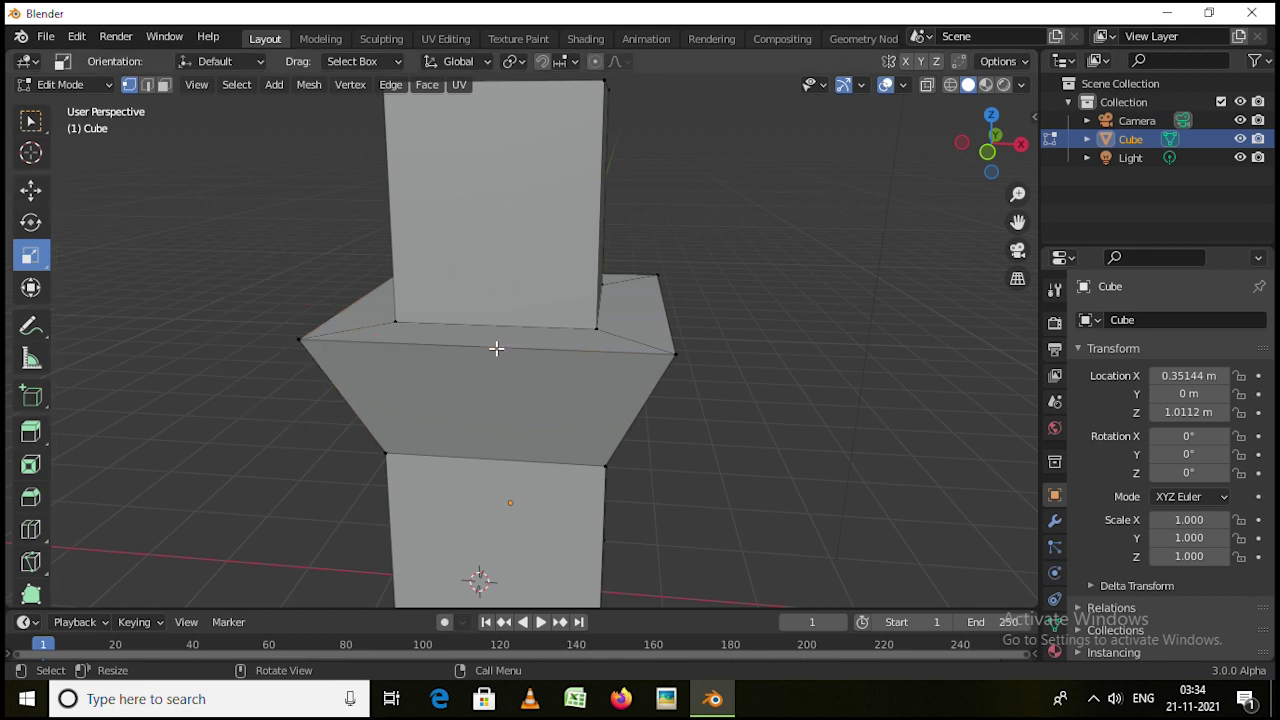
Select the collar's outer upper edge and try to move it along Y and rotate it about X with the Transform tool
{"action": "left_click", "coordinate": [497, 349]}
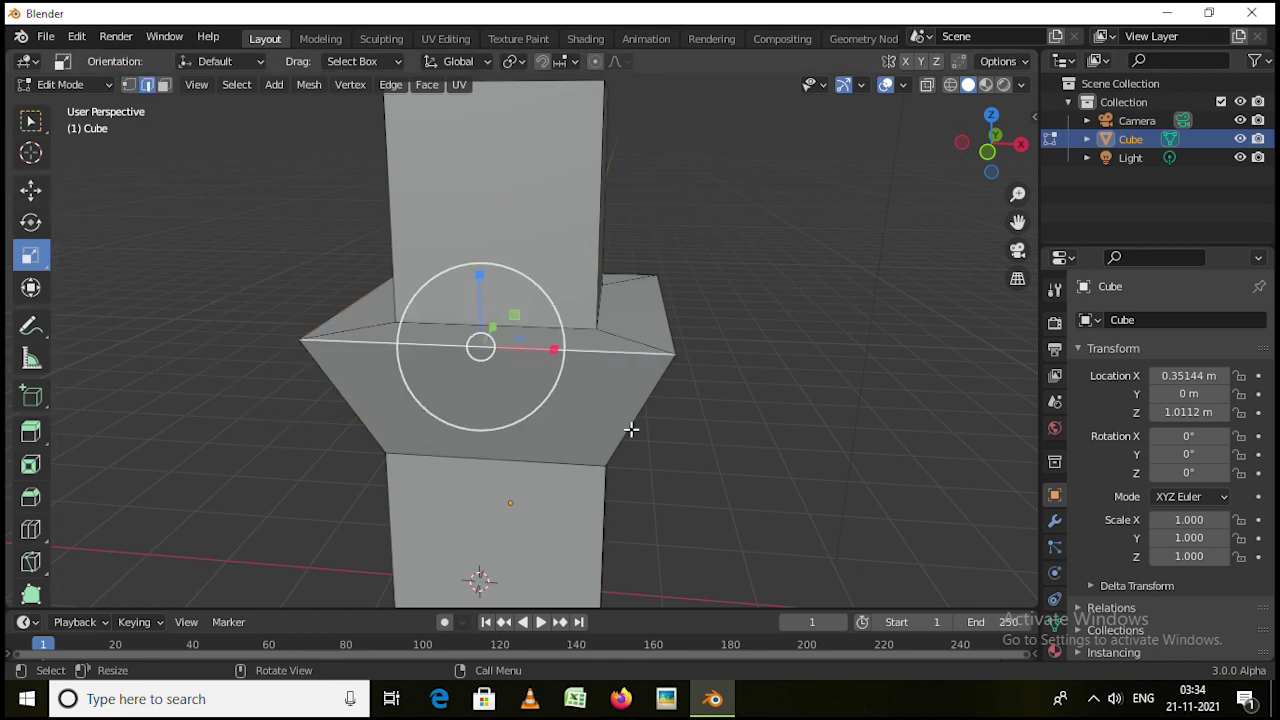
{"action": "middle_click_drag", "start_coordinate": [628, 428], "coordinate": [531, 449]}
{"action": "middle_click_drag", "start_coordinate": [494, 338], "coordinate": [440, 340]}
{"action": "left_click", "coordinate": [30, 287]}
{"action": "left_click_drag", "start_coordinate": [586, 330], "coordinate": [477, 386]}
{"action": "right_click", "coordinate": [477, 386]}
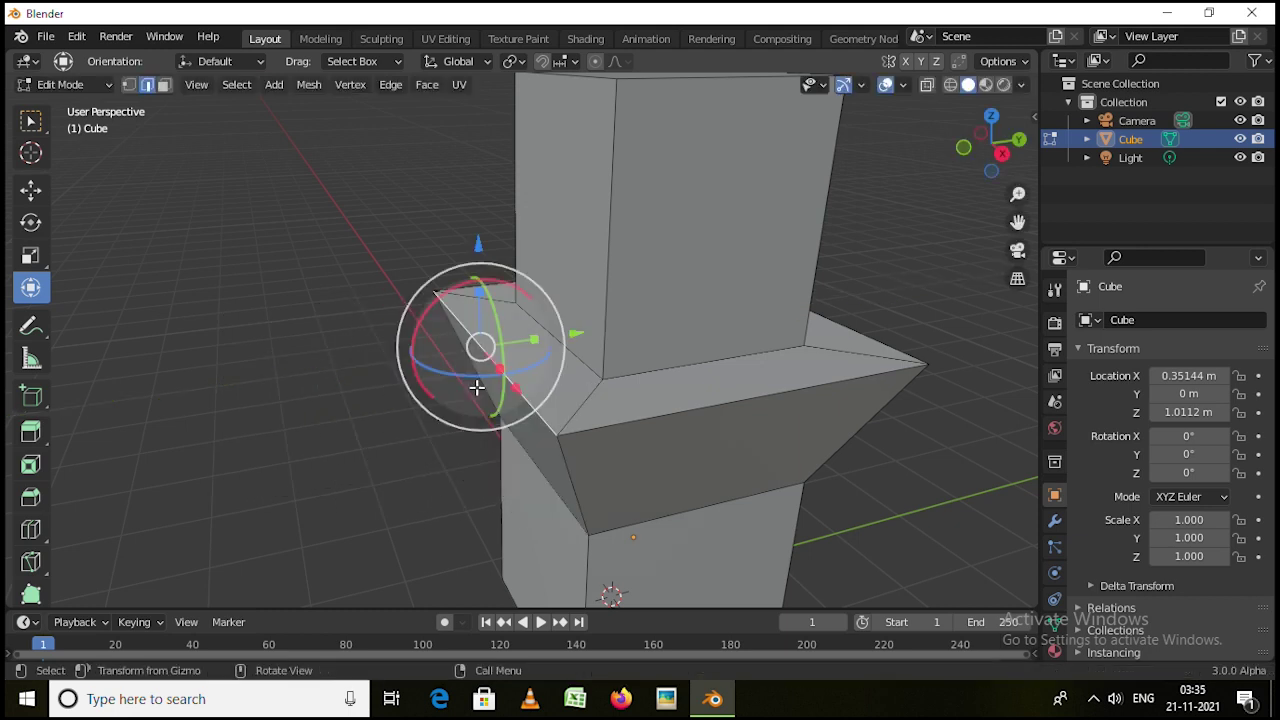
{"action": "left_click_drag", "start_coordinate": [523, 292], "coordinate": [342, 415]}
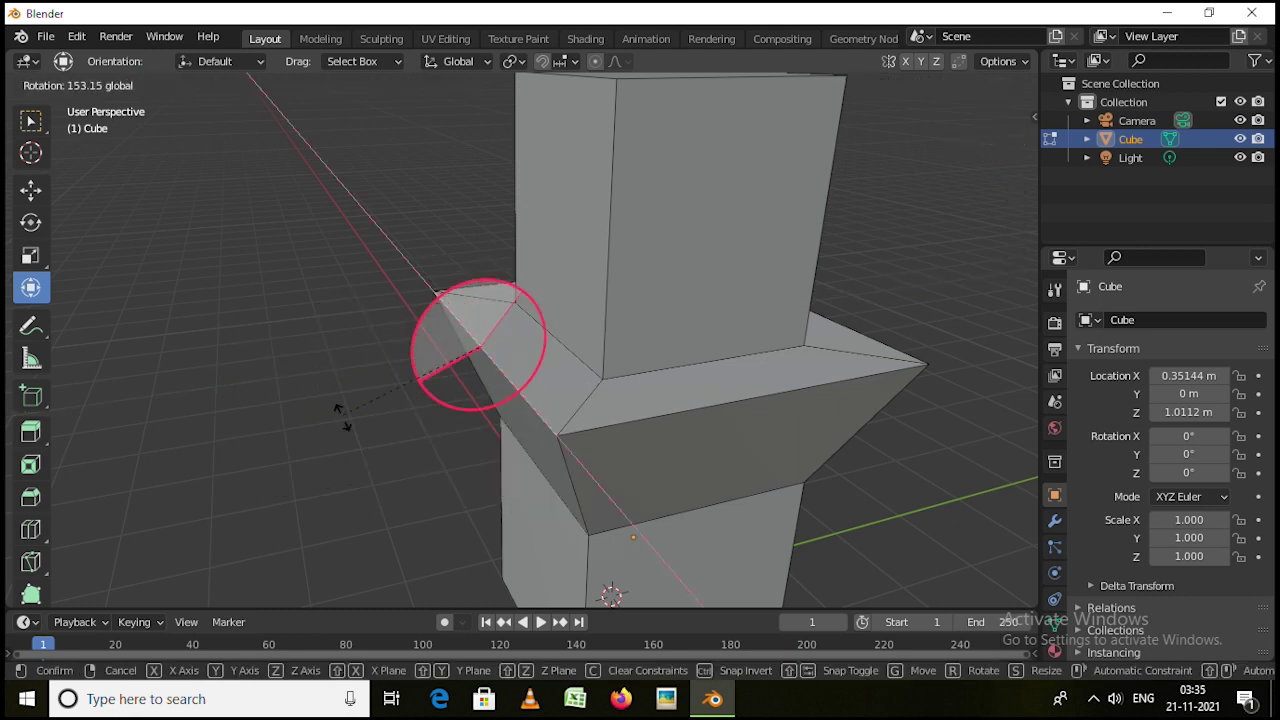
{"action": "left_click_drag", "start_coordinate": [460, 445], "coordinate": [472, 270]}
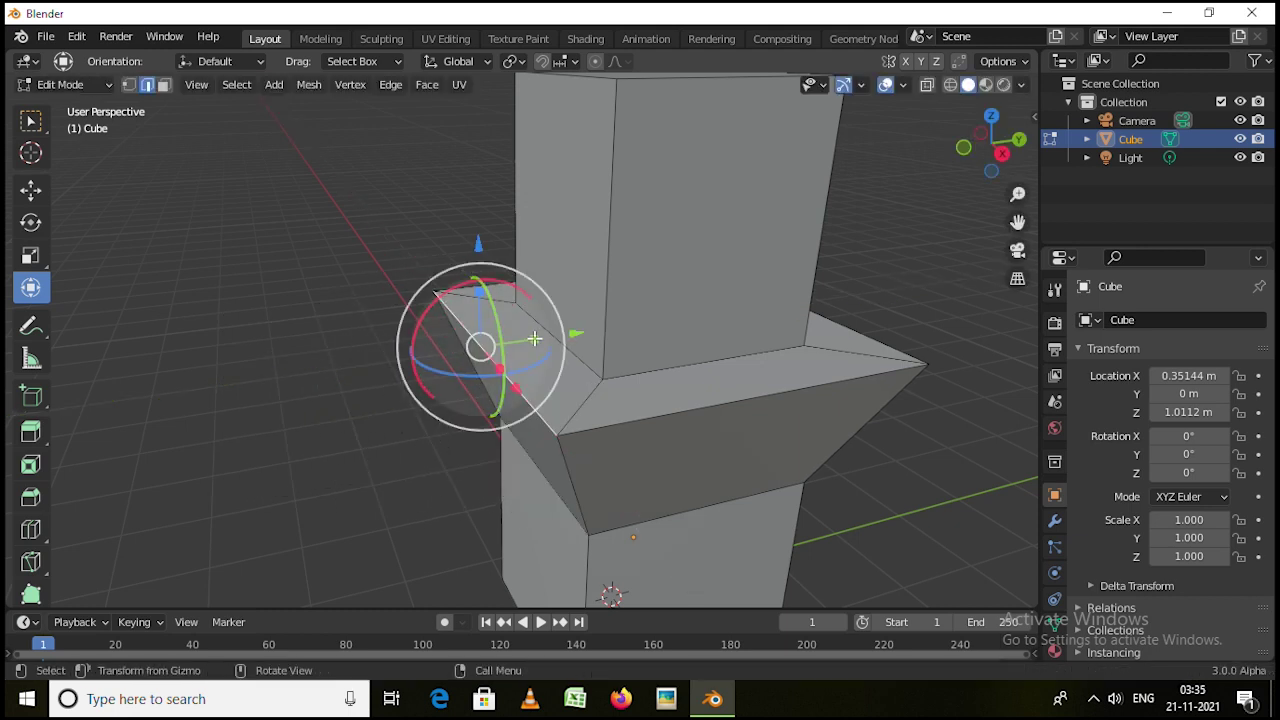
Try to scale the collar's outer upper edge along the Y and X axes
{"action": "middle_click_drag", "start_coordinate": [670, 453], "coordinate": [543, 357]}
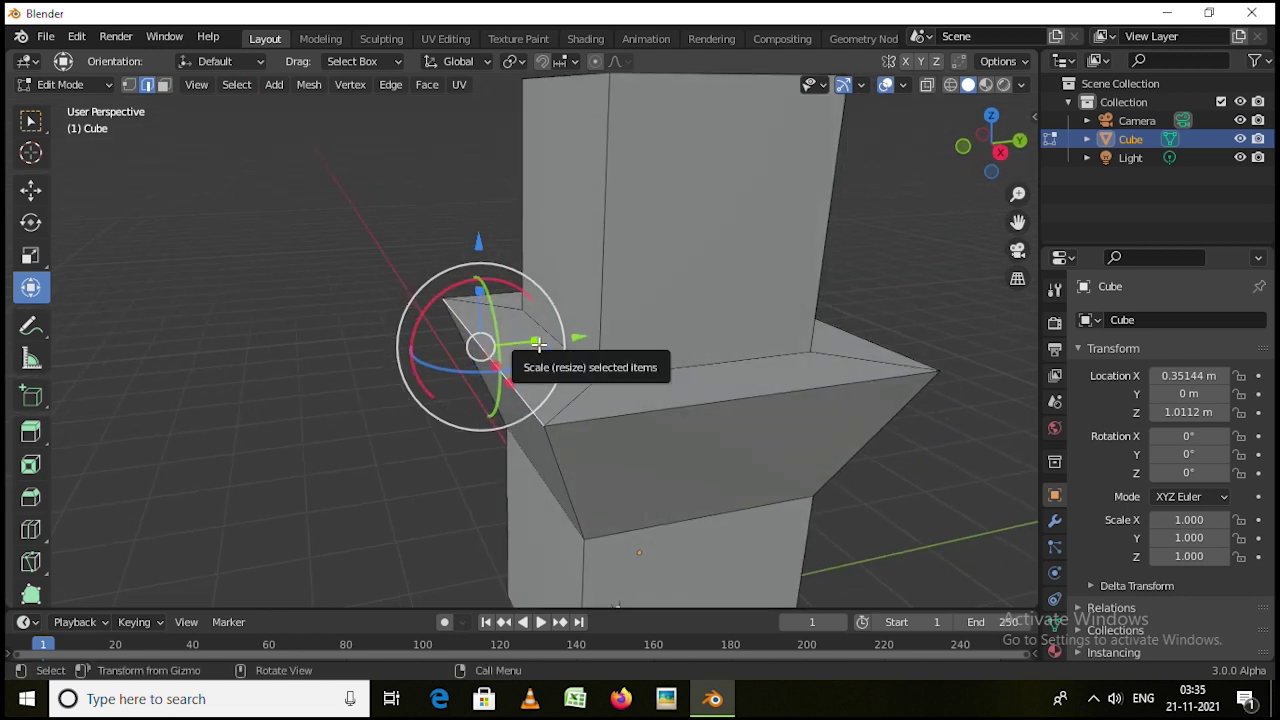
{"action": "left_click_drag", "start_coordinate": [540, 346], "coordinate": [650, 372]}
{"action": "left_click_drag", "start_coordinate": [833, 397], "coordinate": [833, 397]}
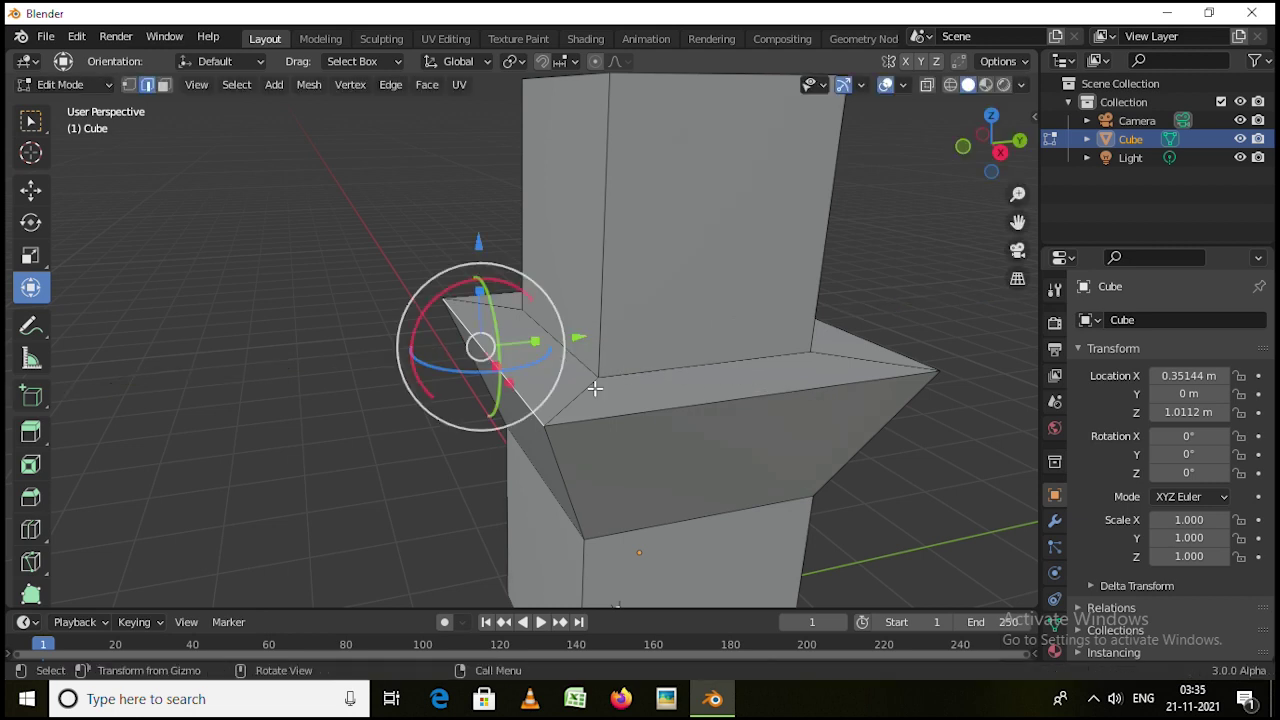
{"action": "middle_click_drag", "start_coordinate": [510, 387], "coordinate": [425, 374]}
{"action": "key", "text": "s"}
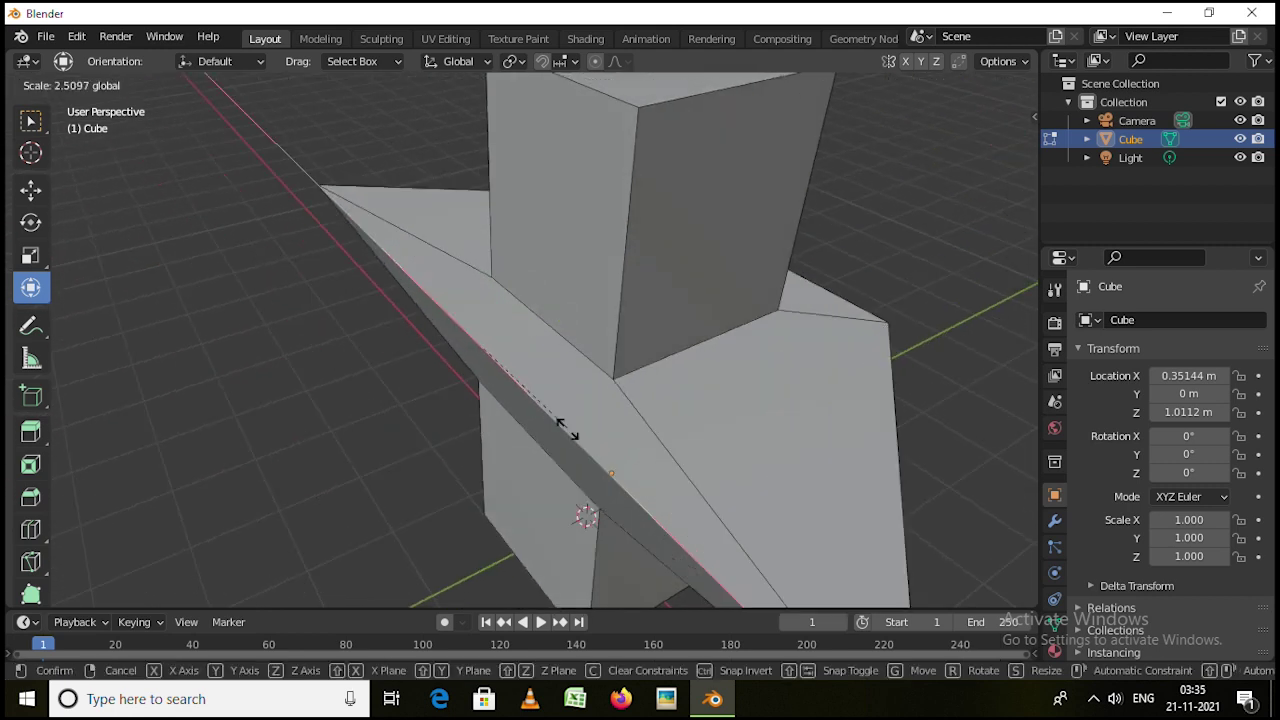
{"action": "left_click", "coordinate": [505, 395]}
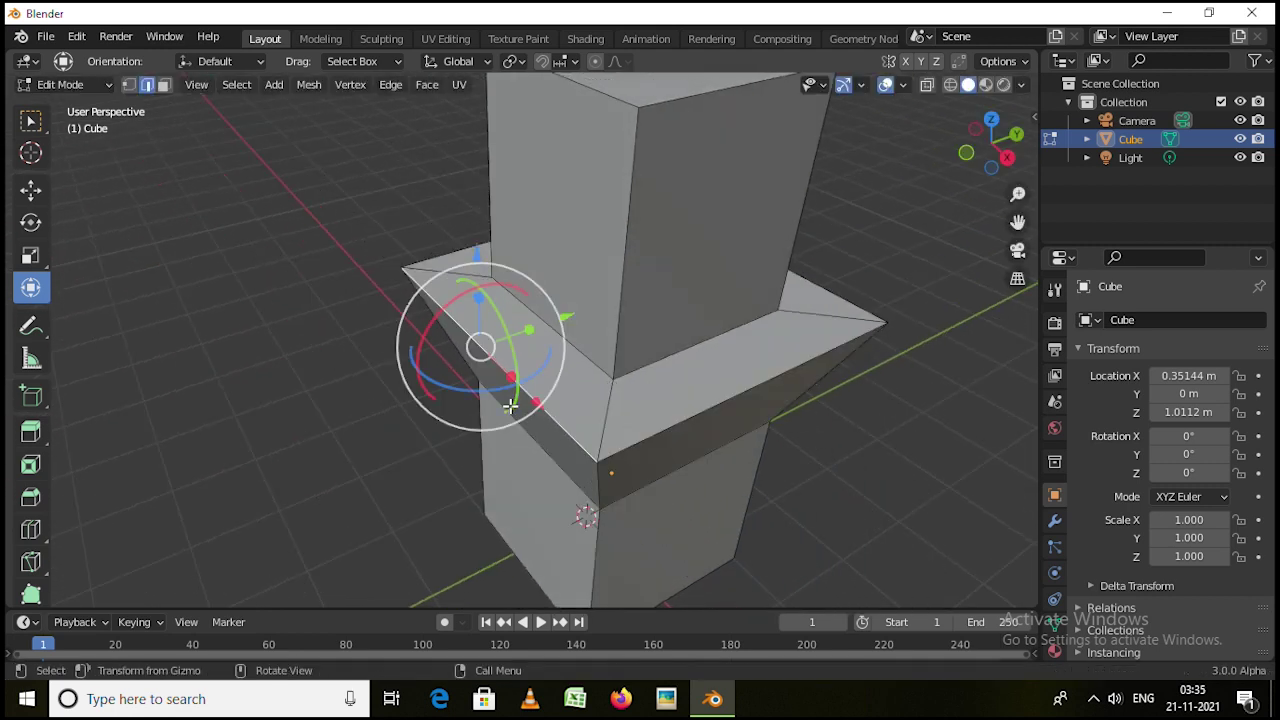
{"action": "key", "text": "s"}
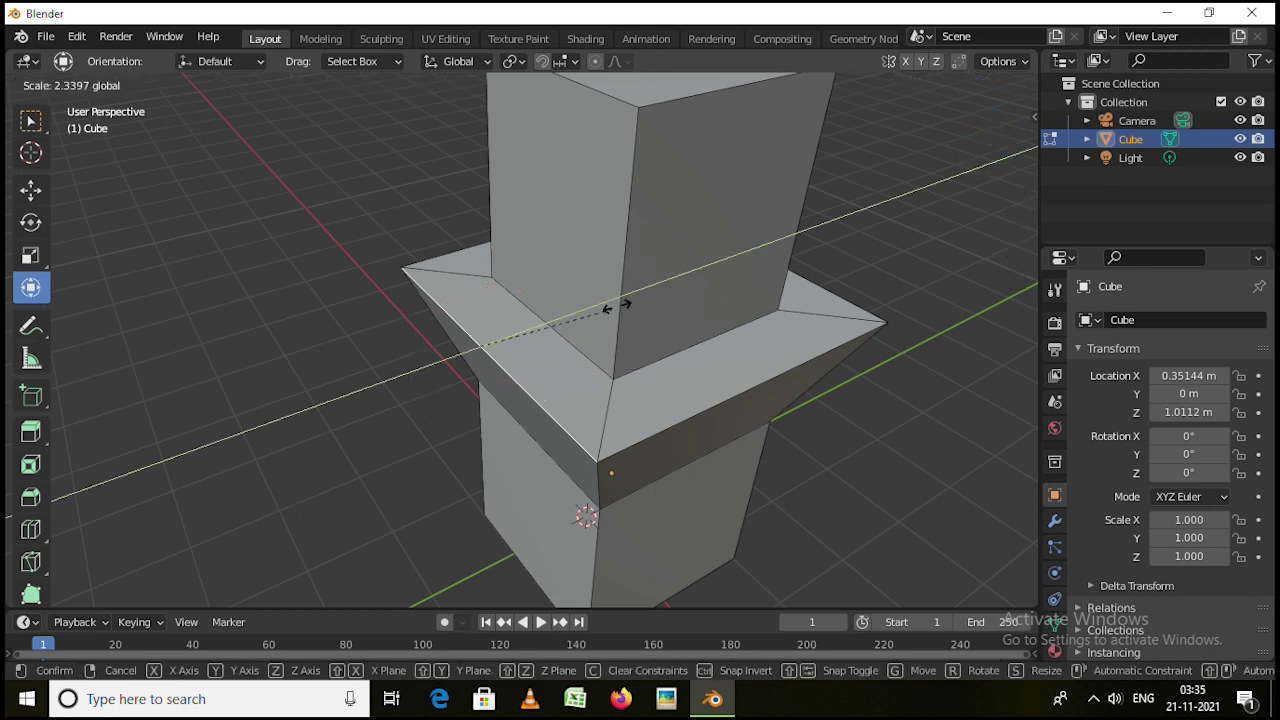
{"action": "left_click", "coordinate": [490, 363]}
{"action": "middle_click_drag", "start_coordinate": [545, 440], "coordinate": [623, 437]}
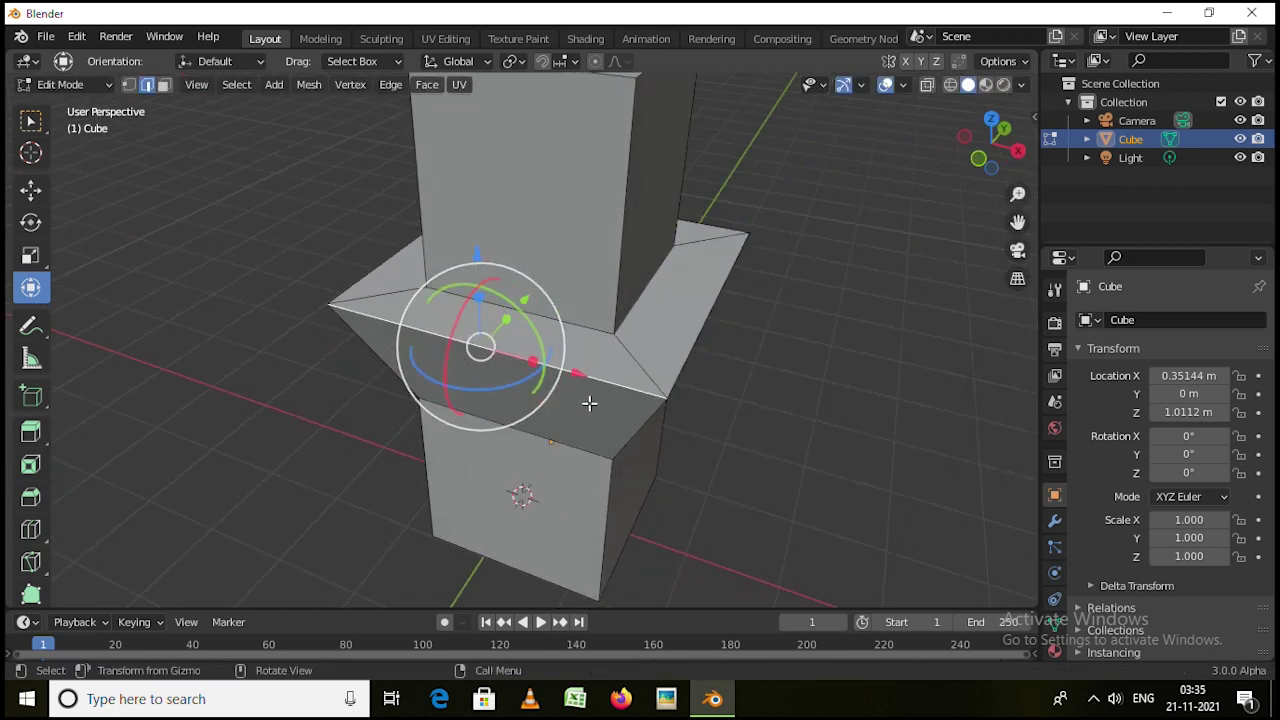
{"action": "key", "text": "s"}
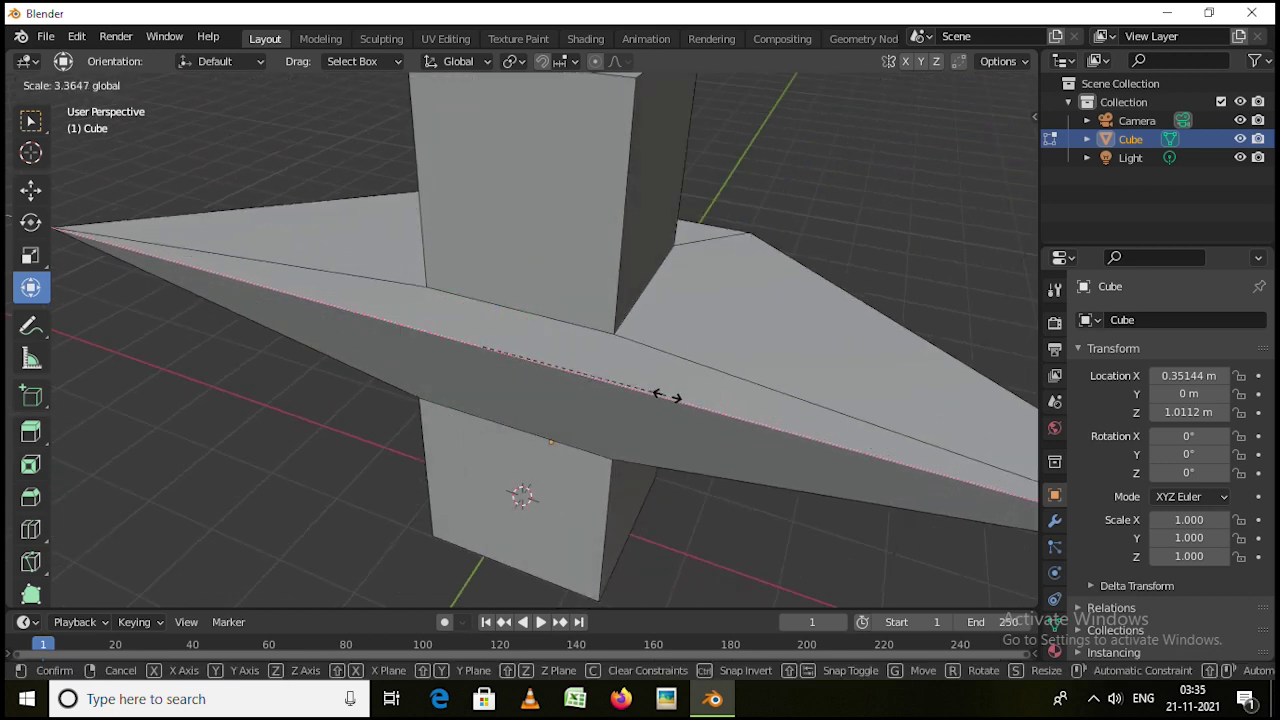
{"action": "left_click", "coordinate": [565, 380]}
Select the upper block's side face in face mode and try to move it along X and Y and scale it
{"action": "mouse_move", "coordinate": [682, 403]}
{"action": "middle_mouse_down"}
{"action": "mouse_move", "coordinate": [583, 497]}
{"action": "mouse_move", "coordinate": [600, 363]}
{"action": "mouse_move", "coordinate": [703, 423]}
{"action": "mouse_move", "coordinate": [664, 403]}
{"action": "middle_mouse_up"}
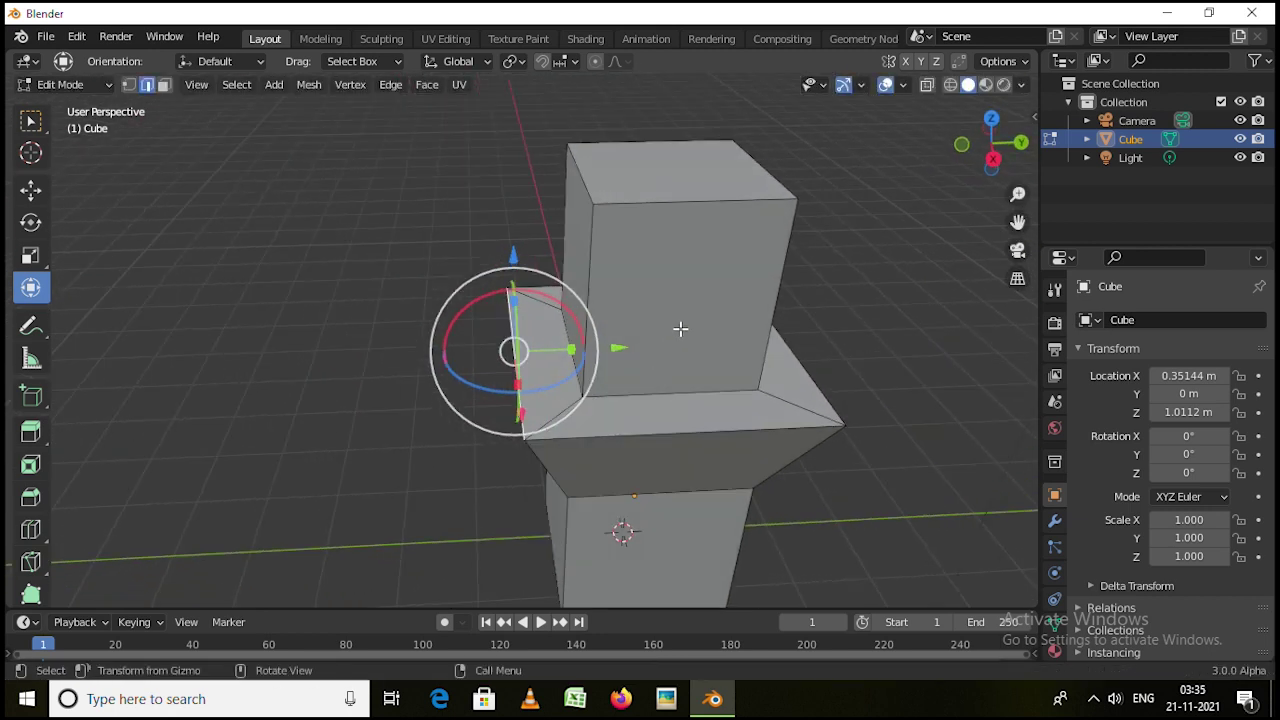
{"action": "left_click", "coordinate": [660, 302]}
{"action": "key", "text": "3"}
{"action": "left_click", "coordinate": [663, 304]}
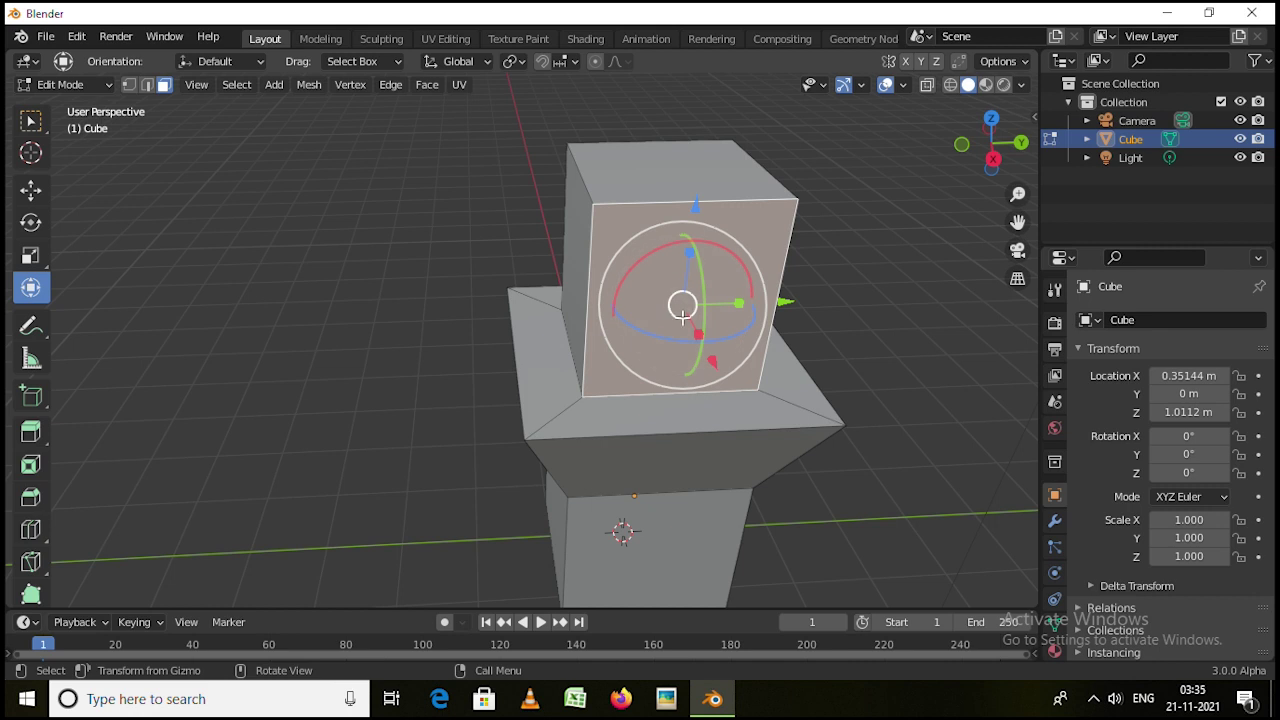
{"action": "left_click_drag", "start_coordinate": [715, 371], "coordinate": [743, 420]}
{"action": "right_click", "coordinate": [743, 420]}
{"action": "left_click_drag", "start_coordinate": [767, 300], "coordinate": [697, 257]}
{"action": "right_click", "coordinate": [697, 257]}
{"action": "key", "text": "s"}
{"action": "right_click", "coordinate": [771, 339]}
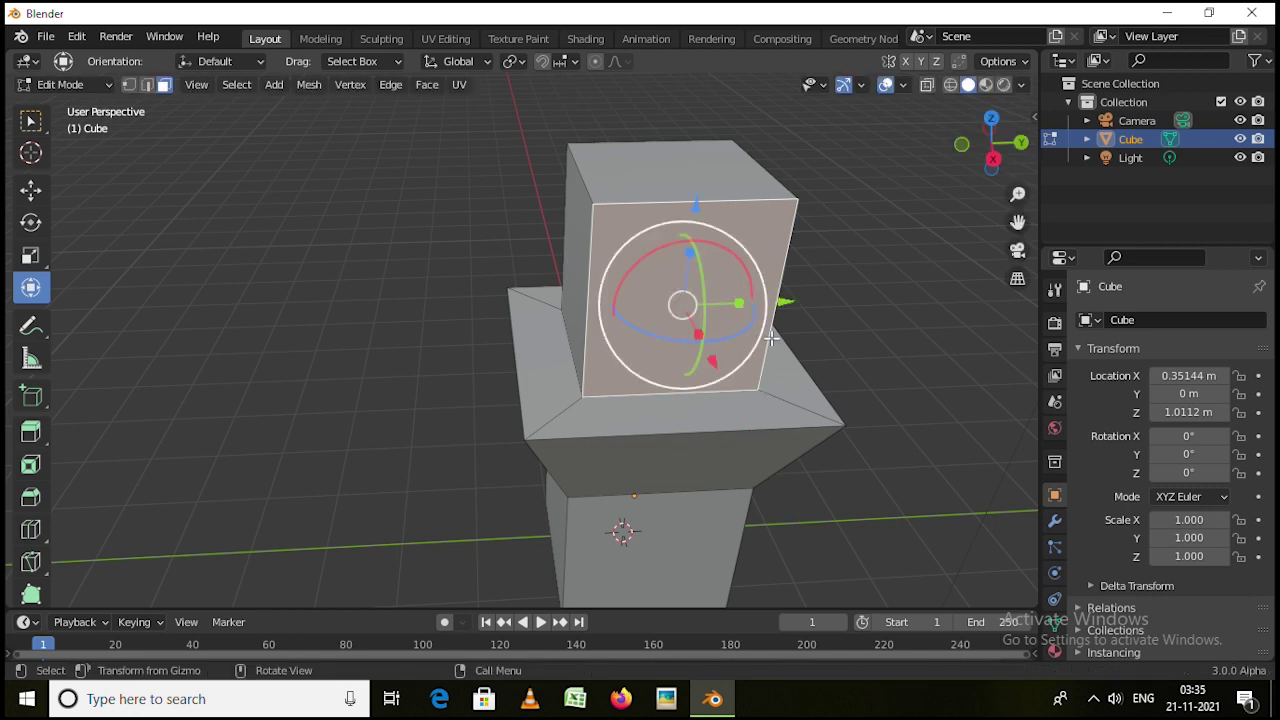
{"action": "left_click_drag", "start_coordinate": [743, 304], "coordinate": [743, 457]}
{"action": "right_click", "coordinate": [812, 345]}
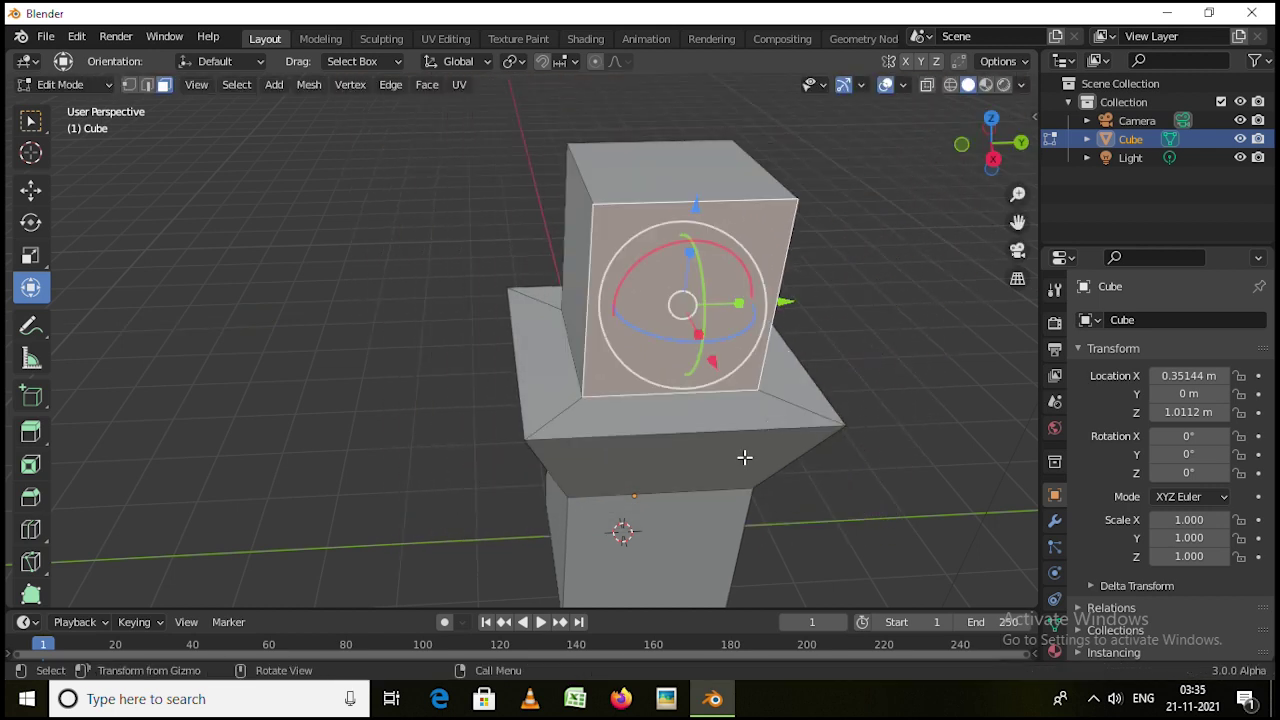
Try to freely move, rotate and uniformly scale the upper block's side face without an axis constraint
{"action": "middle_click_drag", "start_coordinate": [743, 457], "coordinate": [762, 412]}
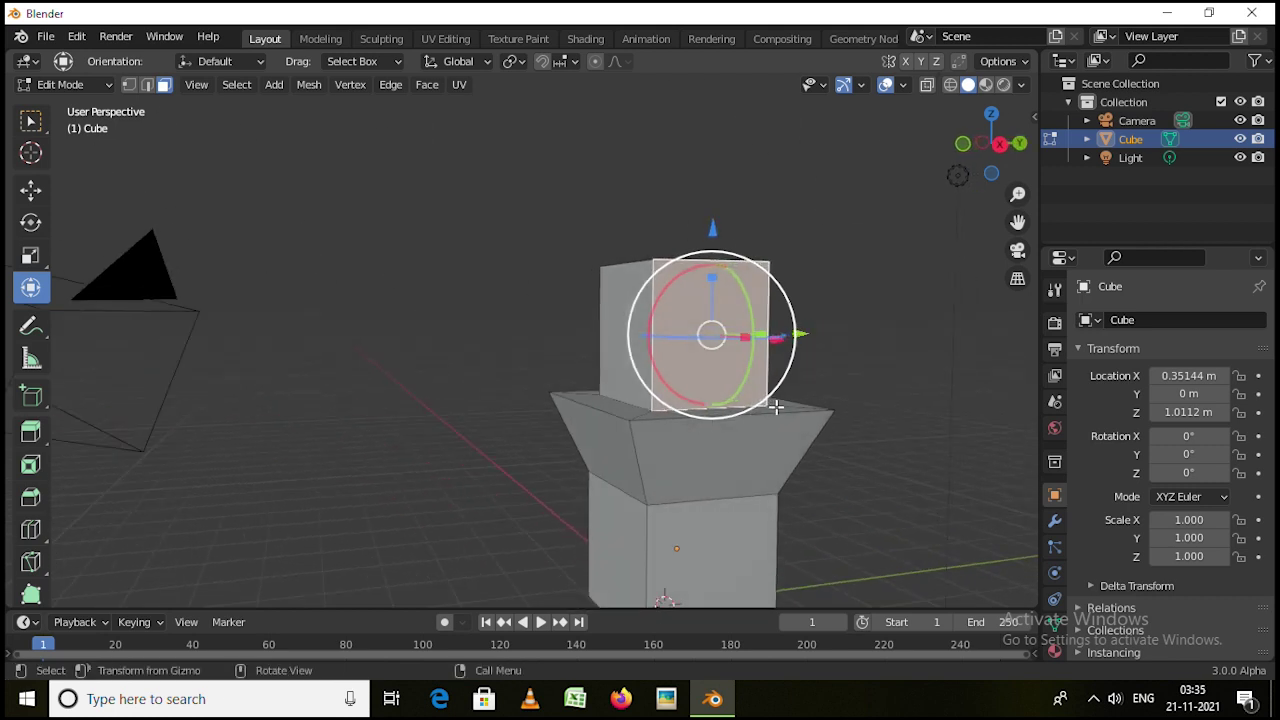
{"action": "key", "text": "g"}
{"action": "right_click", "coordinate": [803, 321]}
{"action": "key", "text": "r"}
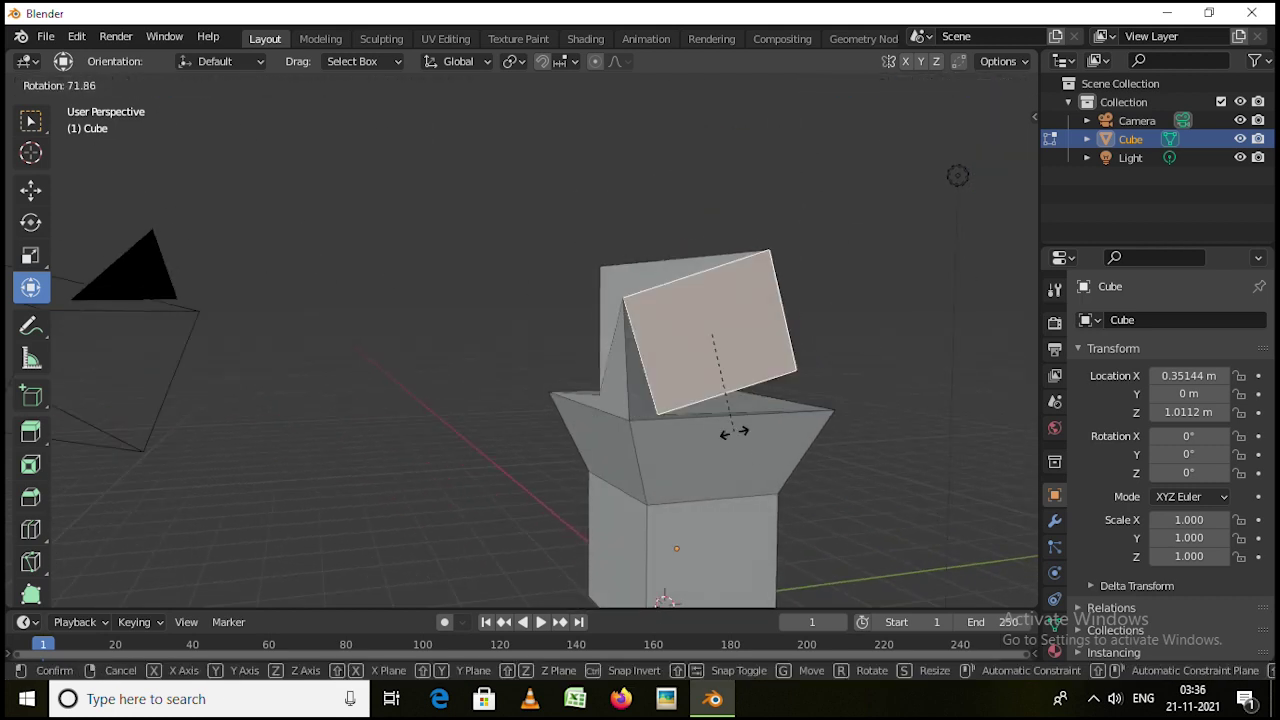
{"action": "right_click", "coordinate": [797, 320]}
{"action": "key", "text": "s"}
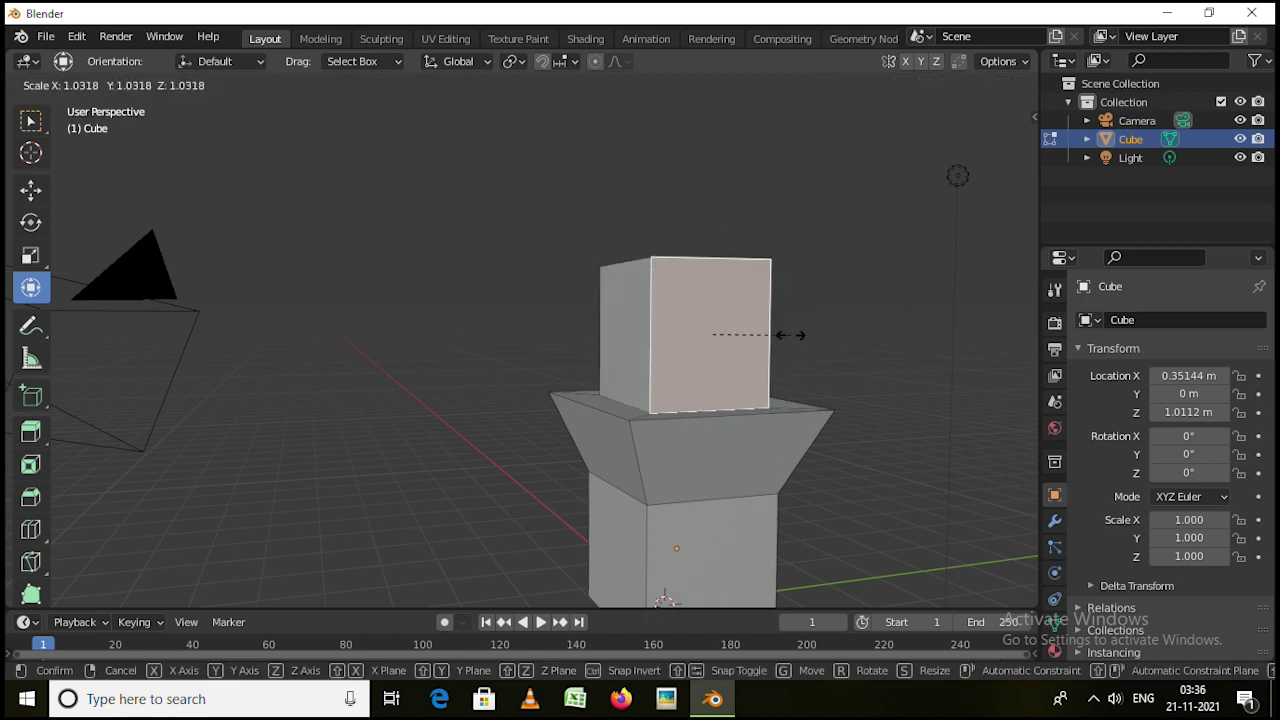
{"action": "right_click", "coordinate": [829, 349]}
Scale up the upper block's top face uniformly so the block flares outward above the collar
{"action": "middle_click_drag", "start_coordinate": [829, 349], "coordinate": [442, 478]}
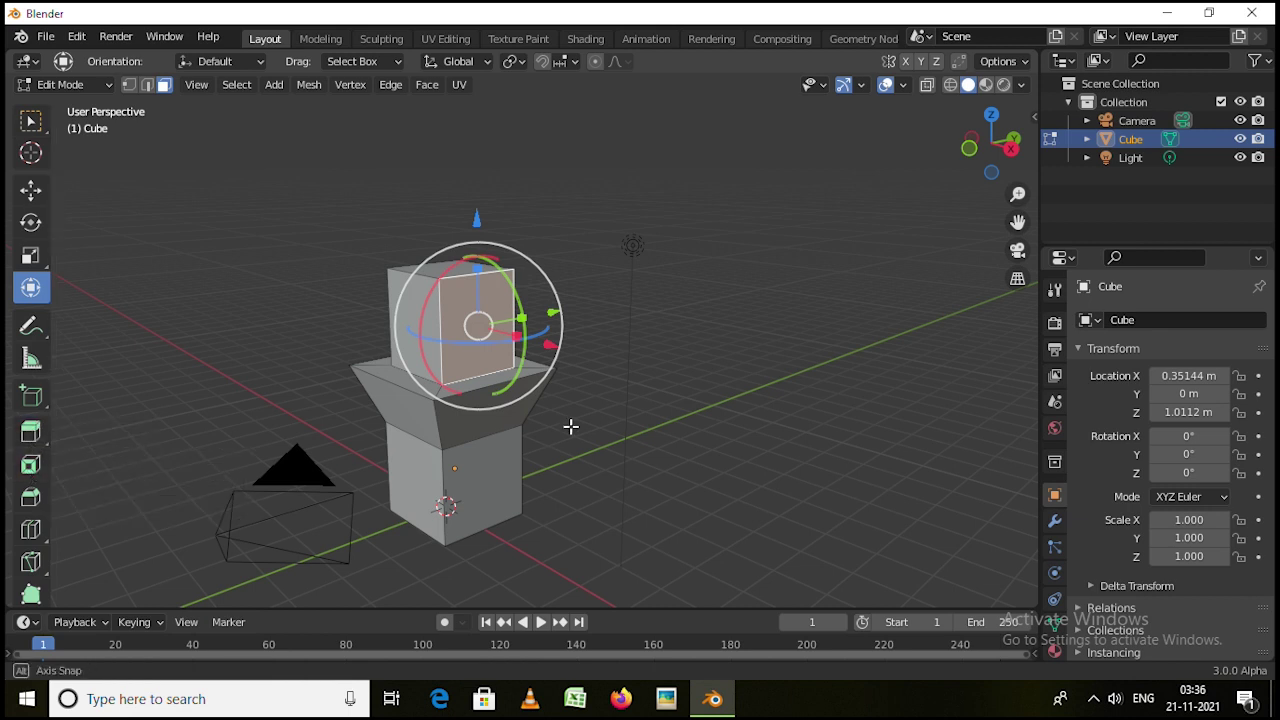
{"action": "middle_click_drag", "start_coordinate": [569, 426], "coordinate": [505, 314]}
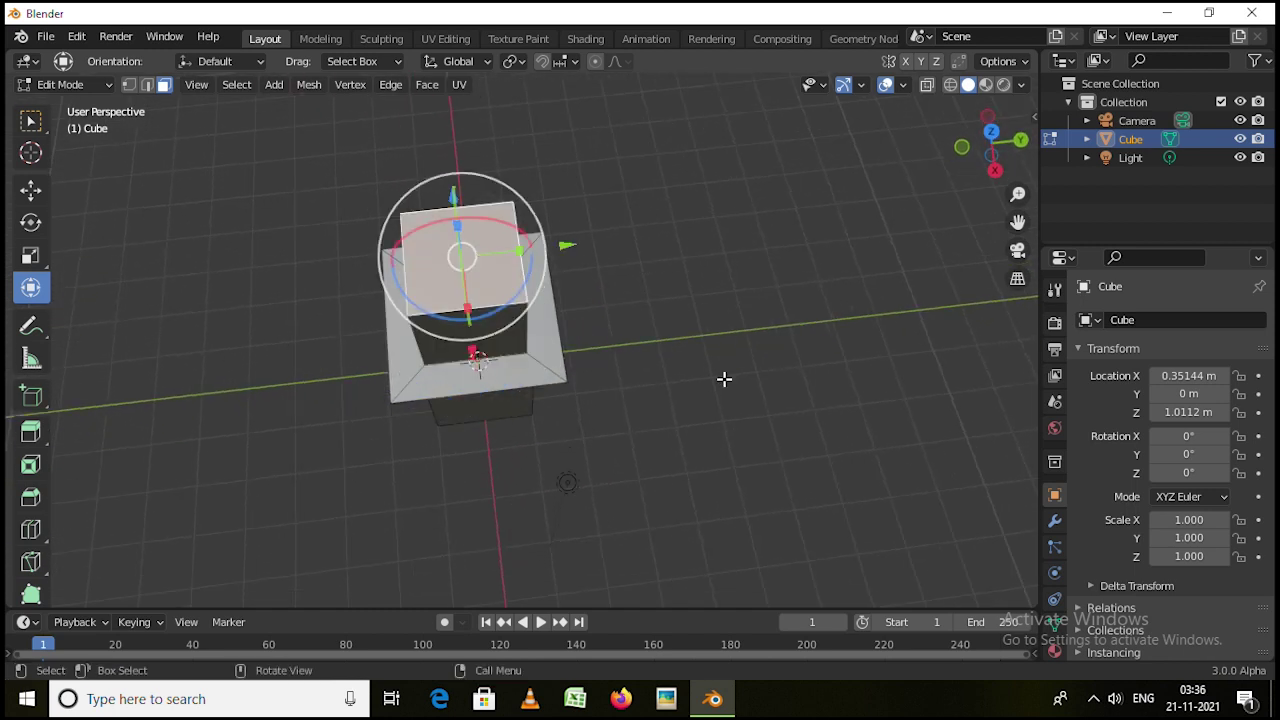
{"action": "key", "text": "s"}
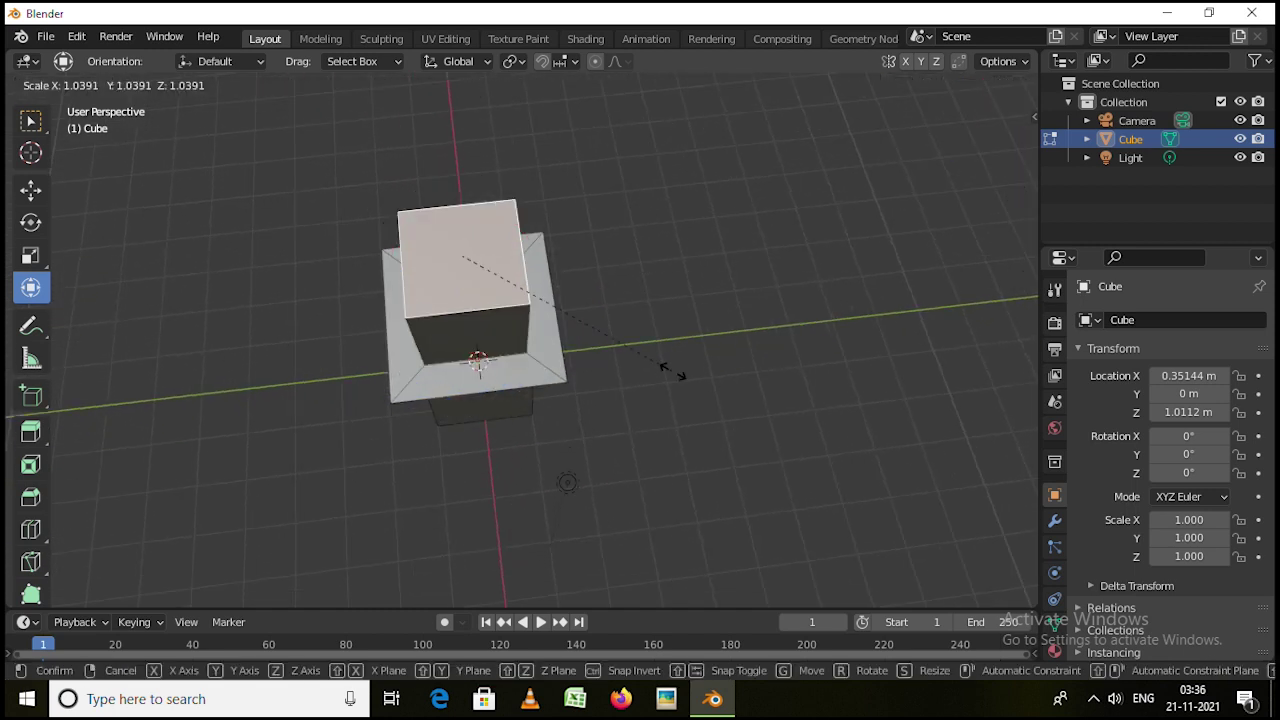
{"action": "left_click", "coordinate": [854, 449]}
{"action": "middle_click_drag", "start_coordinate": [854, 449], "coordinate": [557, 434]}
{"action": "scroll", "coordinate": [545, 380], "scroll_direction": "up", "scroll_amount": 2}
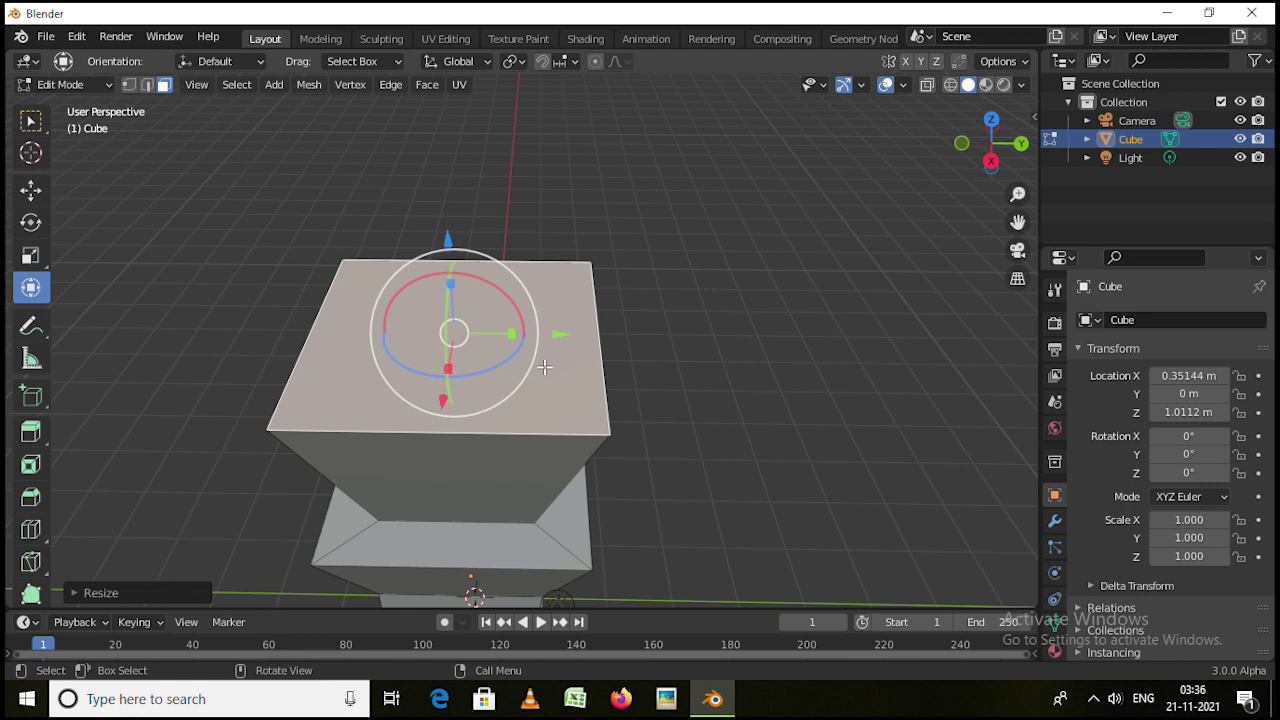
Inset the enlarged top face and scale the inner face down slightly
{"action": "key", "text": "i"}
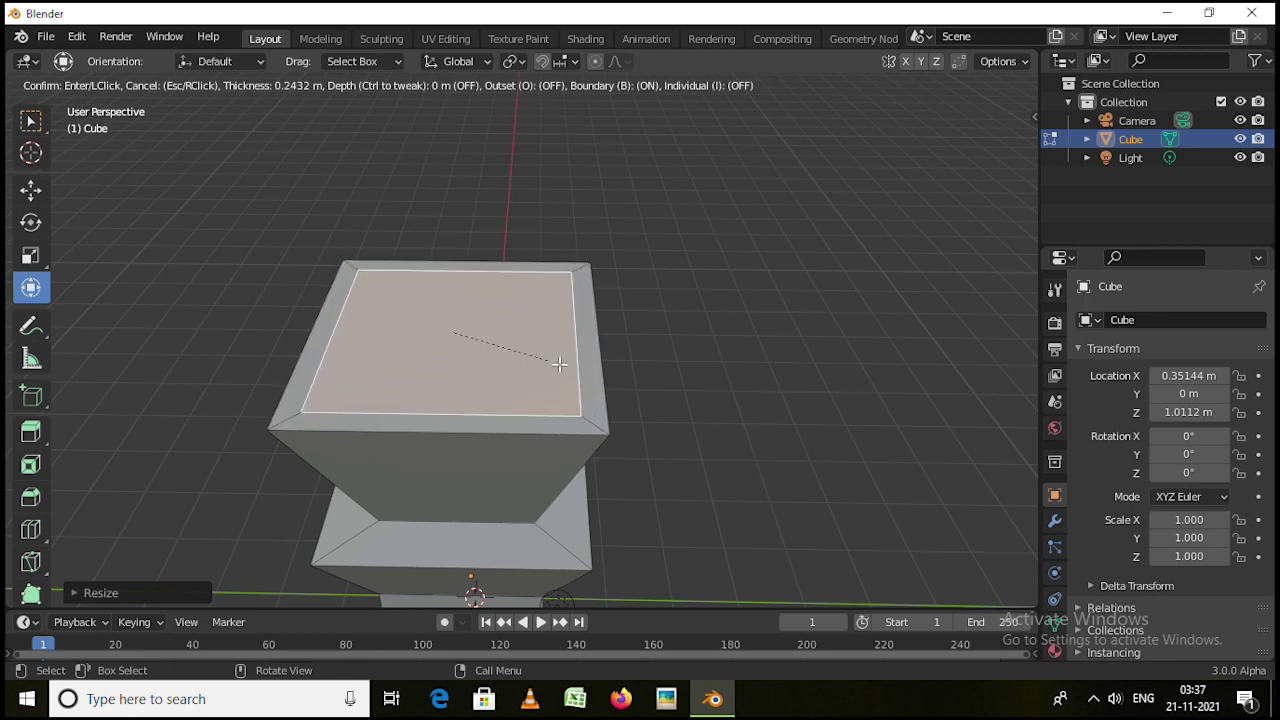
{"action": "left_click", "coordinate": [495, 367]}
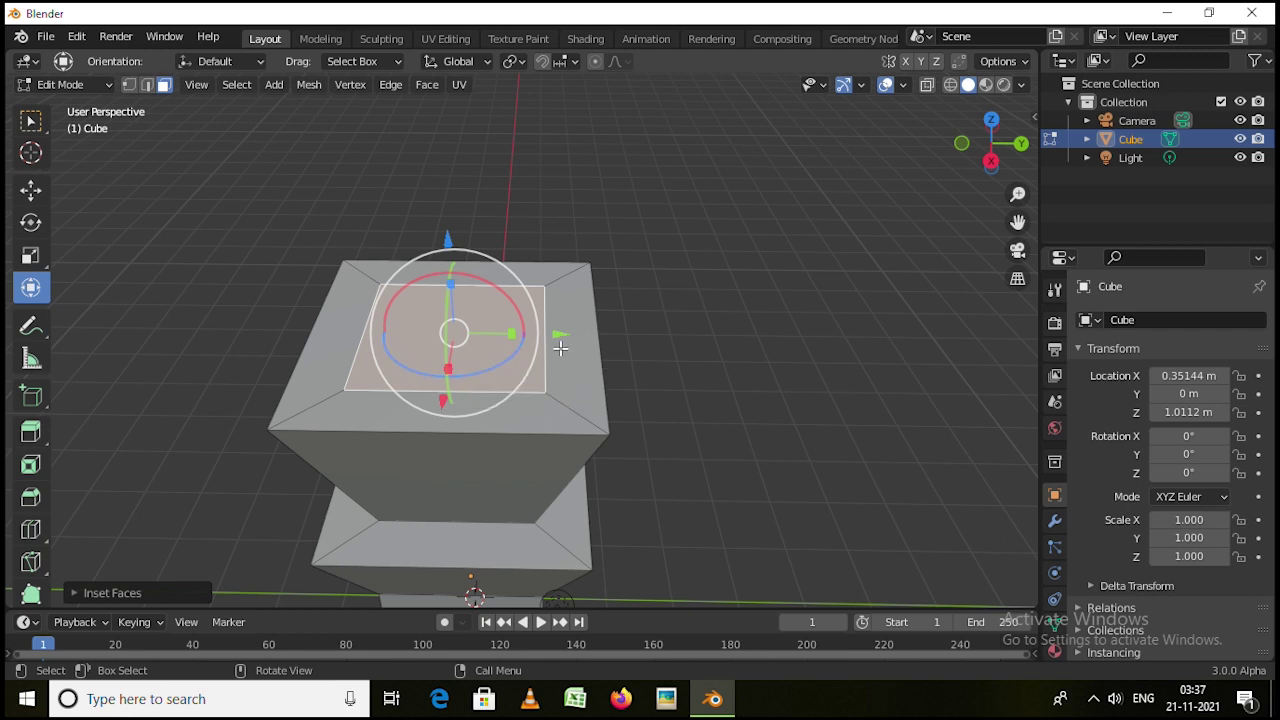
{"action": "key", "text": "s"}
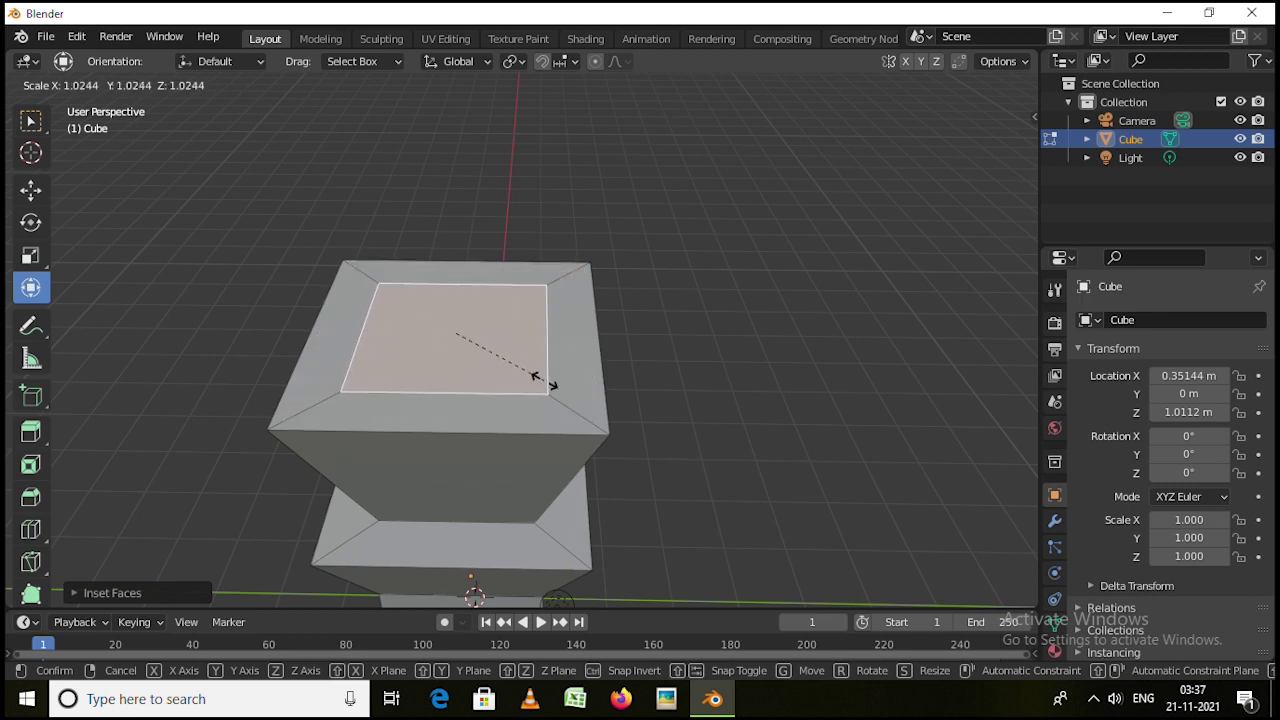
{"action": "left_click", "coordinate": [527, 366]}
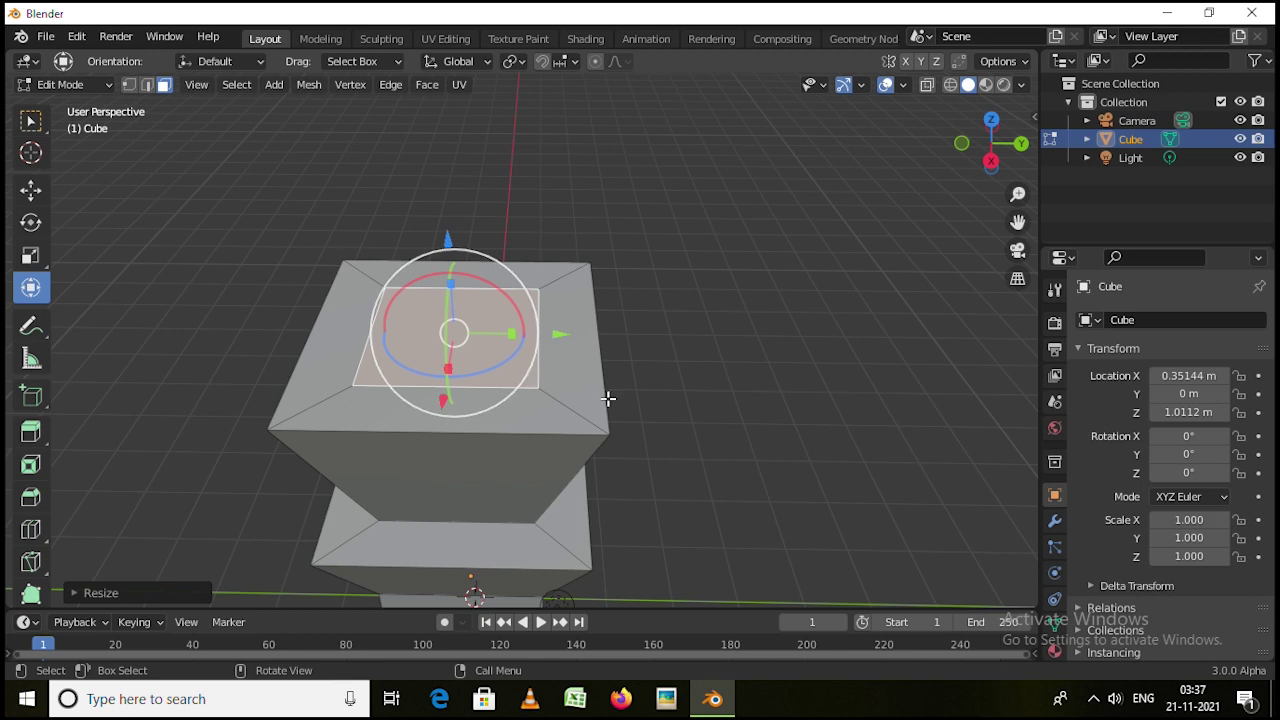
{"action": "middle_click_drag", "start_coordinate": [629, 420], "coordinate": [640, 385]}
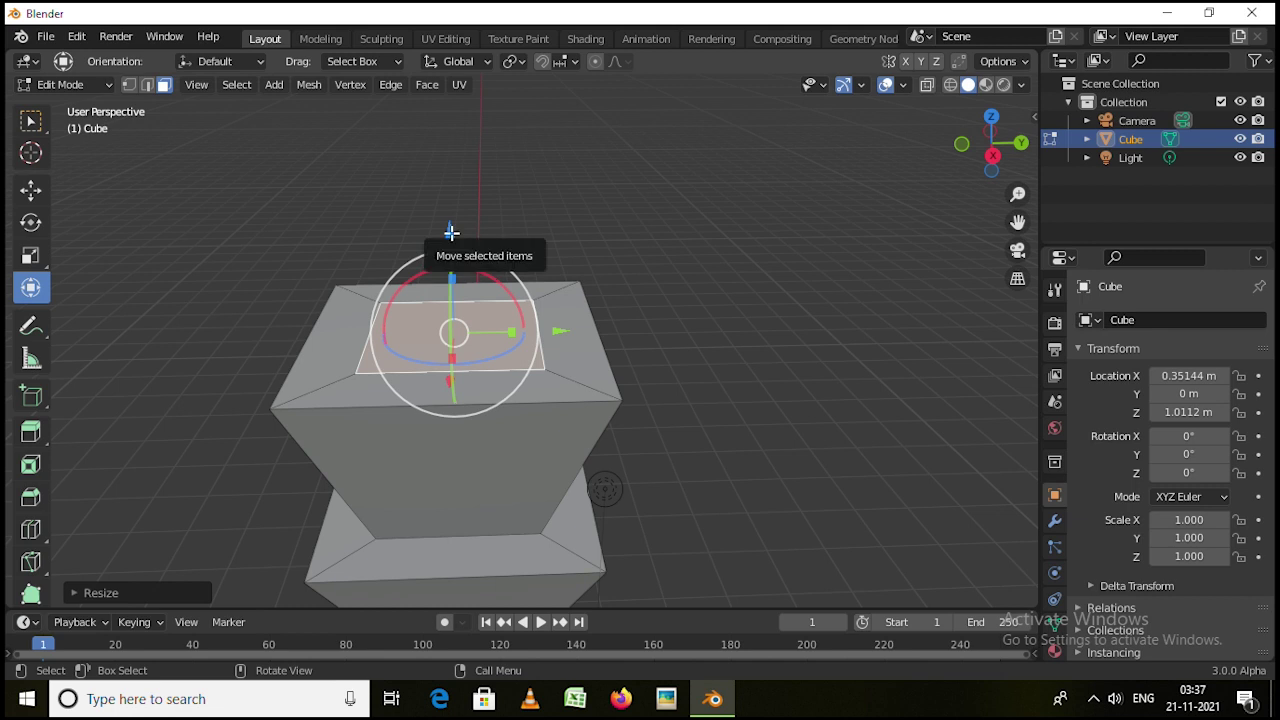
Try to extrude the inset top face upward and to move it freely
{"action": "left_click_drag", "start_coordinate": [450, 231], "coordinate": [506, 223]}
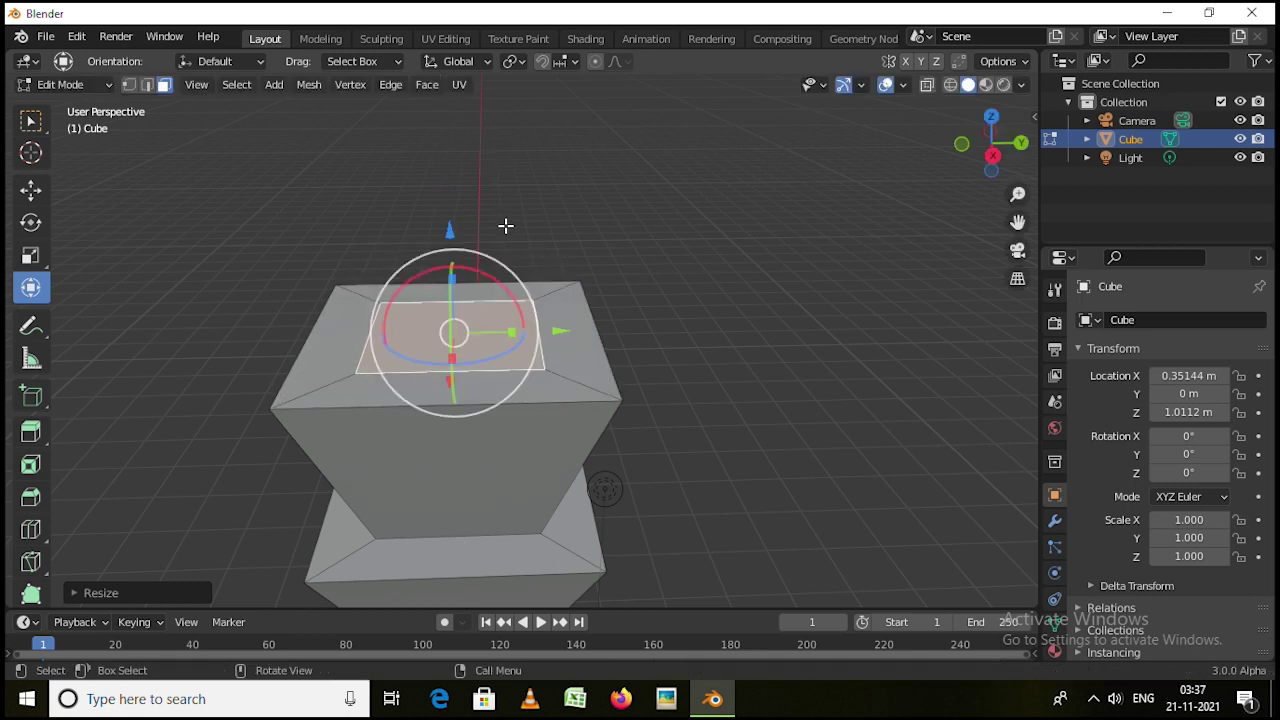
{"action": "key", "text": "e"}
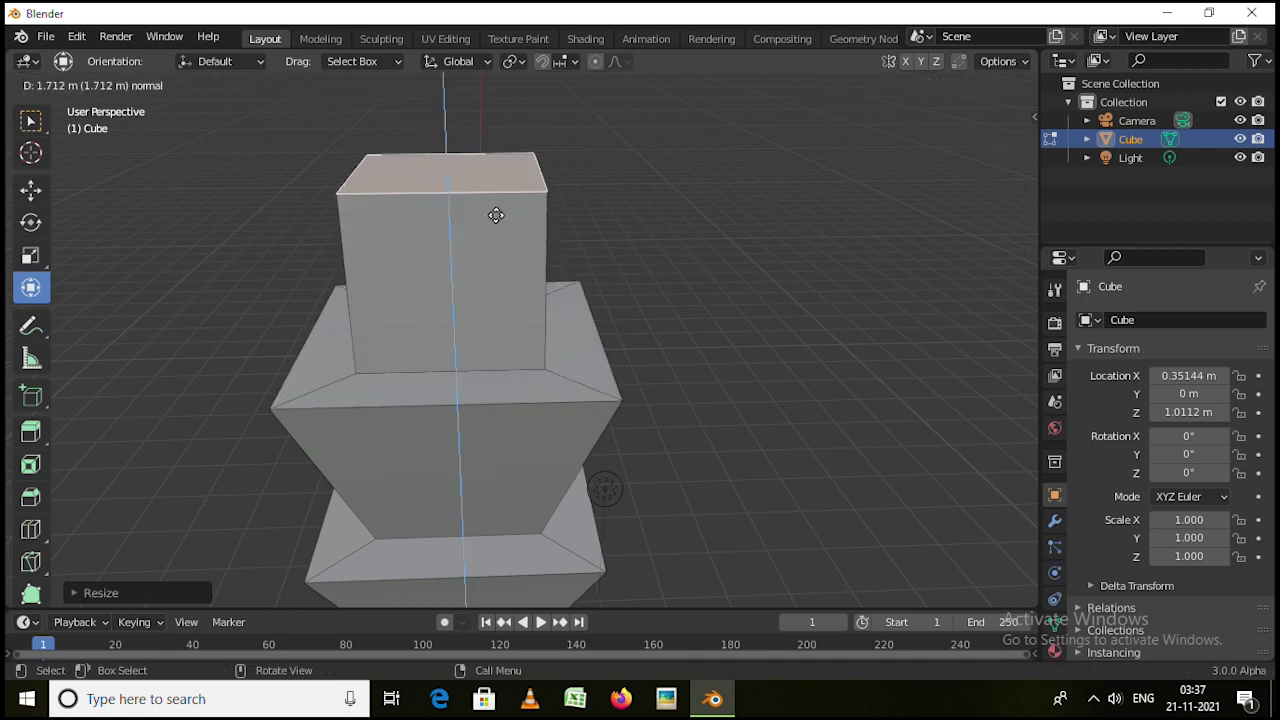
{"action": "right_click", "coordinate": [479, 253]}
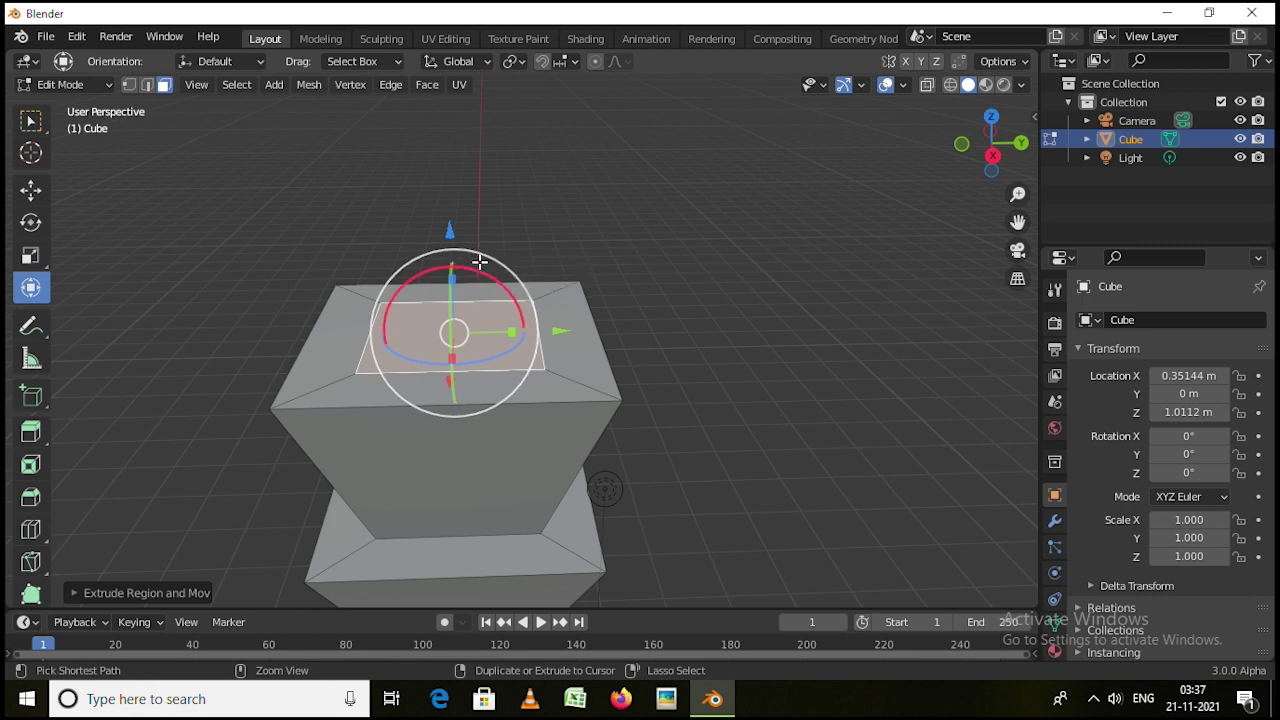
{"action": "key", "text": "ctrl+z"}
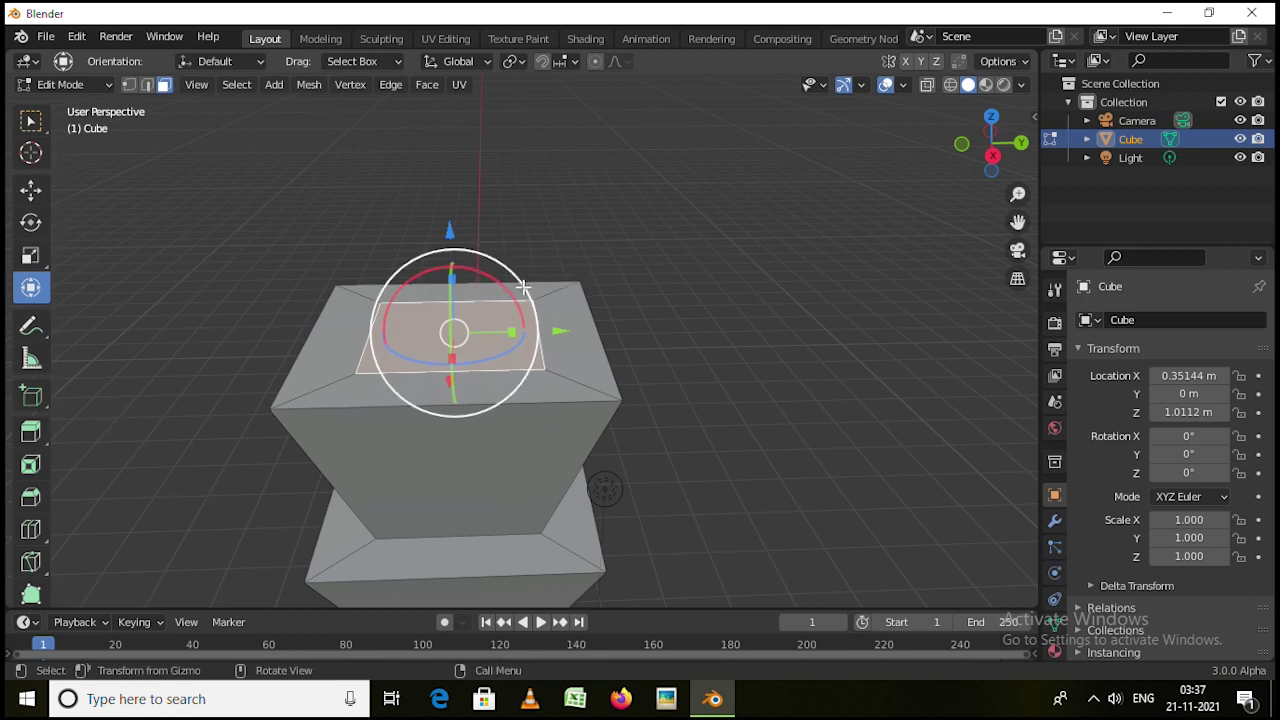
{"action": "key", "text": "g"}
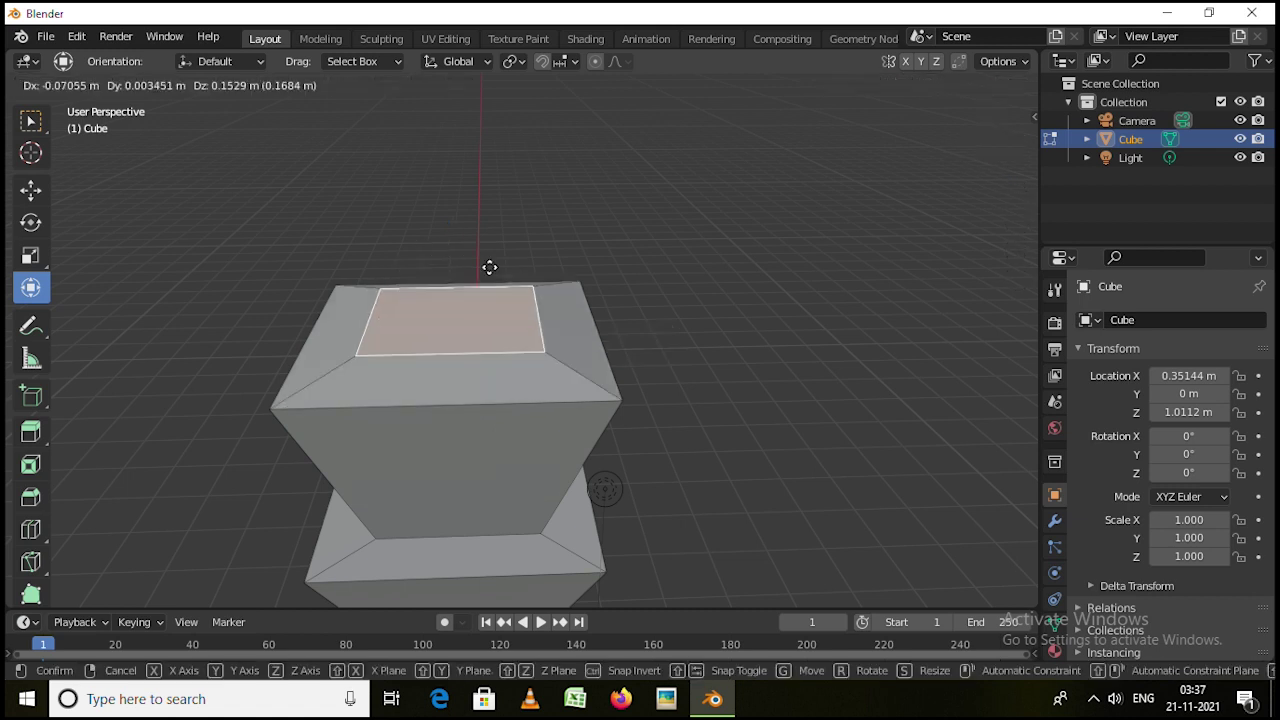
{"action": "right_click", "coordinate": [496, 313]}
Inset the selected top face twice more to create progressively smaller concentric faces
{"action": "middle_click_drag", "start_coordinate": [406, 347], "coordinate": [431, 411]}
{"action": "scroll", "coordinate": [492, 348], "scroll_direction": "up", "scroll_amount": 2}
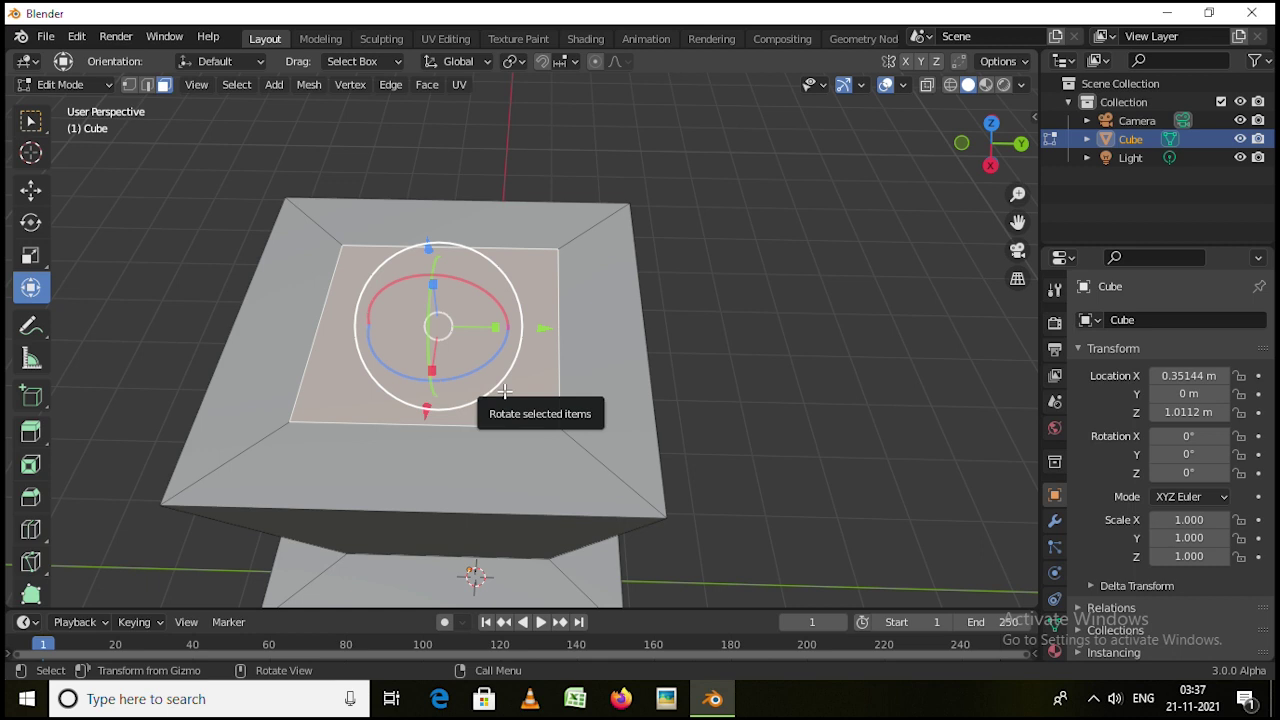
{"action": "key", "text": "i"}
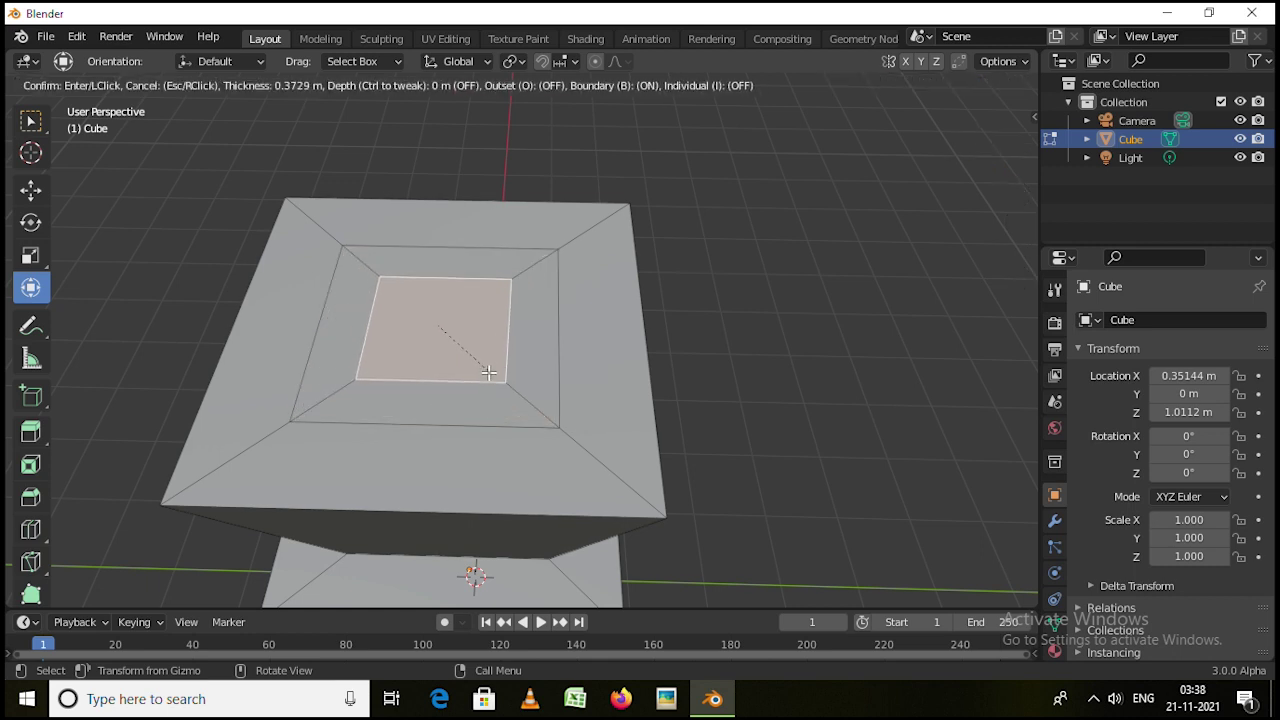
{"action": "left_click", "coordinate": [488, 378]}
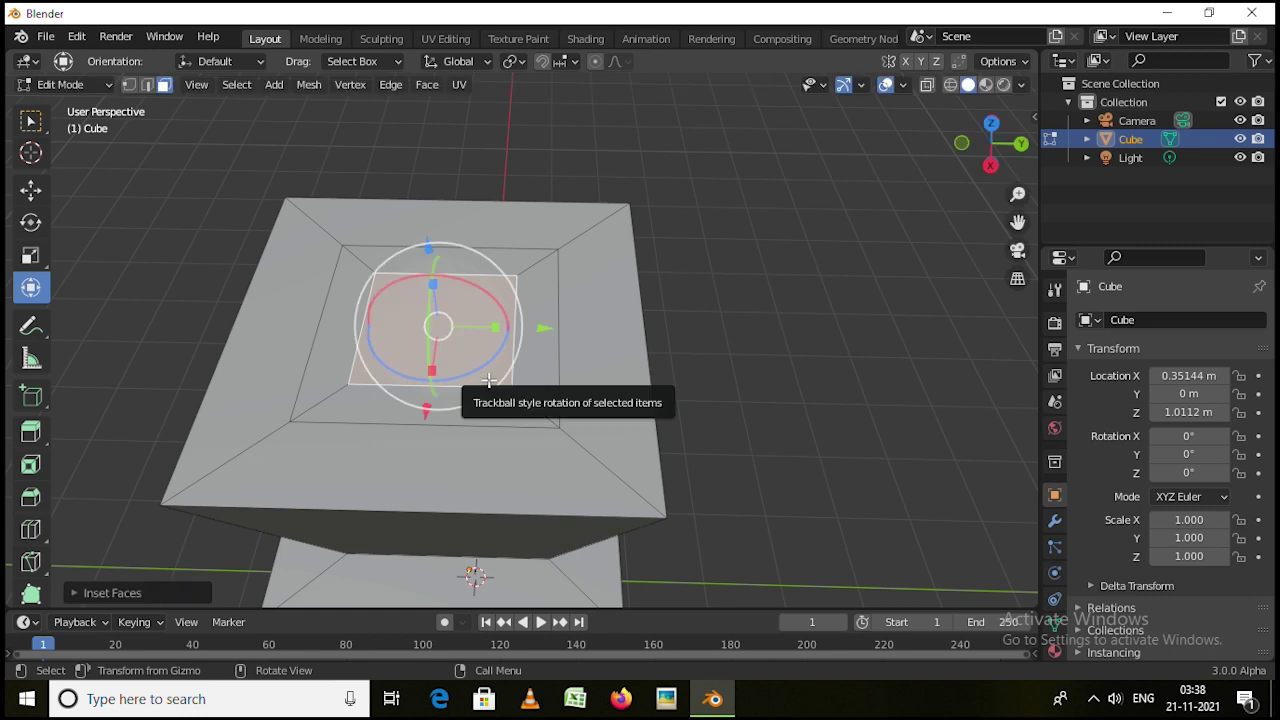
{"action": "key", "text": "i"}
{"action": "left_click", "coordinate": [463, 355]}
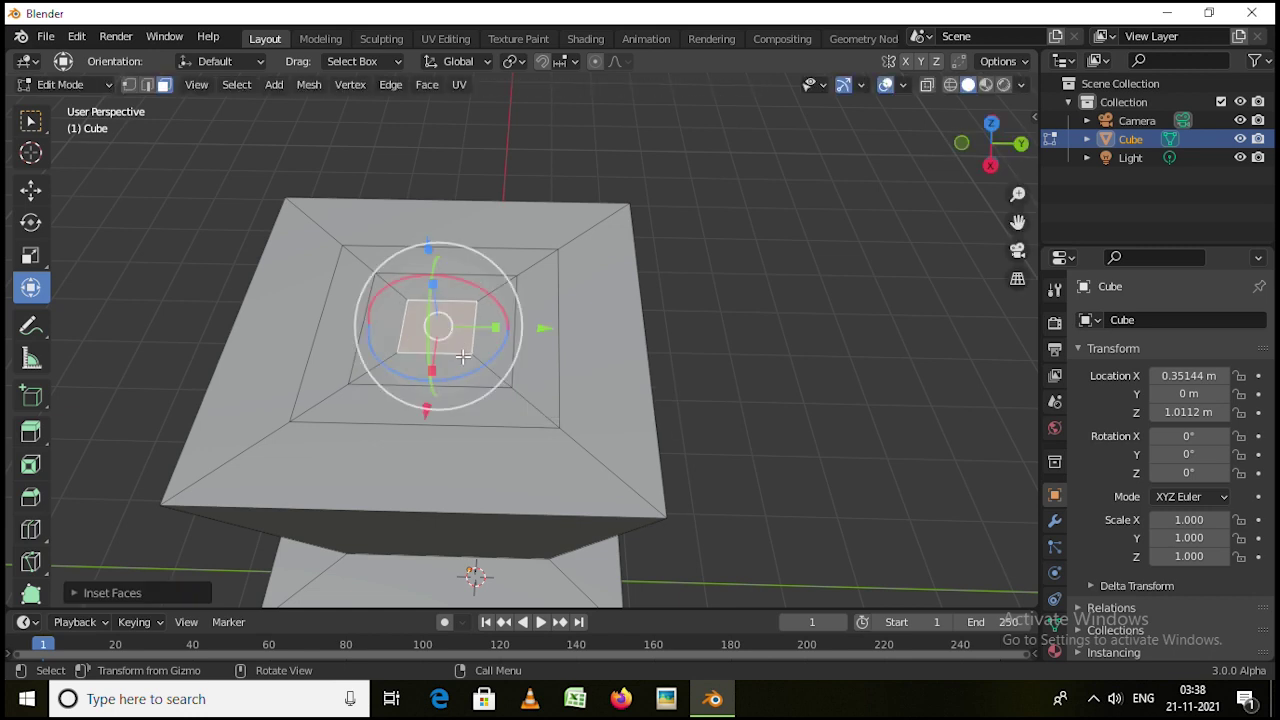
Select the four faces of the ring just inside the outer top border and raise them along Z
{"action": "middle_click_drag", "start_coordinate": [544, 404], "coordinate": [406, 380]}
{"action": "left_click", "coordinate": [330, 328]}
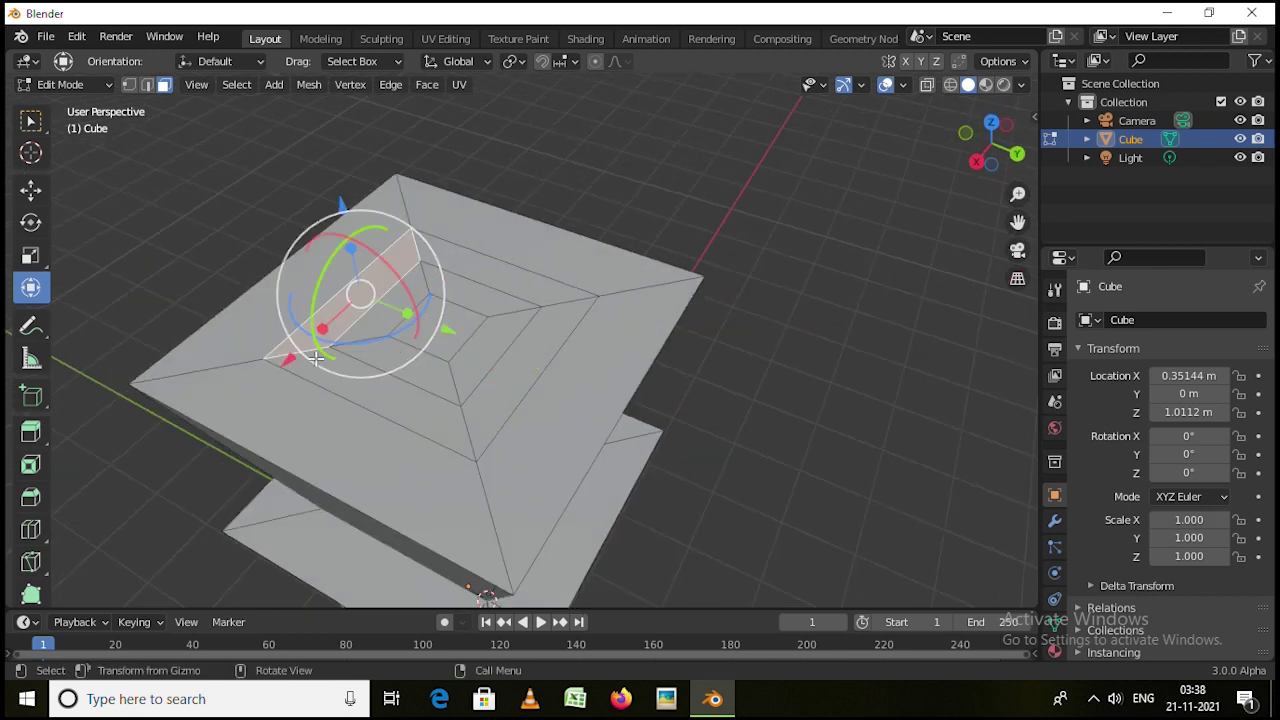
{"action": "left_click", "coordinate": [357, 384], "text": "shift"}
{"action": "left_click", "coordinate": [493, 381], "text": "shift"}
{"action": "left_click", "coordinate": [540, 283], "text": "shift"}
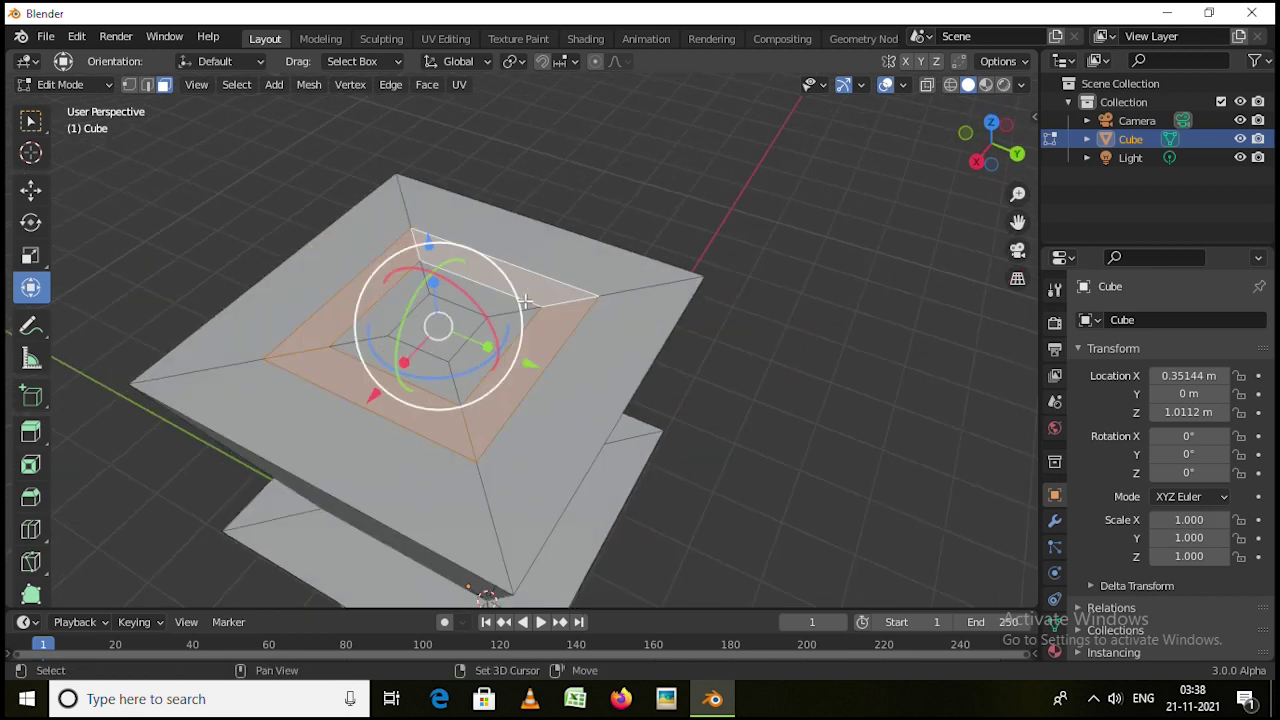
{"action": "left_click_drag", "start_coordinate": [437, 250], "coordinate": [430, 212]}
Raise the innermost top face along Z into a tapered peak above the block and return to Object Mode
{"action": "middle_click_drag", "start_coordinate": [430, 212], "coordinate": [496, 315]}
{"action": "left_click", "coordinate": [498, 352]}
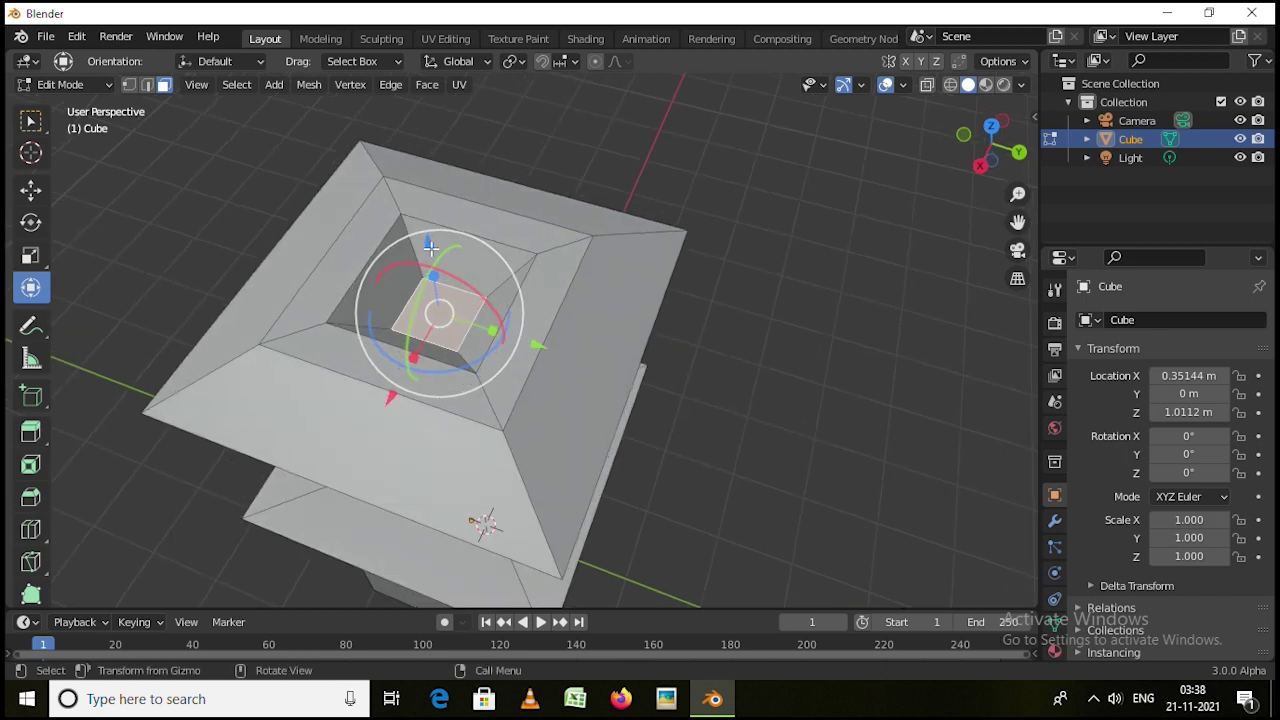
{"action": "left_click_drag", "start_coordinate": [427, 241], "coordinate": [434, 149]}
{"action": "middle_click_drag", "start_coordinate": [434, 149], "coordinate": [350, 322]}
{"action": "scroll", "coordinate": [563, 380], "scroll_direction": "down", "scroll_amount": 7}
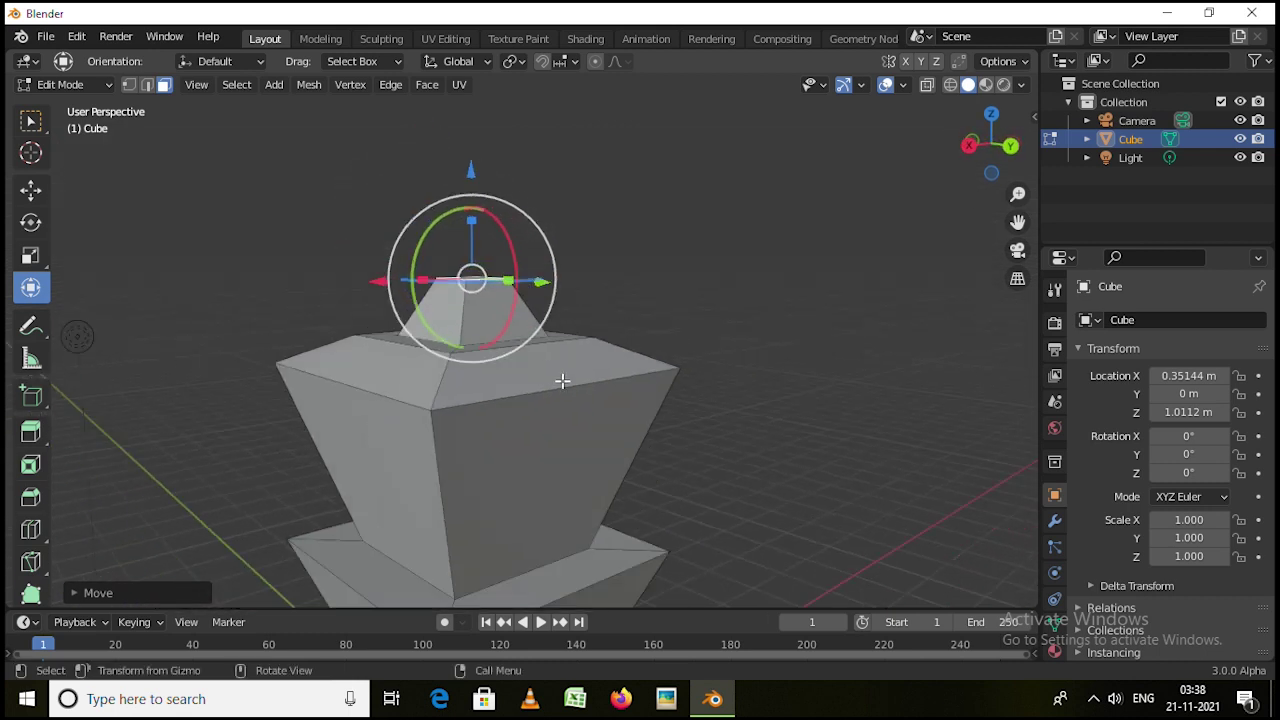
{"action": "middle_click_drag", "start_coordinate": [720, 480], "coordinate": [612, 512]}
{"action": "key", "text": "Tab"}
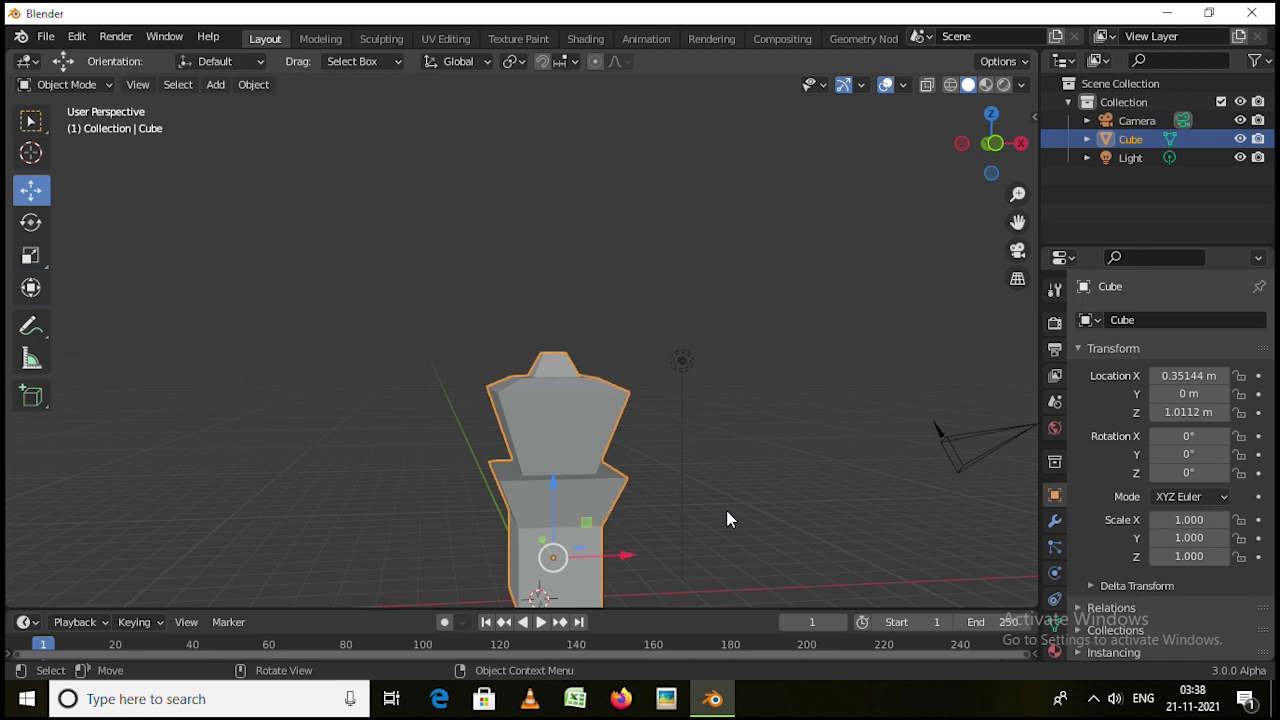
{"action": "middle_click_drag", "start_coordinate": [726, 510], "coordinate": [380, 500]}
Try MatCap lighting with Random color in the viewport shading and restore Studio lighting with Material color
{"action": "left_click", "coordinate": [1022, 85]}
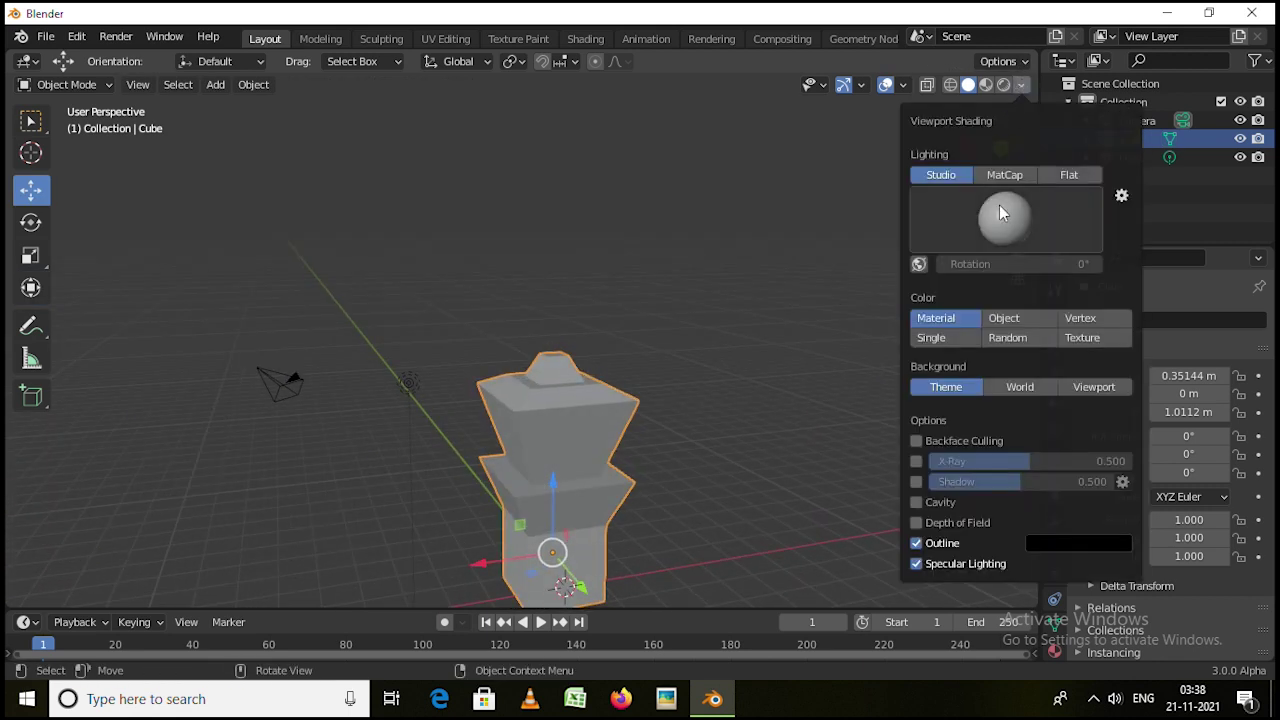
{"action": "left_click", "coordinate": [1007, 177]}
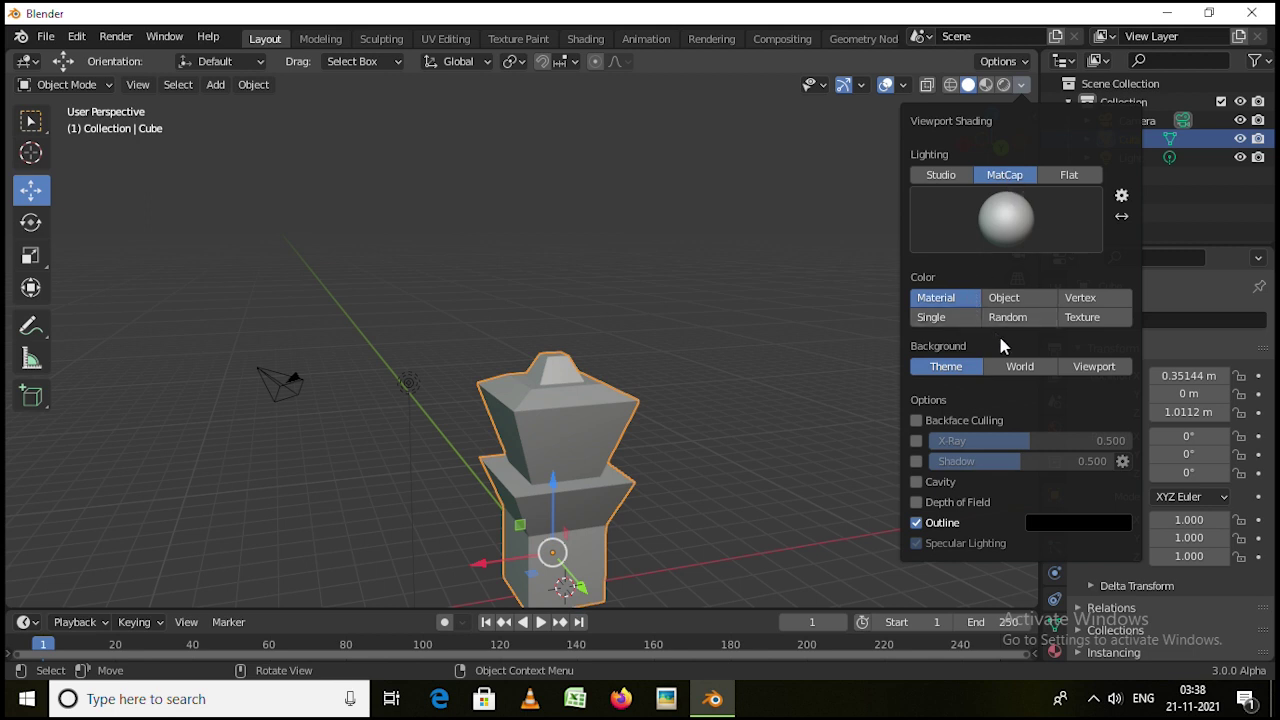
{"action": "left_click", "coordinate": [1021, 317]}
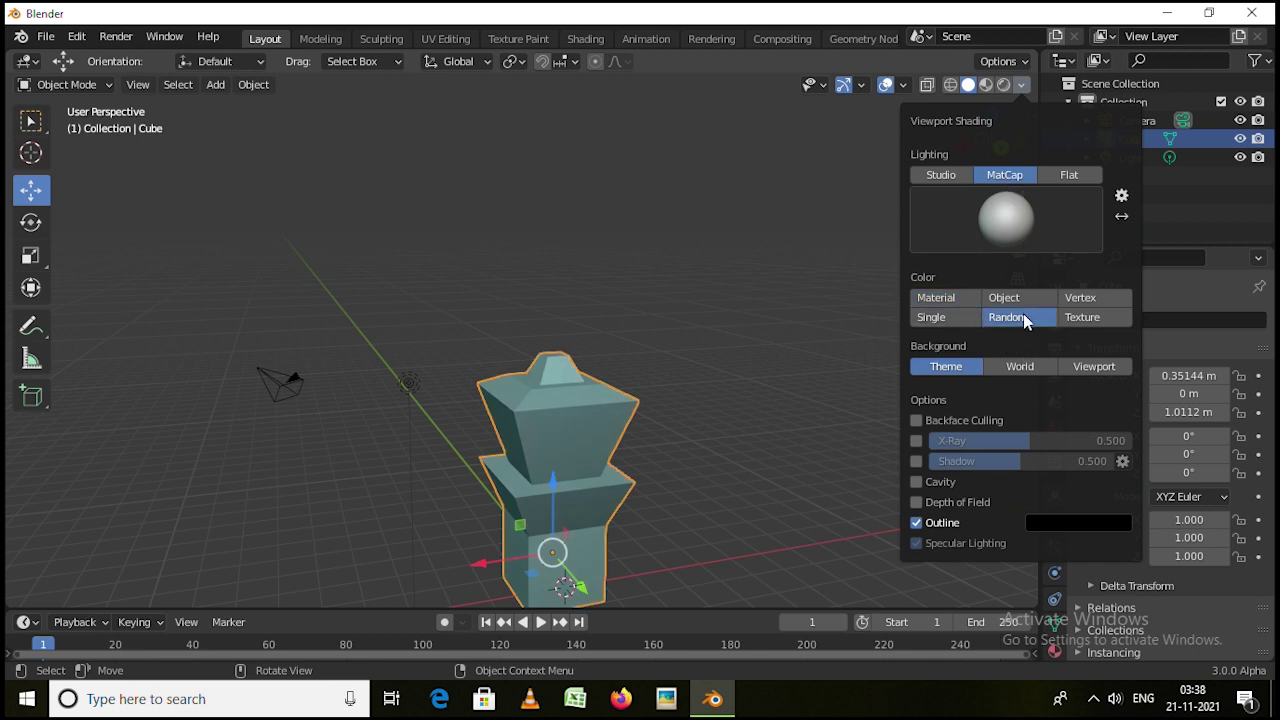
{"action": "left_click", "coordinate": [955, 175]}
{"action": "left_click", "coordinate": [976, 218]}
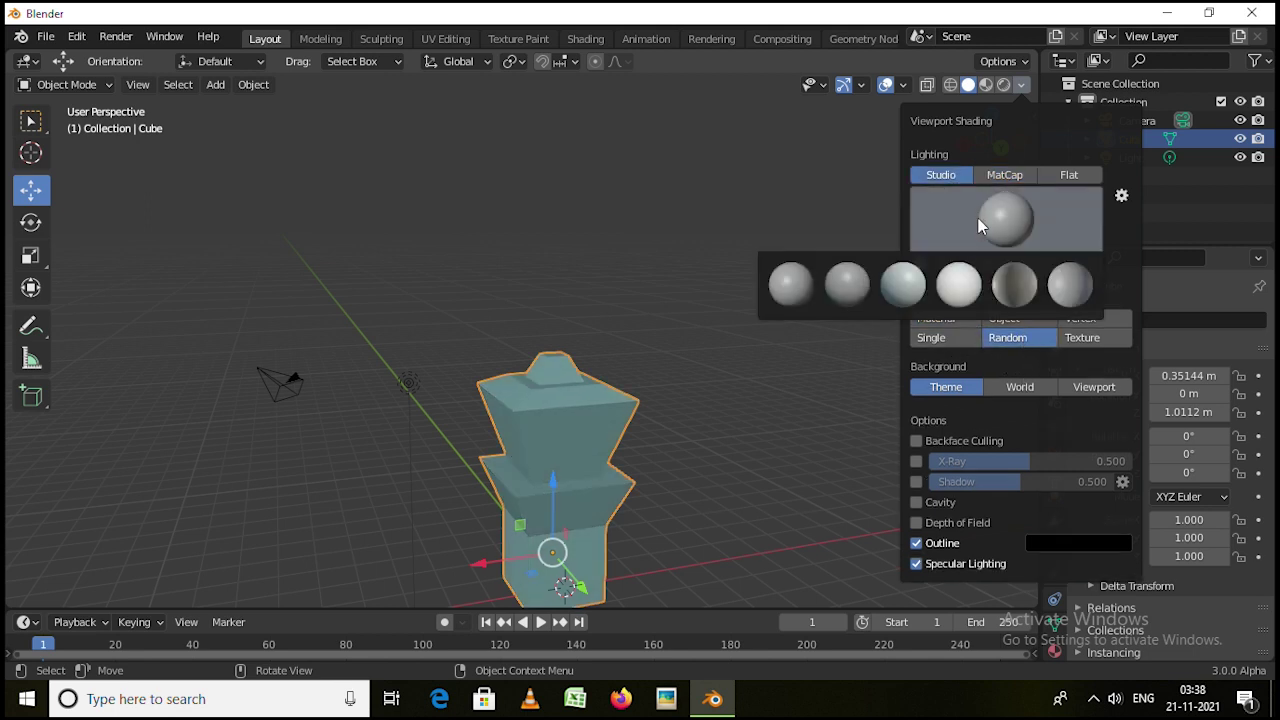
{"action": "left_click", "coordinate": [1015, 176]}
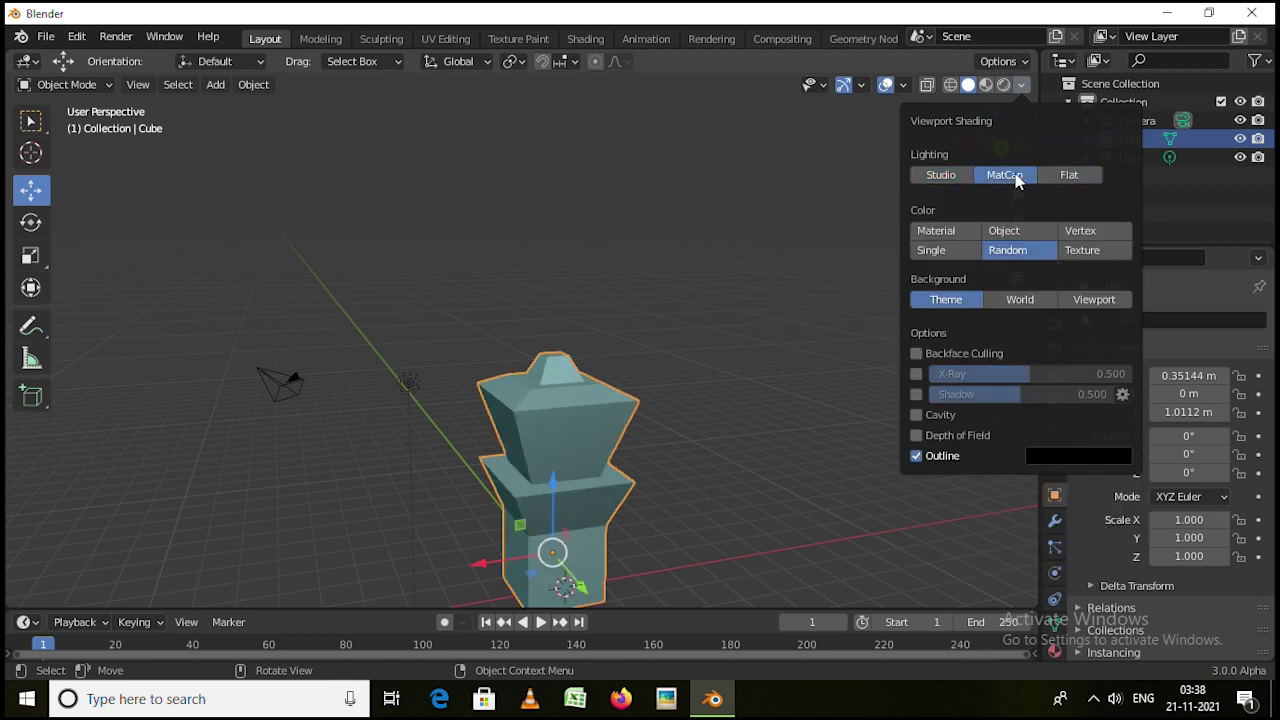
{"action": "left_click", "coordinate": [950, 298]}
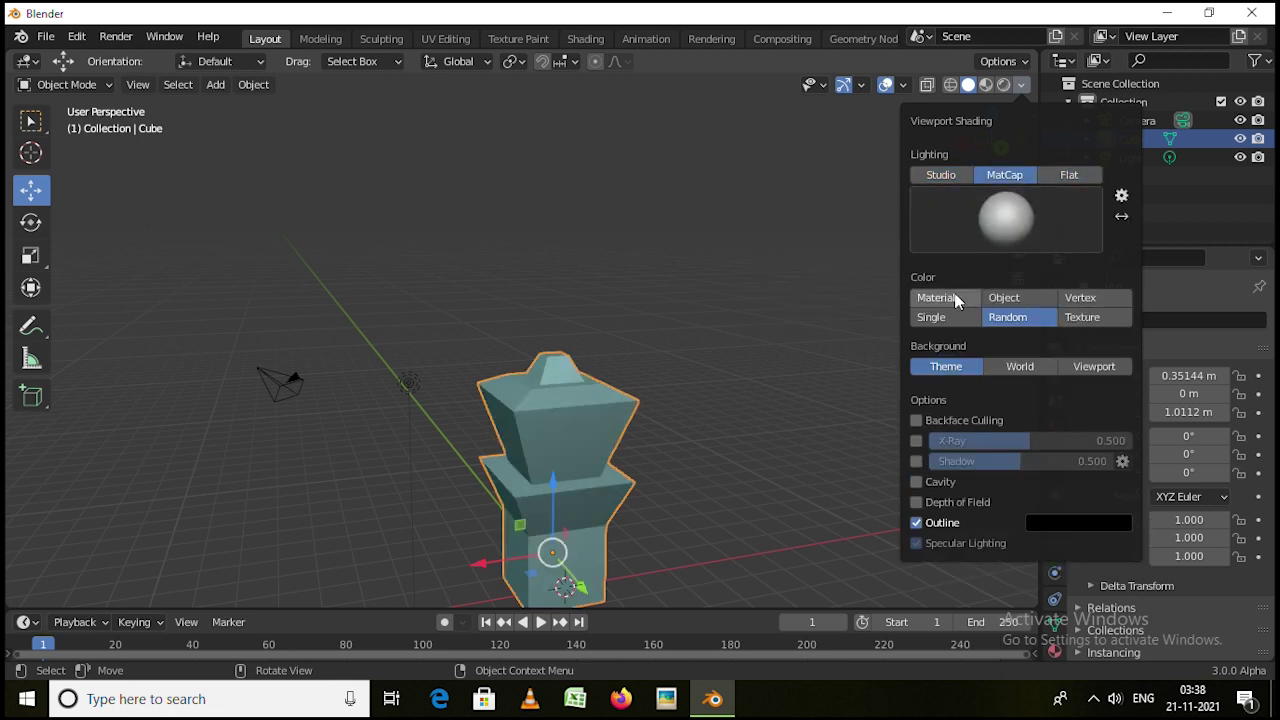
{"action": "left_click", "coordinate": [930, 177]}
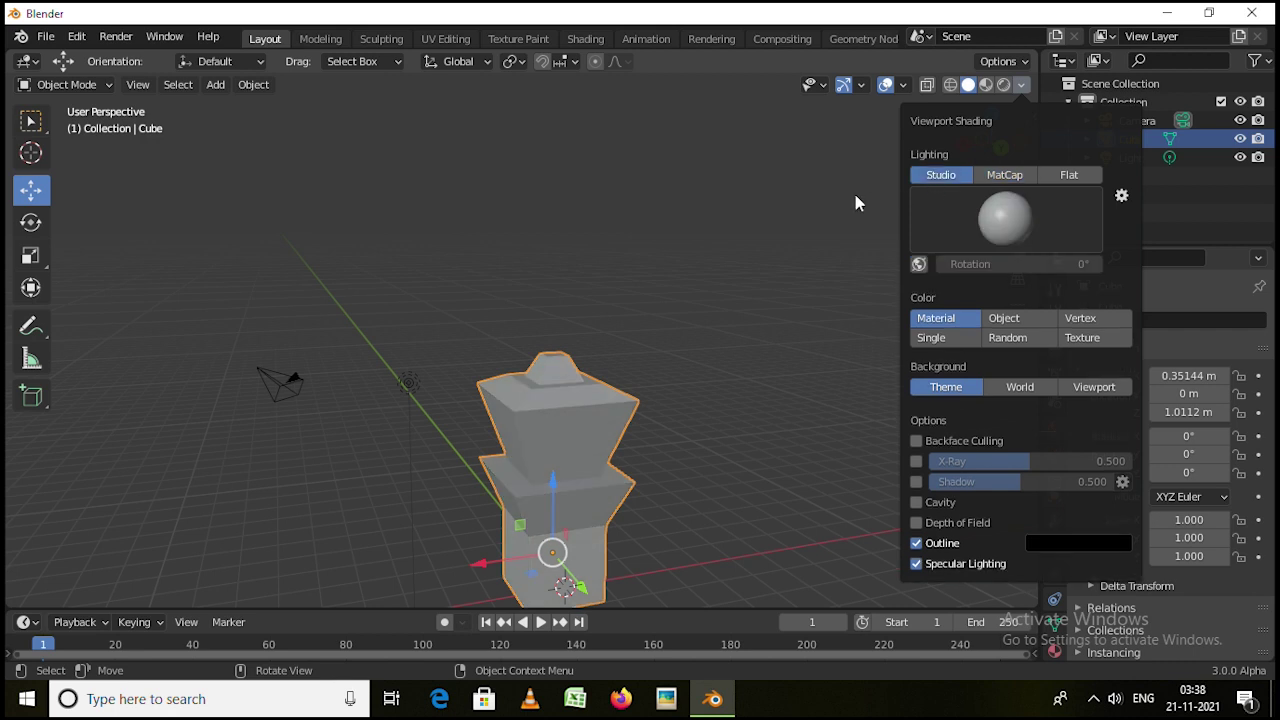
Stretch the whole column along the global Z axis to a scale of about 2.188
{"action": "middle_click_drag", "start_coordinate": [854, 200], "coordinate": [626, 507]}
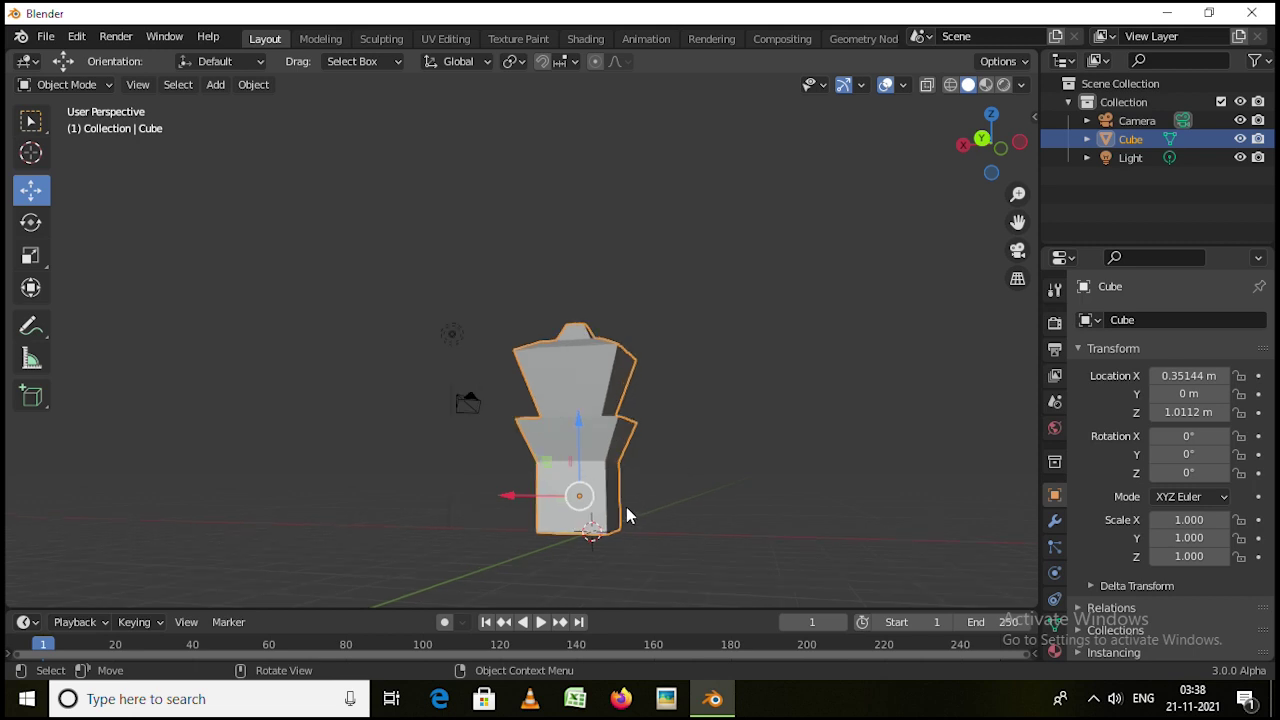
{"action": "key", "text": "s"}
{"action": "key", "text": "z"}
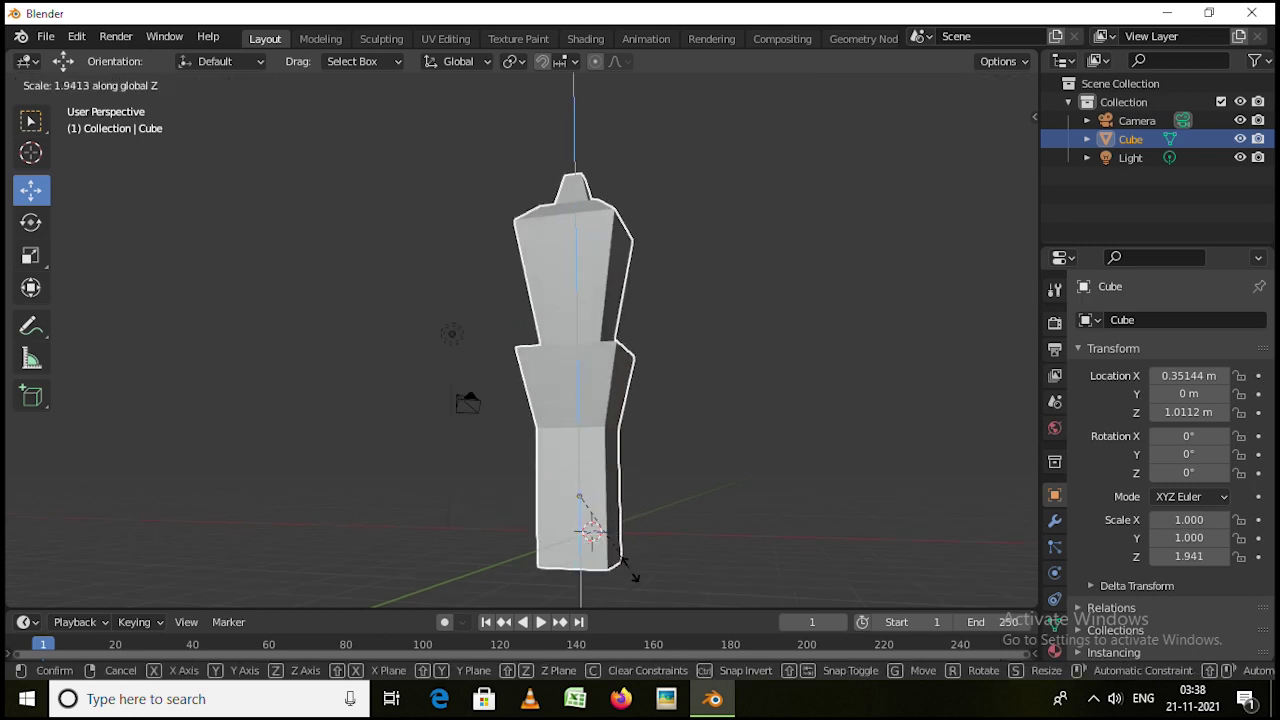
{"action": "left_click", "coordinate": [634, 568]}
{"action": "middle_click_drag", "start_coordinate": [785, 531], "coordinate": [793, 480]}
Enter Edit Mode and select the small top face of the column's peak
{"action": "key", "text": "Tab"}
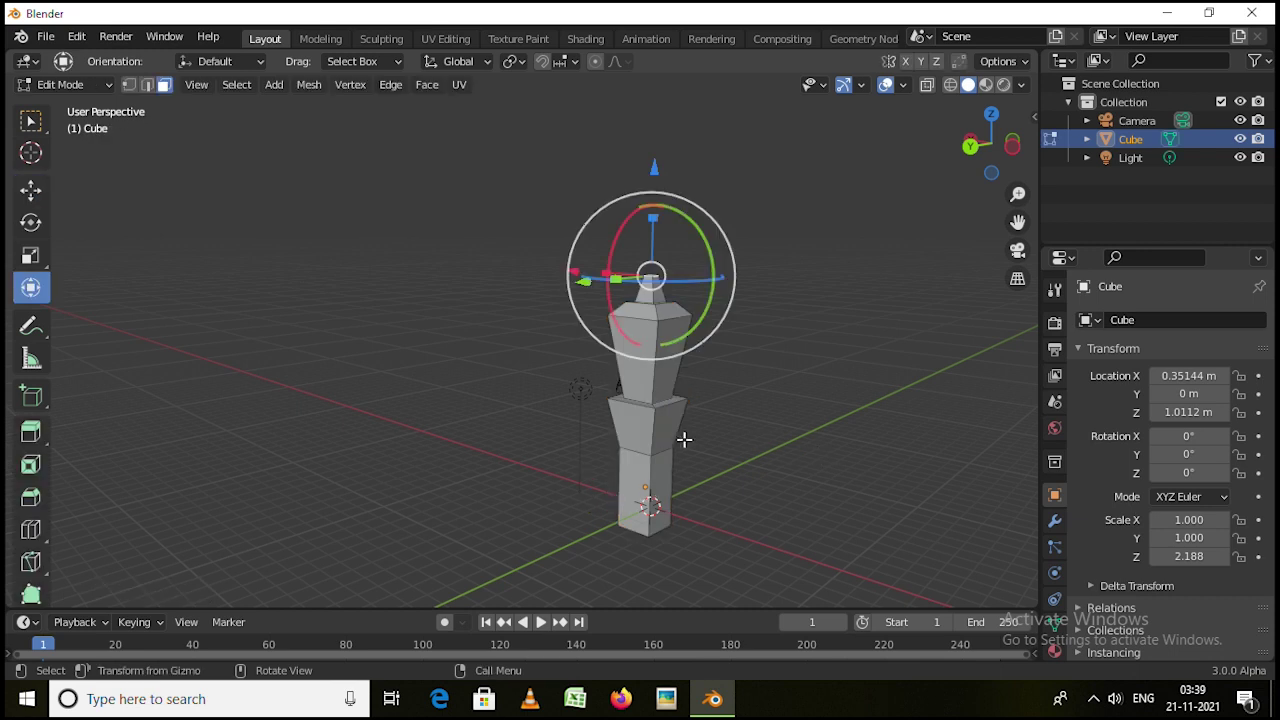
{"action": "middle_click_drag", "start_coordinate": [683, 437], "coordinate": [680, 297]}
{"action": "scroll", "coordinate": [625, 275], "scroll_direction": "up", "scroll_amount": 3}
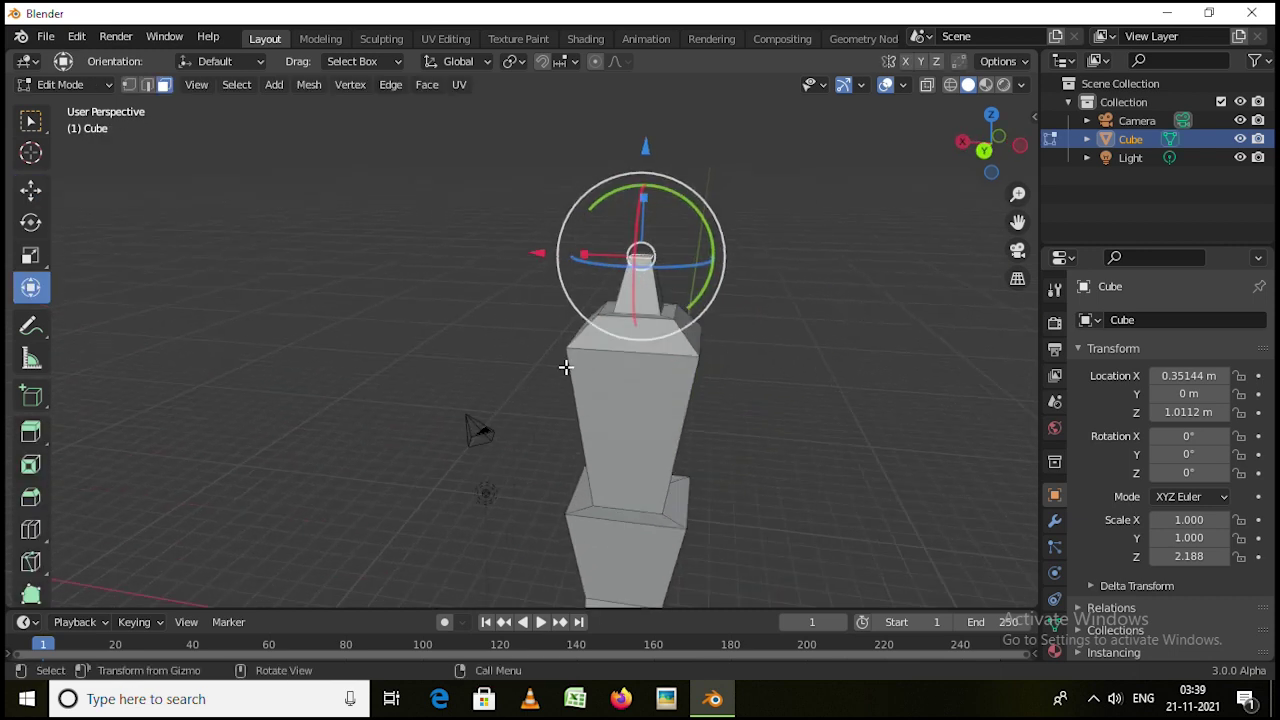
{"action": "scroll", "coordinate": [570, 364], "scroll_direction": "down", "scroll_amount": 1}
{"action": "middle_click_drag", "start_coordinate": [574, 363], "coordinate": [616, 363], "text": "shift"}
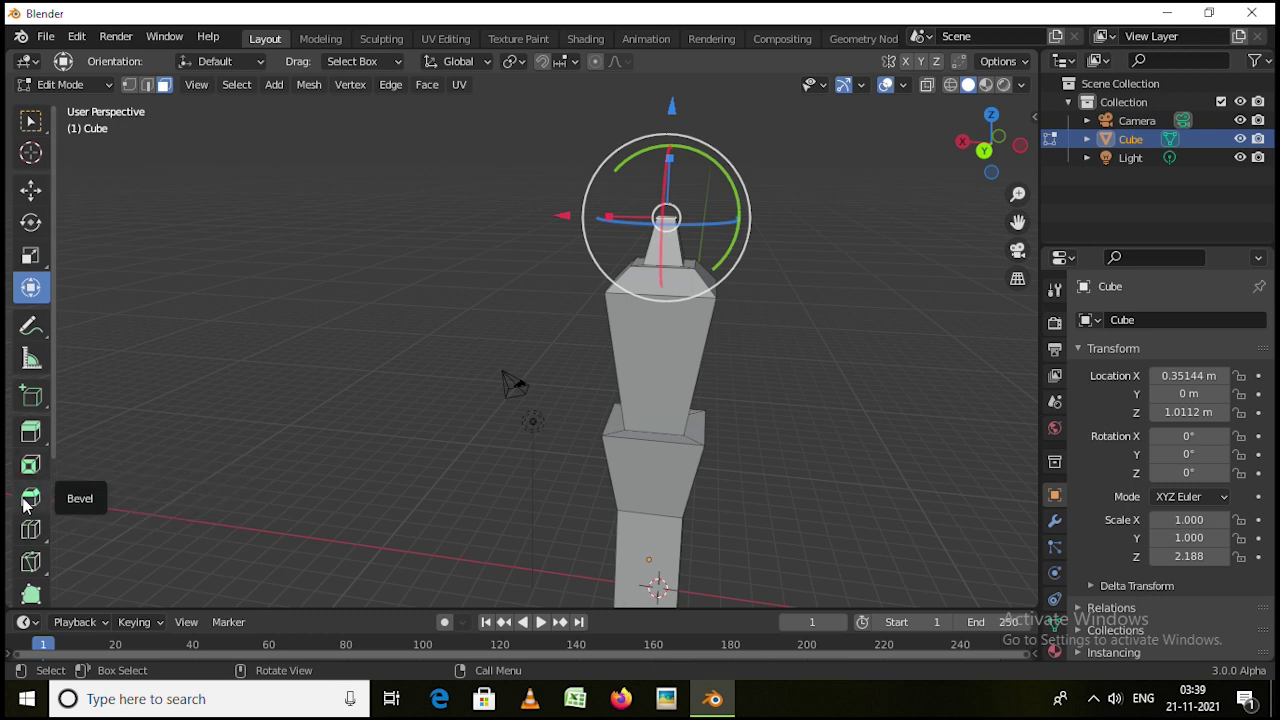
{"action": "middle_click_drag", "start_coordinate": [786, 297], "coordinate": [761, 354]}
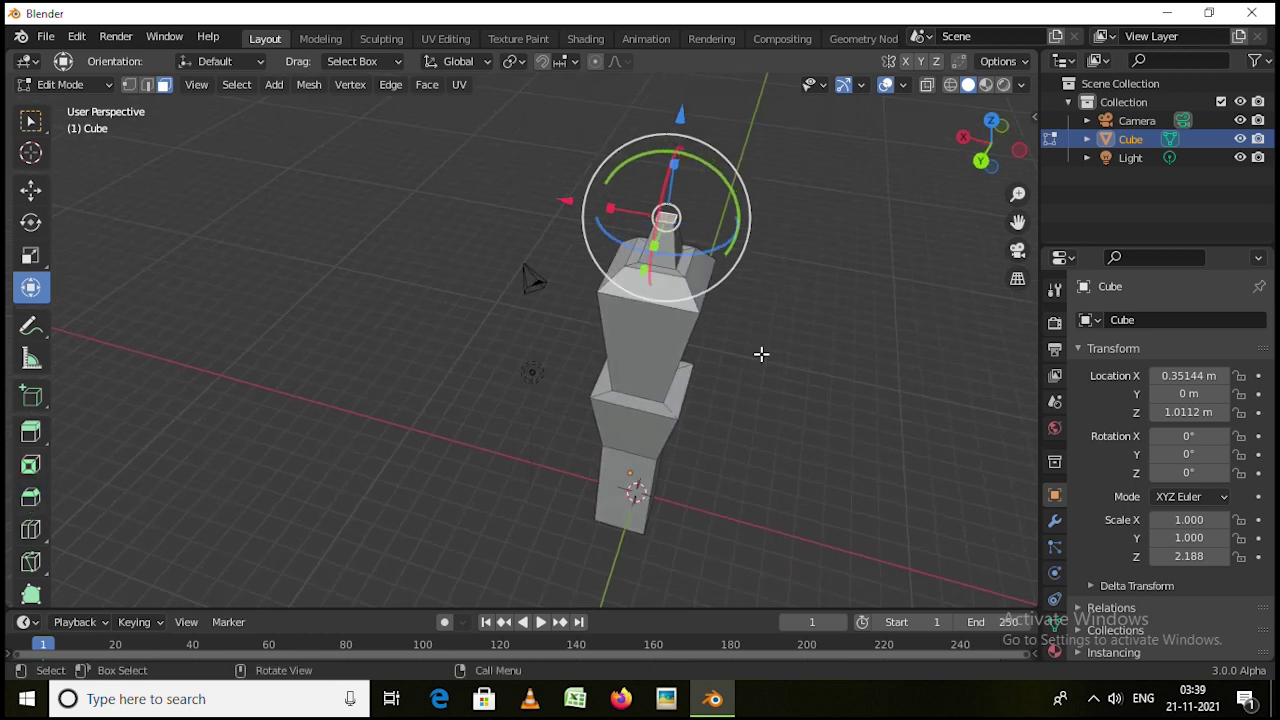
{"action": "scroll", "coordinate": [641, 294], "scroll_direction": "up", "scroll_amount": 3}
{"action": "middle_click_drag", "start_coordinate": [594, 294], "coordinate": [549, 429], "text": "shift"}
{"action": "scroll", "coordinate": [616, 305], "scroll_direction": "up", "scroll_amount": 6}
{"action": "scroll", "coordinate": [616, 305], "scroll_direction": "up", "scroll_amount": 2}
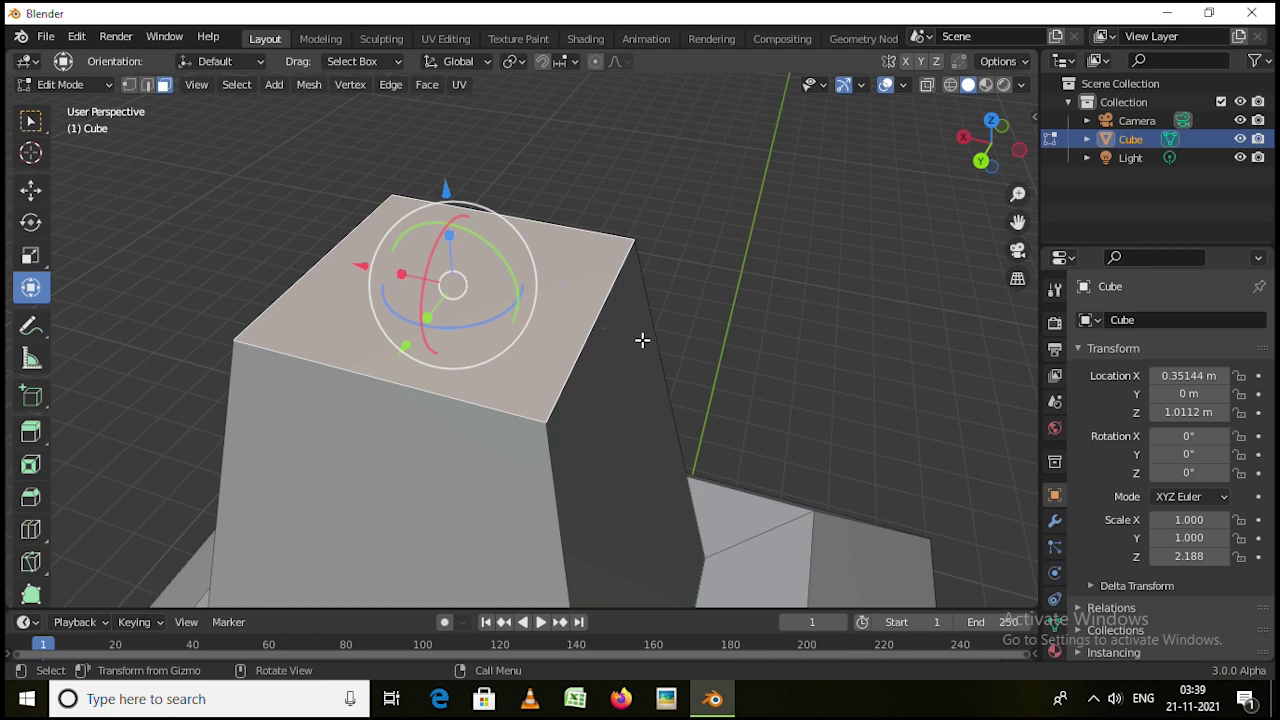
{"action": "scroll", "coordinate": [588, 365], "scroll_direction": "up", "scroll_amount": 3}
{"action": "left_click", "coordinate": [607, 351]}
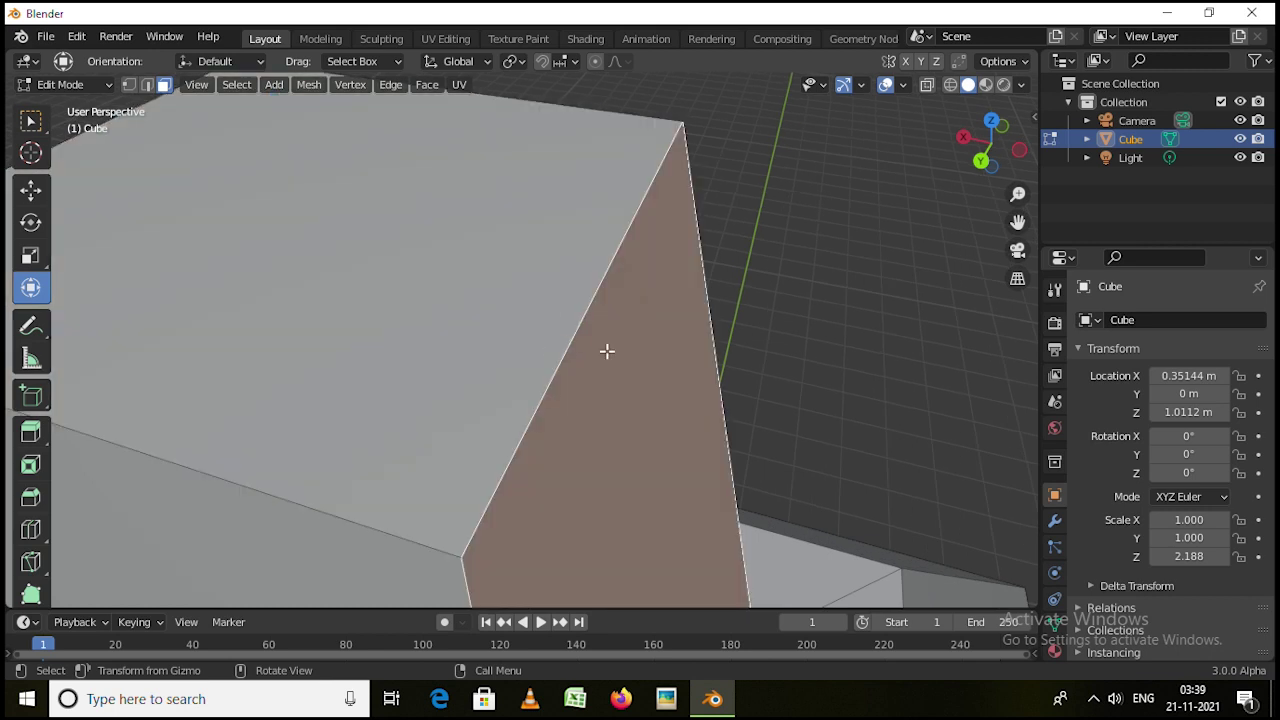
{"action": "left_click", "coordinate": [573, 330]}
Switch to edge selection and select one side edge of the peak's top face
{"action": "scroll", "coordinate": [569, 371], "scroll_direction": "down", "scroll_amount": 2}
{"action": "middle_click_drag", "start_coordinate": [572, 398], "coordinate": [639, 337], "text": "shift"}
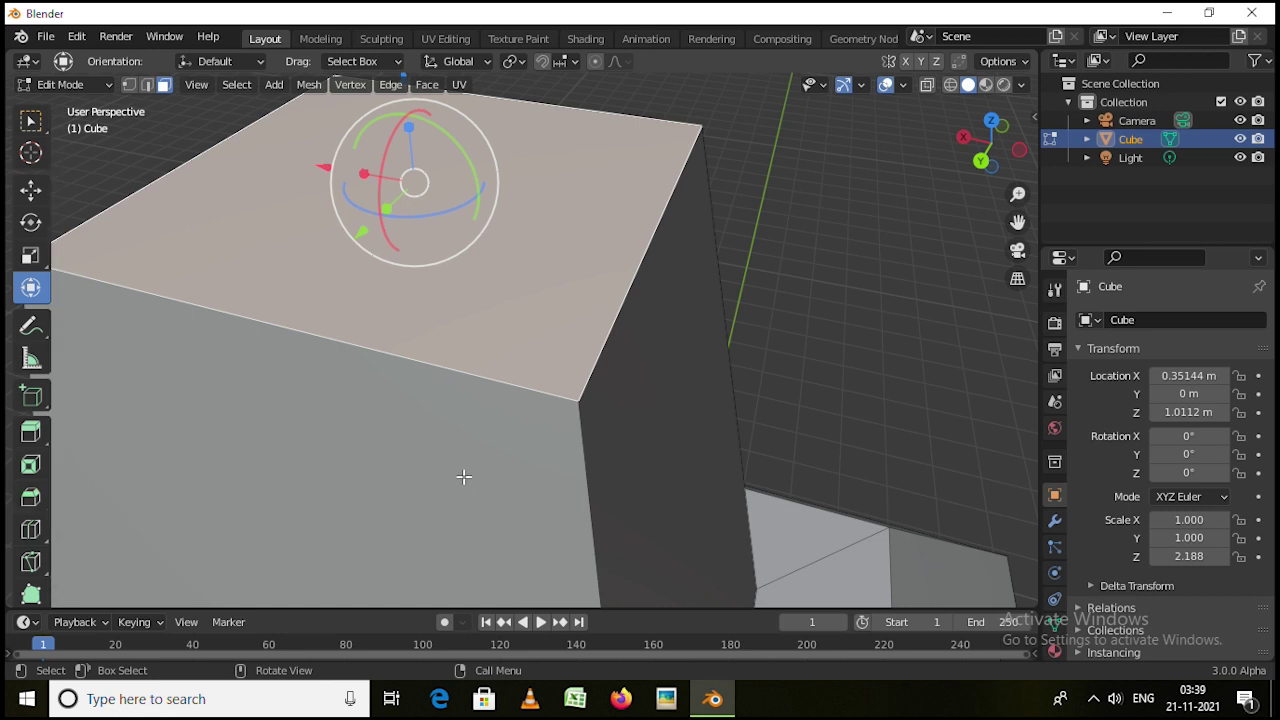
{"action": "scroll", "coordinate": [669, 315], "scroll_direction": "down", "scroll_amount": 4}
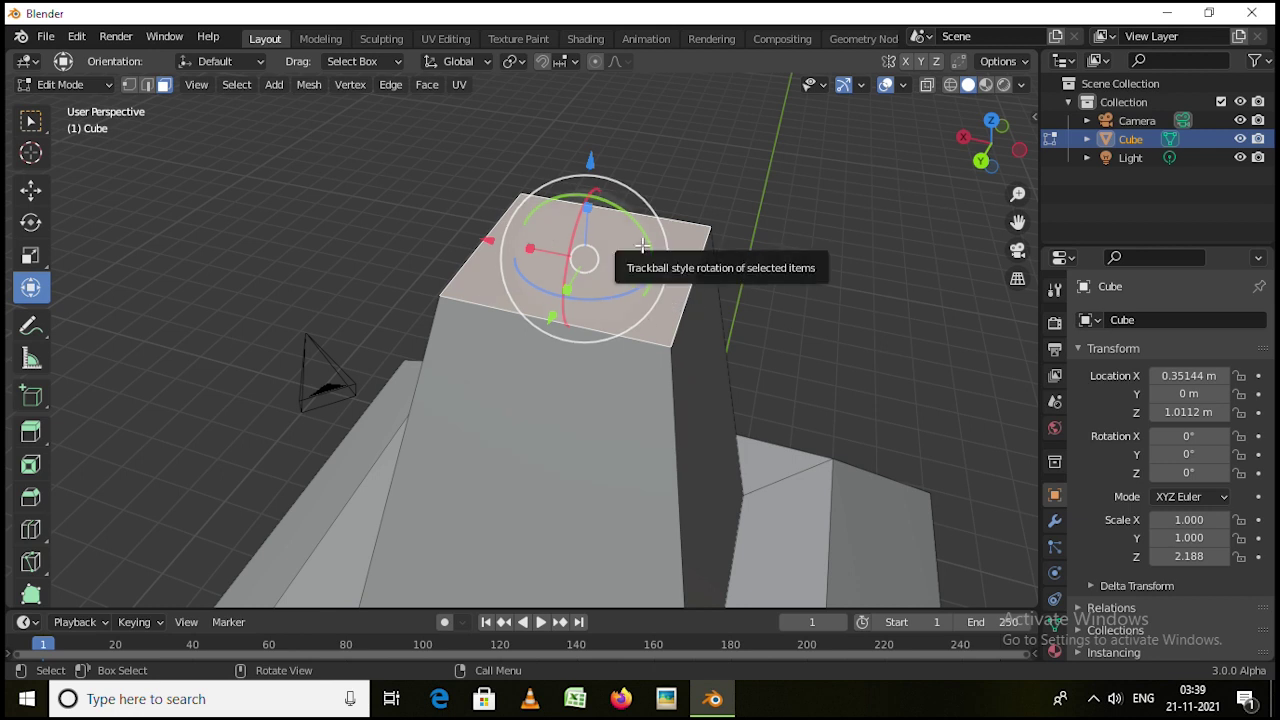
{"action": "key", "text": "2"}
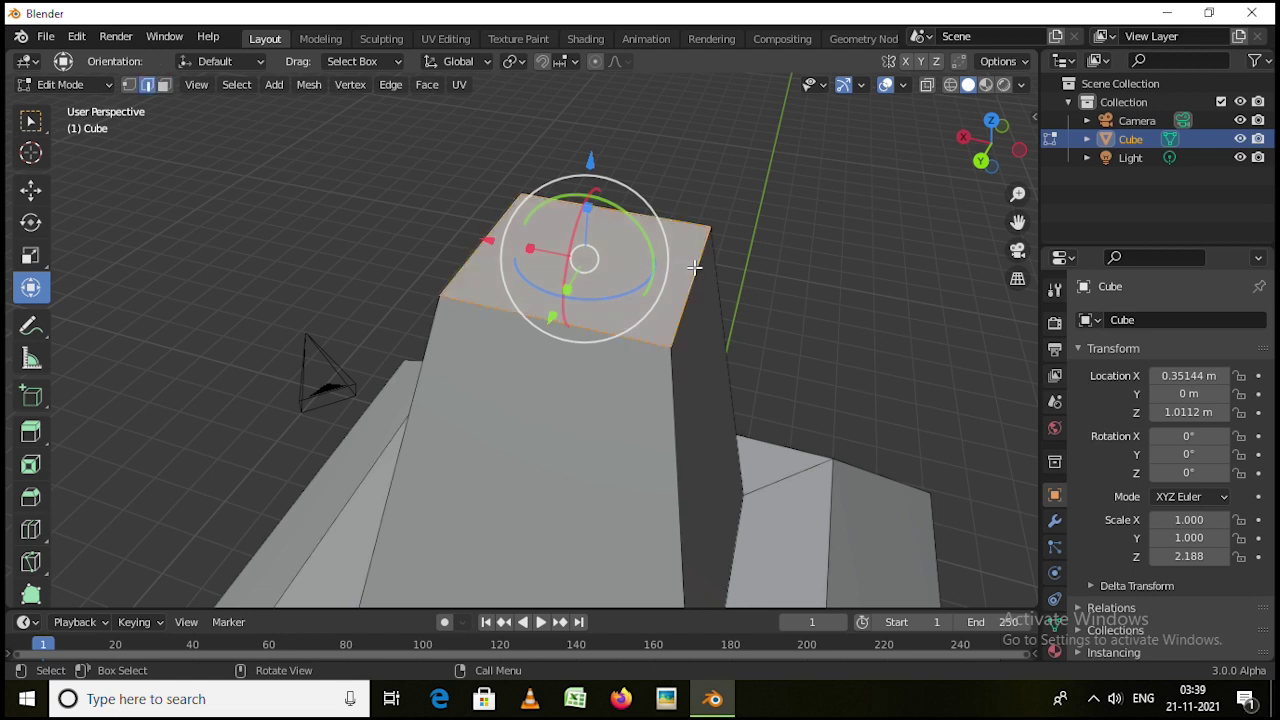
{"action": "left_click", "coordinate": [697, 276]}
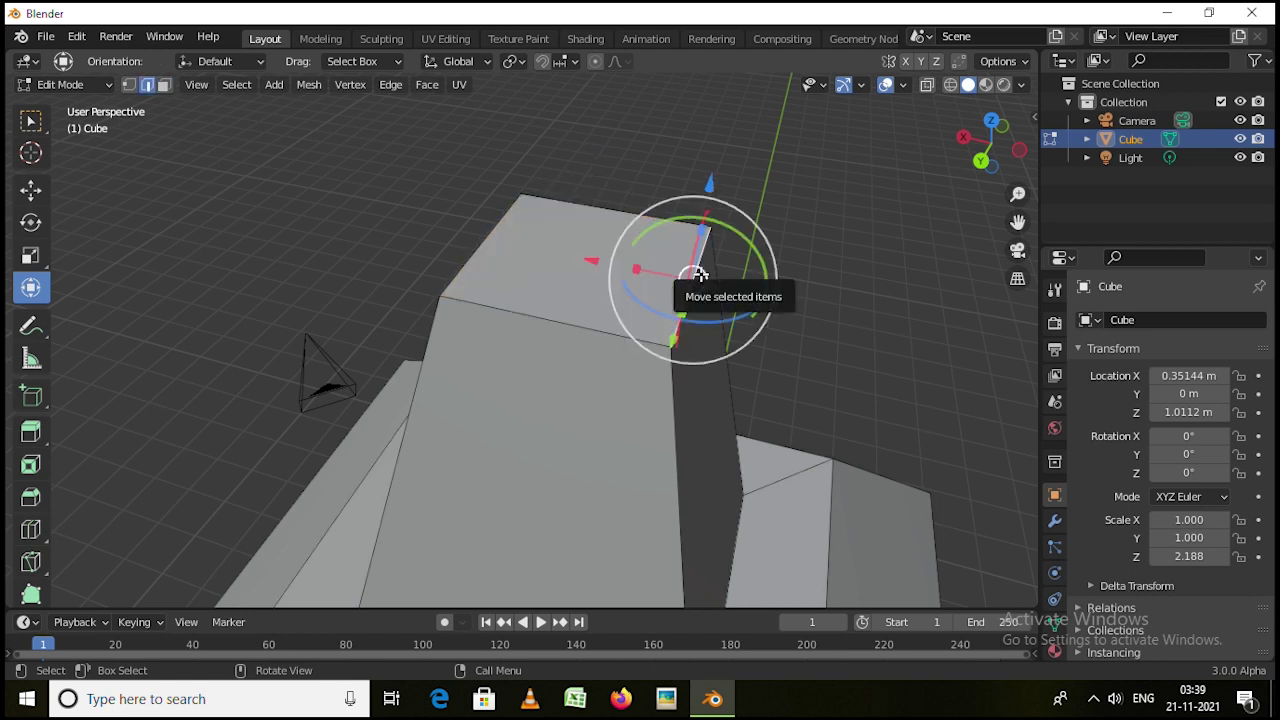
{"action": "middle_click_drag", "start_coordinate": [691, 280], "coordinate": [706, 319]}
{"action": "scroll", "coordinate": [706, 319], "scroll_direction": "down", "scroll_amount": 1}
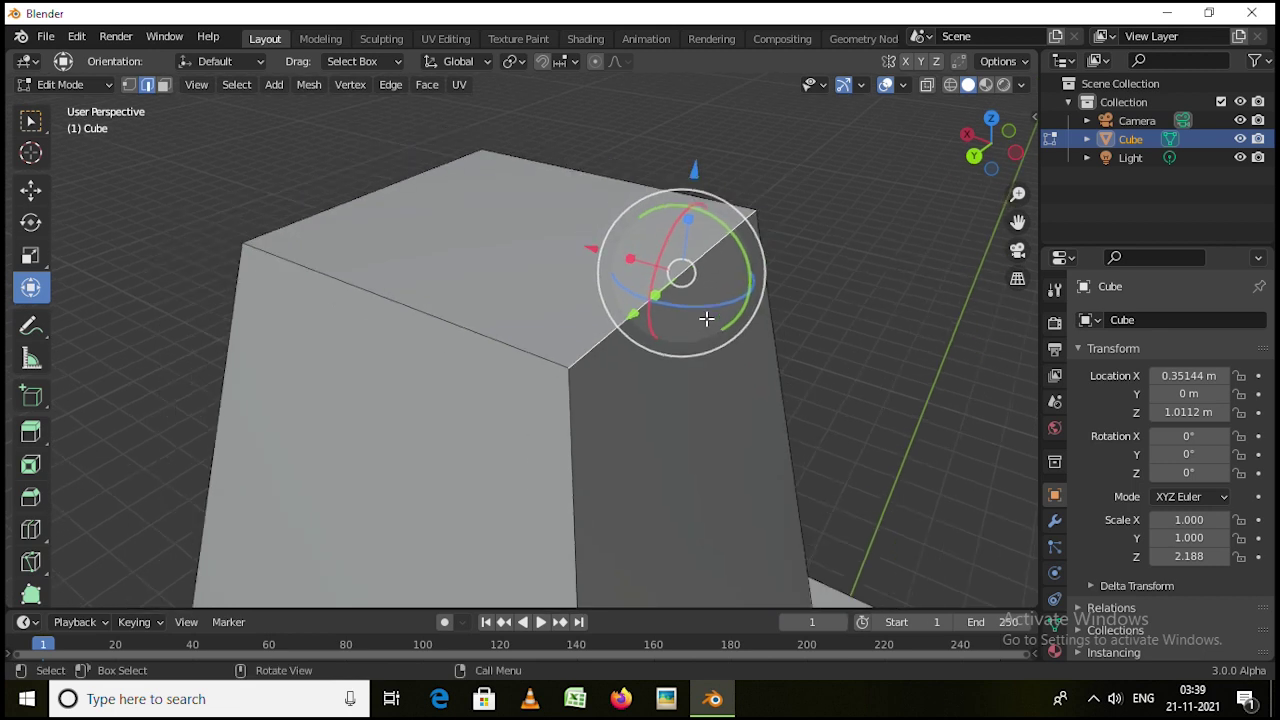
Bevel the selected top edge about 0.068 m wide with 4 segments, trying higher and lower segment counts on the way
{"action": "key", "text": "ctrl+b"}
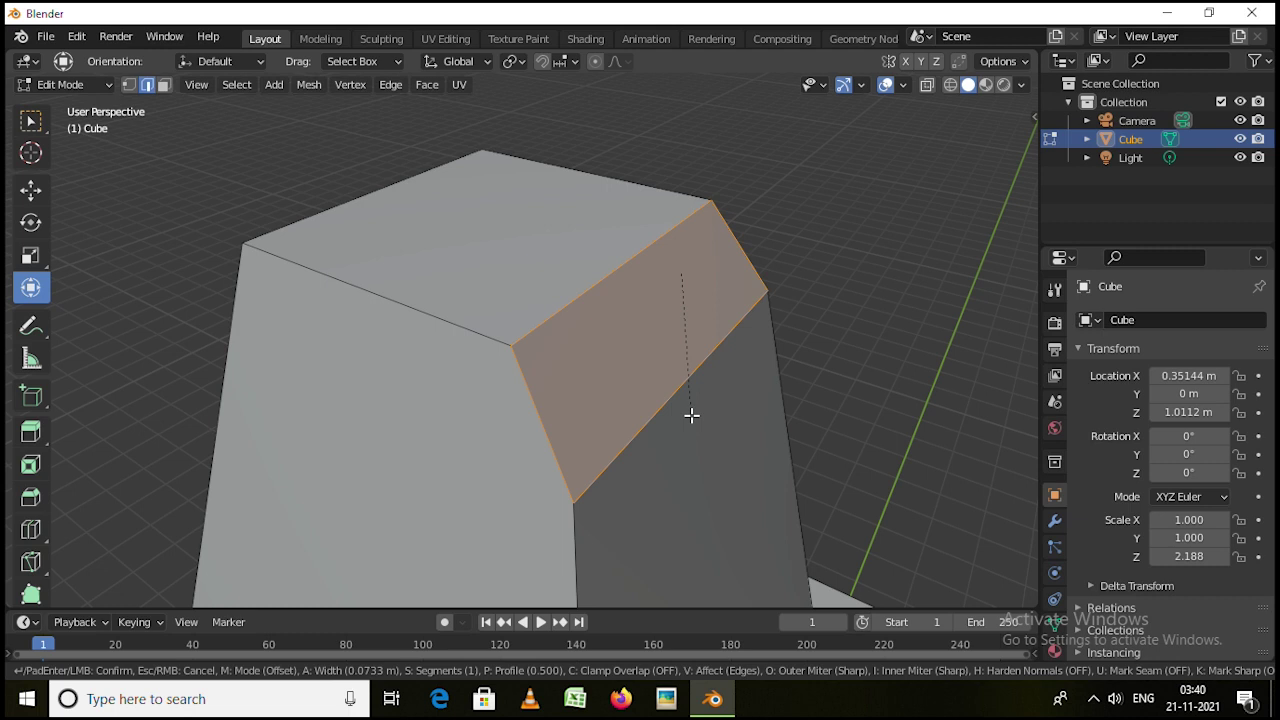
{"action": "scroll", "coordinate": [691, 415], "scroll_direction": "up", "scroll_amount": 1}
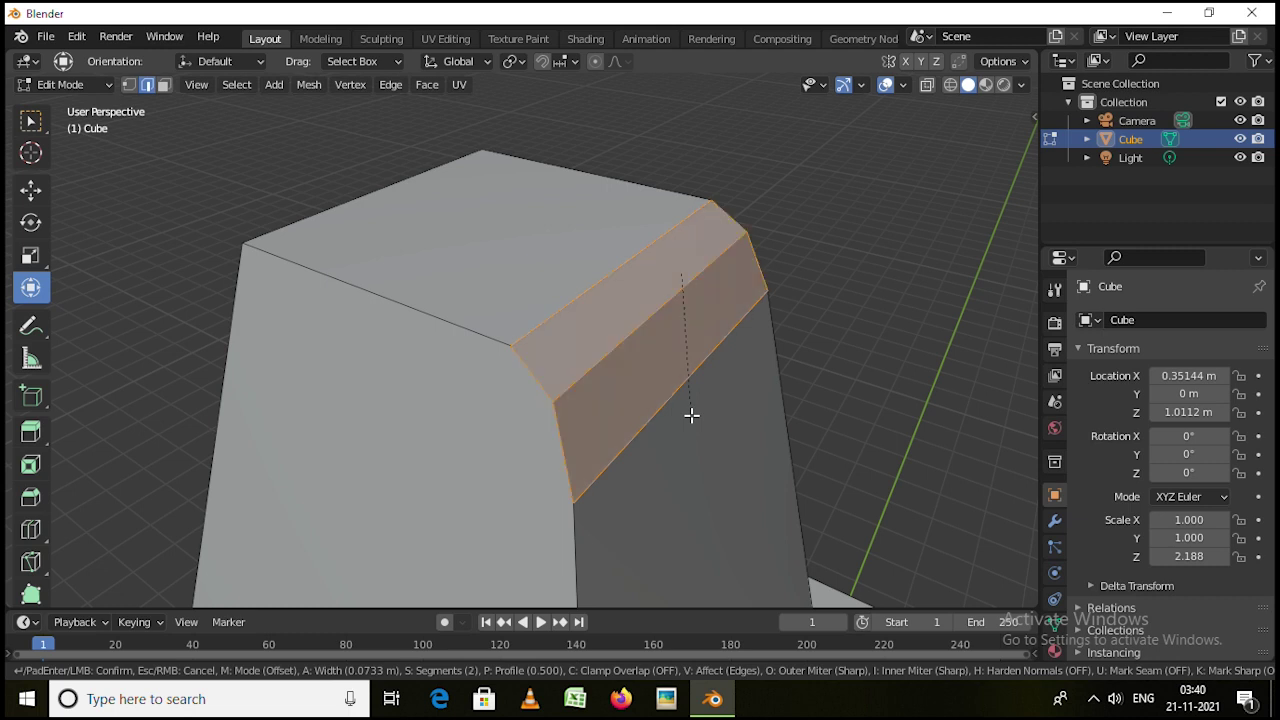
{"action": "scroll", "coordinate": [691, 415], "scroll_direction": "up", "scroll_amount": 15}
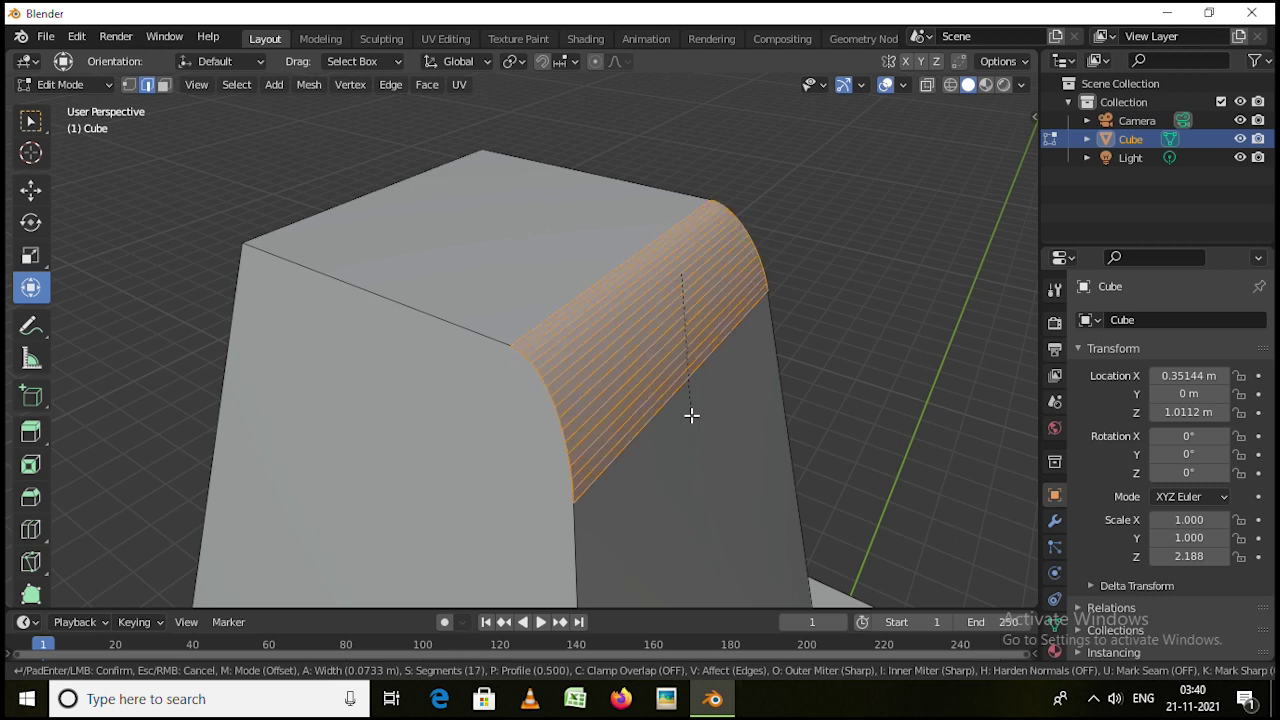
{"action": "scroll", "coordinate": [691, 415], "scroll_direction": "up", "scroll_amount": 16}
{"action": "scroll", "coordinate": [693, 409], "scroll_direction": "down", "scroll_amount": 20}
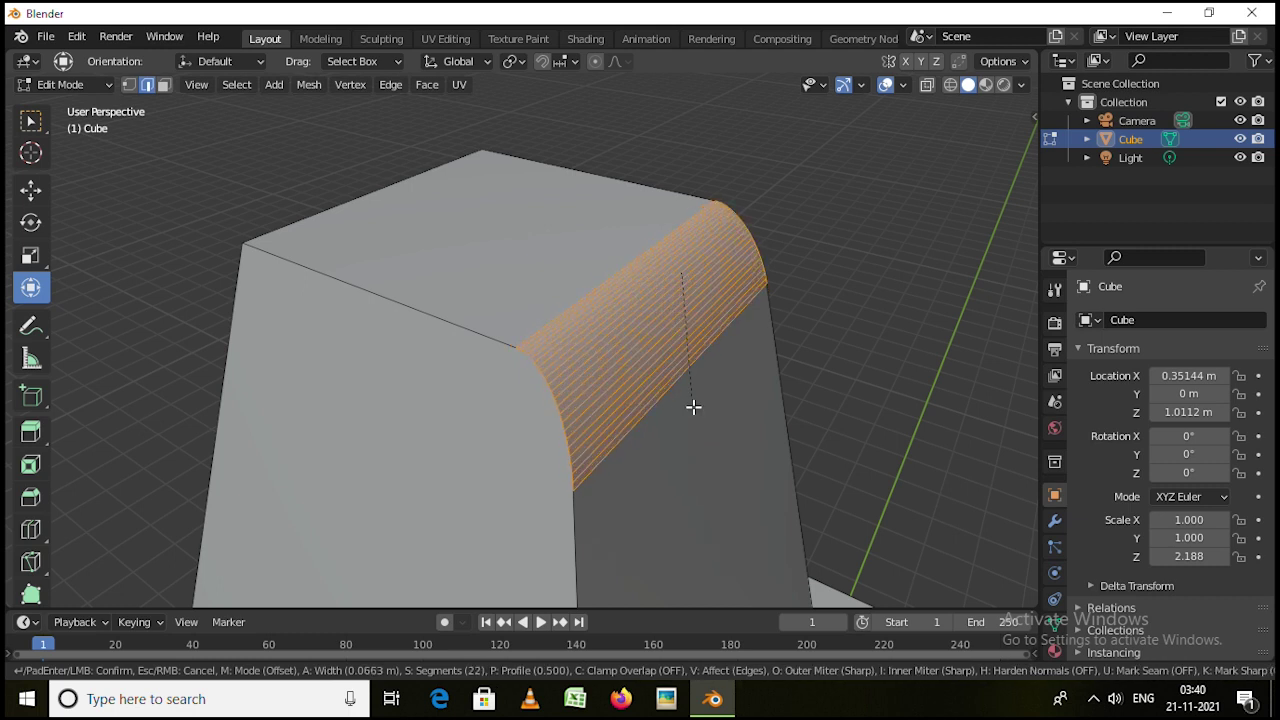
{"action": "scroll", "coordinate": [693, 409], "scroll_direction": "up", "scroll_amount": 5}
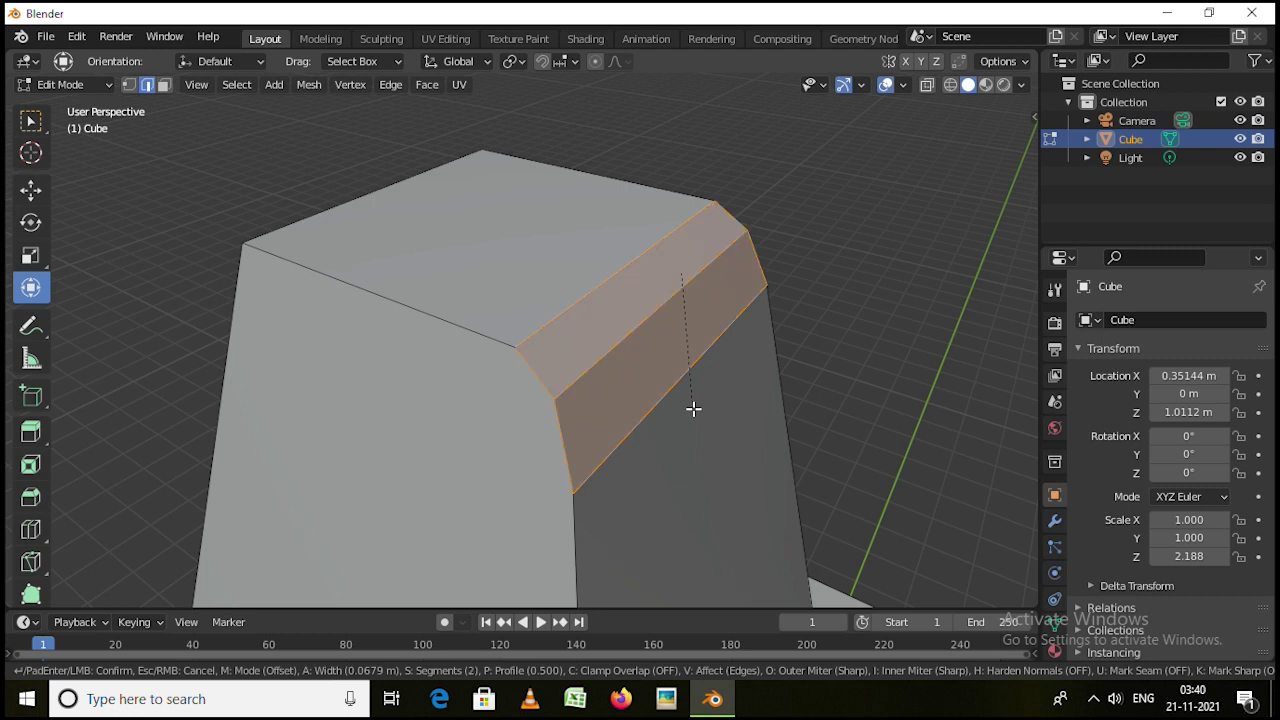
{"action": "scroll", "coordinate": [693, 409], "scroll_direction": "down", "scroll_amount": 5}
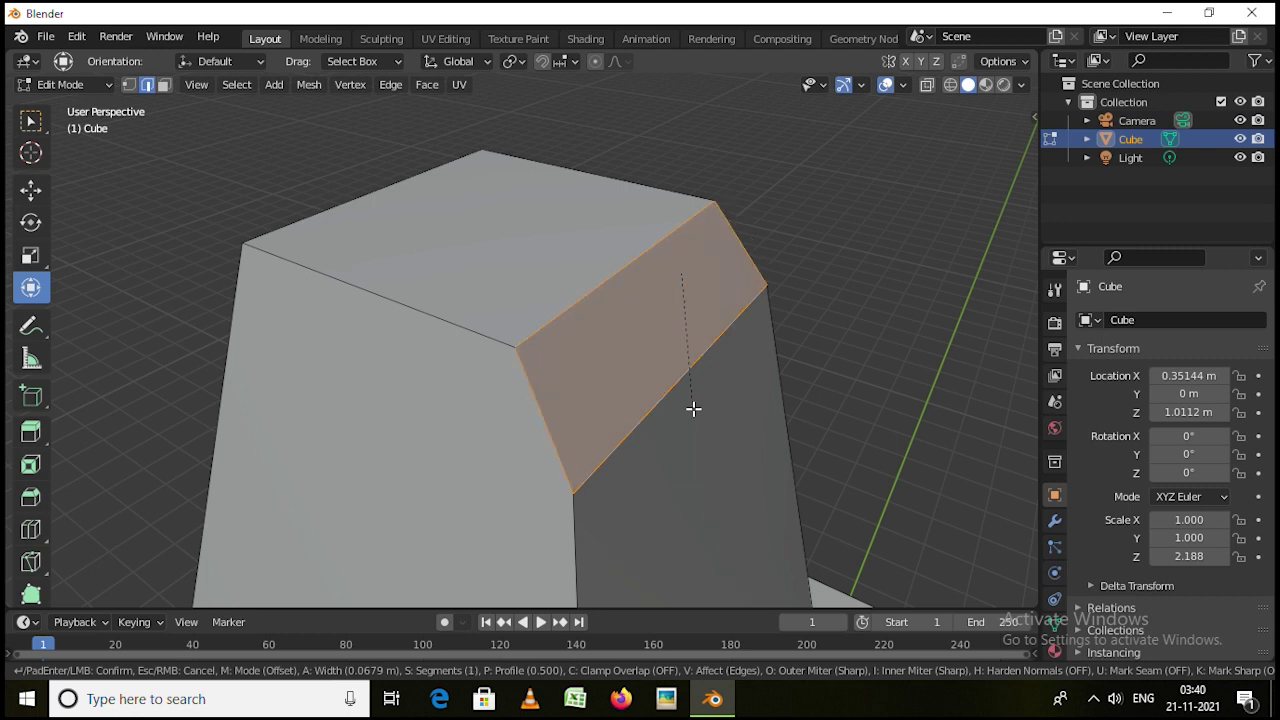
{"action": "scroll", "coordinate": [693, 409], "scroll_direction": "up", "scroll_amount": 1}
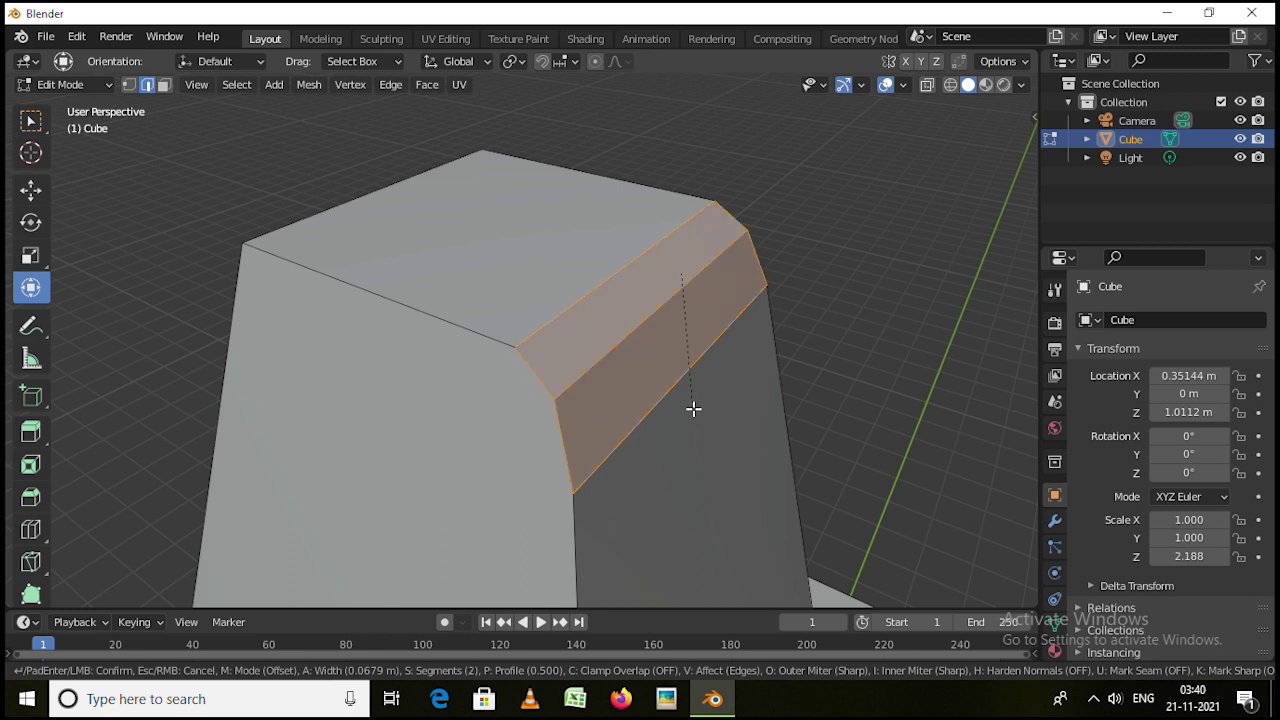
{"action": "scroll", "coordinate": [693, 409], "scroll_direction": "up", "scroll_amount": 2}
{"action": "scroll", "coordinate": [693, 409], "scroll_direction": "up", "scroll_amount": 1}
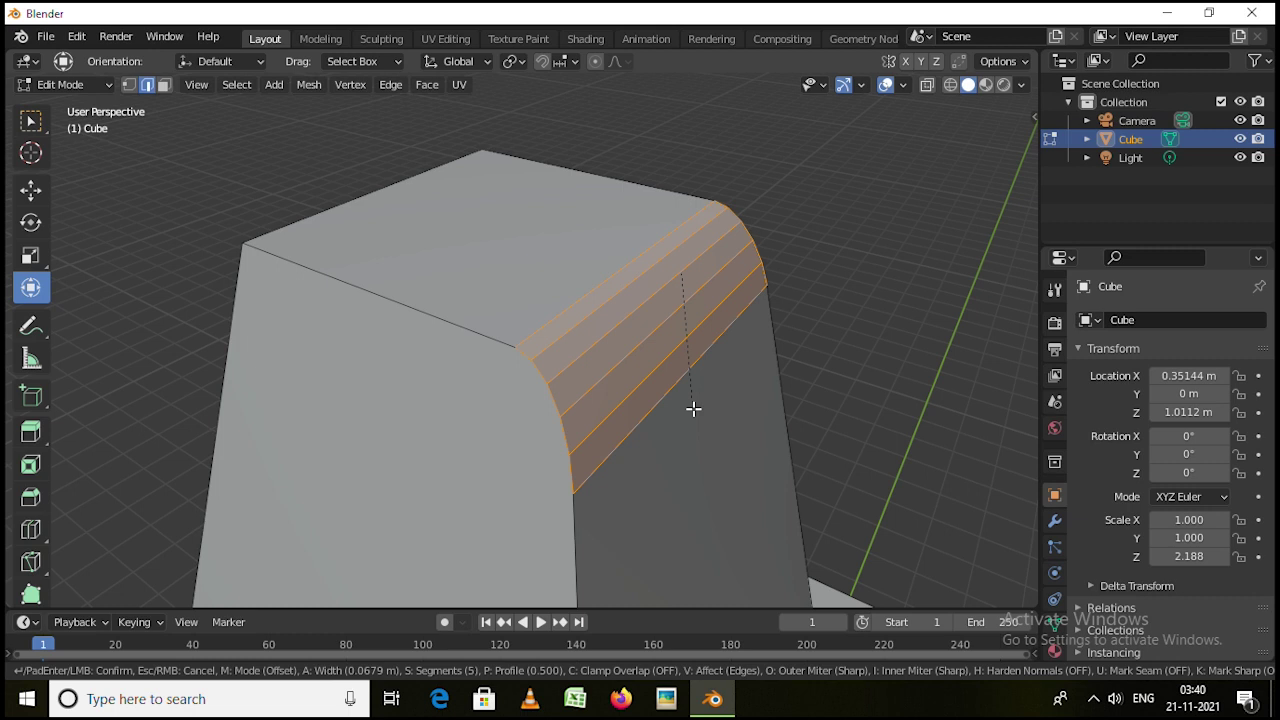
{"action": "scroll", "coordinate": [693, 409], "scroll_direction": "up", "scroll_amount": 20}
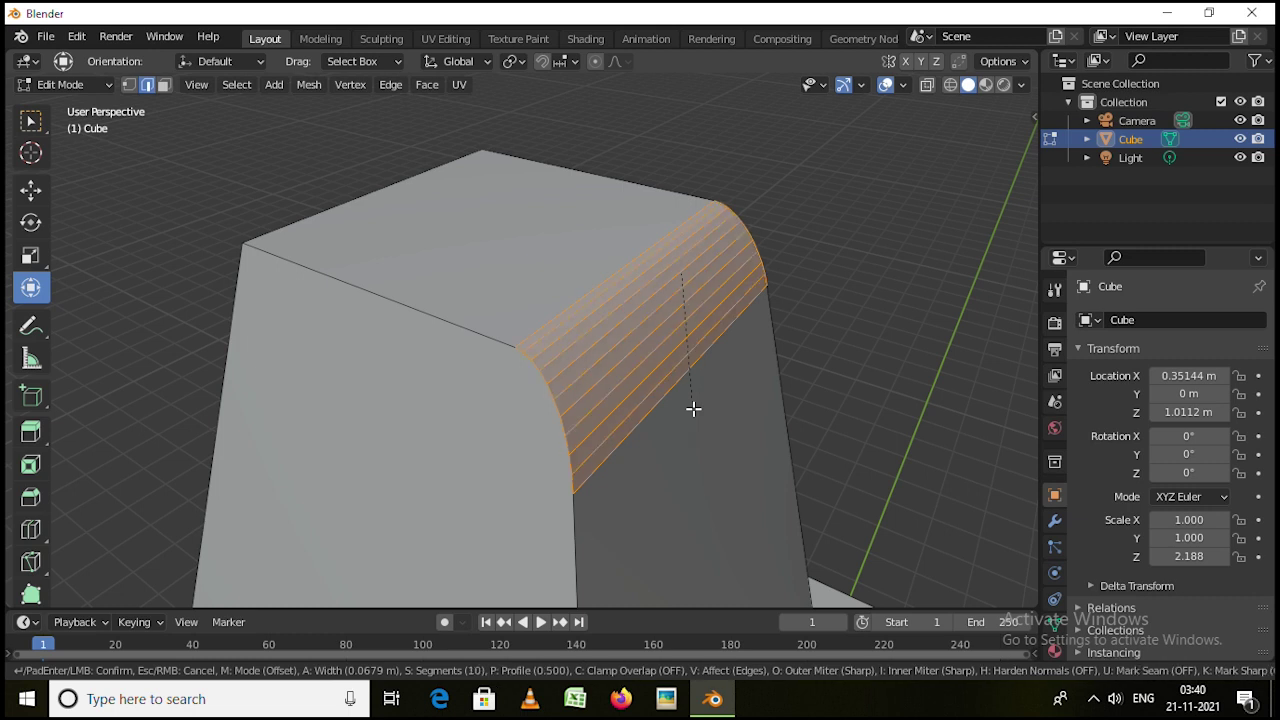
{"action": "scroll", "coordinate": [693, 409], "scroll_direction": "down", "scroll_amount": 20}
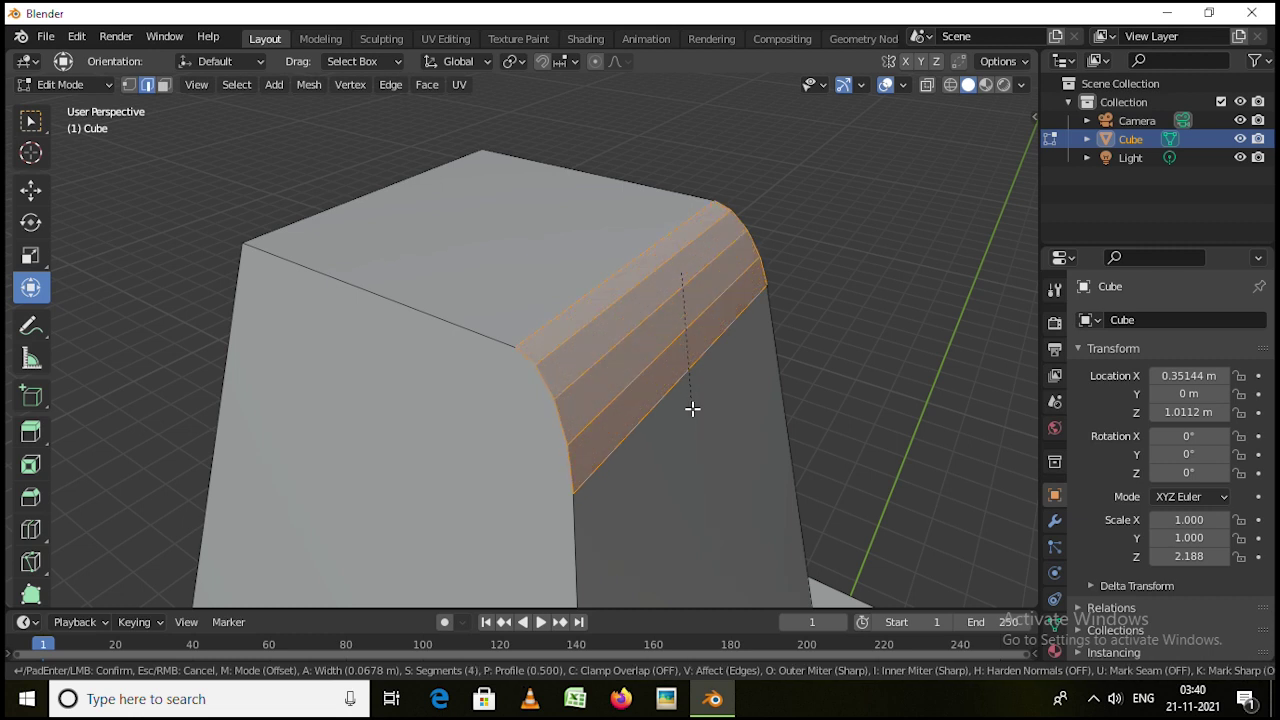
{"action": "left_click", "coordinate": [693, 409]}
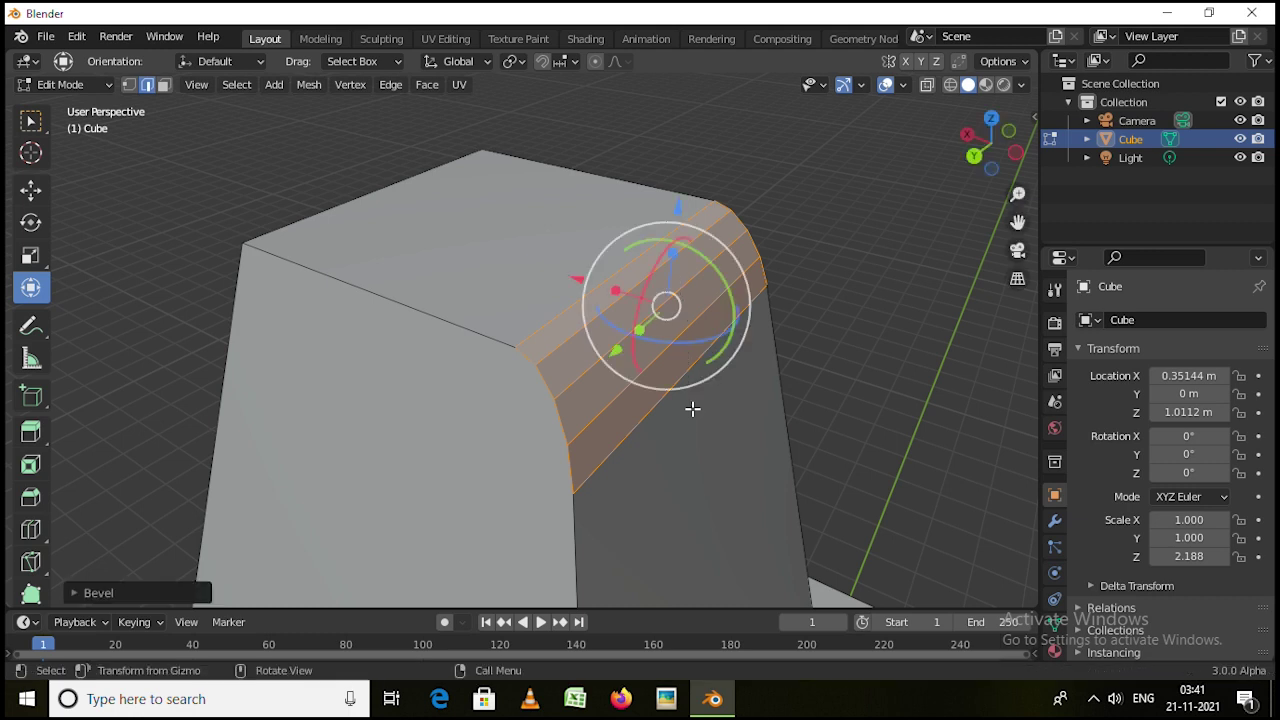
Examine the beveled edge from several angles in both Object Mode and Edit Mode
{"action": "middle_click_drag", "start_coordinate": [692, 409], "coordinate": [685, 265]}
{"action": "key", "text": "Tab"}
{"action": "middle_click_drag", "start_coordinate": [652, 207], "coordinate": [607, 418], "text": "shift"}
{"action": "key", "text": "Tab"}
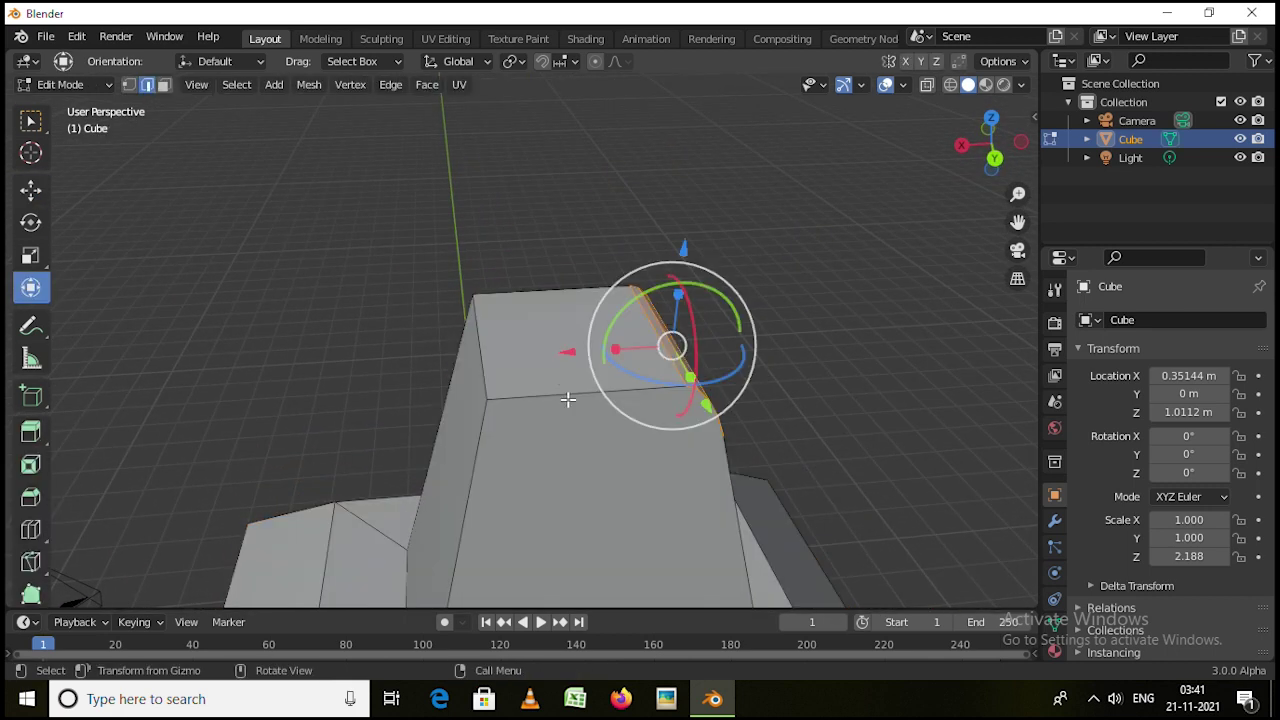
{"action": "left_click", "coordinate": [566, 391]}
{"action": "left_click", "coordinate": [563, 294]}
{"action": "middle_click_drag", "start_coordinate": [655, 364], "coordinate": [689, 346]}
{"action": "key", "text": "Tab"}
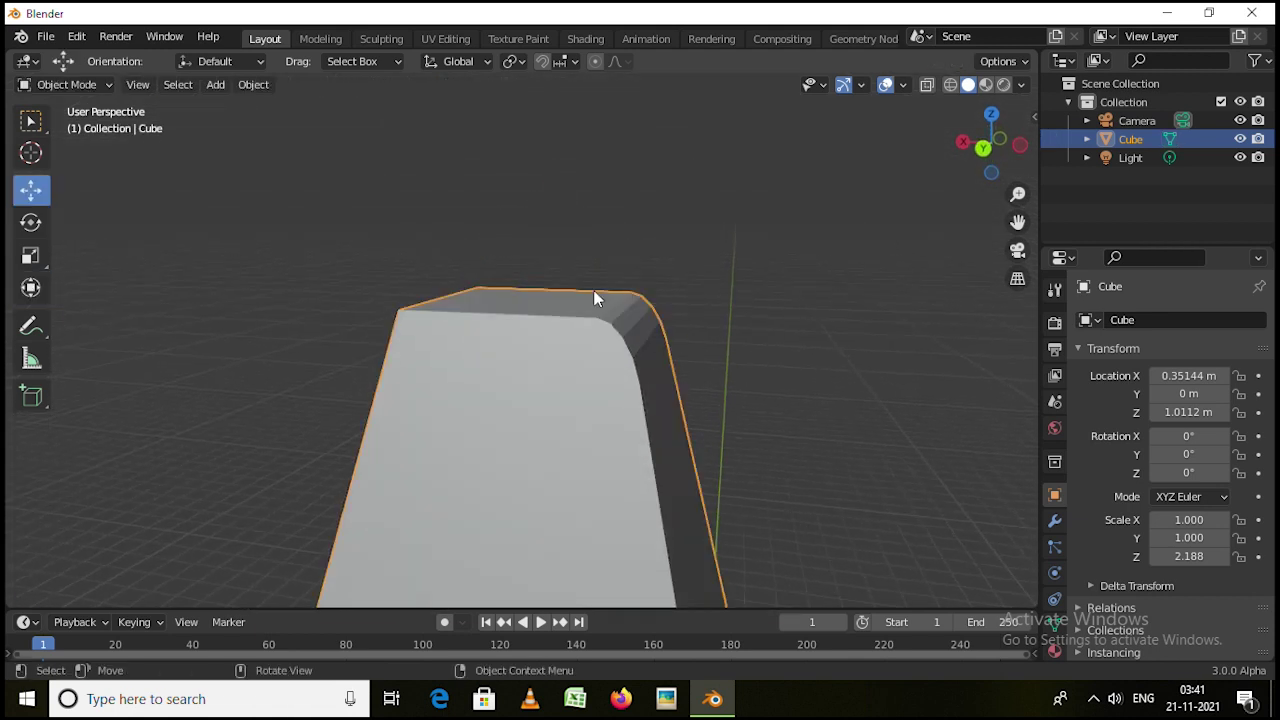
{"action": "middle_click_drag", "start_coordinate": [614, 329], "coordinate": [625, 410]}
{"action": "scroll", "coordinate": [625, 407], "scroll_direction": "down", "scroll_amount": 5}
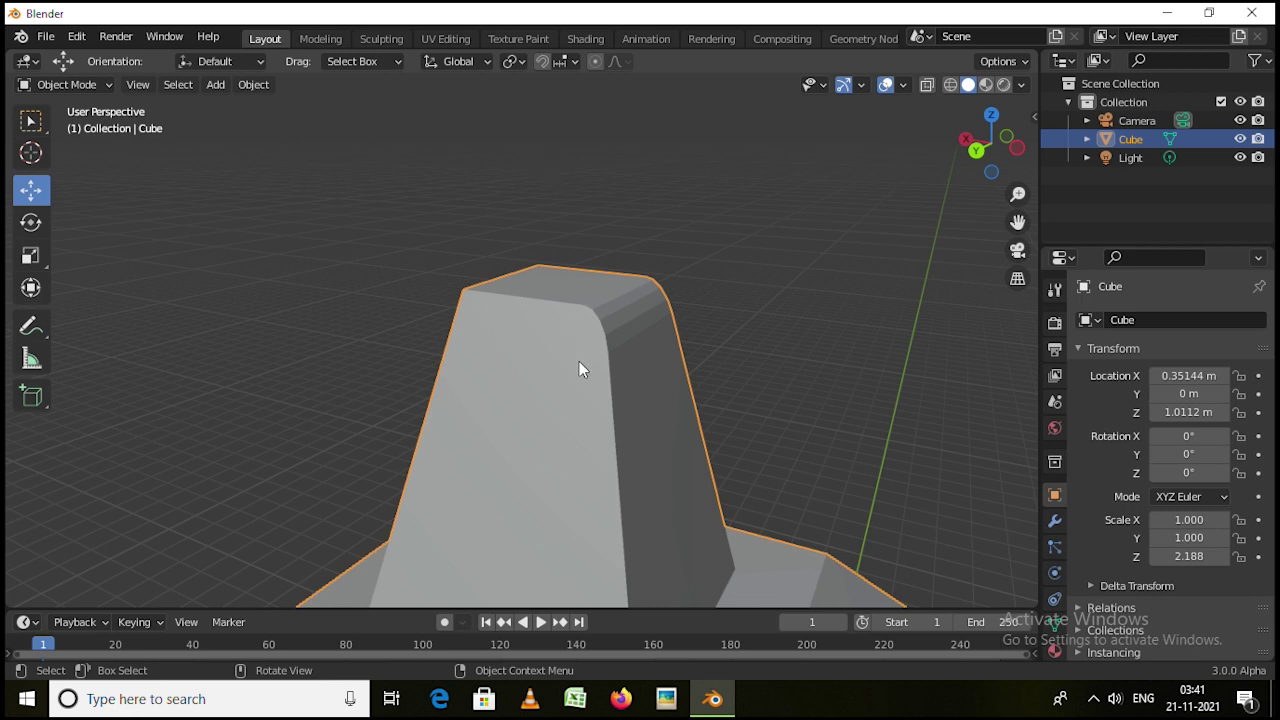
{"action": "scroll", "coordinate": [579, 369], "scroll_direction": "up", "scroll_amount": 3}
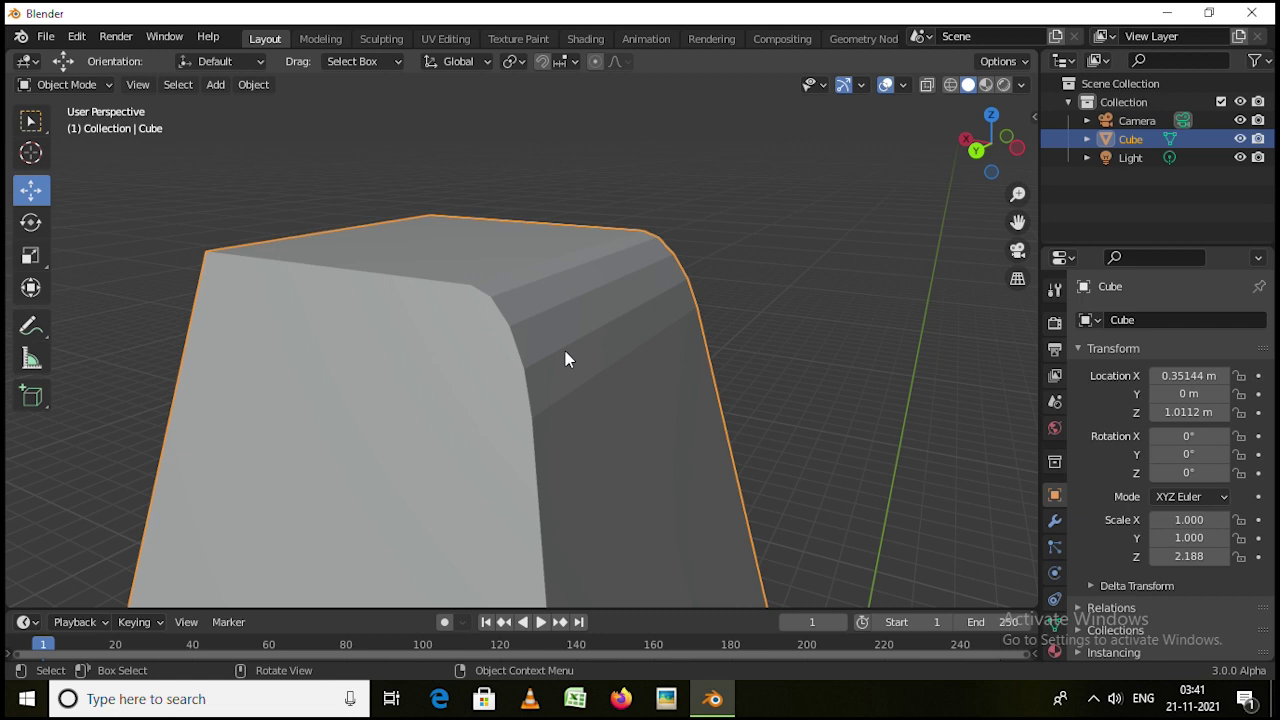
{"action": "middle_click_drag", "start_coordinate": [571, 260], "coordinate": [453, 400]}
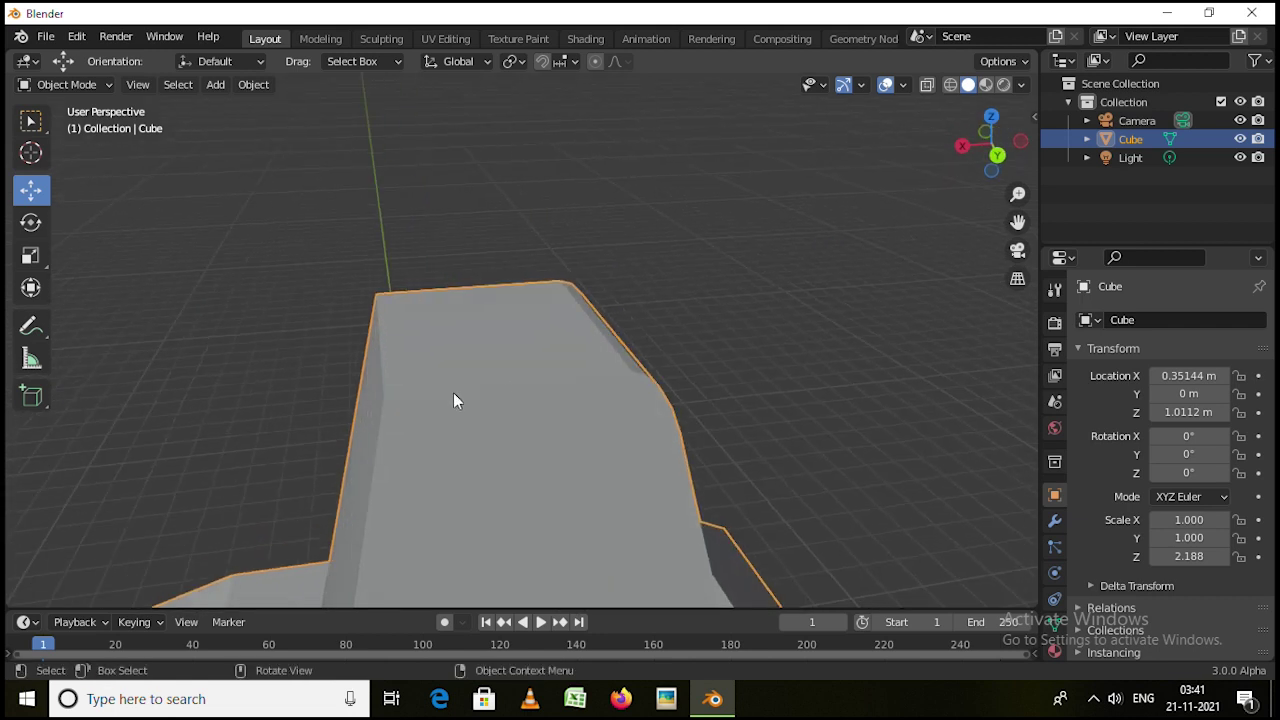
Bevel the opposite edge of the peak's top face about 0.08 m wide with more than ten segments and return to Object Mode
{"action": "key", "text": "Tab"}
{"action": "left_click", "coordinate": [380, 348]}
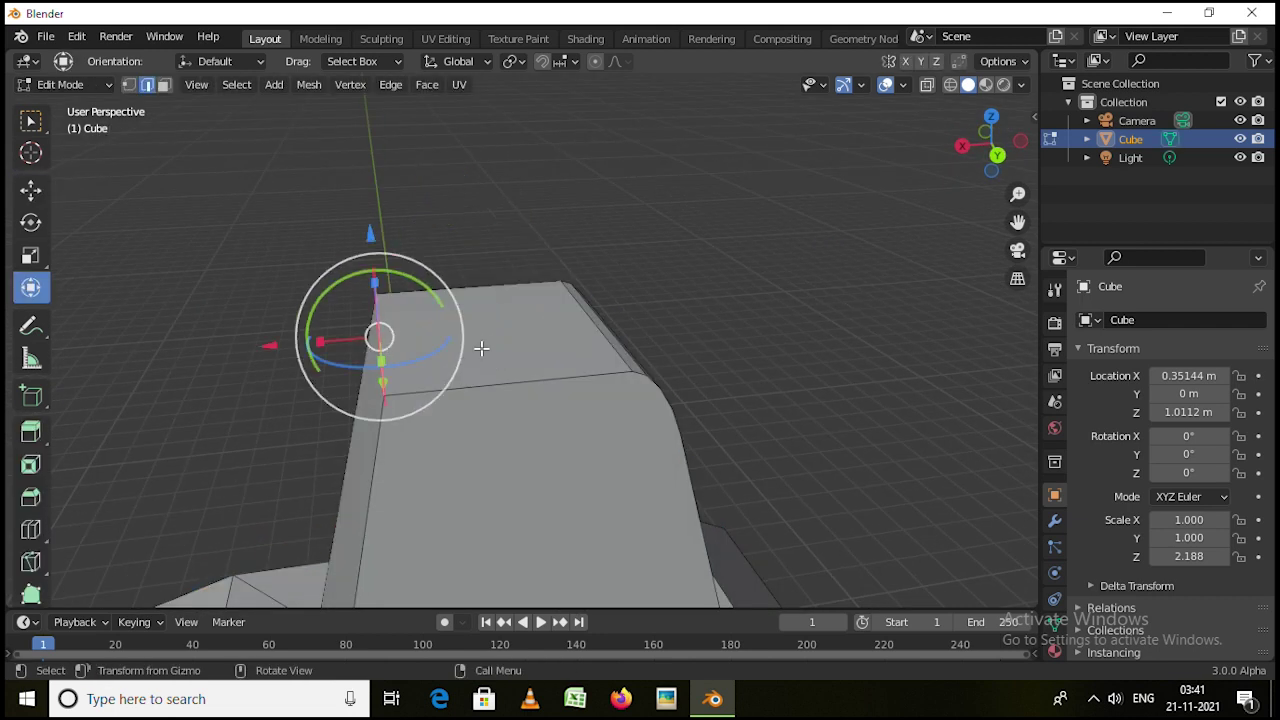
{"action": "key", "text": "ctrl+b"}
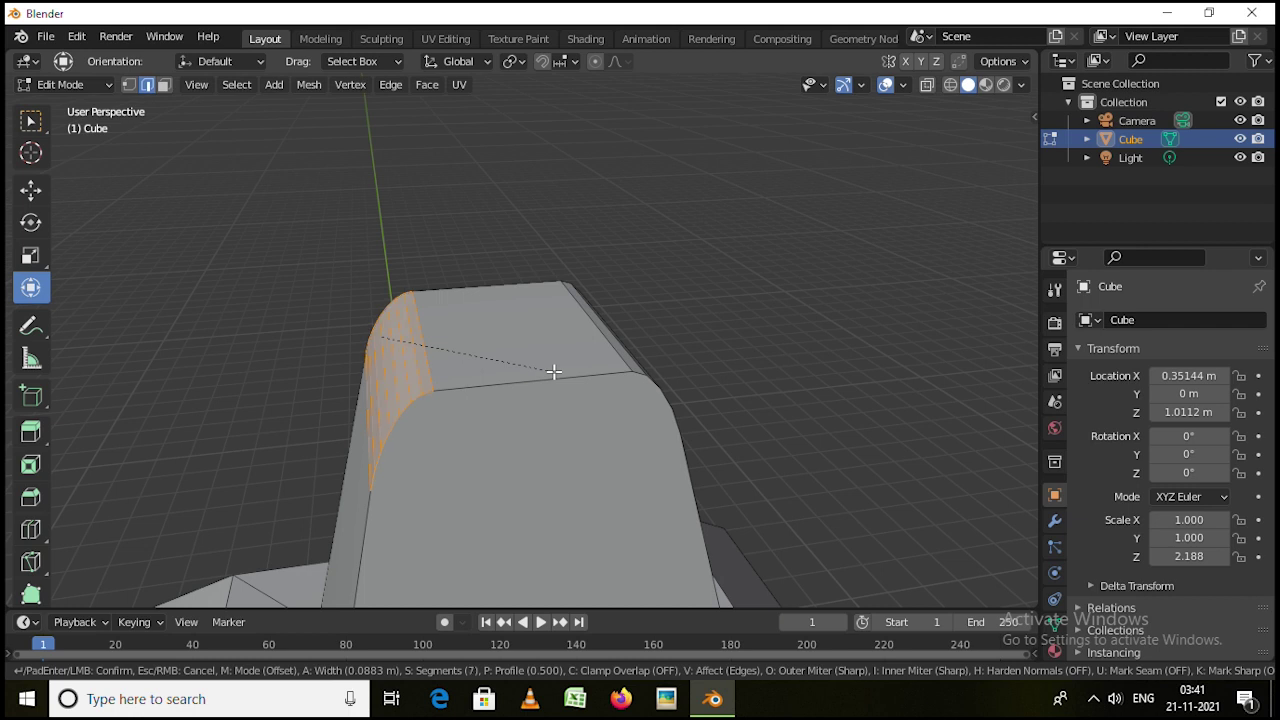
{"action": "scroll", "coordinate": [553, 372], "scroll_direction": "up", "scroll_amount": 13}
{"action": "scroll", "coordinate": [553, 372], "scroll_direction": "down", "scroll_amount": 14}
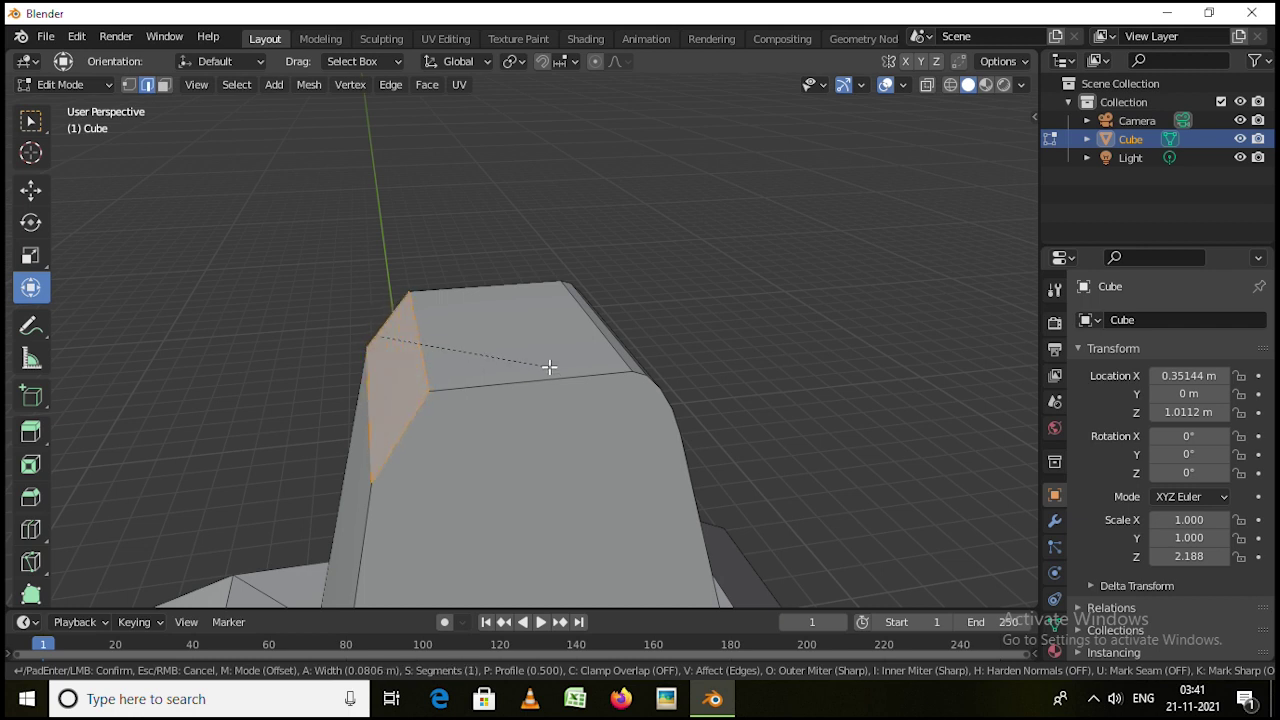
{"action": "scroll", "coordinate": [549, 367], "scroll_direction": "up", "scroll_amount": 14}
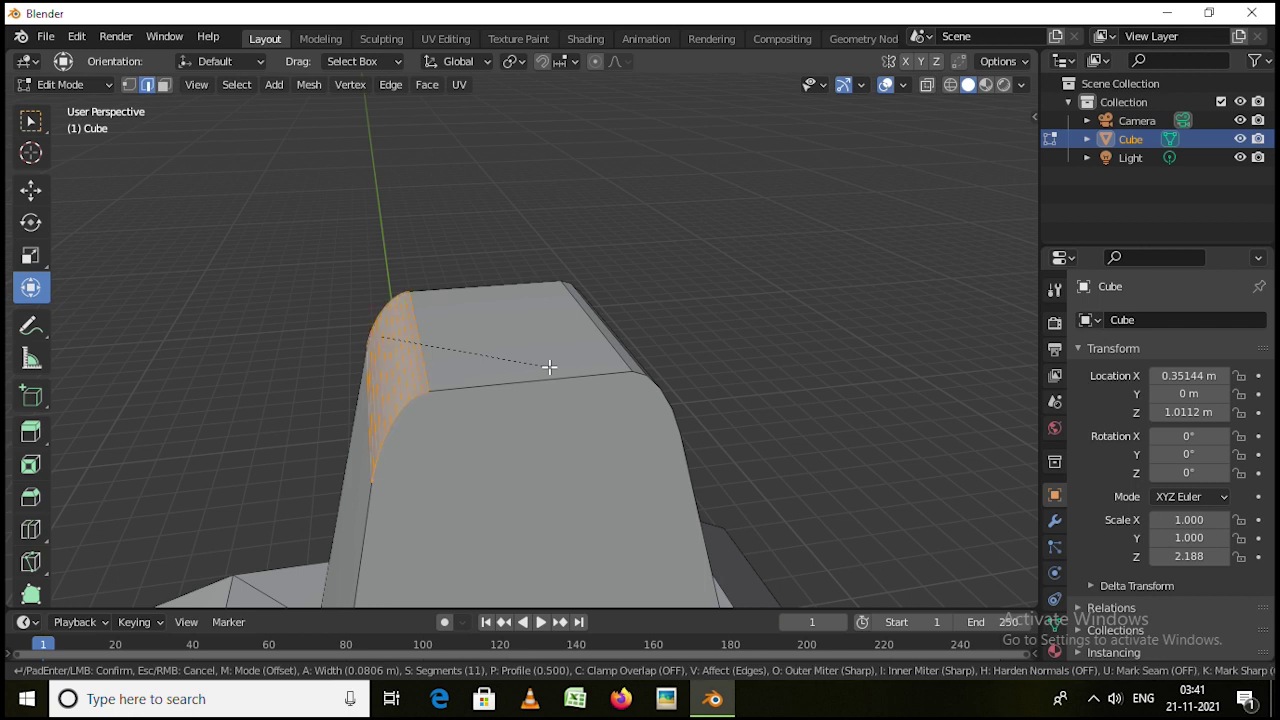
{"action": "left_click", "coordinate": [547, 367]}
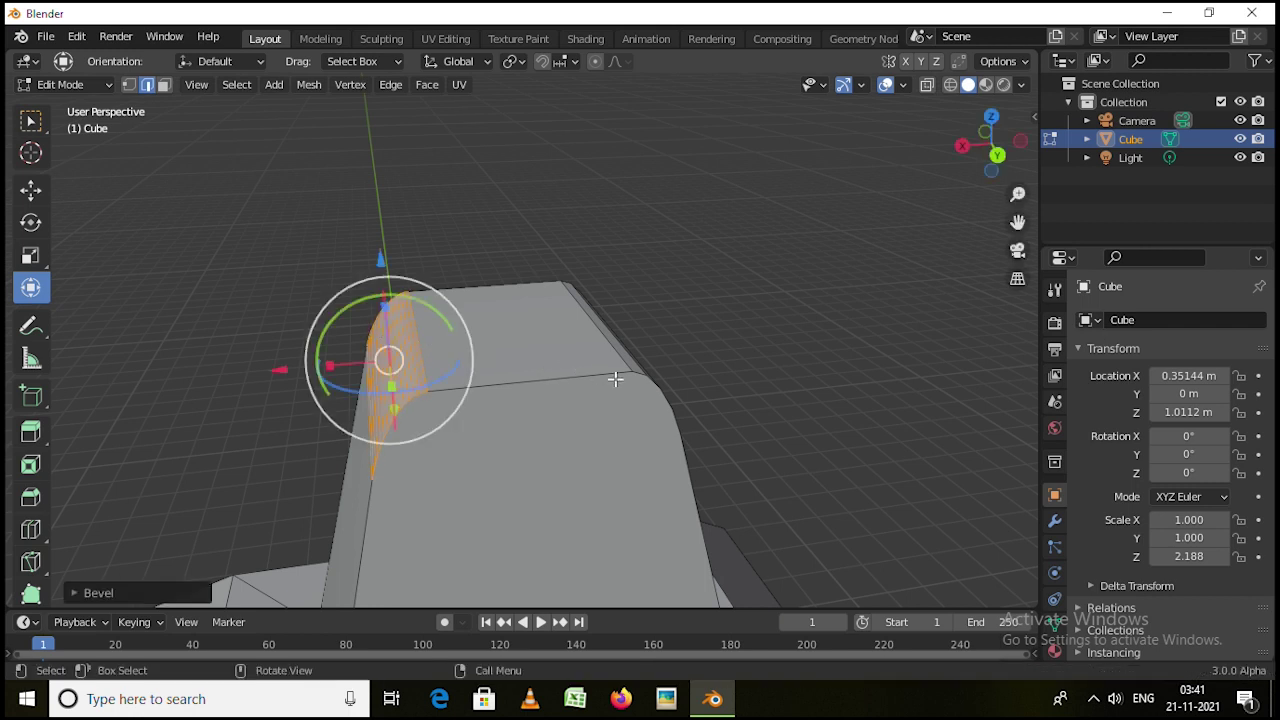
{"action": "key", "text": "Tab"}
Examine the finely rounded bevel up close and the whole peak from another angle
{"action": "middle_click_drag", "start_coordinate": [629, 437], "coordinate": [461, 271]}
{"action": "scroll", "coordinate": [475, 271], "scroll_direction": "up", "scroll_amount": 4}
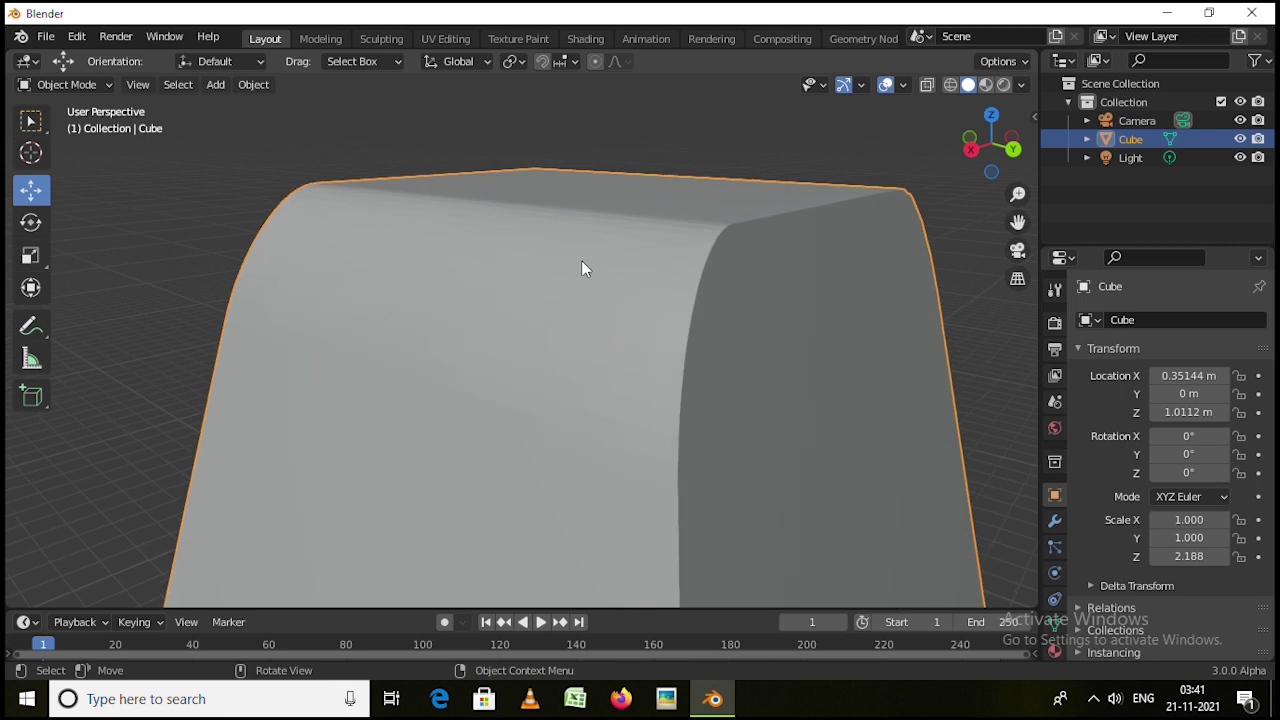
{"action": "scroll", "coordinate": [744, 305], "scroll_direction": "up", "scroll_amount": 3}
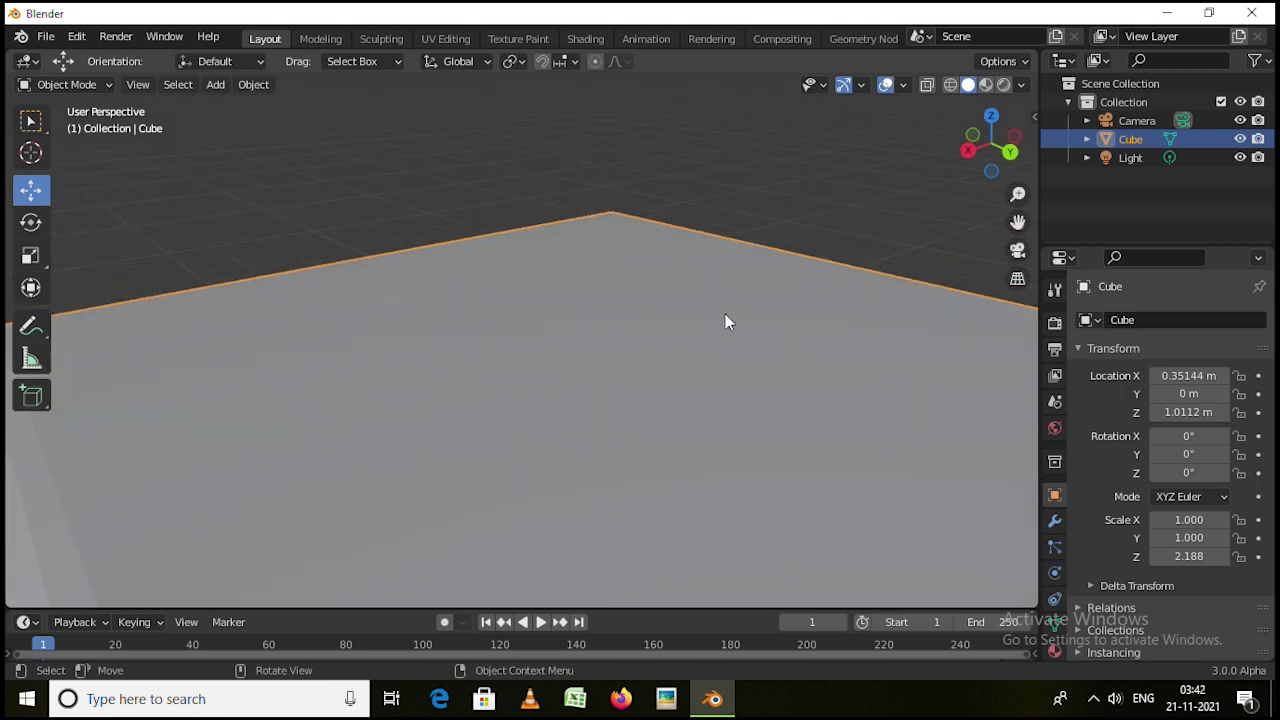
{"action": "scroll", "coordinate": [725, 318], "scroll_direction": "down", "scroll_amount": 5}
{"action": "middle_click_drag", "start_coordinate": [720, 327], "coordinate": [635, 370]}
{"action": "scroll", "coordinate": [646, 343], "scroll_direction": "down", "scroll_amount": 2}
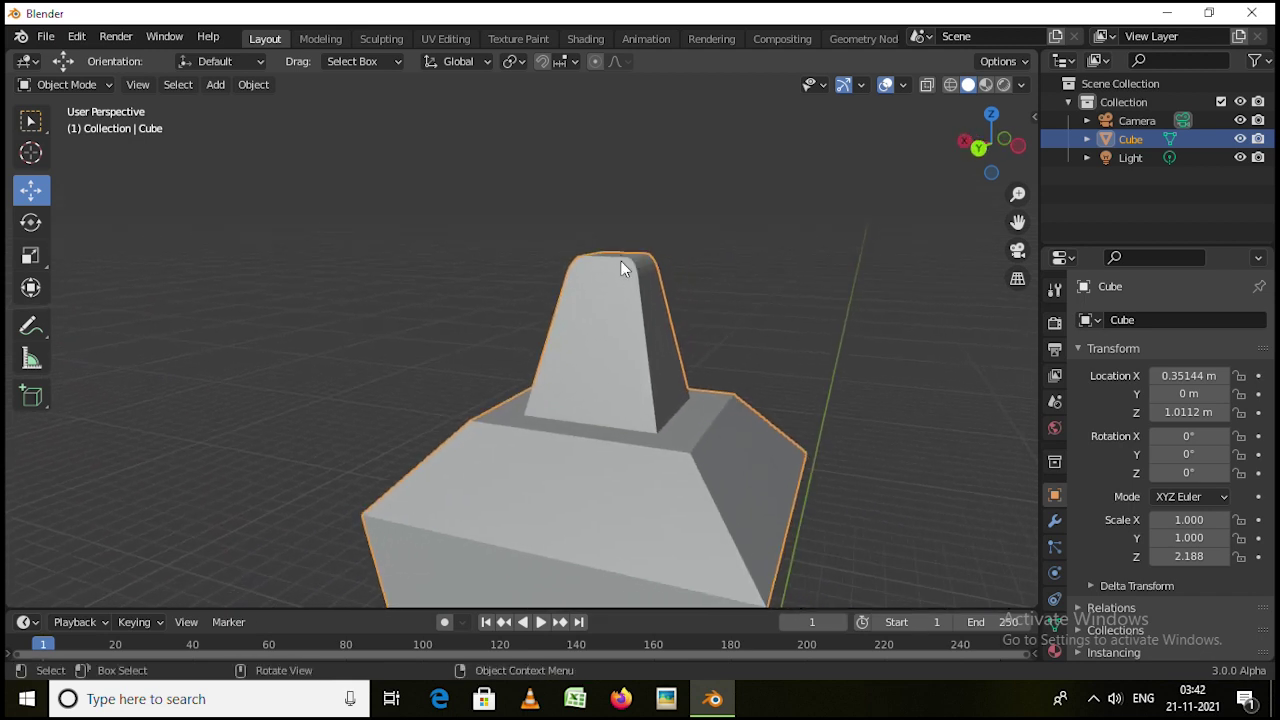
Apply Shade Smooth to the whole column in Object Mode
{"action": "right_click", "coordinate": [621, 263]}
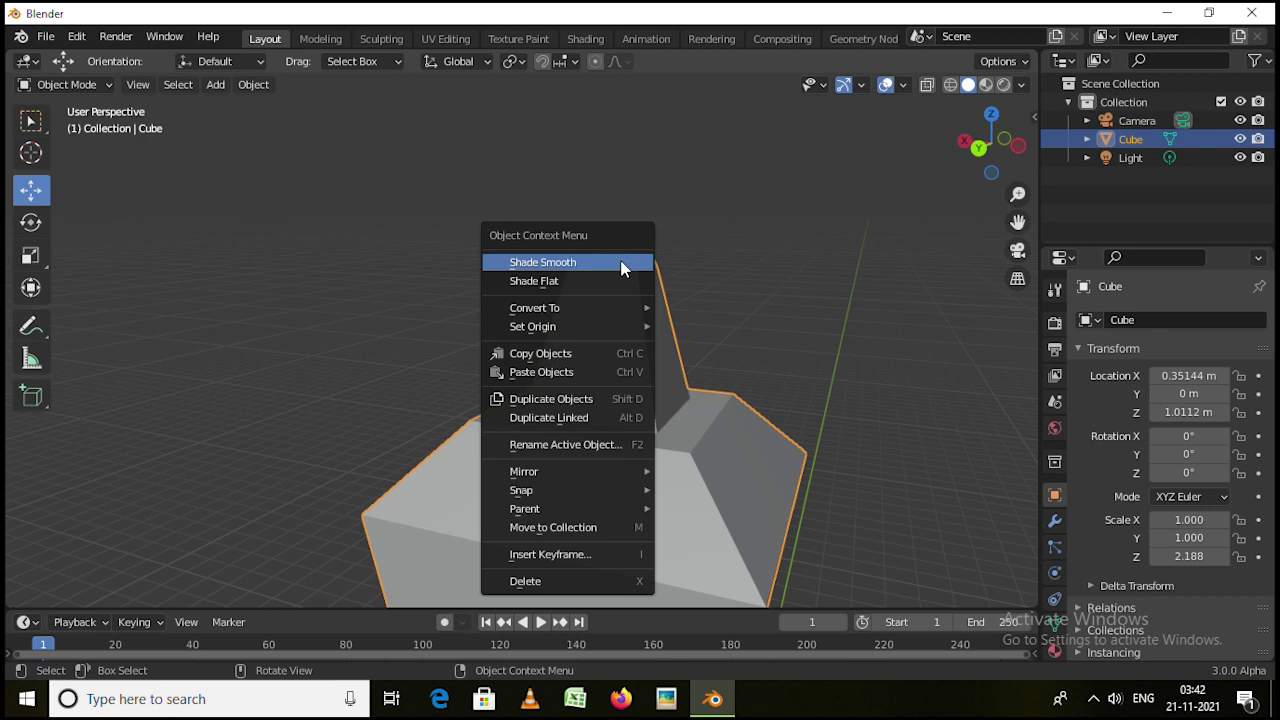
{"action": "key", "text": "Tab"}
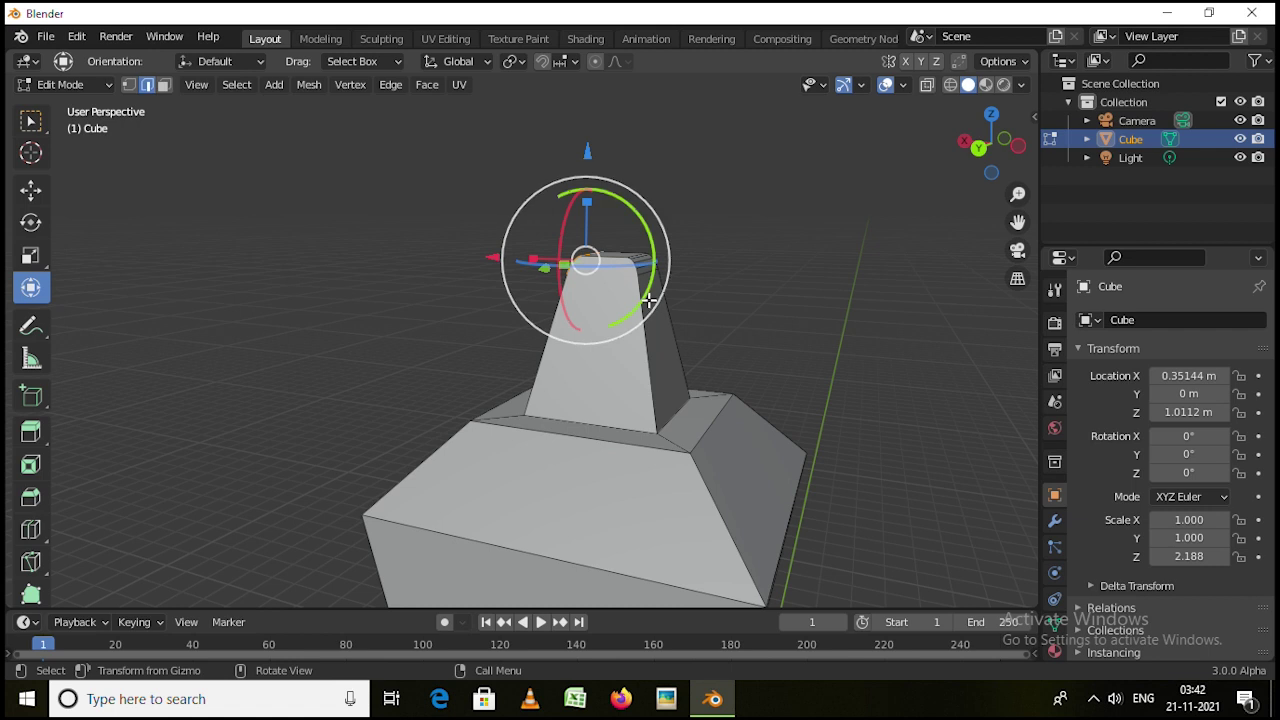
{"action": "right_click", "coordinate": [650, 300]}
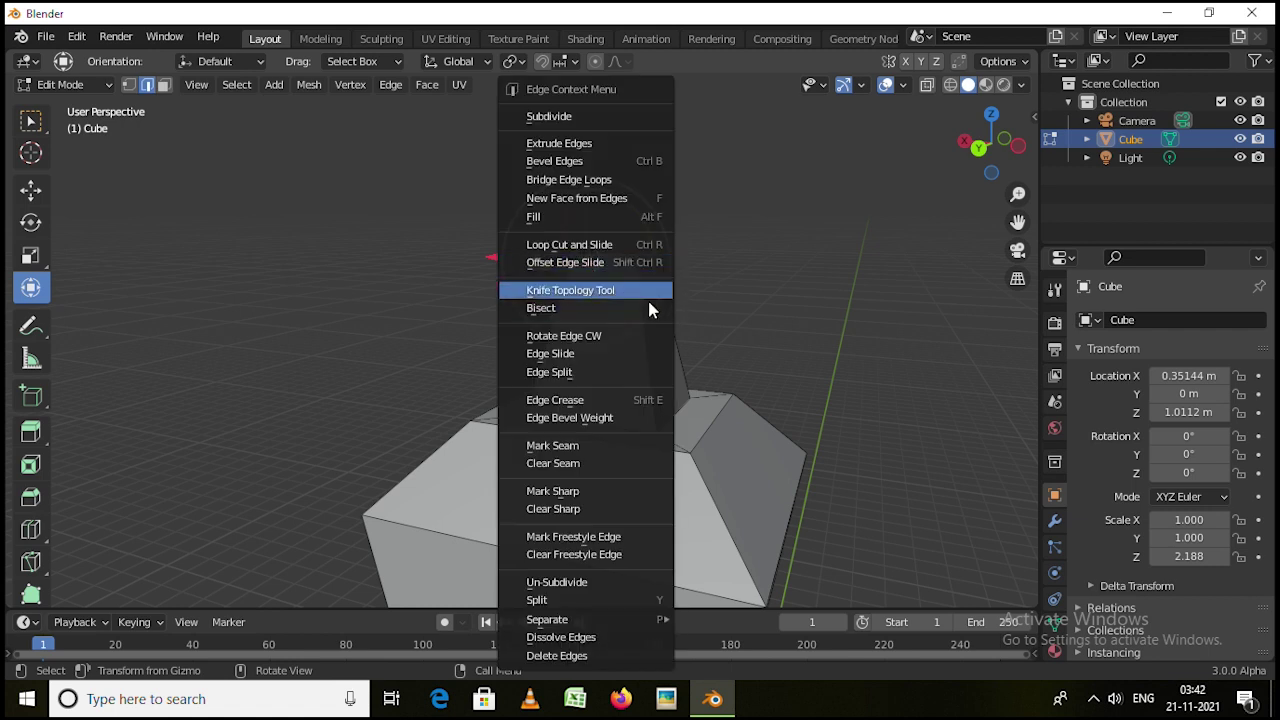
{"action": "key", "text": "Tab"}
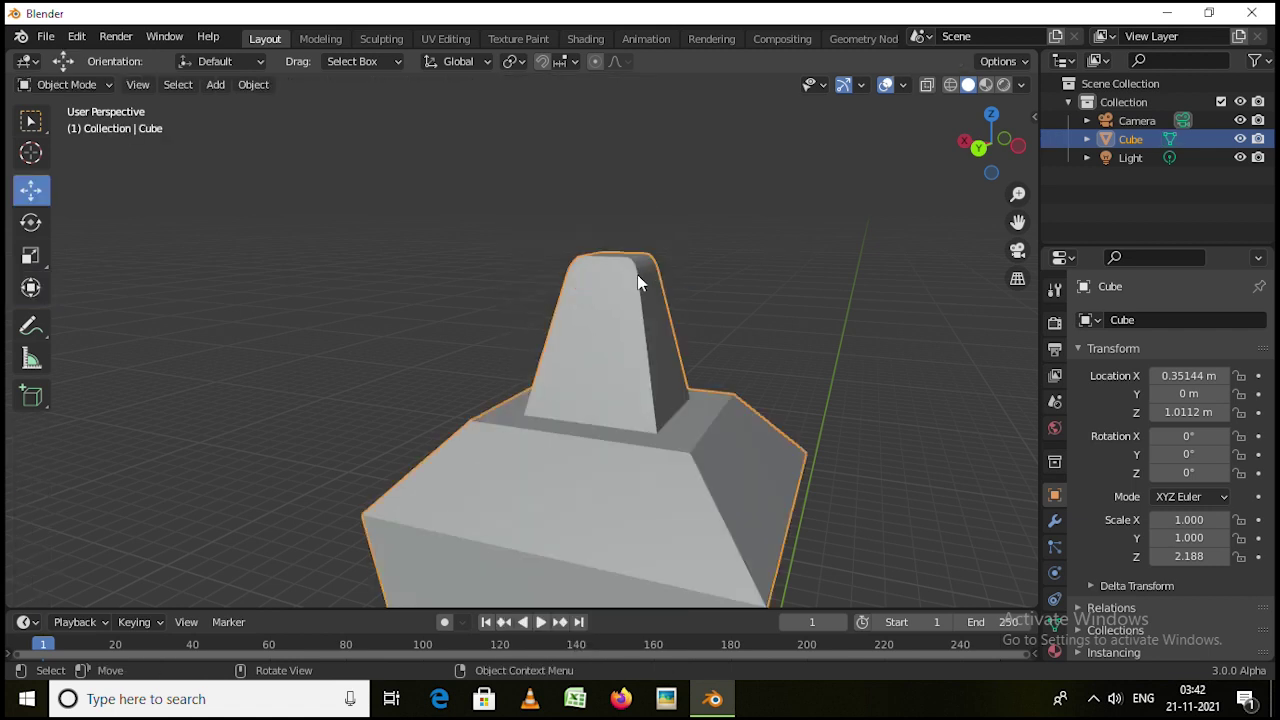
{"action": "right_click", "coordinate": [636, 284]}
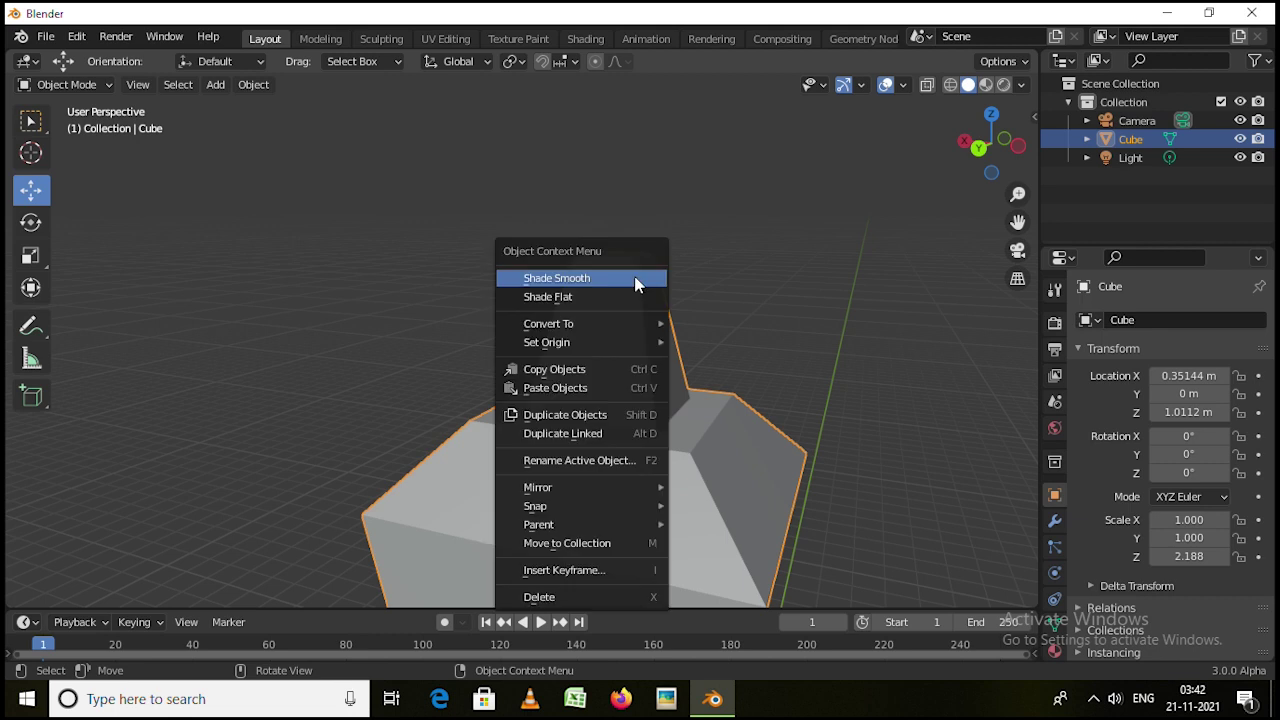
{"action": "left_click", "coordinate": [636, 278]}
{"action": "middle_click_drag", "start_coordinate": [561, 285], "coordinate": [667, 402]}
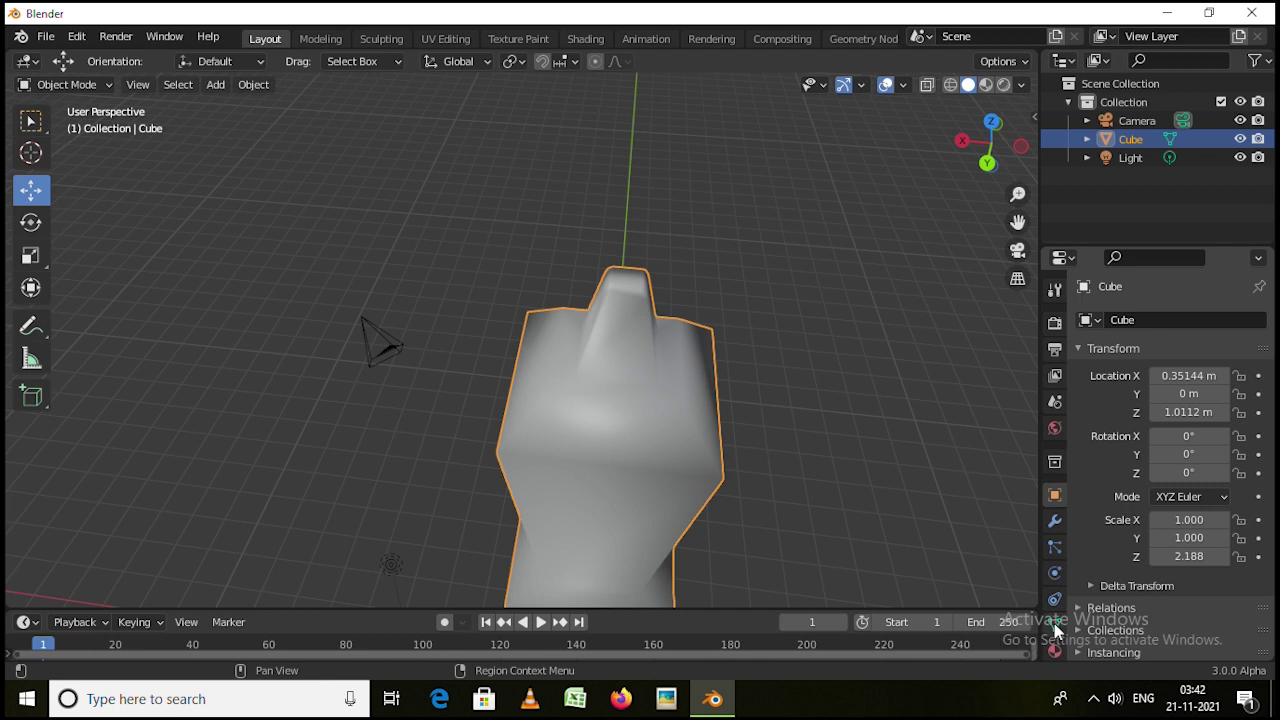
Enable Auto Smooth in the column mesh's Normals settings and set its angle to about 22.1°
{"action": "scroll", "coordinate": [1055, 625], "scroll_direction": "down", "scroll_amount": 2}
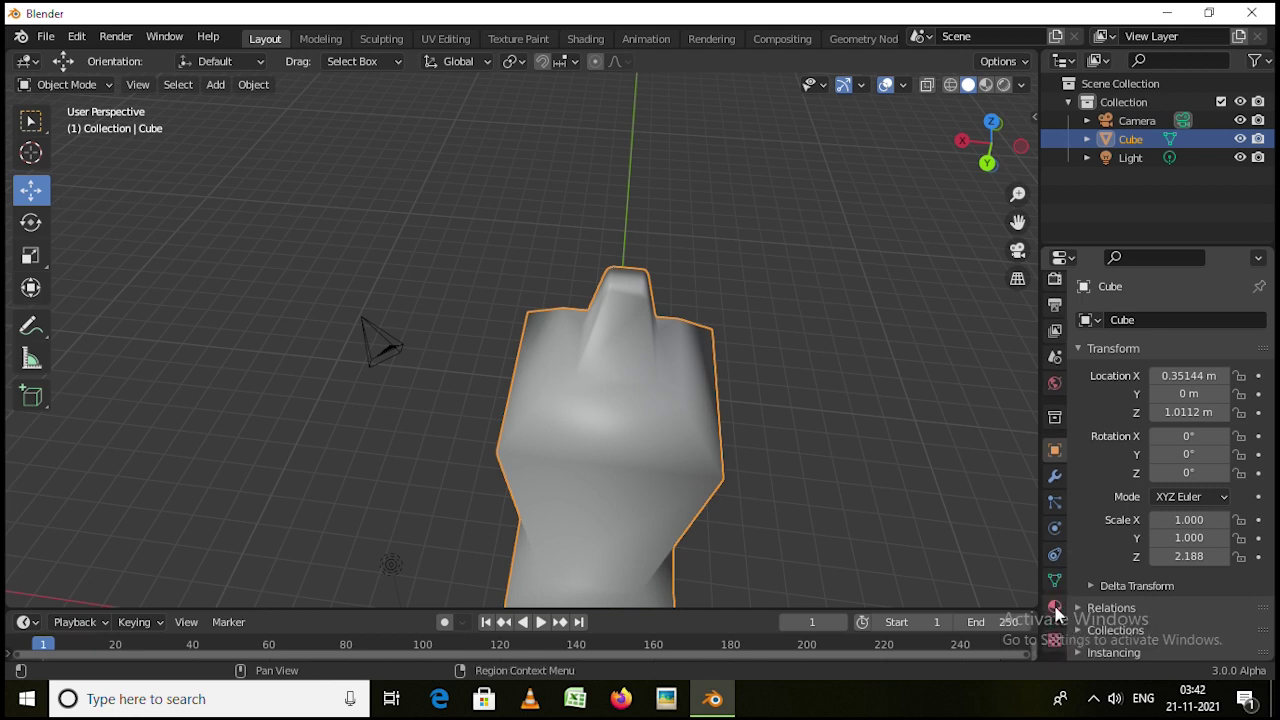
{"action": "scroll", "coordinate": [1106, 610], "scroll_direction": "down", "scroll_amount": 3}
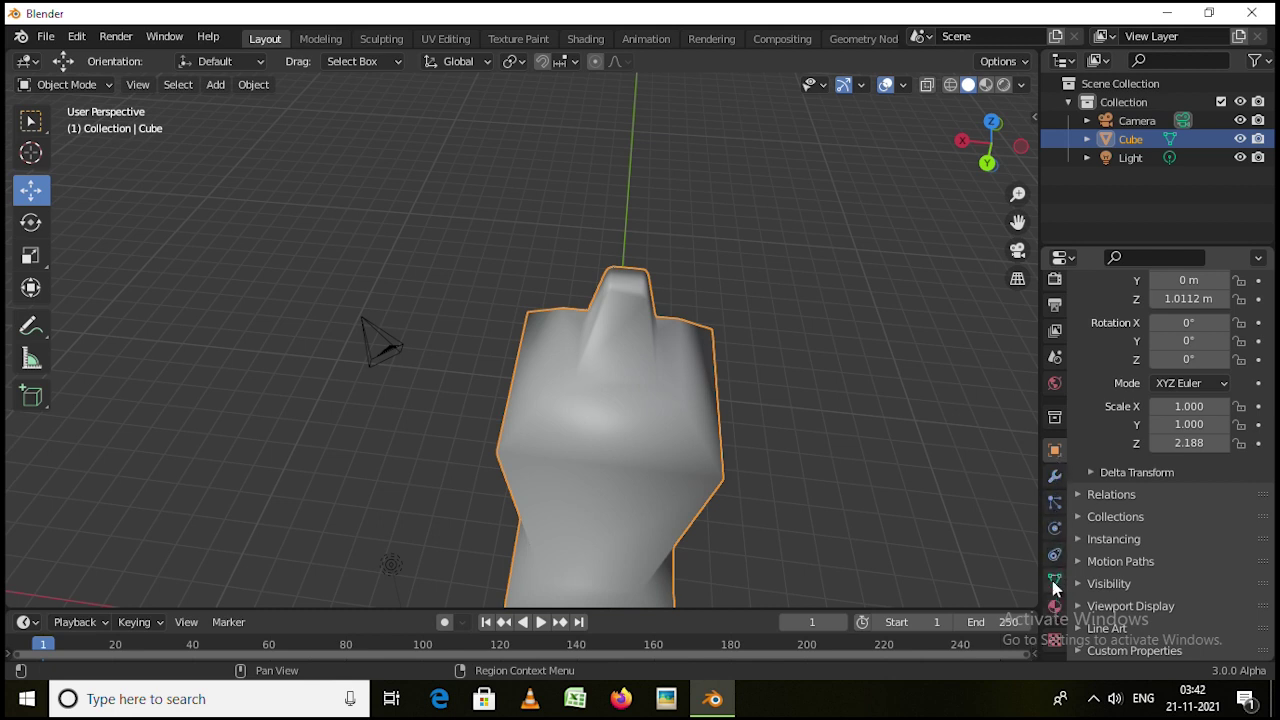
{"action": "left_click", "coordinate": [1056, 639]}
{"action": "left_click", "coordinate": [1054, 606]}
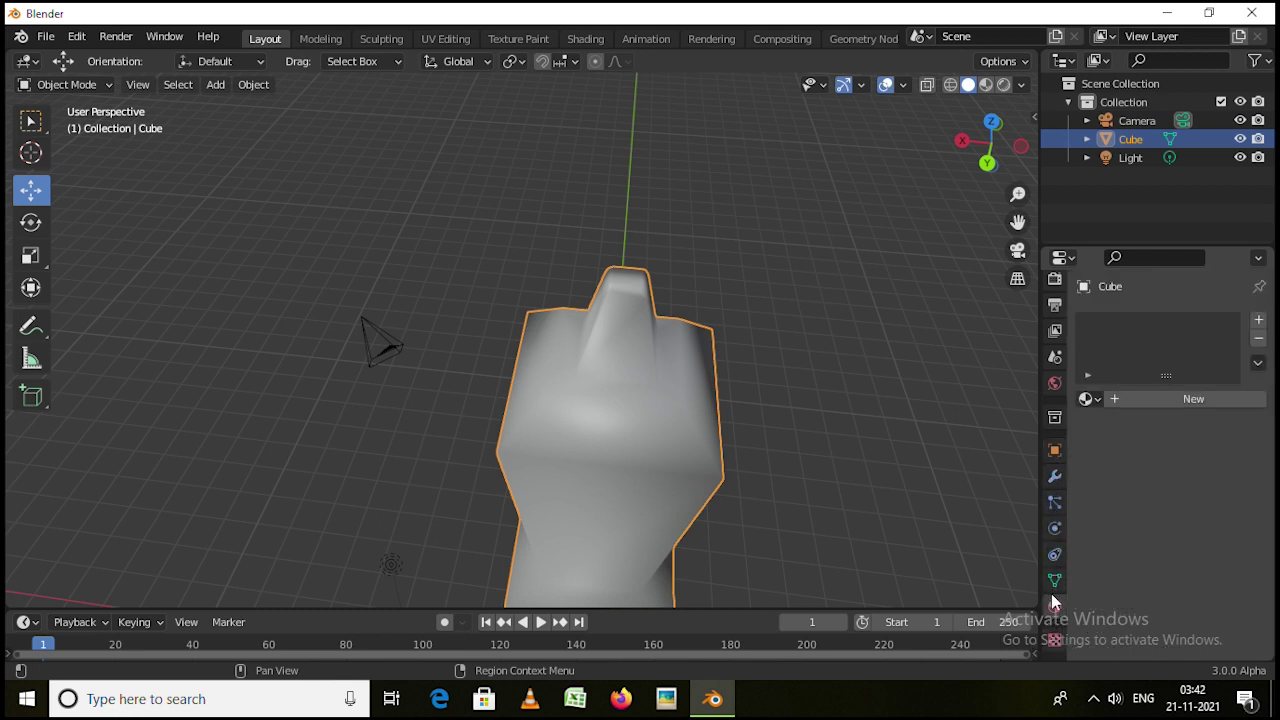
{"action": "left_click", "coordinate": [1053, 579]}
{"action": "scroll", "coordinate": [1086, 600], "scroll_direction": "down", "scroll_amount": 3}
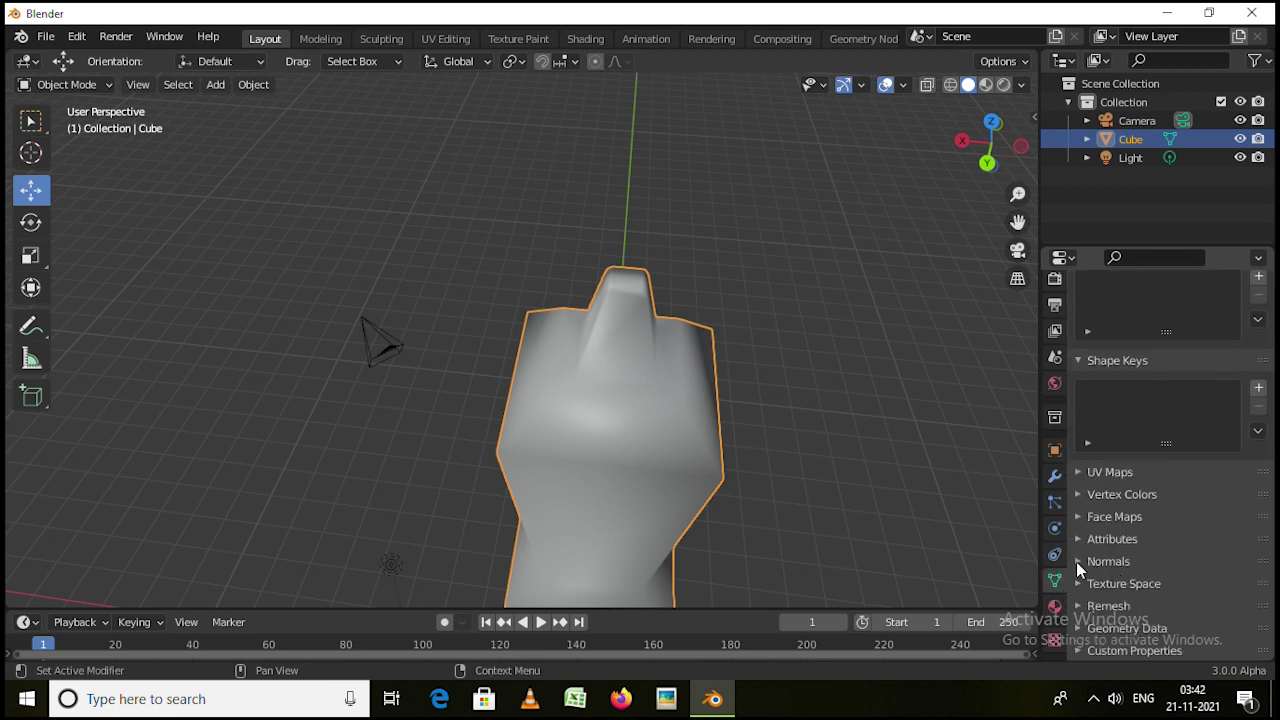
{"action": "left_click", "coordinate": [1077, 563]}
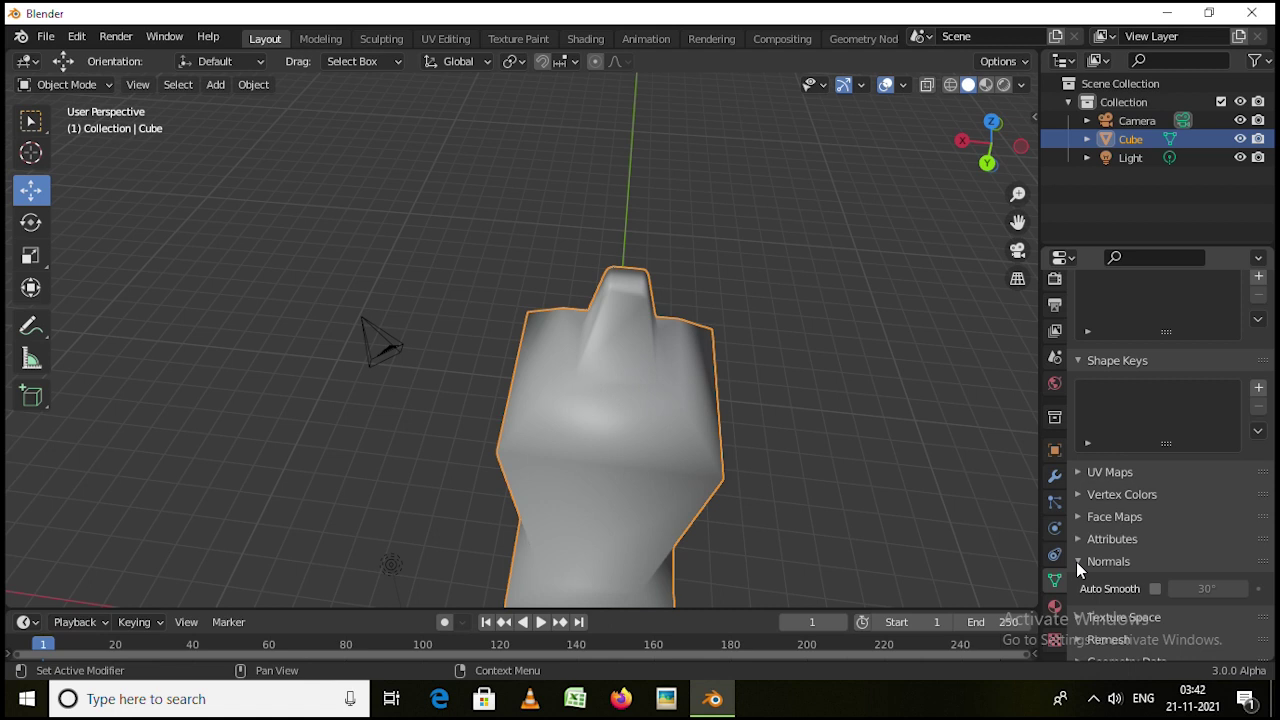
{"action": "left_click", "coordinate": [1155, 589]}
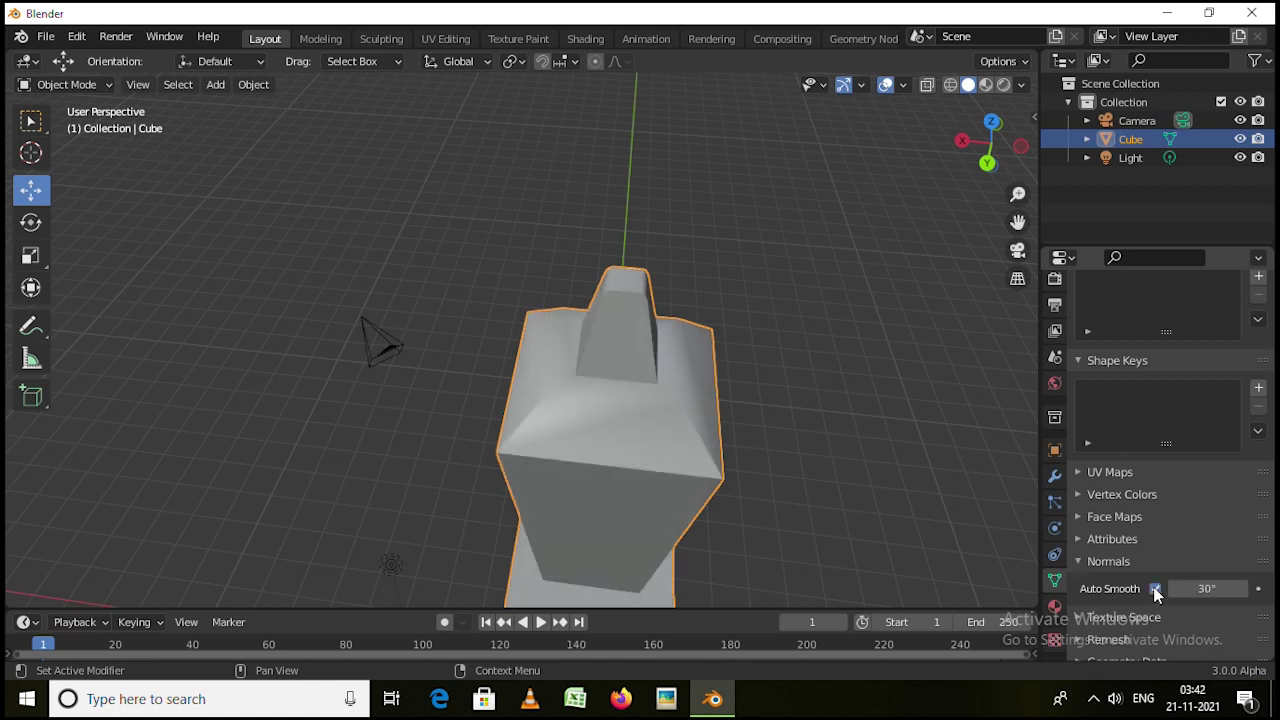
{"action": "mouse_move", "coordinate": [902, 553]}
{"action": "middle_mouse_down"}
{"action": "mouse_move", "coordinate": [755, 498]}
{"action": "mouse_move", "coordinate": [709, 402]}
{"action": "mouse_move", "coordinate": [871, 457]}
{"action": "mouse_move", "coordinate": [943, 517]}
{"action": "mouse_move", "coordinate": [1000, 540]}
{"action": "middle_mouse_up"}
{"action": "left_click_drag", "start_coordinate": [1225, 590], "coordinate": [1195, 590]}
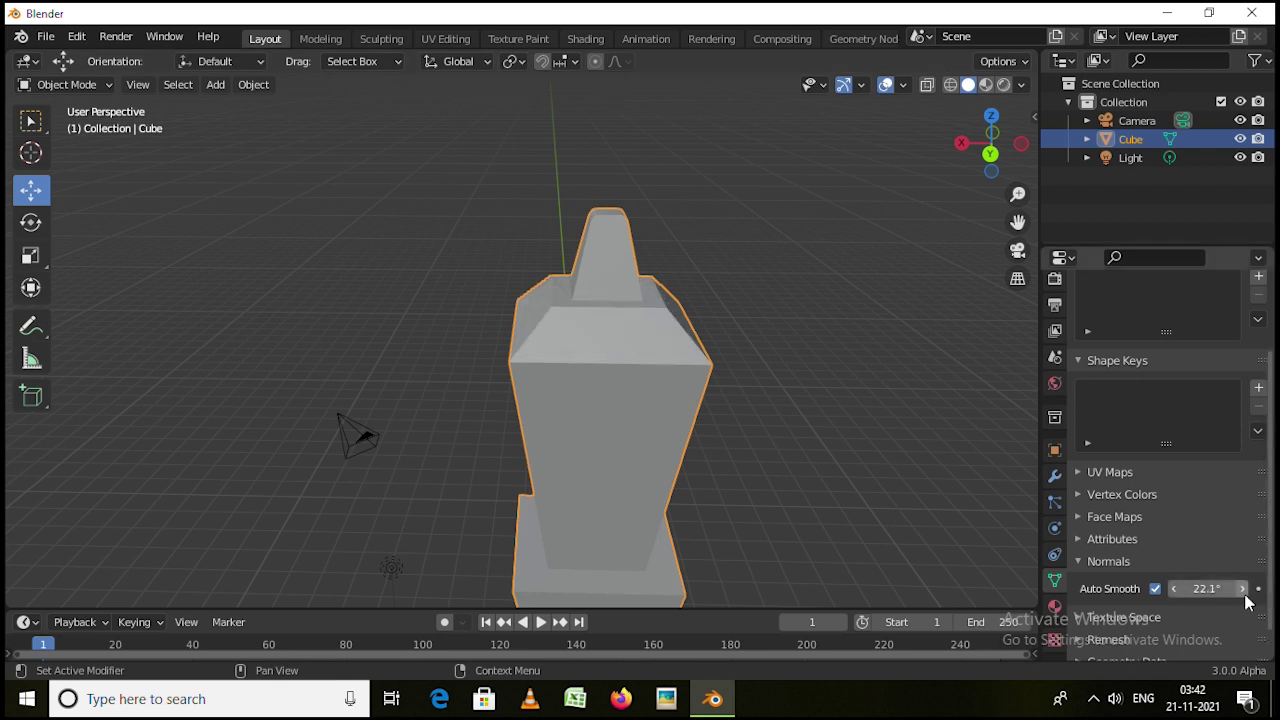
Examine the shading of the peak's beveled edges up close from several angles, then view the whole column
{"action": "key", "text": "Tab"}
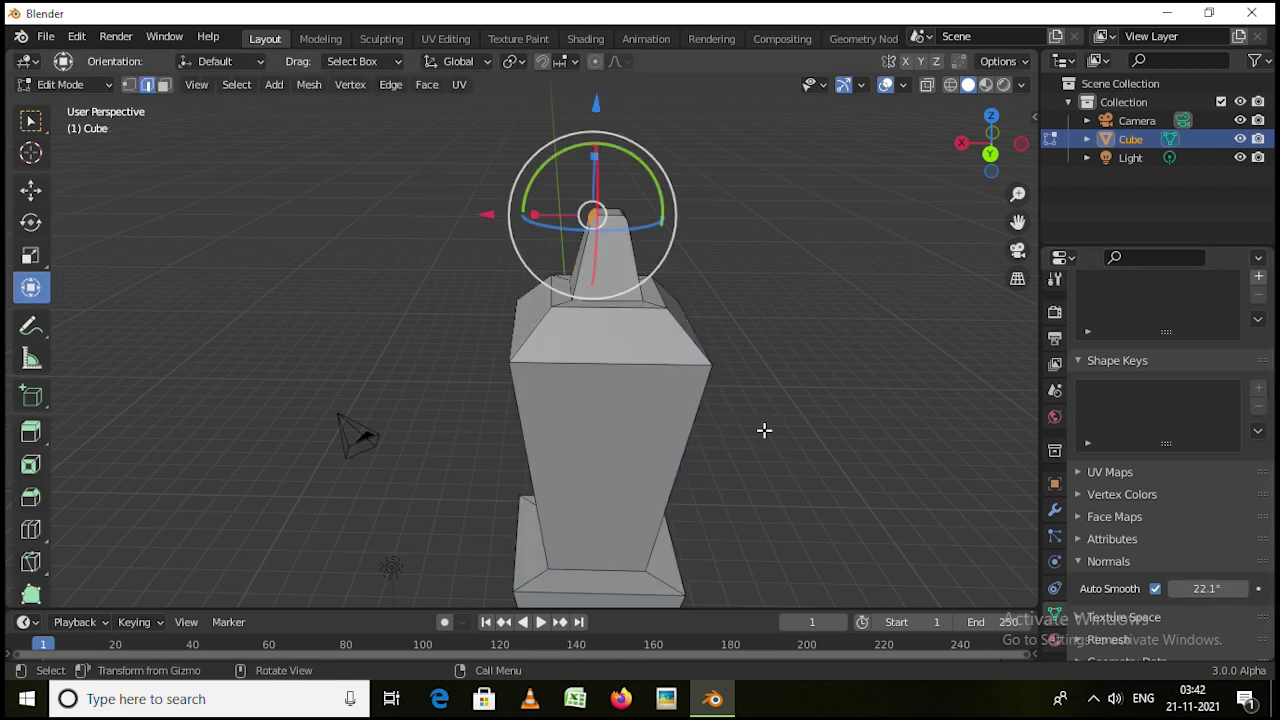
{"action": "middle_click_drag", "start_coordinate": [763, 429], "coordinate": [678, 494]}
{"action": "scroll", "coordinate": [631, 249], "scroll_direction": "up", "scroll_amount": 5}
{"action": "key", "text": "Tab"}
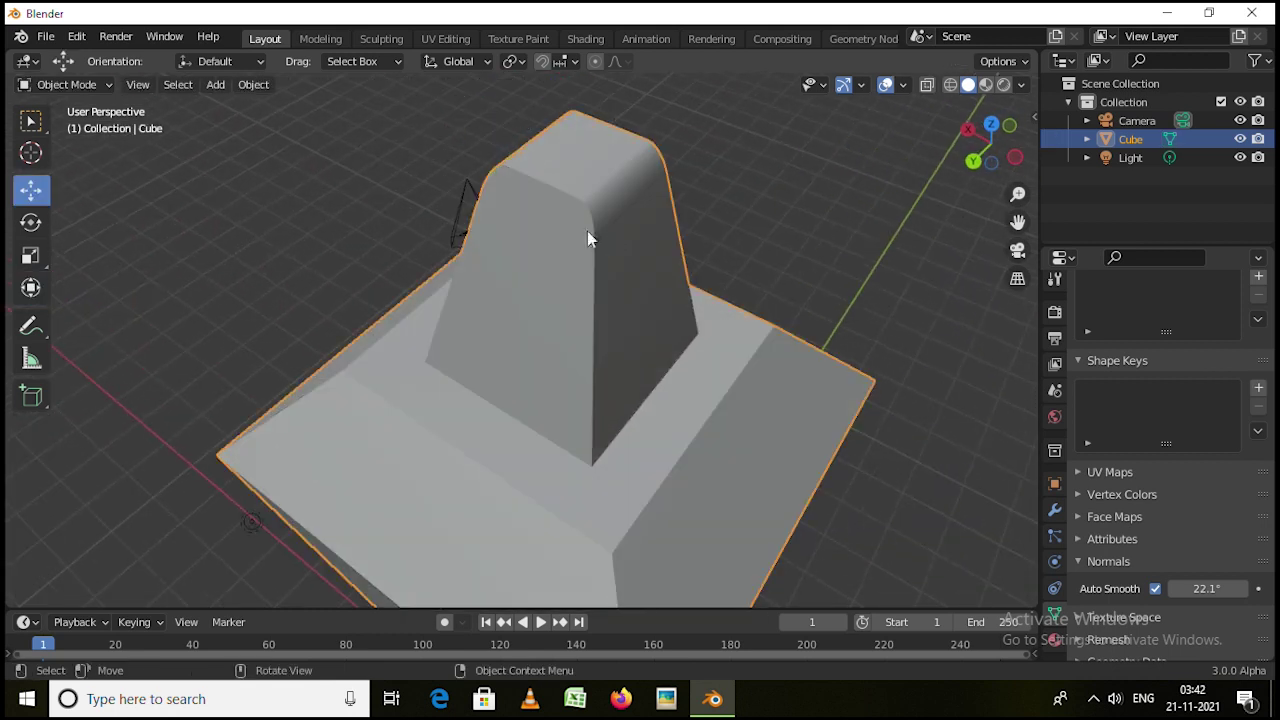
{"action": "middle_click_drag", "start_coordinate": [588, 232], "coordinate": [722, 266]}
{"action": "scroll", "coordinate": [643, 345], "scroll_direction": "up", "scroll_amount": 5}
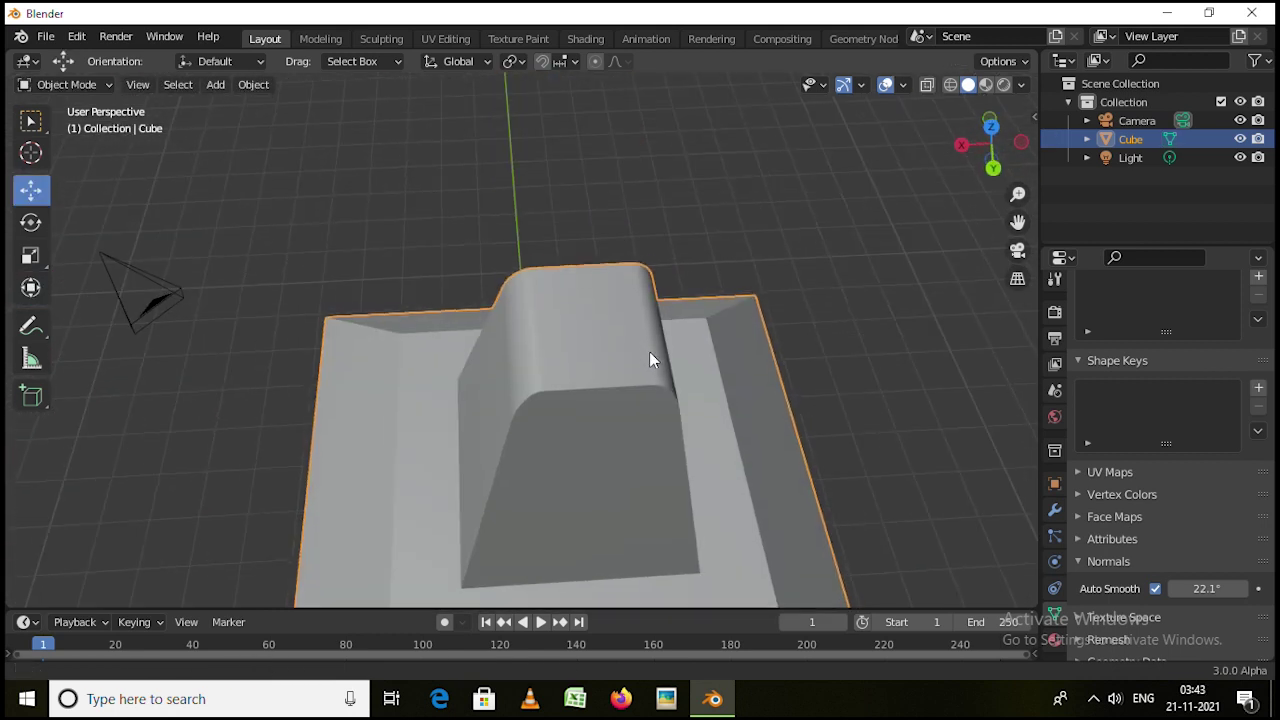
{"action": "middle_click_drag", "start_coordinate": [689, 367], "coordinate": [600, 420]}
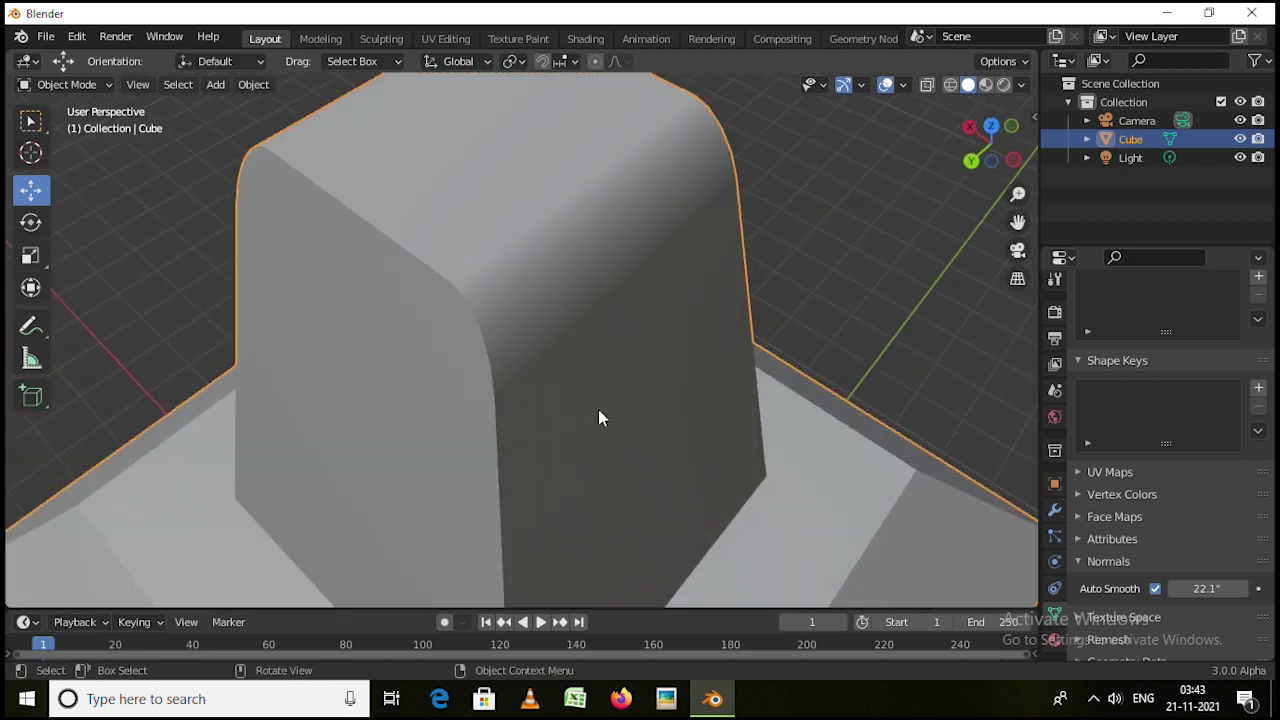
{"action": "middle_click_drag", "start_coordinate": [549, 306], "coordinate": [688, 338]}
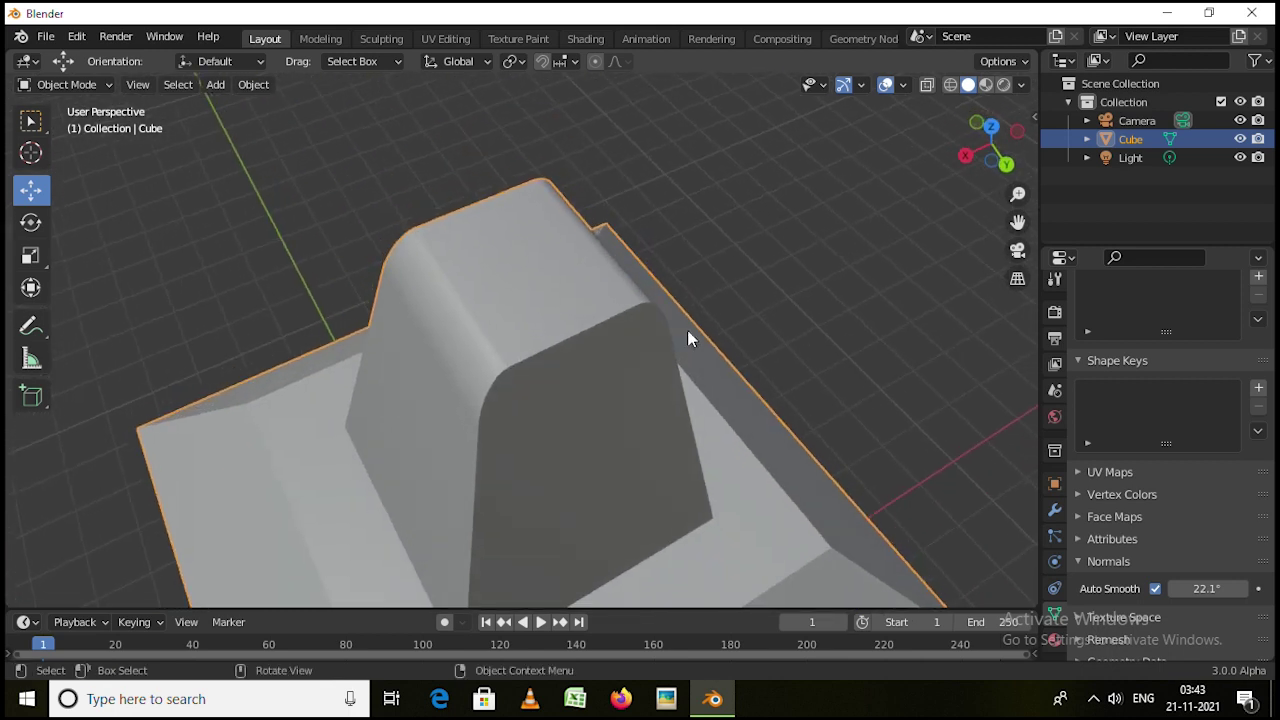
{"action": "scroll", "coordinate": [446, 316], "scroll_direction": "up", "scroll_amount": 3}
{"action": "scroll", "coordinate": [449, 318], "scroll_direction": "down", "scroll_amount": 6}
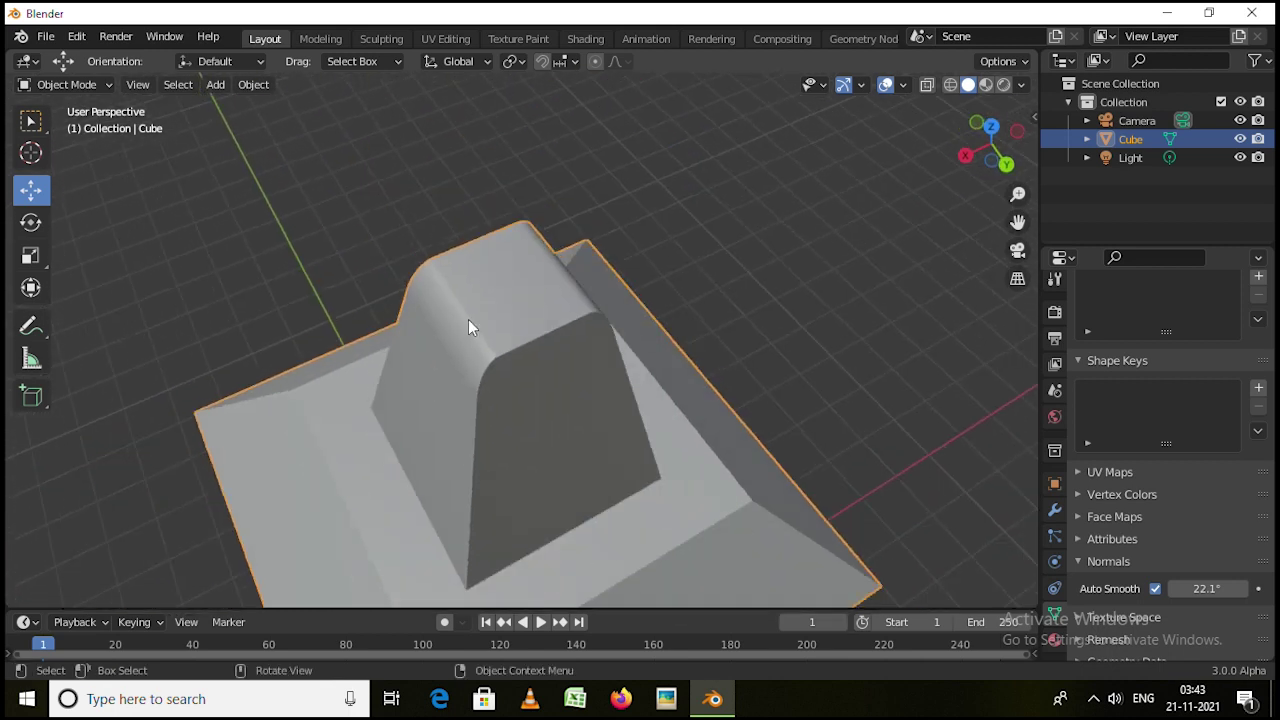
{"action": "middle_click_drag", "start_coordinate": [673, 405], "coordinate": [560, 302]}
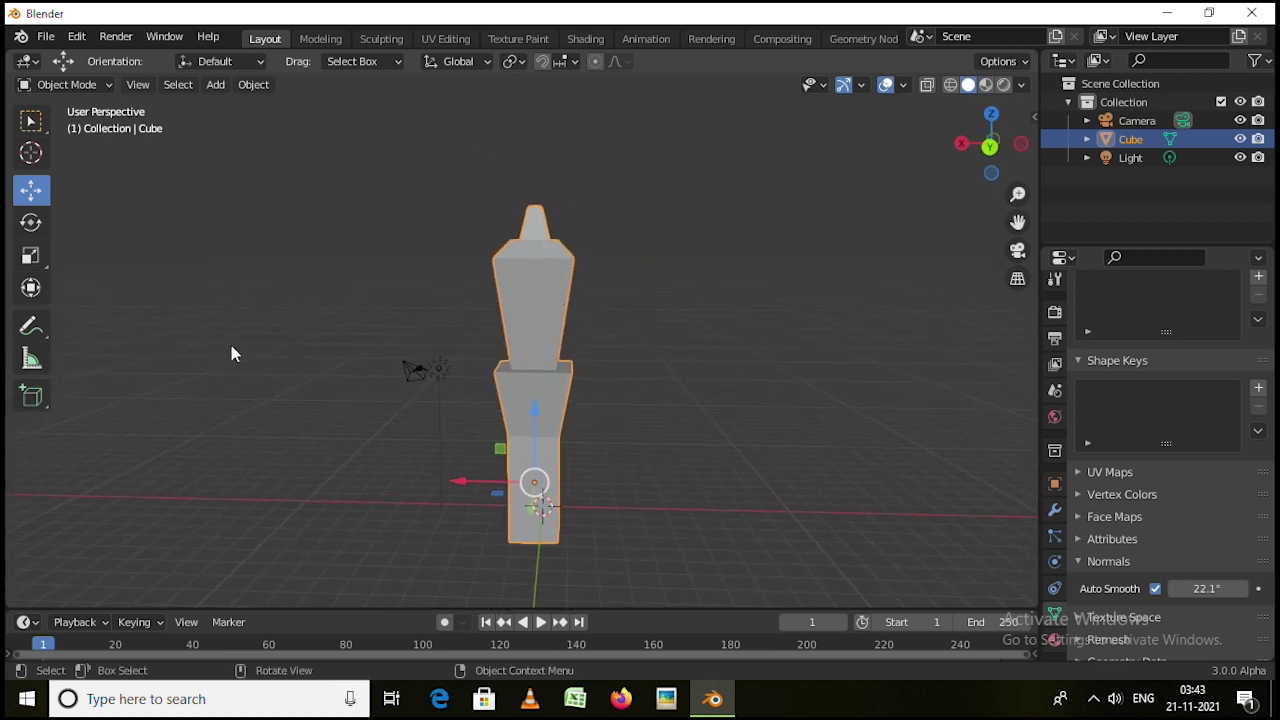
Enter Edit Mode and examine the tapered upper section of the column and one of its long vertical edges from several sides
{"action": "key", "text": "Tab"}
{"action": "scroll", "coordinate": [20, 478], "scroll_direction": "down", "scroll_amount": 2}
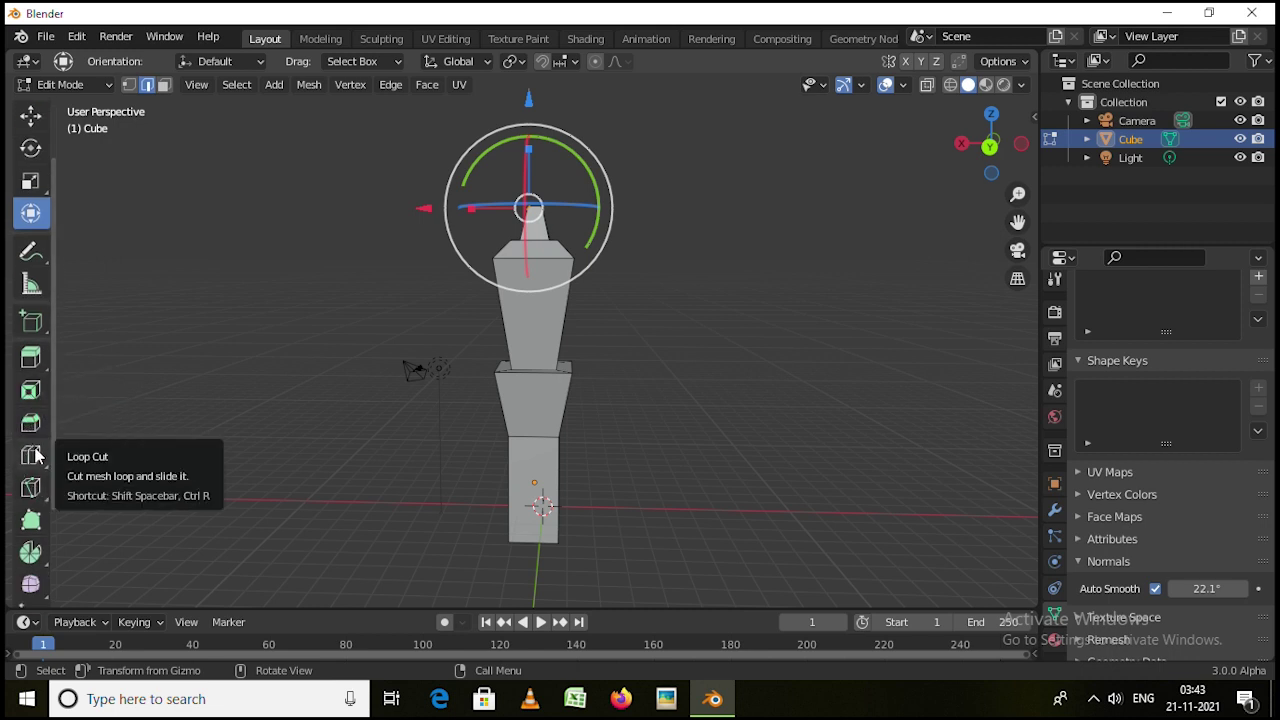
{"action": "scroll", "coordinate": [529, 312], "scroll_direction": "up", "scroll_amount": 5}
{"action": "left_click", "coordinate": [467, 303]}
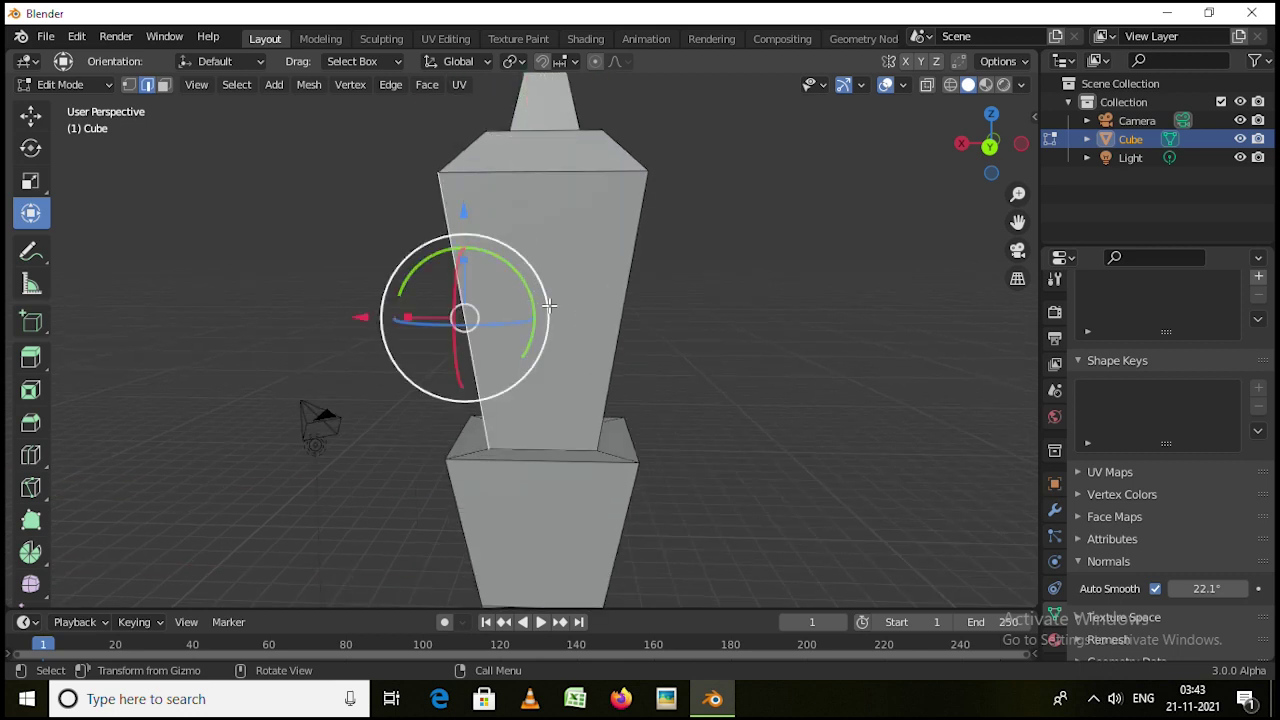
{"action": "scroll", "coordinate": [500, 308], "scroll_direction": "down", "scroll_amount": 2}
{"action": "middle_click_drag", "start_coordinate": [530, 310], "coordinate": [697, 374]}
{"action": "key", "text": "Tab"}
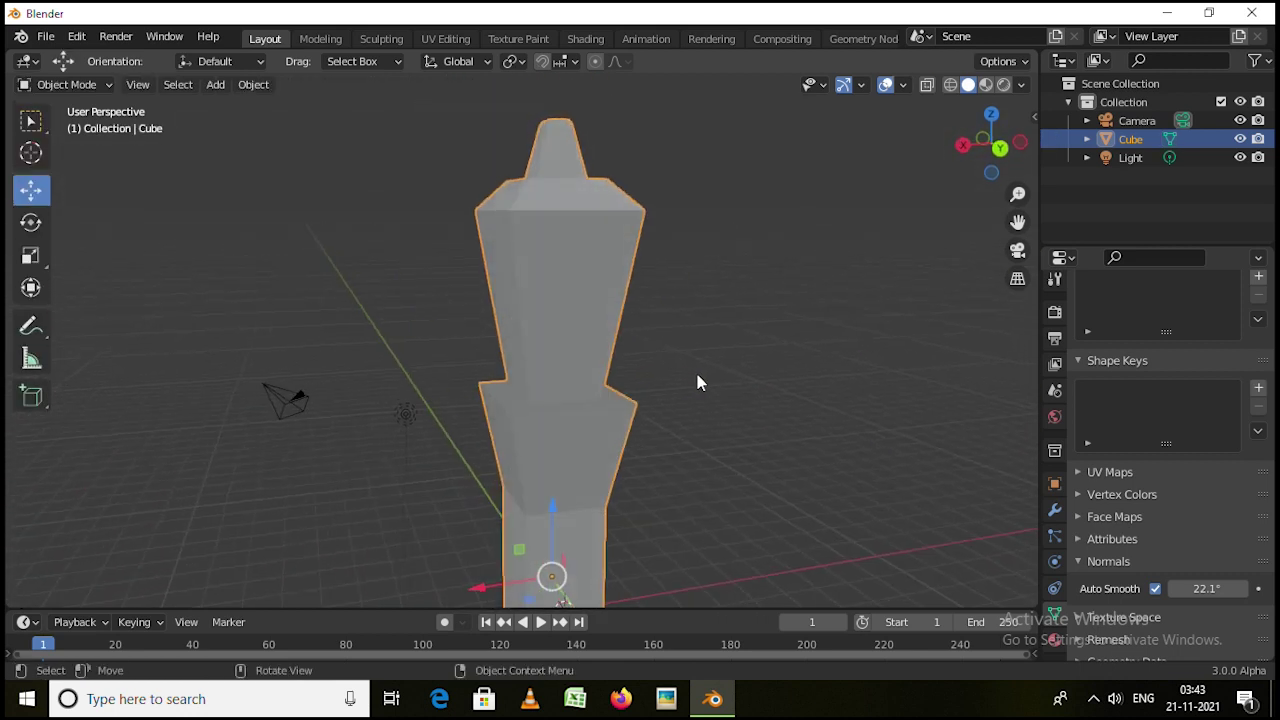
{"action": "scroll", "coordinate": [578, 327], "scroll_direction": "up", "scroll_amount": 4}
{"action": "scroll", "coordinate": [560, 322], "scroll_direction": "down", "scroll_amount": 2}
{"action": "key", "text": "Tab"}
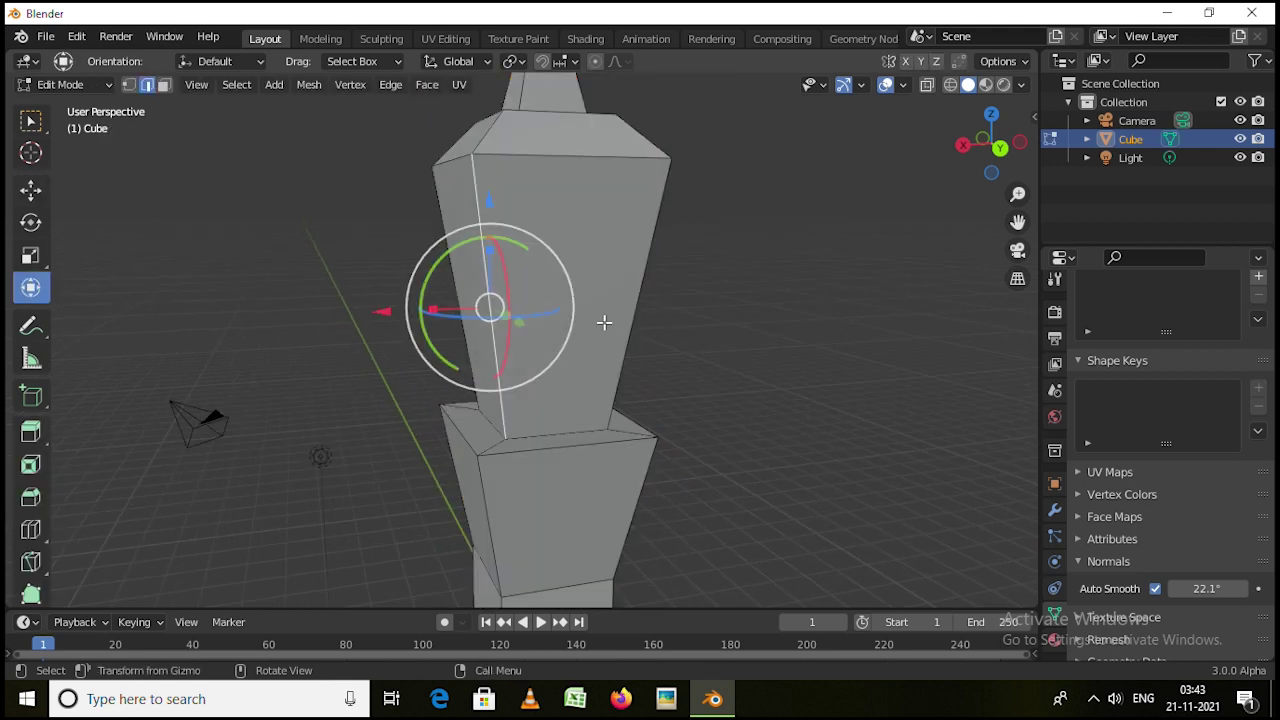
{"action": "middle_click_drag", "start_coordinate": [600, 320], "coordinate": [620, 306]}
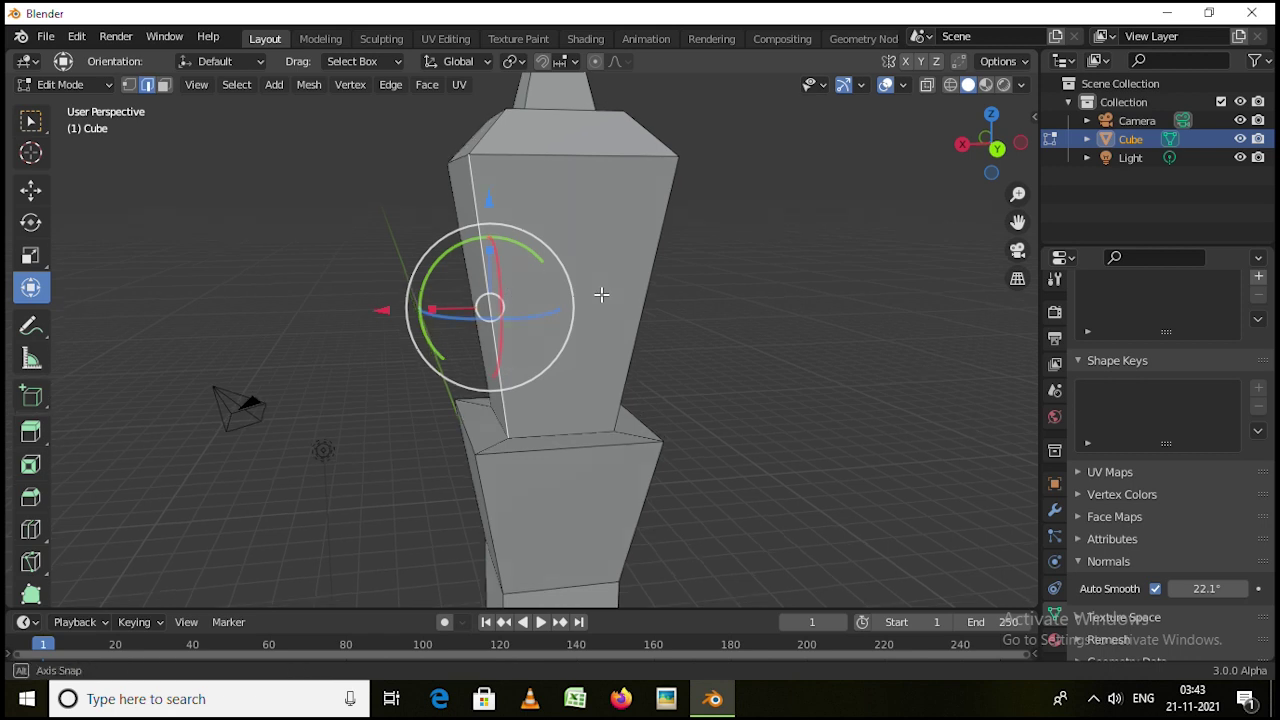
{"action": "middle_click_drag", "start_coordinate": [600, 291], "coordinate": [656, 320]}
{"action": "scroll", "coordinate": [616, 326], "scroll_direction": "down", "scroll_amount": 3}
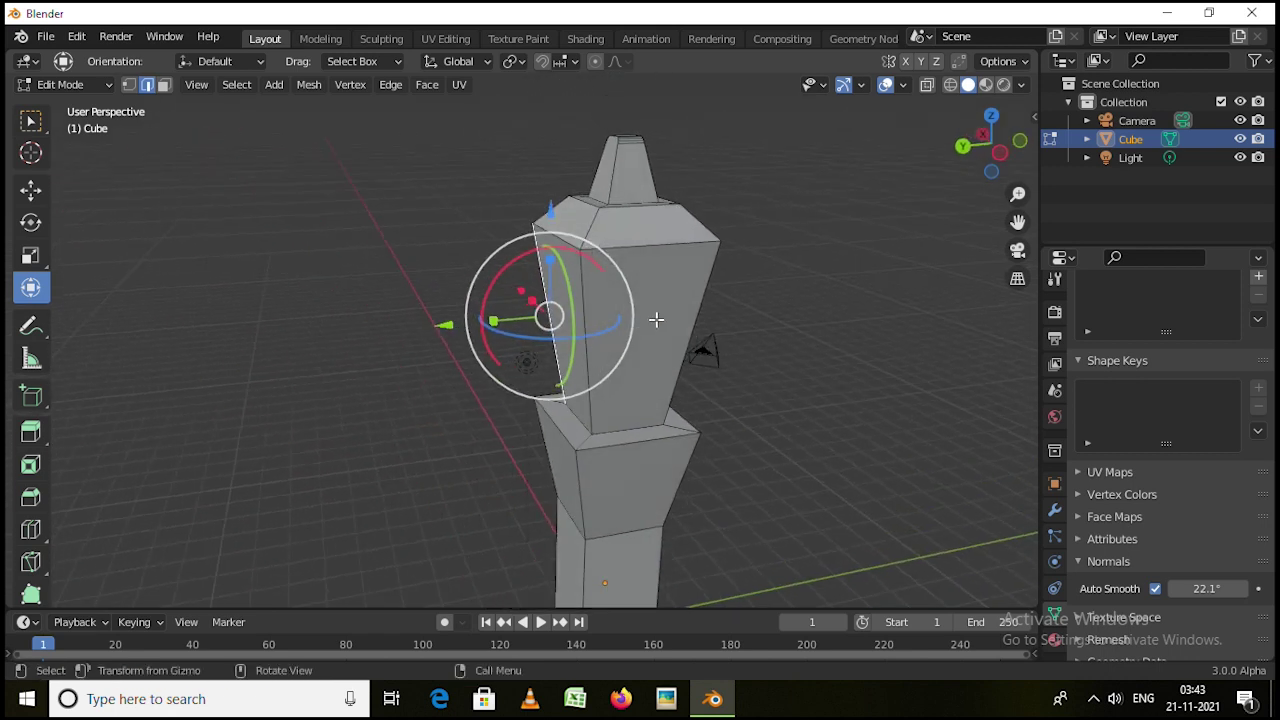
Select the upper edge of the tapered section, then clear the whole selection in Edit Mode
{"action": "left_click", "coordinate": [649, 248]}
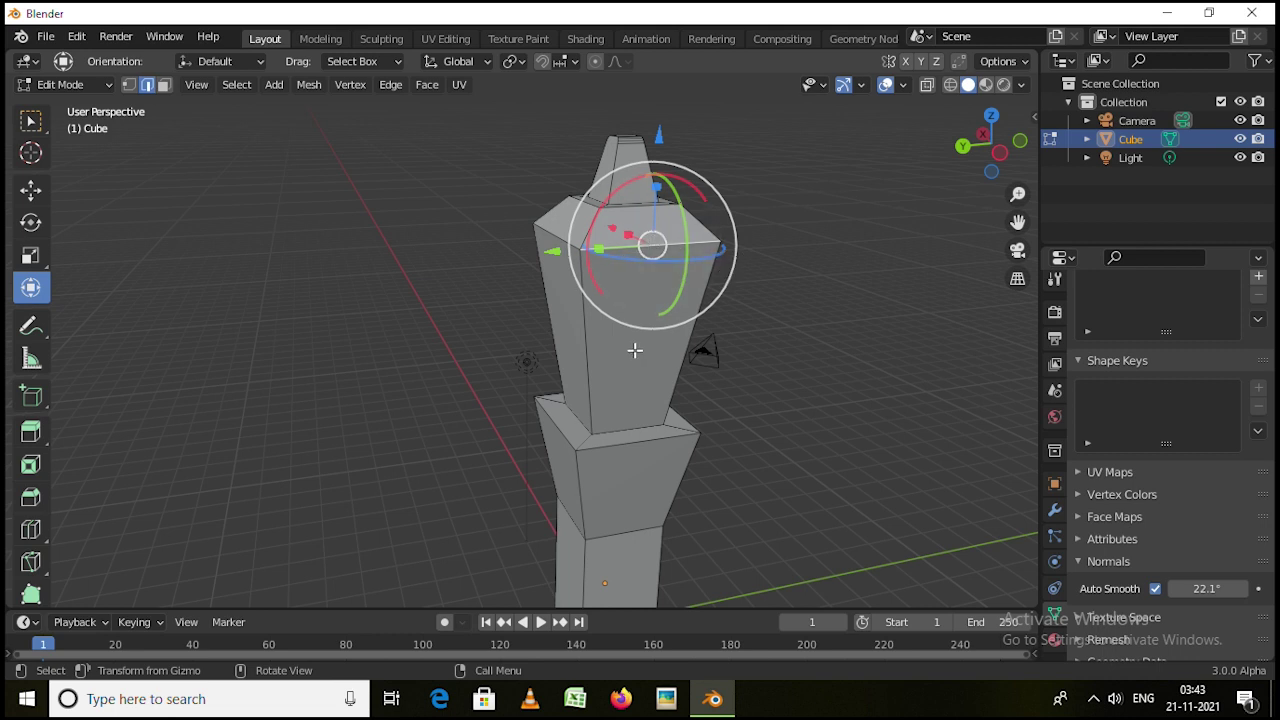
{"action": "scroll", "coordinate": [634, 350], "scroll_direction": "up", "scroll_amount": 3}
{"action": "key", "text": "alt+a"}
{"action": "key", "text": "b"}
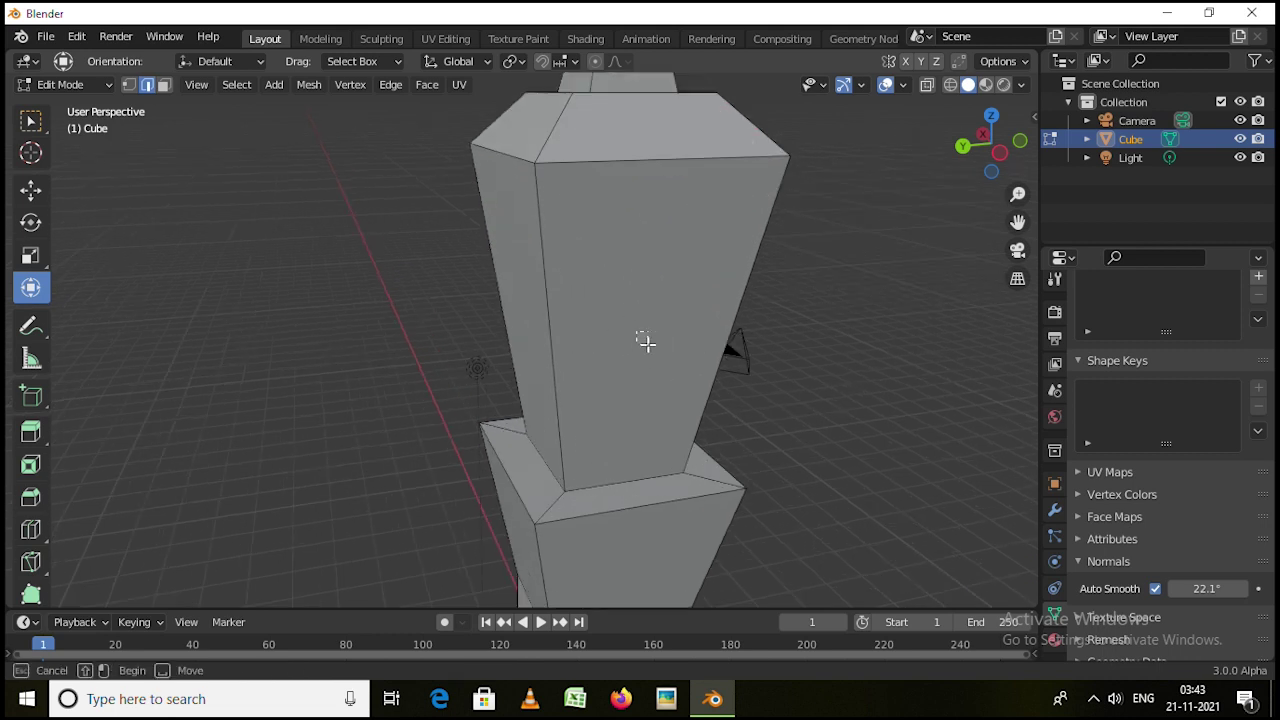
{"action": "left_click_drag", "start_coordinate": [648, 344], "coordinate": [625, 343]}
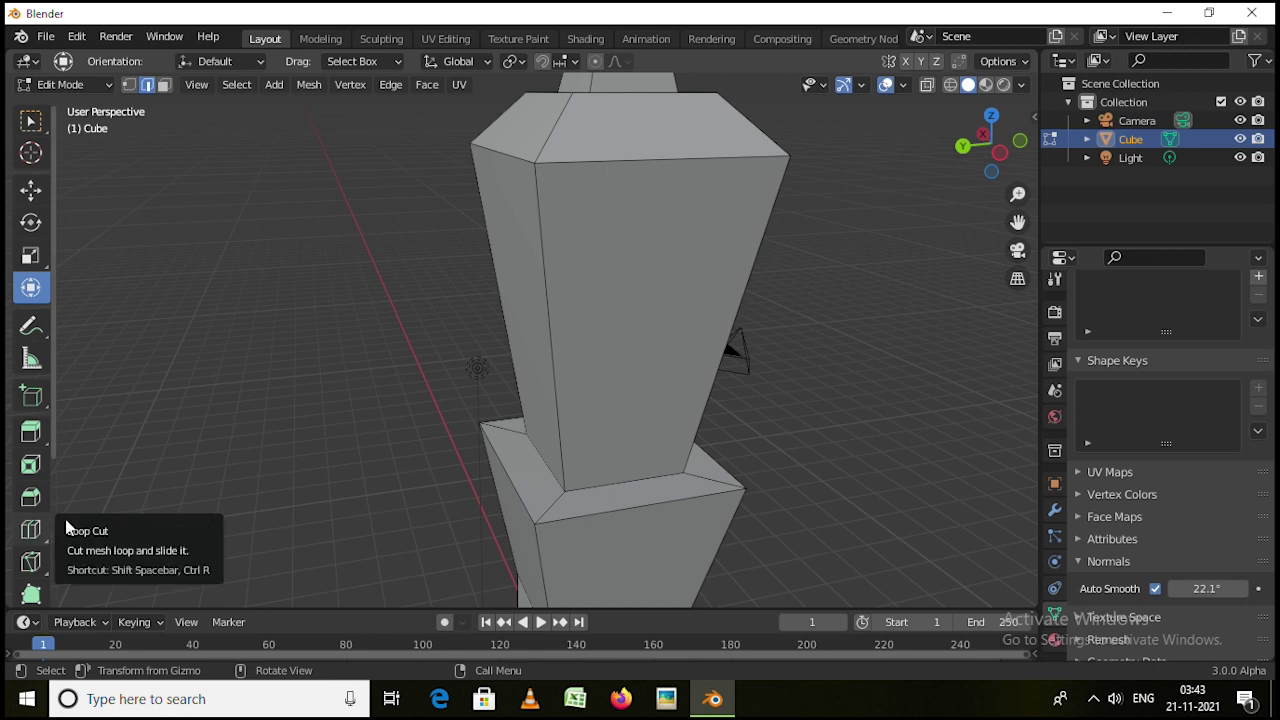
Add two horizontal loop cuts around the tapered upper section of the column and slide them slightly upward
{"action": "middle_click_drag", "start_coordinate": [669, 323], "coordinate": [631, 310]}
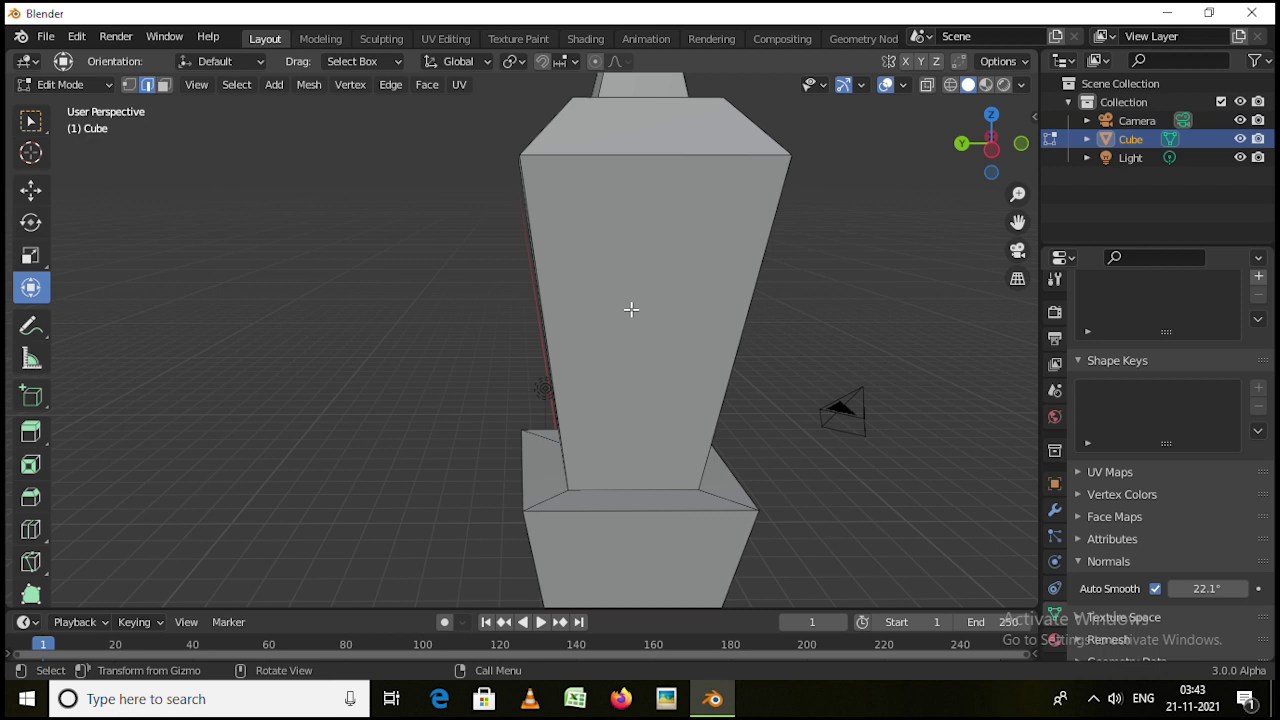
{"action": "key", "text": "ctrl"}
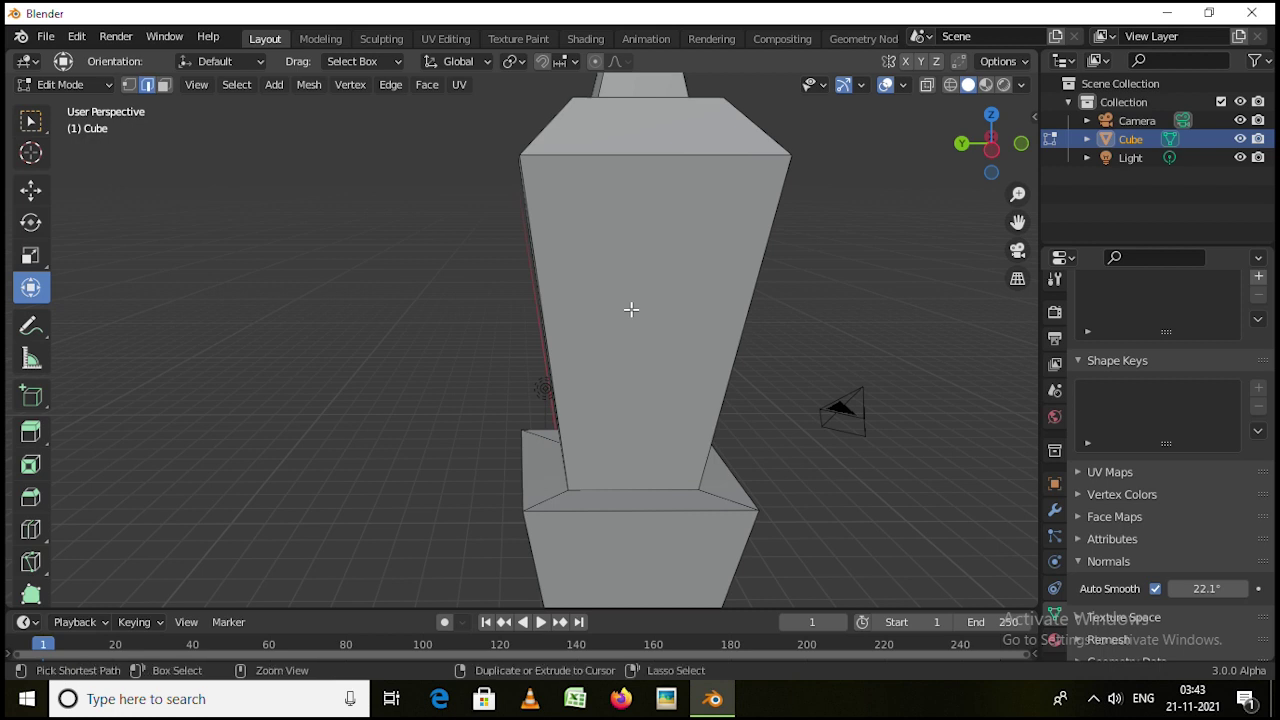
{"action": "key", "text": "ctrl+r"}
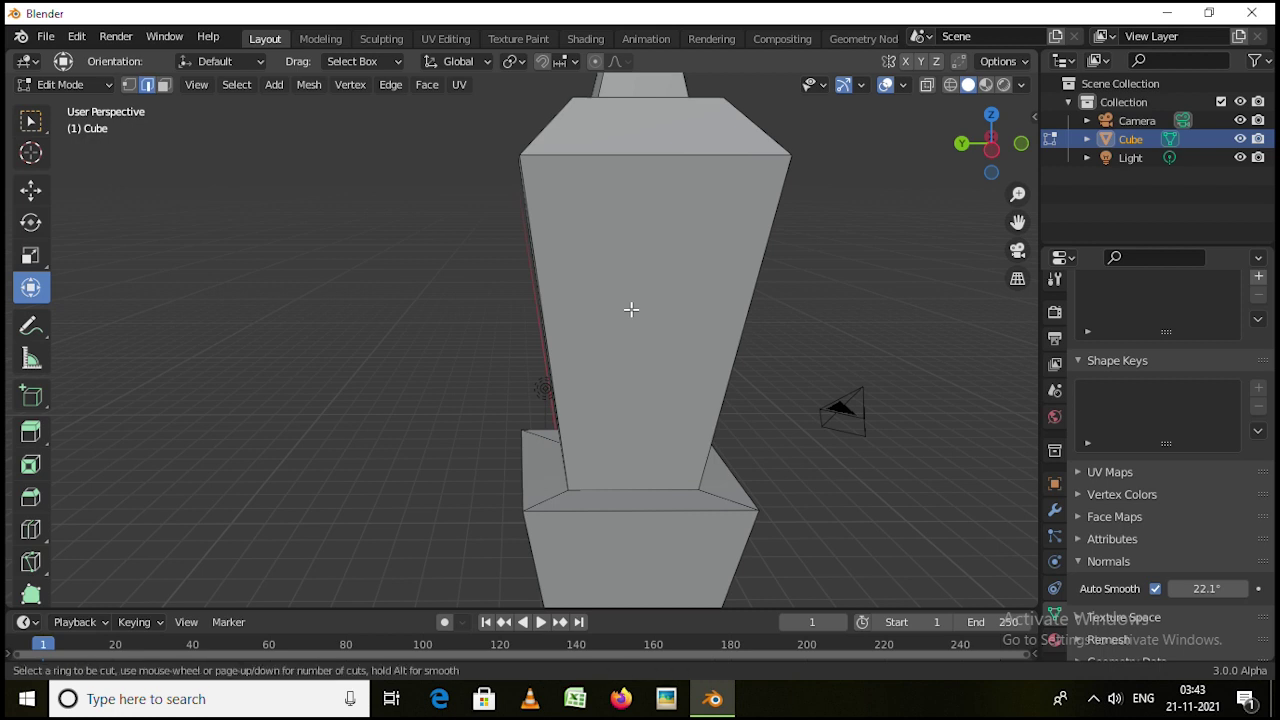
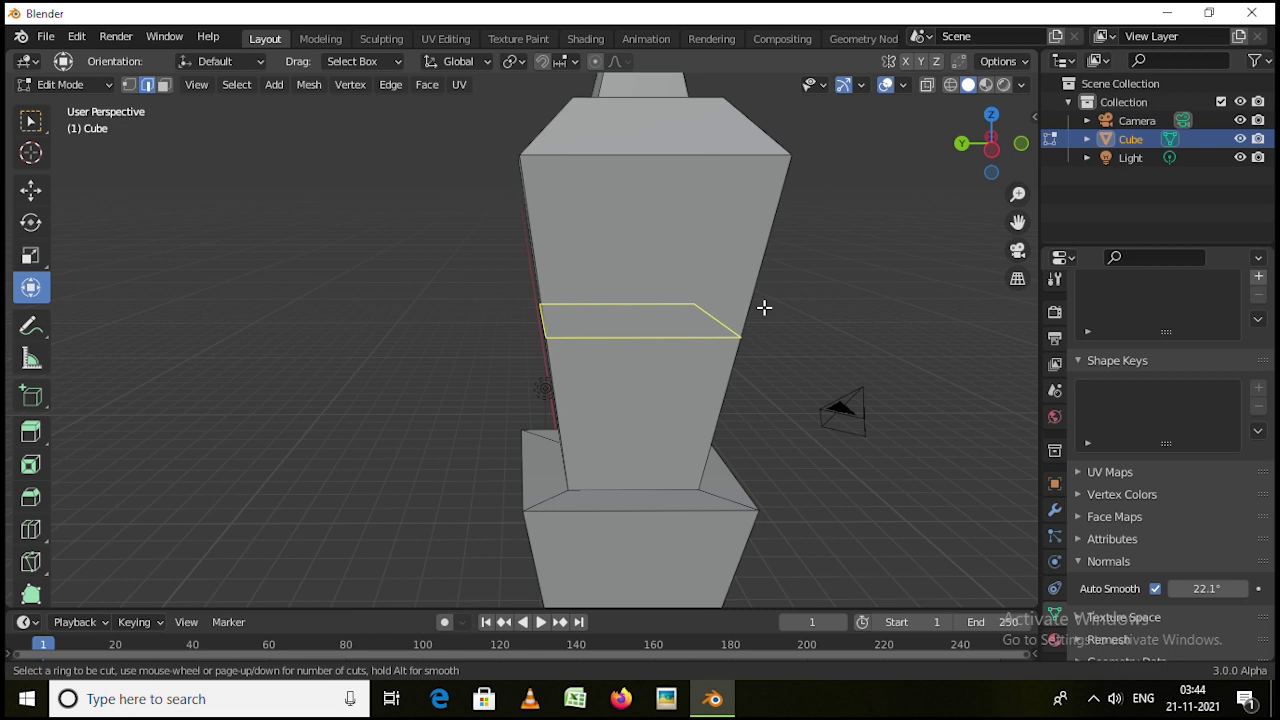
{"action": "scroll", "coordinate": [764, 308], "scroll_direction": "up", "scroll_amount": 9}
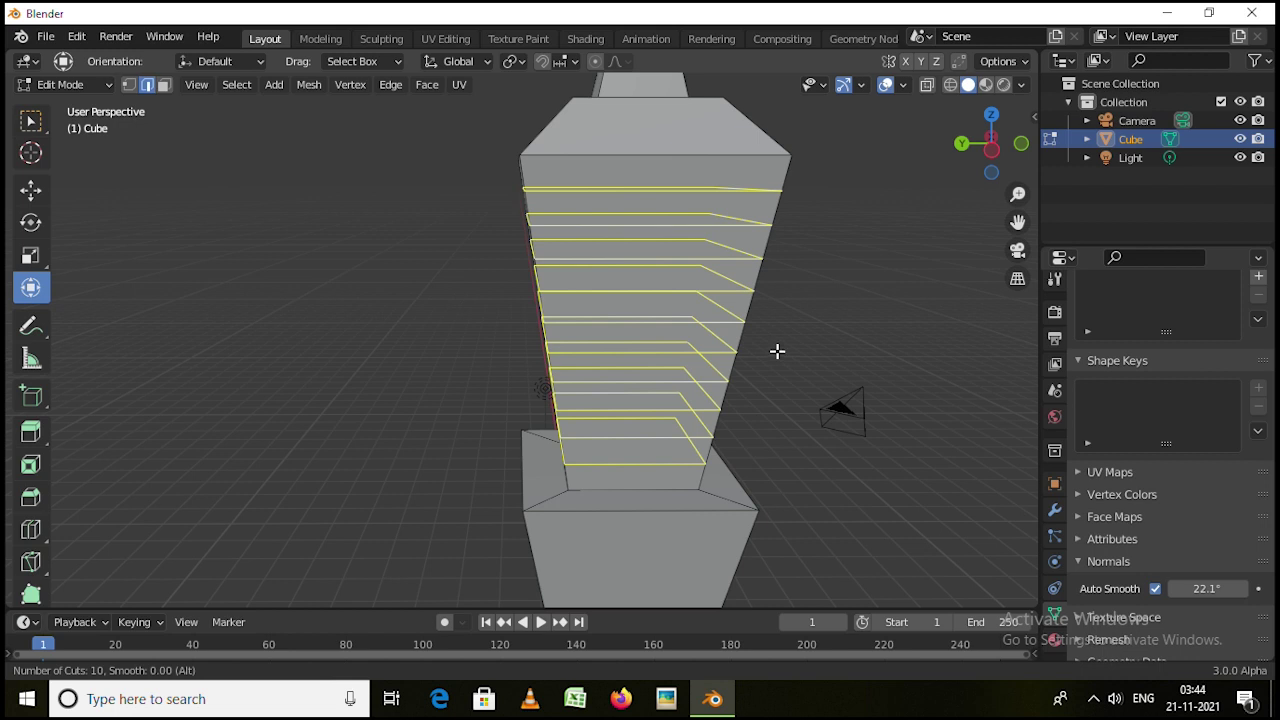
{"action": "scroll", "coordinate": [777, 351], "scroll_direction": "down", "scroll_amount": 8}
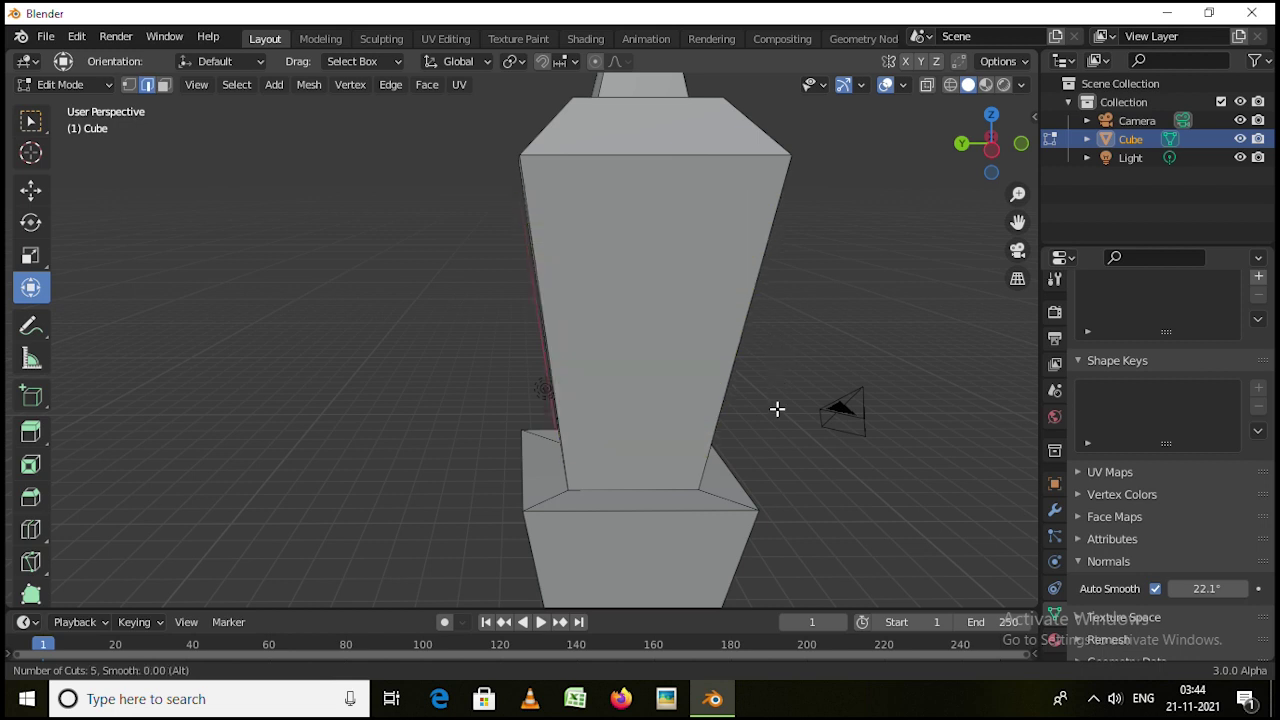
{"action": "scroll", "coordinate": [739, 338], "scroll_direction": "up", "scroll_amount": 6}
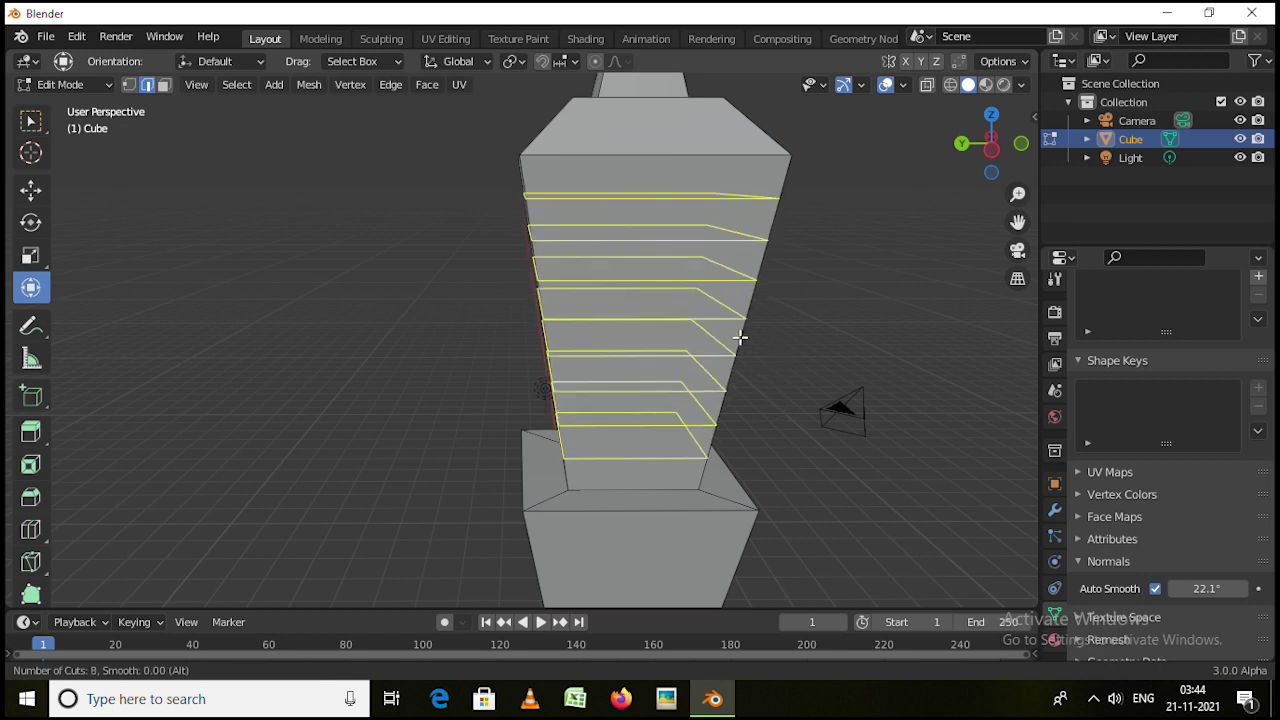
{"action": "scroll", "coordinate": [739, 338], "scroll_direction": "down", "scroll_amount": 6}
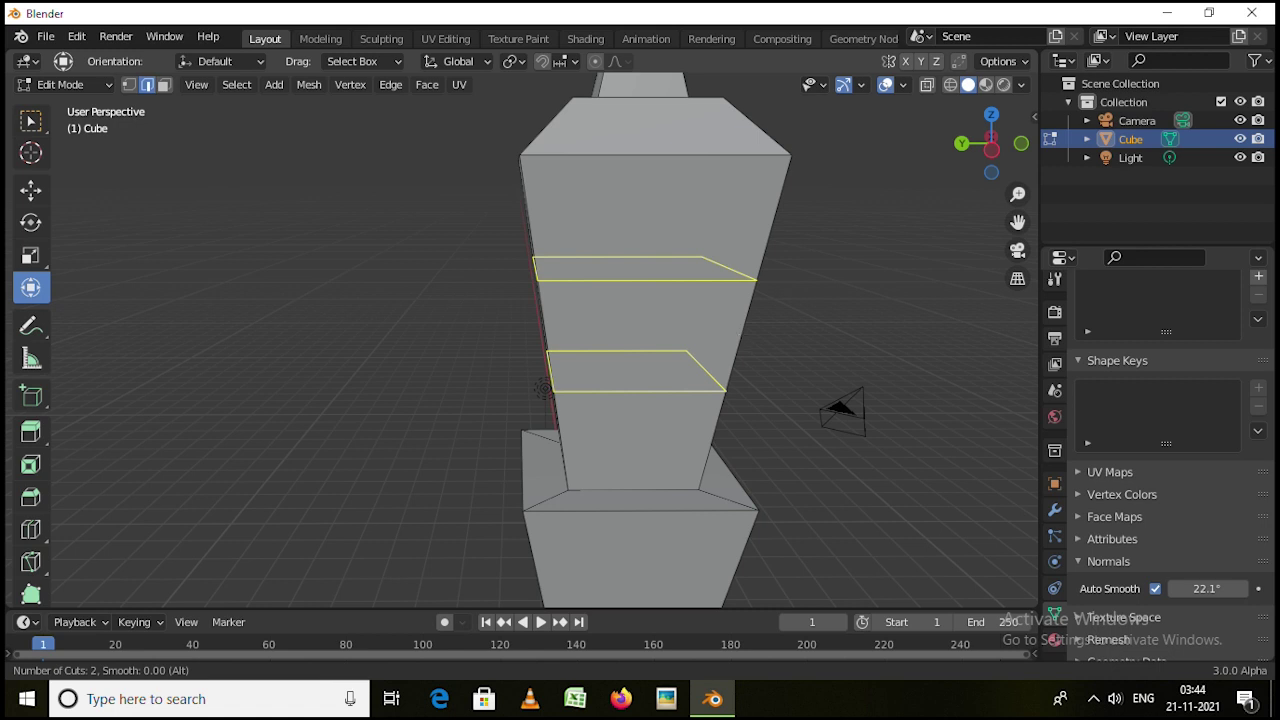
{"action": "left_click", "coordinate": [740, 338]}
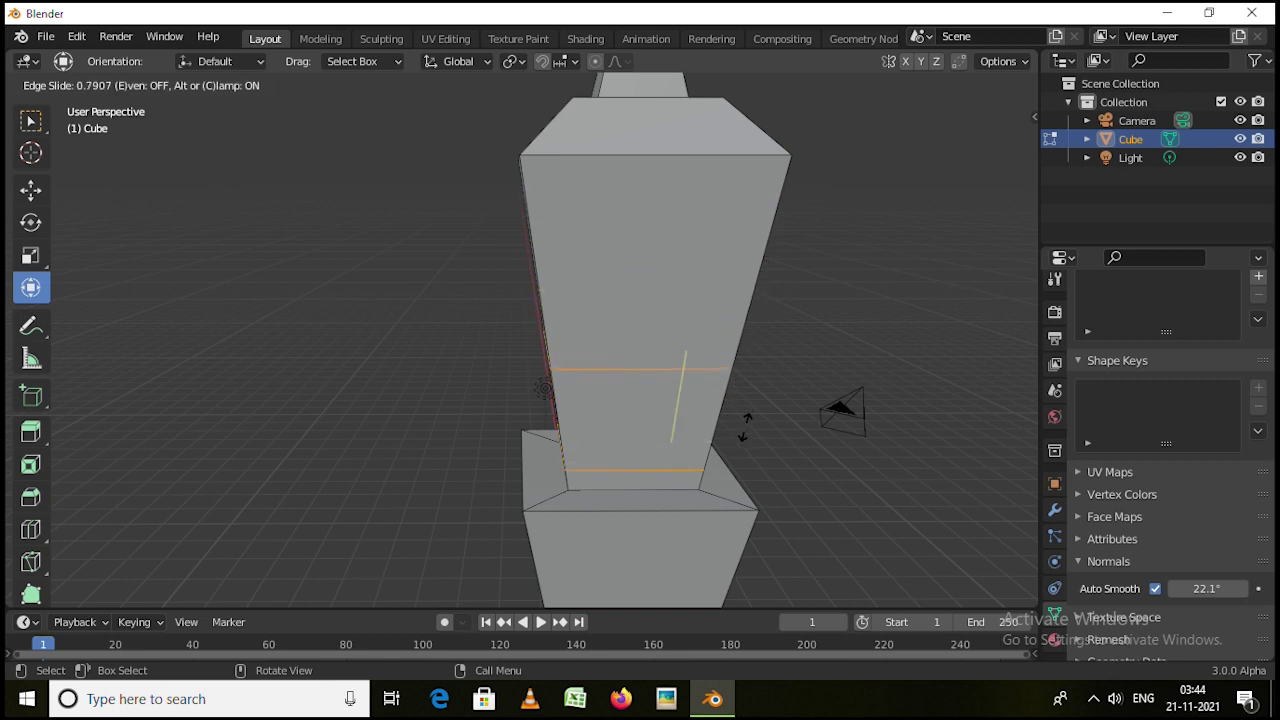
{"action": "left_click", "coordinate": [788, 328]}
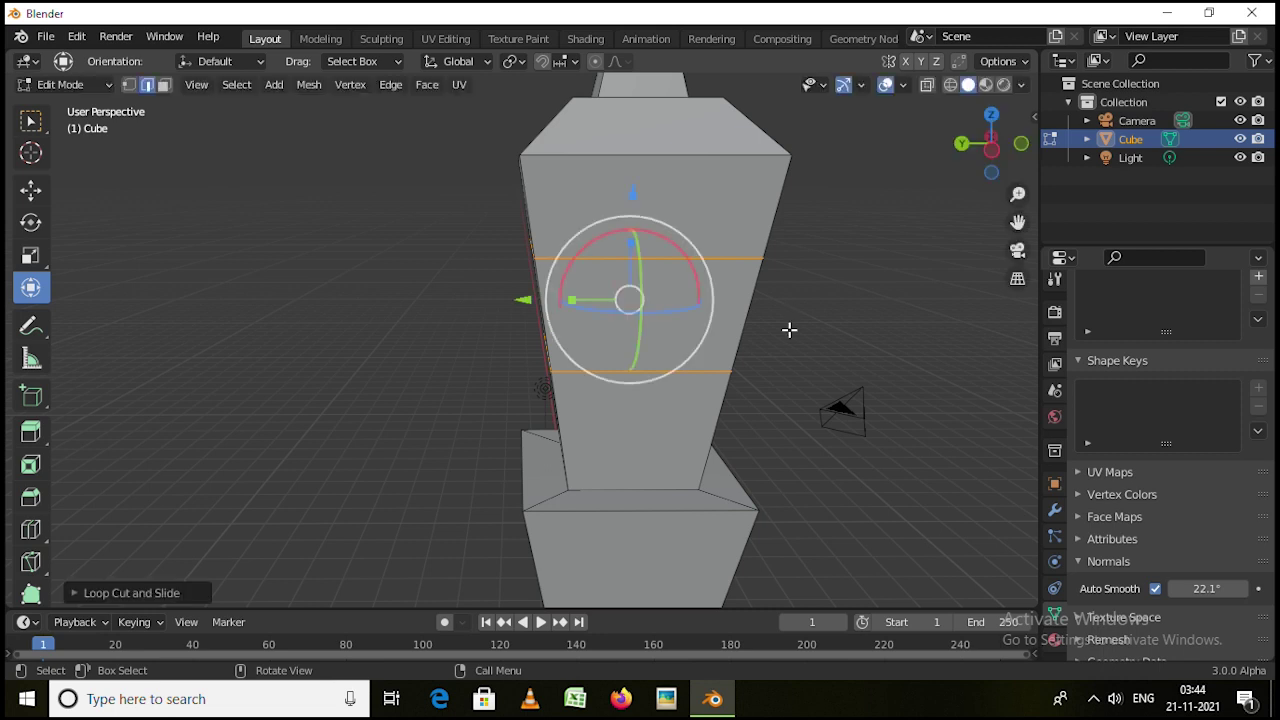
{"action": "scroll", "coordinate": [789, 330], "scroll_direction": "down", "scroll_amount": 3}
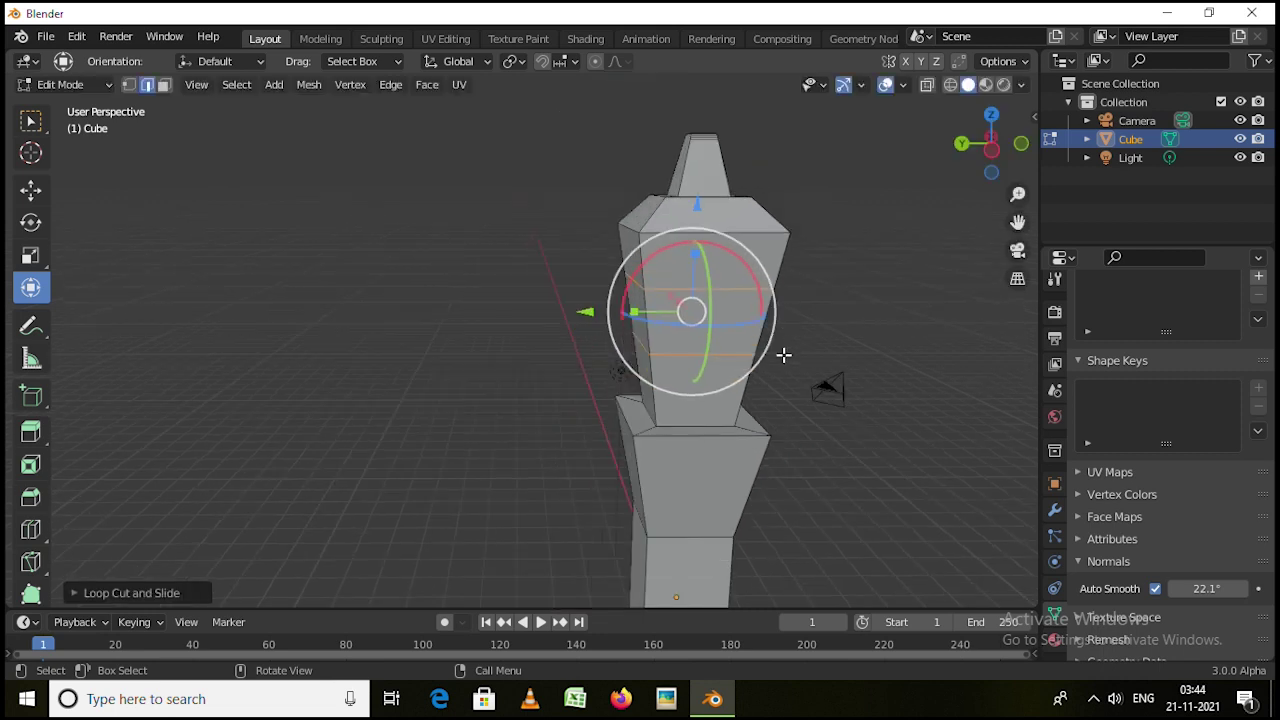
{"action": "middle_click_drag", "start_coordinate": [784, 355], "coordinate": [742, 222]}
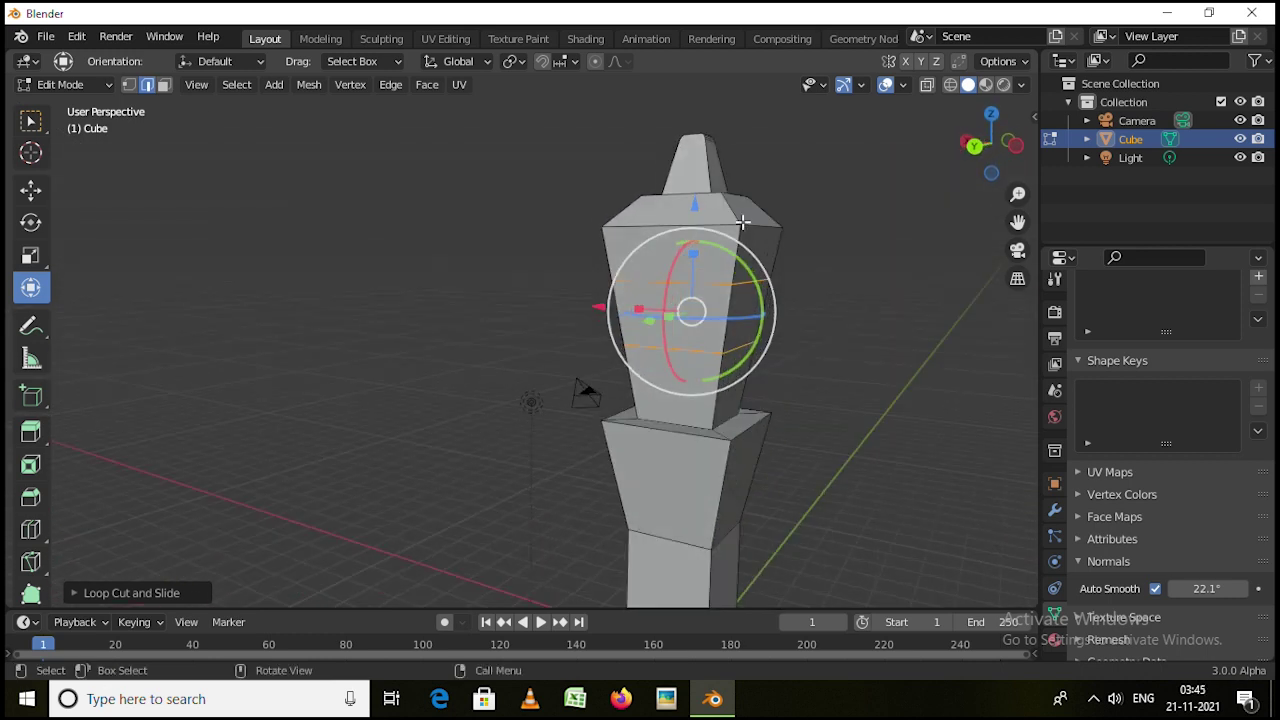
Move the two new edge loops up about 0.96 m along the Z axis, close beneath the column's upper overhang
{"action": "key", "text": "g"}
{"action": "key", "text": "z"}
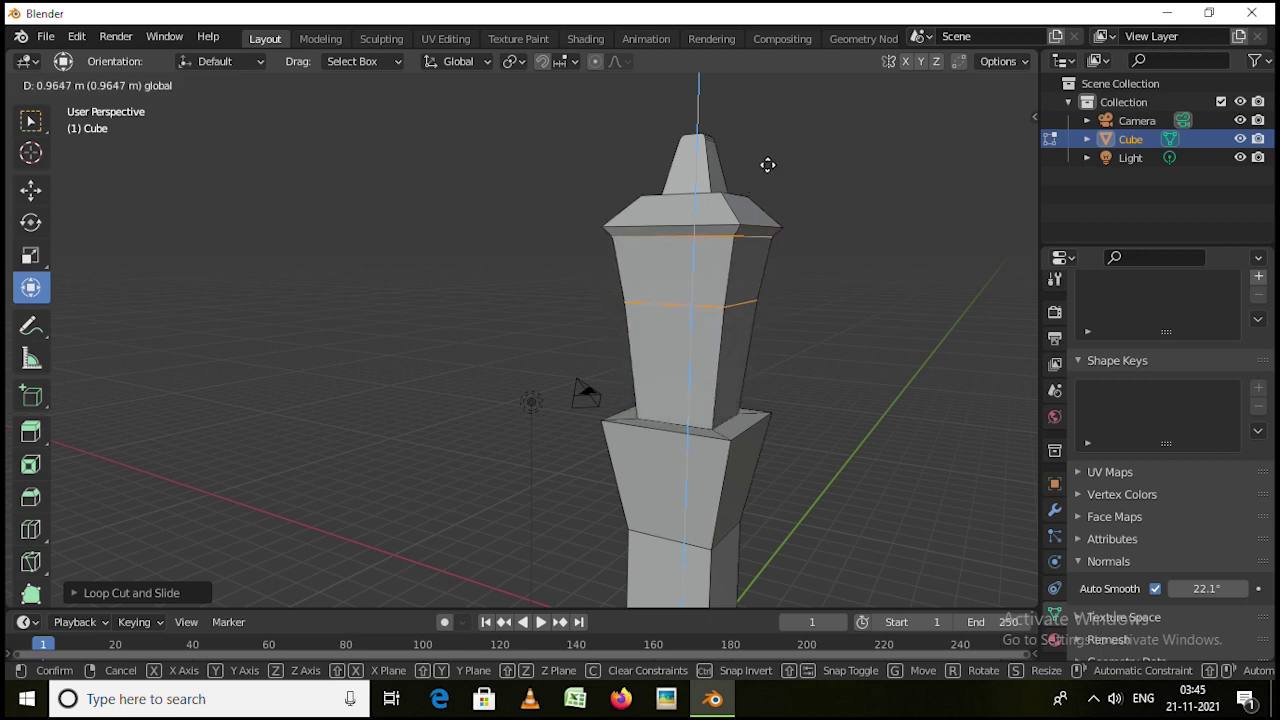
{"action": "left_click", "coordinate": [767, 165]}
{"action": "middle_click_drag", "start_coordinate": [868, 276], "coordinate": [703, 282]}
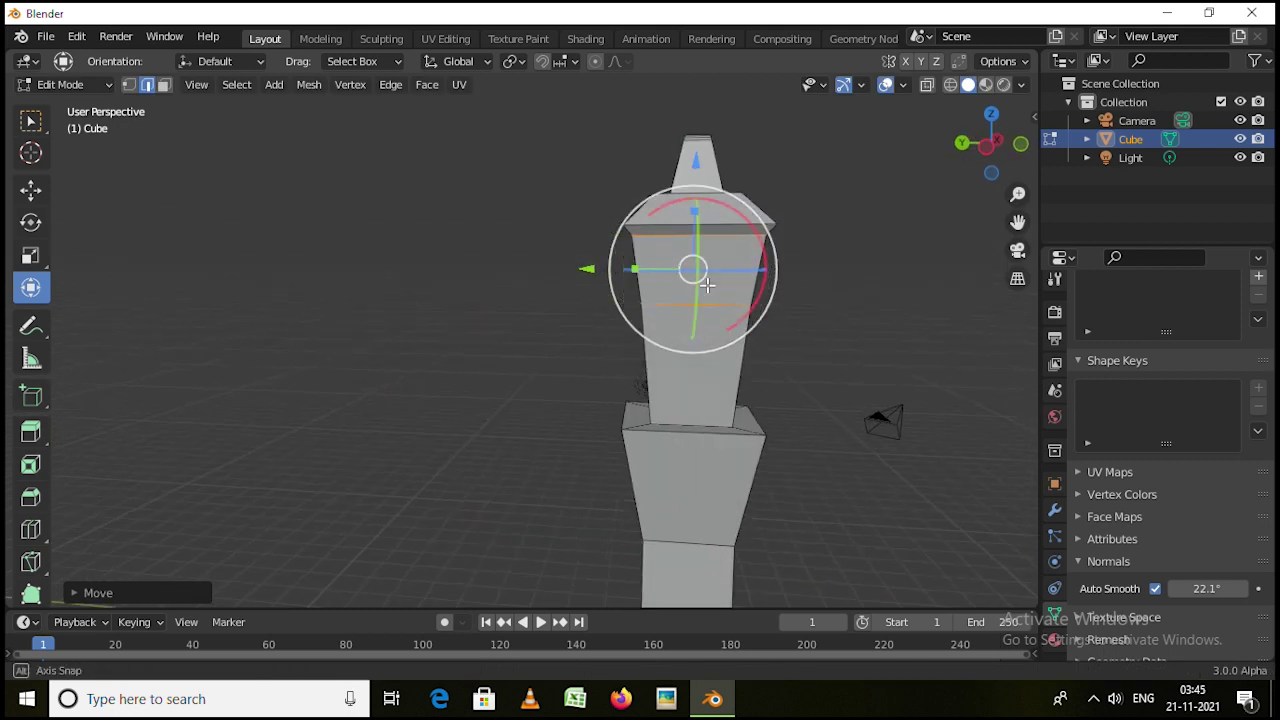
Check the shape of the tapered upper section up close in Object Mode and return to Edit Mode
{"action": "scroll", "coordinate": [697, 302], "scroll_direction": "up", "scroll_amount": 2}
{"action": "scroll", "coordinate": [697, 302], "scroll_direction": "up", "scroll_amount": 2}
{"action": "key", "text": "Tab"}
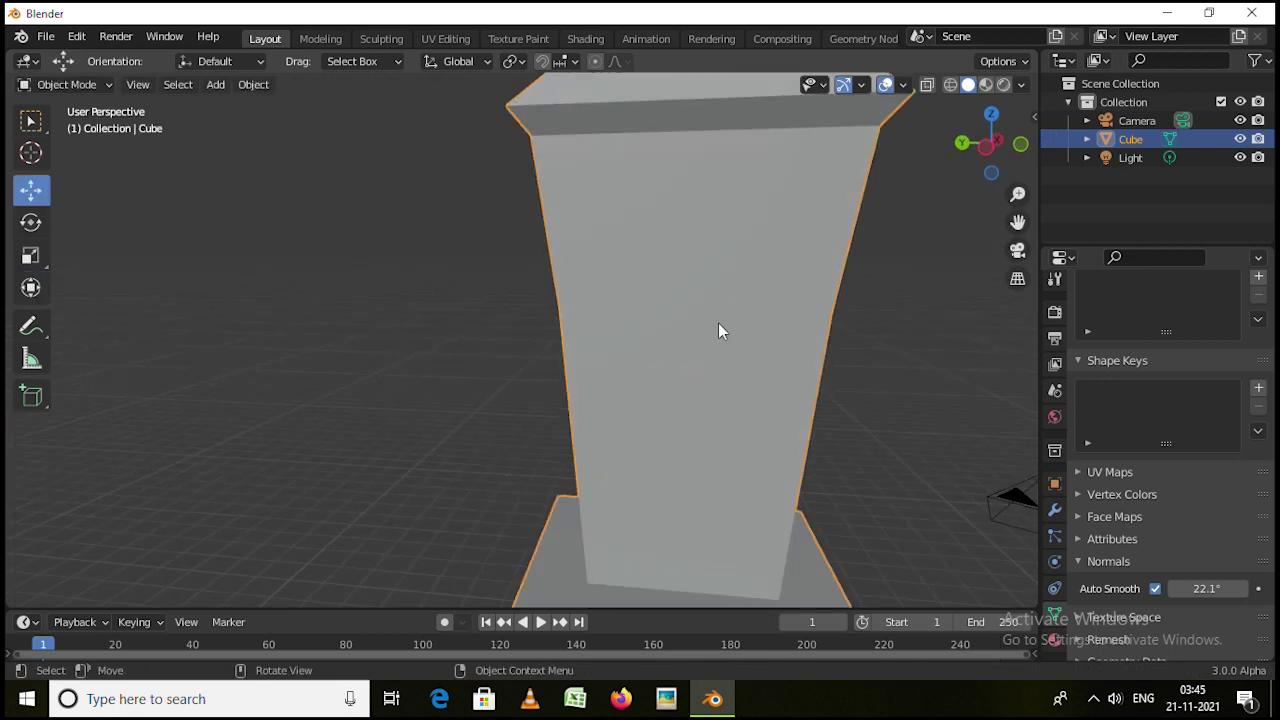
{"action": "scroll", "coordinate": [718, 323], "scroll_direction": "down", "scroll_amount": 1}
{"action": "scroll", "coordinate": [718, 323], "scroll_direction": "down", "scroll_amount": 1}
{"action": "key", "text": "Tab"}
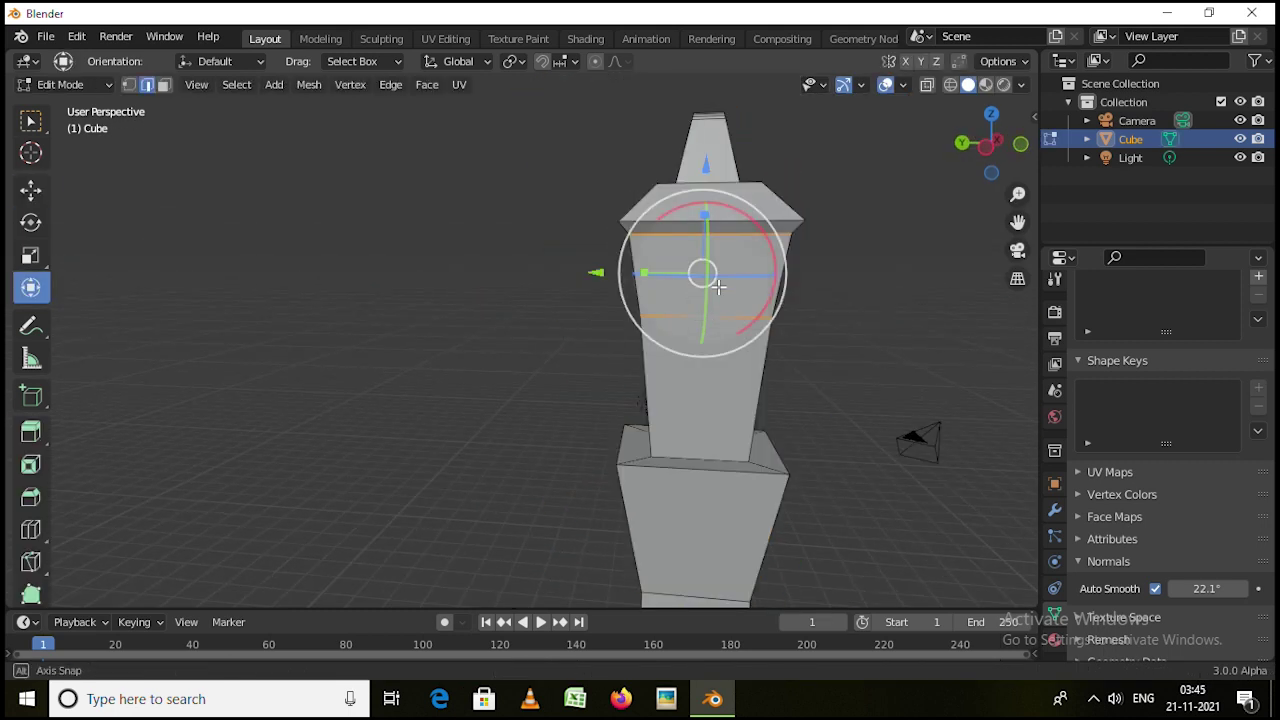
{"action": "scroll", "coordinate": [727, 269], "scroll_direction": "up", "scroll_amount": 2}
{"action": "scroll", "coordinate": [727, 269], "scroll_direction": "up", "scroll_amount": 1}
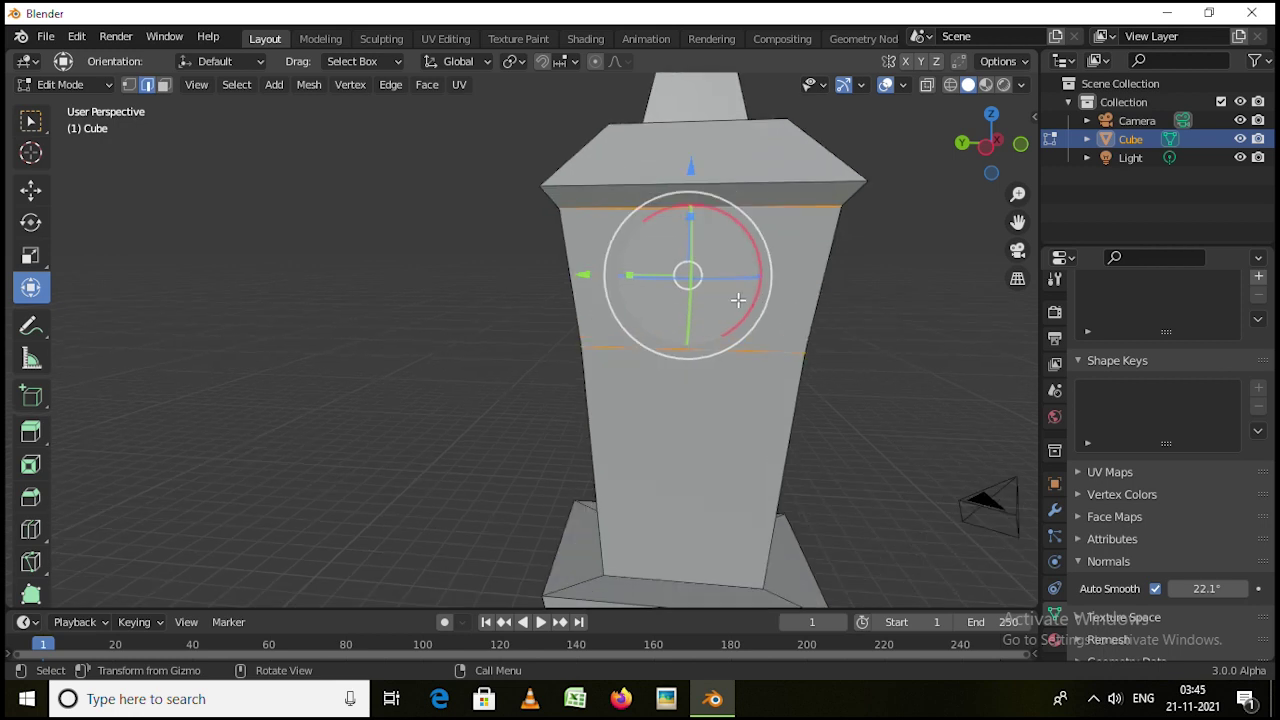
Add another horizontal loop cut around the tapered section and slide it up to just below the lower existing loop
{"action": "left_click", "coordinate": [769, 353]}
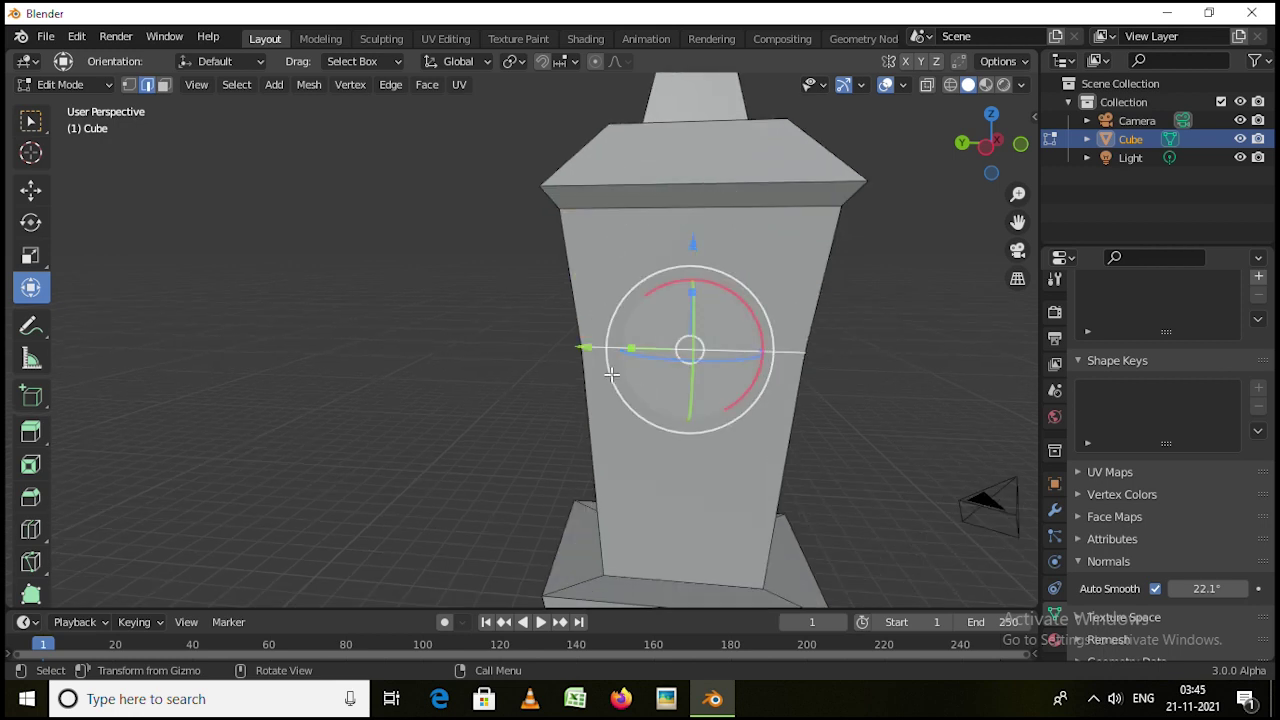
{"action": "middle_click_drag", "start_coordinate": [834, 381], "coordinate": [744, 438]}
{"action": "key", "text": "ctrl"}
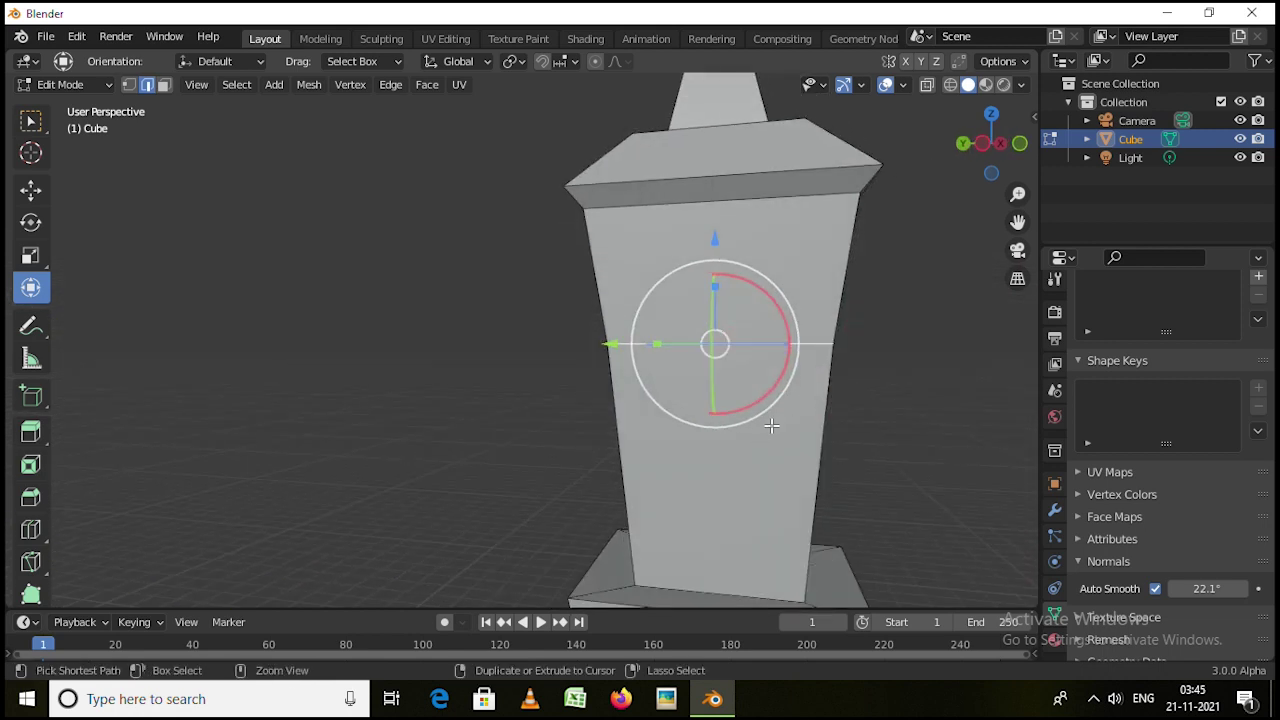
{"action": "key", "text": "ctrl+r"}
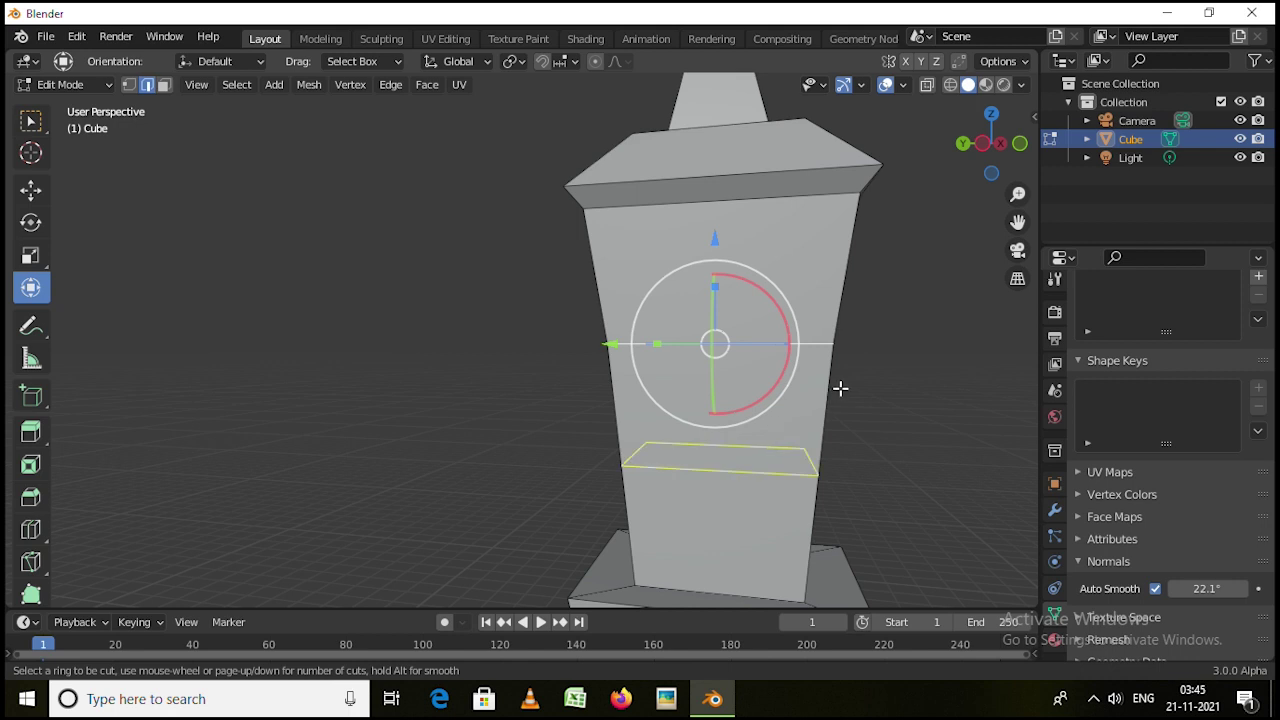
{"action": "left_click", "coordinate": [844, 381]}
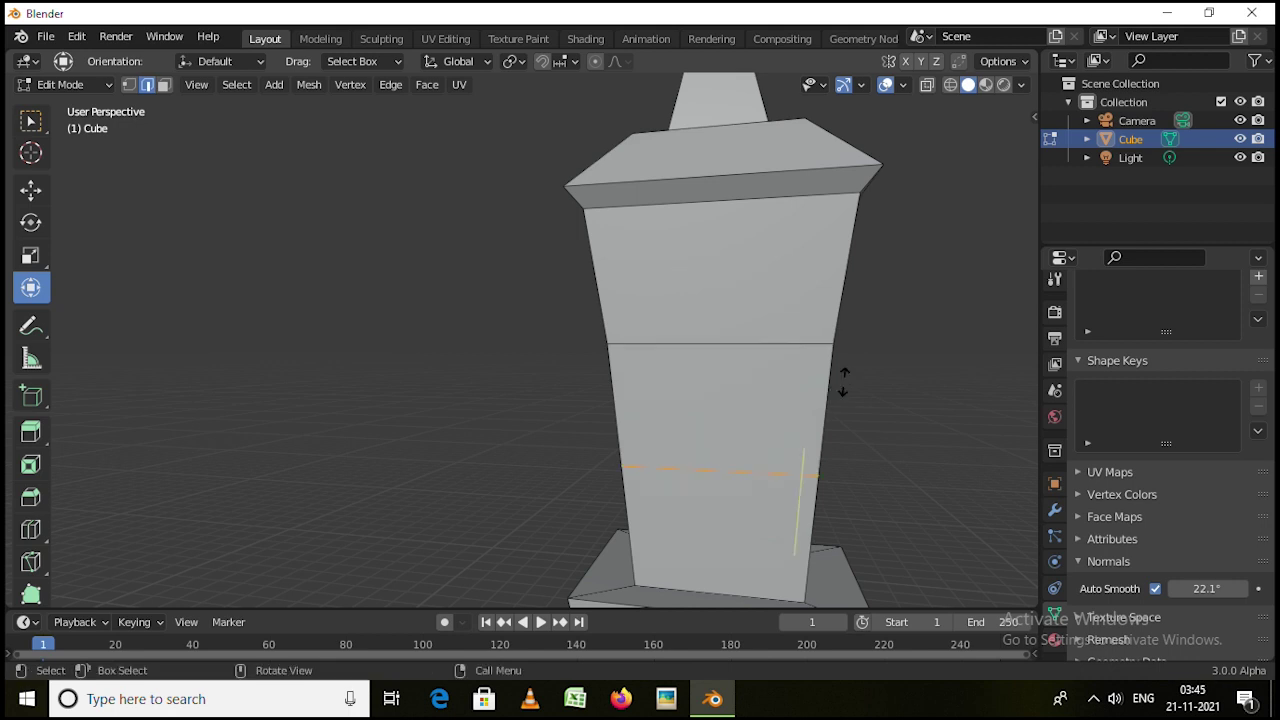
{"action": "left_click", "coordinate": [901, 282]}
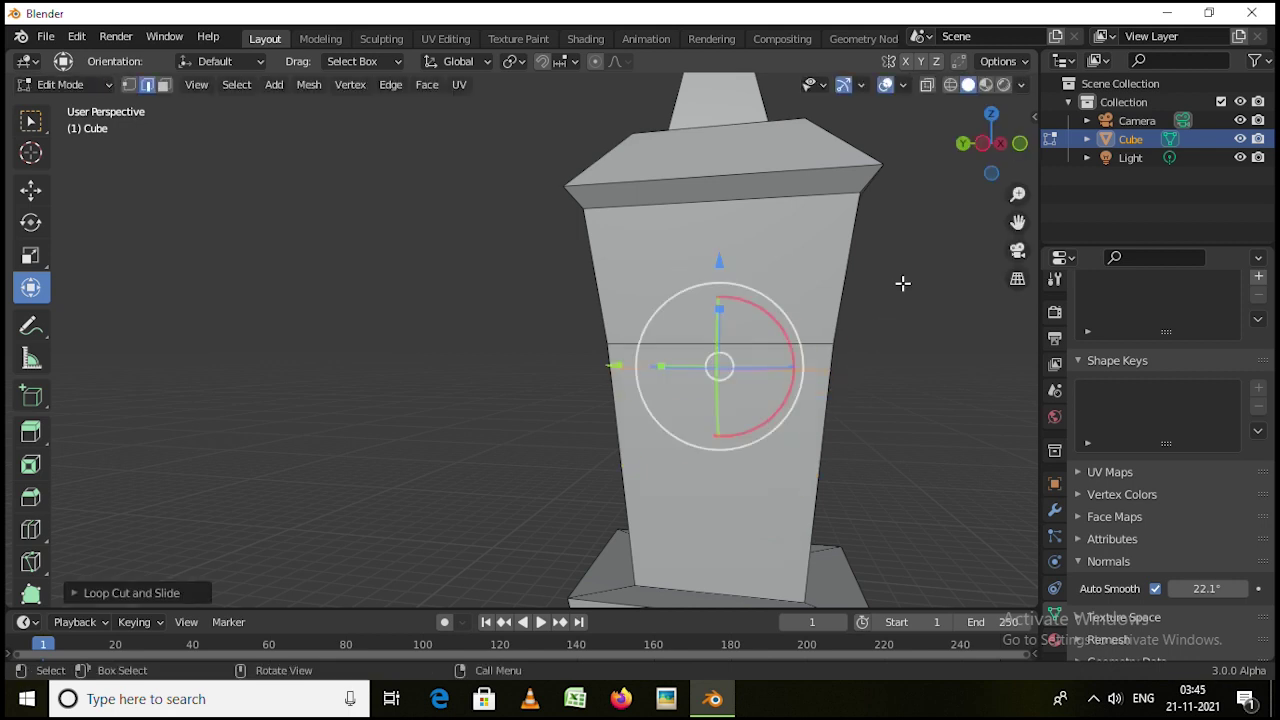
Switch to face selection and select the ring of narrow faces between the two close edge loops
{"action": "key", "text": "3"}
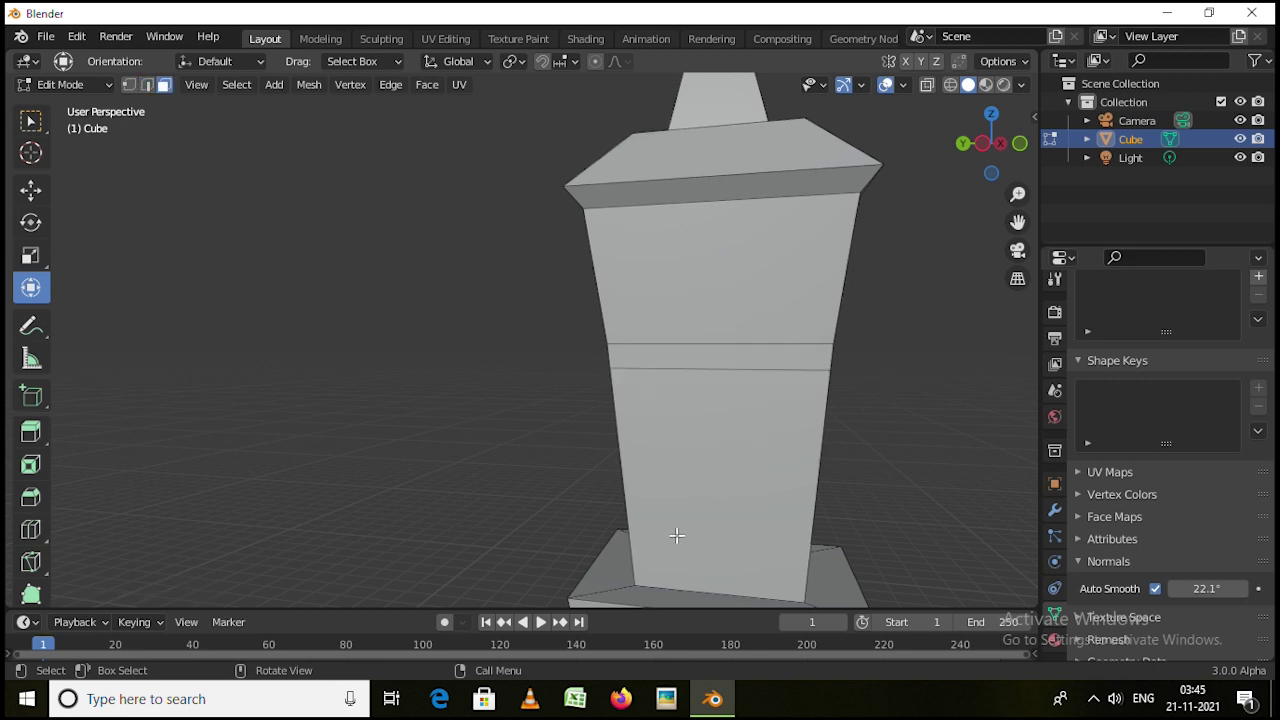
{"action": "left_click", "coordinate": [746, 366], "text": "alt"}
{"action": "middle_click_drag", "start_coordinate": [971, 529], "coordinate": [734, 383]}
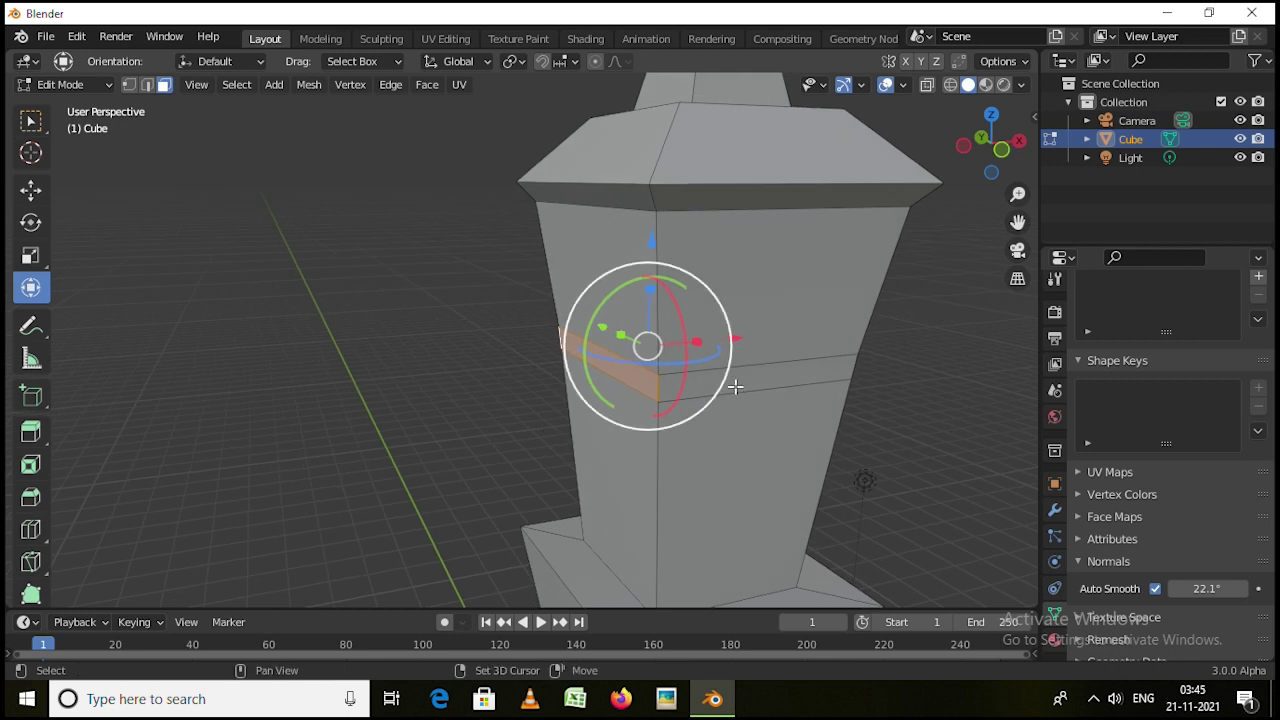
{"action": "middle_click_drag", "start_coordinate": [816, 414], "coordinate": [825, 457]}
Try a plain extrusion and an edge crease on the selected band of narrow faces
{"action": "key", "text": "e"}
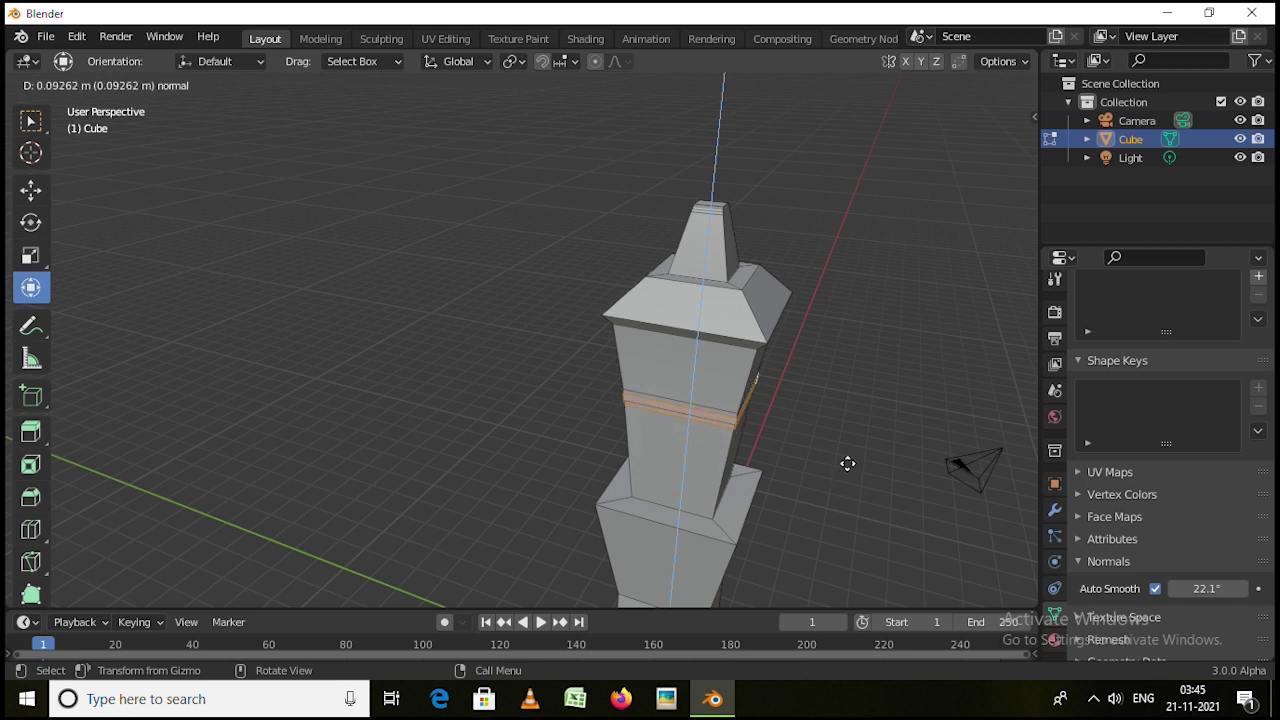
{"action": "left_click", "coordinate": [848, 464]}
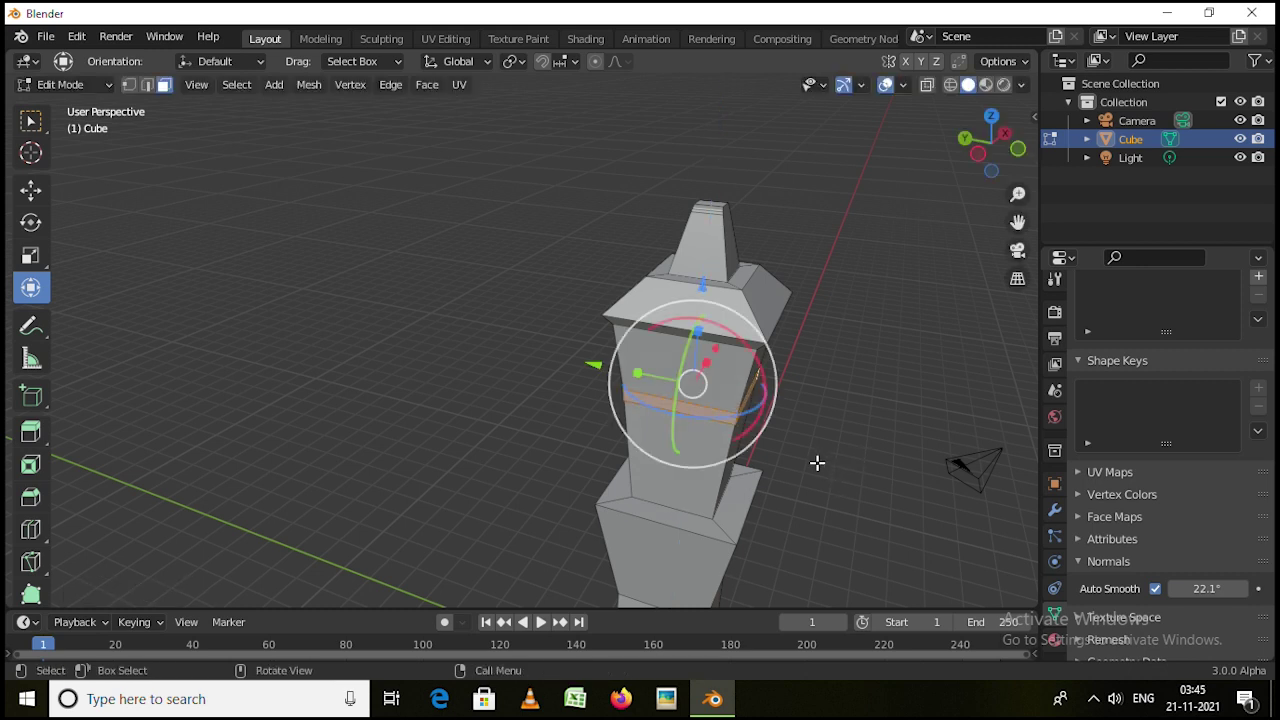
{"action": "key", "text": "shift+e"}
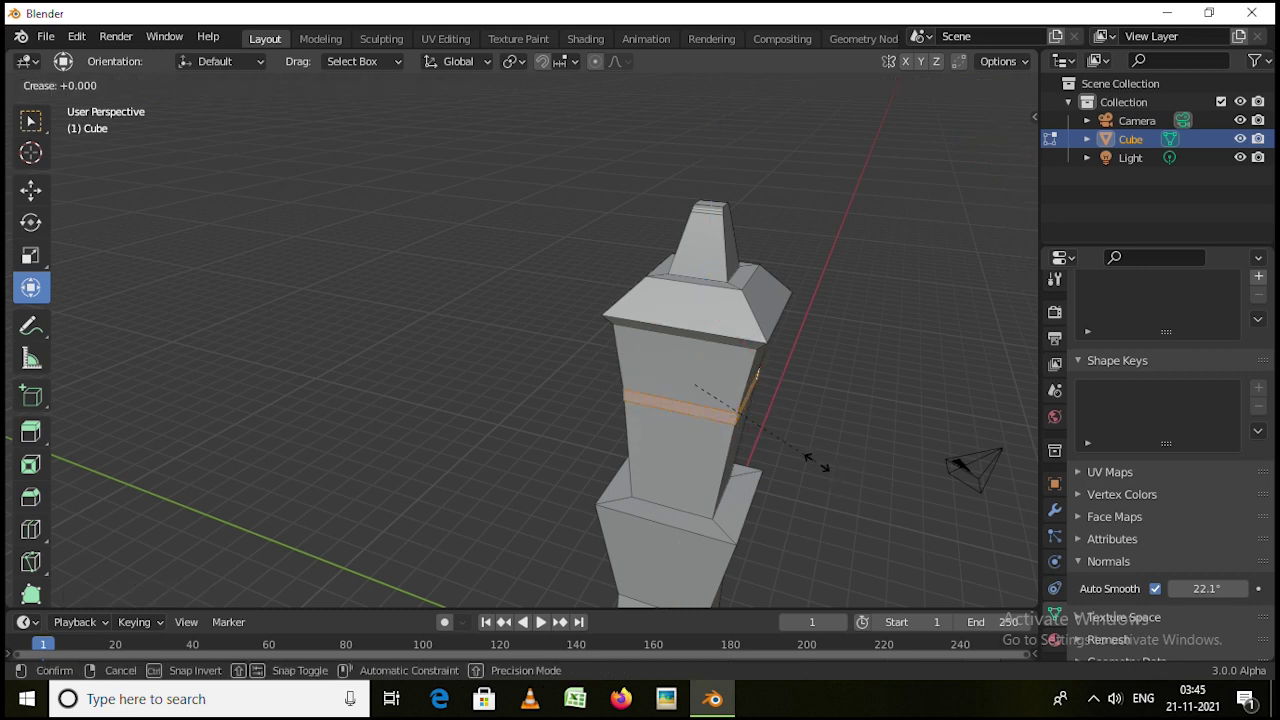
{"action": "left_click", "coordinate": [848, 490]}
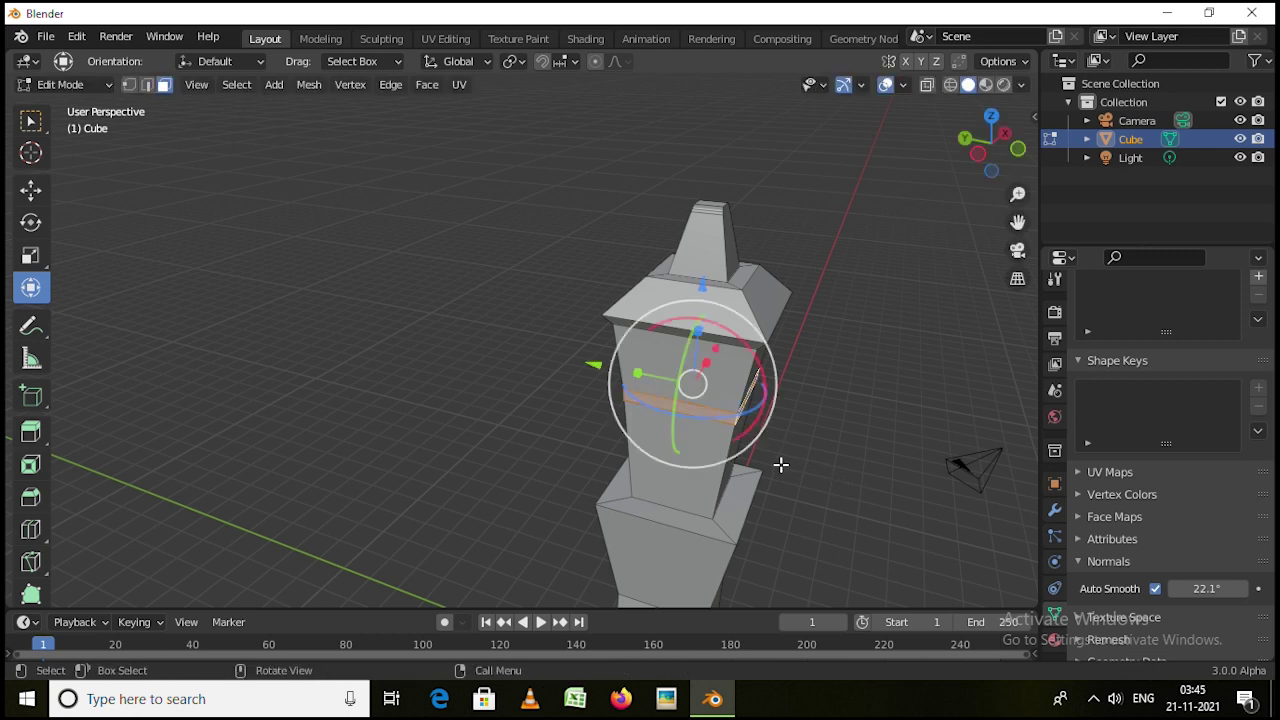
Extrude the selected band of faces outward along its normals to form a ledge
{"action": "key", "text": "alt+e"}
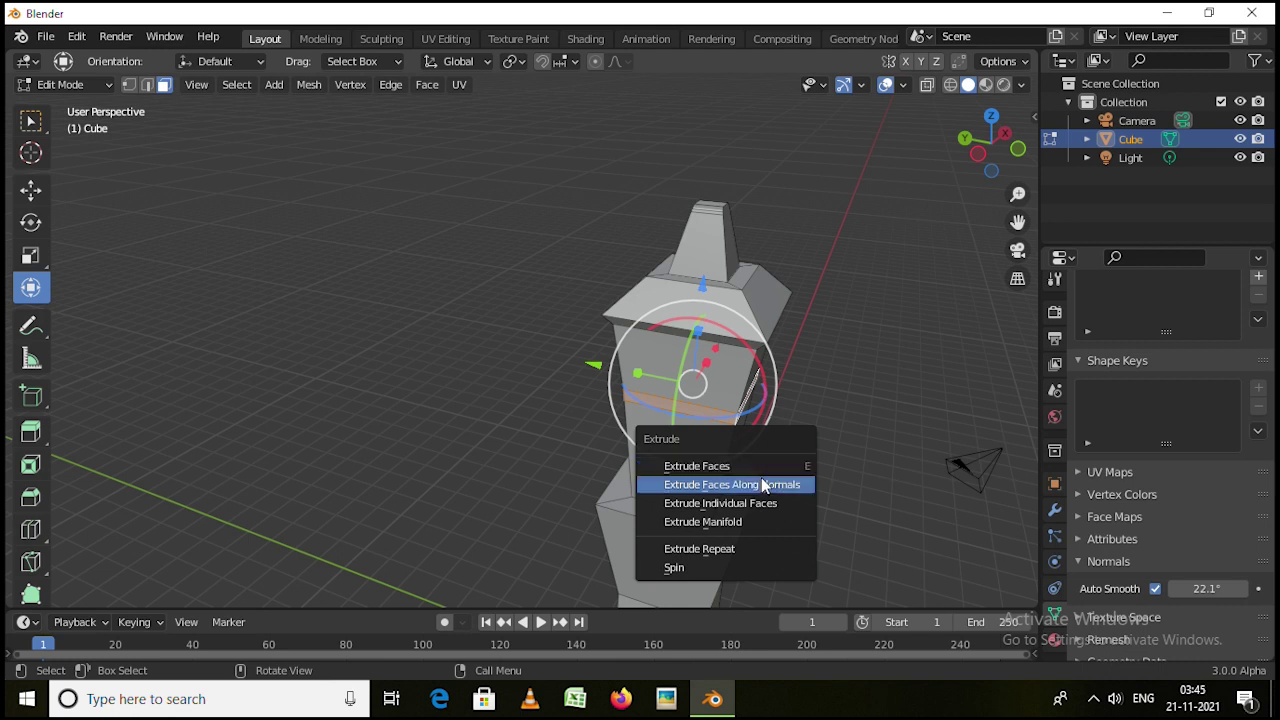
{"action": "left_click", "coordinate": [765, 488]}
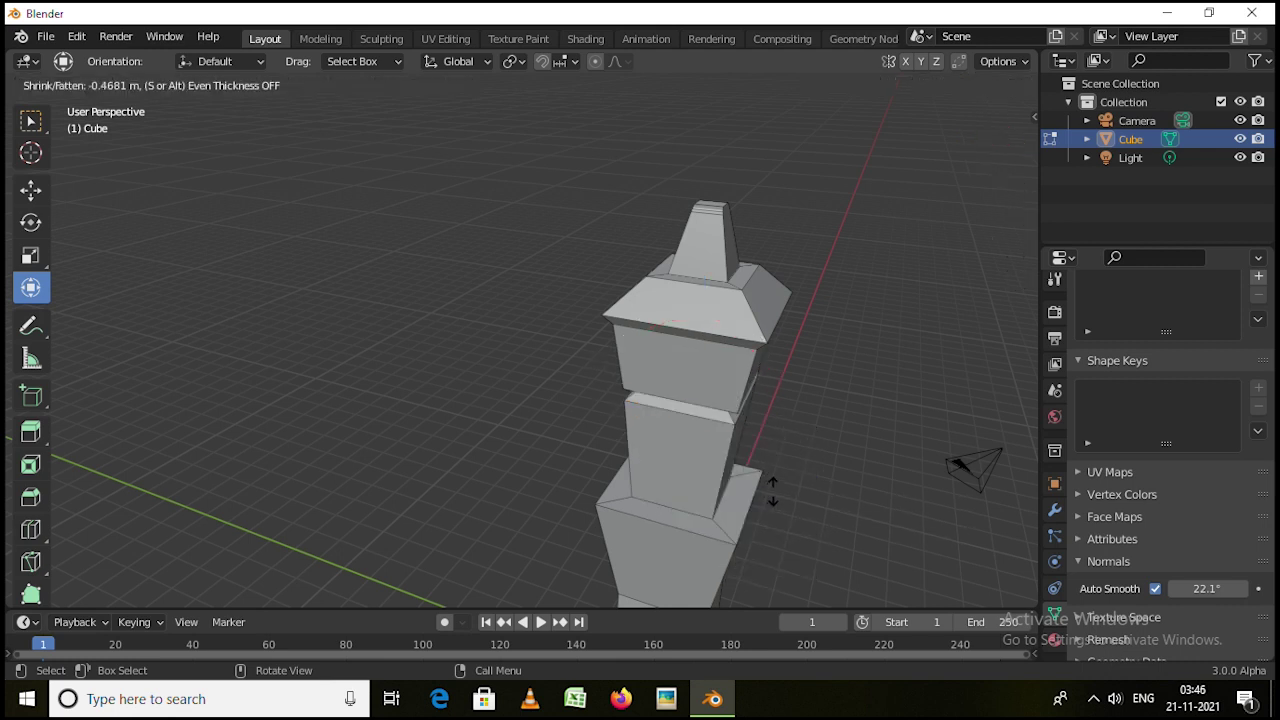
{"action": "left_click", "coordinate": [762, 470]}
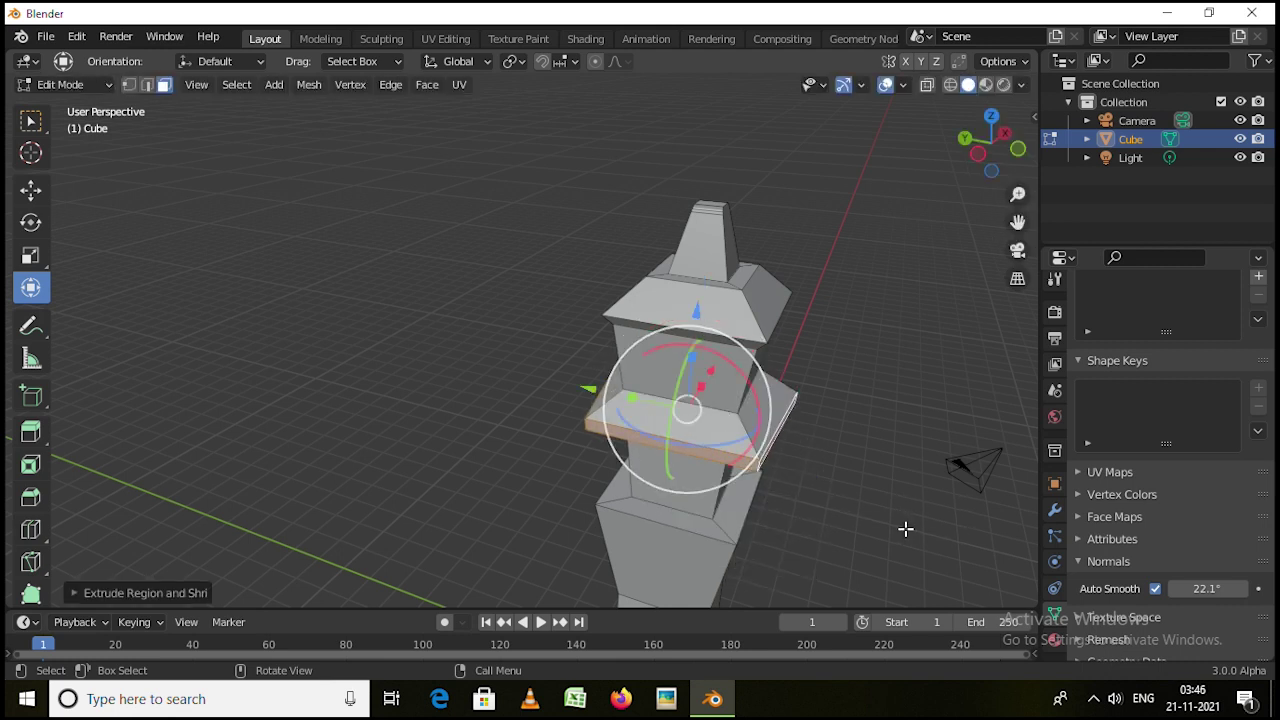
Select the band's side face that is still flat and try extruding it outward about 0.24 m
{"action": "middle_click_drag", "start_coordinate": [903, 528], "coordinate": [749, 480]}
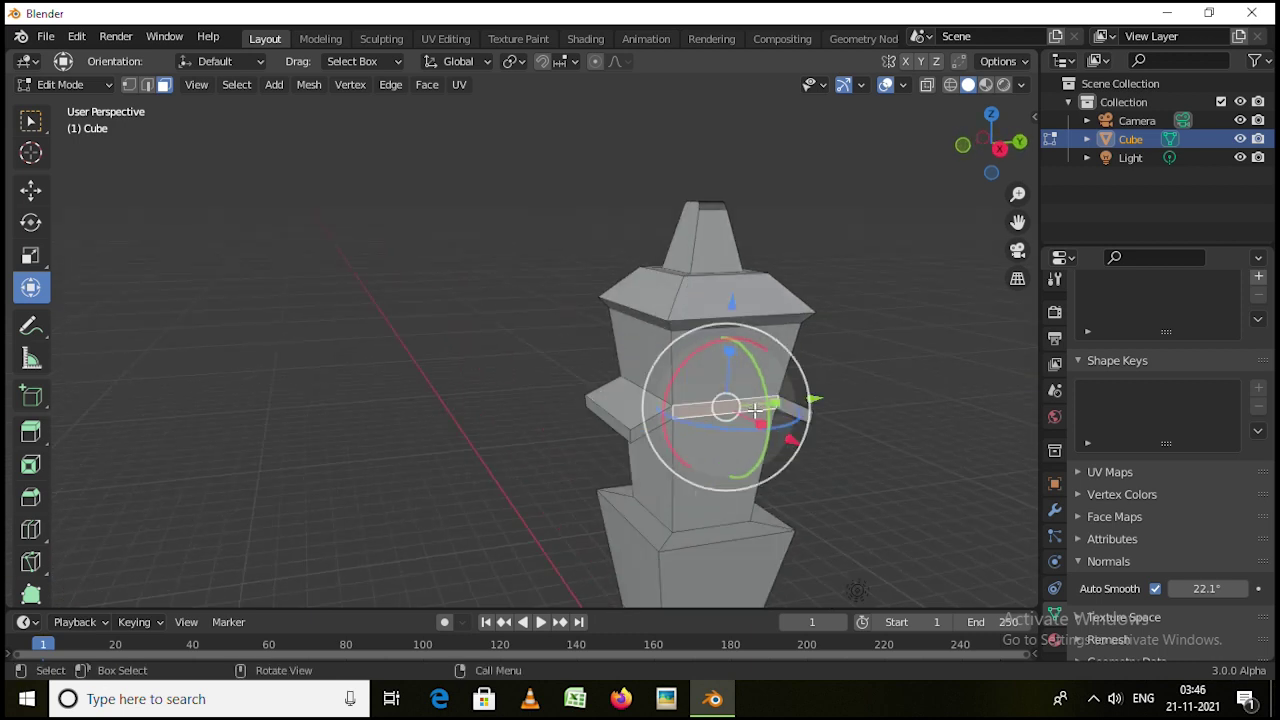
{"action": "middle_click_drag", "start_coordinate": [757, 409], "coordinate": [821, 457]}
{"action": "key", "text": "e"}
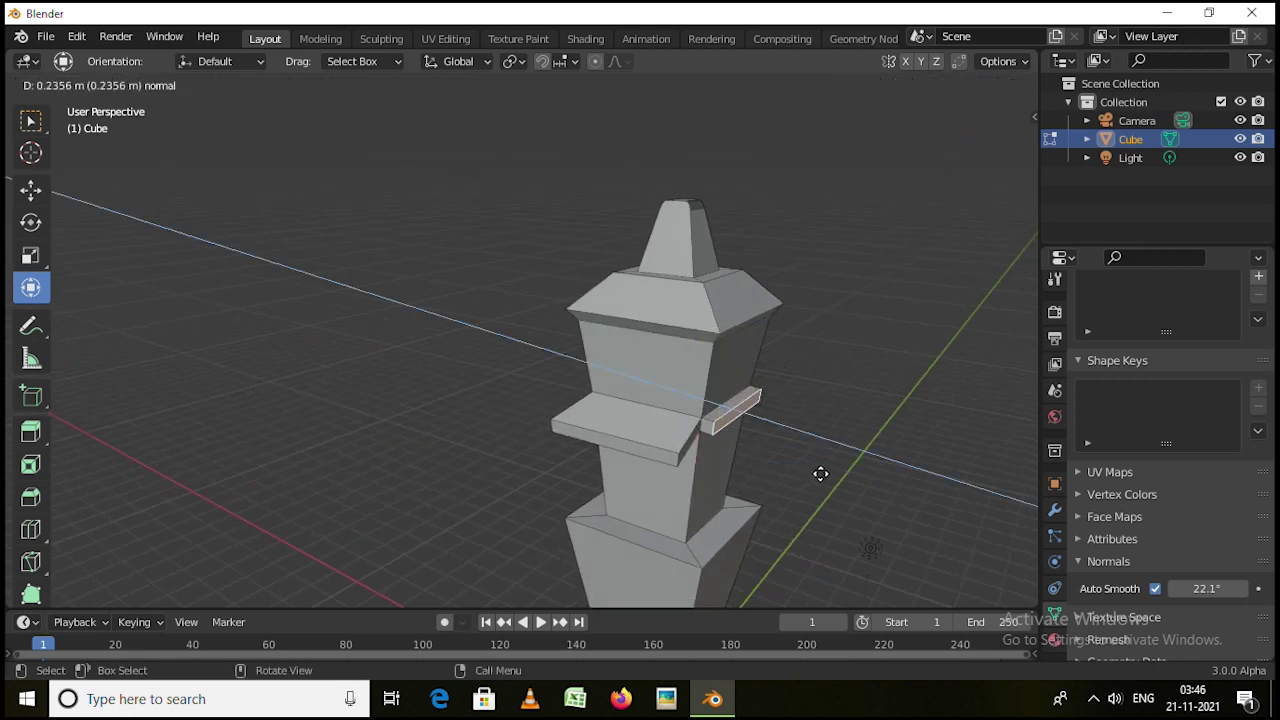
{"action": "left_click", "coordinate": [820, 473]}
Try extruding the same side face along normals by about 1.7 m, and undo back to the flat band of faces
{"action": "key", "text": "alt+e"}
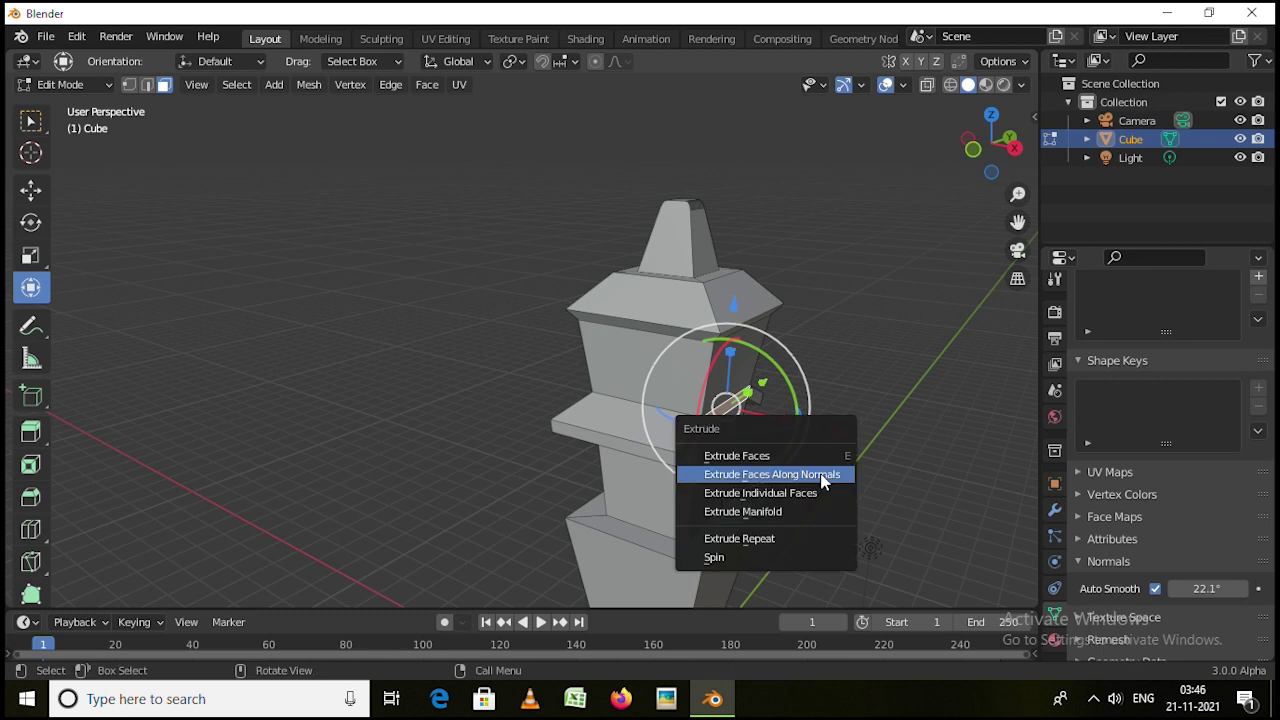
{"action": "left_click", "coordinate": [822, 474]}
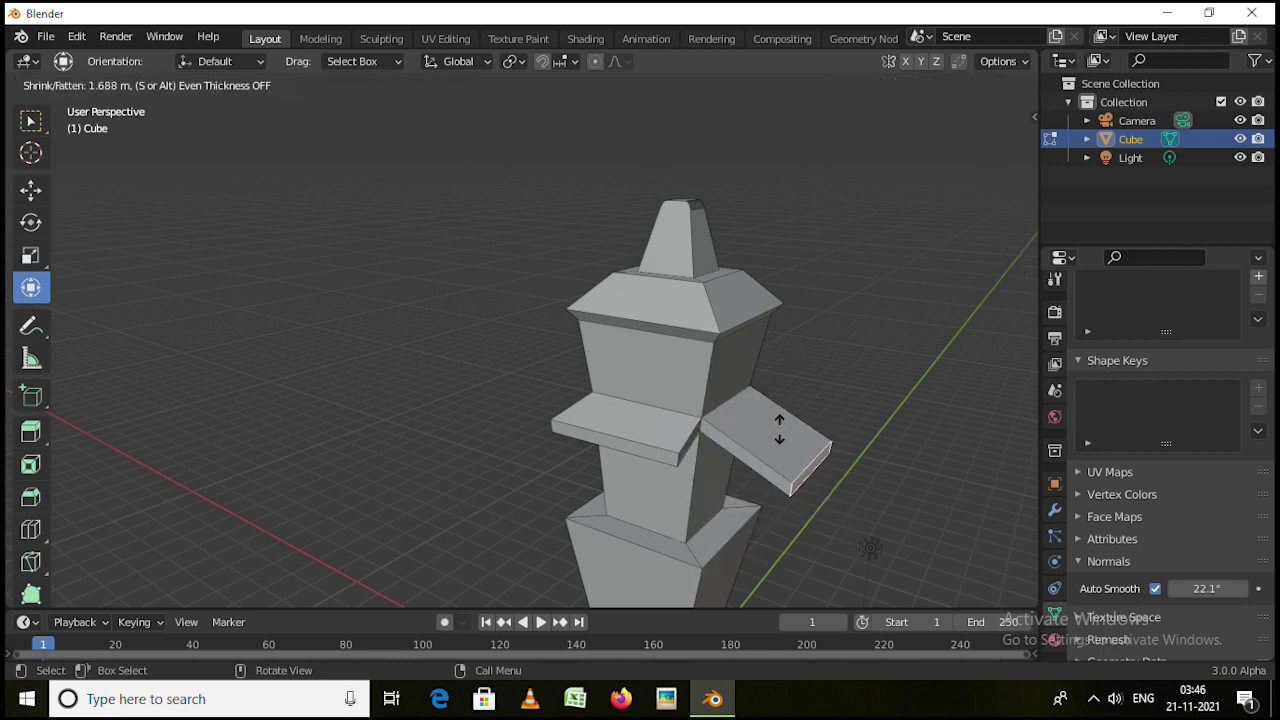
{"action": "right_click", "coordinate": [789, 445]}
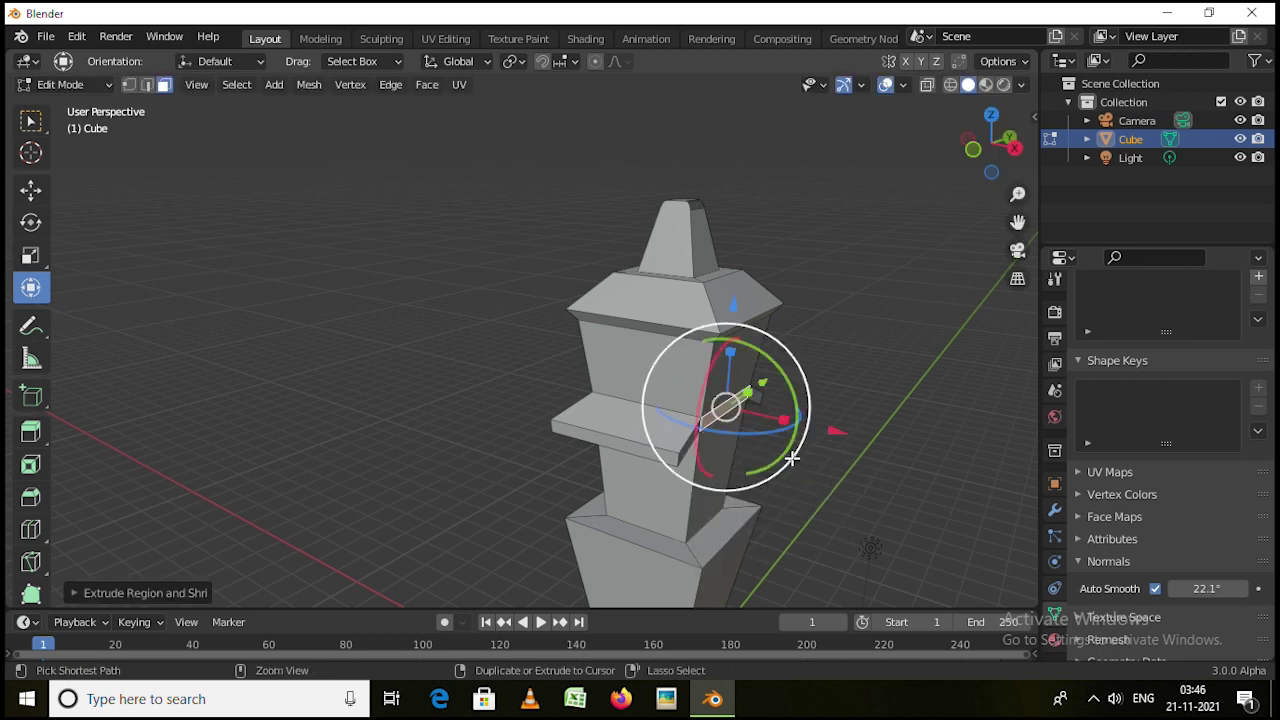
{"action": "key", "text": "ctrl+z"}
{"action": "key", "text": "ctrl+z"}
Extrude the selected band of faces along normals to form a wide, downward-sloping ledge around the column
{"action": "middle_click_drag", "start_coordinate": [763, 457], "coordinate": [712, 457]}
{"action": "scroll", "coordinate": [744, 425], "scroll_direction": "up", "scroll_amount": 3}
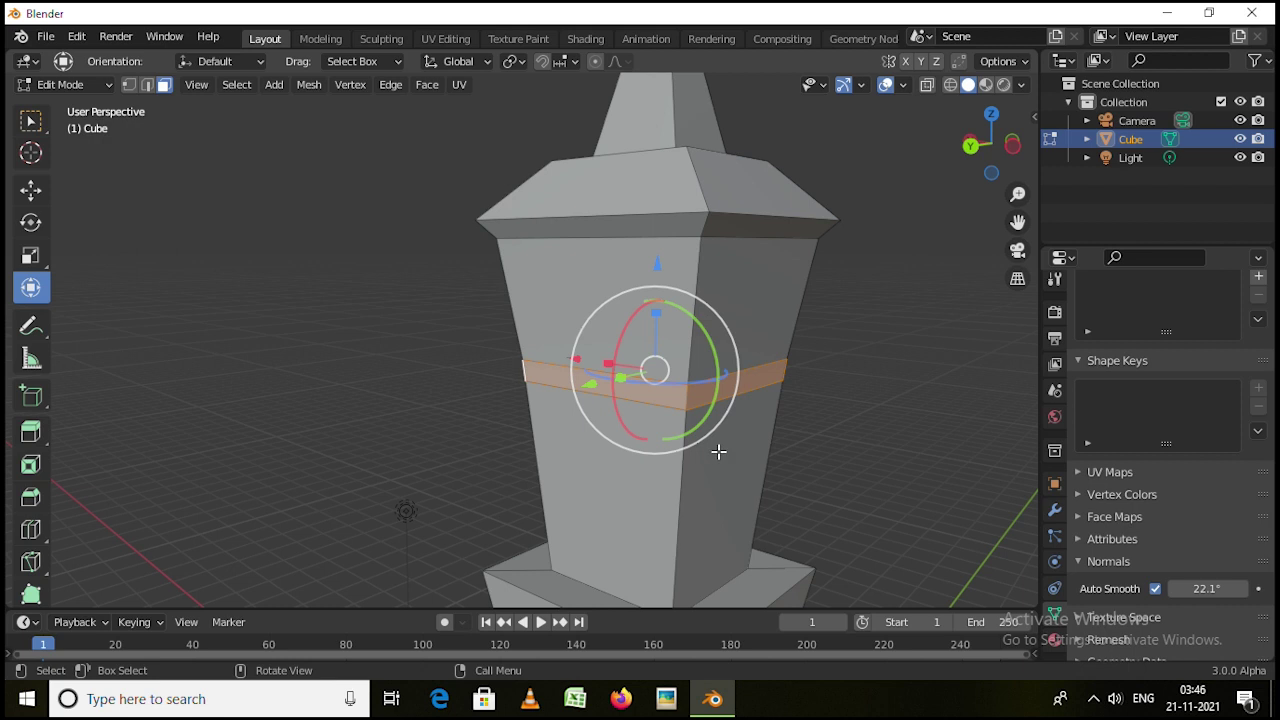
{"action": "scroll", "coordinate": [811, 423], "scroll_direction": "down", "scroll_amount": 2}
{"action": "middle_click_drag", "start_coordinate": [811, 423], "coordinate": [766, 437]}
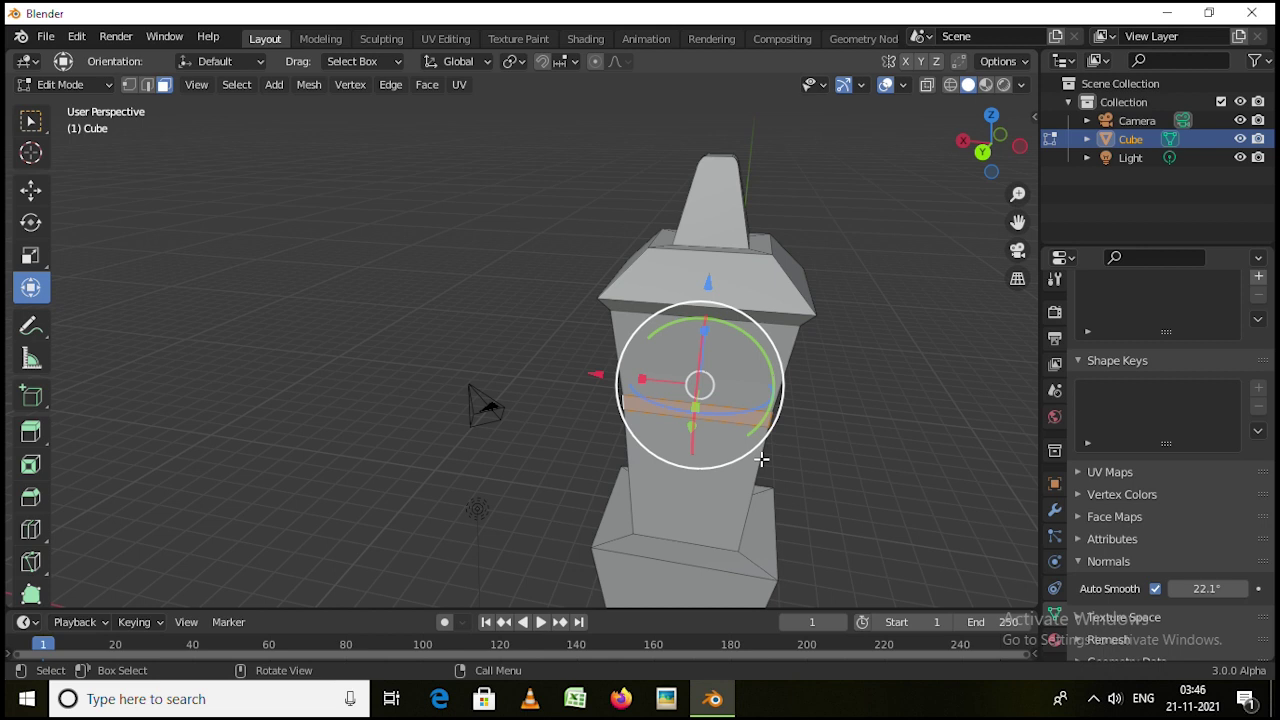
{"action": "key", "text": "alt+e"}
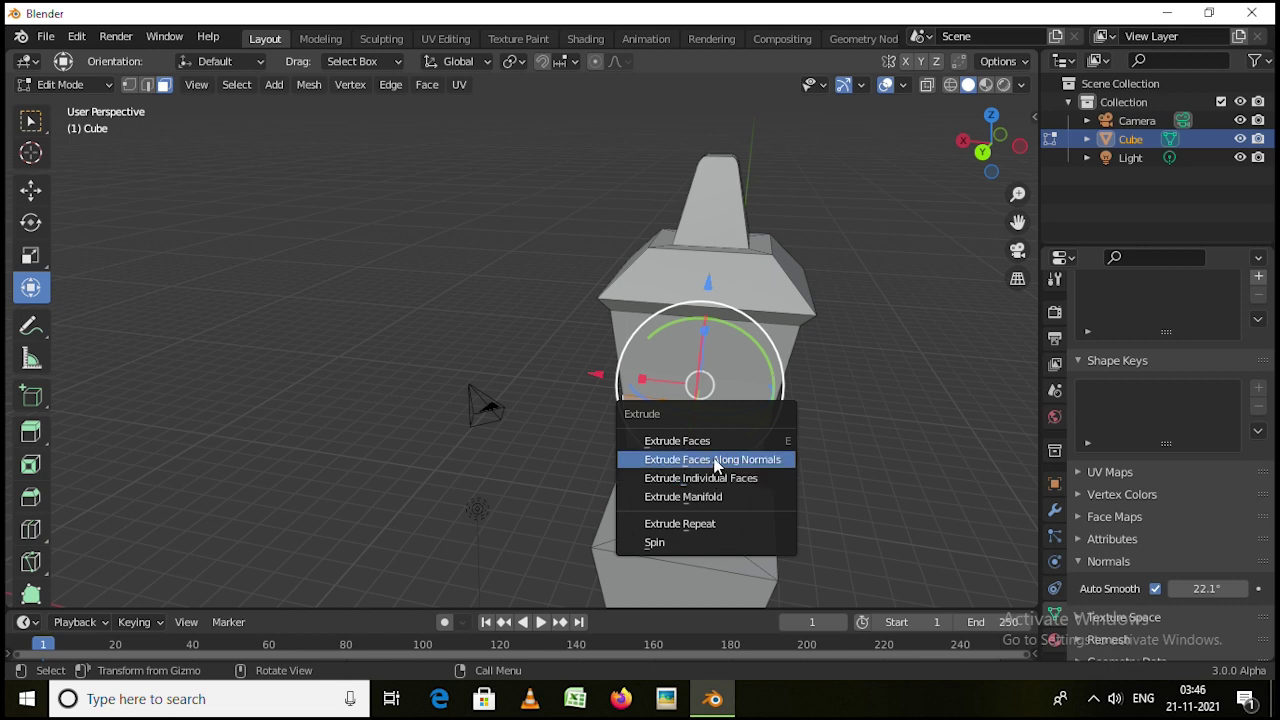
{"action": "left_click", "coordinate": [714, 460]}
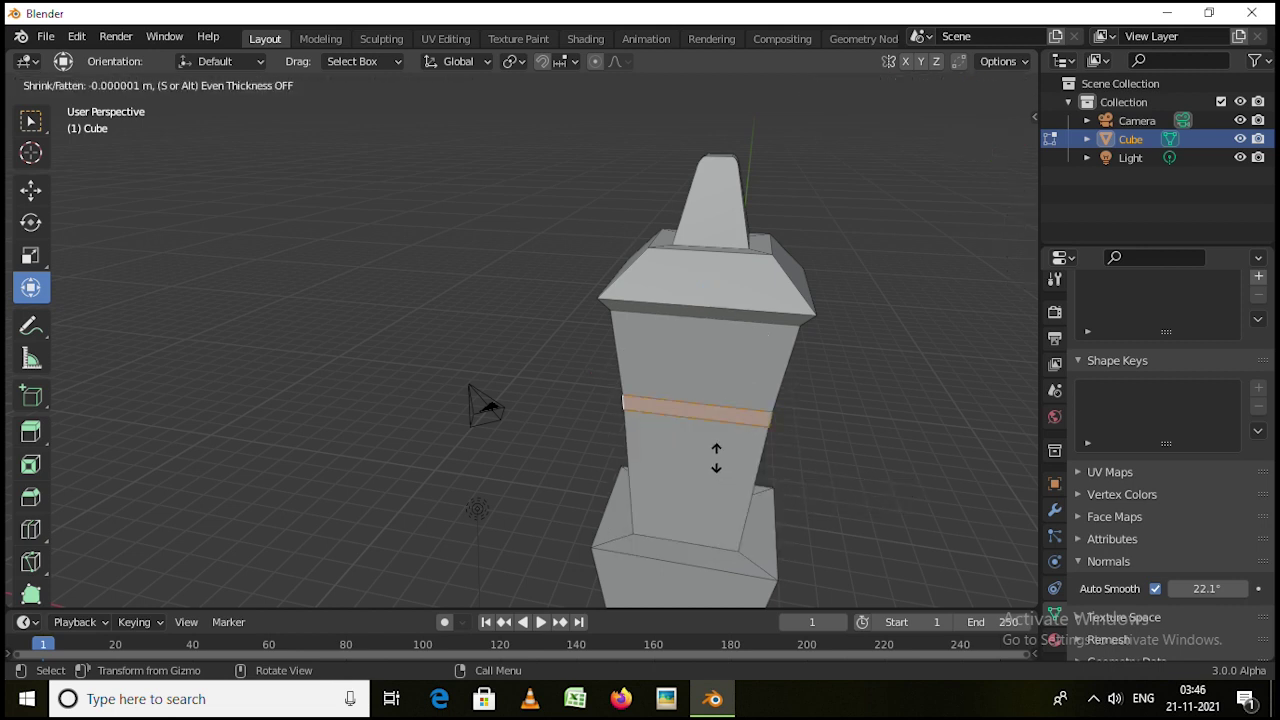
{"action": "left_click", "coordinate": [698, 410]}
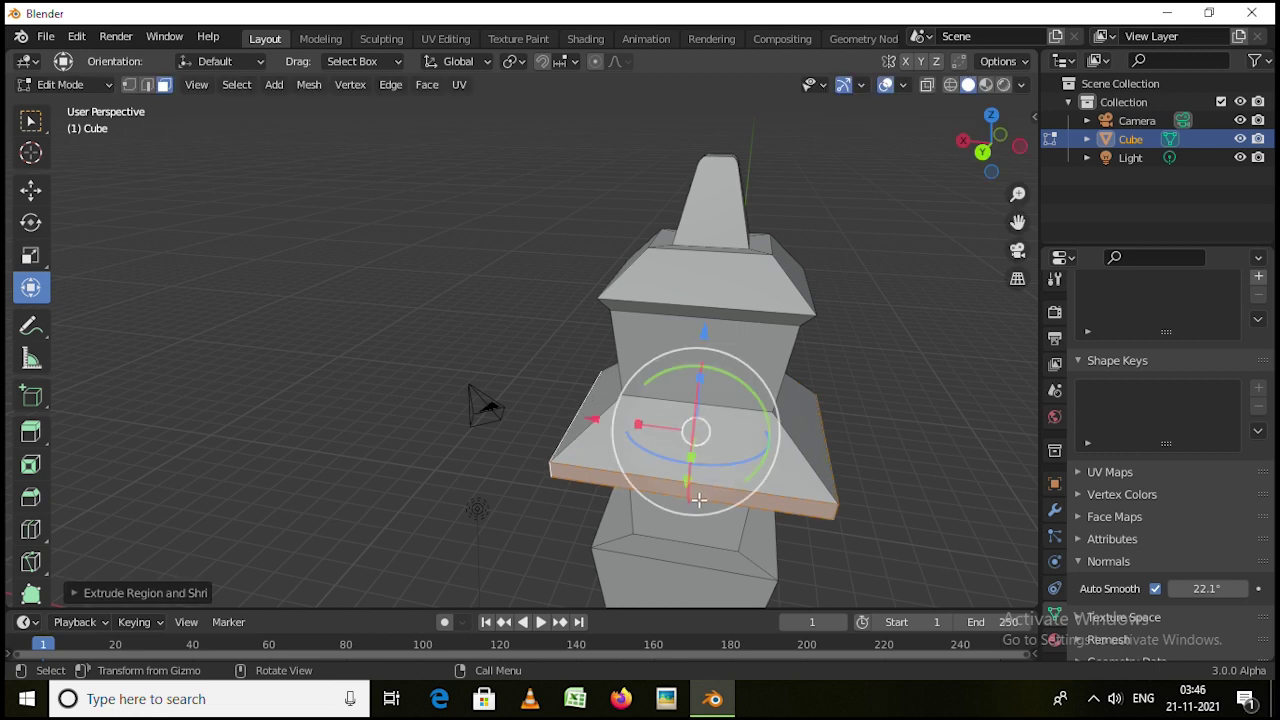
Try extruding the ledge's sloped top face on one side along its normal by about 0.94 m
{"action": "middle_click_drag", "start_coordinate": [698, 415], "coordinate": [762, 461]}
{"action": "scroll", "coordinate": [762, 461], "scroll_direction": "up", "scroll_amount": 3}
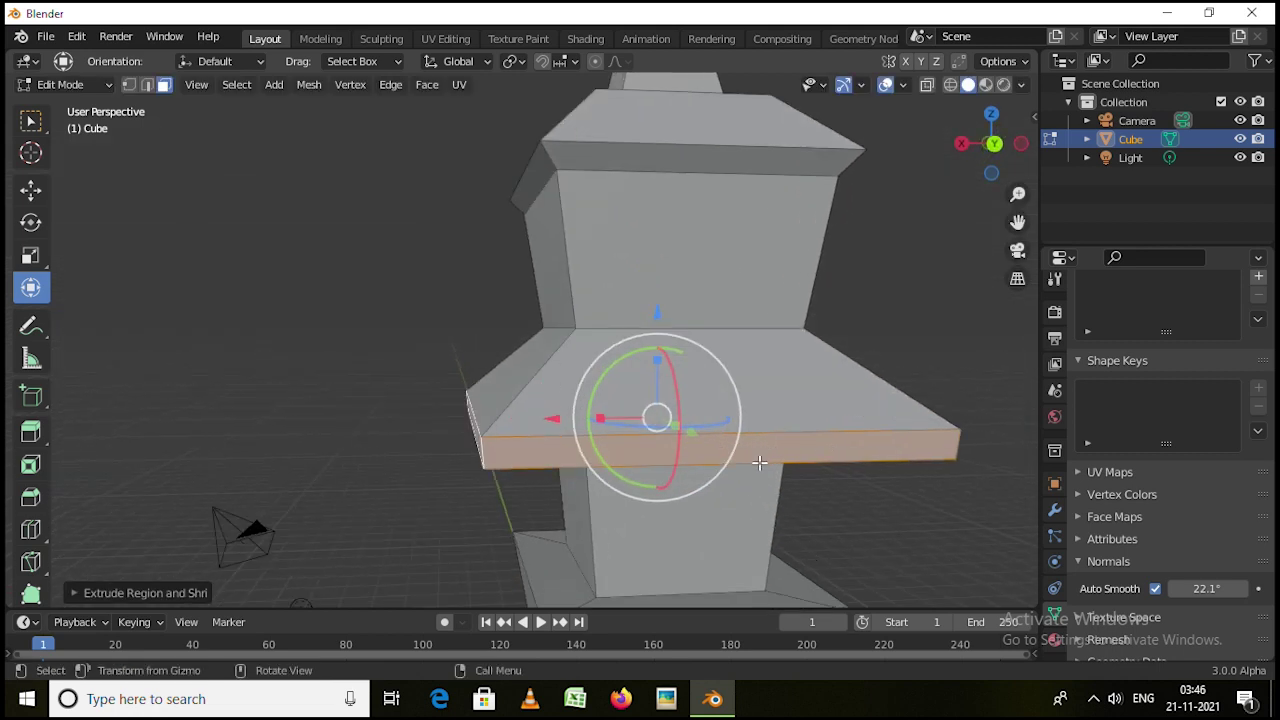
{"action": "middle_click_drag", "start_coordinate": [759, 463], "coordinate": [896, 404]}
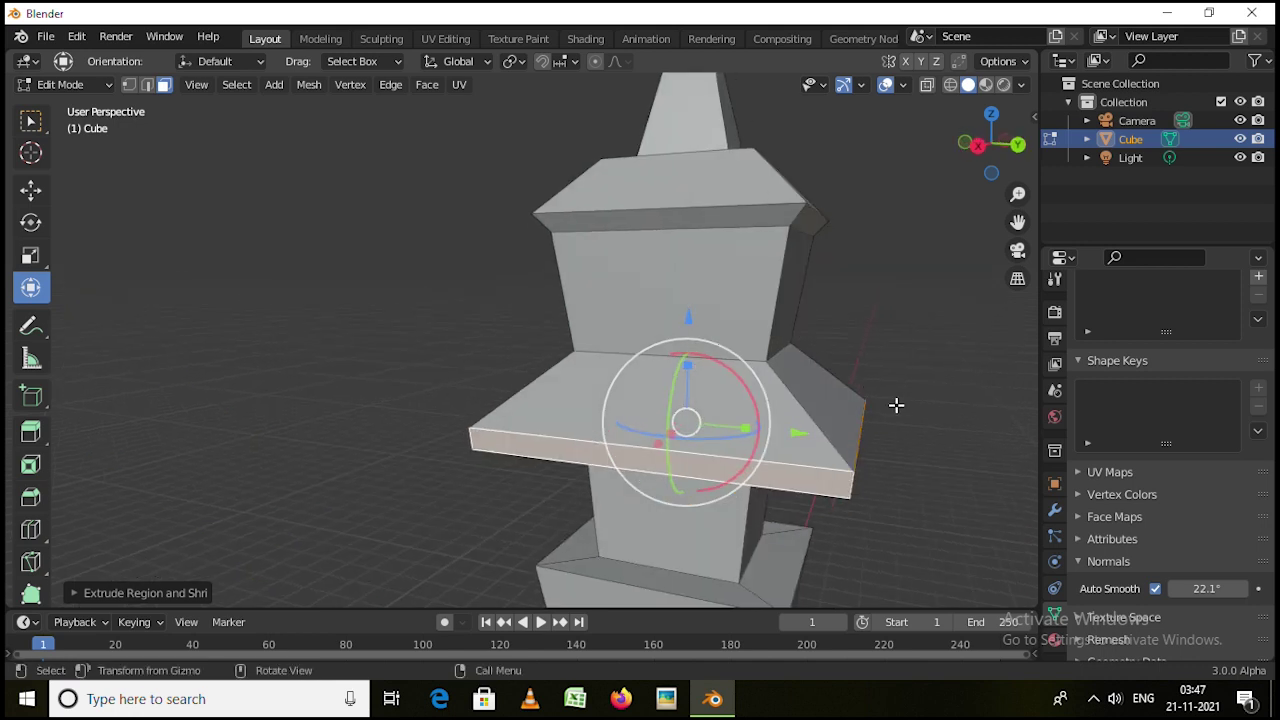
{"action": "left_click", "coordinate": [818, 390]}
{"action": "key", "text": "e"}
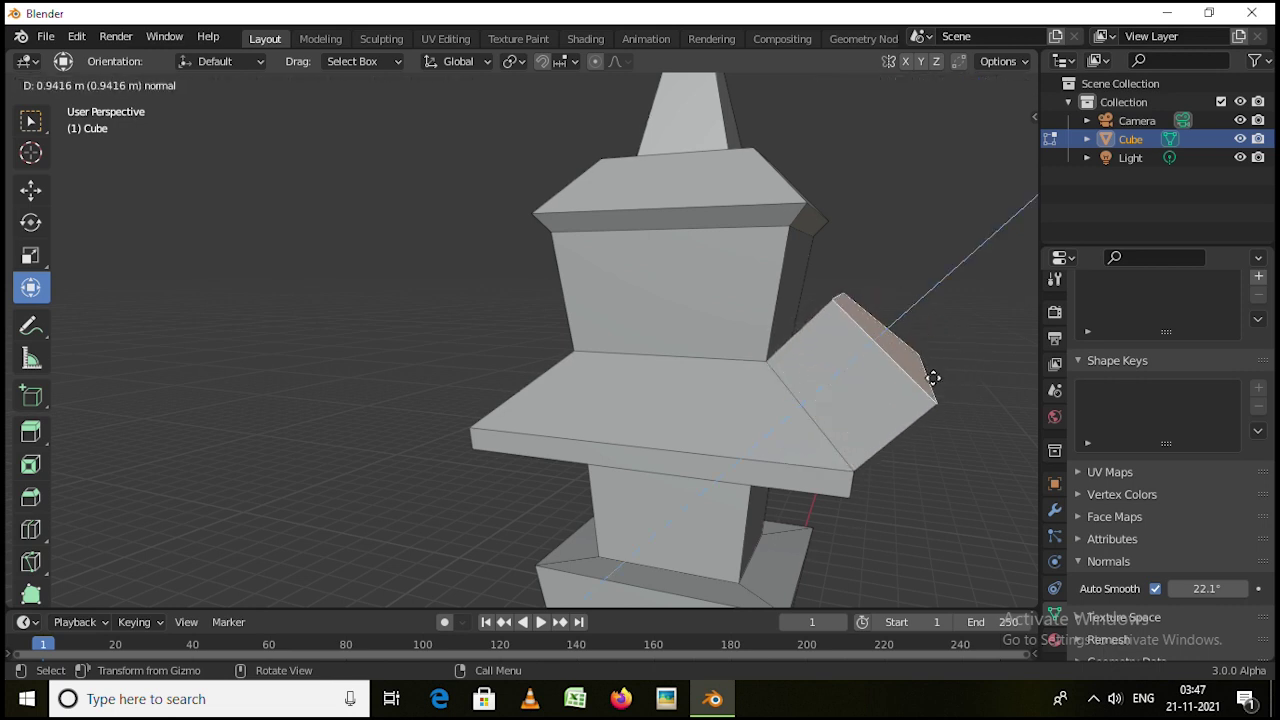
{"action": "right_click", "coordinate": [933, 379]}
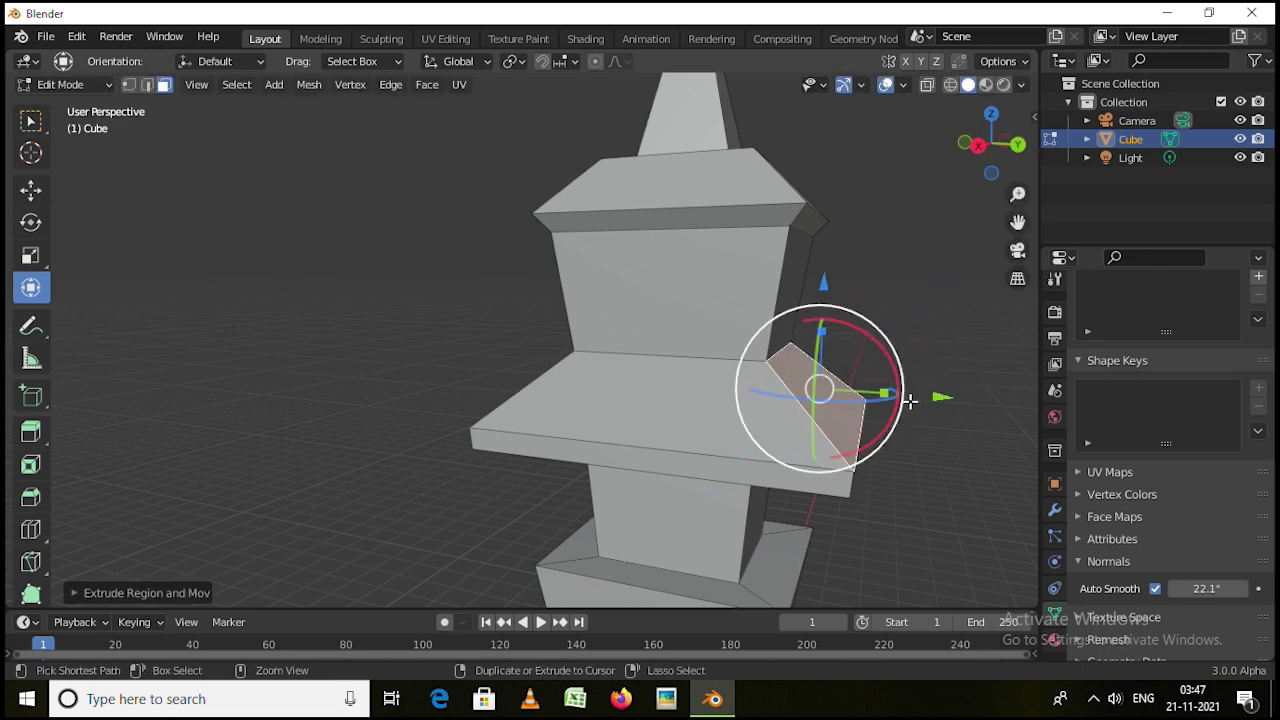
{"action": "middle_click_drag", "start_coordinate": [833, 414], "coordinate": [680, 386]}
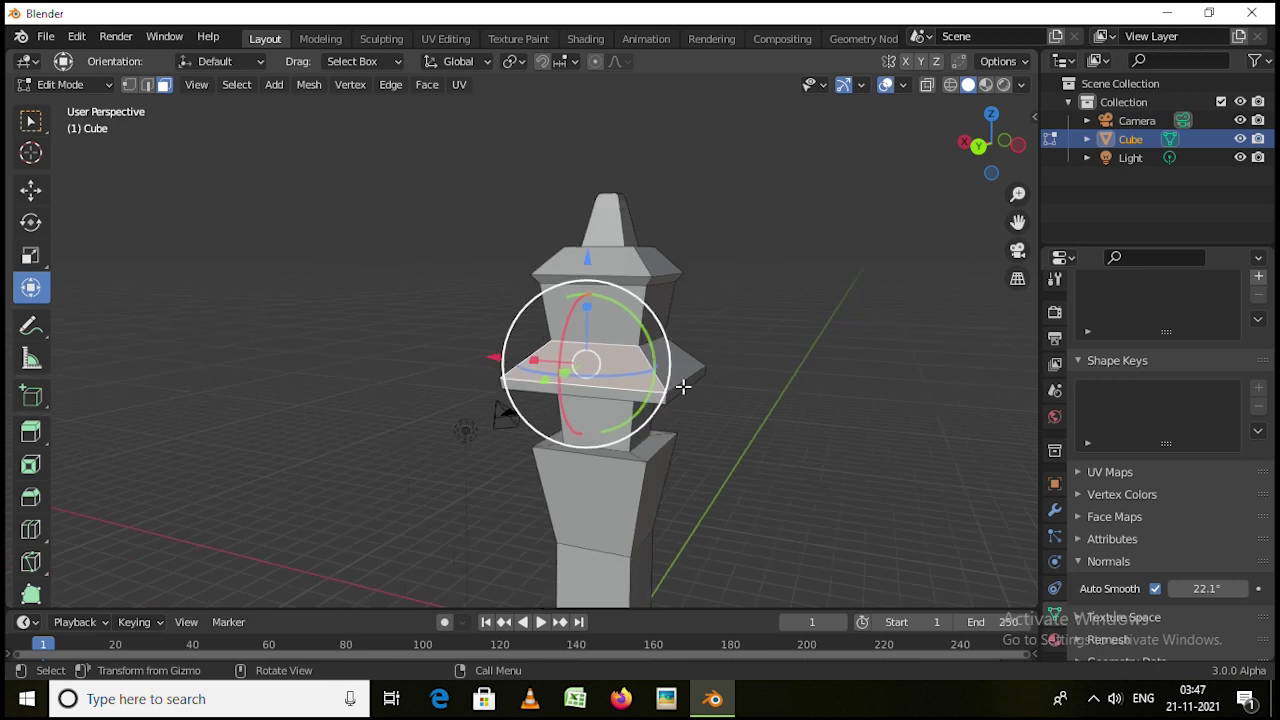
{"action": "left_click", "coordinate": [686, 384]}
{"action": "scroll", "coordinate": [684, 382], "scroll_direction": "up", "scroll_amount": 2}
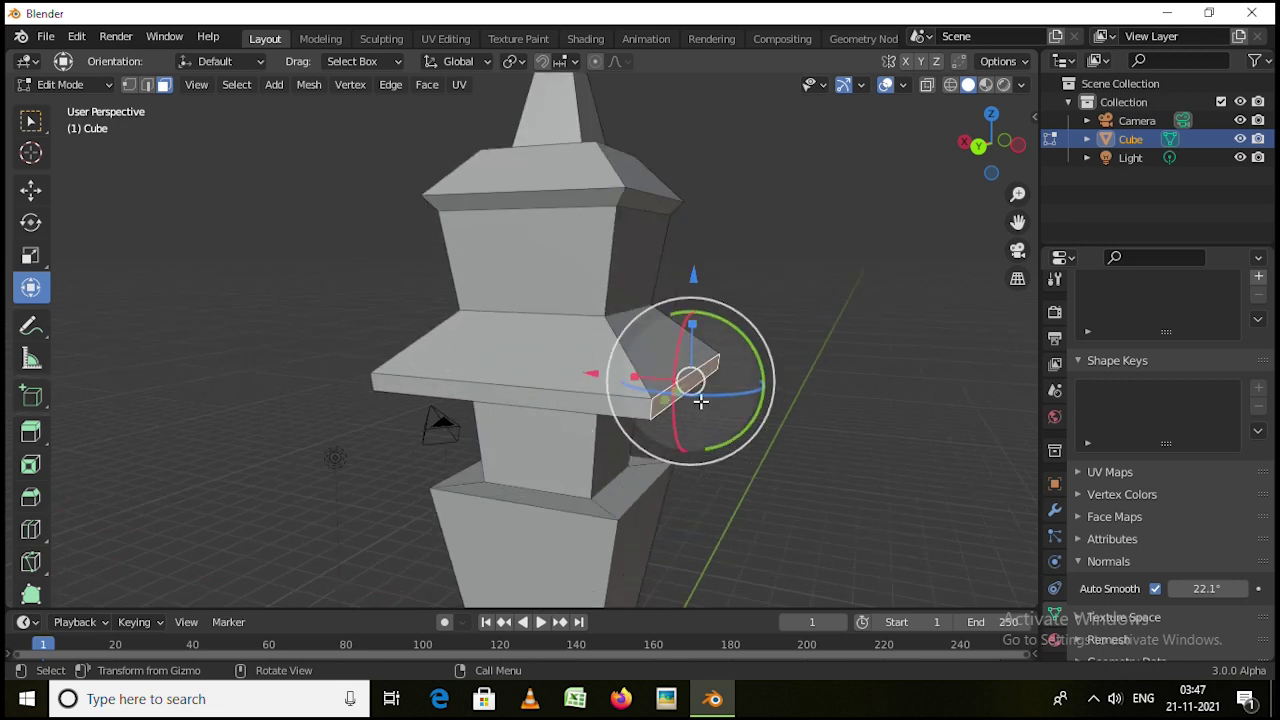
{"action": "middle_click_drag", "start_coordinate": [700, 397], "coordinate": [680, 453]}
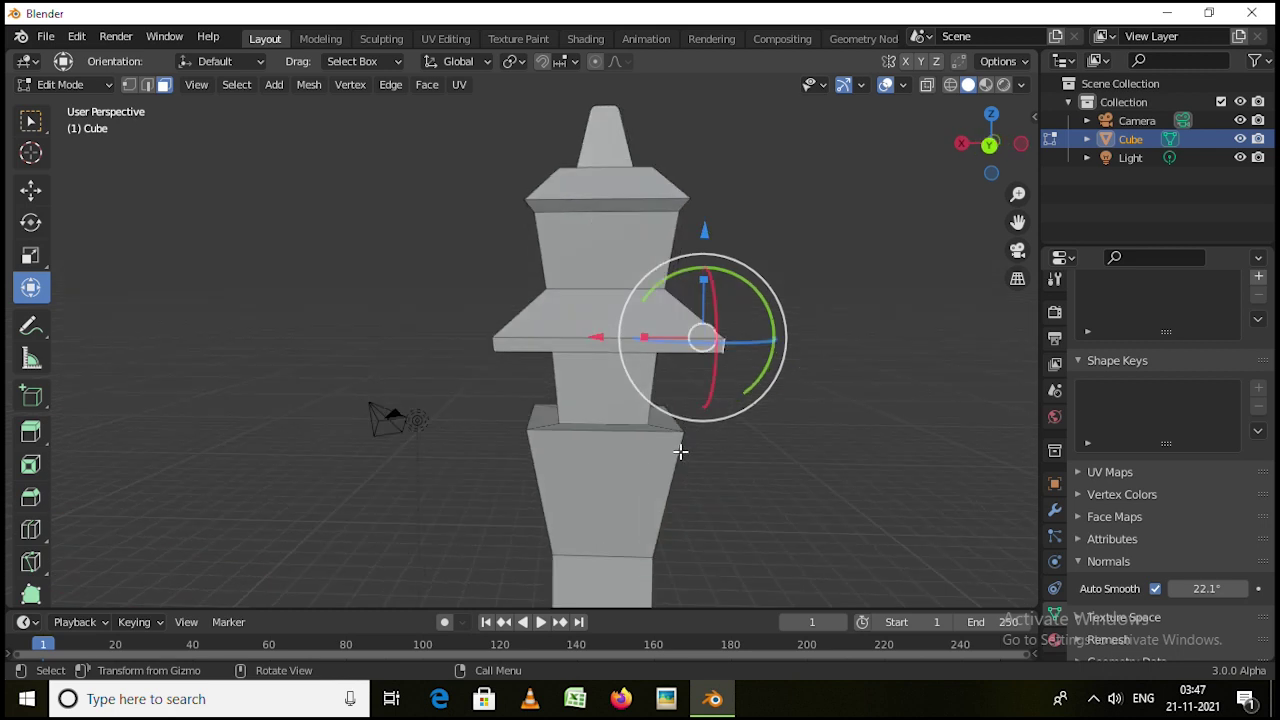
{"action": "left_click", "coordinate": [588, 489]}
{"action": "middle_click_drag", "start_coordinate": [588, 489], "coordinate": [550, 489]}
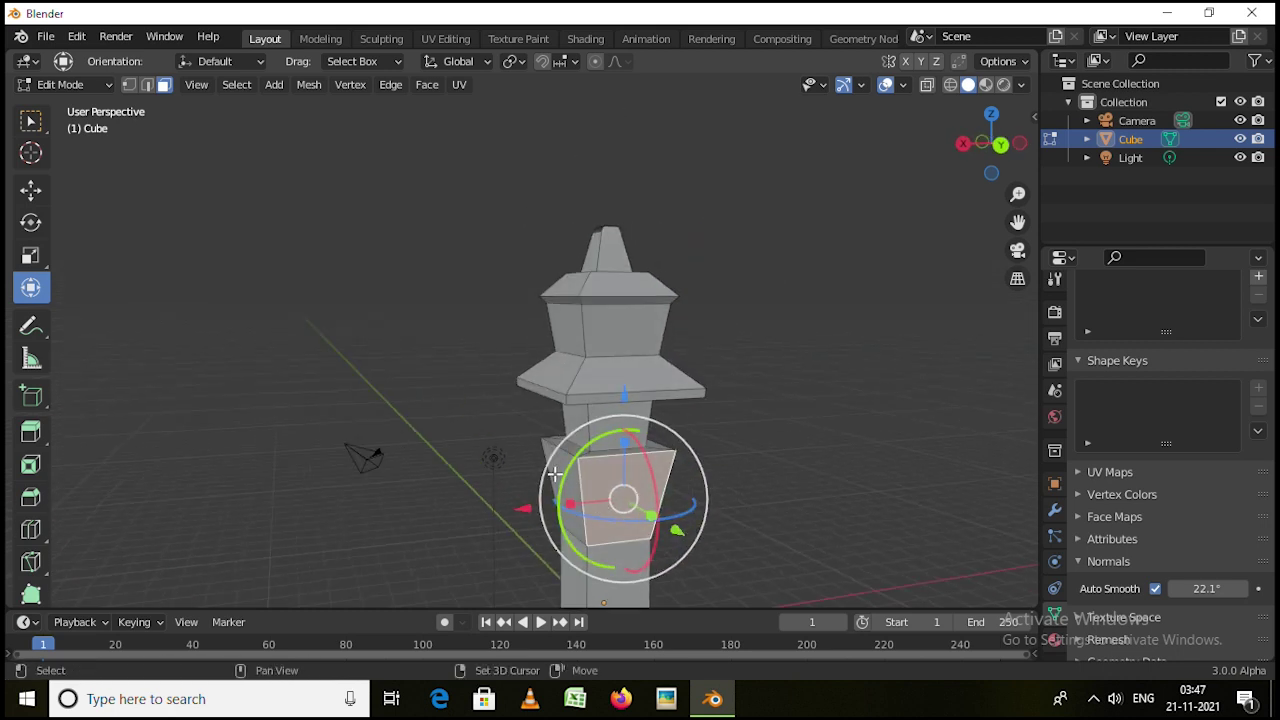
{"action": "middle_click_drag", "start_coordinate": [666, 437], "coordinate": [649, 528], "text": "shift"}
{"action": "scroll", "coordinate": [561, 379], "scroll_direction": "up", "scroll_amount": 1}
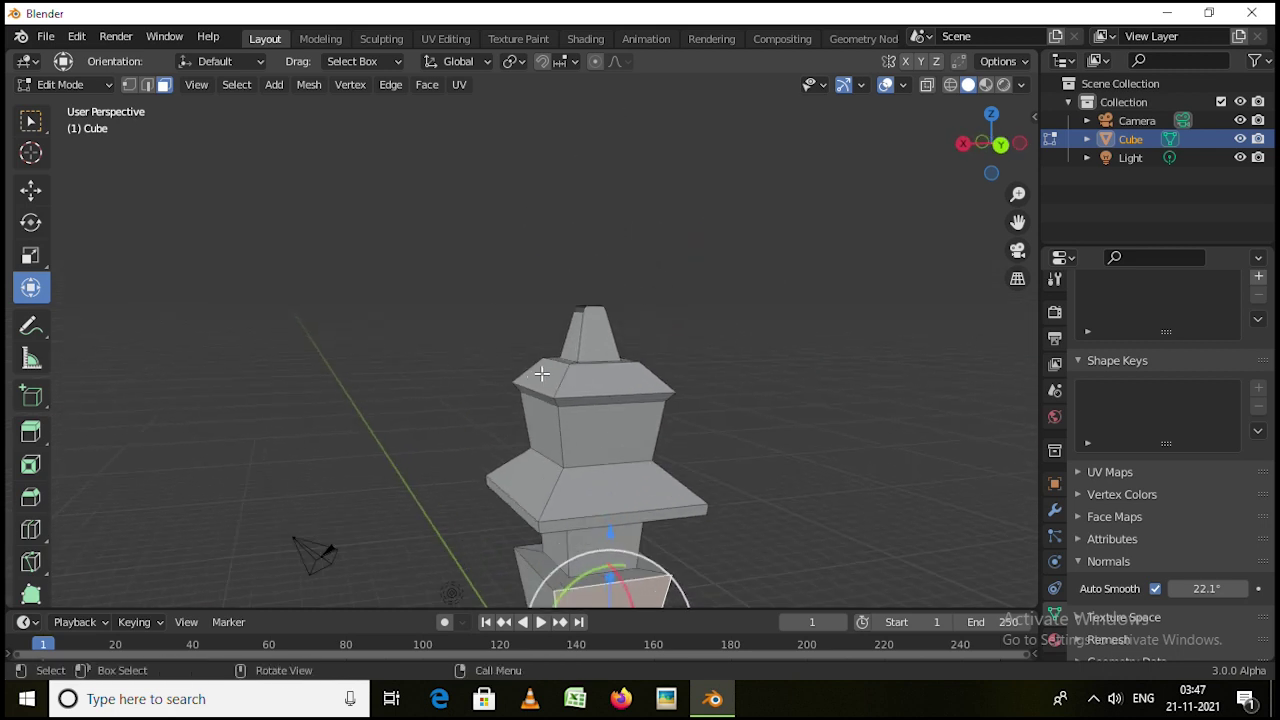
Select the ring of sloped faces on the upper cap and try extruding it with Extrude Manifold
{"action": "left_click", "coordinate": [541, 373]}
{"action": "middle_click_drag", "start_coordinate": [541, 373], "coordinate": [598, 509]}
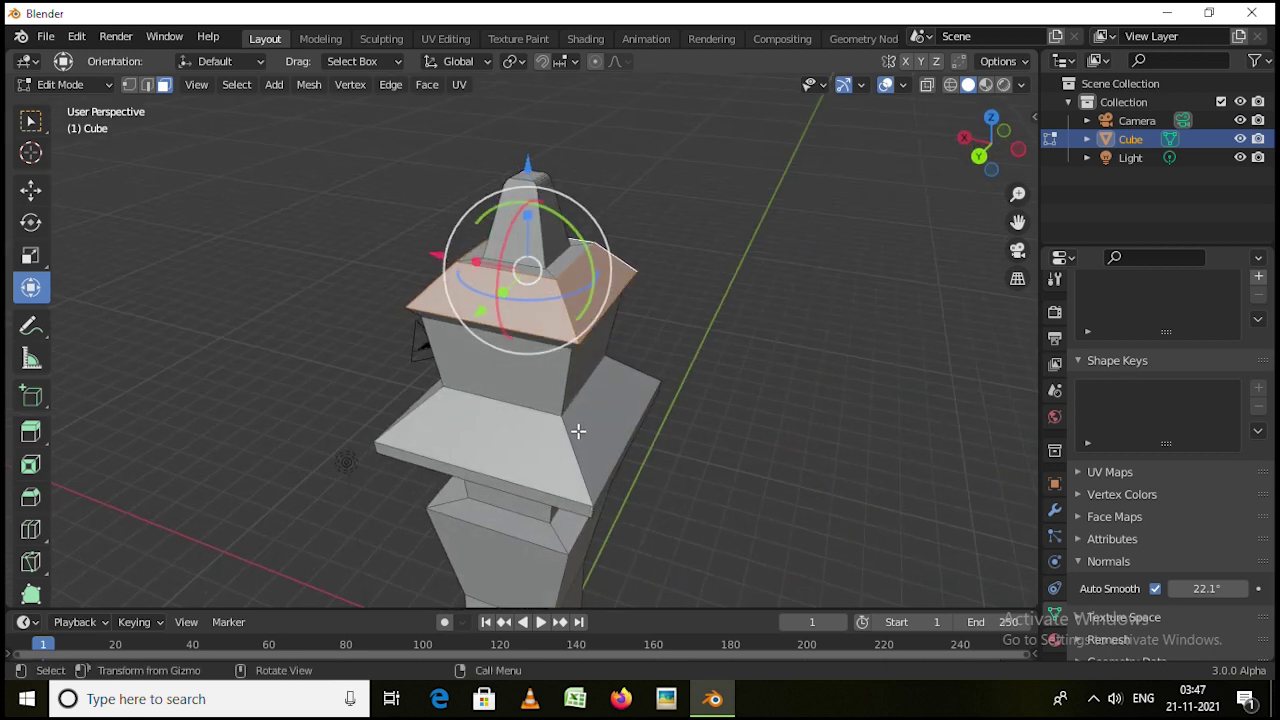
{"action": "key", "text": "alt+e"}
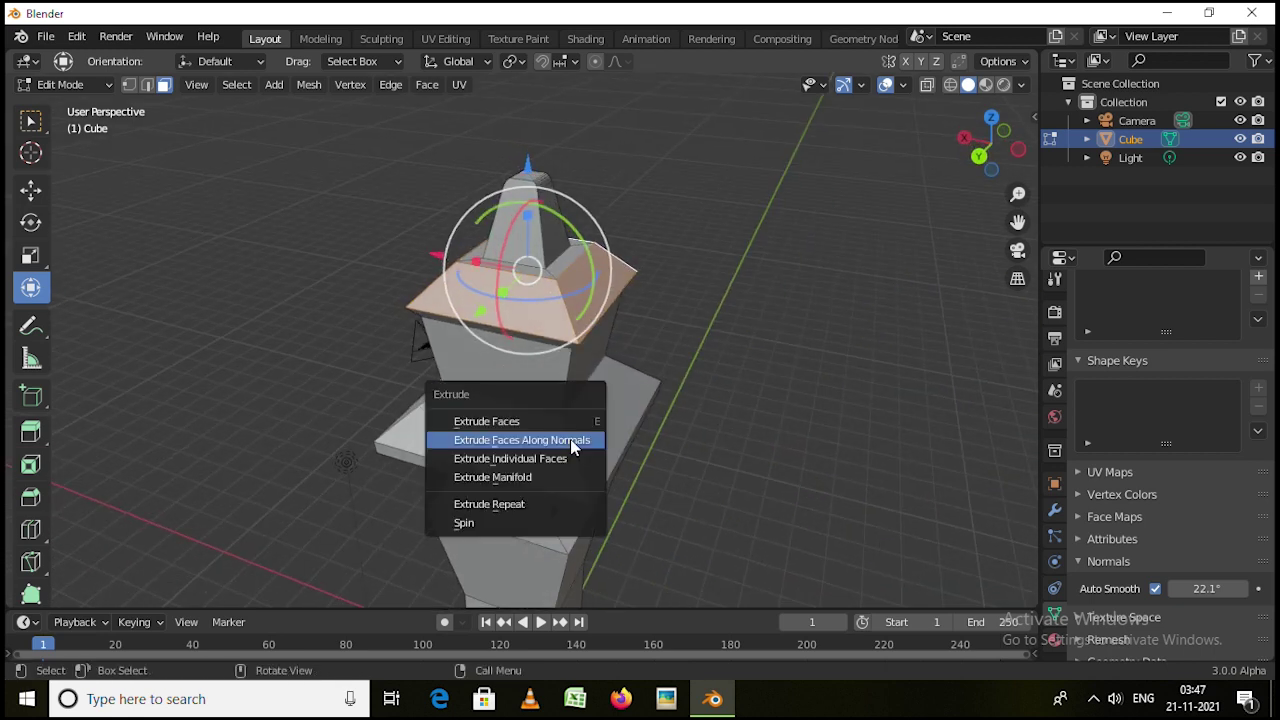
{"action": "left_click", "coordinate": [547, 458]}
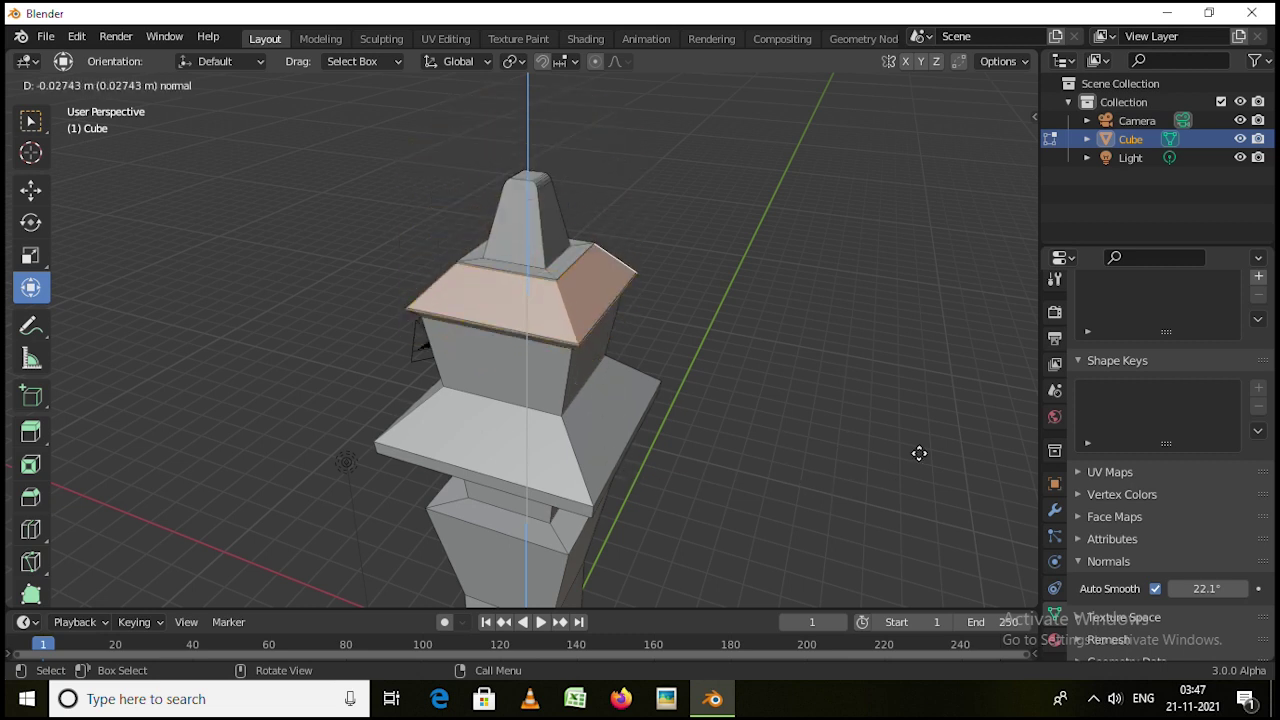
{"action": "left_click", "coordinate": [703, 432]}
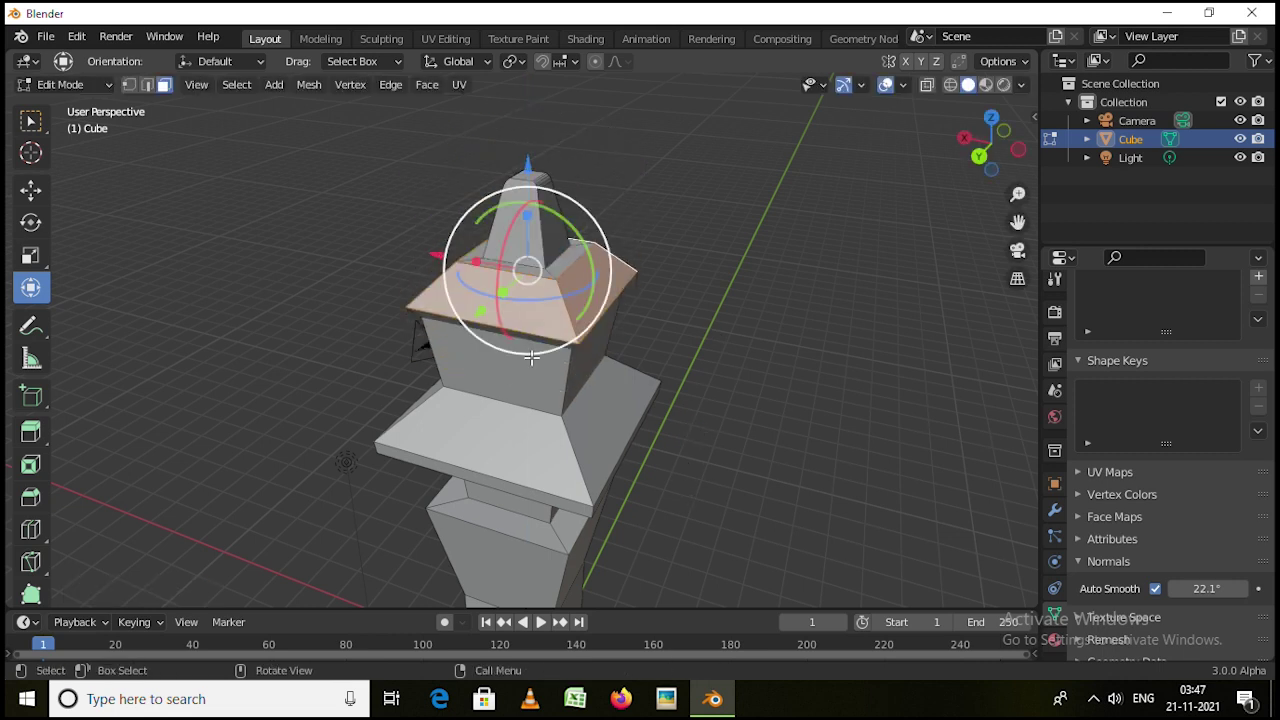
{"action": "key", "text": "alt+e"}
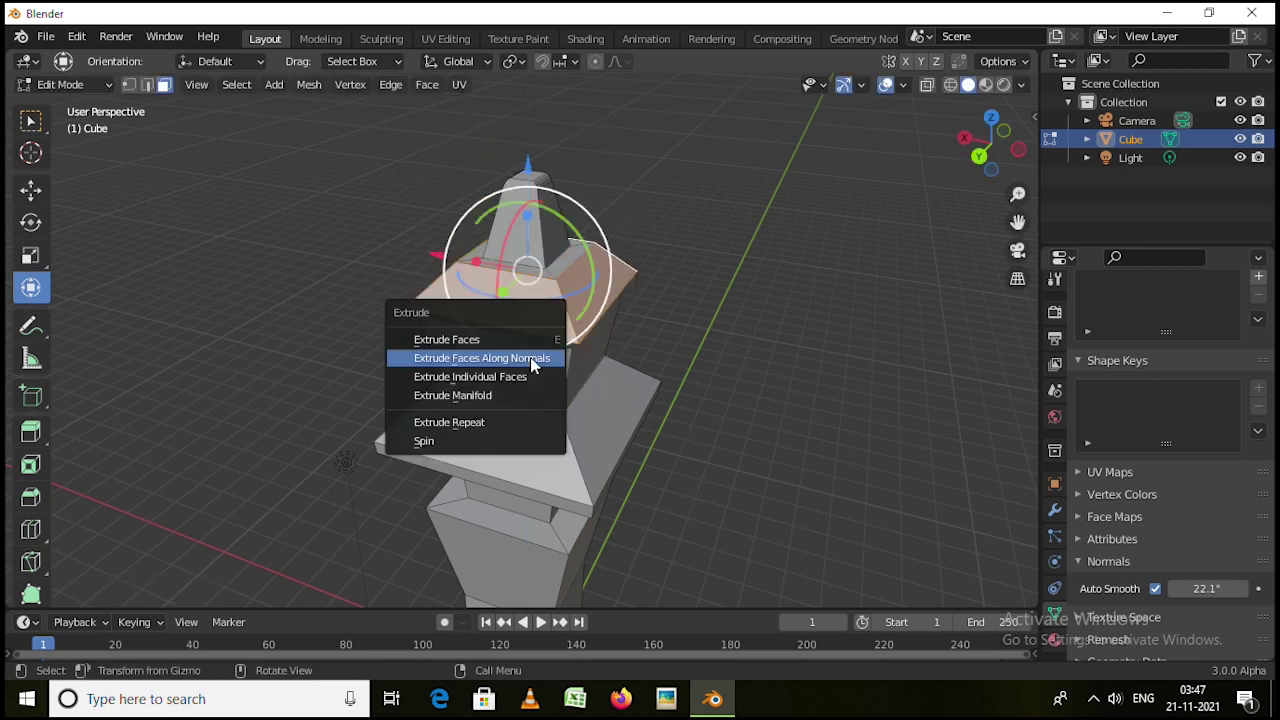
{"action": "left_click", "coordinate": [478, 398]}
Select the small top face of the column's peak and extrude it in place with Extrude Manifold
{"action": "middle_click_drag", "start_coordinate": [774, 309], "coordinate": [523, 196]}
{"action": "scroll", "coordinate": [528, 207], "scroll_direction": "up", "scroll_amount": 4}
{"action": "left_click", "coordinate": [519, 184]}
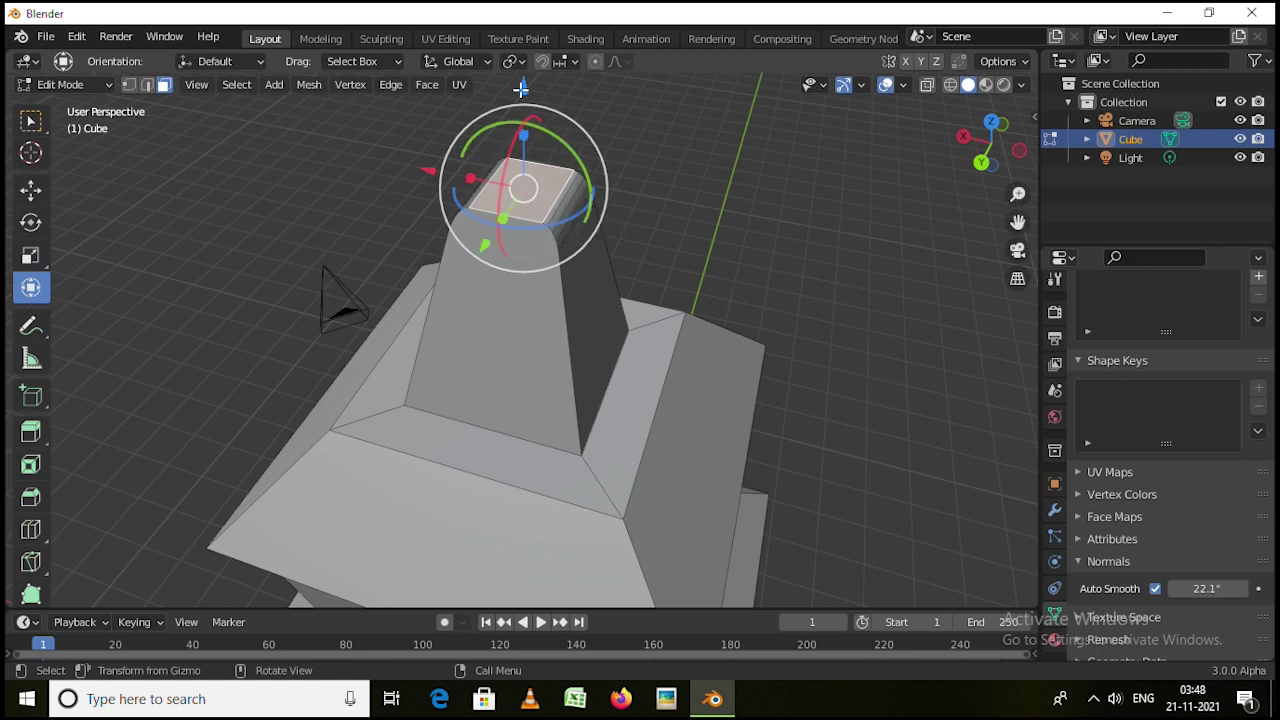
{"action": "left_click_drag", "start_coordinate": [521, 89], "coordinate": [540, 157]}
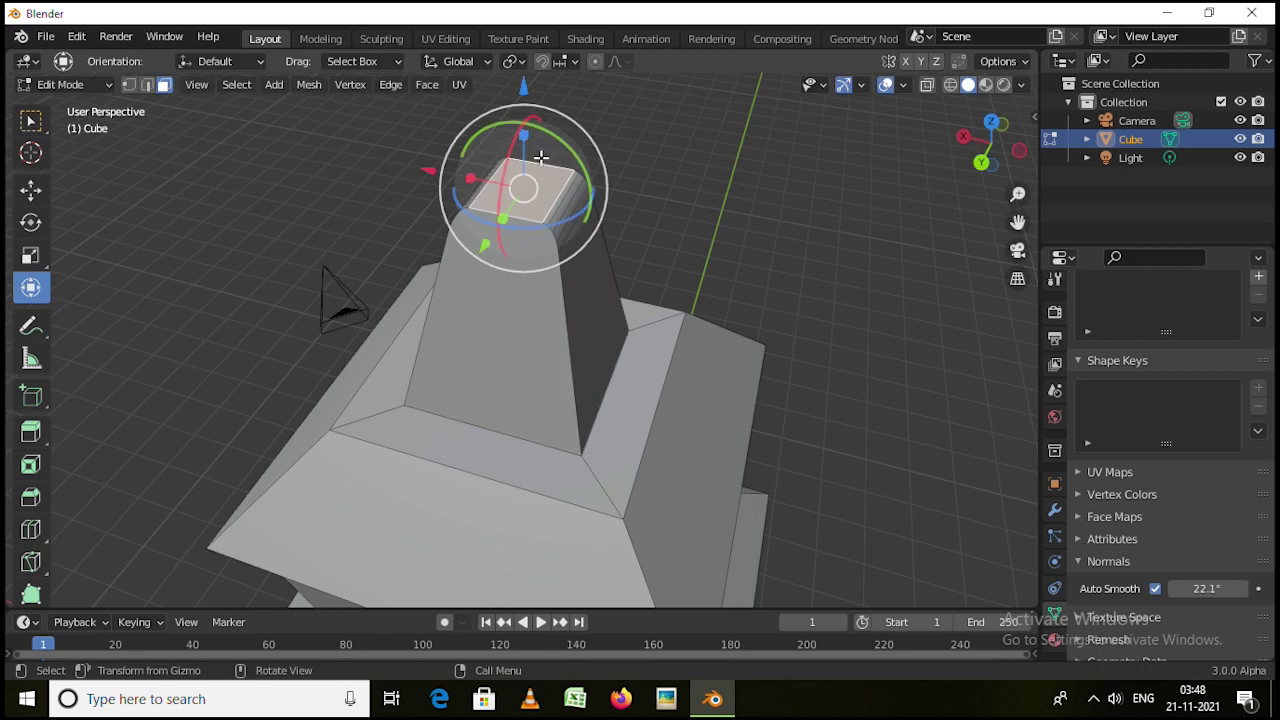
{"action": "key", "text": "alt+e"}
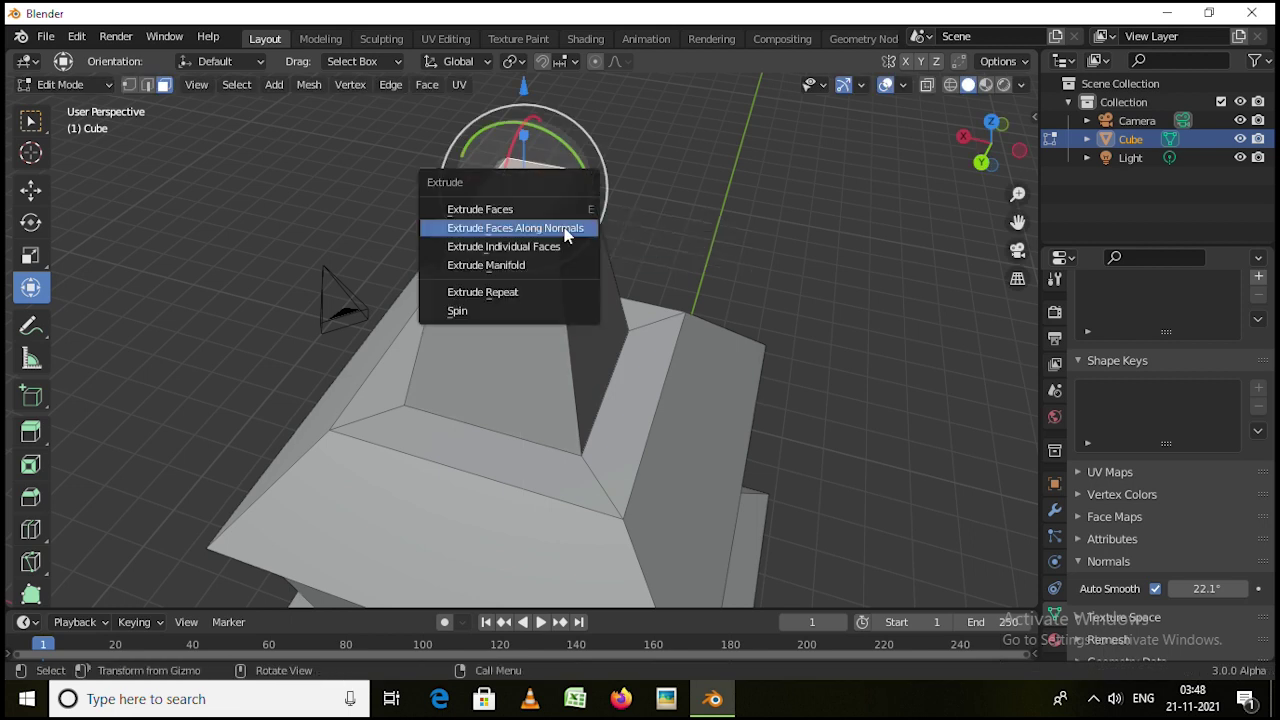
{"action": "left_click", "coordinate": [523, 271]}
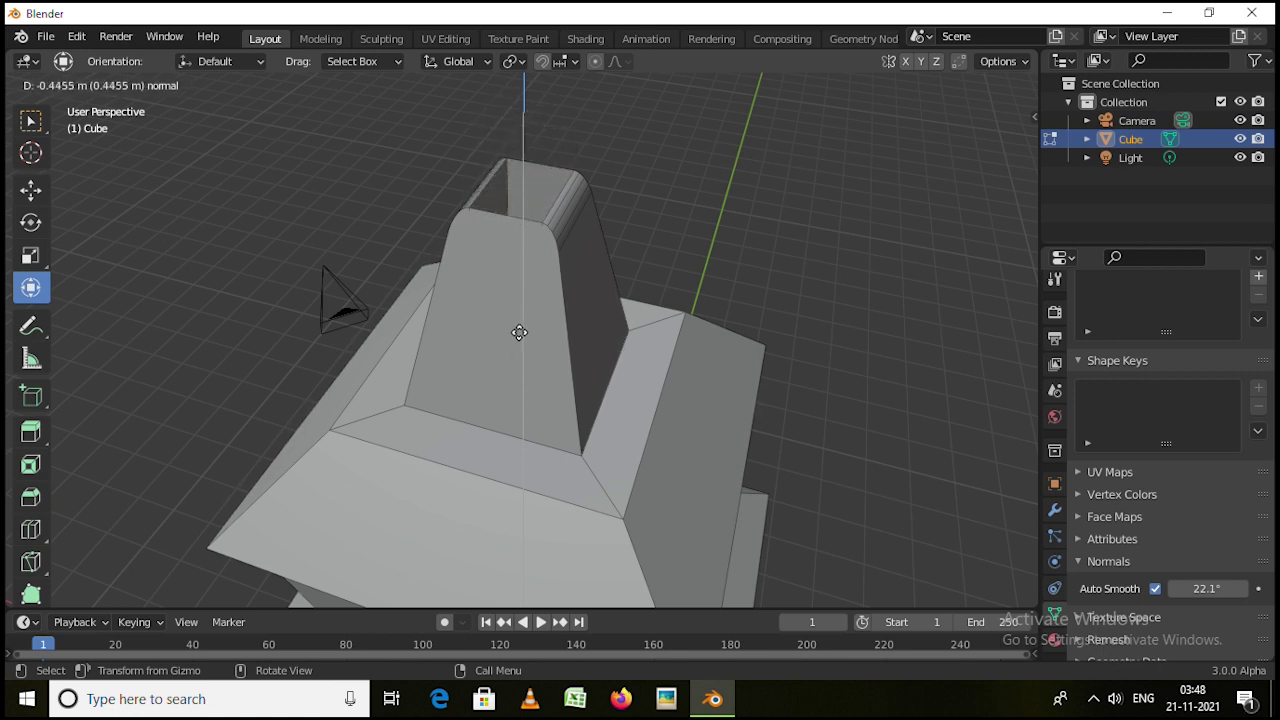
{"action": "left_click", "coordinate": [523, 275]}
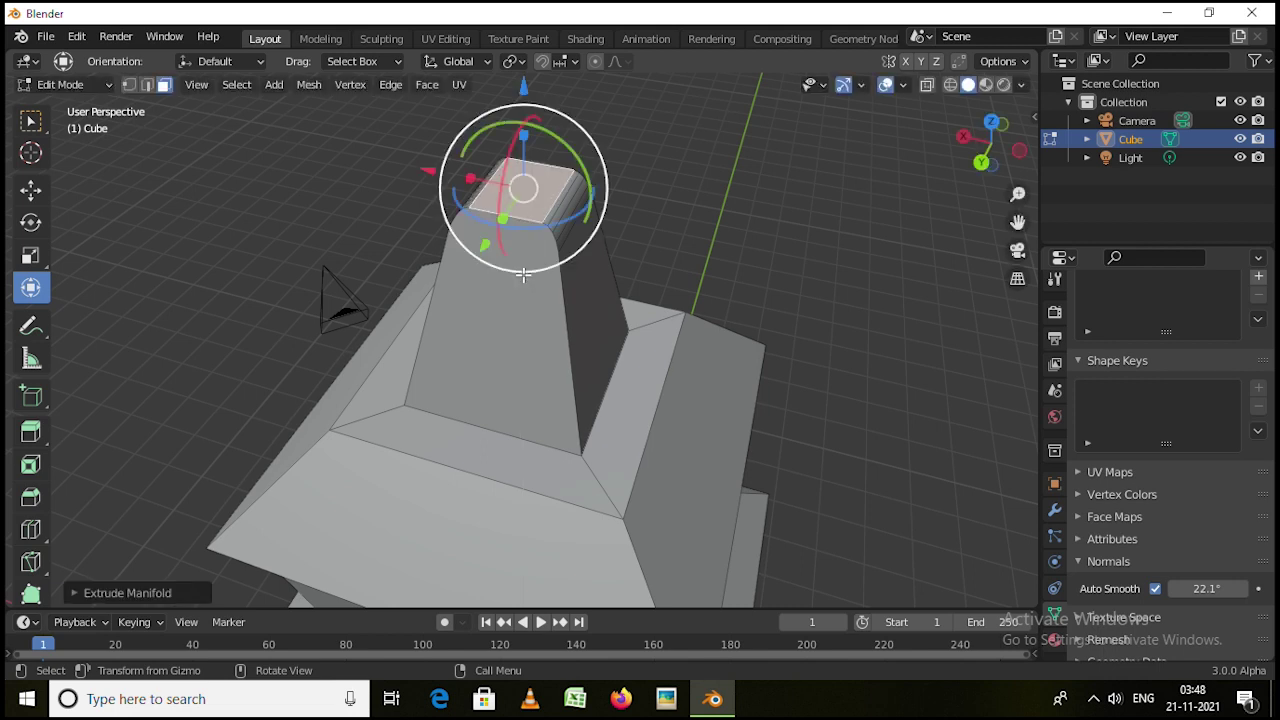
Raise the peak's extruded top face and scale it down to form a narrower tip
{"action": "middle_click_drag", "start_coordinate": [523, 277], "coordinate": [589, 92]}
{"action": "left_click_drag", "start_coordinate": [529, 86], "coordinate": [541, 606]}
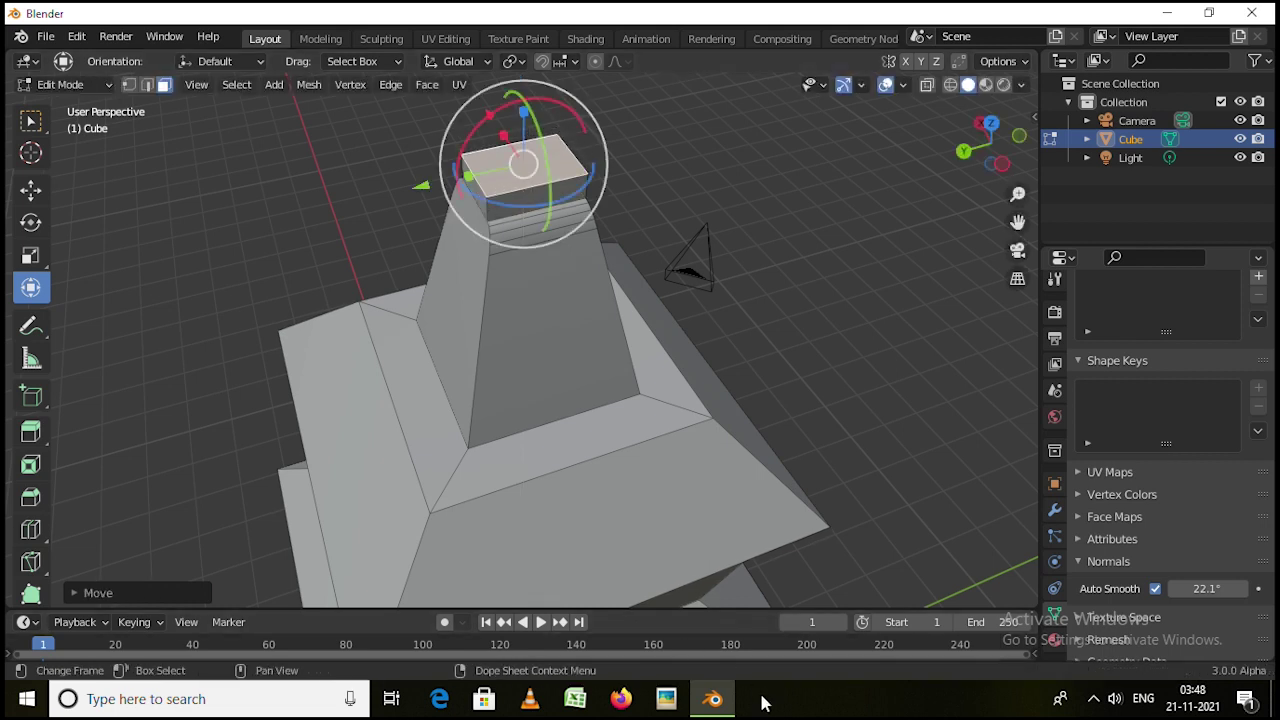
{"action": "key", "text": "s"}
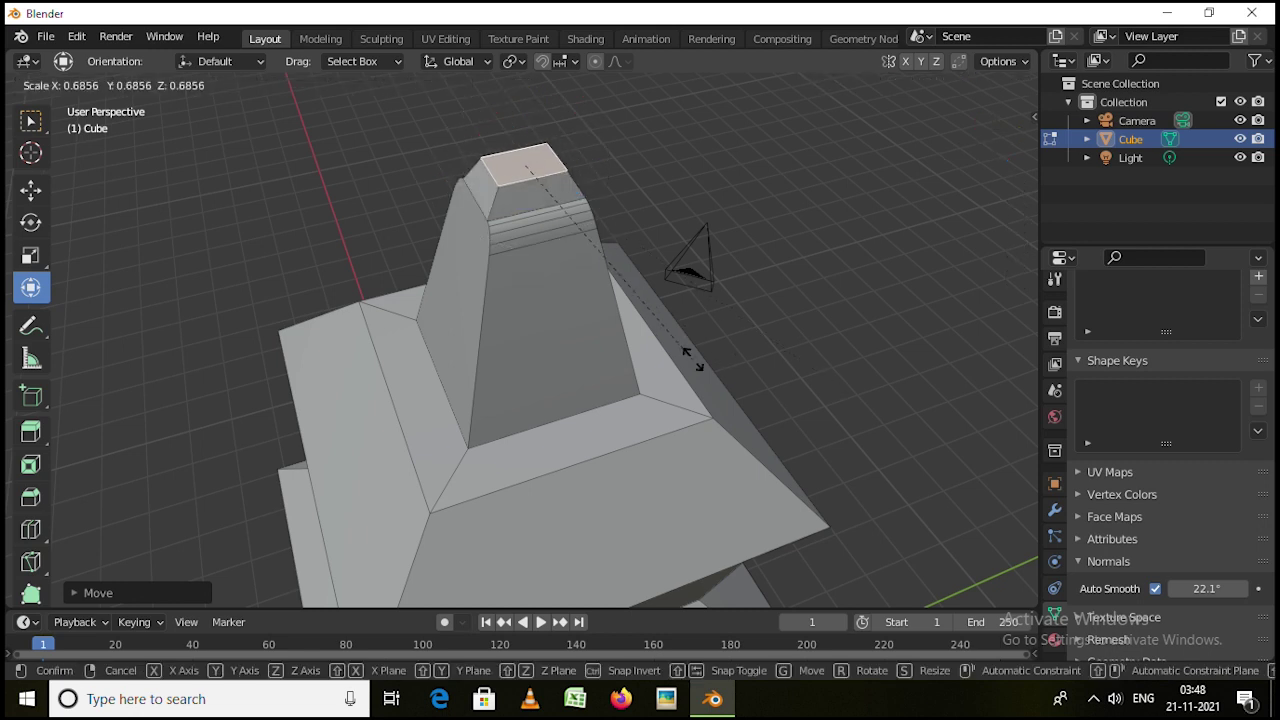
{"action": "left_click", "coordinate": [640, 326]}
Knife-cut a slanted line across the face of the tapered block below the ledge, from its lower edge to its upper edge
{"action": "middle_click_drag", "start_coordinate": [630, 330], "coordinate": [574, 350]}
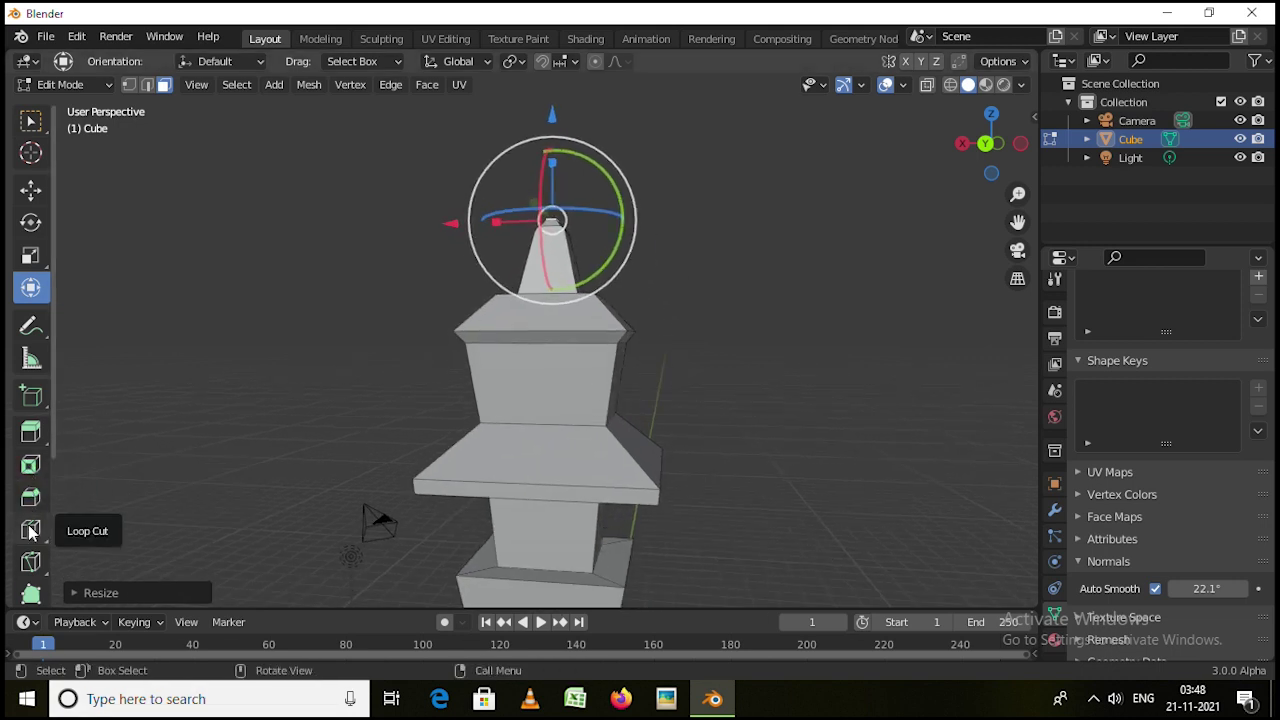
{"action": "scroll", "coordinate": [417, 466], "scroll_direction": "down", "scroll_amount": 1}
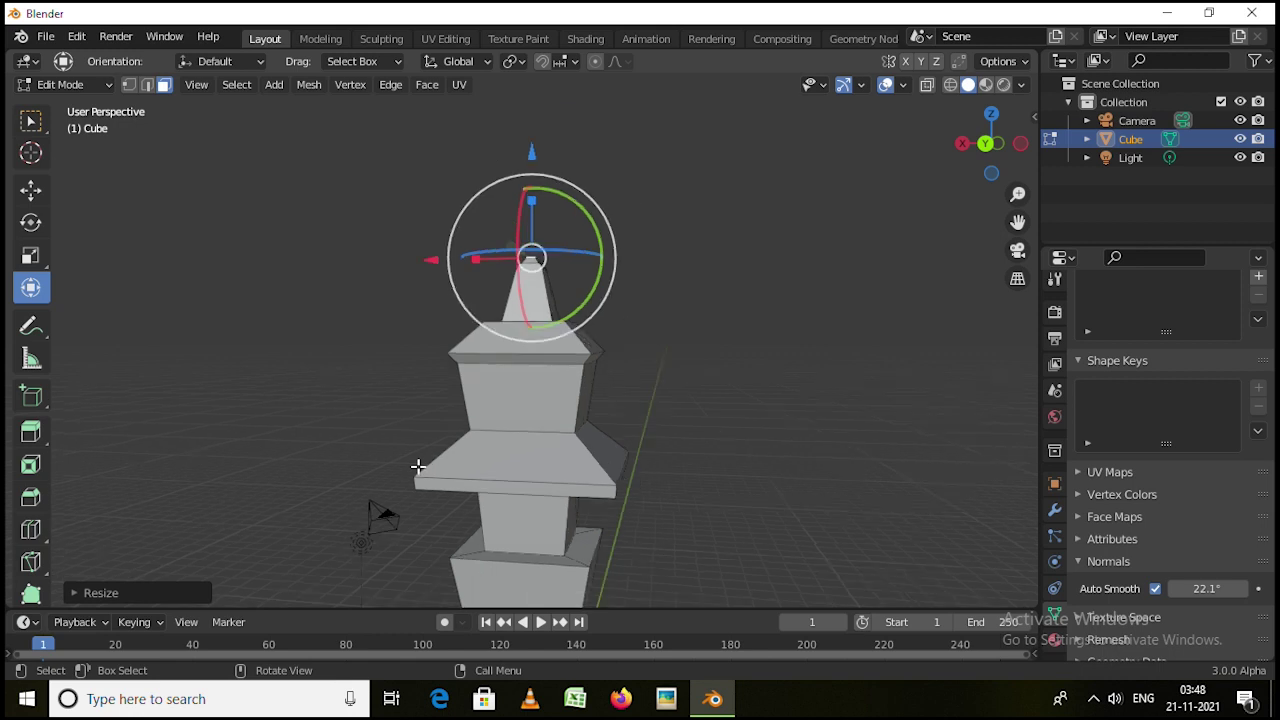
{"action": "middle_click_drag", "start_coordinate": [417, 466], "coordinate": [485, 483]}
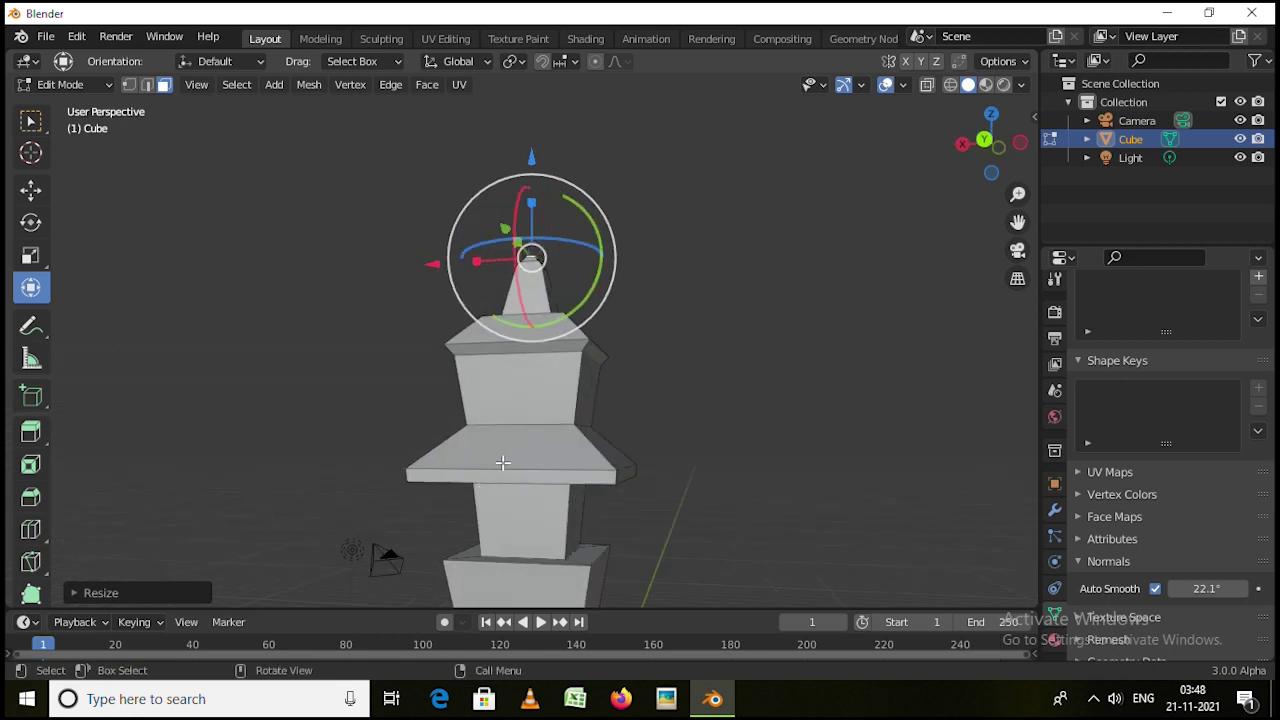
{"action": "middle_click_drag", "start_coordinate": [502, 463], "coordinate": [543, 400]}
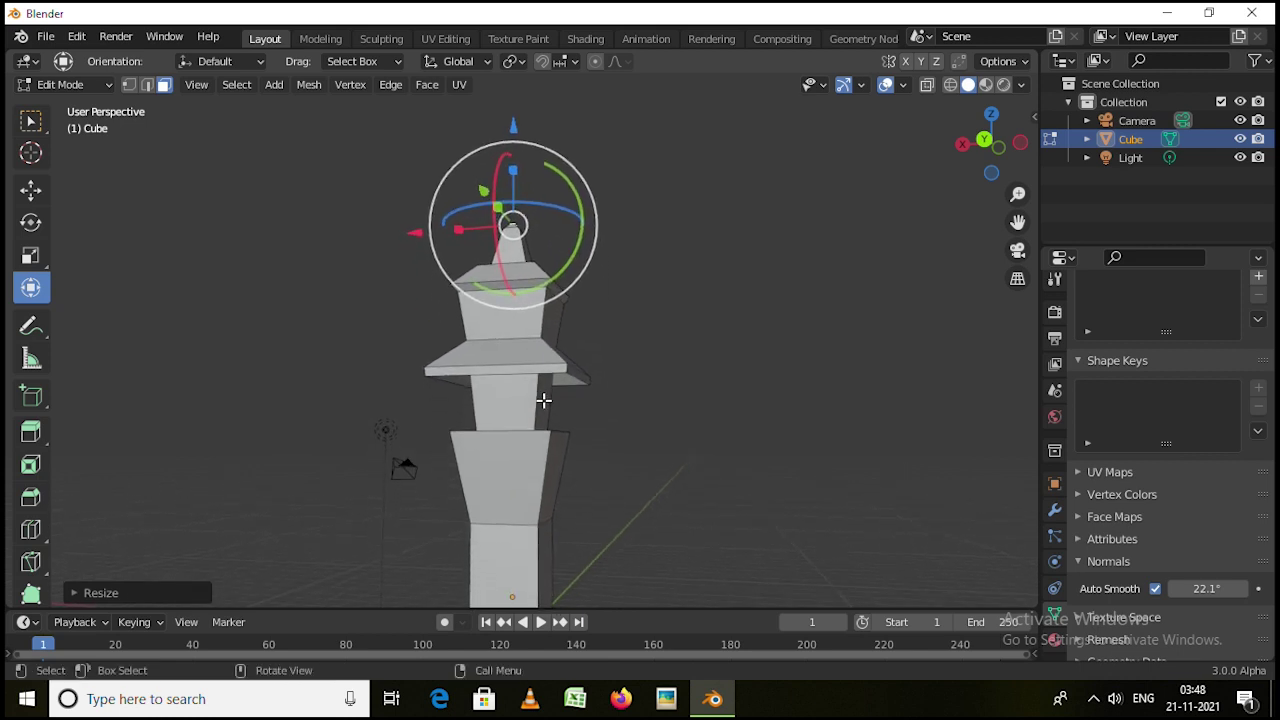
{"action": "scroll", "coordinate": [470, 554], "scroll_direction": "up", "scroll_amount": 5}
{"action": "middle_click_drag", "start_coordinate": [523, 506], "coordinate": [542, 485]}
{"action": "middle_click_drag", "start_coordinate": [537, 417], "coordinate": [503, 357]}
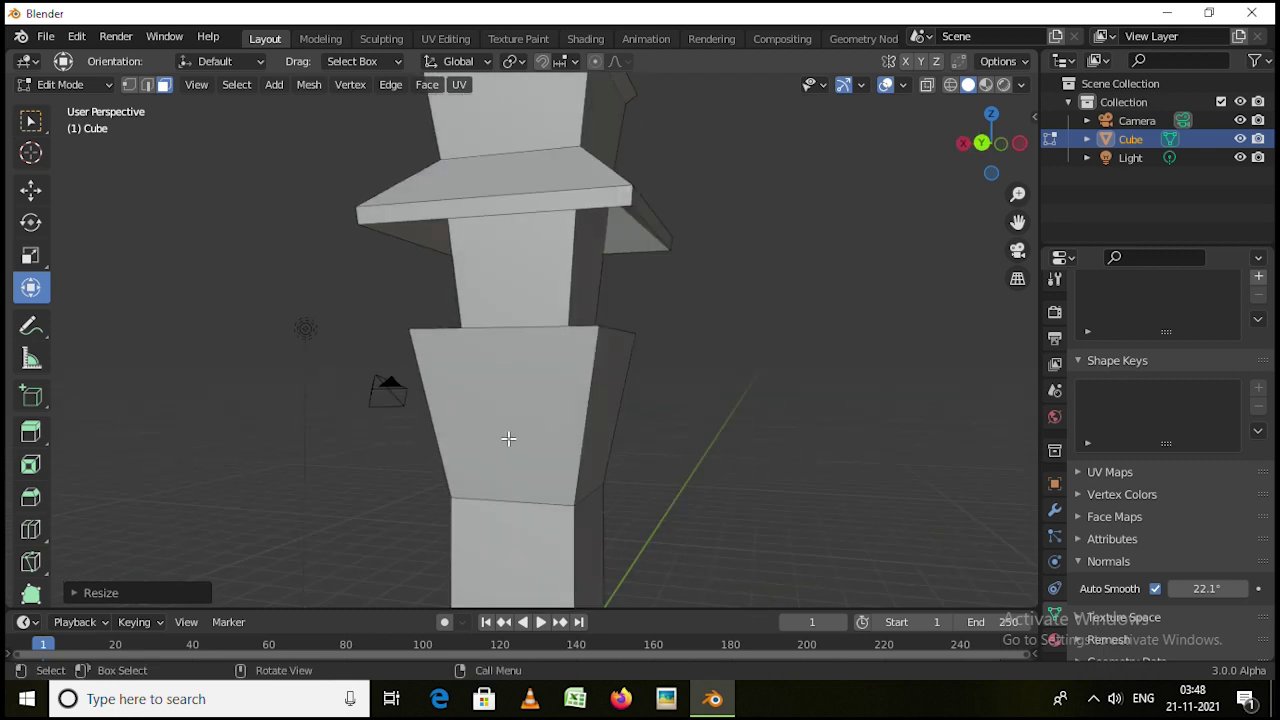
{"action": "middle_click_drag", "start_coordinate": [508, 438], "coordinate": [551, 475]}
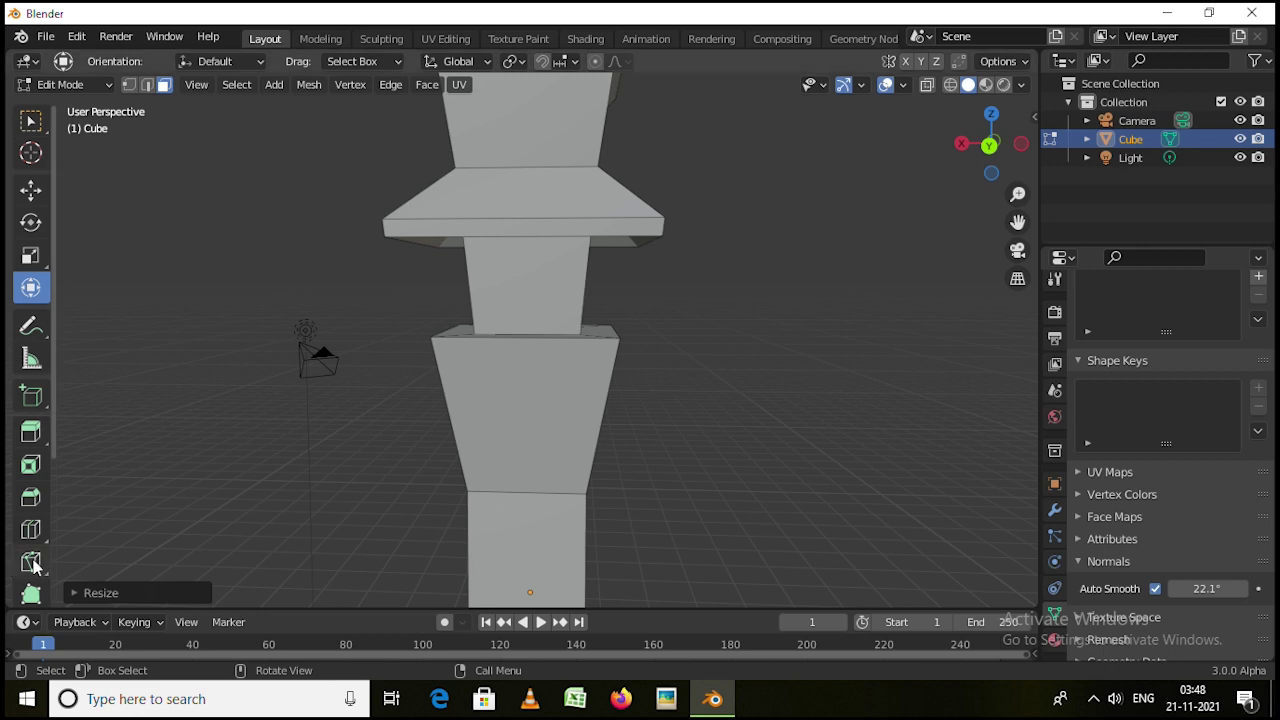
{"action": "left_click", "coordinate": [518, 495]}
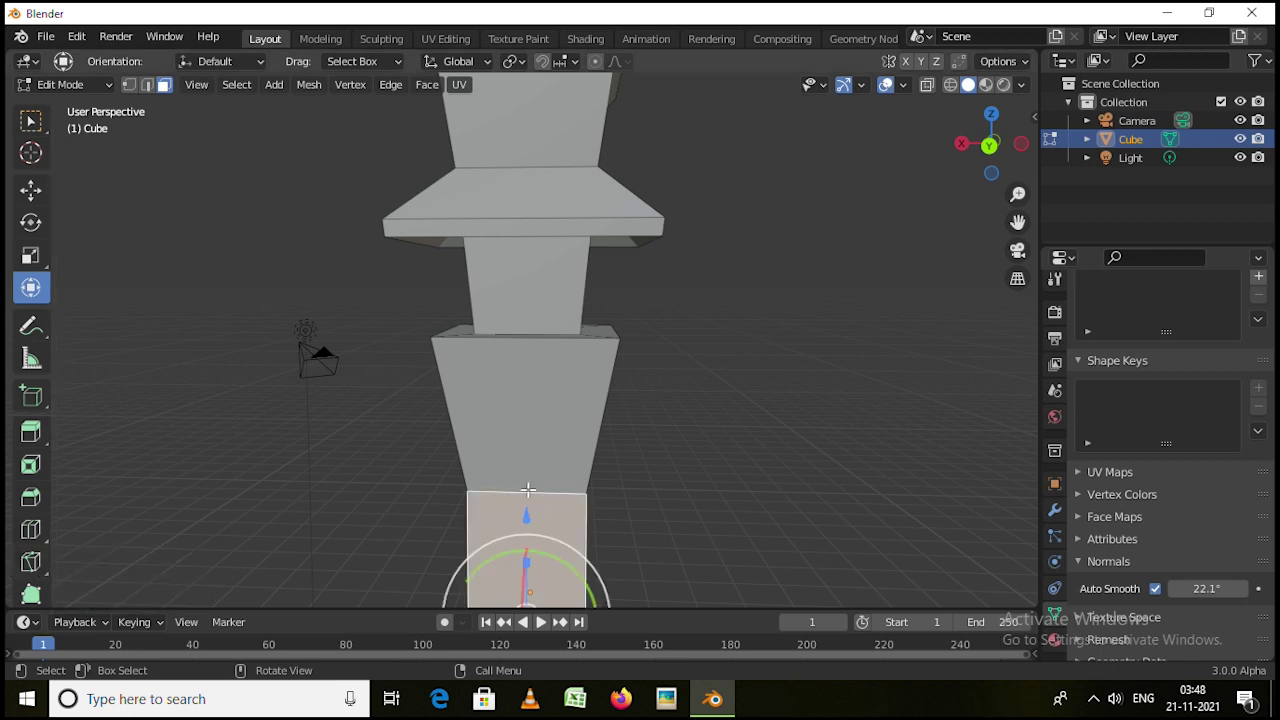
{"action": "left_click", "coordinate": [527, 489]}
{"action": "key", "text": "2"}
{"action": "left_click", "coordinate": [527, 491]}
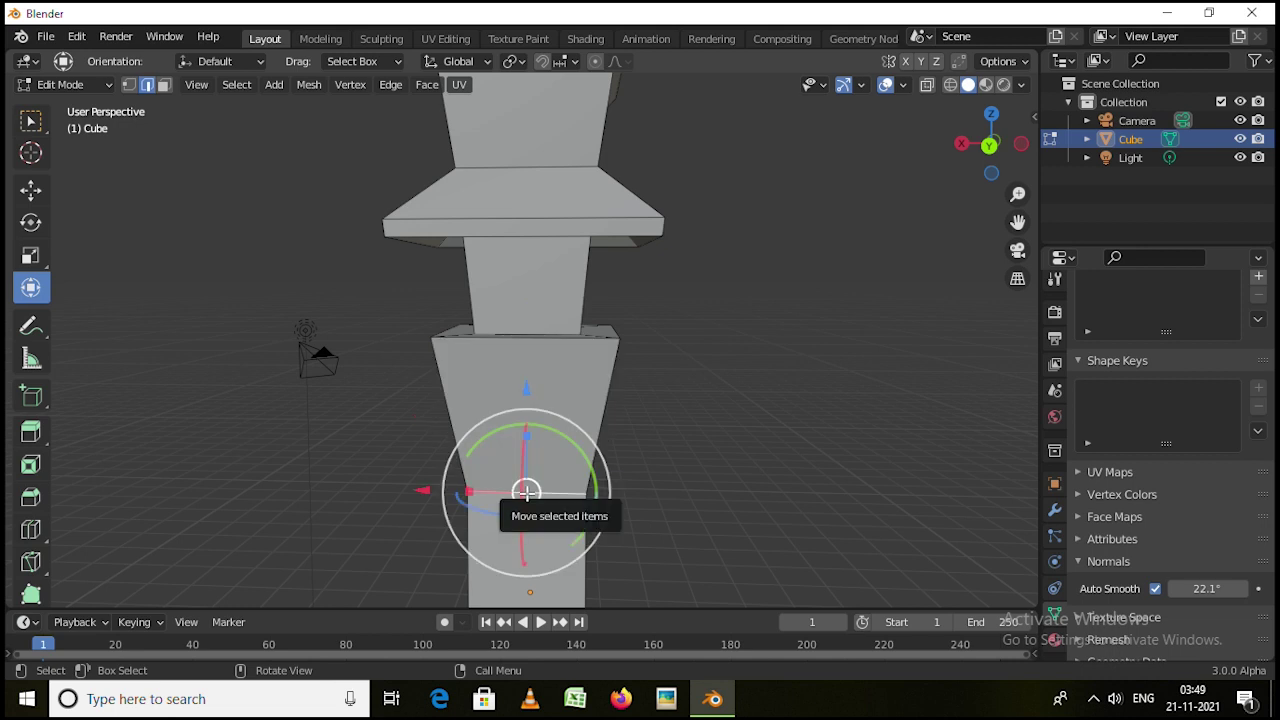
{"action": "key", "text": "k"}
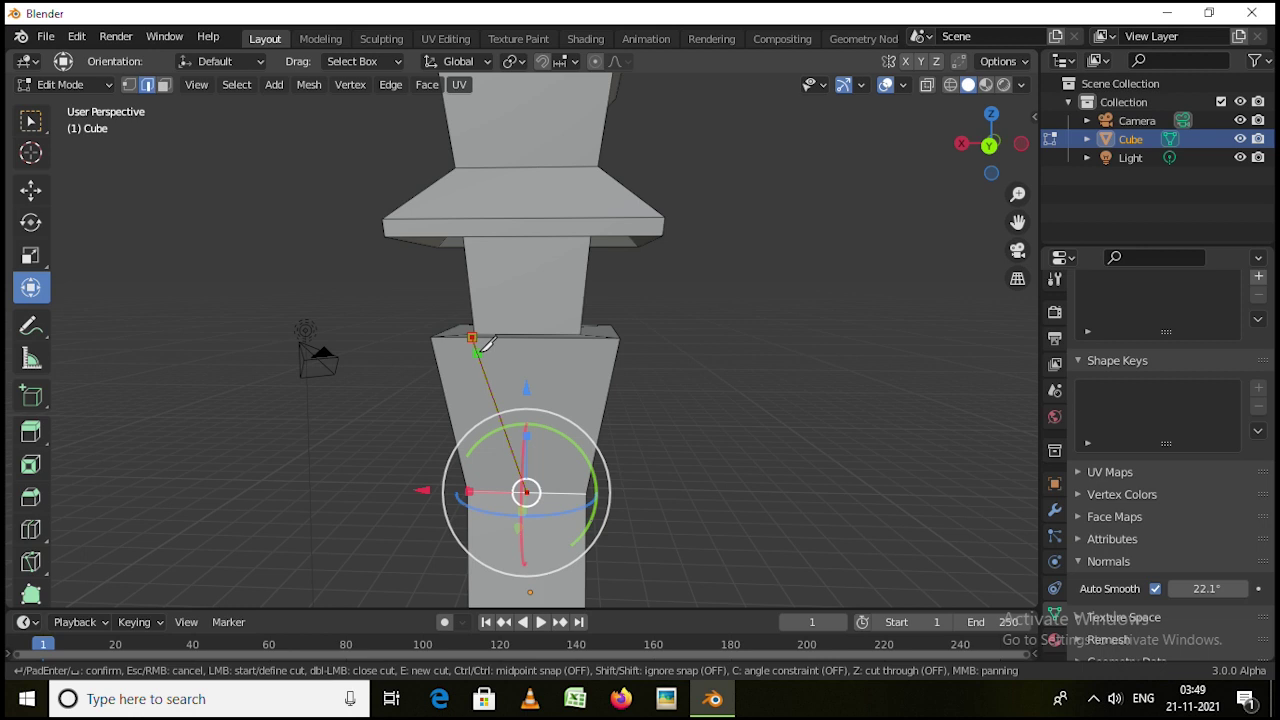
{"action": "key", "text": "Return"}
Try extruding the slanted cut edge together with the block's lower edge, and again with only the cut edge selected
{"action": "middle_click_drag", "start_coordinate": [612, 511], "coordinate": [569, 476]}
{"action": "key", "text": "g"}
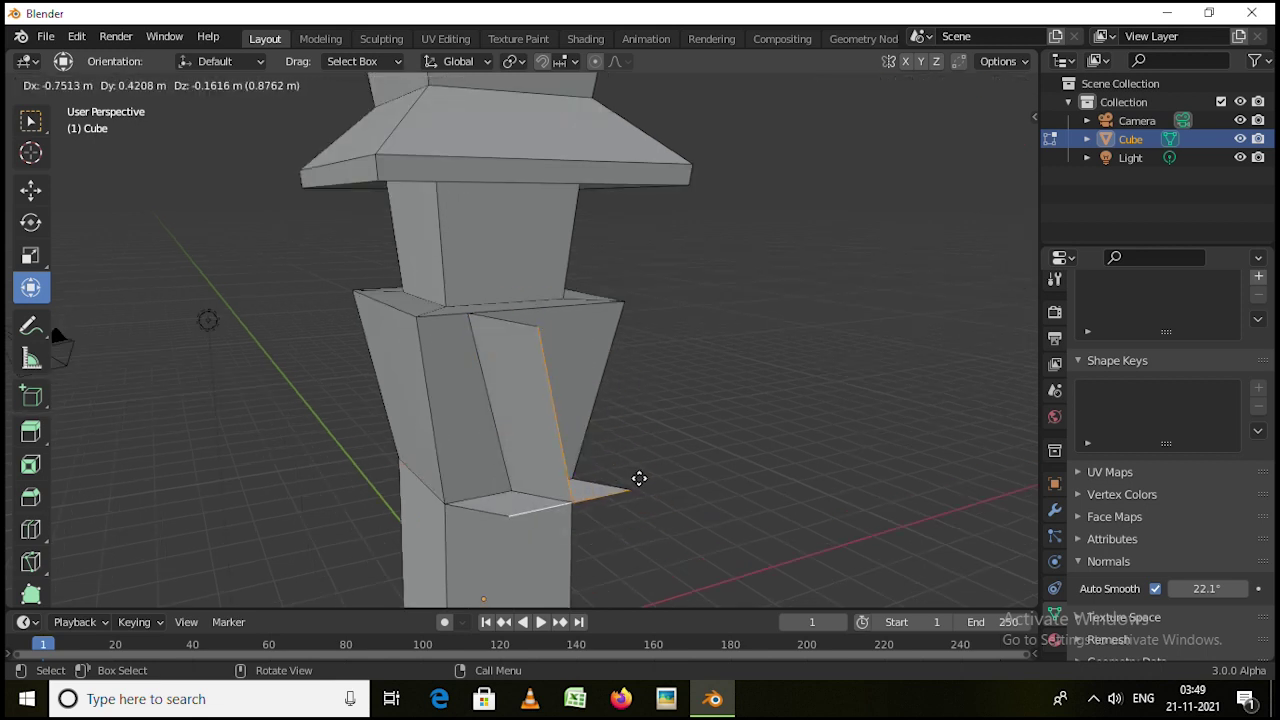
{"action": "right_click", "coordinate": [640, 478]}
{"action": "key", "text": "ctrl+z"}
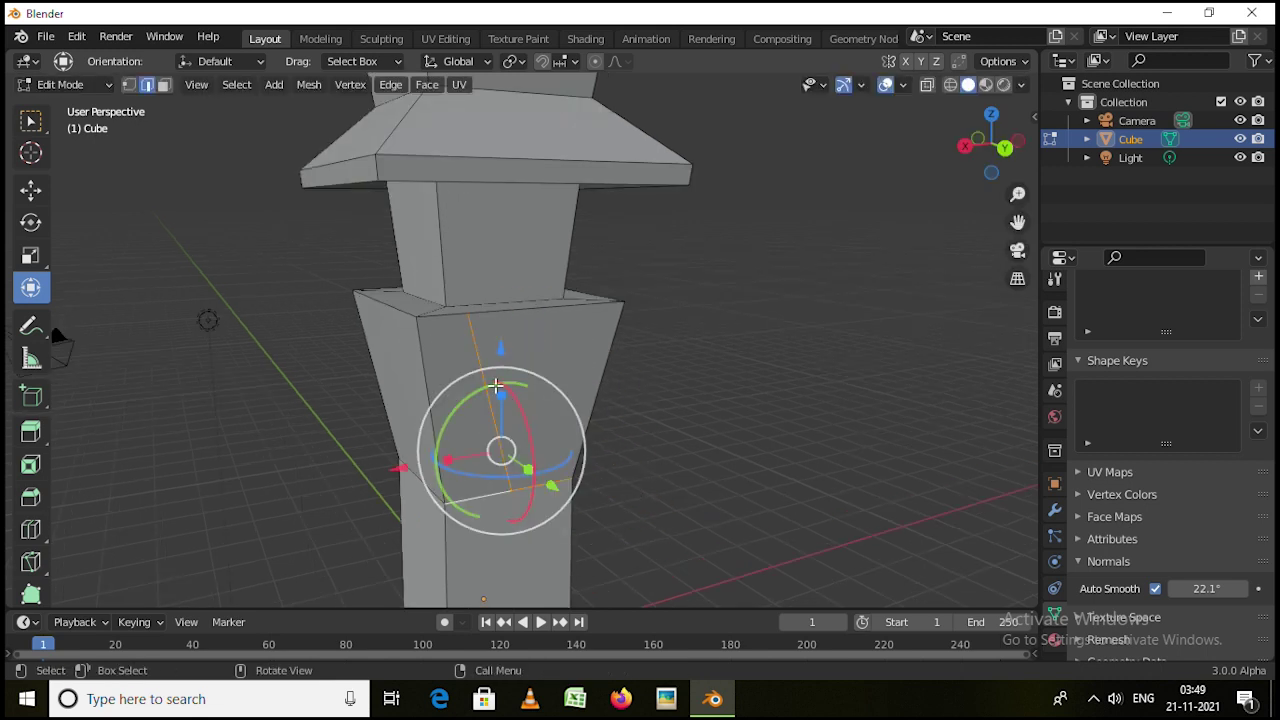
{"action": "left_click", "coordinate": [503, 390]}
{"action": "key", "text": "e"}
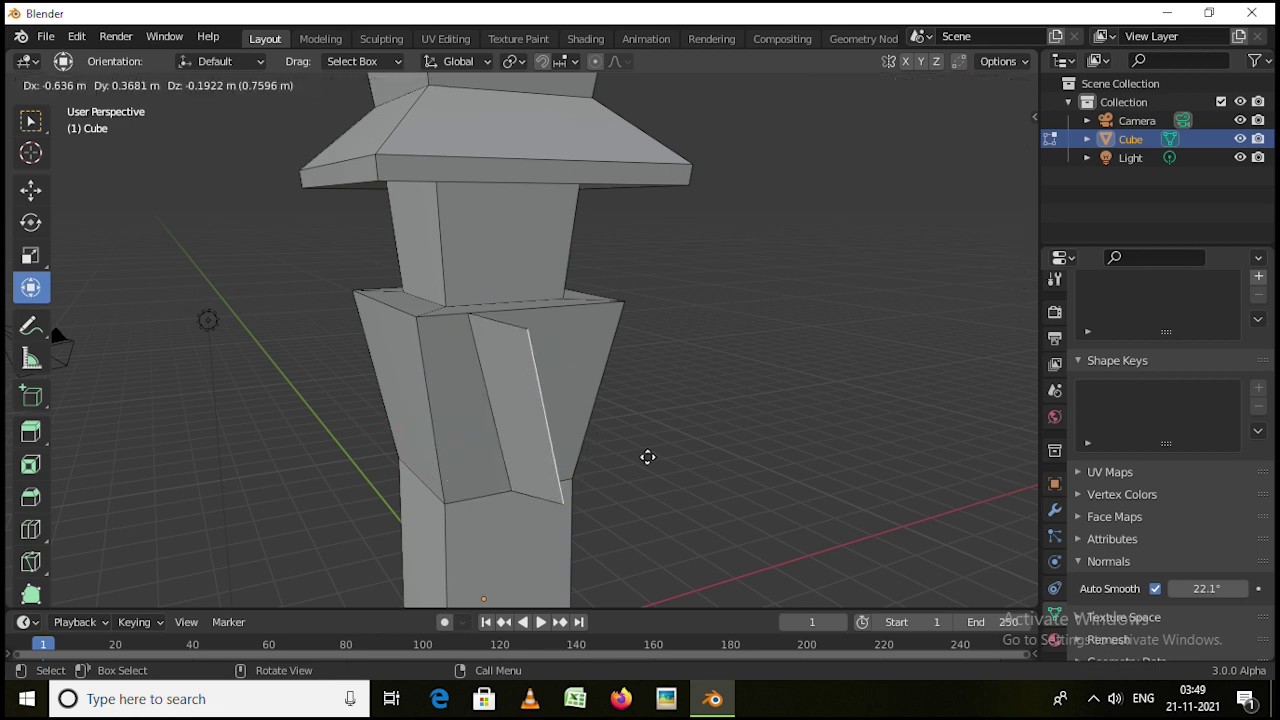
{"action": "right_click", "coordinate": [629, 462]}
Knife-cut a second line across the same face of the tapered block, leaning opposite to the first cut
{"action": "middle_click_drag", "start_coordinate": [629, 463], "coordinate": [574, 474]}
{"action": "scroll", "coordinate": [556, 468], "scroll_direction": "up", "scroll_amount": 2}
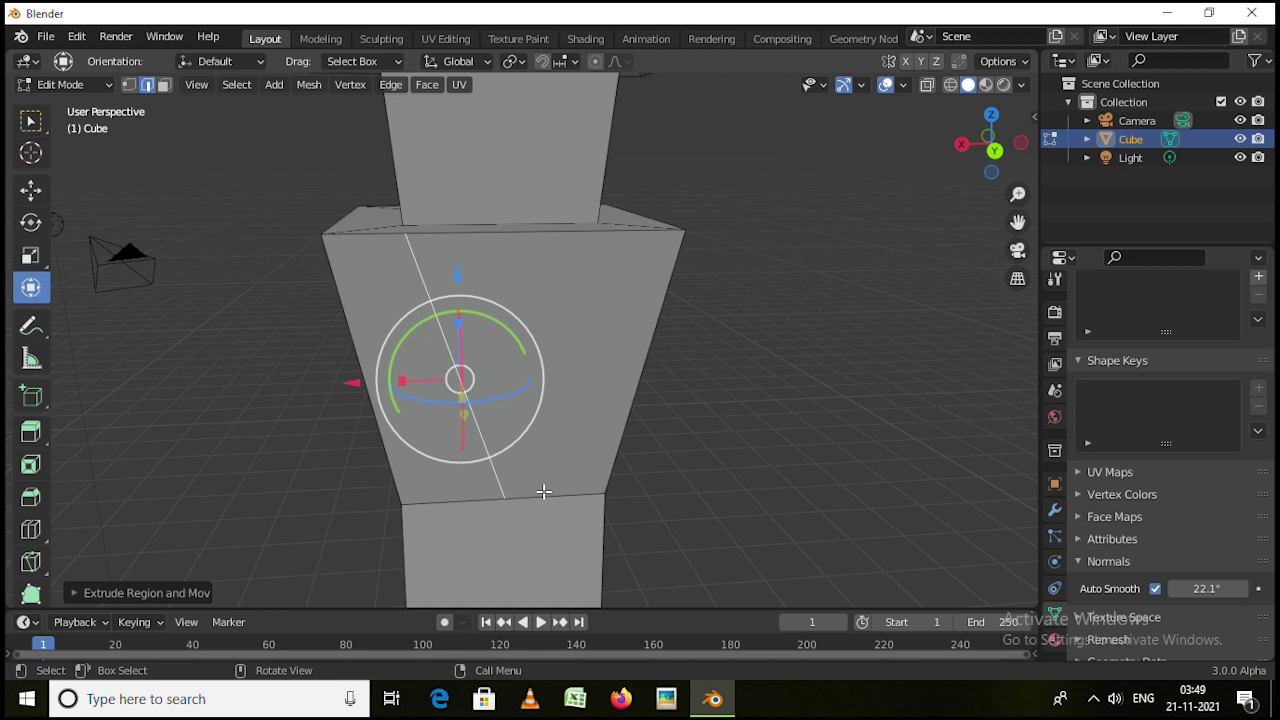
{"action": "key", "text": "k"}
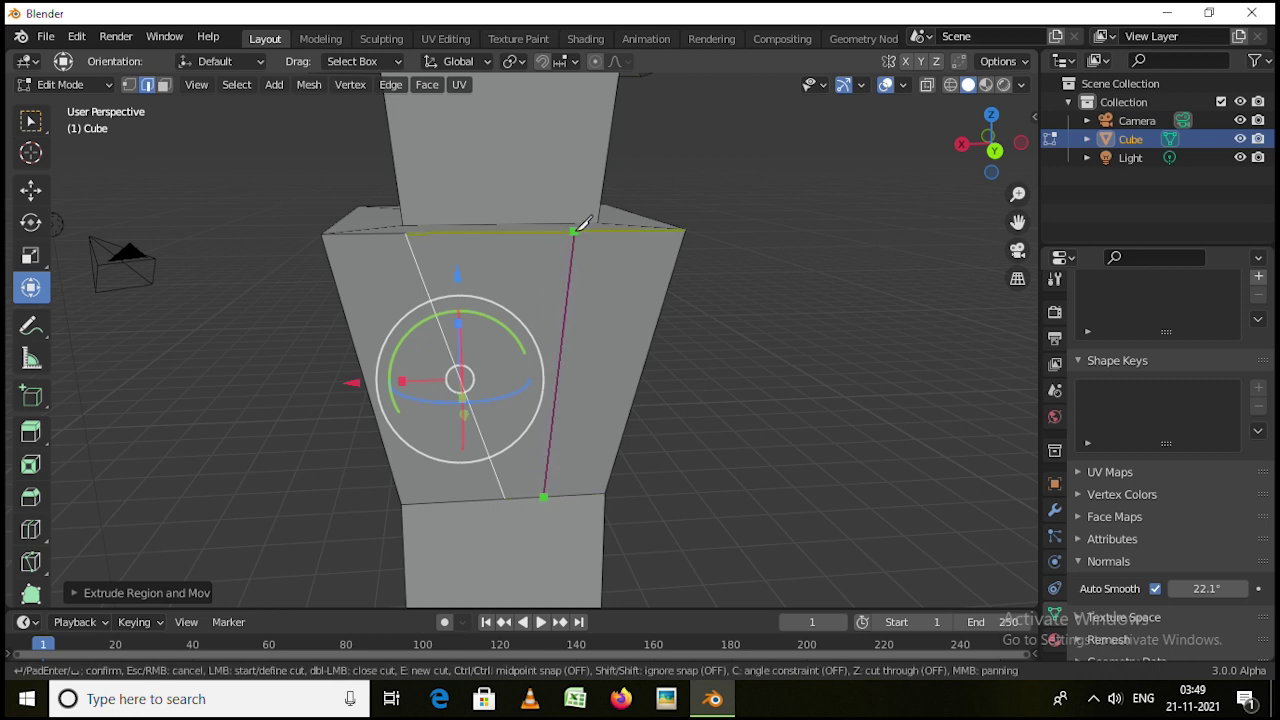
{"action": "left_click", "coordinate": [584, 232]}
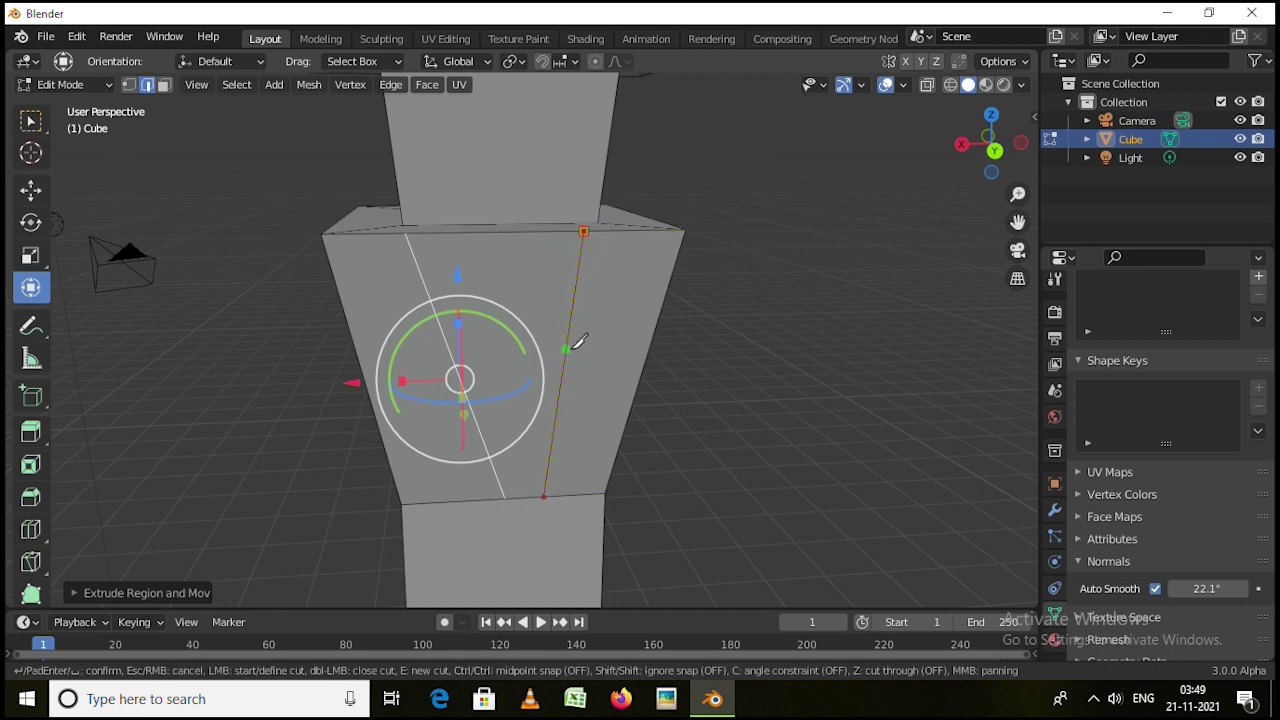
{"action": "key", "text": "Return"}
{"action": "key", "text": "Tab"}
{"action": "key", "text": "Tab"}
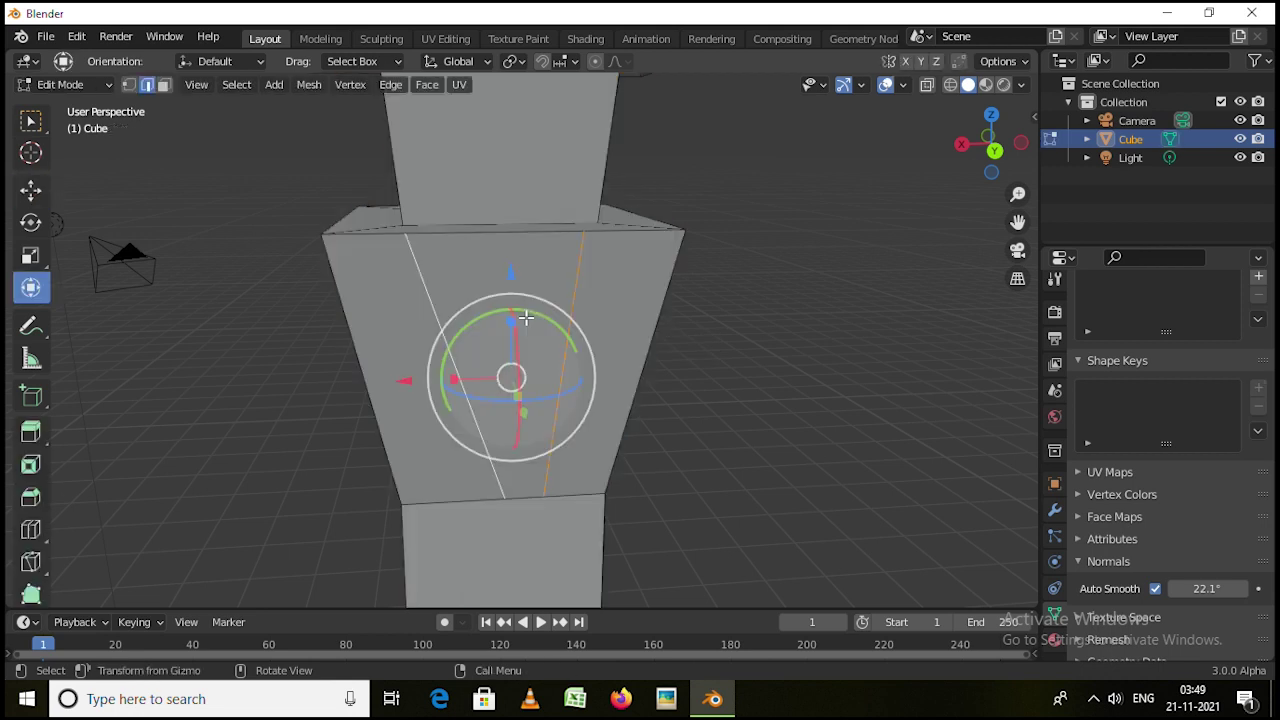
Try pulling the face between the two knife cuts outward about 0.37 m along the Y axis
{"action": "left_click", "coordinate": [526, 280]}
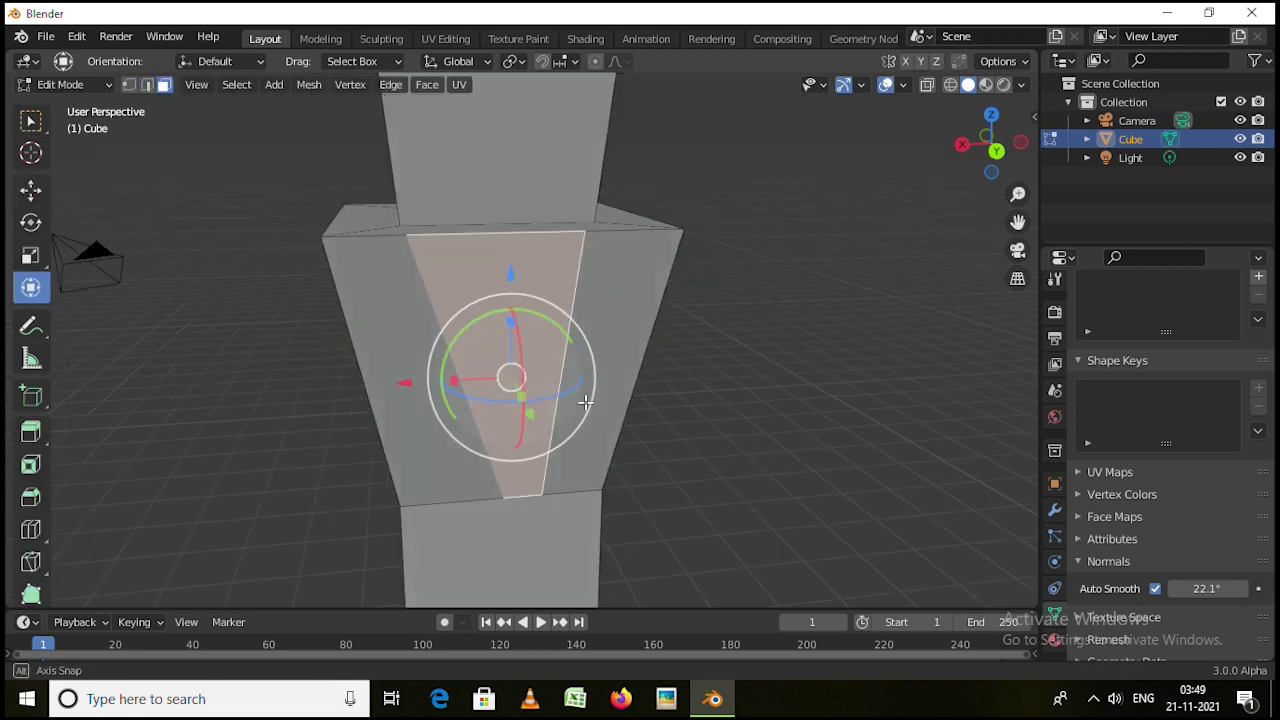
{"action": "middle_click_drag", "start_coordinate": [526, 280], "coordinate": [629, 386]}
{"action": "key", "text": "g"}
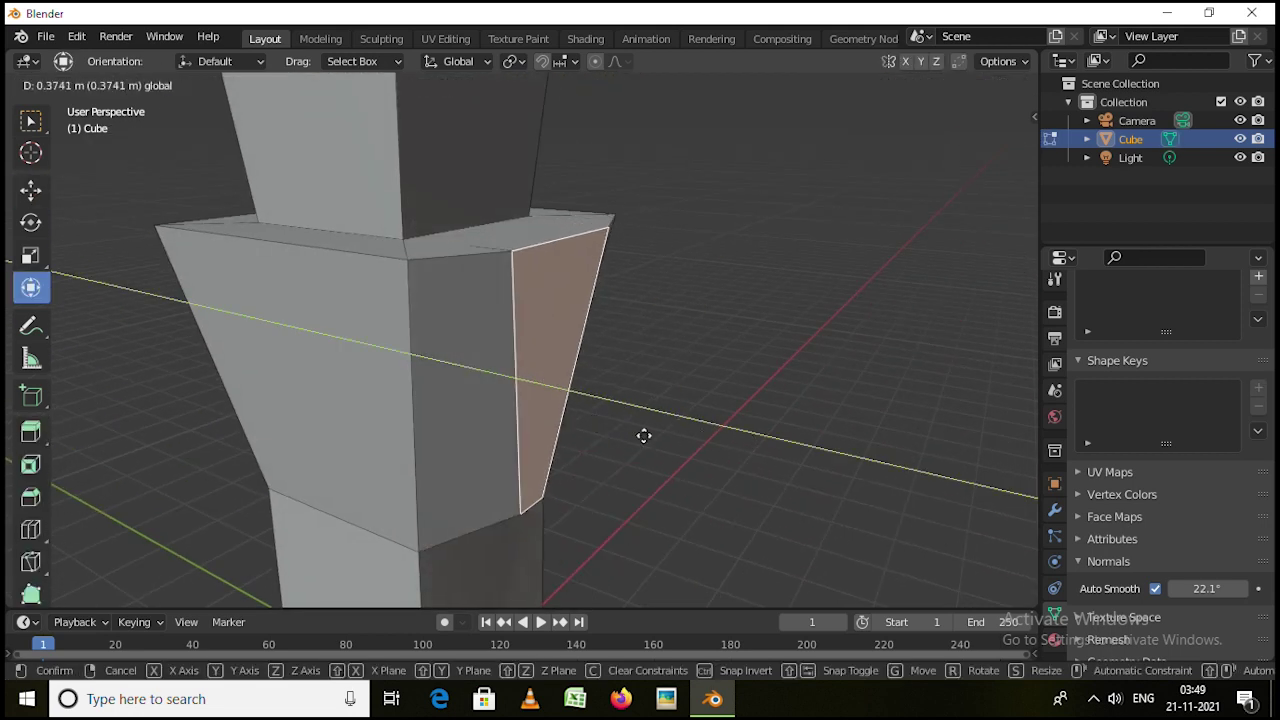
{"action": "left_click", "coordinate": [600, 431]}
{"action": "middle_click_drag", "start_coordinate": [600, 431], "coordinate": [549, 466]}
Undo the face move and both slanted knife cuts on the tapered block
{"action": "key", "text": "ctrl+z"}
{"action": "key", "text": "ctrl+z"}
{"action": "key", "text": "ctrl+z"}
{"action": "key", "text": "ctrl+z"}
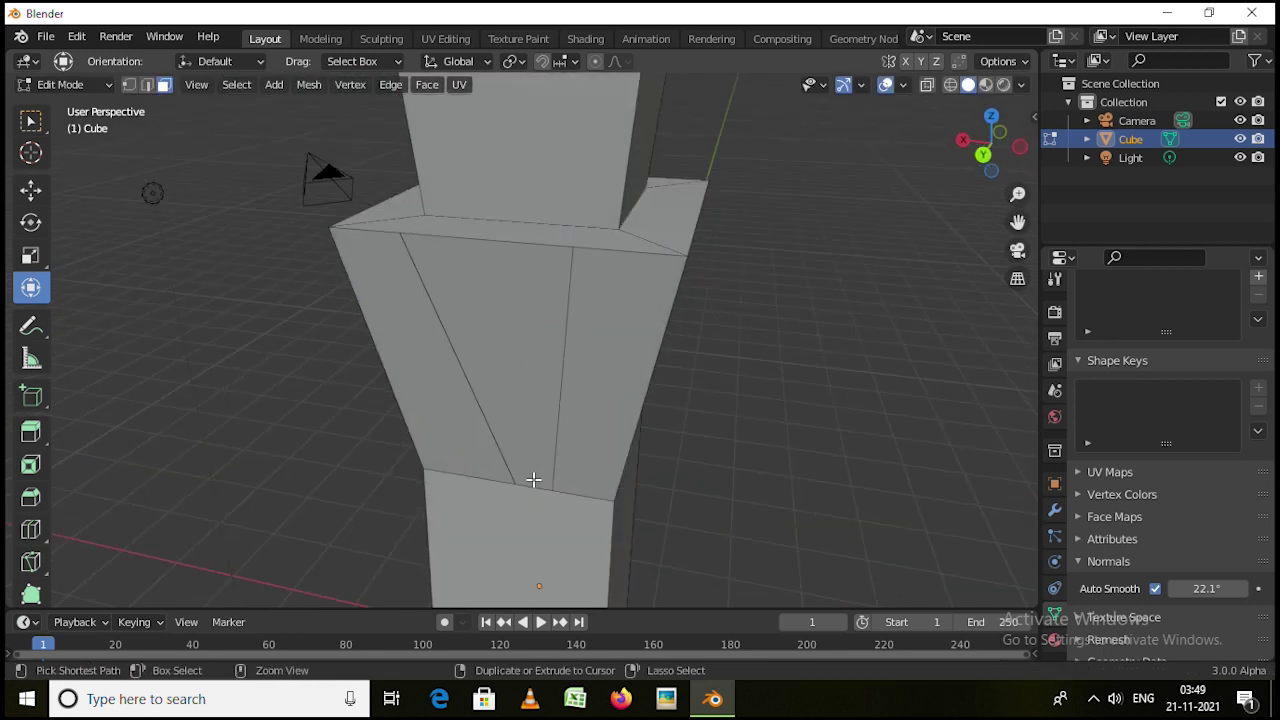
{"action": "key", "text": "ctrl+z"}
{"action": "key", "text": "ctrl+z"}
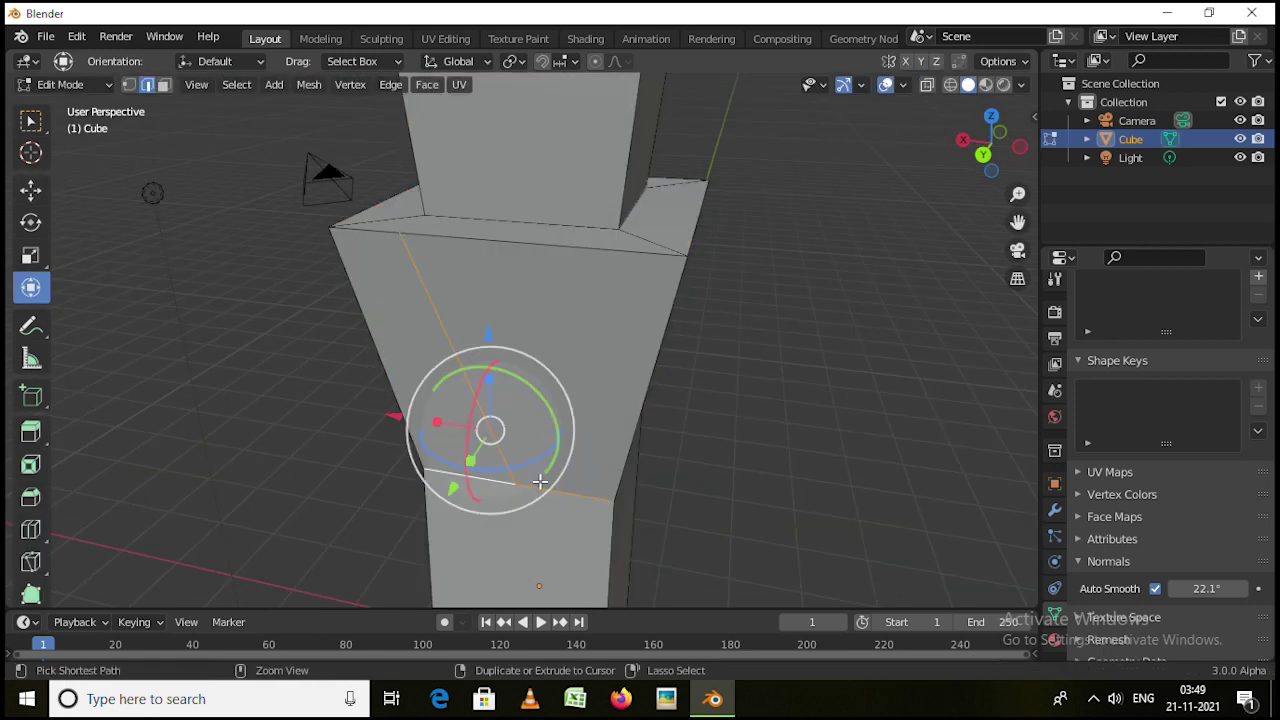
Try a Spin with 12 steps around the Z axis on the column
{"action": "scroll", "coordinate": [543, 473], "scroll_direction": "down", "scroll_amount": 3}
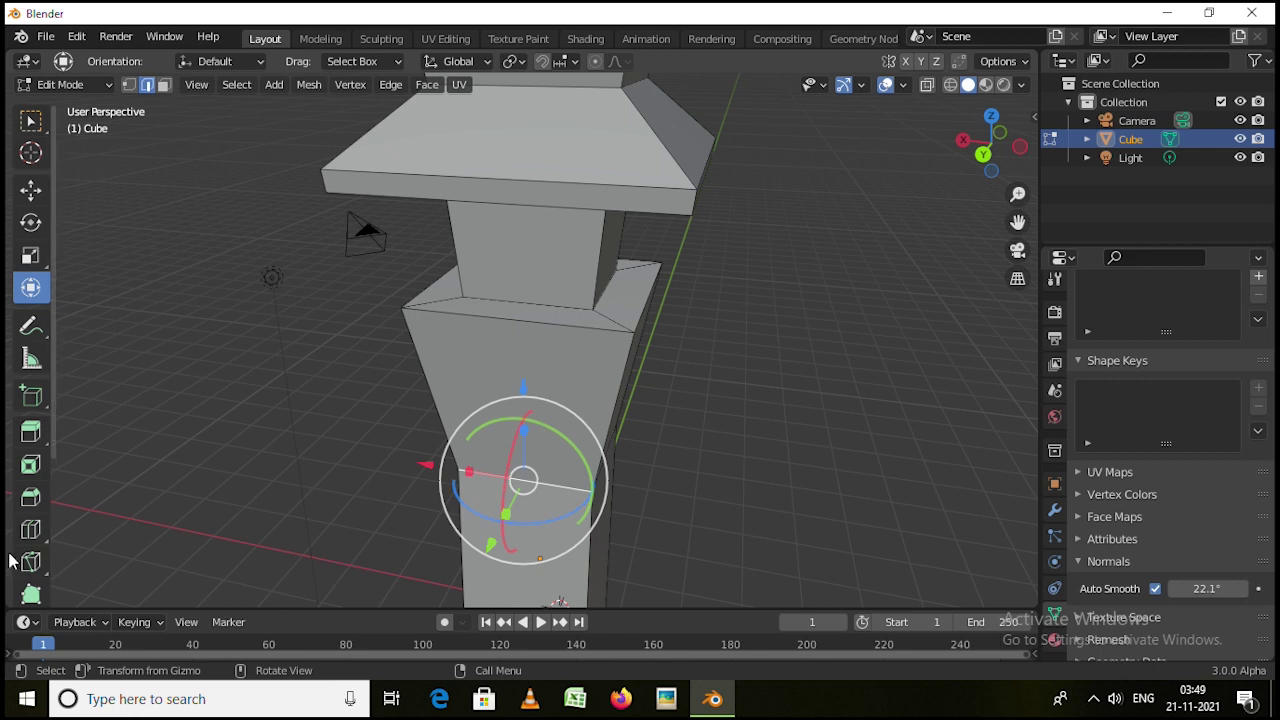
{"action": "scroll", "coordinate": [30, 535], "scroll_direction": "down", "scroll_amount": 3}
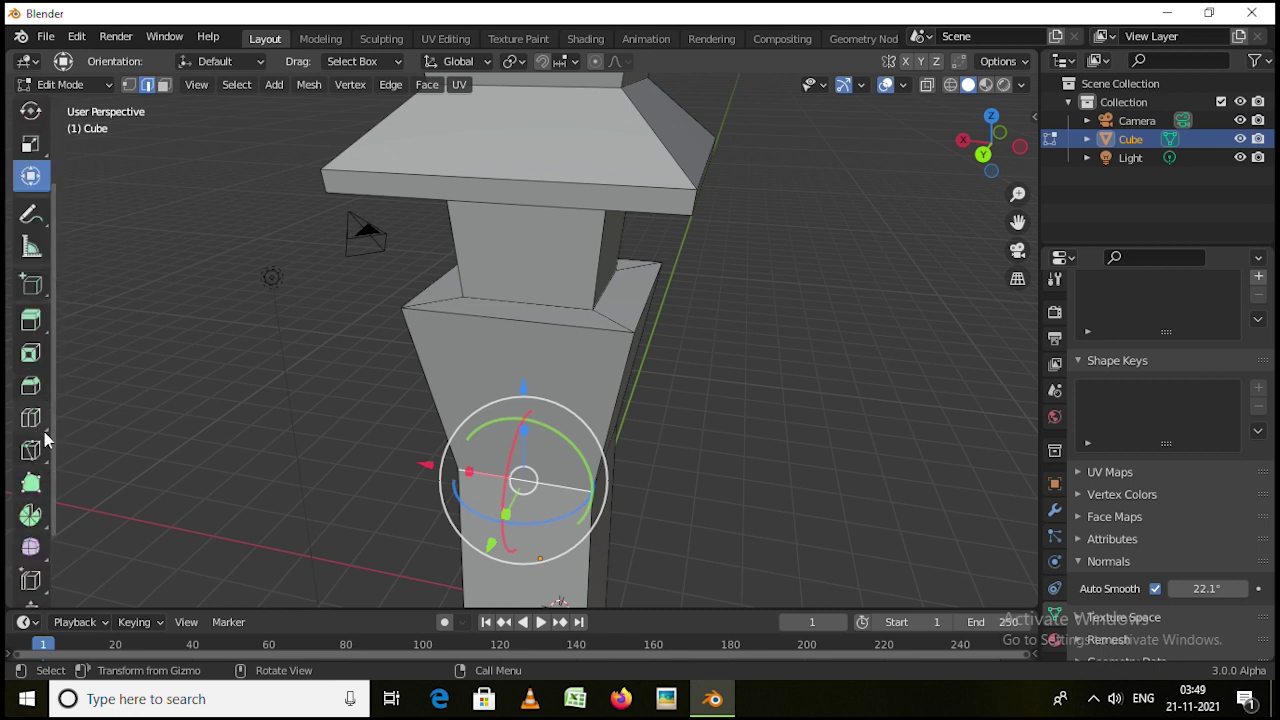
{"action": "left_click", "coordinate": [30, 517]}
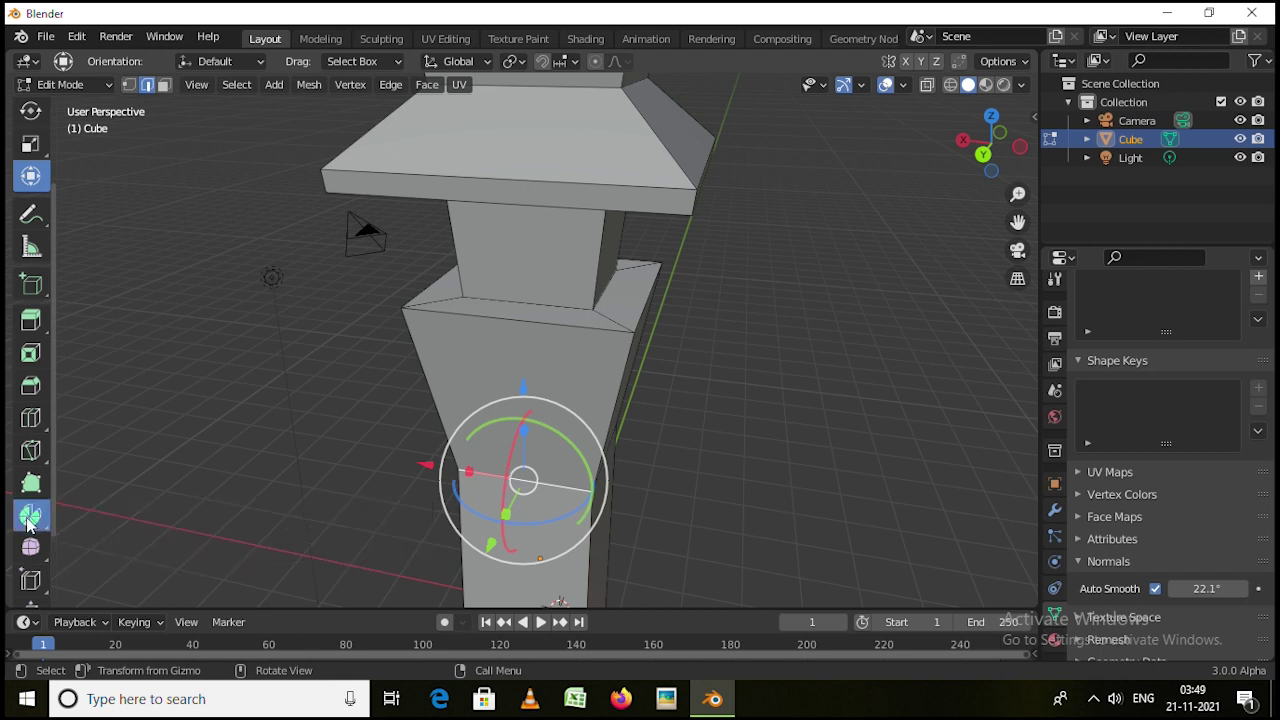
{"action": "scroll", "coordinate": [423, 411], "scroll_direction": "down", "scroll_amount": 5}
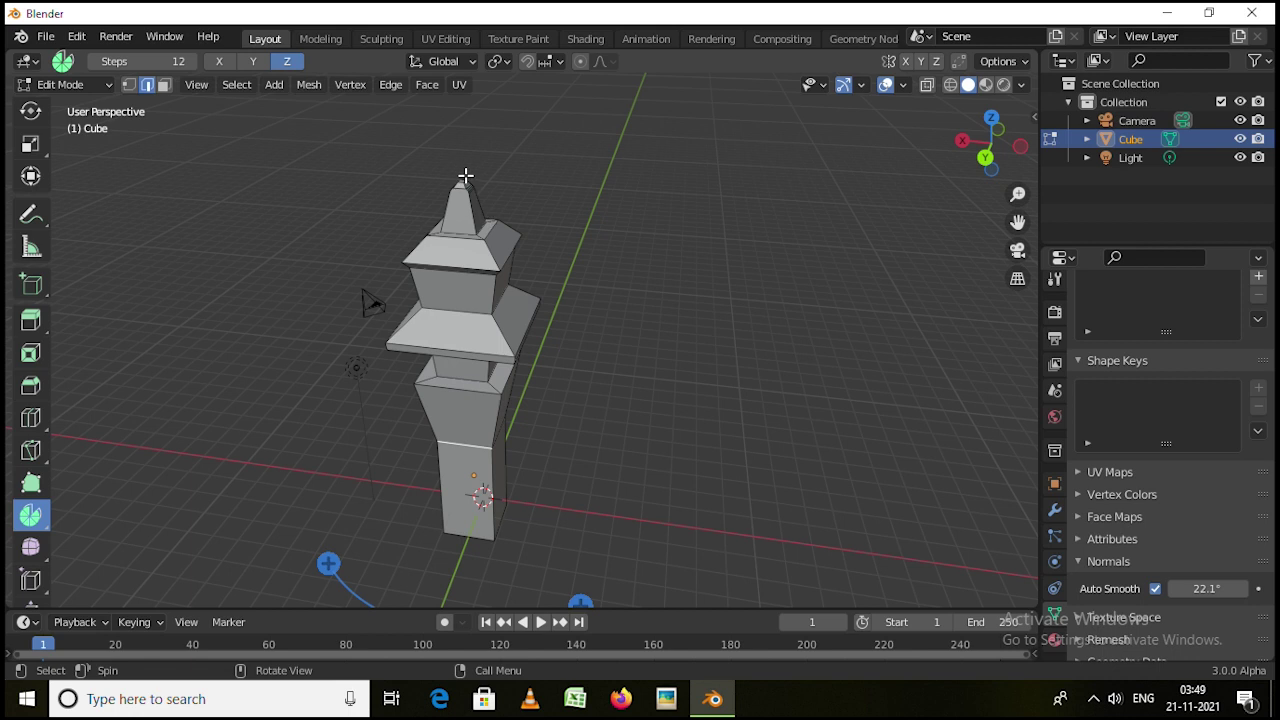
{"action": "scroll", "coordinate": [465, 176], "scroll_direction": "up", "scroll_amount": 5}
{"action": "scroll", "coordinate": [467, 228], "scroll_direction": "down", "scroll_amount": 5}
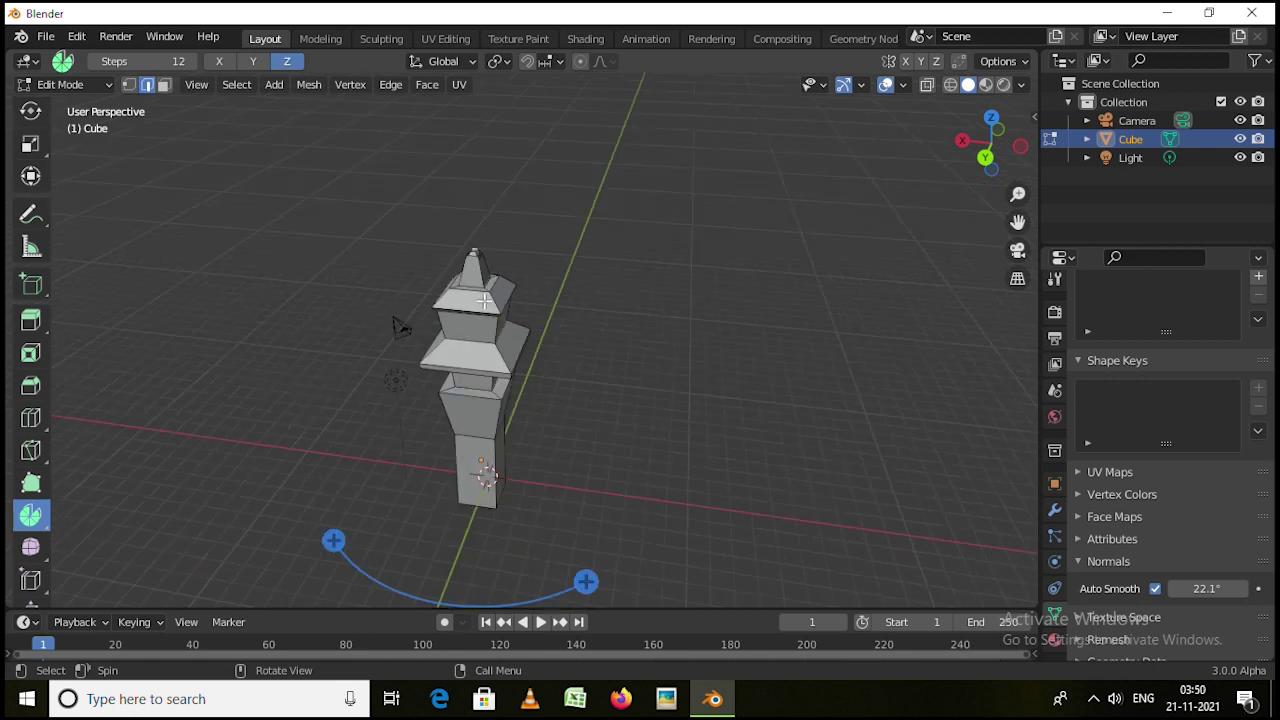
{"action": "left_click_drag", "start_coordinate": [586, 549], "coordinate": [490, 465]}
{"action": "scroll", "coordinate": [480, 462], "scroll_direction": "up", "scroll_amount": 4}
{"action": "scroll", "coordinate": [471, 430], "scroll_direction": "down", "scroll_amount": 3}
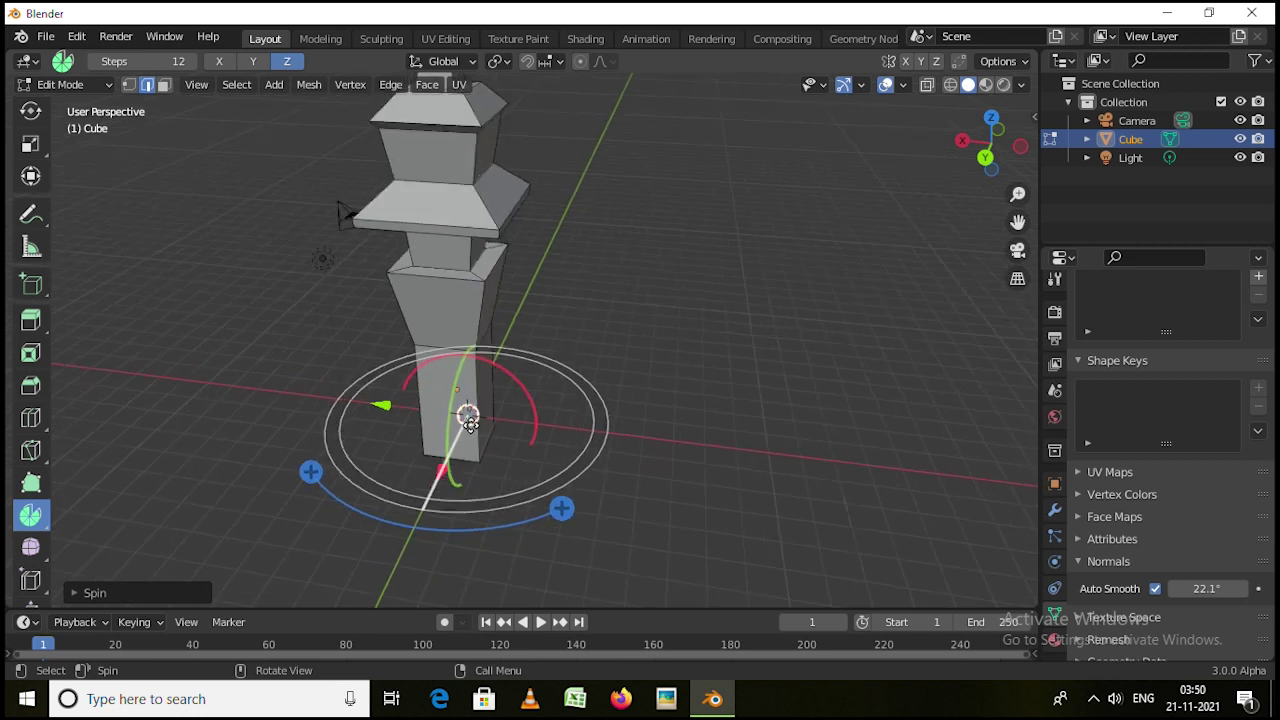
Select the small top face of the peak's tip and try spinning it around the Z axis
{"action": "middle_click_drag", "start_coordinate": [467, 218], "coordinate": [454, 366], "text": "shift"}
{"action": "scroll", "coordinate": [454, 366], "scroll_direction": "up", "scroll_amount": 1}
{"action": "scroll", "coordinate": [453, 365], "scroll_direction": "up", "scroll_amount": 6}
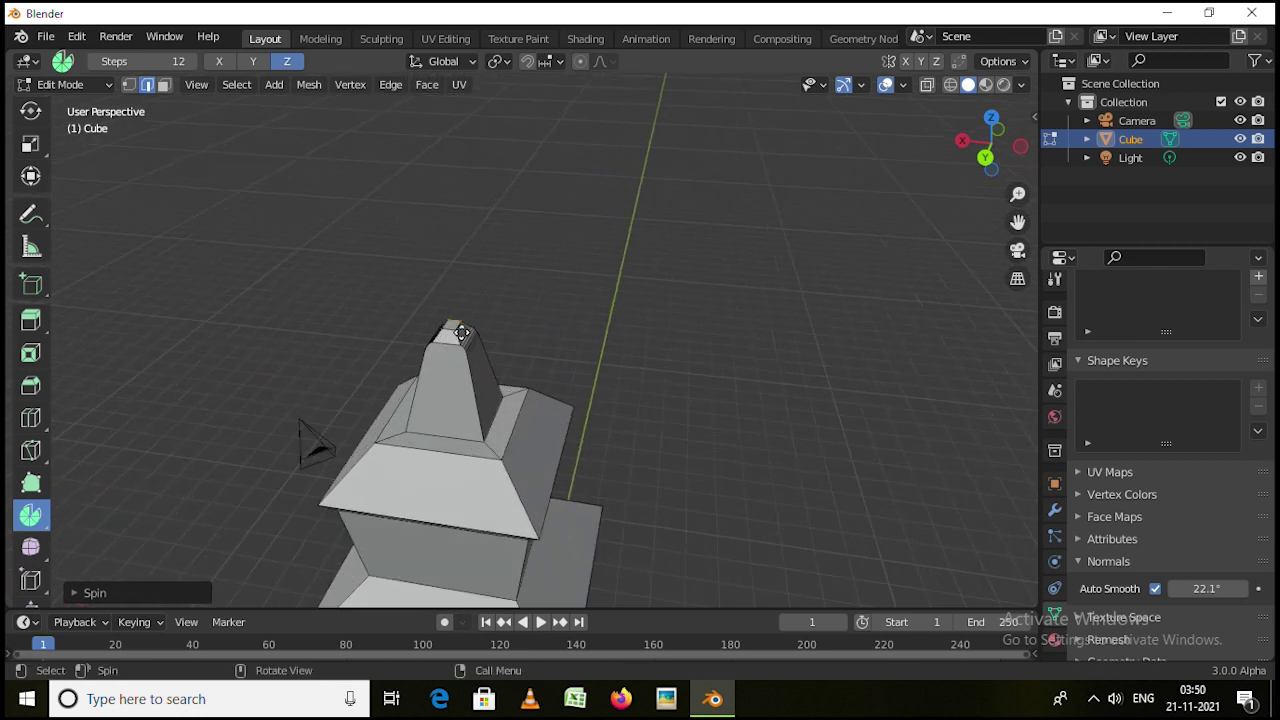
{"action": "key", "text": "3"}
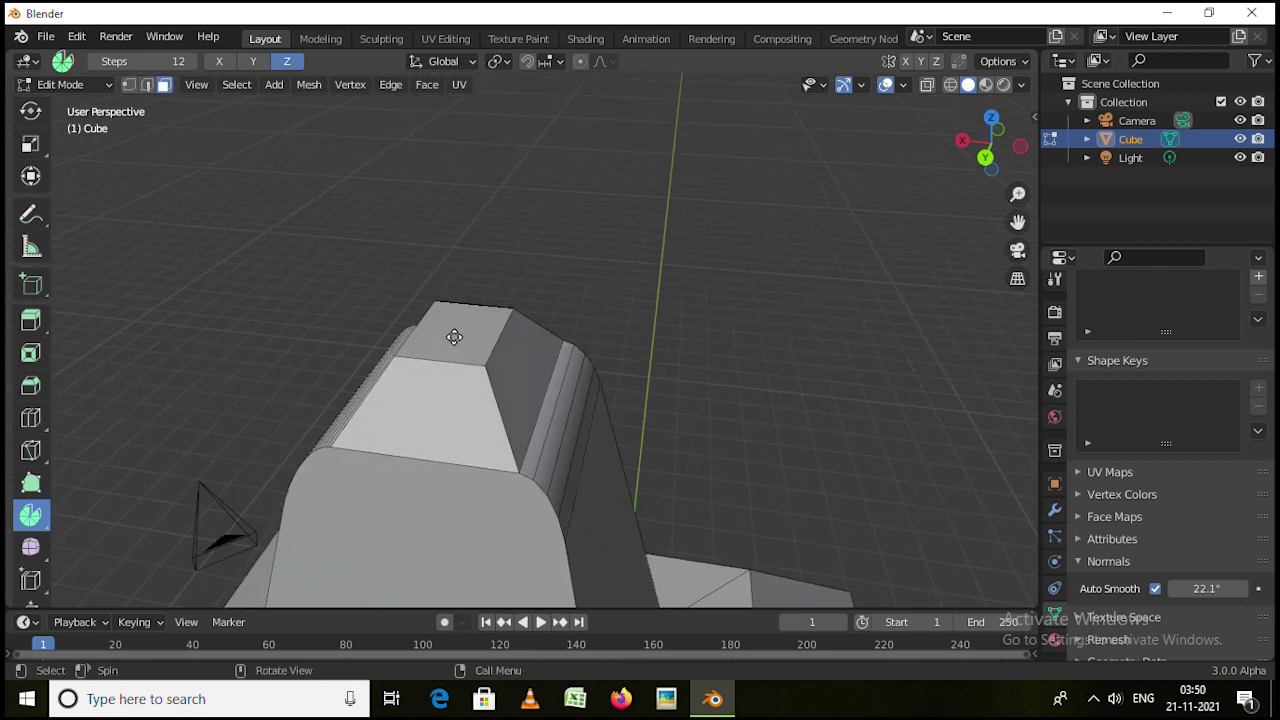
{"action": "left_click", "coordinate": [460, 338]}
{"action": "scroll", "coordinate": [500, 390], "scroll_direction": "down", "scroll_amount": 5}
{"action": "scroll", "coordinate": [477, 303], "scroll_direction": "up", "scroll_amount": 3}
{"action": "scroll", "coordinate": [477, 303], "scroll_direction": "down", "scroll_amount": 4}
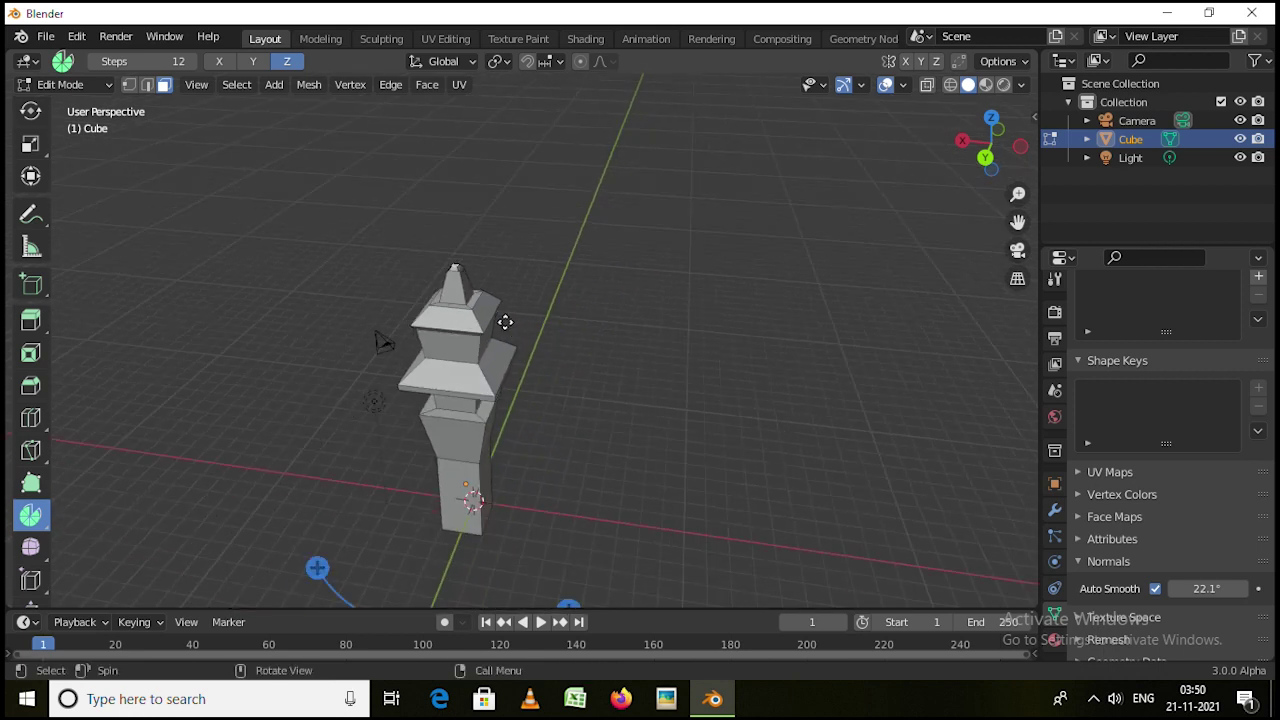
{"action": "middle_click_drag", "start_coordinate": [506, 320], "coordinate": [634, 486]}
{"action": "left_click_drag", "start_coordinate": [593, 480], "coordinate": [611, 403]}
{"action": "middle_click_drag", "start_coordinate": [611, 403], "coordinate": [474, 503]}
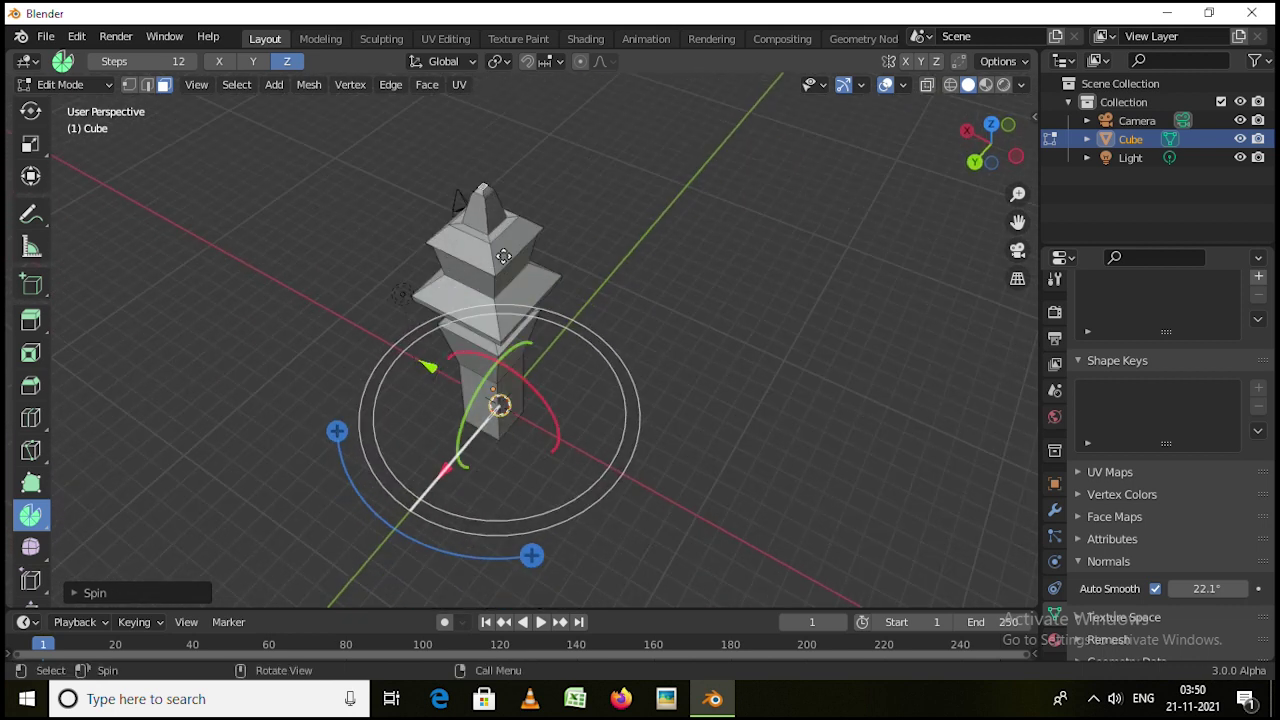
Try spinning the tip's top face again to form a ring of faces, and undo that spin
{"action": "scroll", "coordinate": [503, 256], "scroll_direction": "up", "scroll_amount": 6}
{"action": "middle_click_drag", "start_coordinate": [491, 220], "coordinate": [506, 271]}
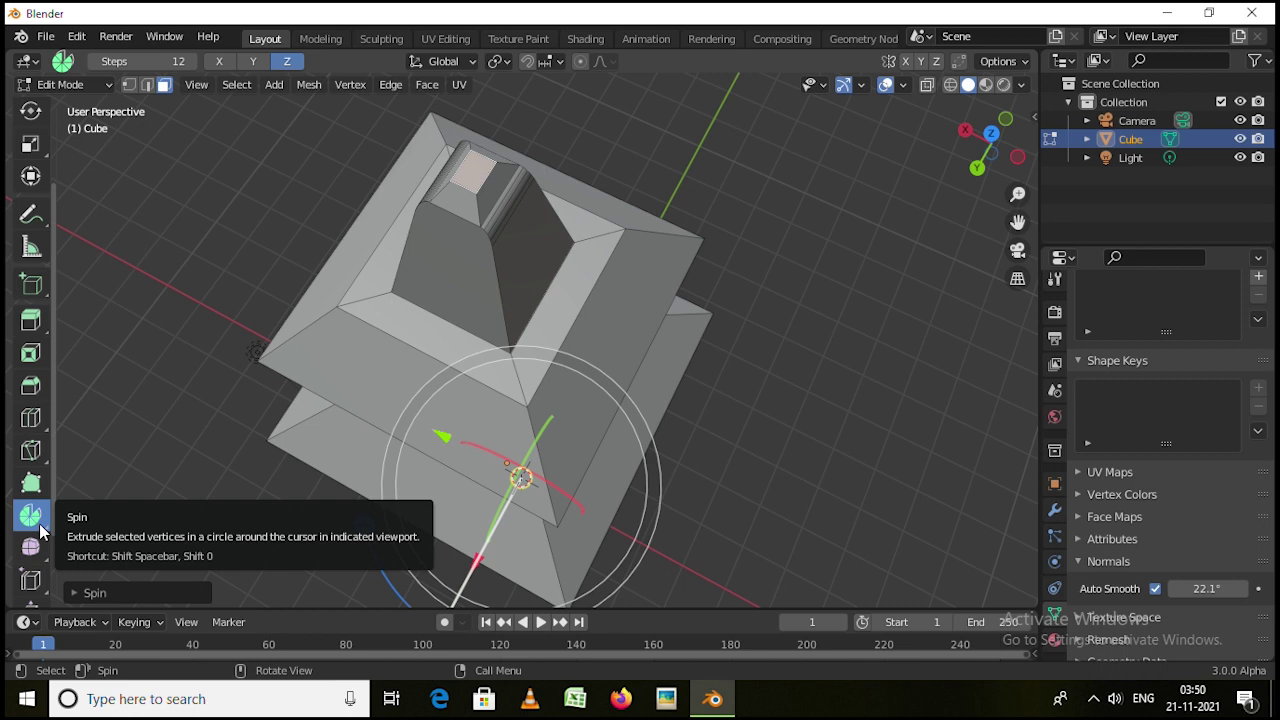
{"action": "middle_click_drag", "start_coordinate": [851, 351], "coordinate": [837, 446]}
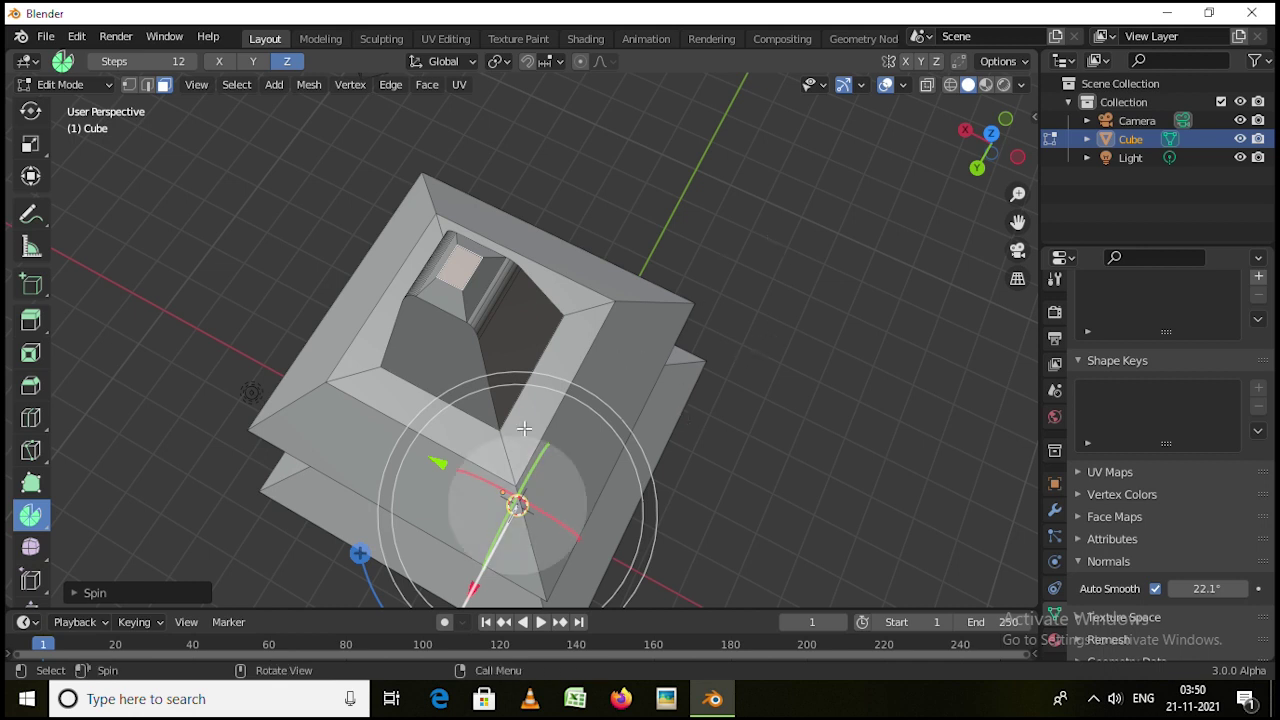
{"action": "scroll", "coordinate": [520, 440], "scroll_direction": "down", "scroll_amount": 3}
{"action": "left_click_drag", "start_coordinate": [351, 532], "coordinate": [366, 420]}
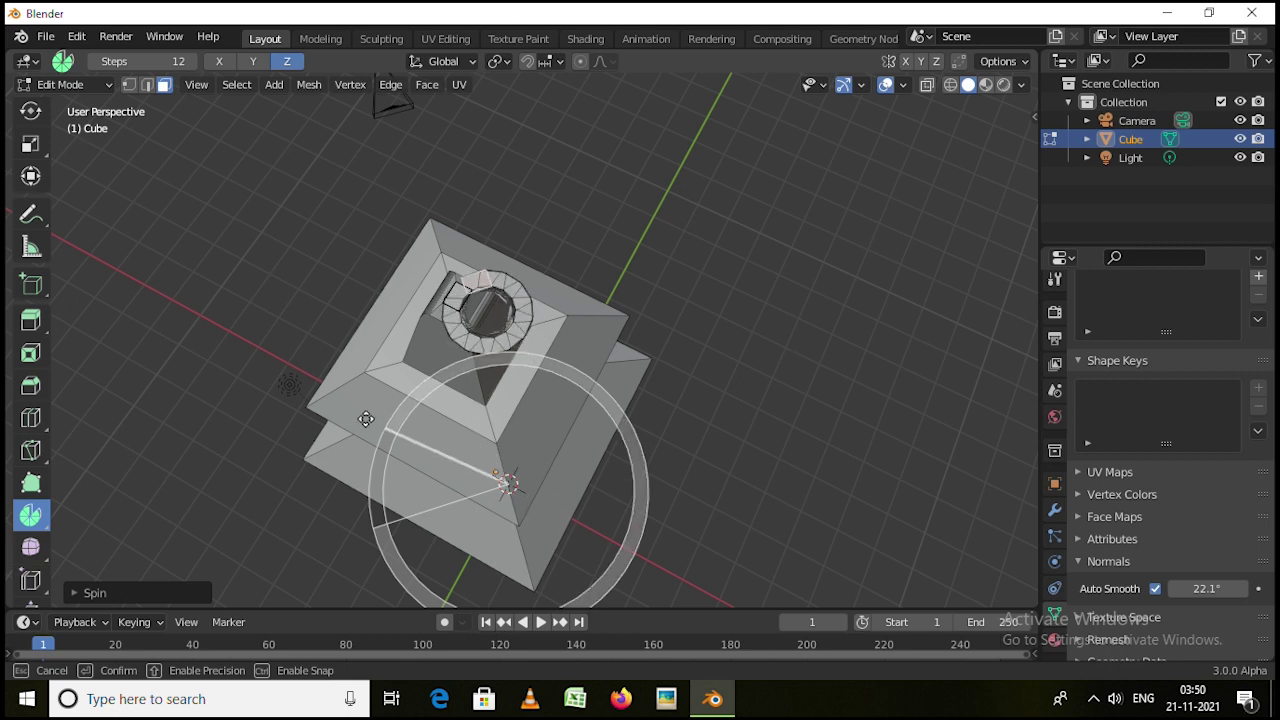
{"action": "key", "text": "Escape"}
{"action": "key", "text": "ctrl+z"}
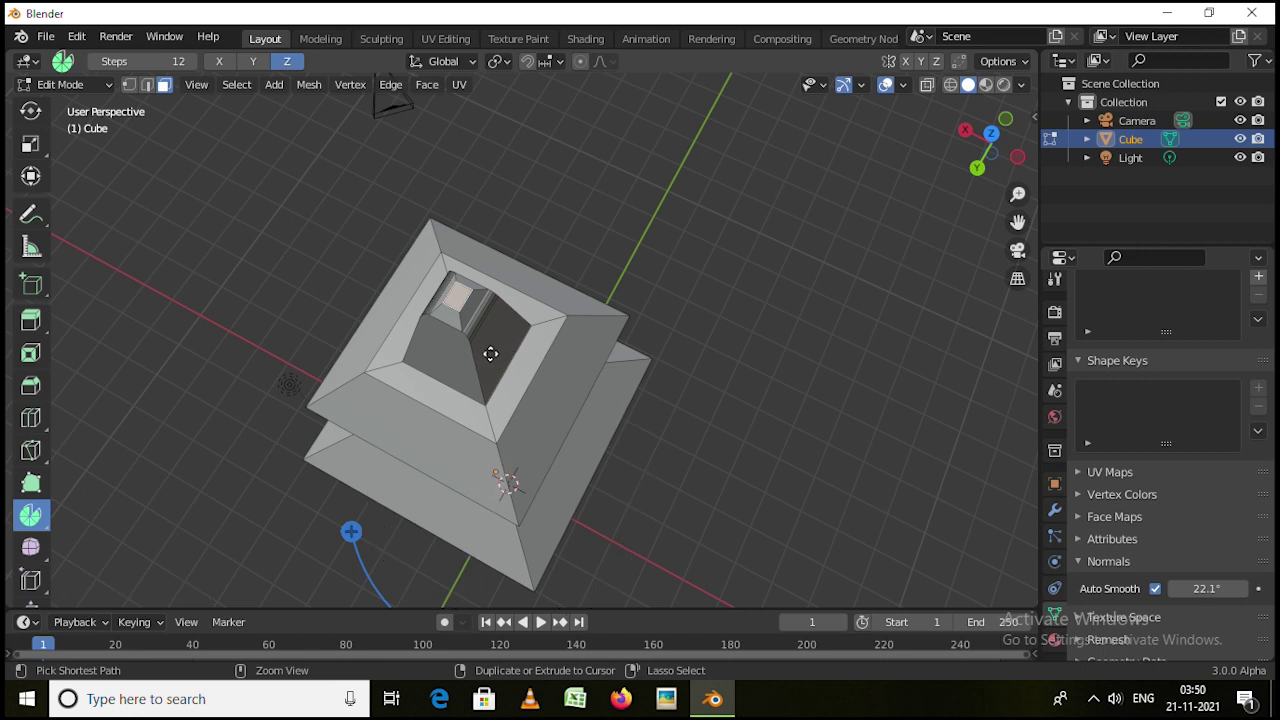
Try the Edge Slide tool on the lowest bevel edge across one side of the peak
{"action": "scroll", "coordinate": [26, 542], "scroll_direction": "down", "scroll_amount": 2}
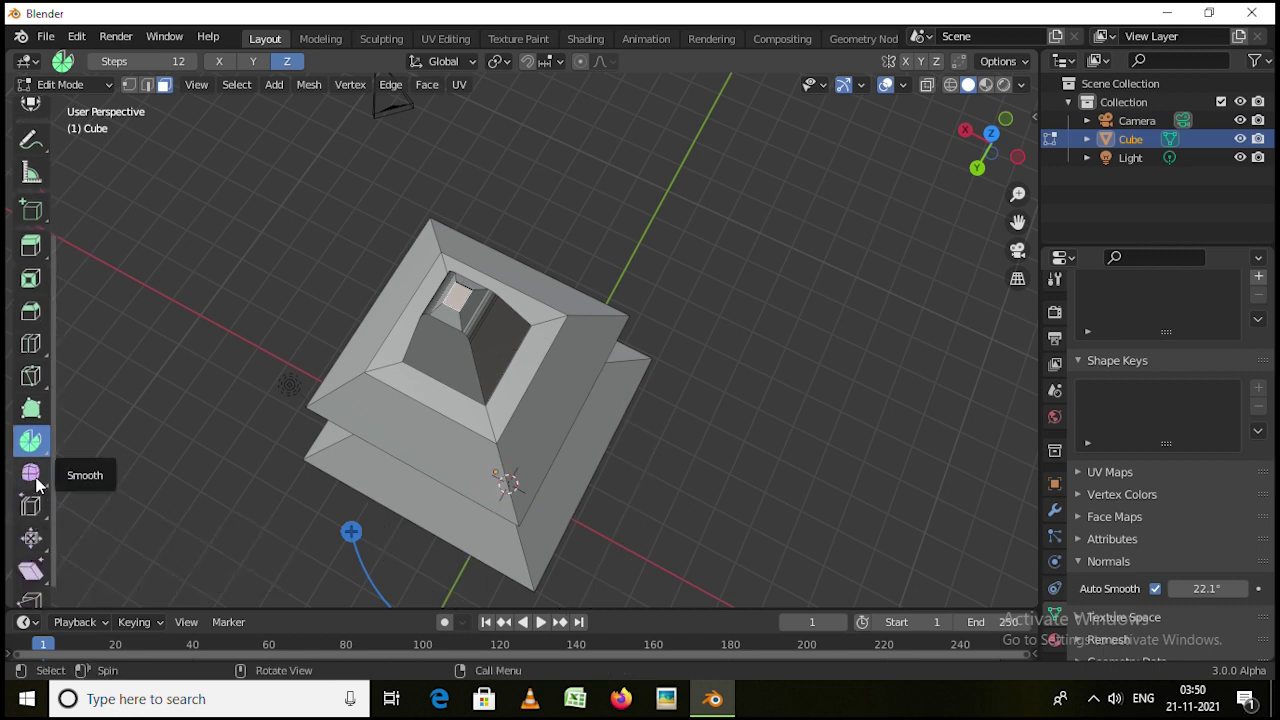
{"action": "scroll", "coordinate": [37, 485], "scroll_direction": "down", "scroll_amount": 1}
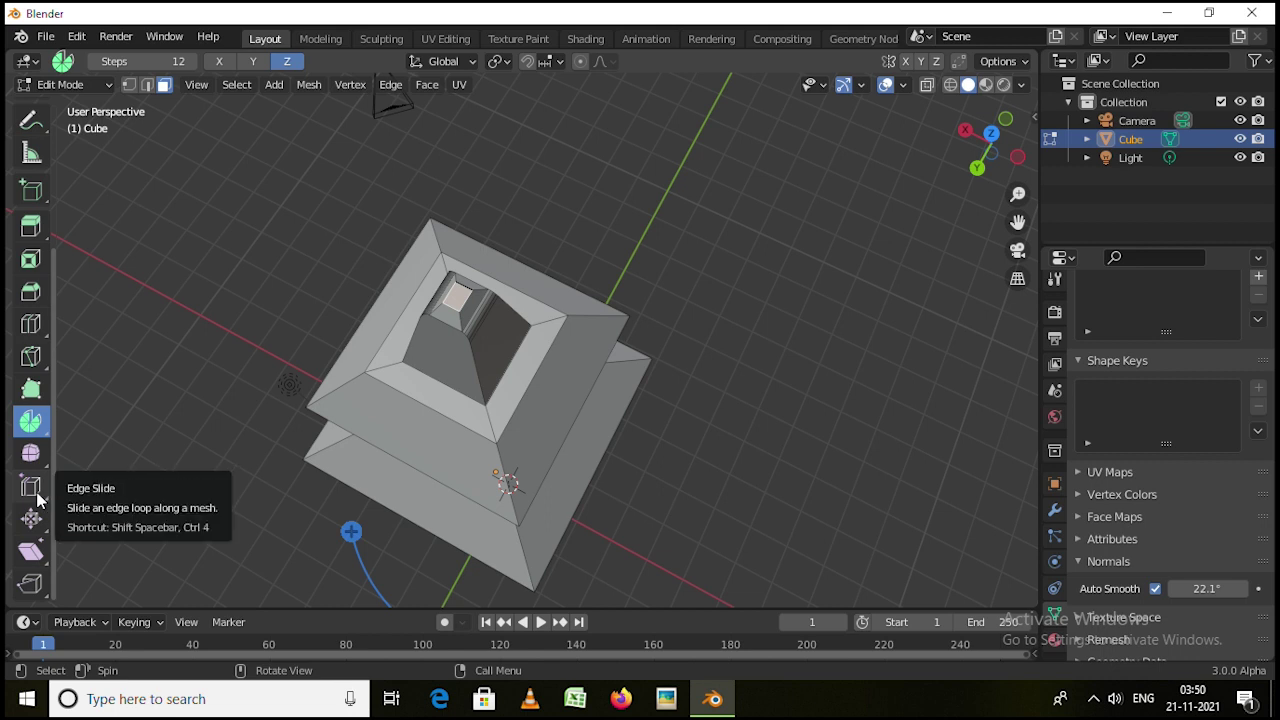
{"action": "left_click", "coordinate": [33, 488]}
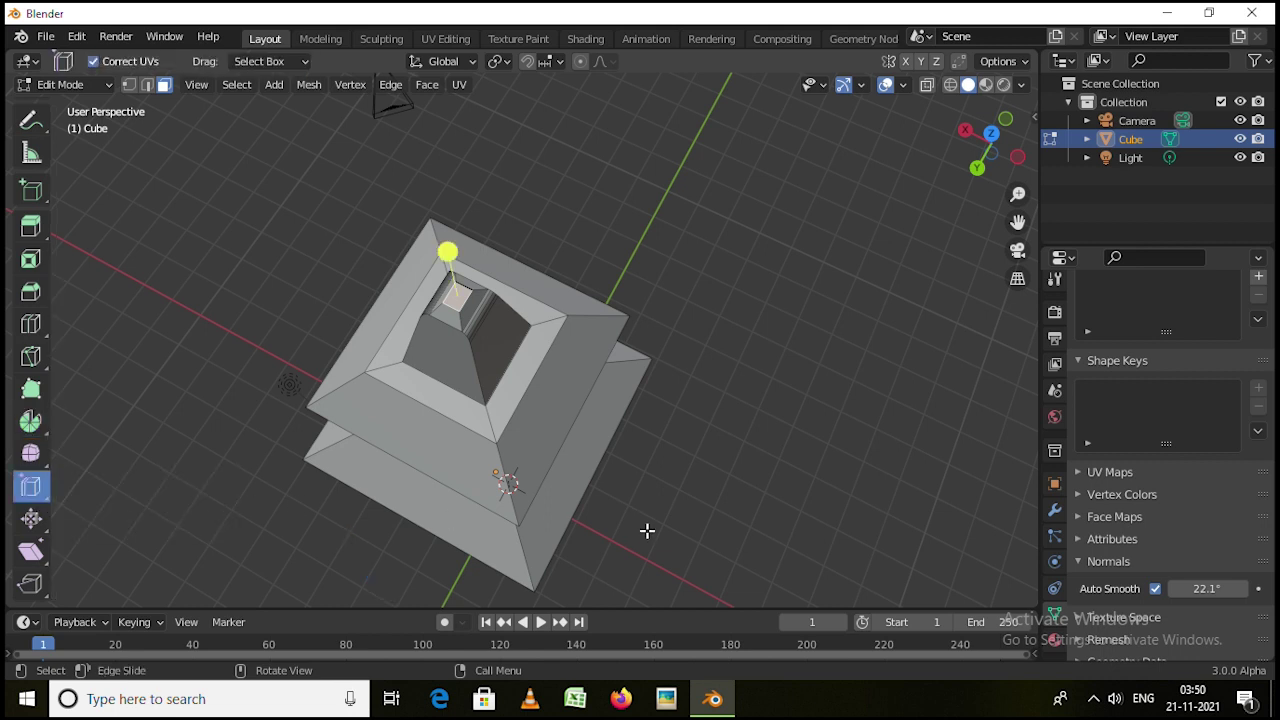
{"action": "middle_click_drag", "start_coordinate": [646, 529], "coordinate": [468, 450]}
{"action": "scroll", "coordinate": [459, 340], "scroll_direction": "up", "scroll_amount": 2}
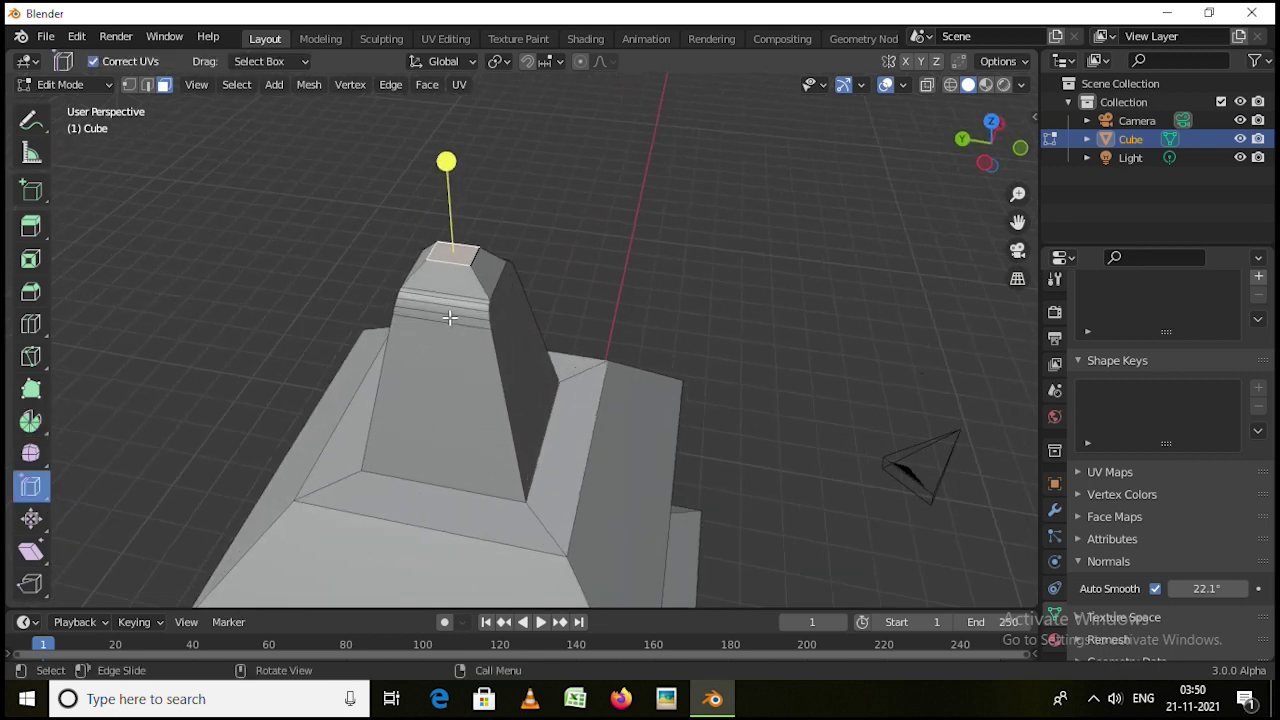
{"action": "left_click", "coordinate": [484, 344]}
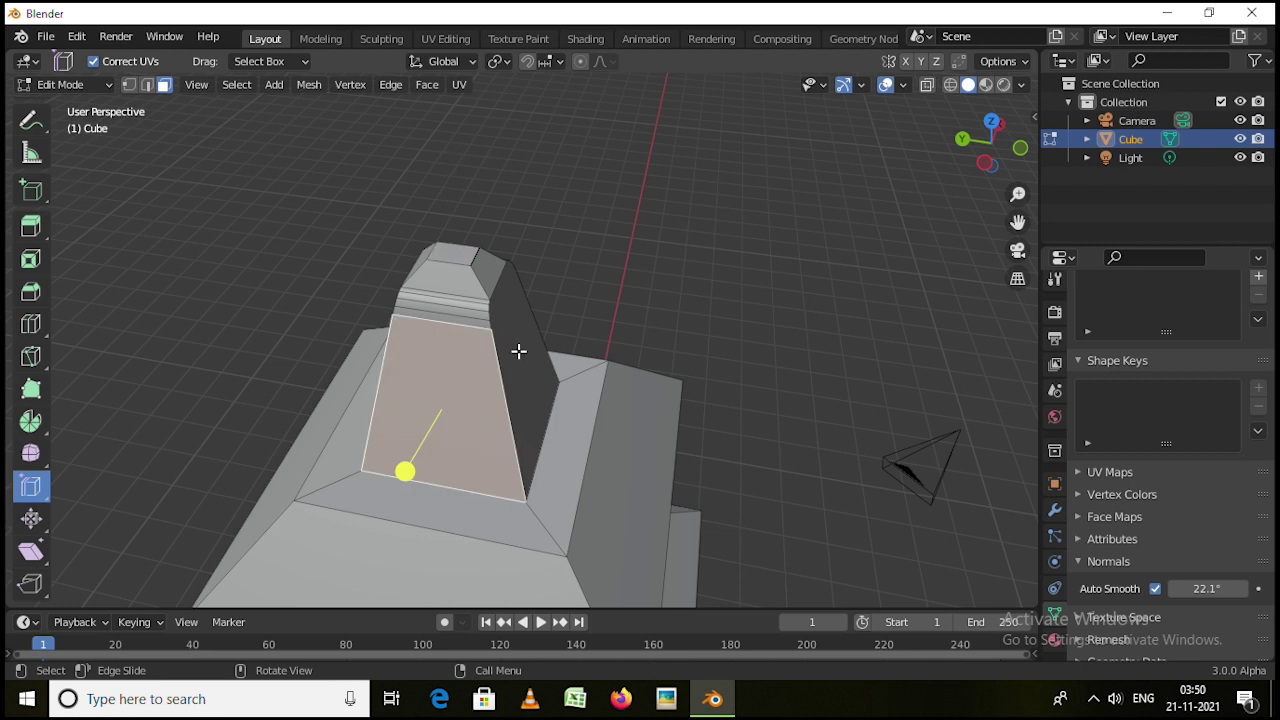
{"action": "key", "text": "2"}
{"action": "left_click", "coordinate": [448, 329]}
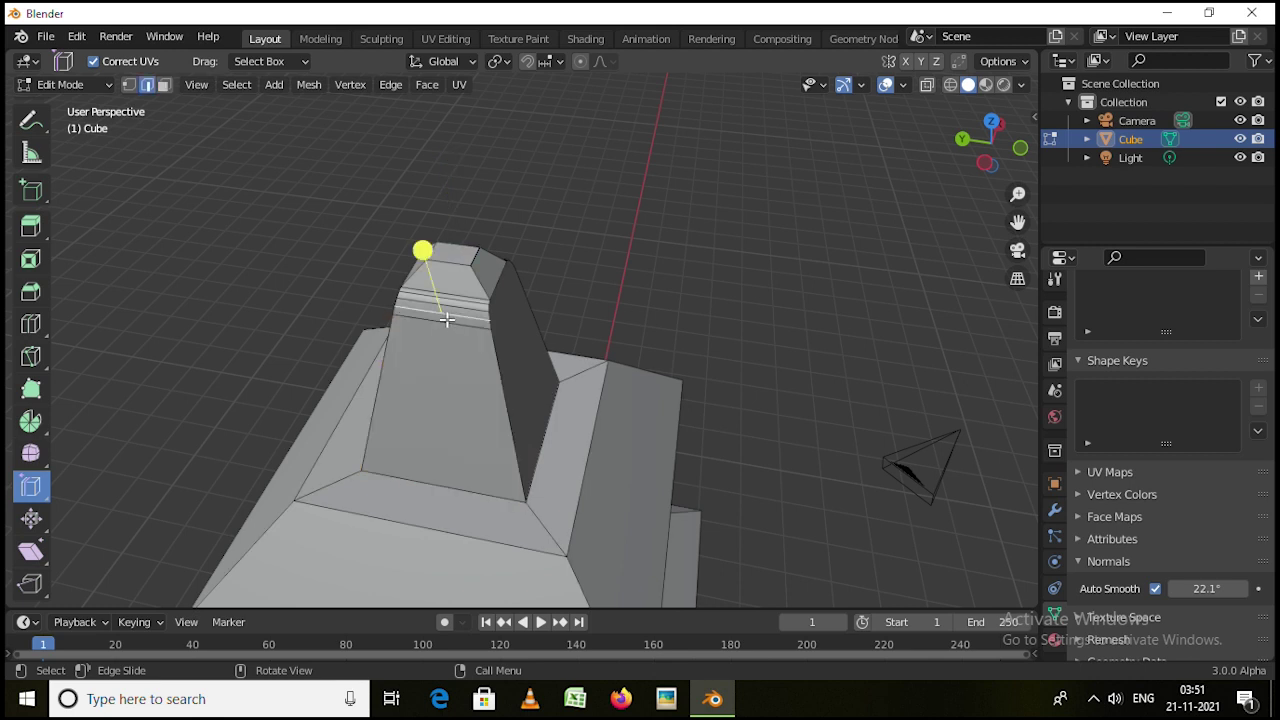
{"action": "left_click", "coordinate": [449, 329]}
{"action": "left_click", "coordinate": [30, 487]}
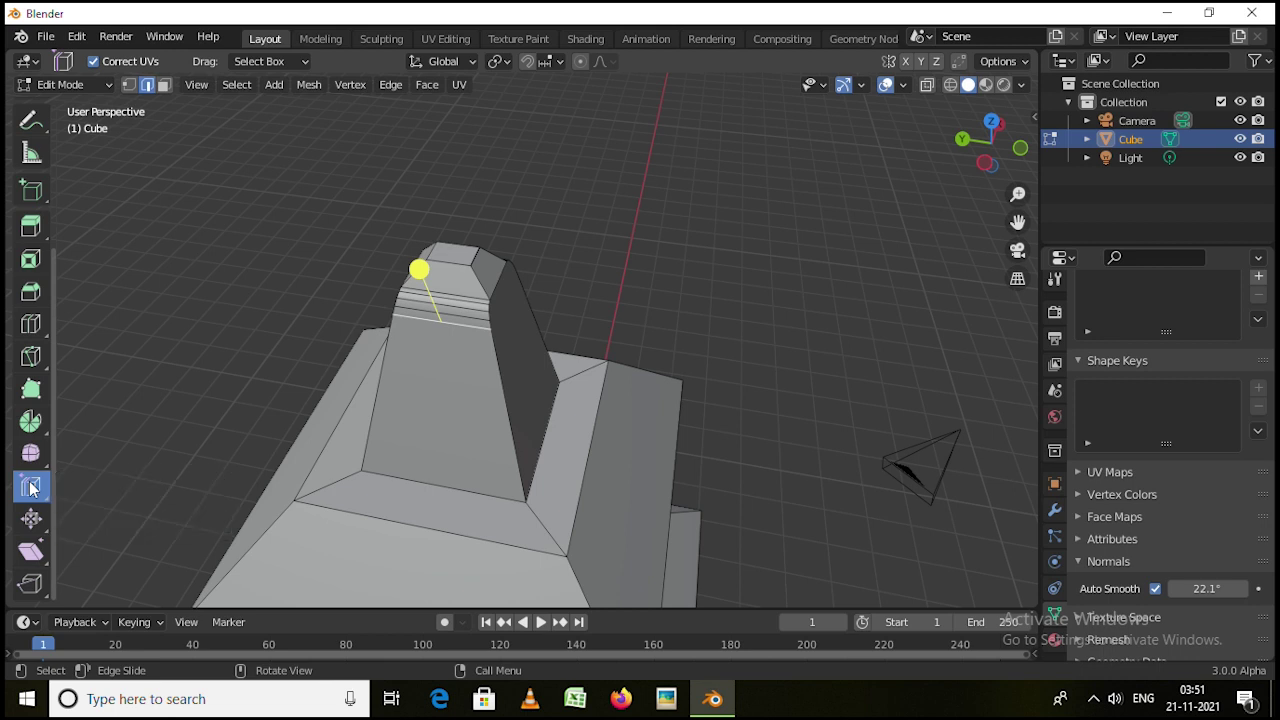
{"action": "left_click_drag", "start_coordinate": [418, 268], "coordinate": [397, 309]}
{"action": "right_click", "coordinate": [397, 309]}
Try moving the same bevel edge freely down the peak, once by about 0.22 m and once by about 0.51 m
{"action": "middle_click_drag", "start_coordinate": [433, 318], "coordinate": [480, 308]}
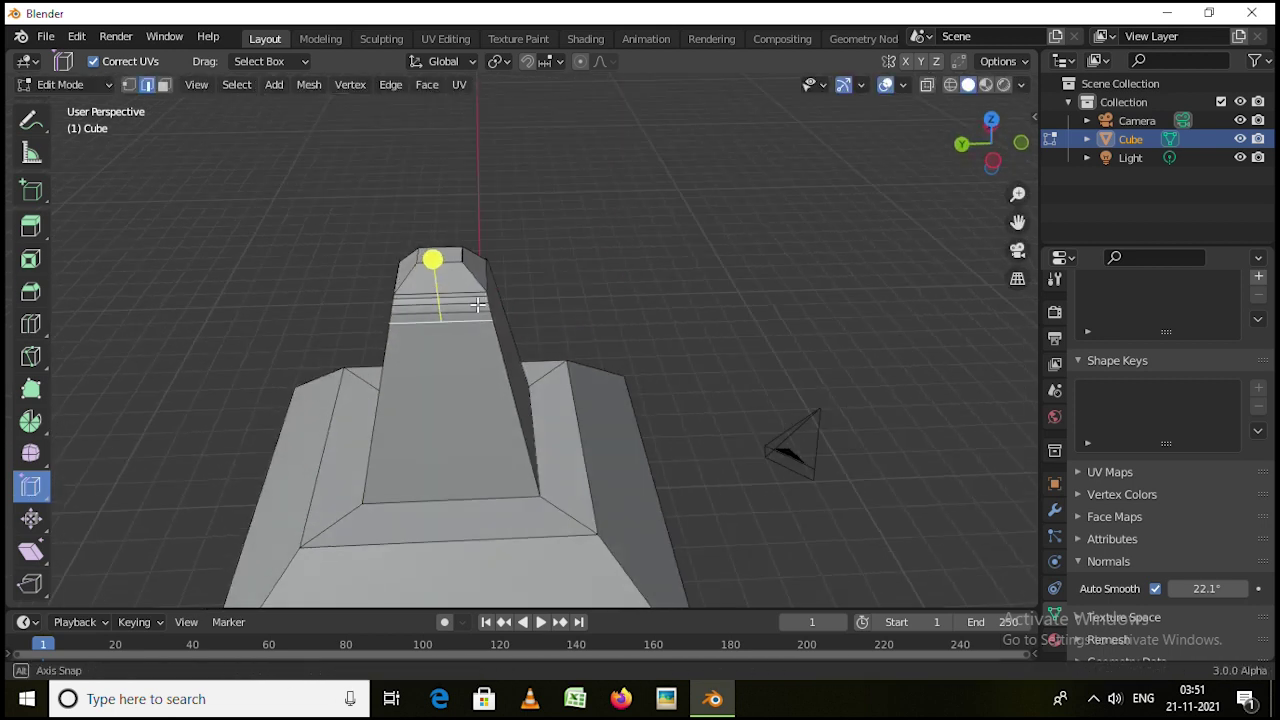
{"action": "scroll", "coordinate": [457, 320], "scroll_direction": "up", "scroll_amount": 4}
{"action": "scroll", "coordinate": [452, 323], "scroll_direction": "down", "scroll_amount": 3}
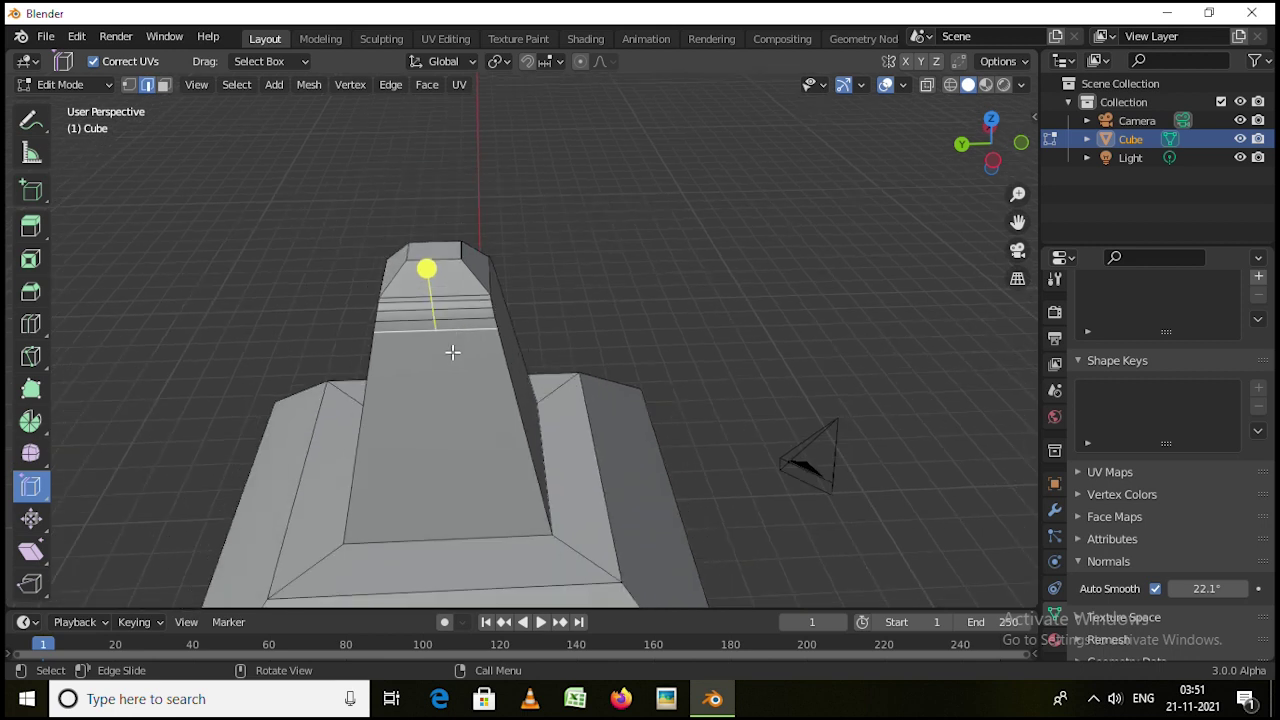
{"action": "middle_click_drag", "start_coordinate": [451, 351], "coordinate": [527, 362]}
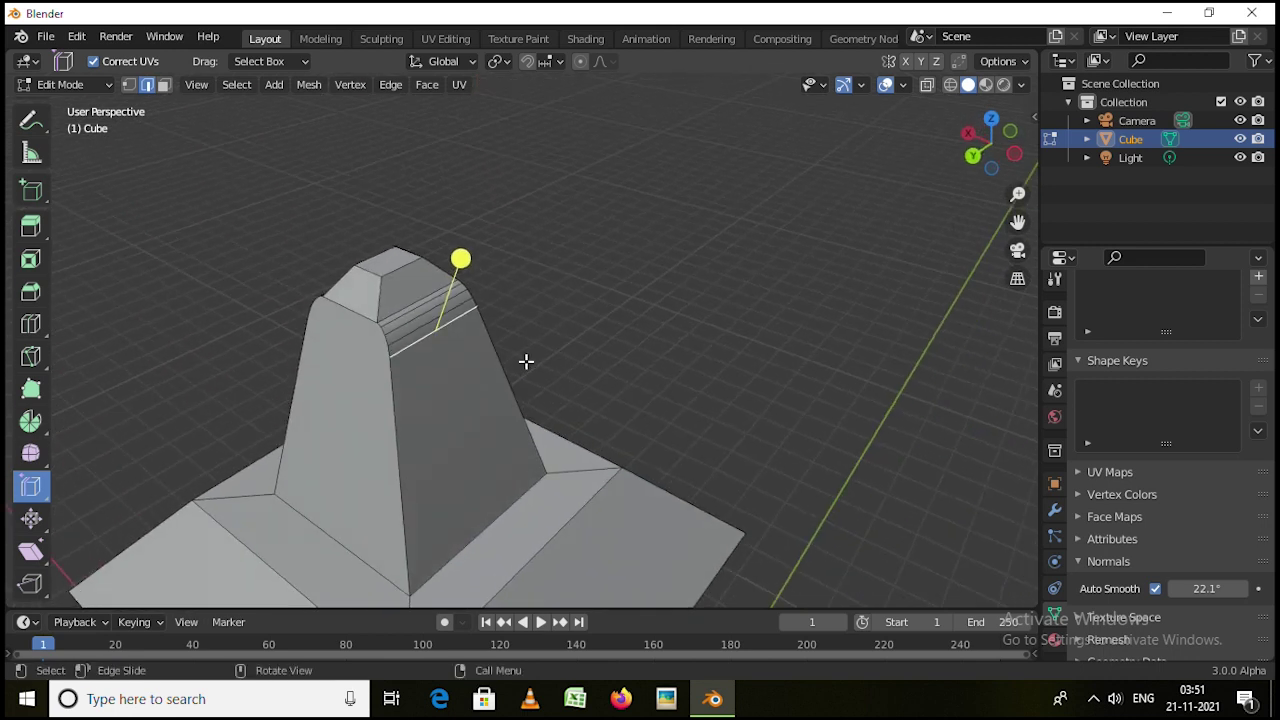
{"action": "key", "text": "g"}
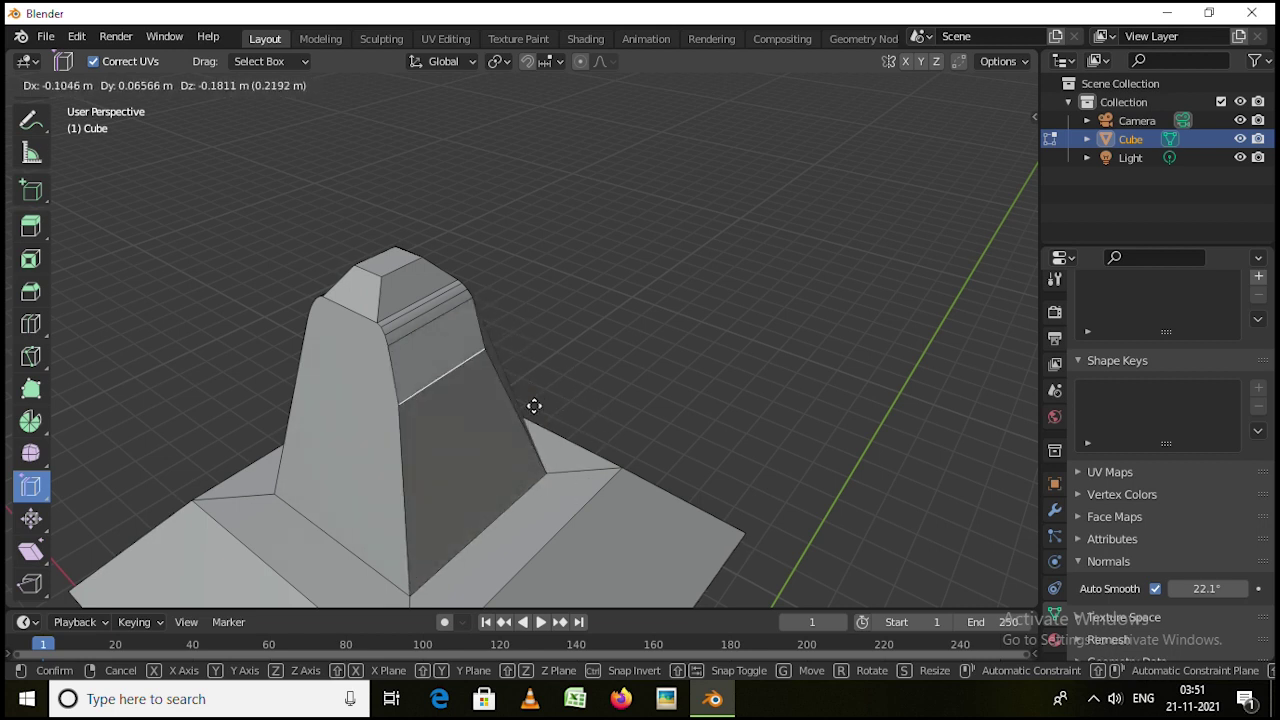
{"action": "right_click", "coordinate": [534, 406]}
{"action": "middle_click_drag", "start_coordinate": [538, 408], "coordinate": [440, 383]}
{"action": "key", "text": "g"}
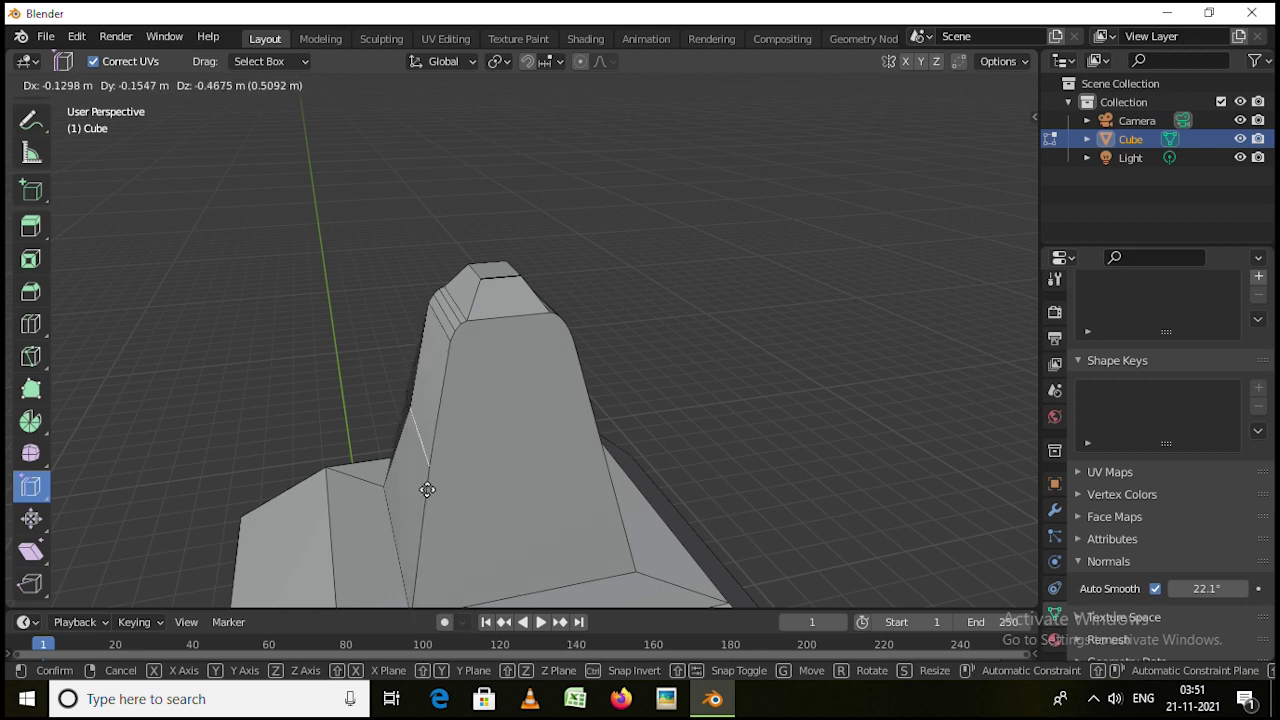
{"action": "right_click", "coordinate": [429, 483]}
{"action": "middle_click_drag", "start_coordinate": [429, 483], "coordinate": [463, 486]}
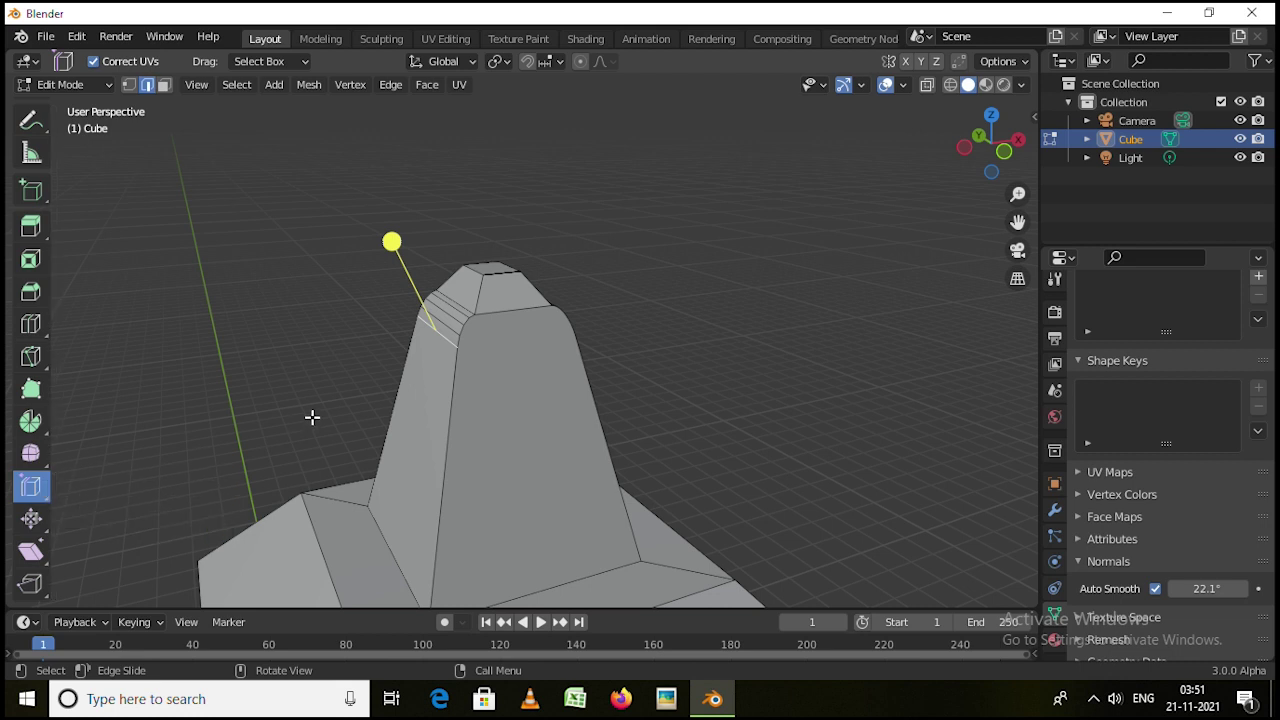
Try edge-sliding the same bevel edge down the peak's side by a factor of about 0.15
{"action": "left_click_drag", "start_coordinate": [312, 417], "coordinate": [308, 466]}
{"action": "left_click_drag", "start_coordinate": [410, 413], "coordinate": [410, 418]}
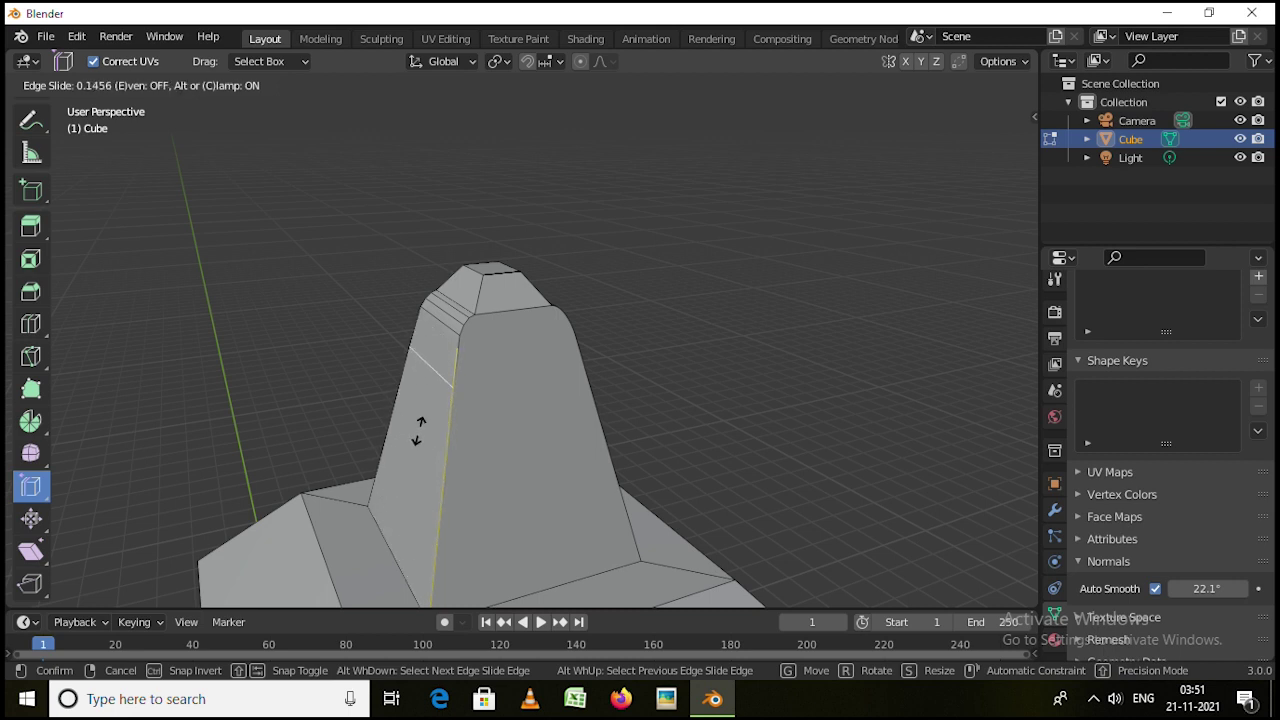
{"action": "mouse_move", "coordinate": [418, 434]}
{"action": "left_mouse_down"}
{"action": "mouse_move", "coordinate": [423, 406]}
{"action": "mouse_move", "coordinate": [411, 450]}
{"action": "left_mouse_up"}
{"action": "left_click_drag", "start_coordinate": [422, 428], "coordinate": [416, 438]}
{"action": "right_click", "coordinate": [416, 440]}
{"action": "scroll", "coordinate": [434, 451], "scroll_direction": "down", "scroll_amount": 4}
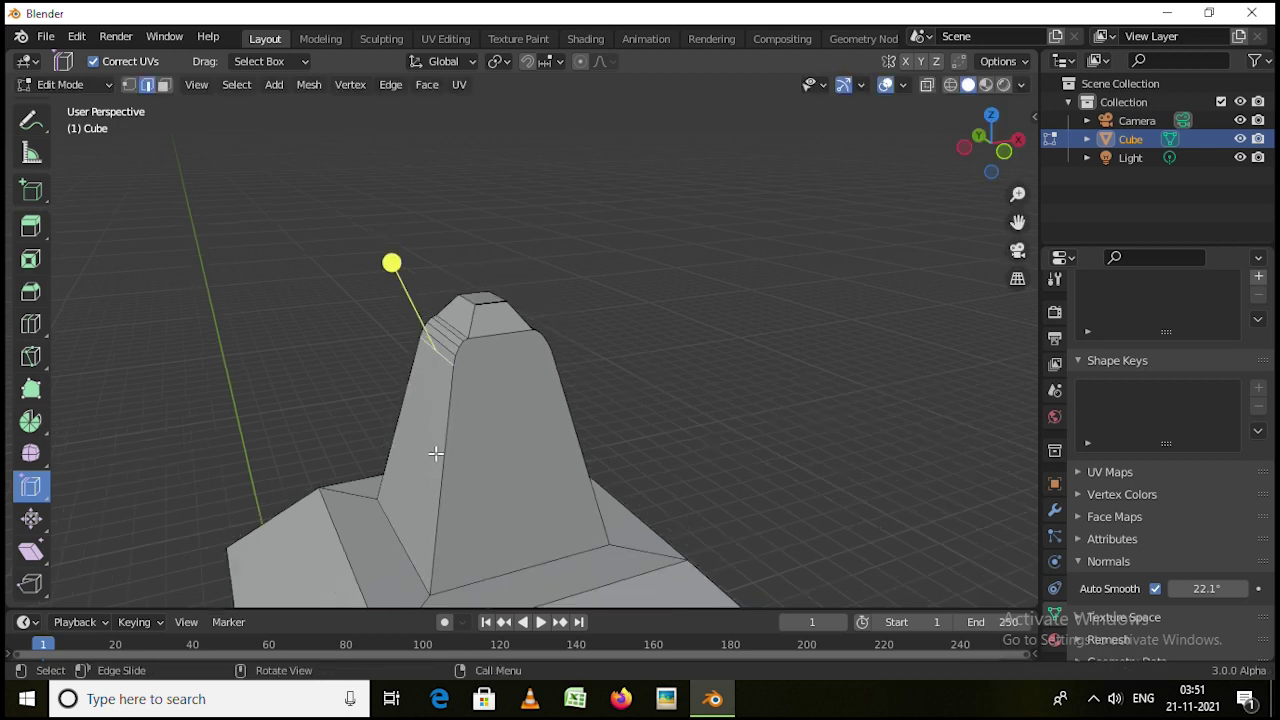
{"action": "middle_click_drag", "start_coordinate": [434, 451], "coordinate": [514, 461]}
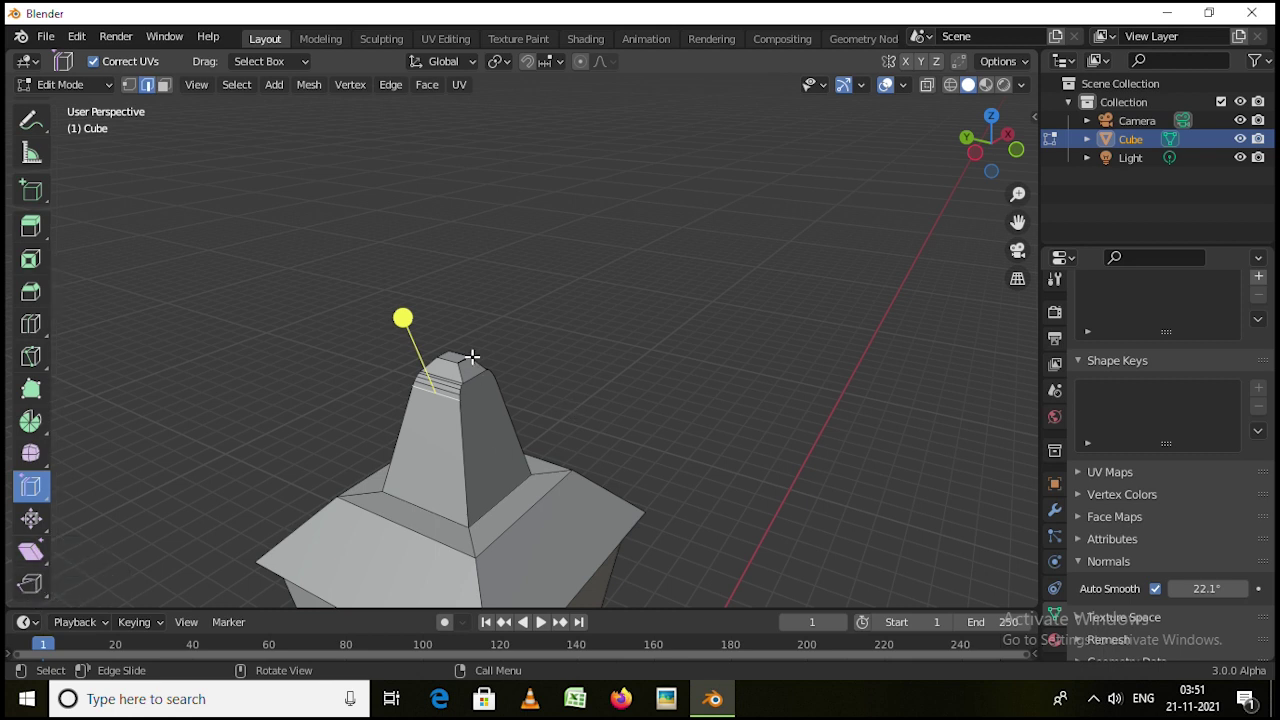
{"action": "scroll", "coordinate": [472, 357], "scroll_direction": "up", "scroll_amount": 2}
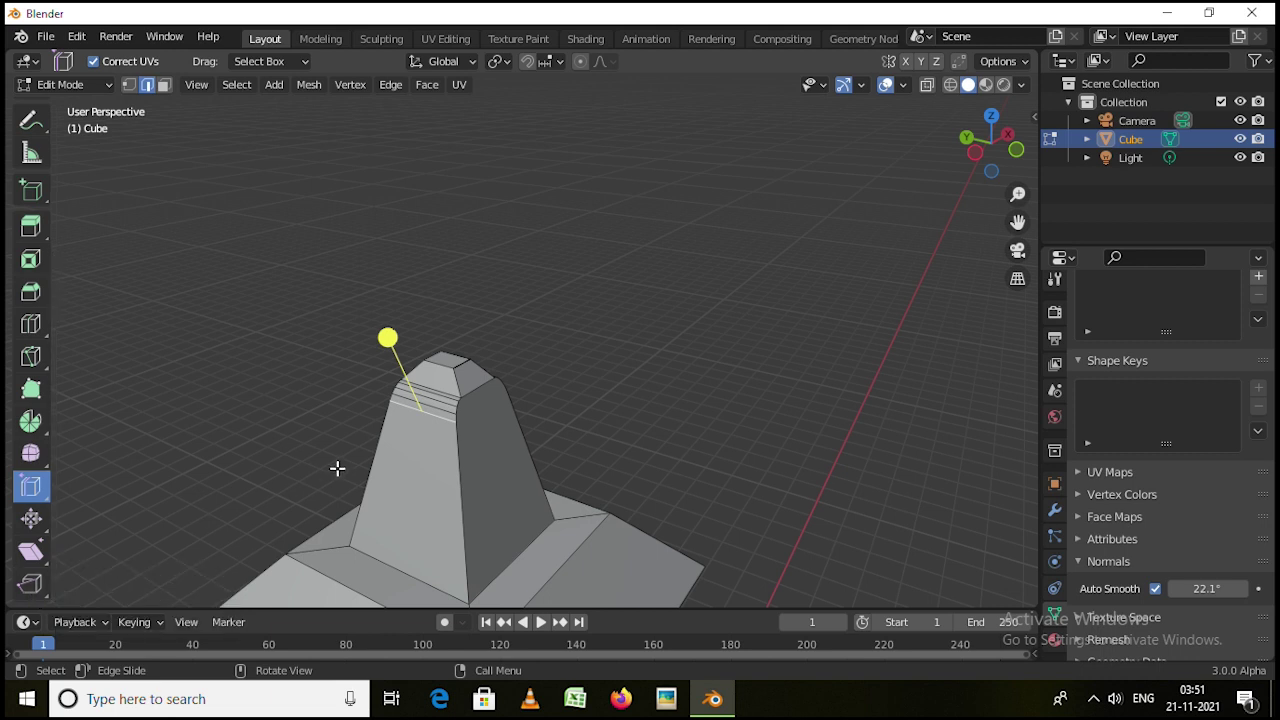
View the tip of the peak in Object Mode and return to Edit Mode
{"action": "middle_click_drag", "start_coordinate": [337, 466], "coordinate": [432, 436]}
{"action": "scroll", "coordinate": [435, 446], "scroll_direction": "up", "scroll_amount": 4}
{"action": "key", "text": "Tab"}
{"action": "scroll", "coordinate": [467, 436], "scroll_direction": "up", "scroll_amount": 2}
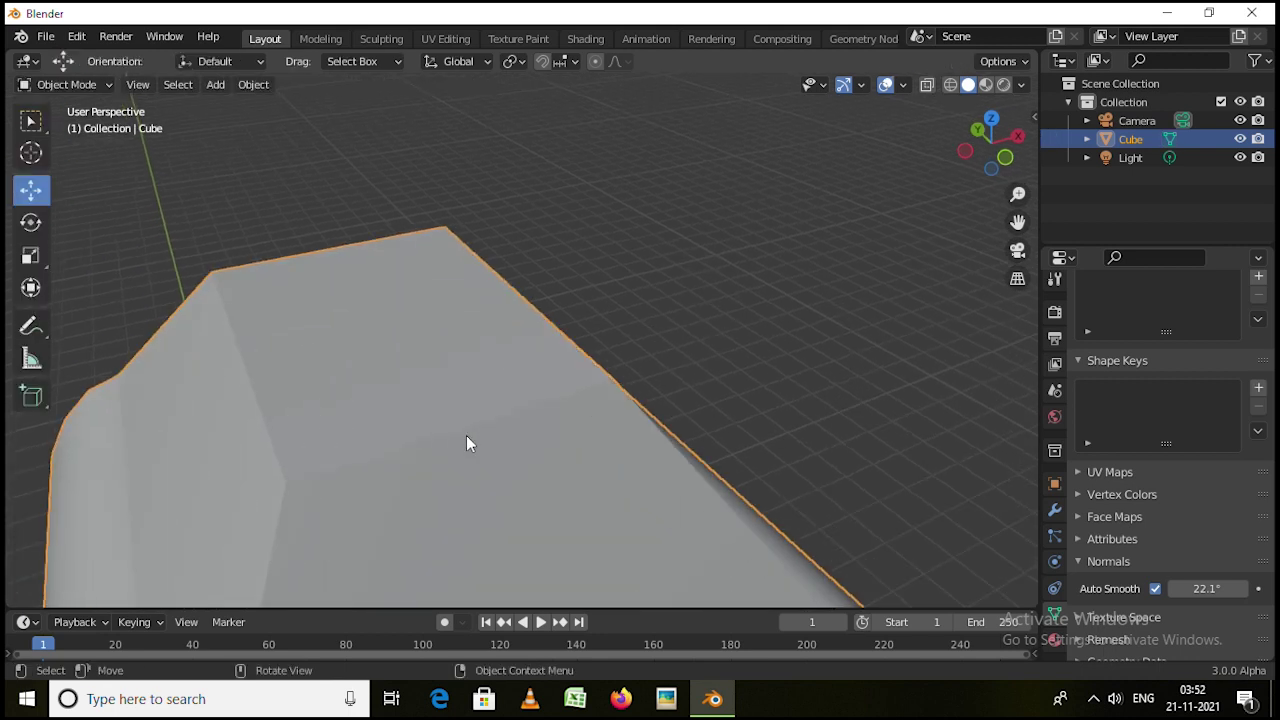
{"action": "key", "text": "Tab"}
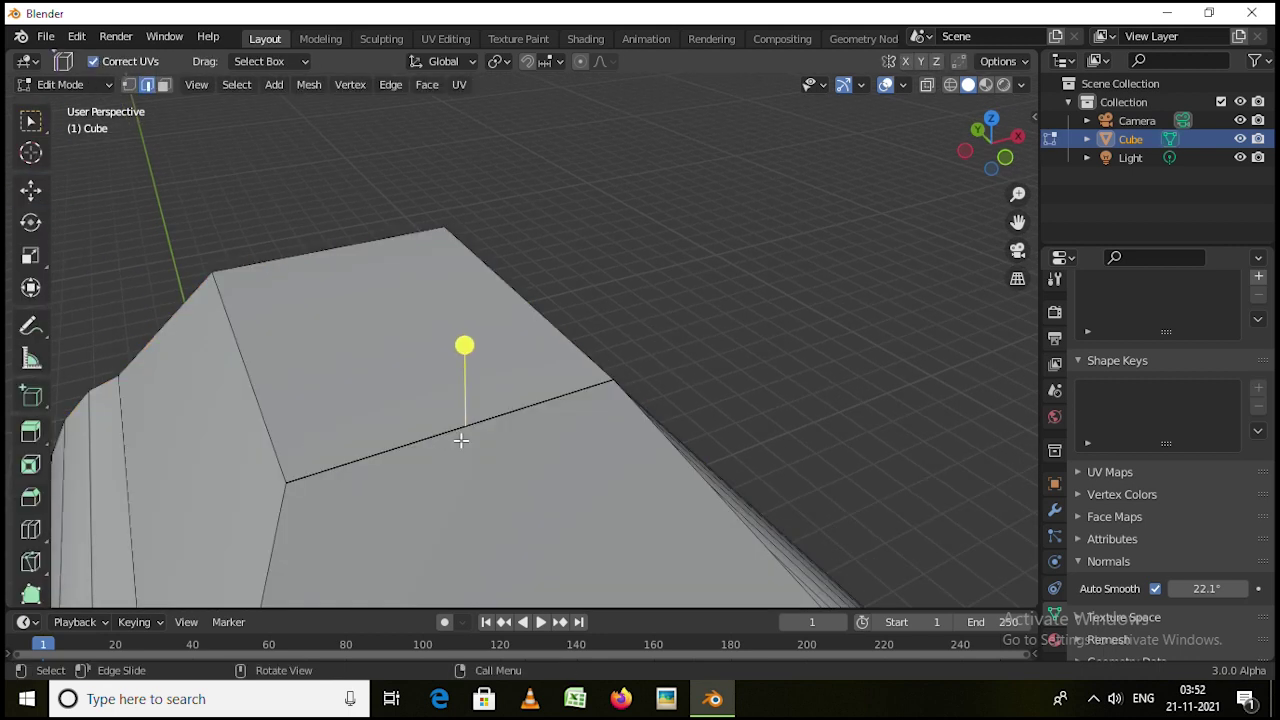
Select the front edge of the tip's upper face and move it upward to form a steep face beneath it
{"action": "middle_click_drag", "start_coordinate": [432, 450], "coordinate": [438, 344]}
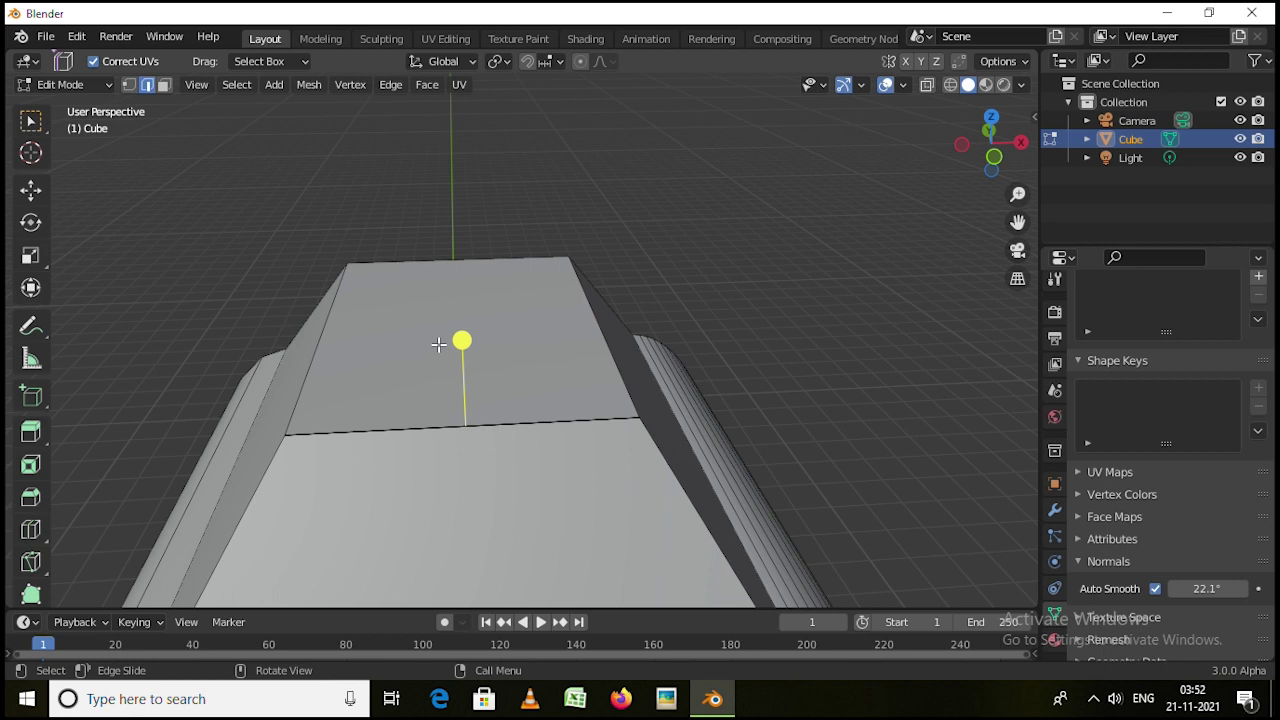
{"action": "key", "text": "ctrl+e"}
{"action": "left_click", "coordinate": [452, 269]}
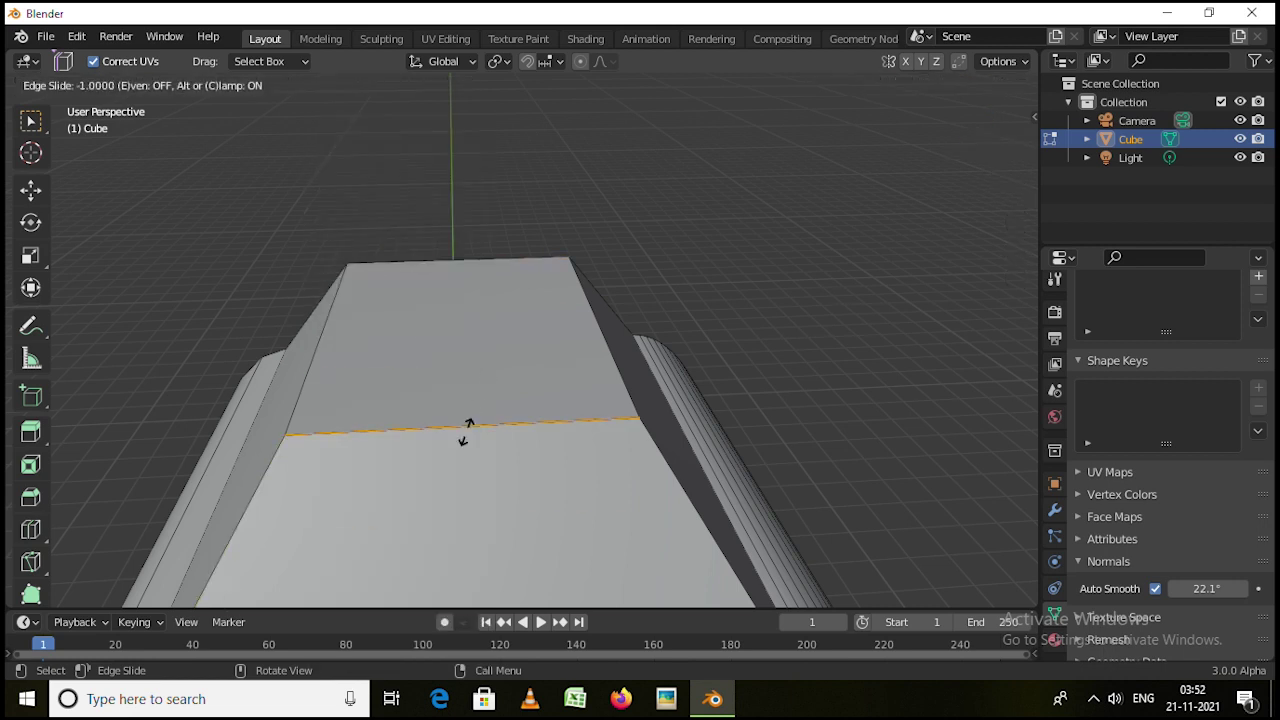
{"action": "left_click", "coordinate": [512, 394]}
{"action": "left_click", "coordinate": [498, 428]}
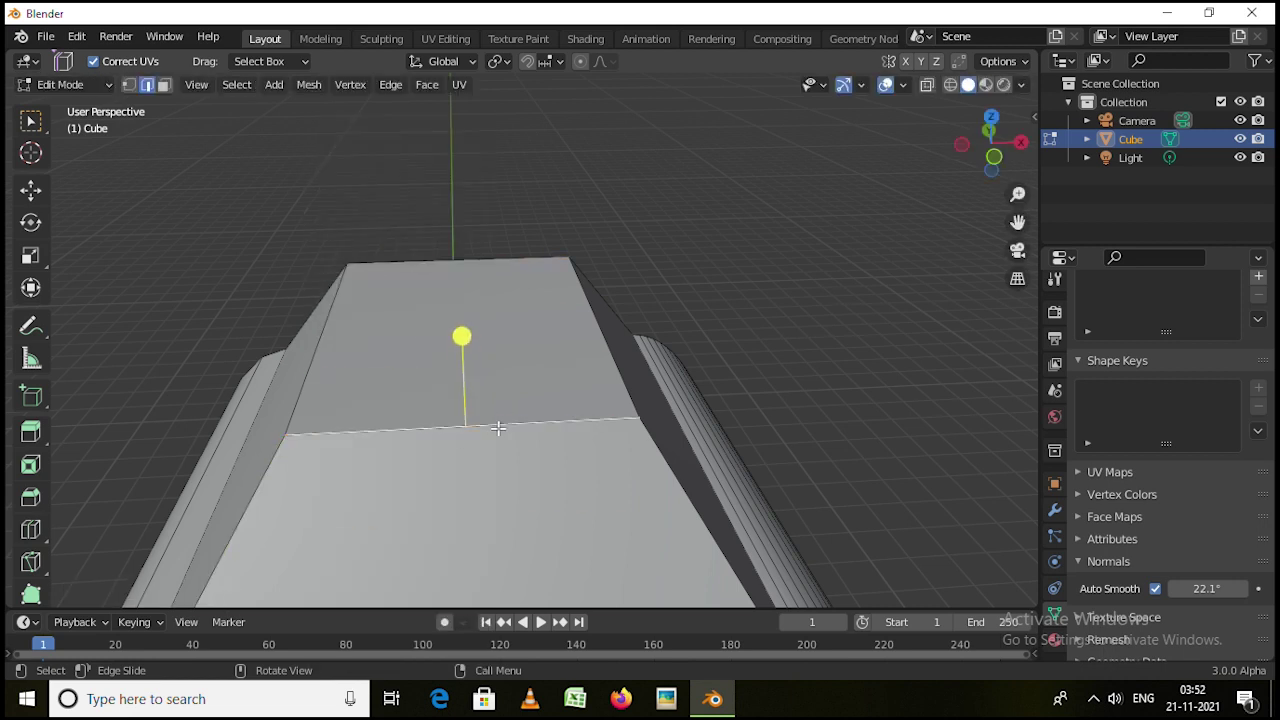
{"action": "key", "text": "e"}
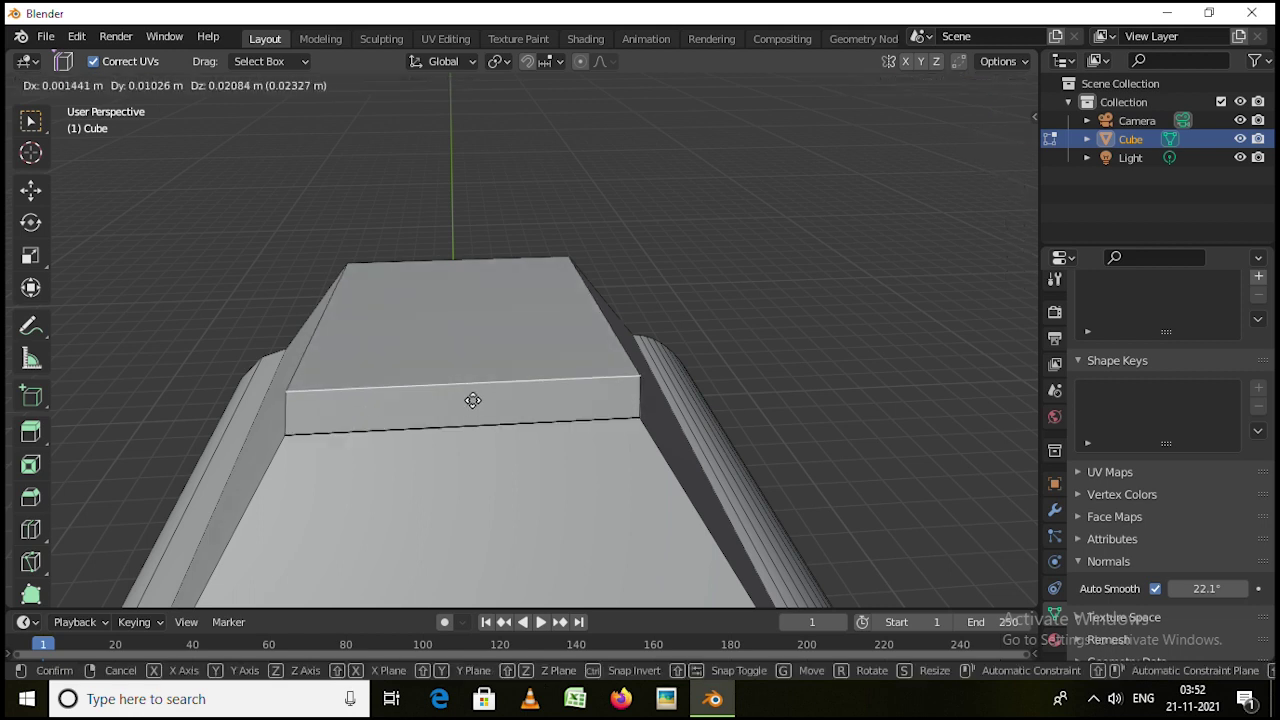
{"action": "left_click", "coordinate": [461, 251]}
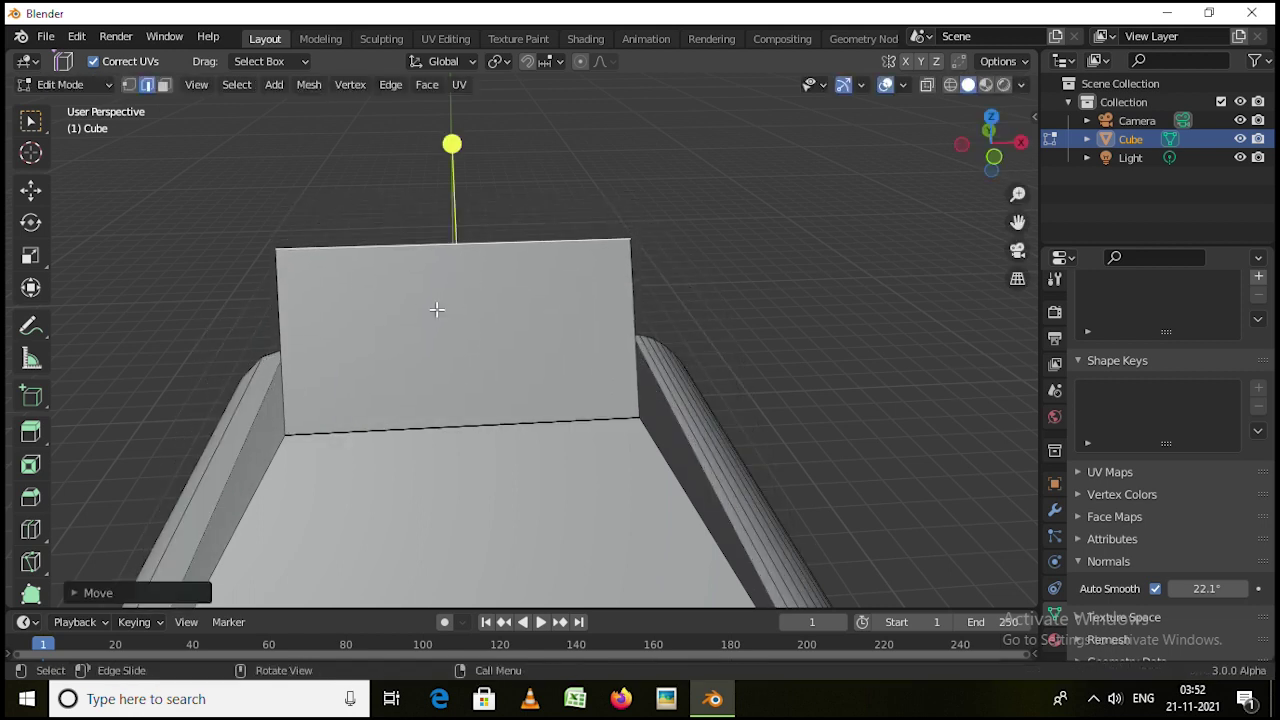
Rip the raised edge away from the tip's top face and pull the loose flap outward by about 0.16 m
{"action": "middle_click_drag", "start_coordinate": [434, 306], "coordinate": [463, 277]}
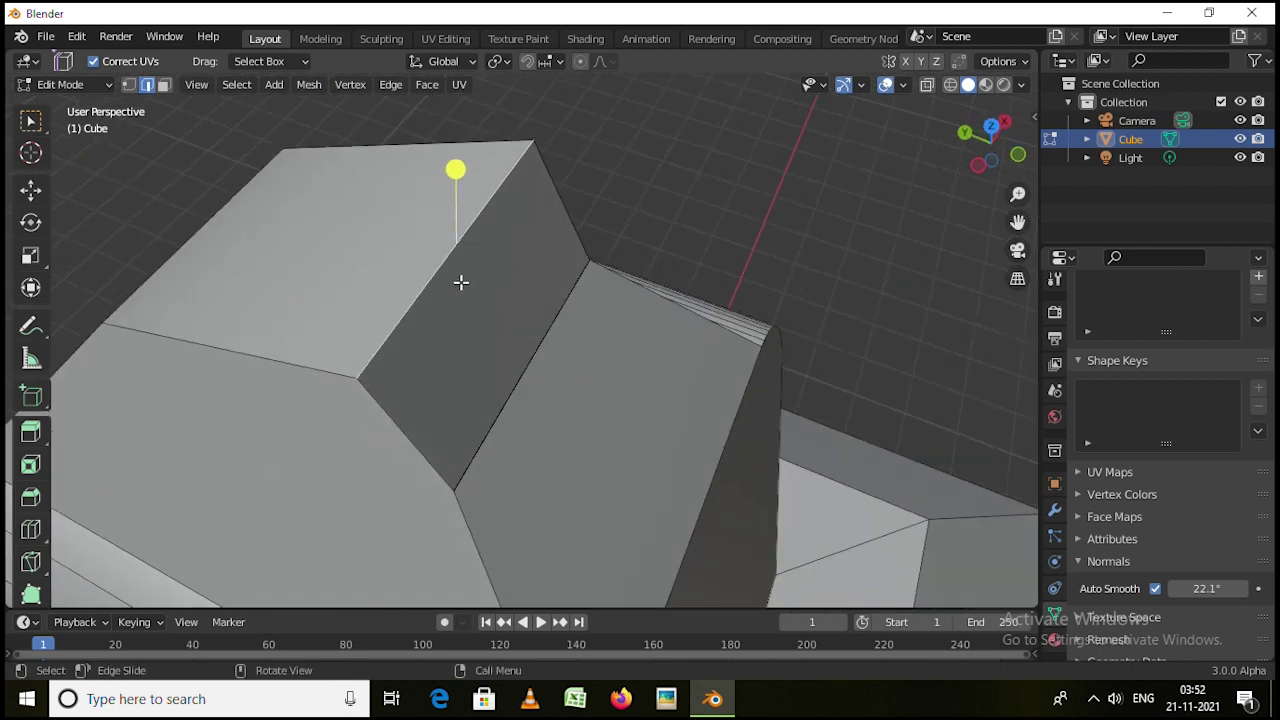
{"action": "key", "text": "g"}
{"action": "key", "text": "Escape"}
{"action": "scroll", "coordinate": [445, 261], "scroll_direction": "up", "scroll_amount": 2}
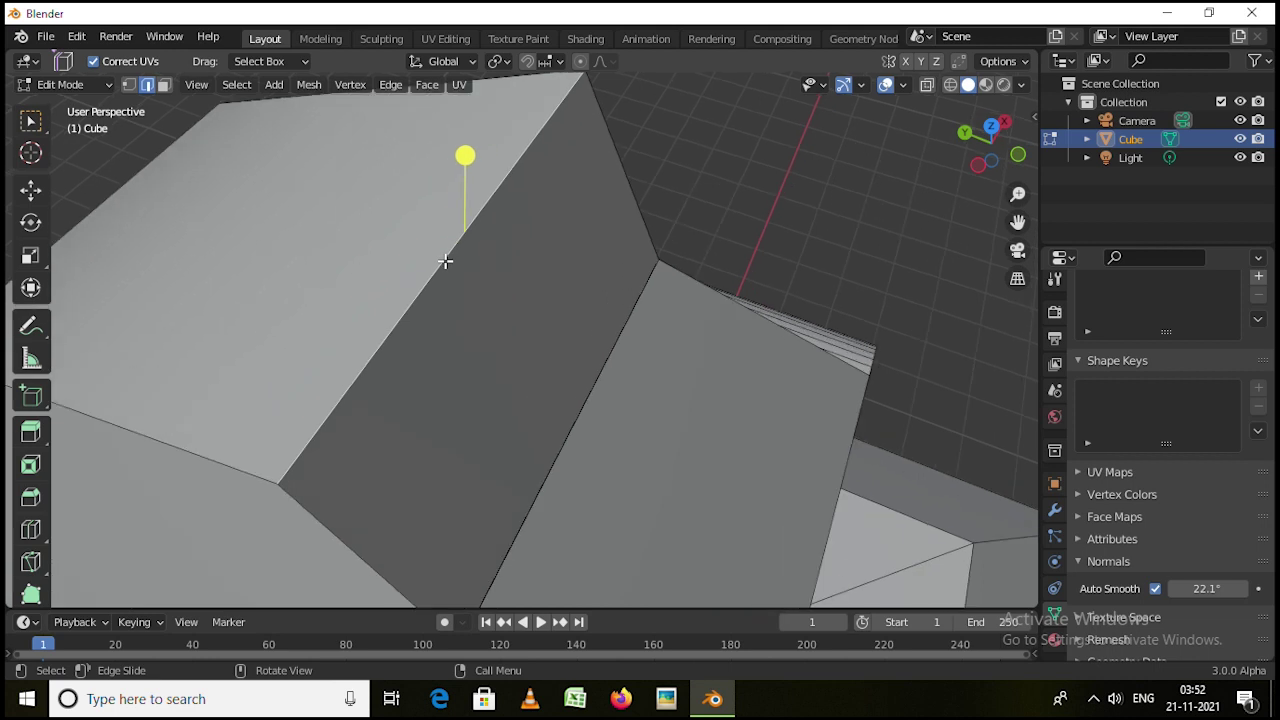
{"action": "scroll", "coordinate": [371, 283], "scroll_direction": "down", "scroll_amount": 1}
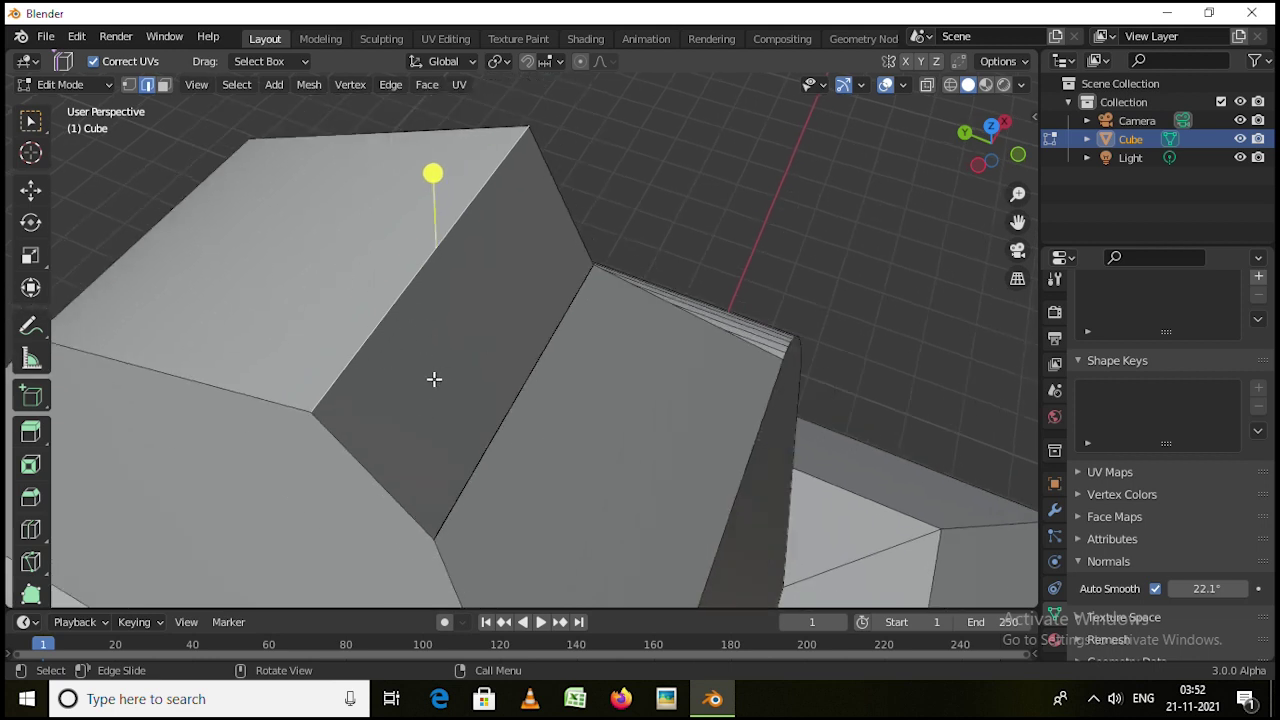
{"action": "scroll", "coordinate": [434, 379], "scroll_direction": "down", "scroll_amount": 1}
{"action": "scroll", "coordinate": [33, 560], "scroll_direction": "down", "scroll_amount": 2}
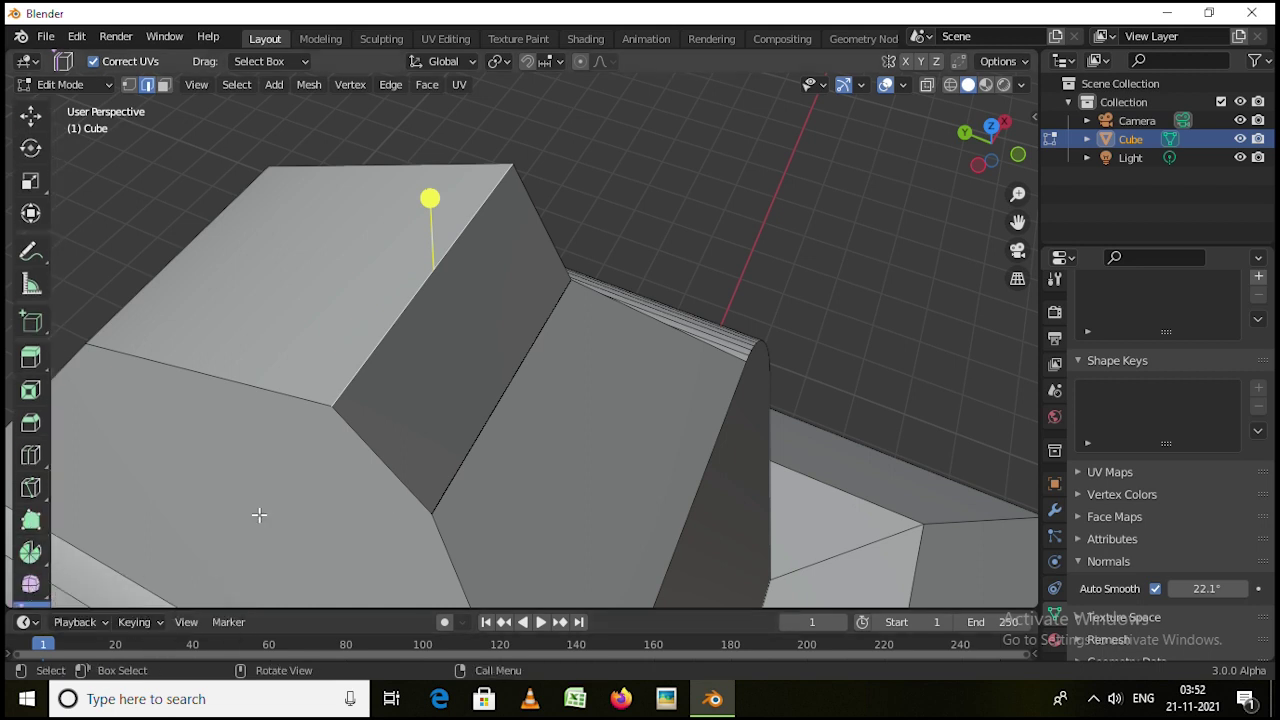
{"action": "key", "text": "g"}
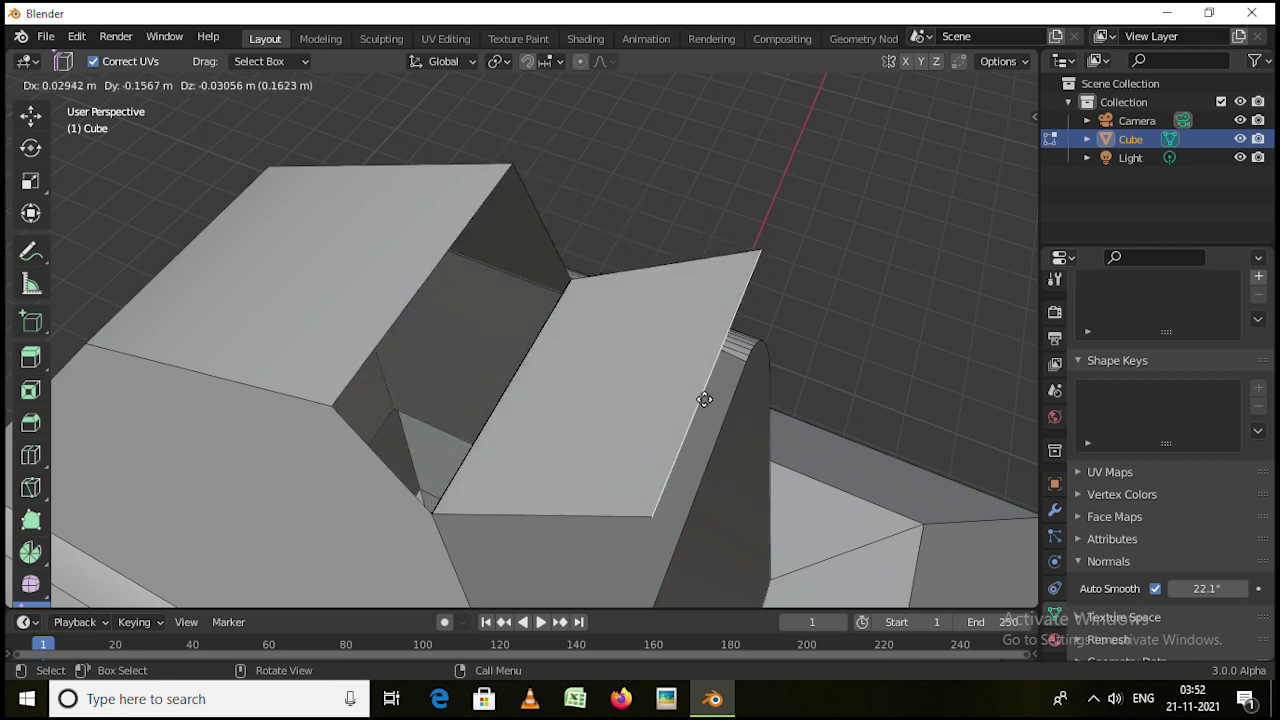
{"action": "left_click", "coordinate": [689, 374]}
Examine the ripped opening and its loose flap from several sides
{"action": "middle_click_drag", "start_coordinate": [689, 374], "coordinate": [635, 221]}
{"action": "scroll", "coordinate": [635, 259], "scroll_direction": "up", "scroll_amount": 5}
{"action": "scroll", "coordinate": [633, 258], "scroll_direction": "down", "scroll_amount": 5}
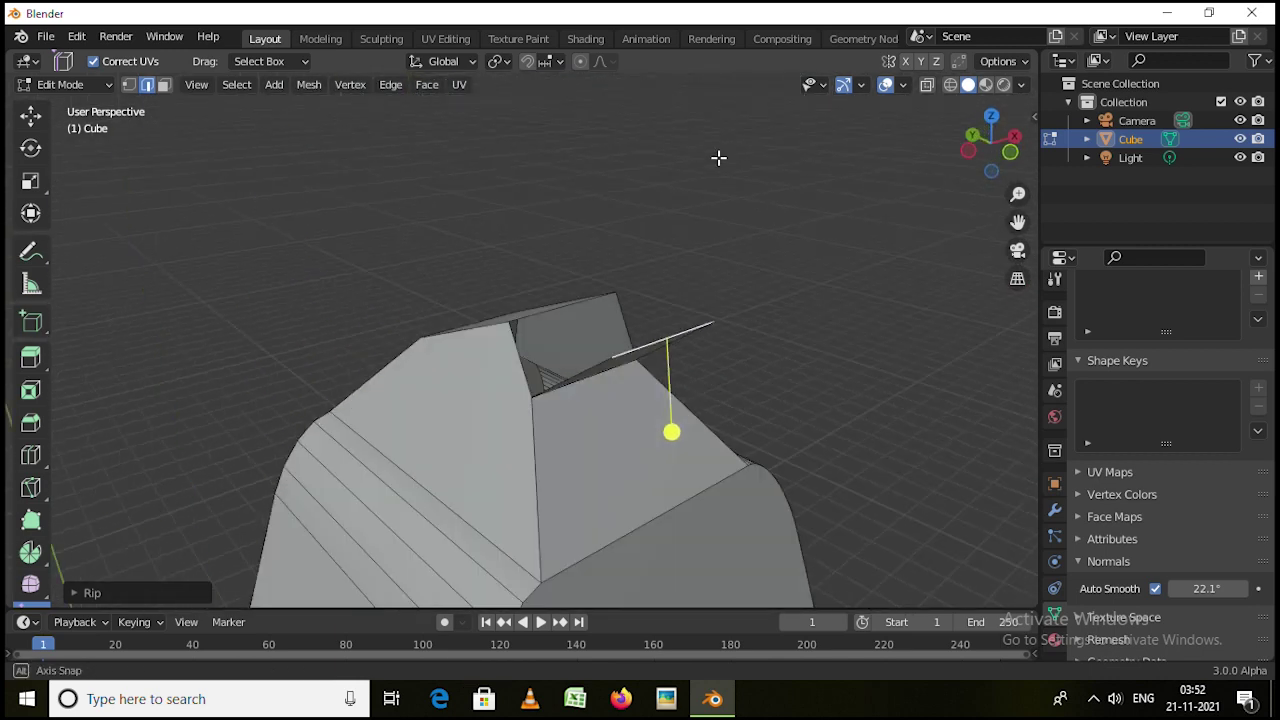
{"action": "middle_click_drag", "start_coordinate": [782, 238], "coordinate": [648, 177]}
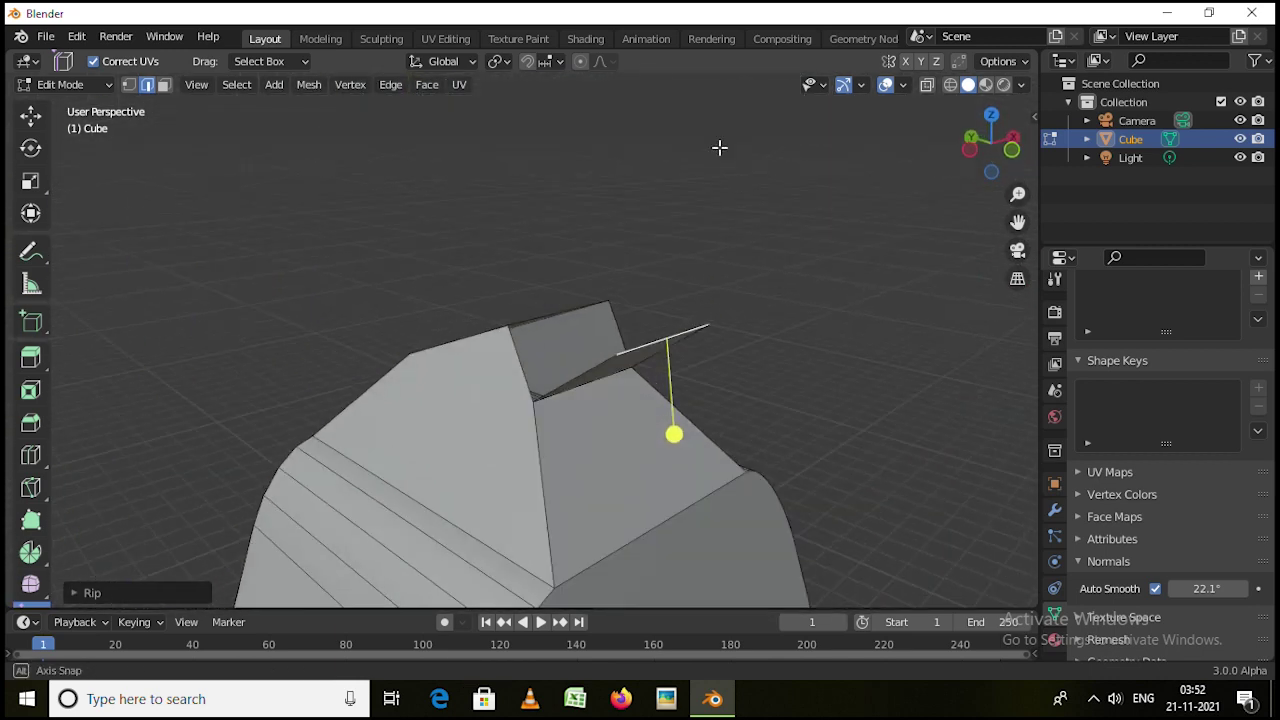
{"action": "middle_click_drag", "start_coordinate": [635, 252], "coordinate": [679, 260]}
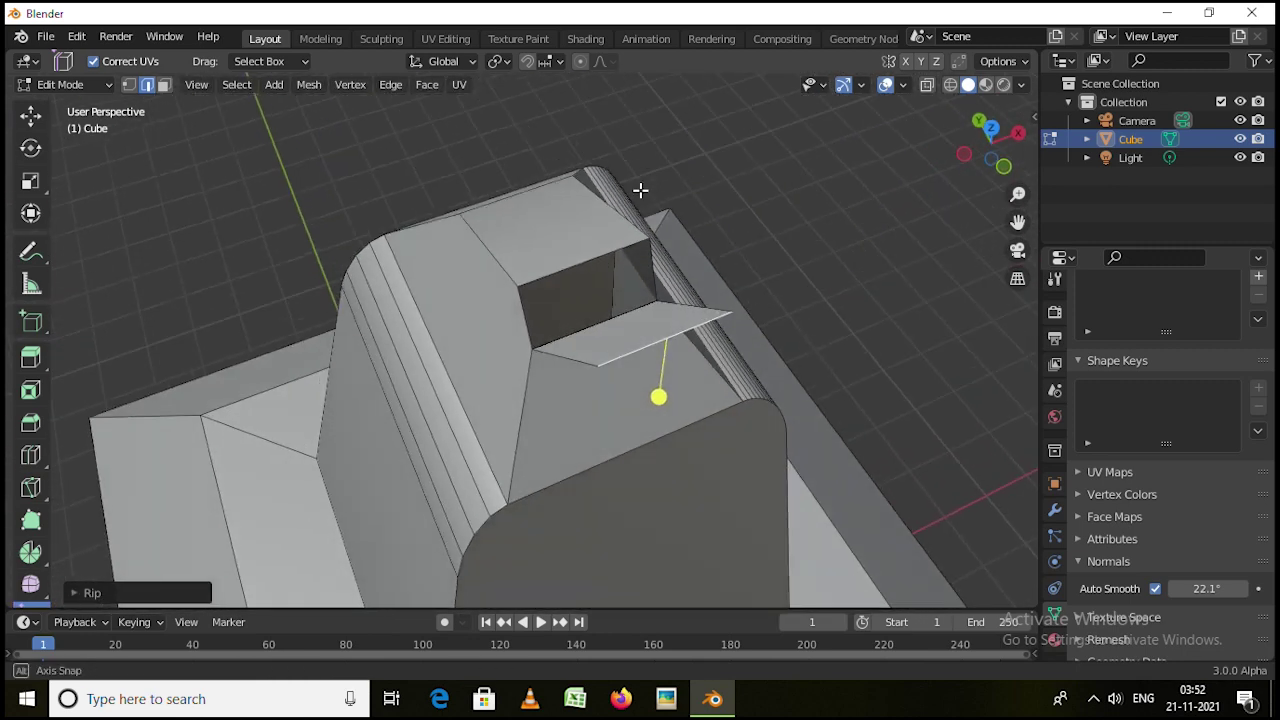
{"action": "middle_click_drag", "start_coordinate": [640, 190], "coordinate": [616, 299]}
{"action": "middle_click_drag", "start_coordinate": [475, 385], "coordinate": [466, 380]}
Try ripping the uppermost bevel edge away from the adjacent sloping face, and undo the rip
{"action": "left_click", "coordinate": [480, 387]}
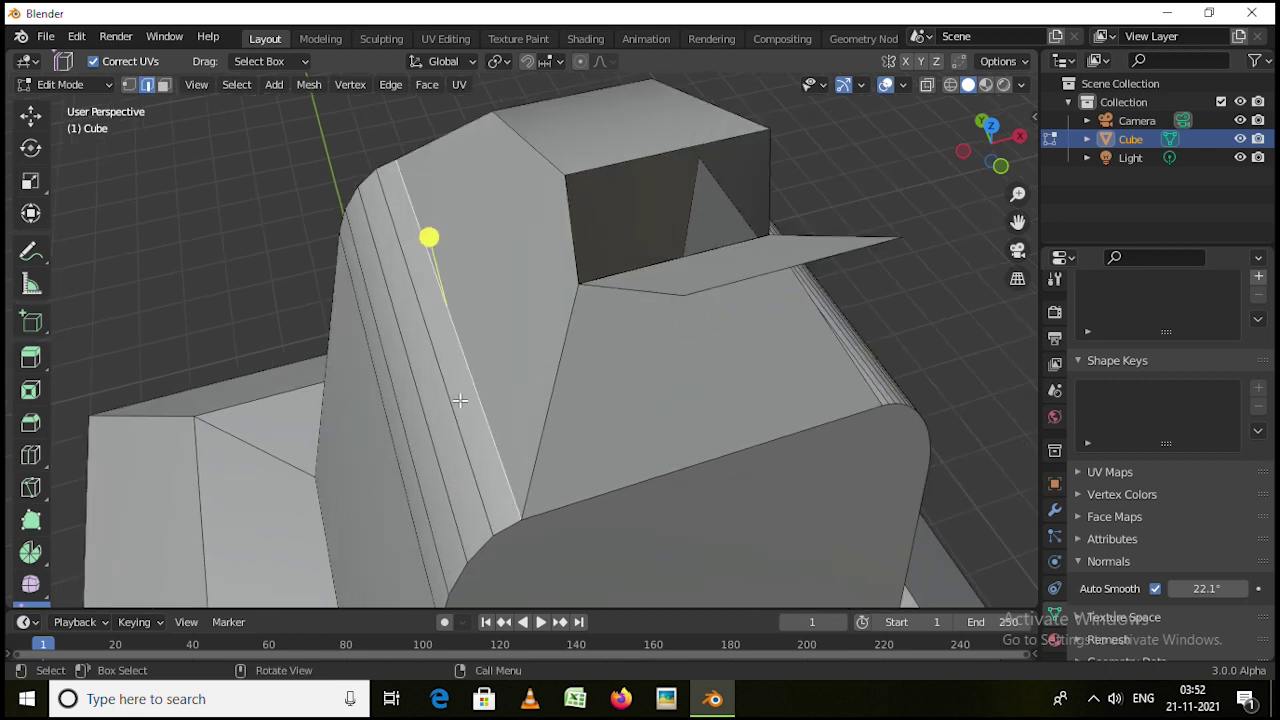
{"action": "key", "text": "g"}
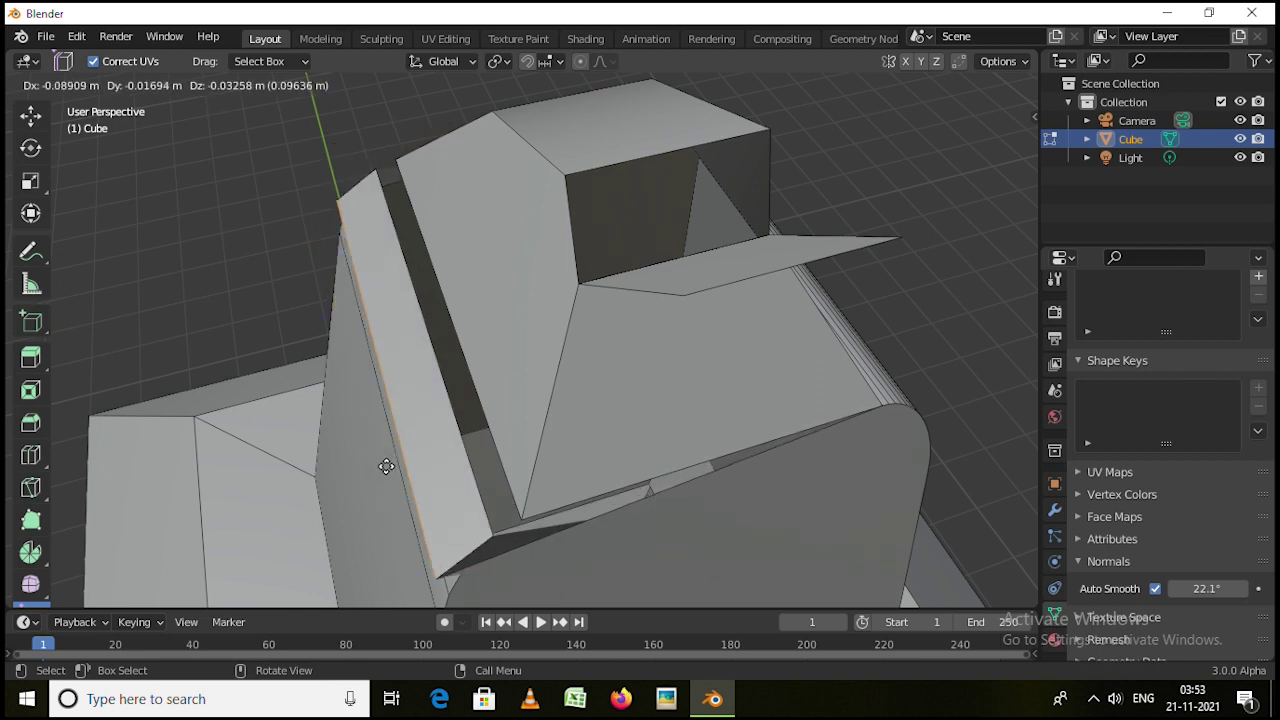
{"action": "left_click", "coordinate": [471, 423]}
{"action": "key", "text": "ctrl+z"}
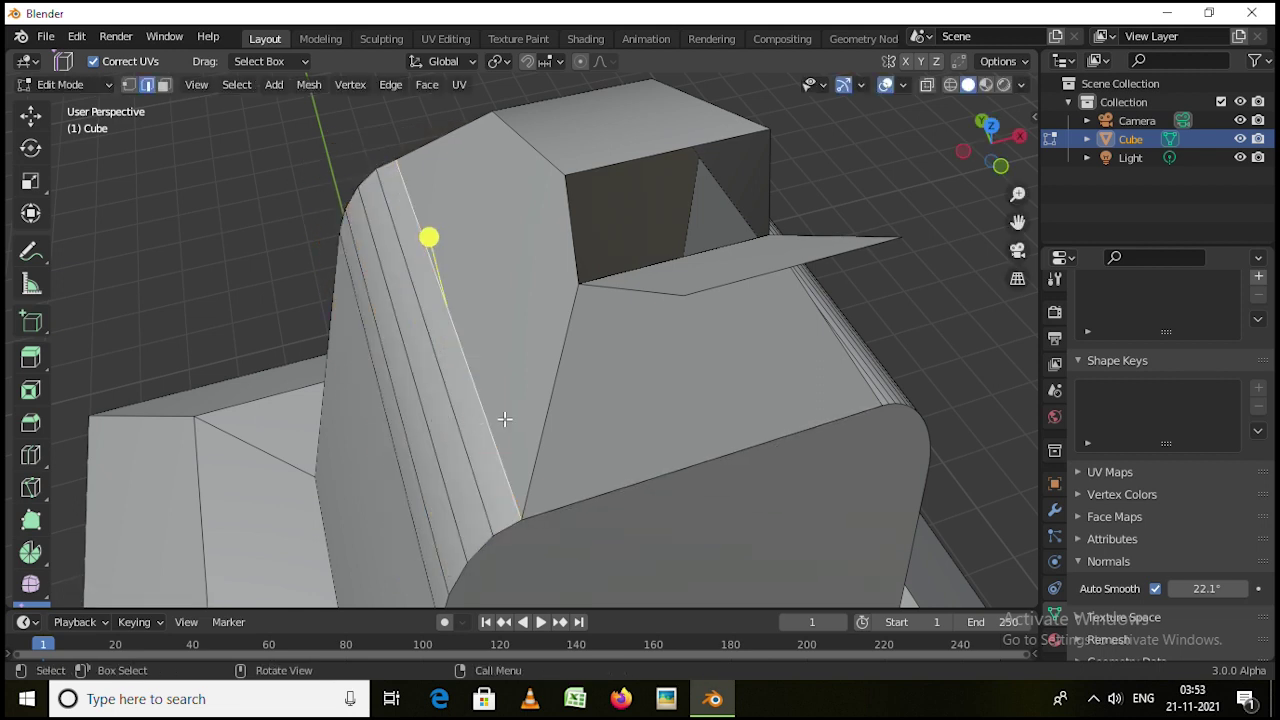
Delete the loose flap face beside the ripped opening using the Faces option
{"action": "scroll", "coordinate": [682, 287], "scroll_direction": "down", "scroll_amount": 2}
{"action": "middle_click_drag", "start_coordinate": [682, 287], "coordinate": [769, 269]}
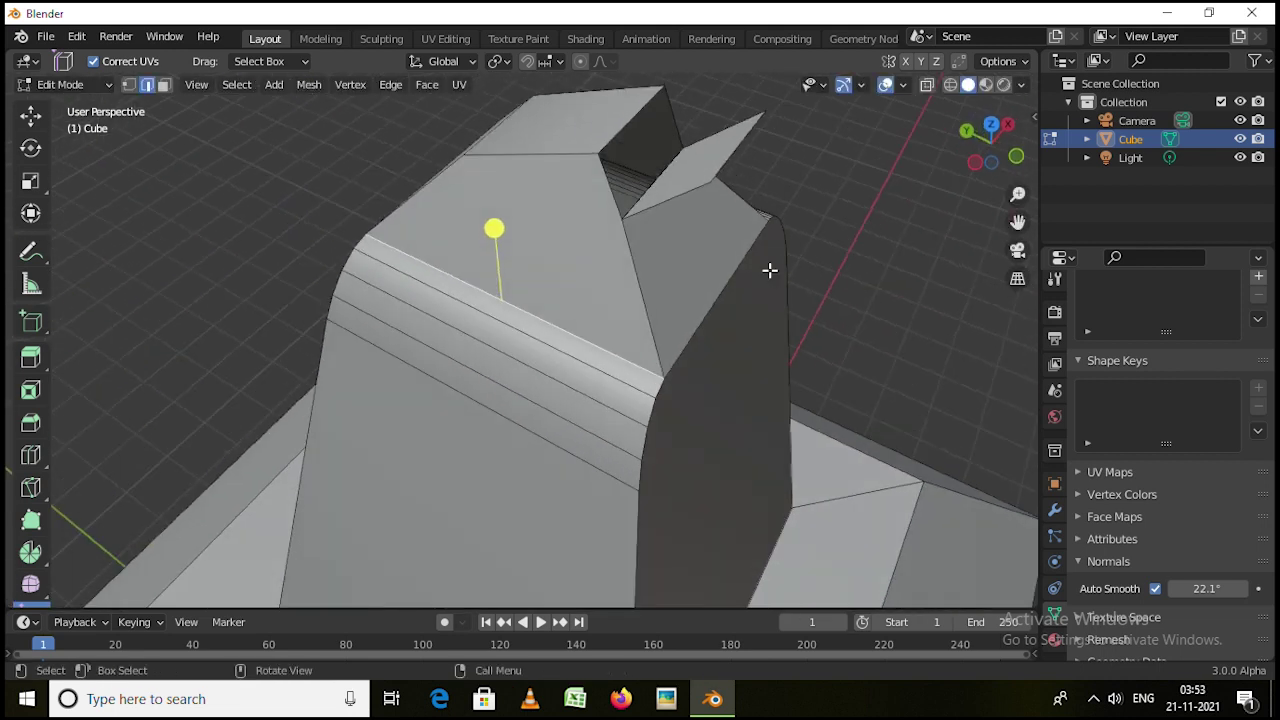
{"action": "middle_click_drag", "start_coordinate": [674, 249], "coordinate": [633, 345], "text": "shift"}
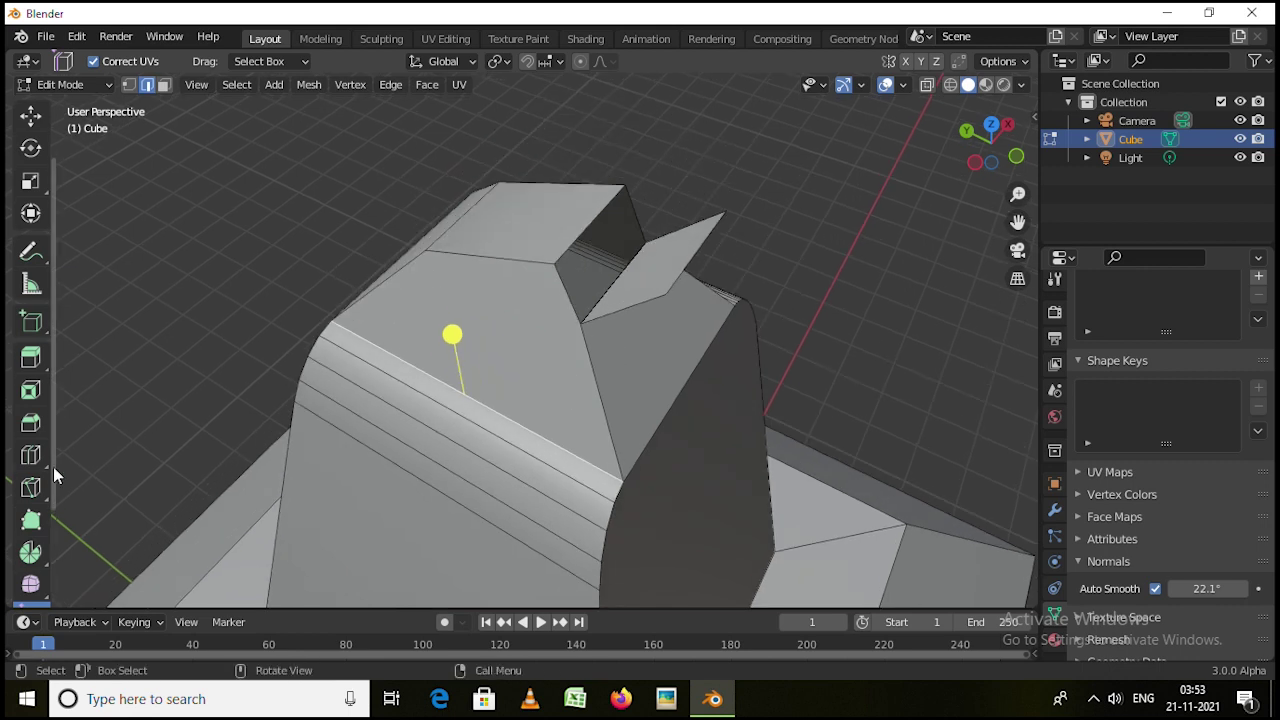
{"action": "scroll", "coordinate": [40, 484], "scroll_direction": "down", "scroll_amount": 4}
{"action": "middle_click_drag", "start_coordinate": [679, 320], "coordinate": [583, 247]}
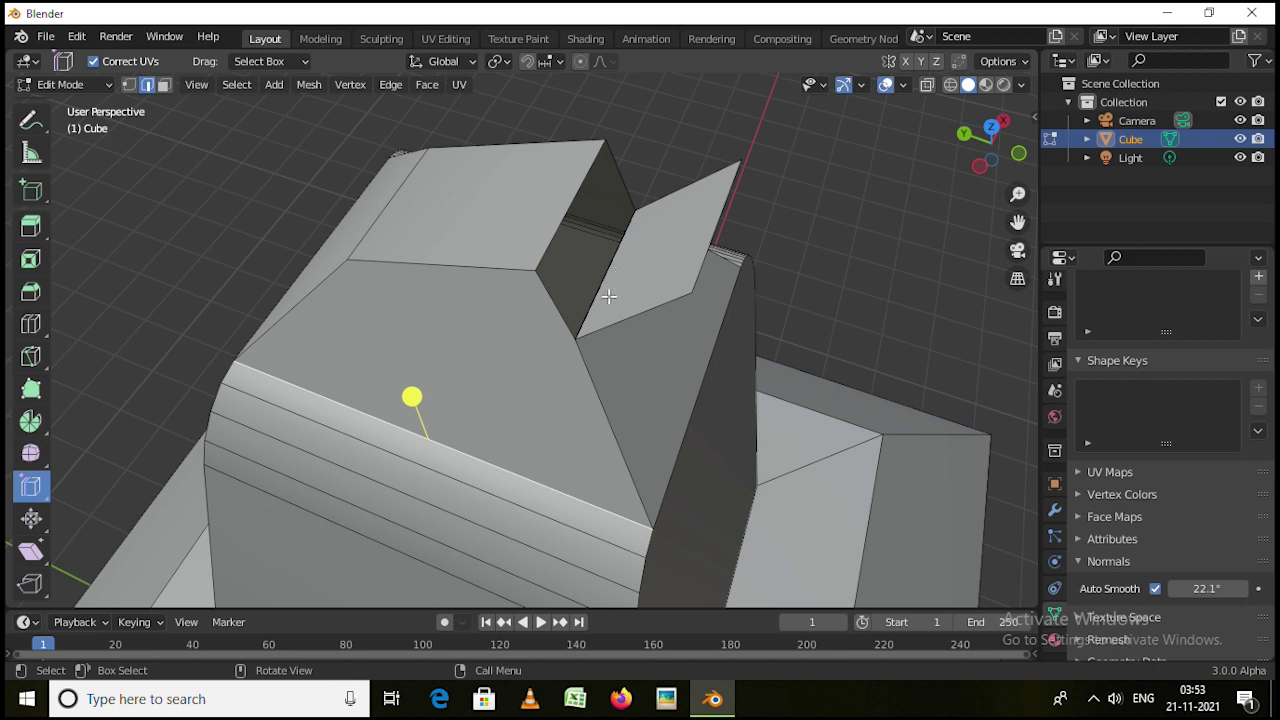
{"action": "middle_click_drag", "start_coordinate": [606, 291], "coordinate": [716, 328]}
{"action": "key", "text": "3"}
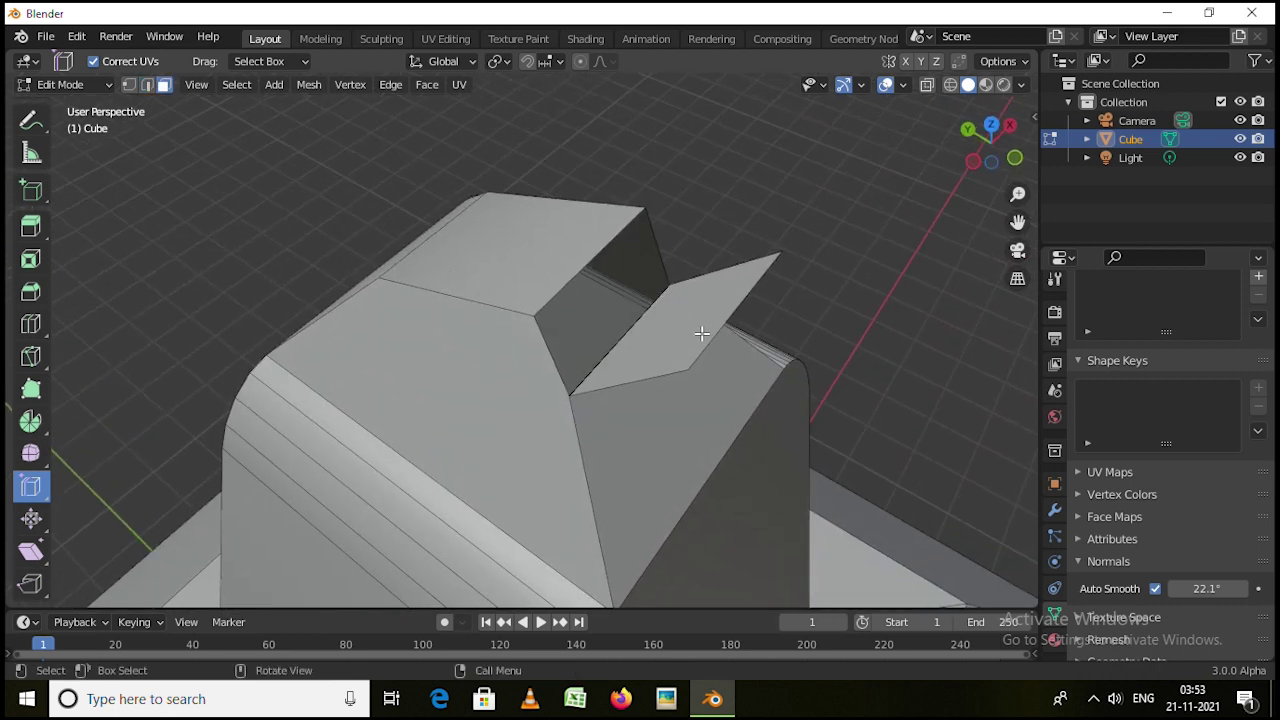
{"action": "left_click", "coordinate": [717, 334]}
{"action": "key", "text": "x"}
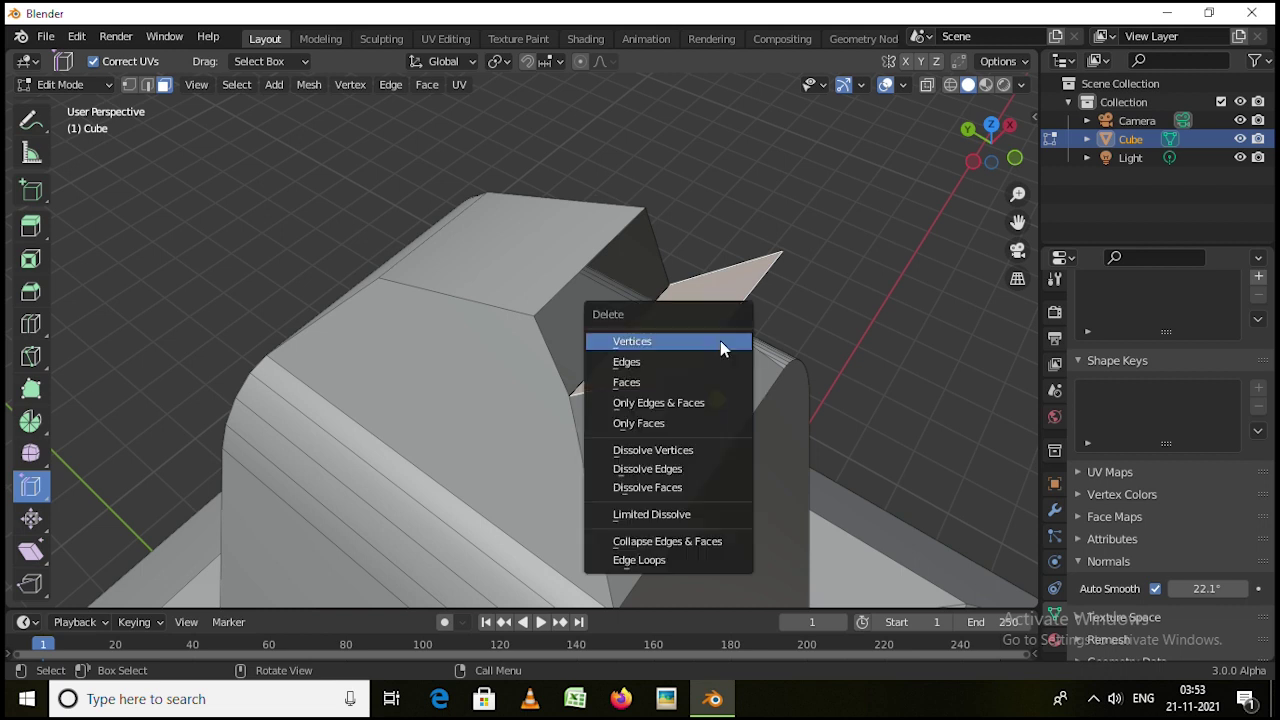
{"action": "left_click", "coordinate": [640, 390]}
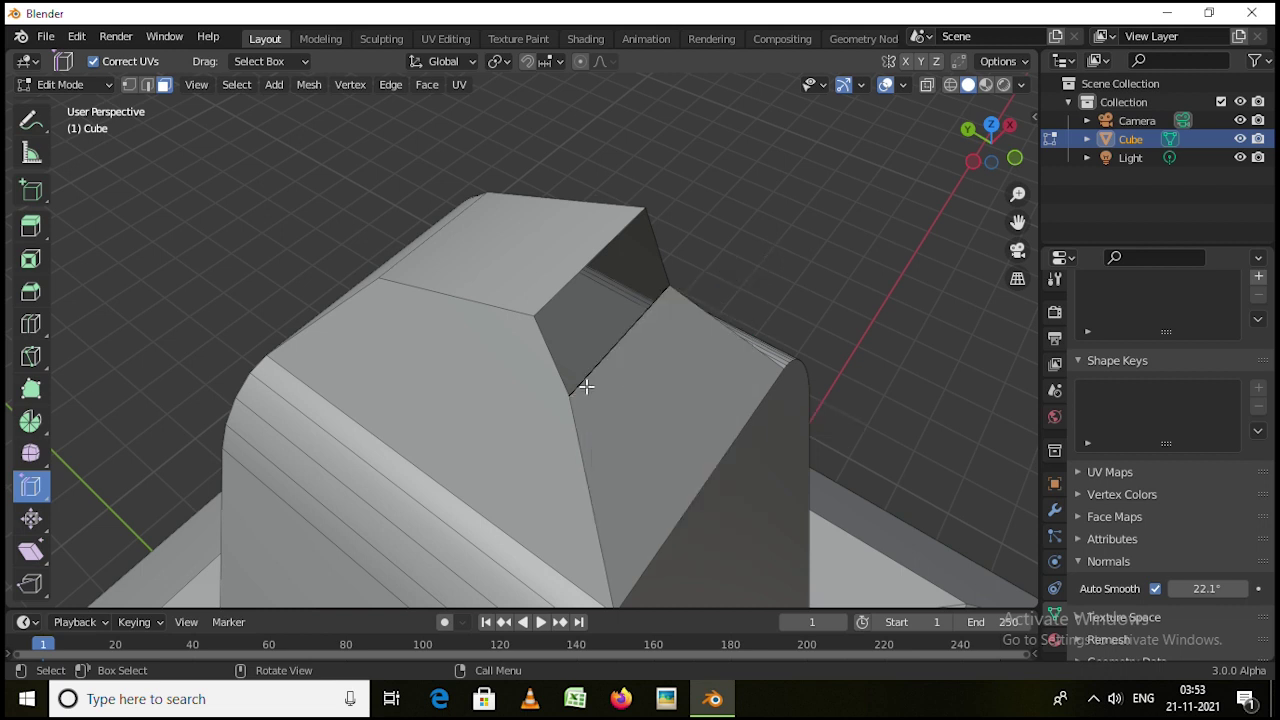
Try box-selecting the opening's border in face and edge select modes, and deselect the extra inner edge
{"action": "middle_click_drag", "start_coordinate": [586, 383], "coordinate": [486, 306]}
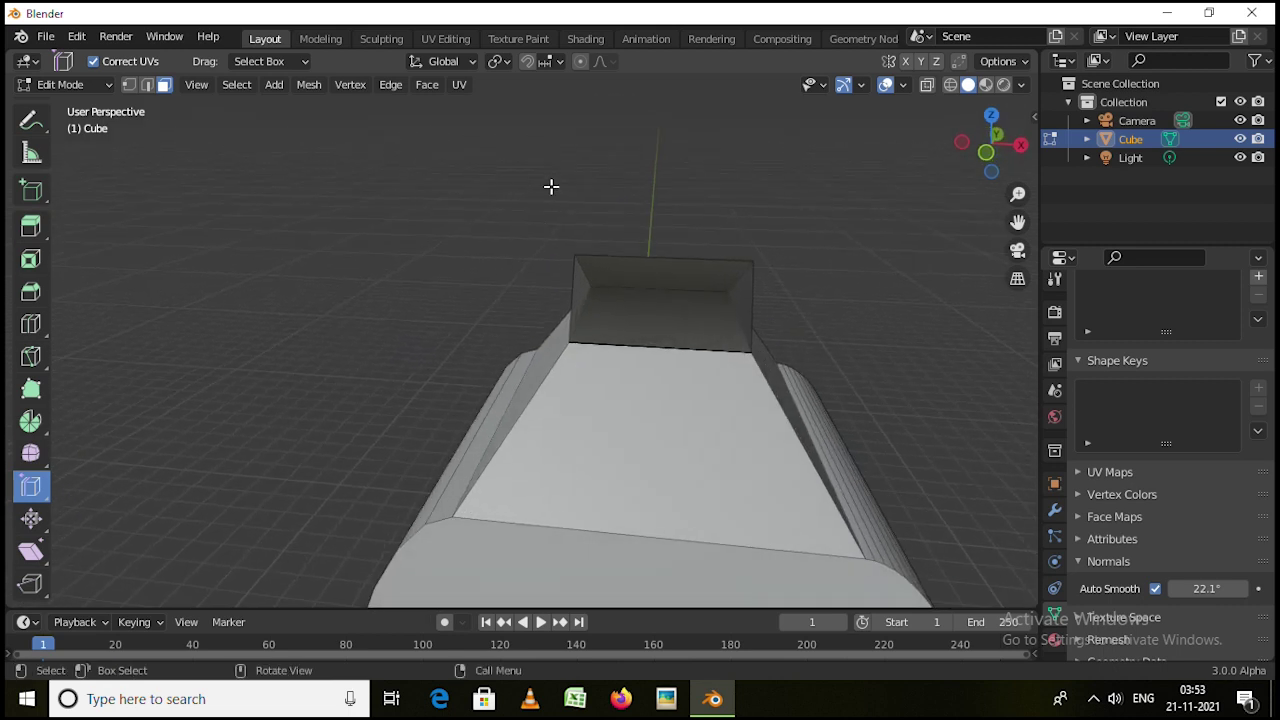
{"action": "left_click_drag", "start_coordinate": [551, 187], "coordinate": [780, 368]}
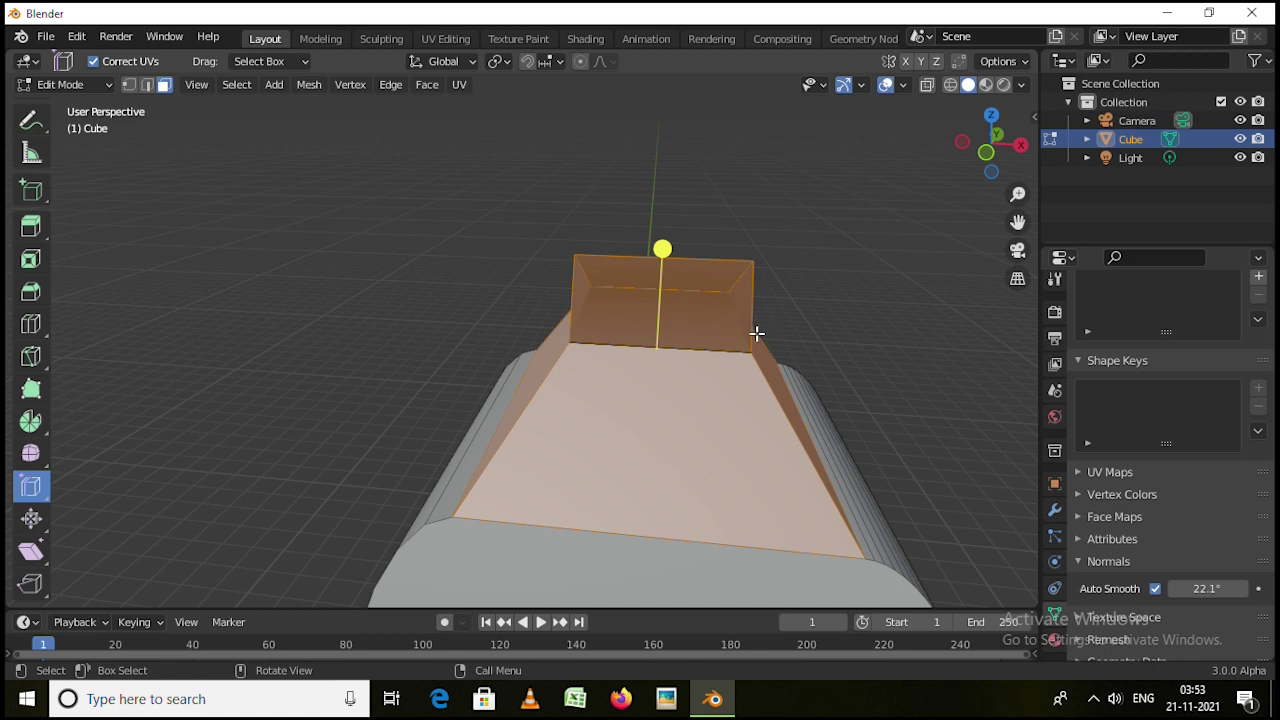
{"action": "key", "text": "2"}
{"action": "left_click_drag", "start_coordinate": [537, 204], "coordinate": [764, 368]}
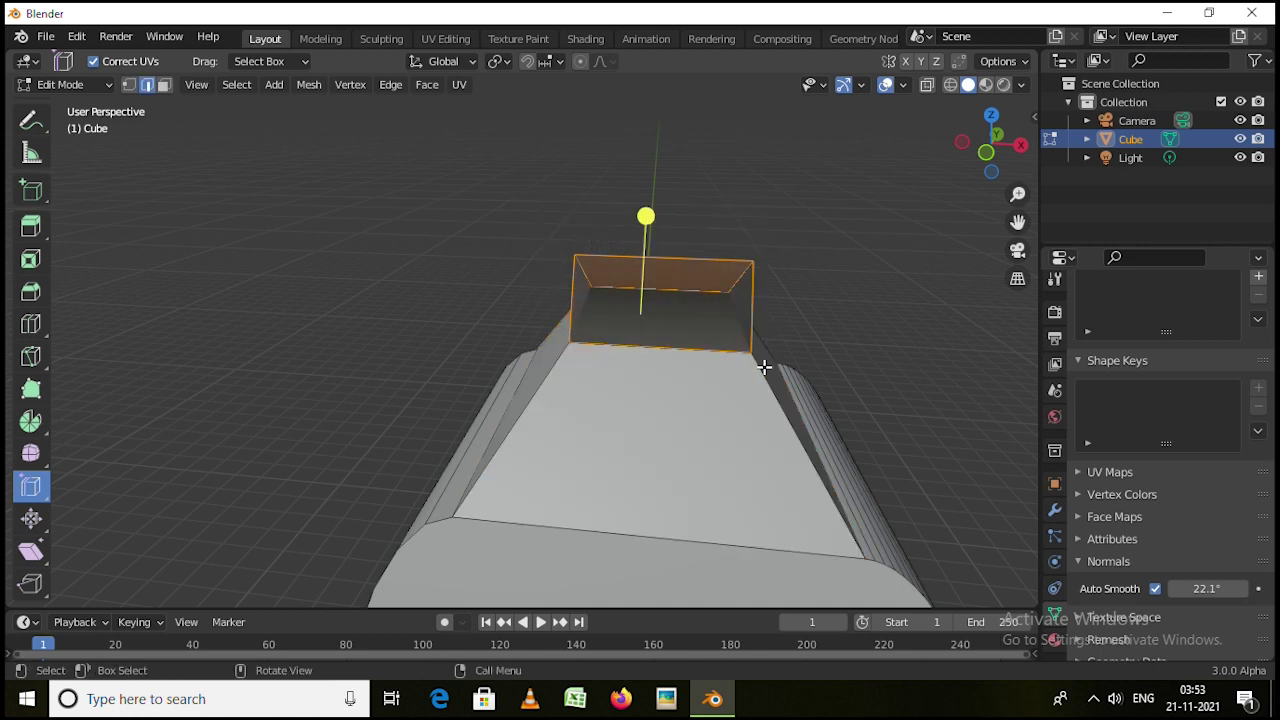
{"action": "left_click", "coordinate": [692, 286], "text": "shift"}
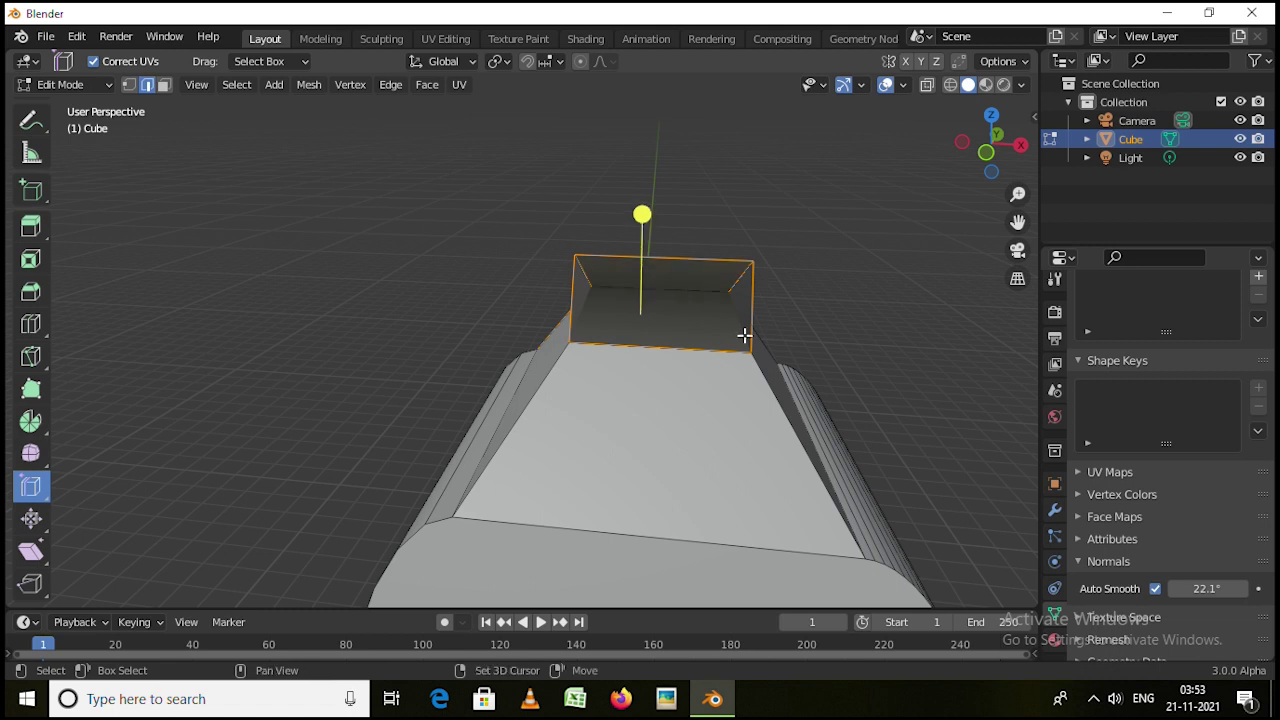
Select the opening's four corner vertices and fill them with a new face to close the hole
{"action": "middle_click_drag", "start_coordinate": [680, 320], "coordinate": [692, 284]}
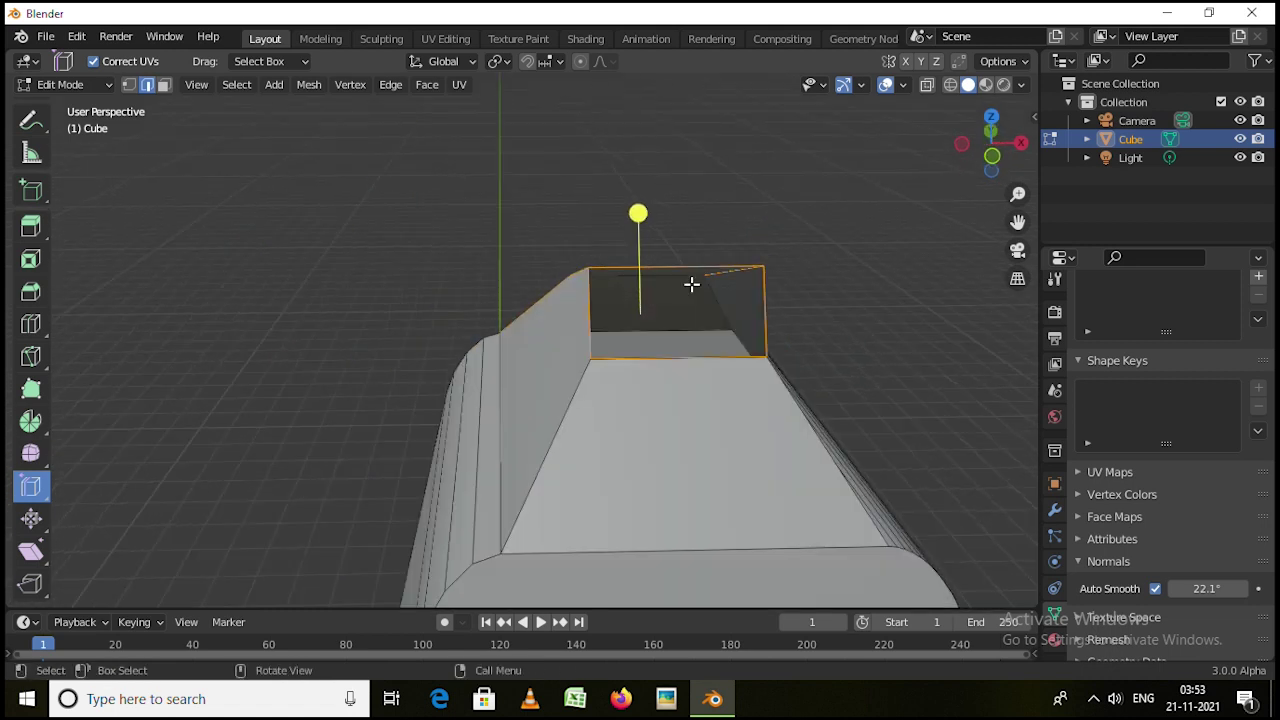
{"action": "scroll", "coordinate": [700, 280], "scroll_direction": "up", "scroll_amount": 2}
{"action": "key", "text": "1"}
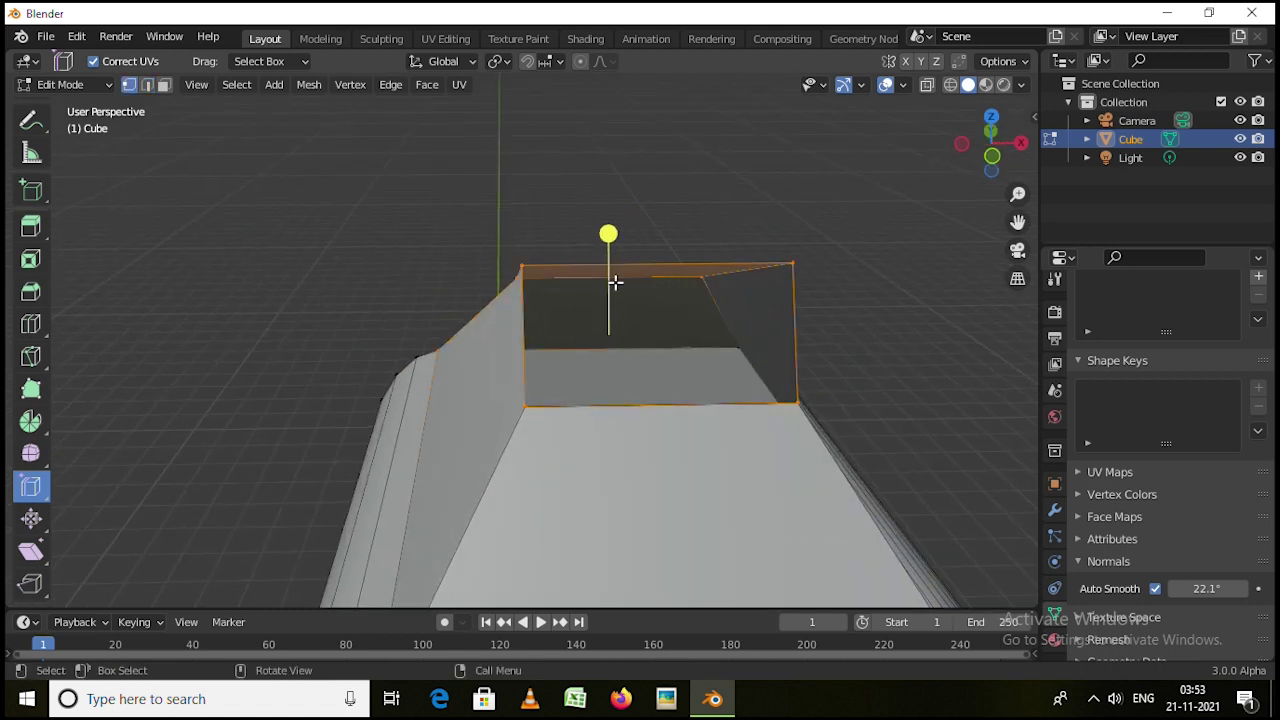
{"action": "left_click", "coordinate": [522, 267]}
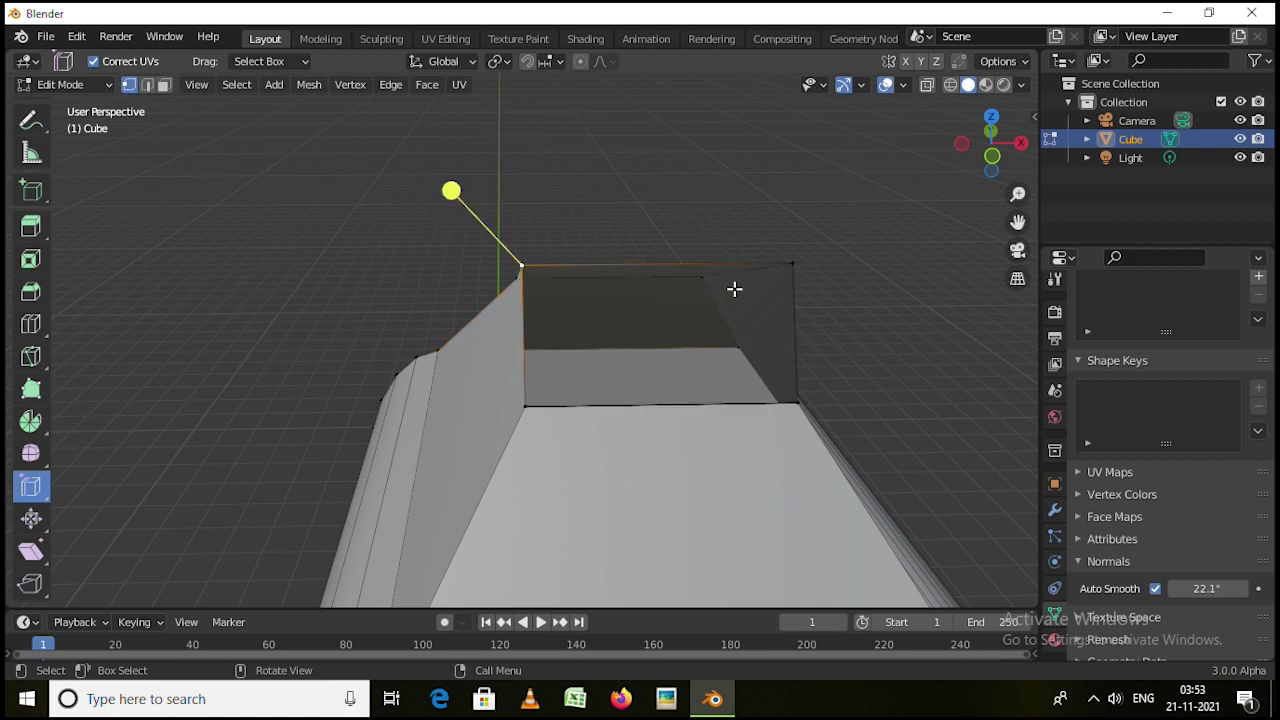
{"action": "left_click", "coordinate": [792, 265], "text": "shift"}
{"action": "left_click", "coordinate": [798, 402], "text": "shift"}
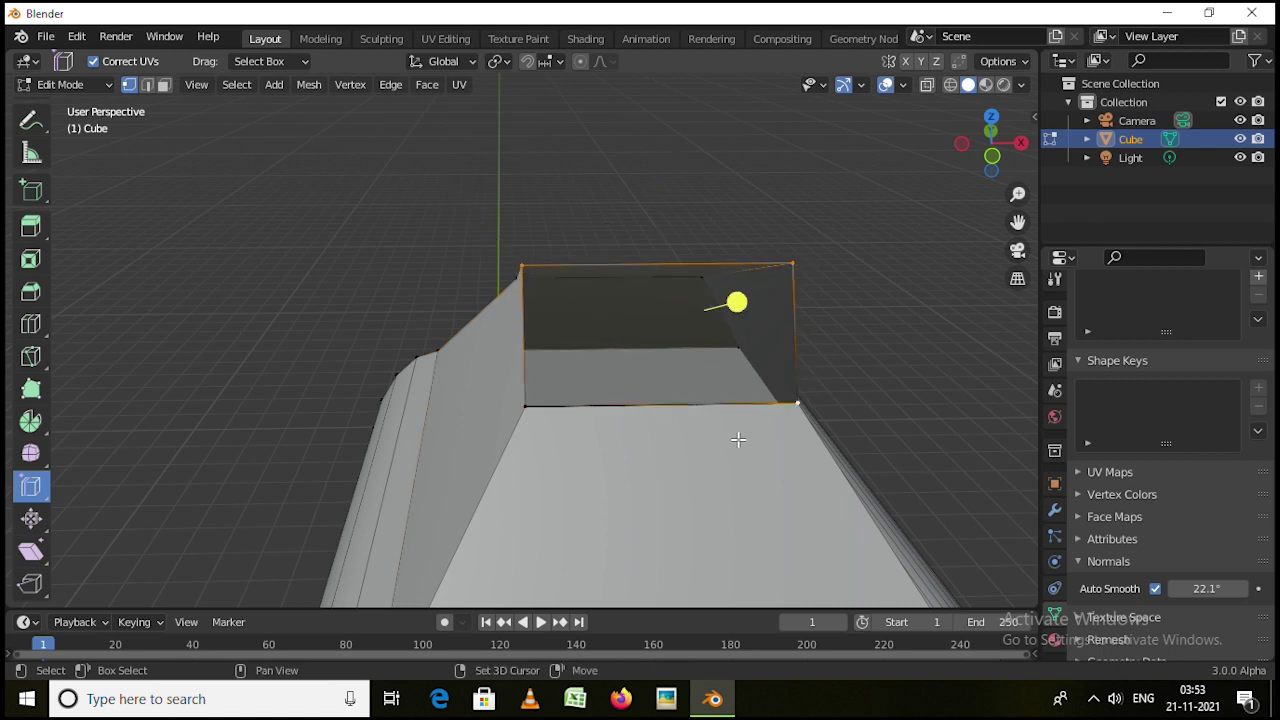
{"action": "left_click", "coordinate": [552, 408], "text": "shift"}
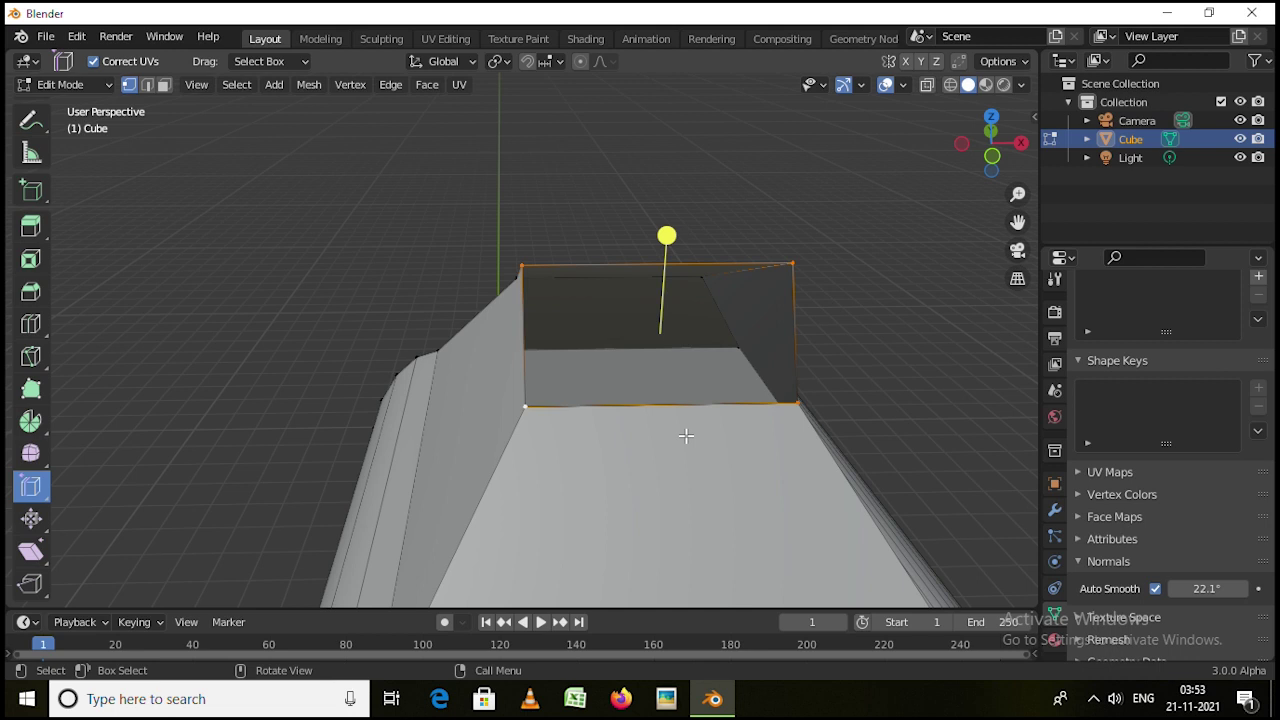
{"action": "key", "text": "f"}
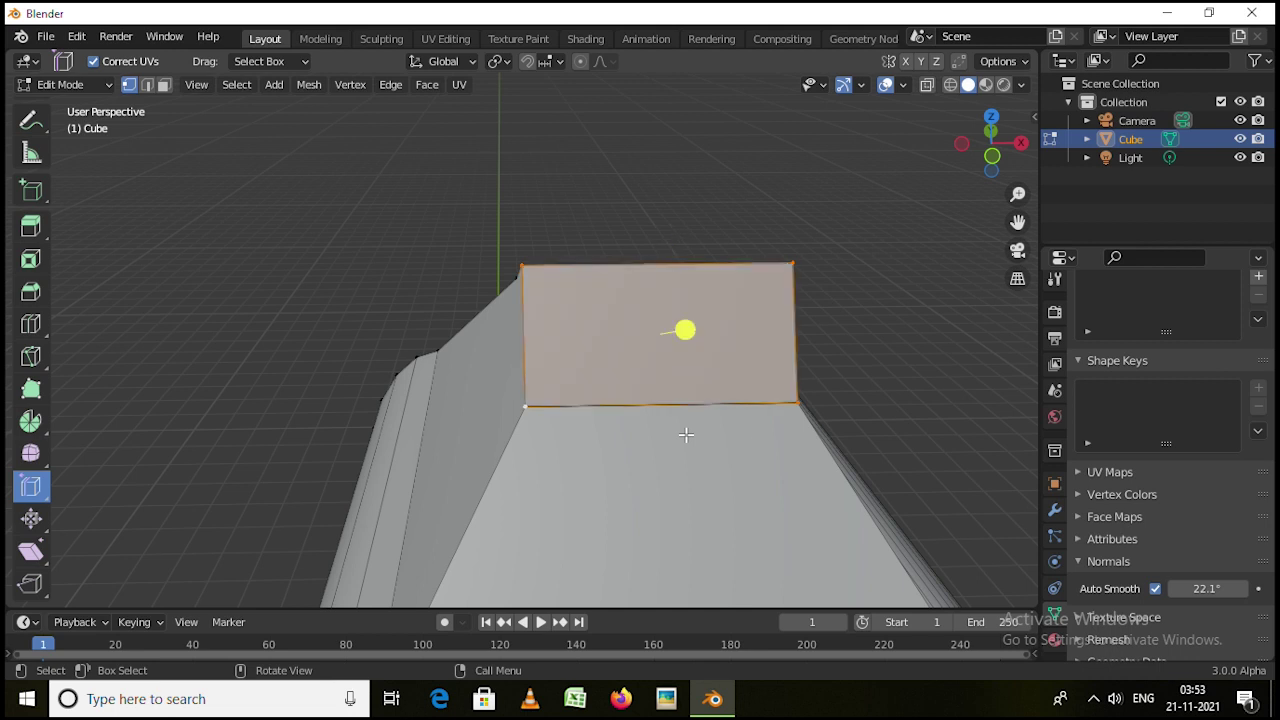
{"action": "middle_click_drag", "start_coordinate": [686, 434], "coordinate": [607, 521]}
{"action": "scroll", "coordinate": [723, 400], "scroll_direction": "down", "scroll_amount": 2}
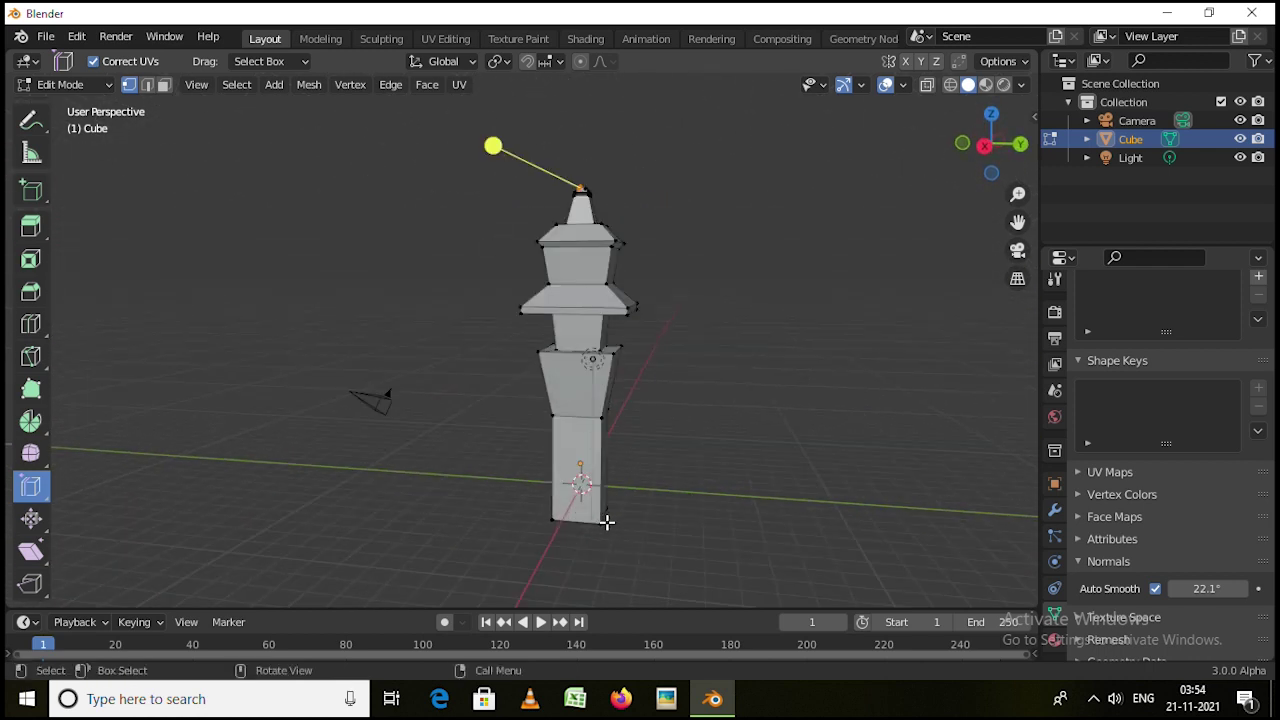
Leave Edit Mode and return the finished column to Object Mode
{"action": "scroll", "coordinate": [607, 522], "scroll_direction": "up", "scroll_amount": 3}
{"action": "middle_click_drag", "start_coordinate": [622, 442], "coordinate": [616, 498]}
{"action": "scroll", "coordinate": [655, 437], "scroll_direction": "down", "scroll_amount": 2}
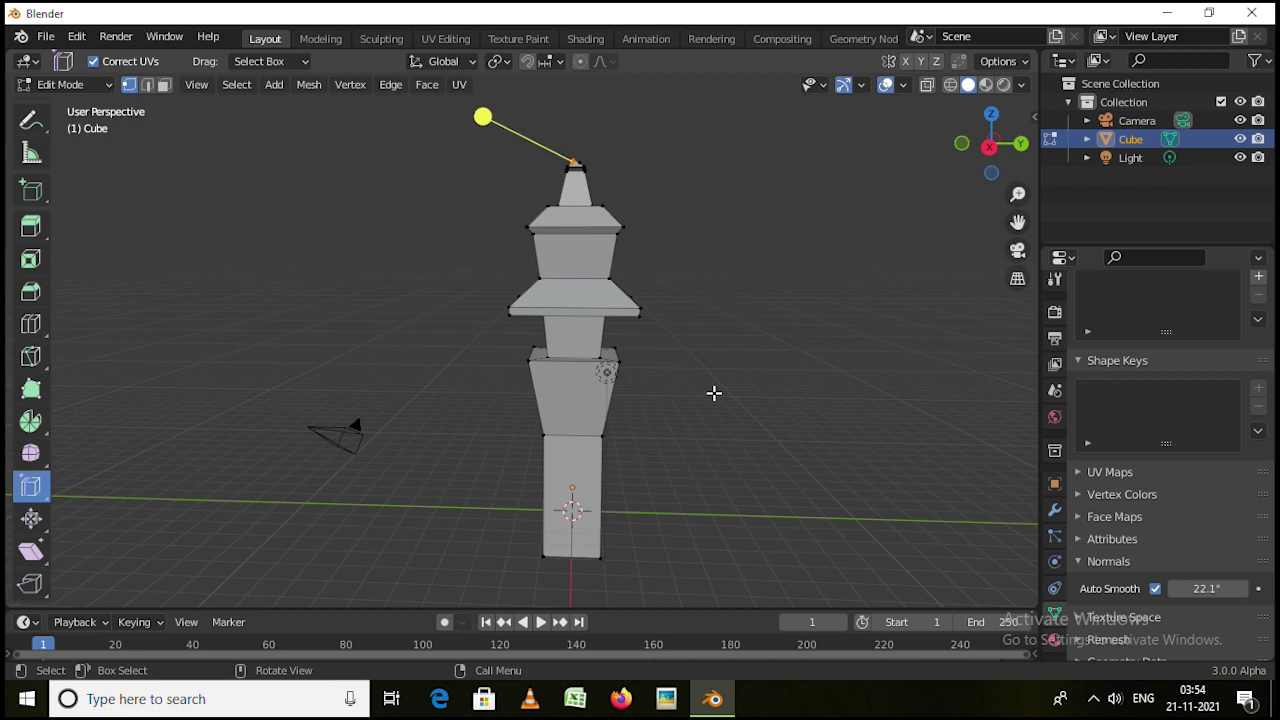
{"action": "middle_click_drag", "start_coordinate": [671, 391], "coordinate": [569, 409]}
{"action": "key", "text": "Tab"}
{"action": "middle_click_drag", "start_coordinate": [703, 415], "coordinate": [637, 420]}
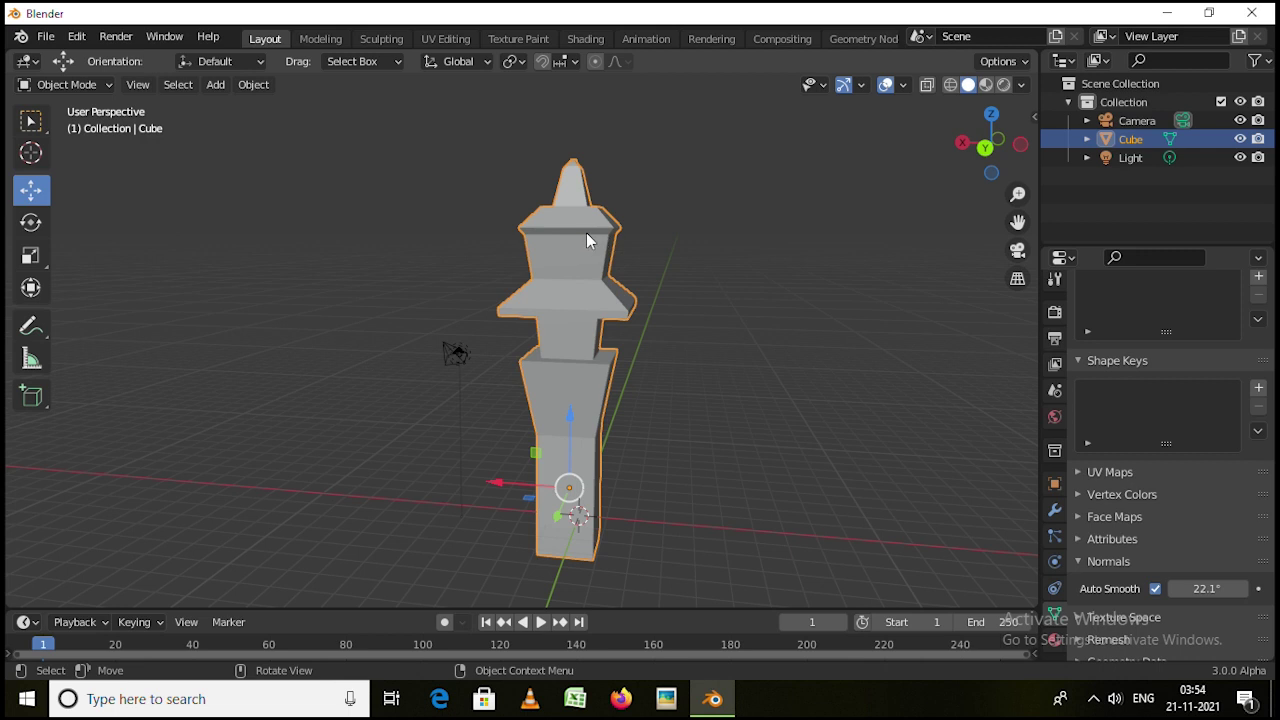
Examine the column's inner edges in wireframe shading, and return the viewport to solid shading
{"action": "left_click", "coordinate": [951, 86]}
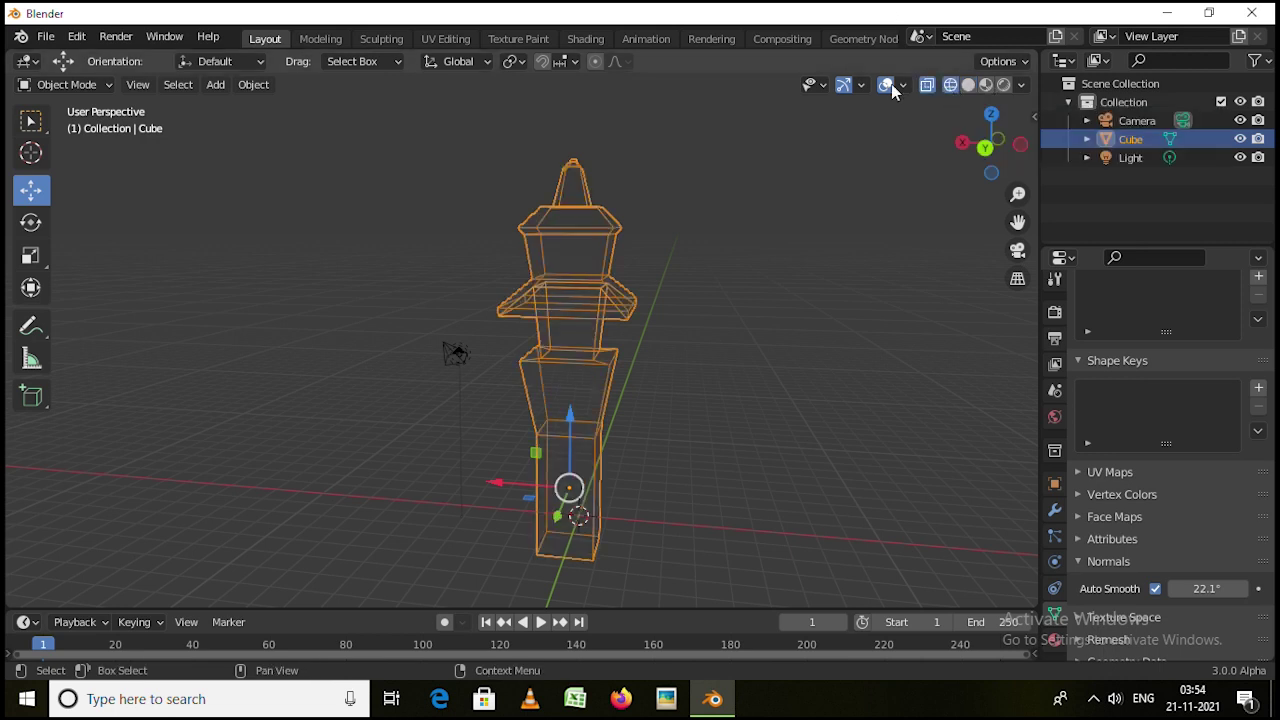
{"action": "mouse_move", "coordinate": [800, 420]}
{"action": "middle_mouse_down"}
{"action": "mouse_move", "coordinate": [474, 379]}
{"action": "mouse_move", "coordinate": [669, 443]}
{"action": "mouse_move", "coordinate": [808, 403]}
{"action": "mouse_move", "coordinate": [657, 403]}
{"action": "mouse_move", "coordinate": [612, 336]}
{"action": "mouse_move", "coordinate": [669, 500]}
{"action": "mouse_move", "coordinate": [726, 474]}
{"action": "mouse_move", "coordinate": [596, 268]}
{"action": "mouse_move", "coordinate": [640, 304]}
{"action": "mouse_move", "coordinate": [624, 272]}
{"action": "middle_mouse_up"}
{"action": "scroll", "coordinate": [612, 336], "scroll_direction": "up", "scroll_amount": 3}
{"action": "scroll", "coordinate": [596, 268], "scroll_direction": "down", "scroll_amount": 3}
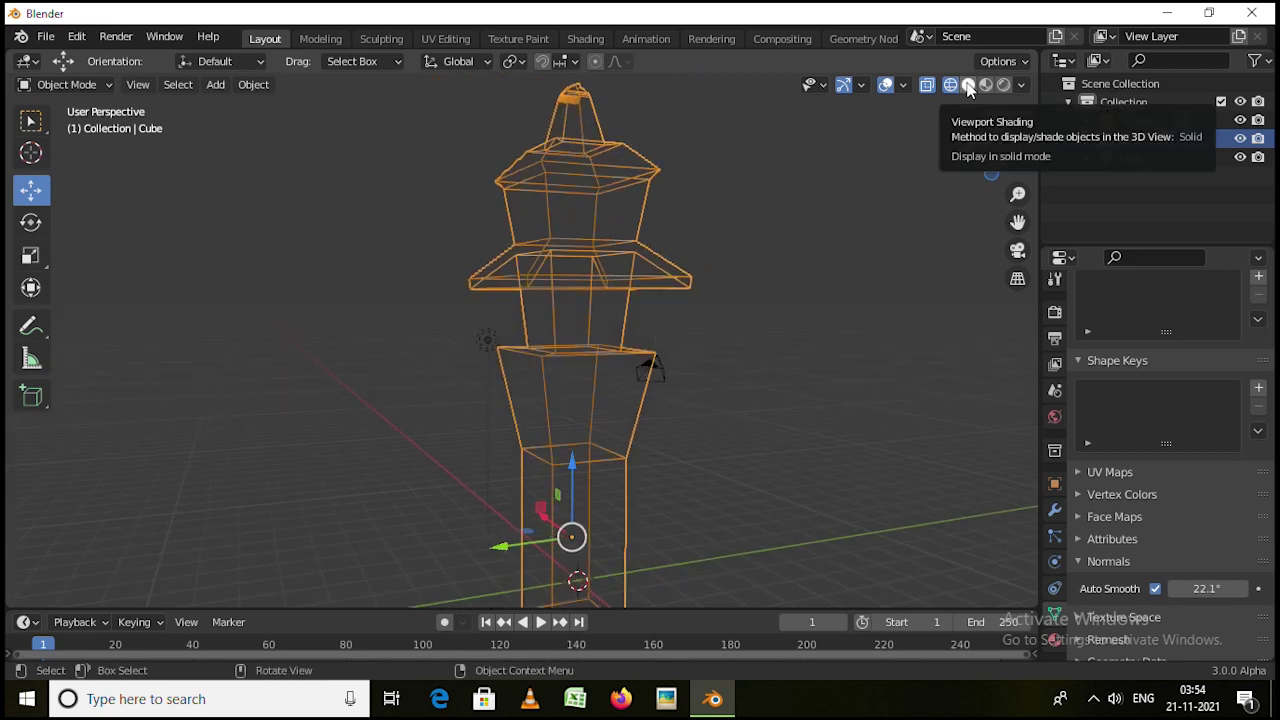
{"action": "left_click", "coordinate": [968, 86]}
{"action": "middle_click_drag", "start_coordinate": [846, 443], "coordinate": [646, 344]}
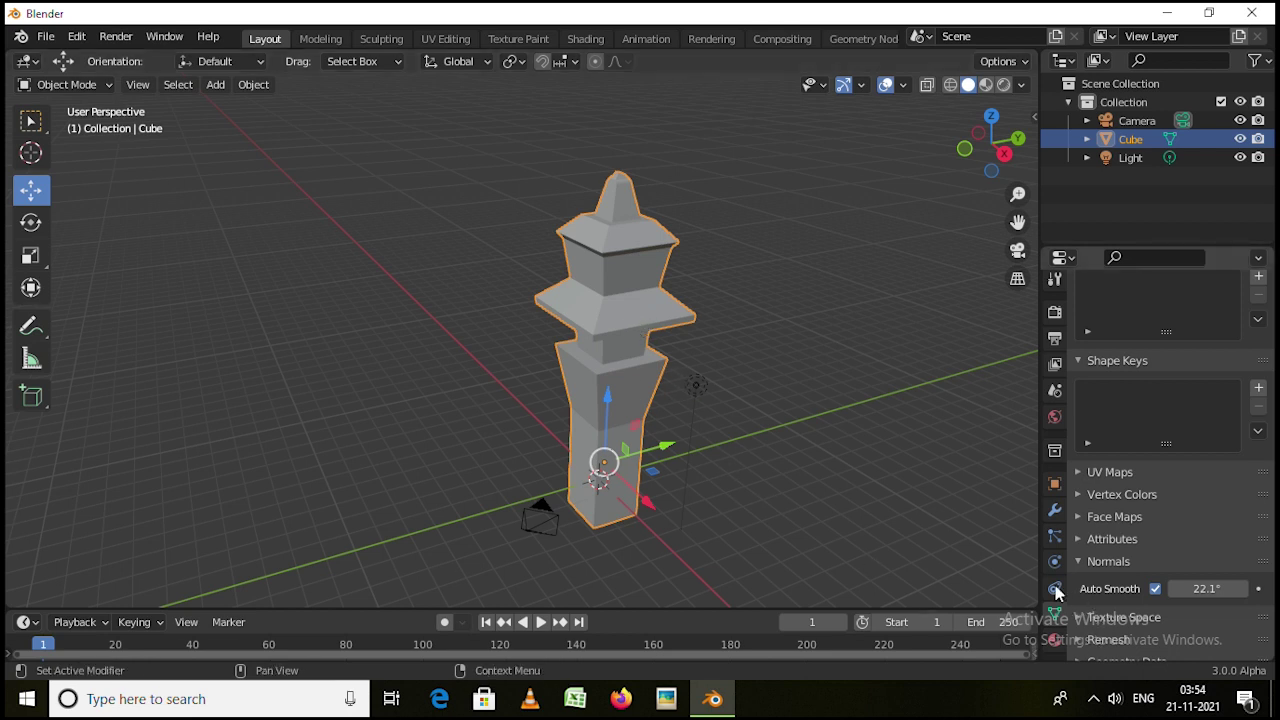
Create a new material on the column and name it "cocrete"
{"action": "scroll", "coordinate": [1058, 590], "scroll_direction": "down", "scroll_amount": 1}
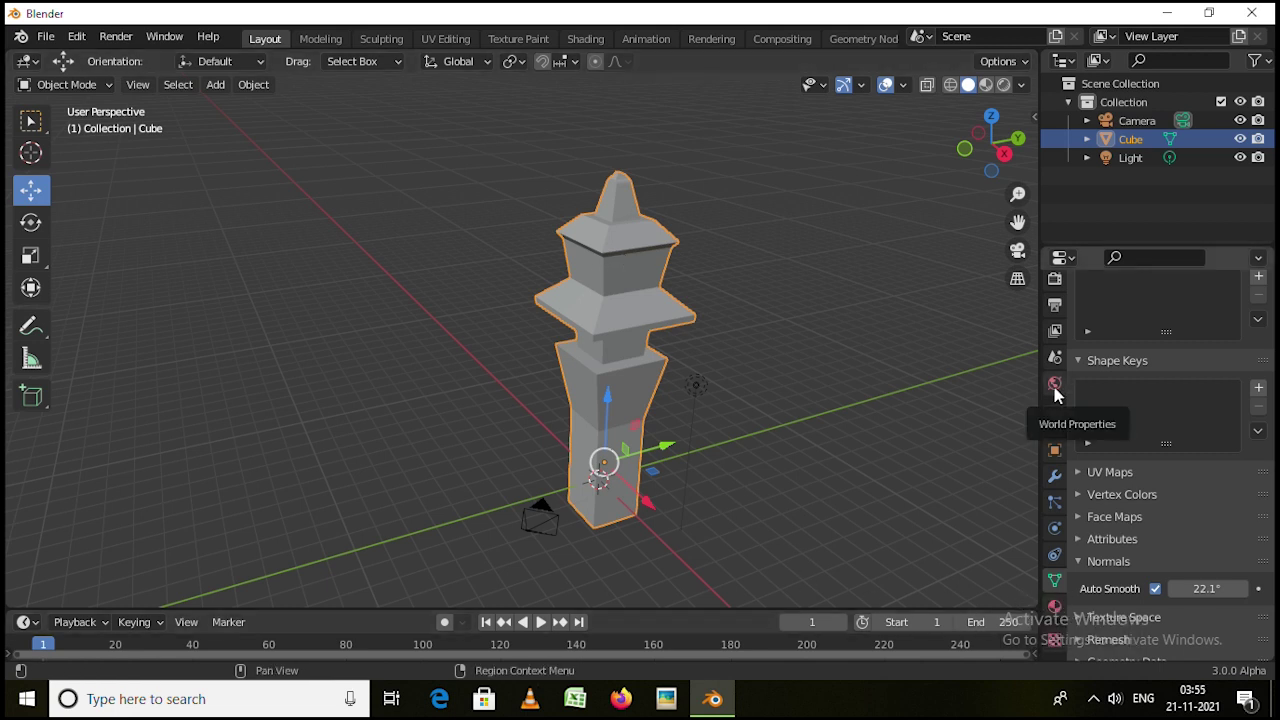
{"action": "middle_click_drag", "start_coordinate": [860, 377], "coordinate": [752, 367]}
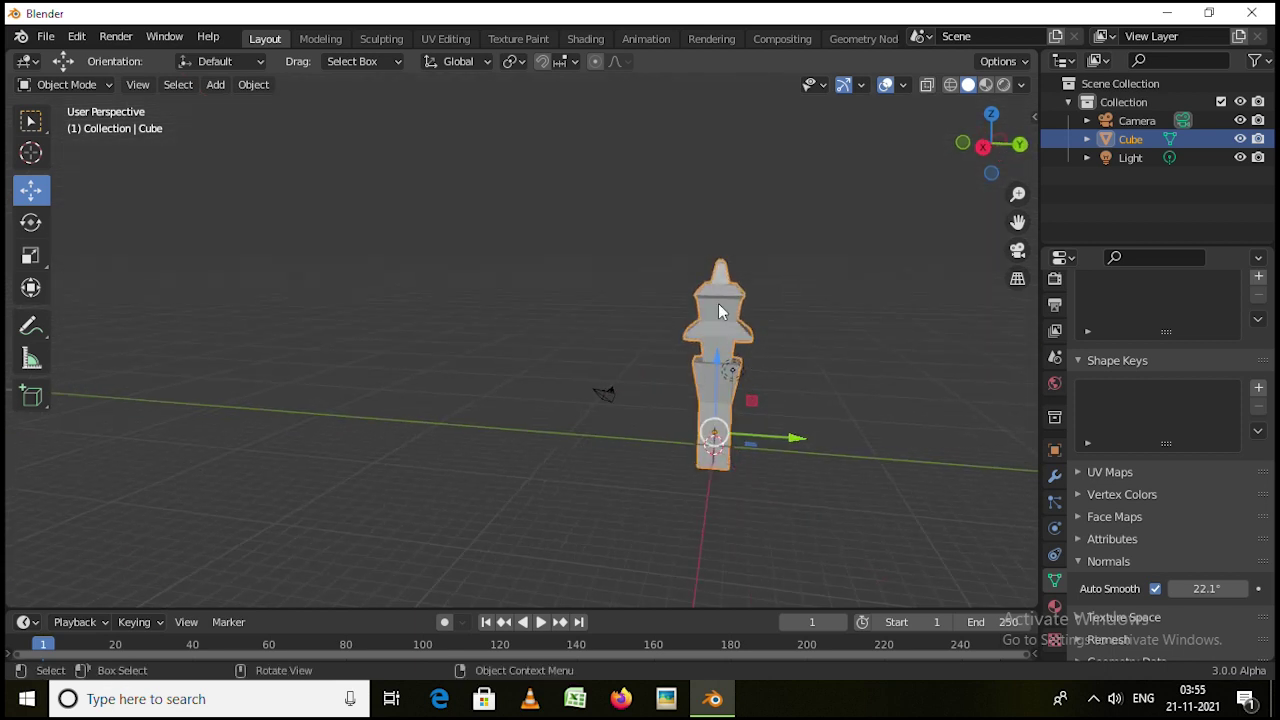
{"action": "left_click", "coordinate": [1054, 609]}
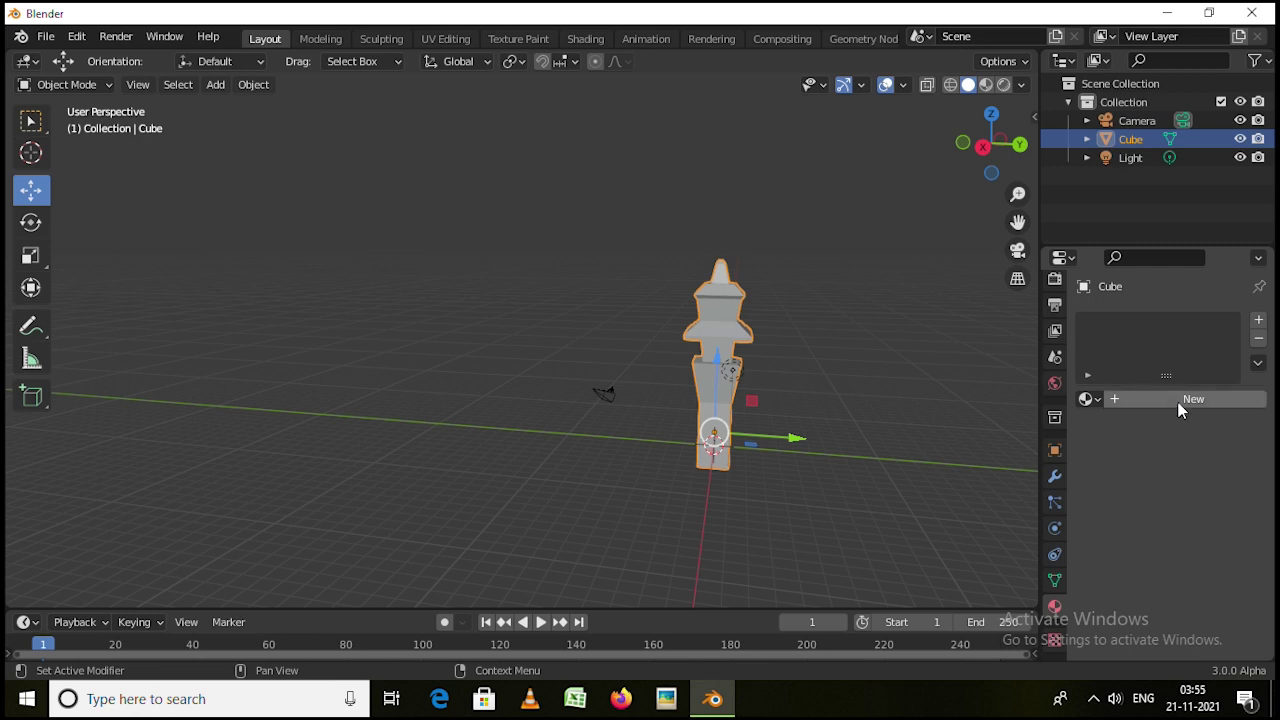
{"action": "left_click", "coordinate": [1179, 405]}
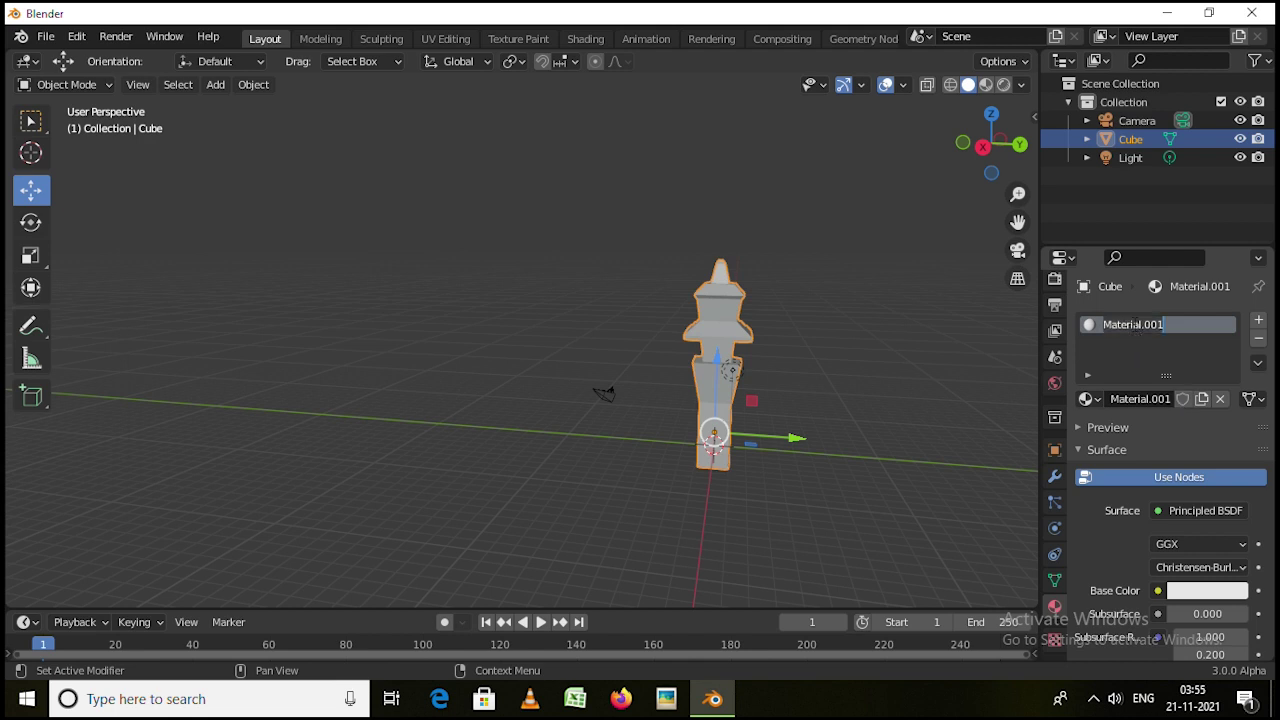
{"action": "type", "text": "co"}
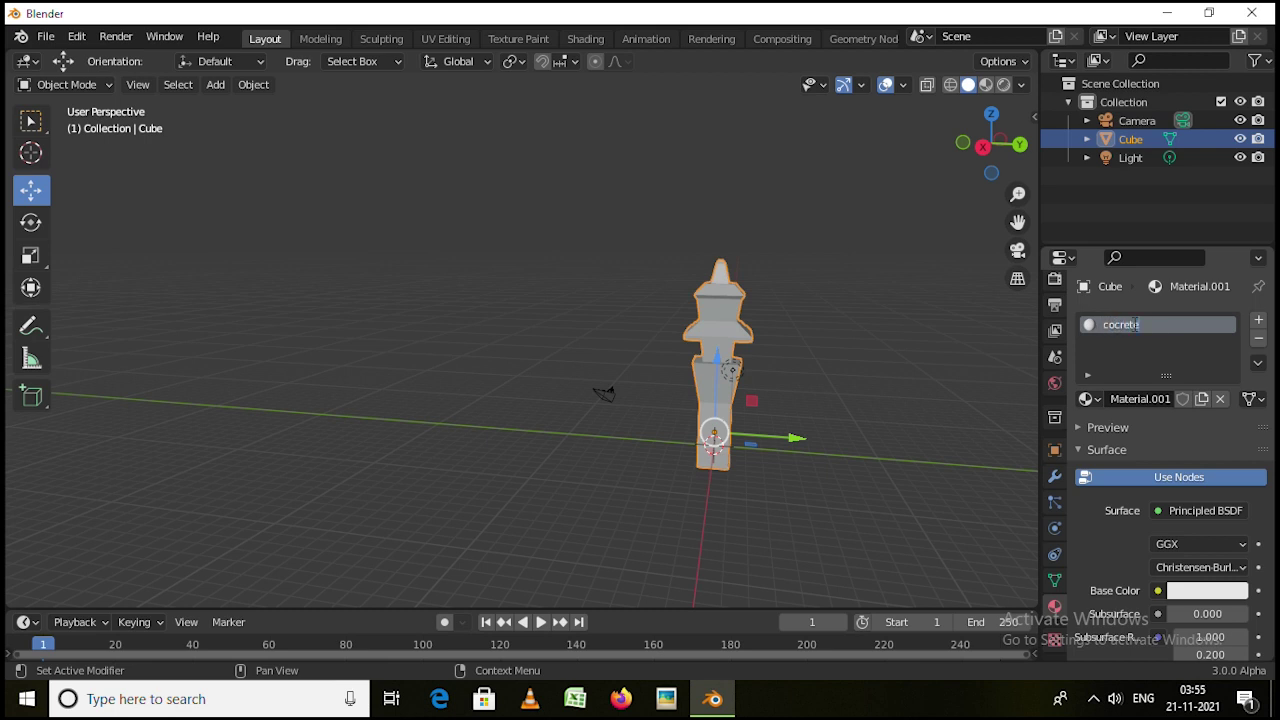
{"action": "type", "text": "crete"}
{"action": "key", "text": "Return"}
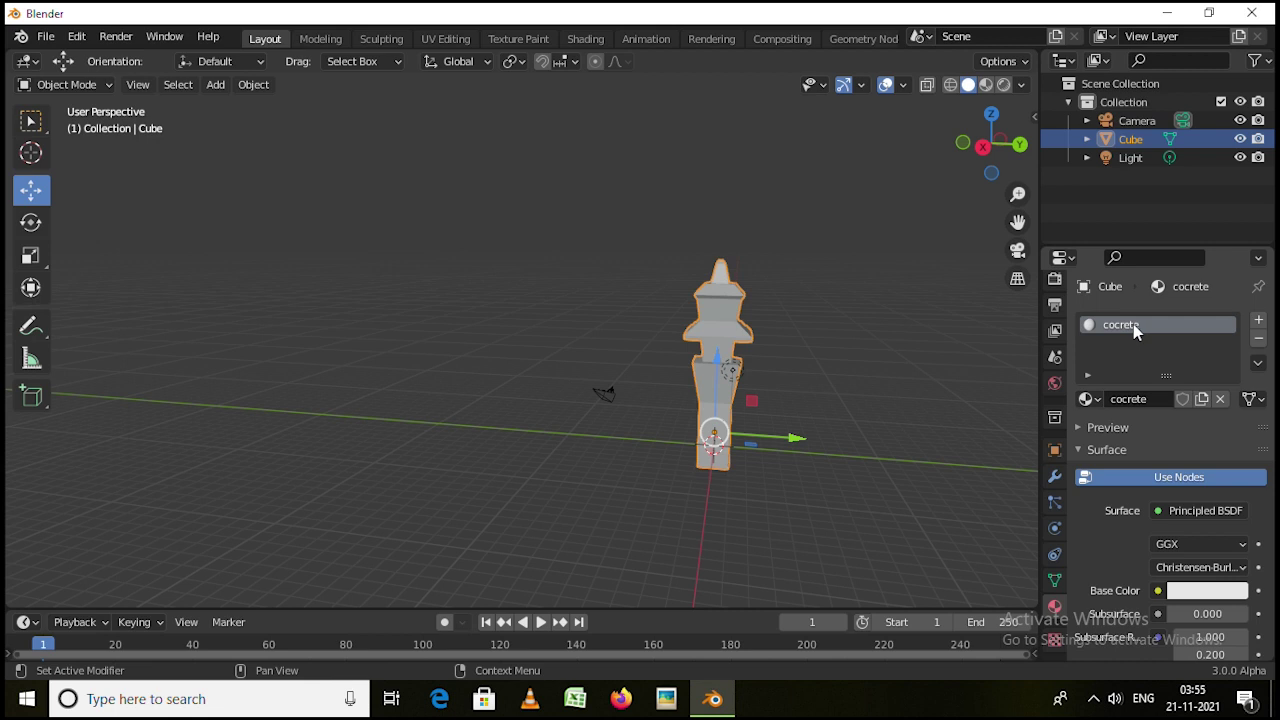
Set the cocrete material's base color to red and display the column in Material Preview shading
{"action": "scroll", "coordinate": [1133, 351], "scroll_direction": "down", "scroll_amount": 4}
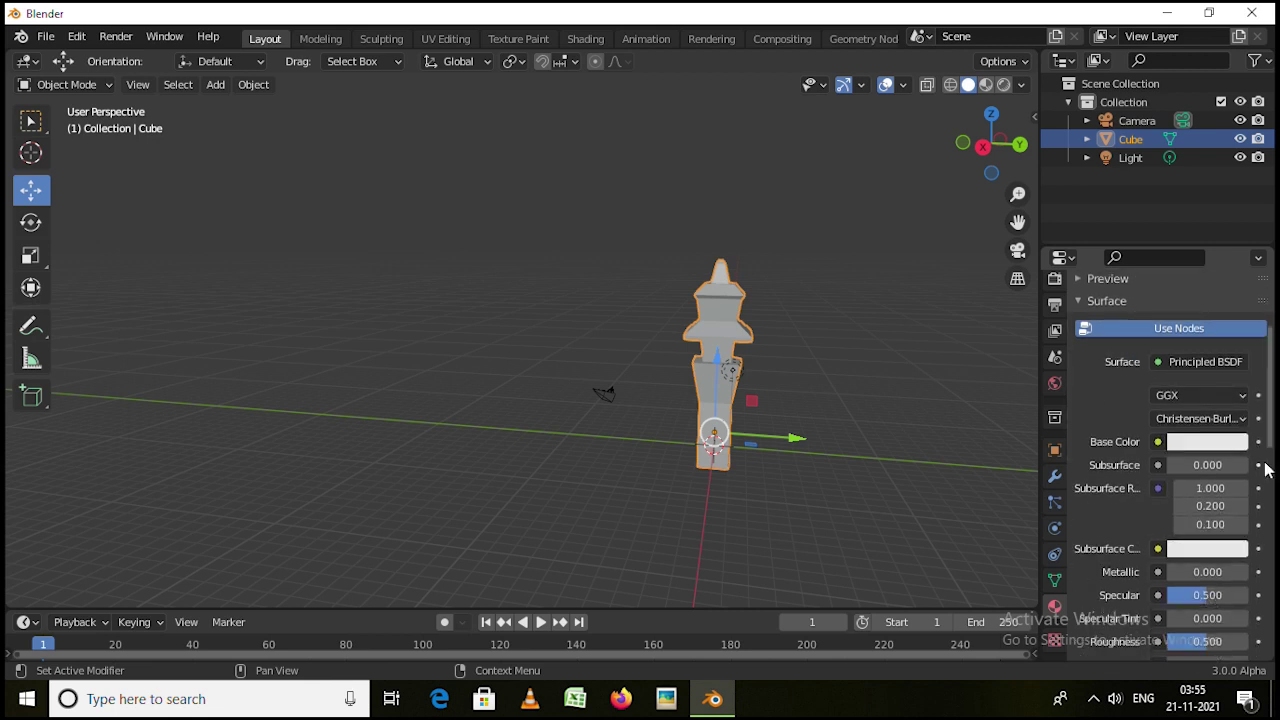
{"action": "left_click", "coordinate": [1201, 445]}
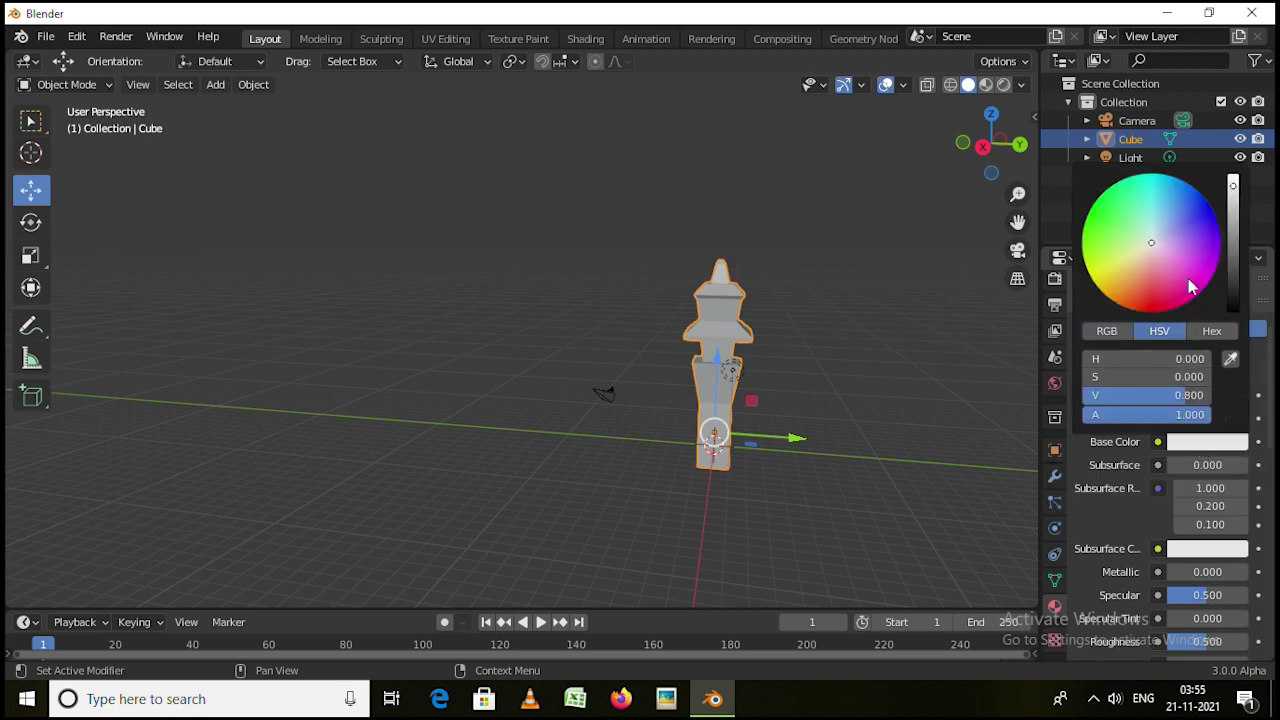
{"action": "left_click_drag", "start_coordinate": [1155, 247], "coordinate": [1153, 292]}
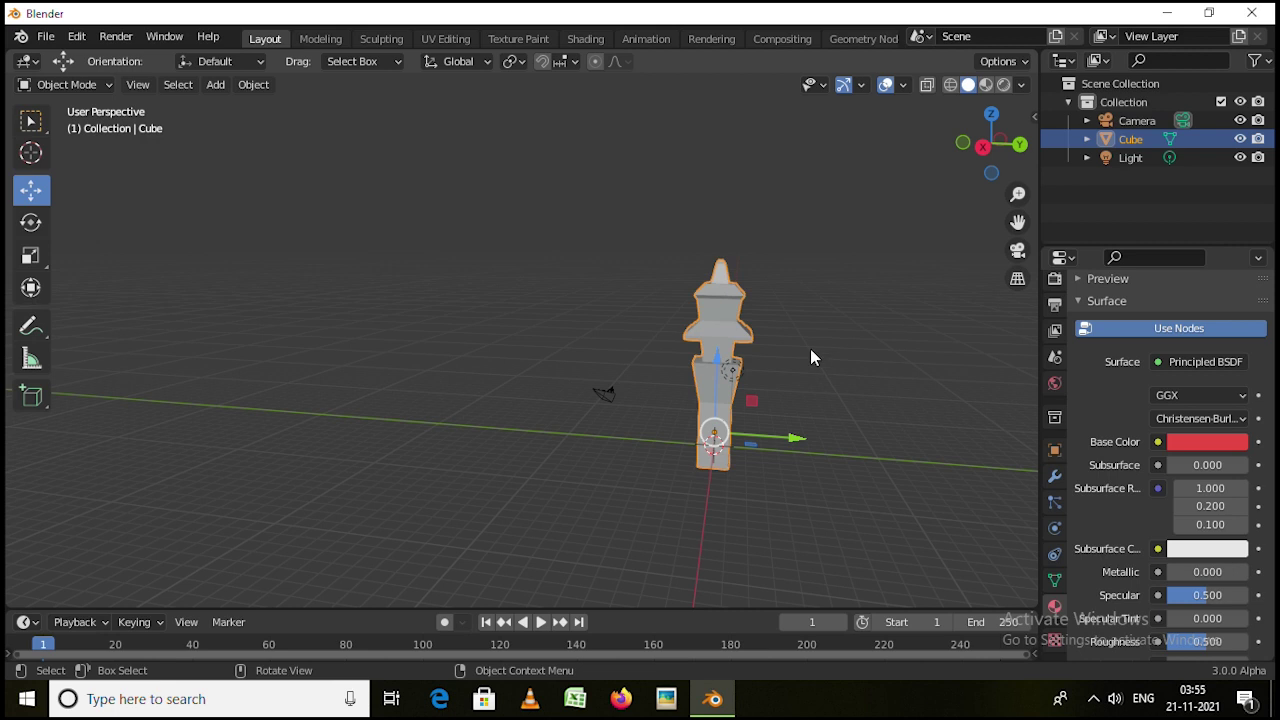
{"action": "left_click", "coordinate": [986, 86]}
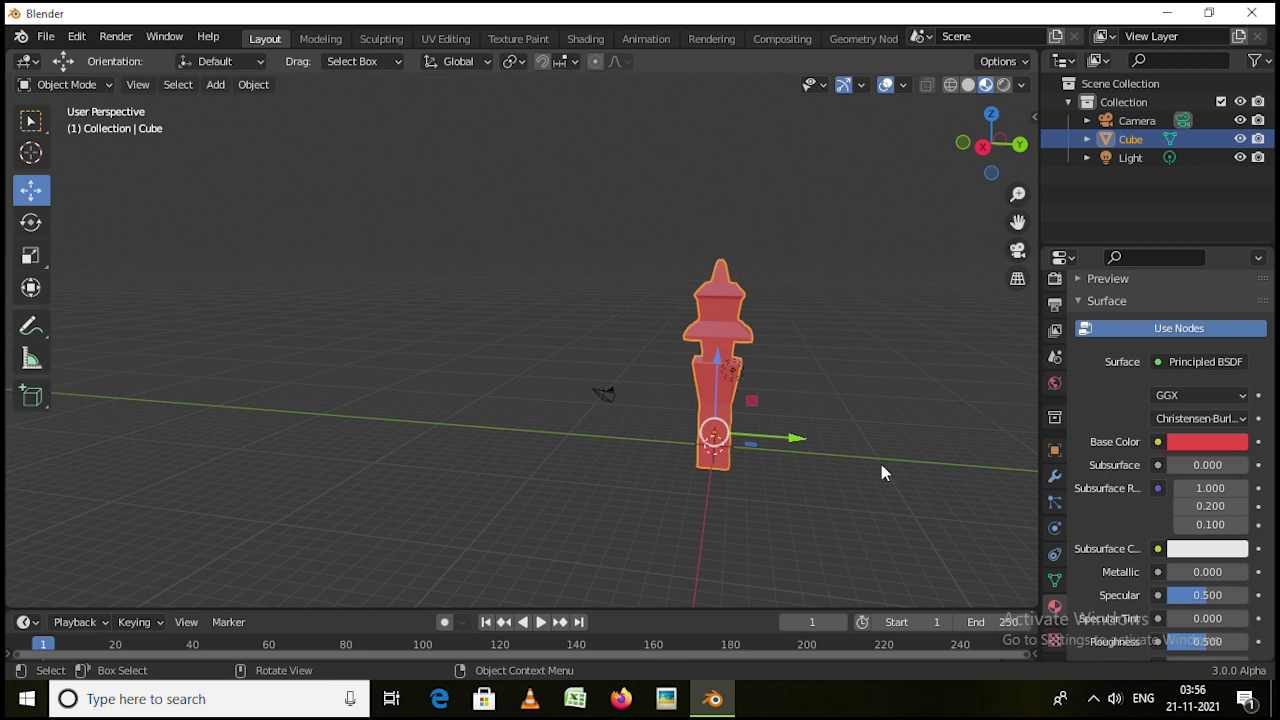
{"action": "left_click_drag", "start_coordinate": [807, 439], "coordinate": [426, 466]}
{"action": "key", "text": "Escape"}
Examine how the scene light falls on the red column in rendered viewport shading
{"action": "left_click", "coordinate": [1004, 86]}
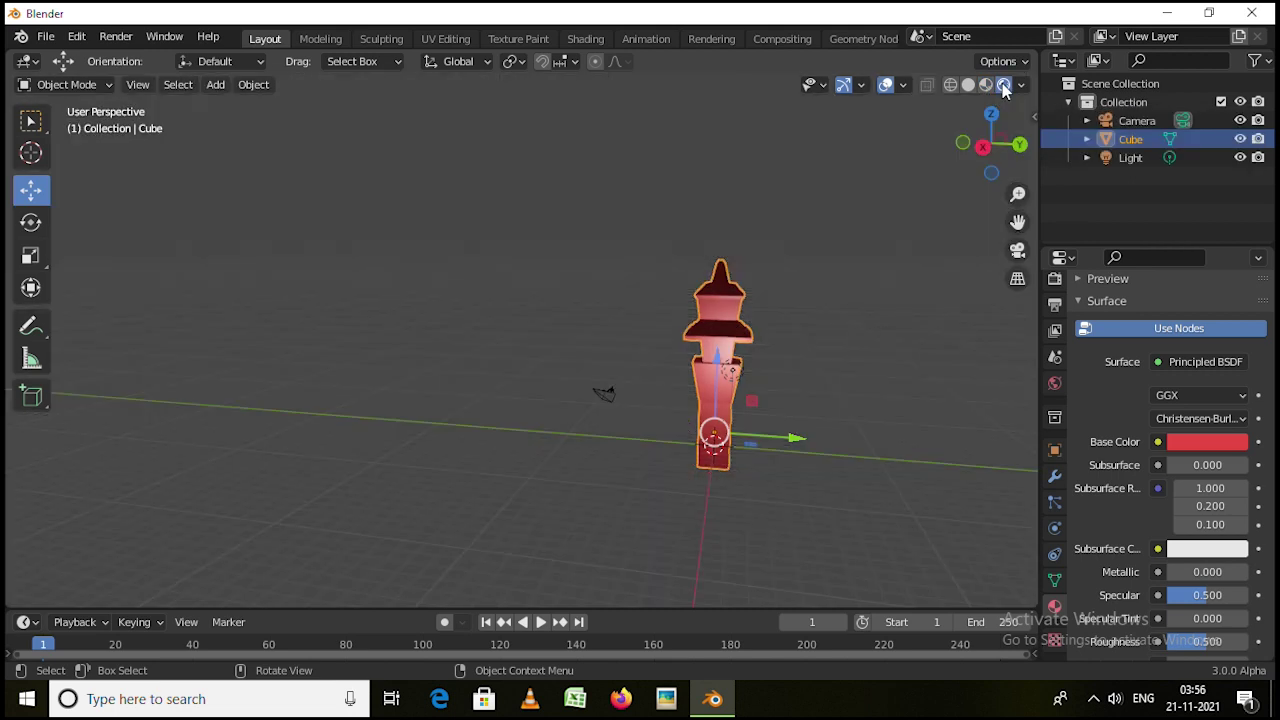
{"action": "middle_click_drag", "start_coordinate": [891, 361], "coordinate": [918, 360]}
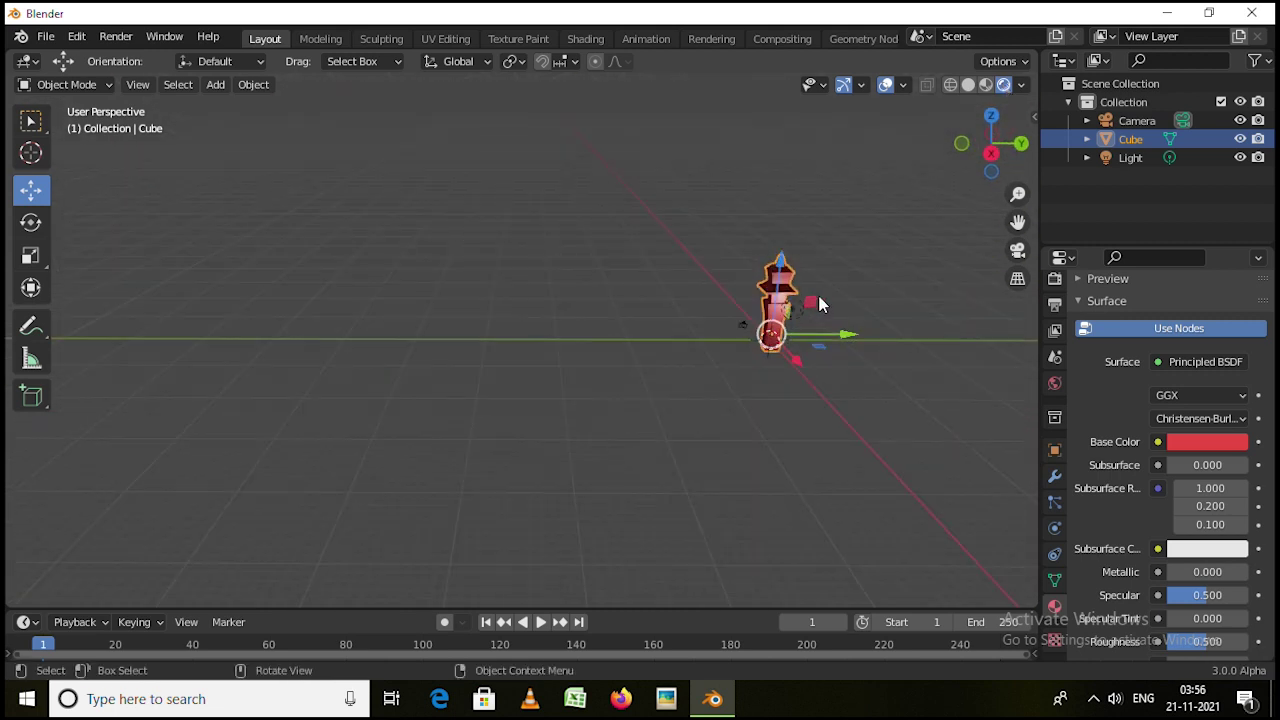
{"action": "scroll", "coordinate": [800, 300], "scroll_direction": "up", "scroll_amount": 3}
{"action": "middle_click_drag", "start_coordinate": [786, 298], "coordinate": [580, 378]}
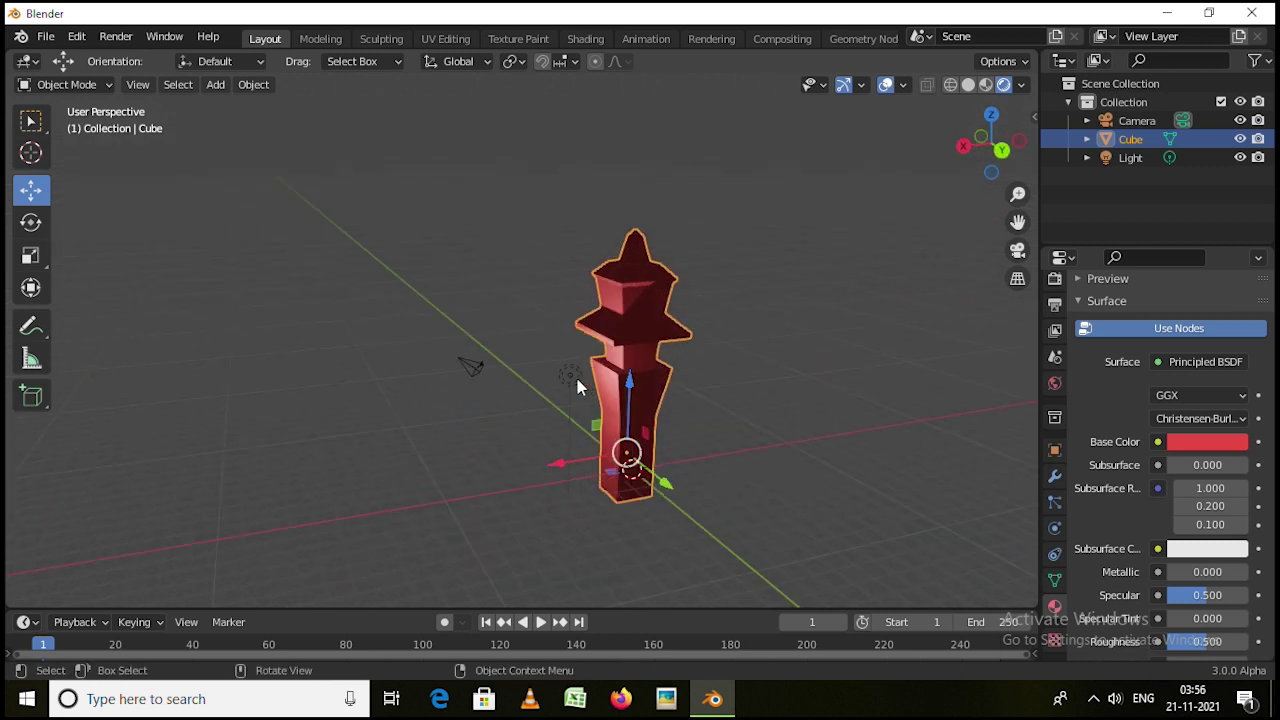
Move the point light along the X axis away from the column, comparing Material Preview and rendered shading
{"action": "left_click", "coordinate": [574, 377]}
{"action": "left_click_drag", "start_coordinate": [520, 390], "coordinate": [455, 389]}
{"action": "left_click", "coordinate": [986, 84]}
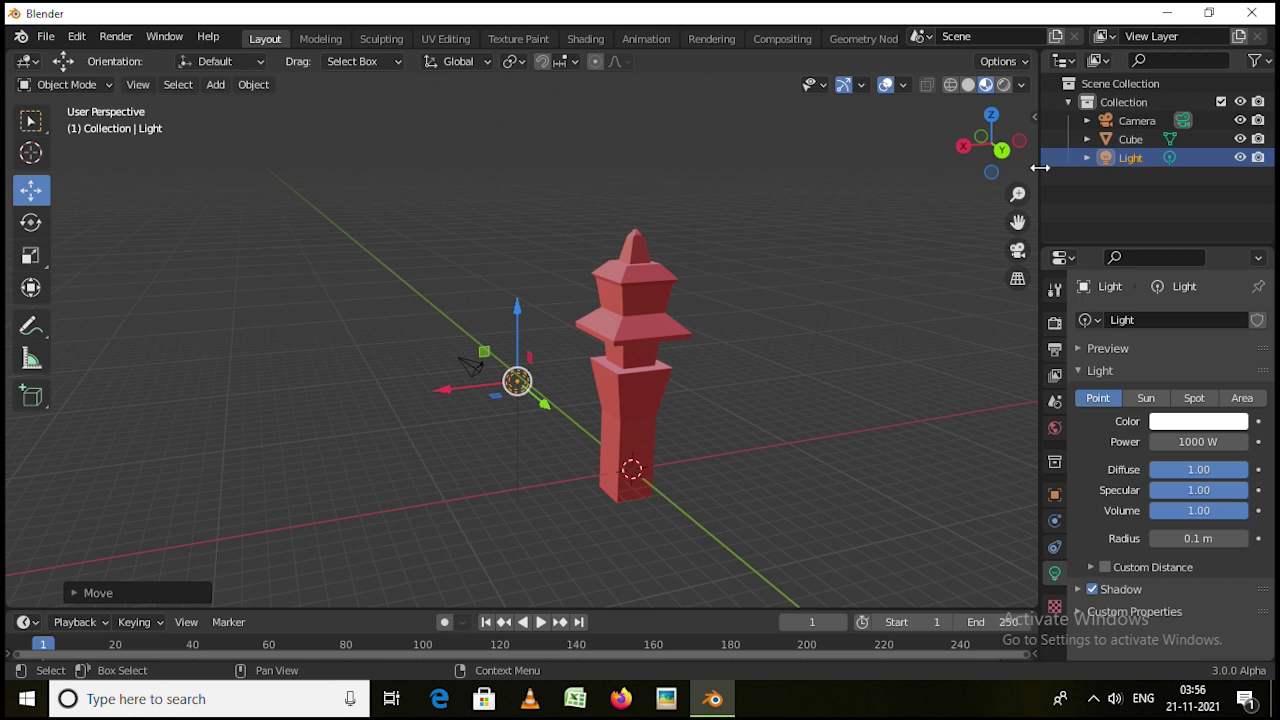
{"action": "middle_click_drag", "start_coordinate": [717, 400], "coordinate": [822, 362]}
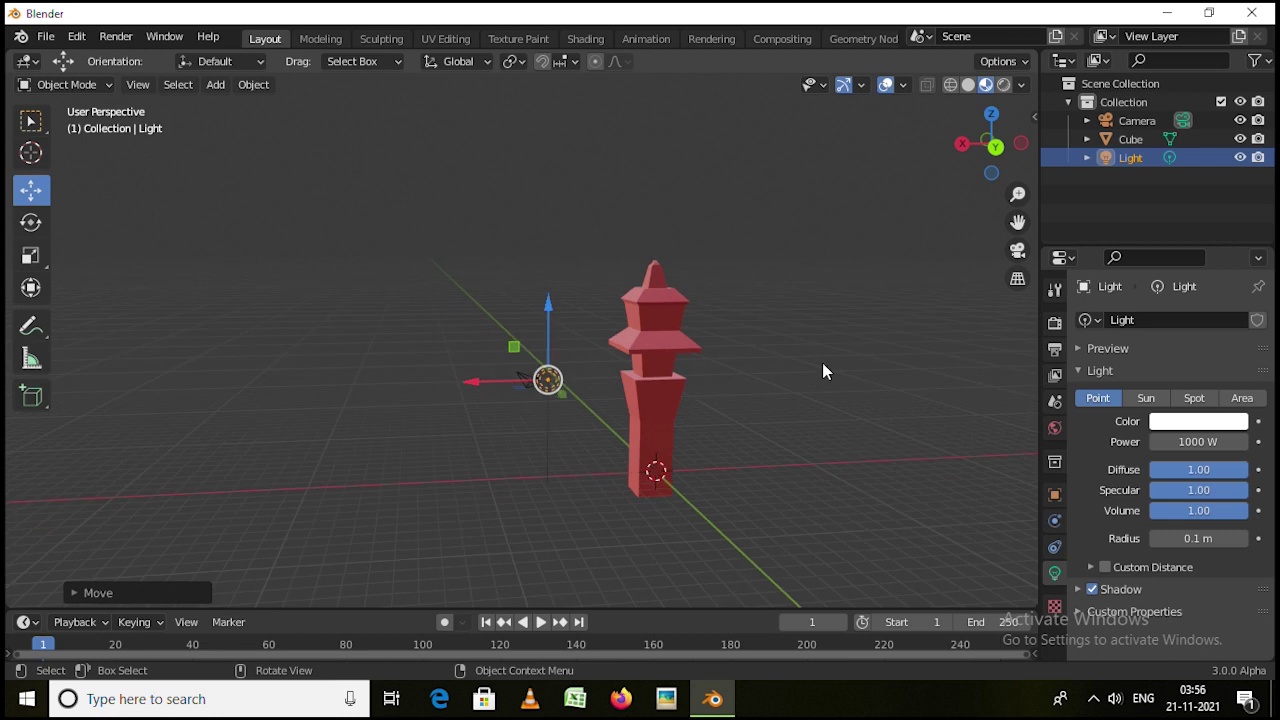
{"action": "left_click", "coordinate": [1006, 86]}
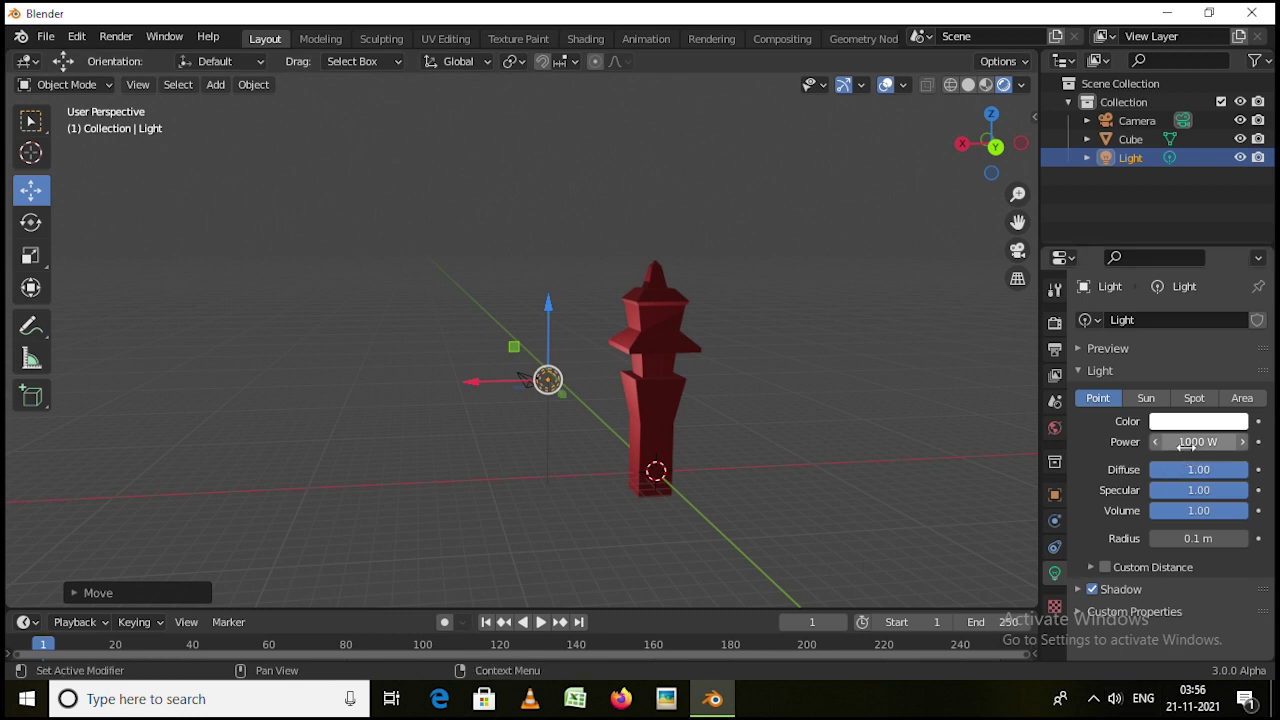
Set the point light's power to 2000 W and reposition the light beside the column
{"action": "left_click_drag", "start_coordinate": [1186, 446], "coordinate": [1200, 446]}
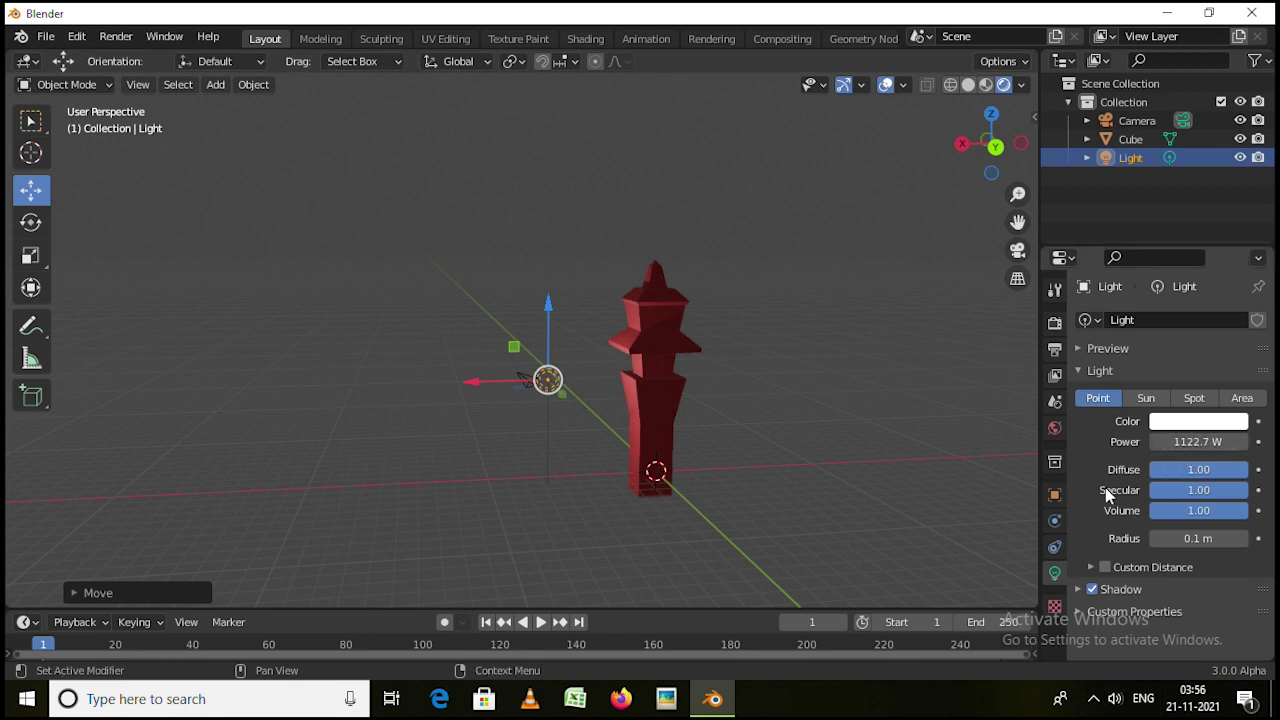
{"action": "left_click", "coordinate": [1198, 441]}
{"action": "type", "text": "200"}
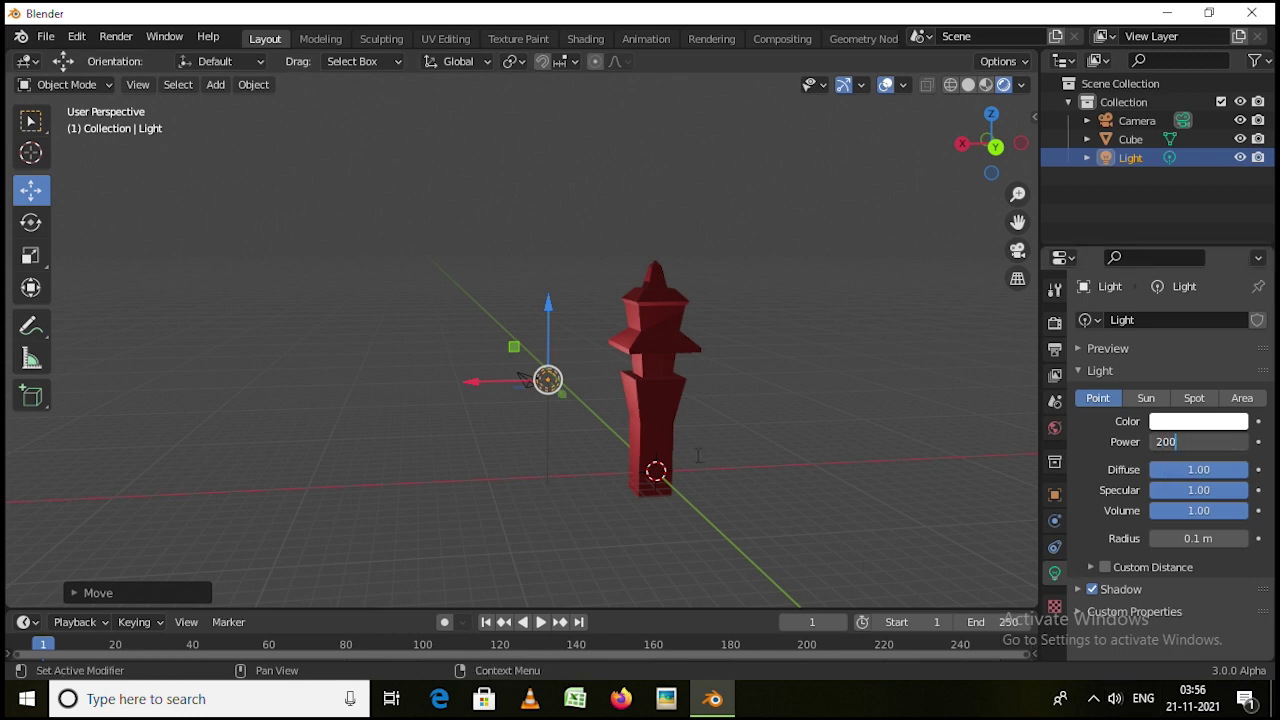
{"action": "type", "text": "0"}
{"action": "key", "text": "Return"}
{"action": "middle_click_drag", "start_coordinate": [549, 489], "coordinate": [709, 434]}
{"action": "left_click_drag", "start_coordinate": [616, 384], "coordinate": [675, 402]}
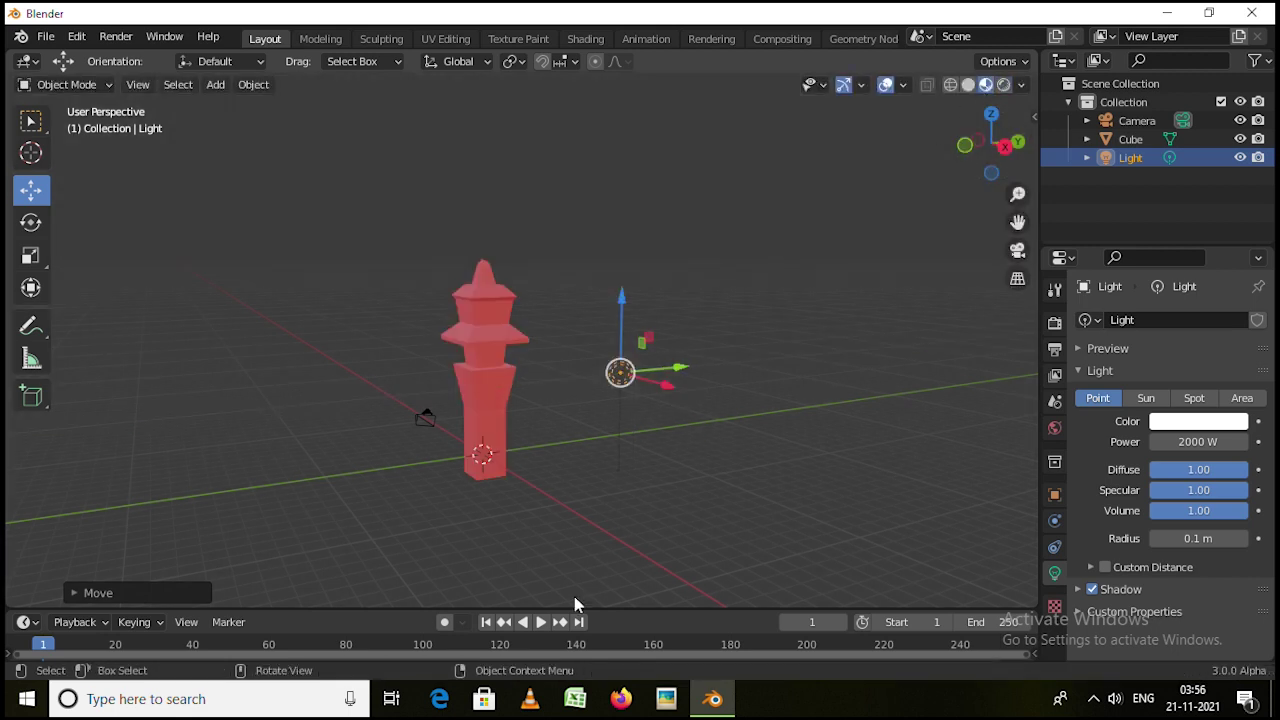
Select the column and bring up the surface settings of its cocrete material
{"action": "middle_click_drag", "start_coordinate": [575, 598], "coordinate": [509, 266]}
{"action": "left_click", "coordinate": [497, 273]}
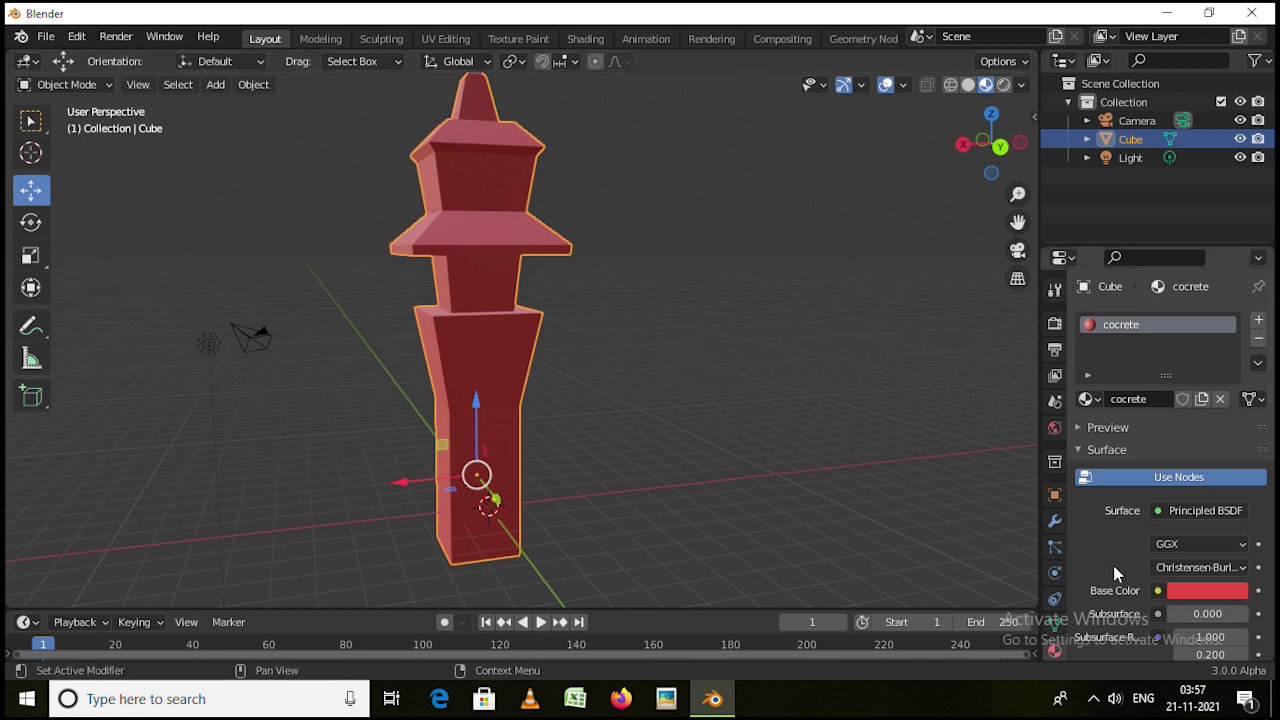
{"action": "scroll", "coordinate": [1113, 565], "scroll_direction": "down", "scroll_amount": 3}
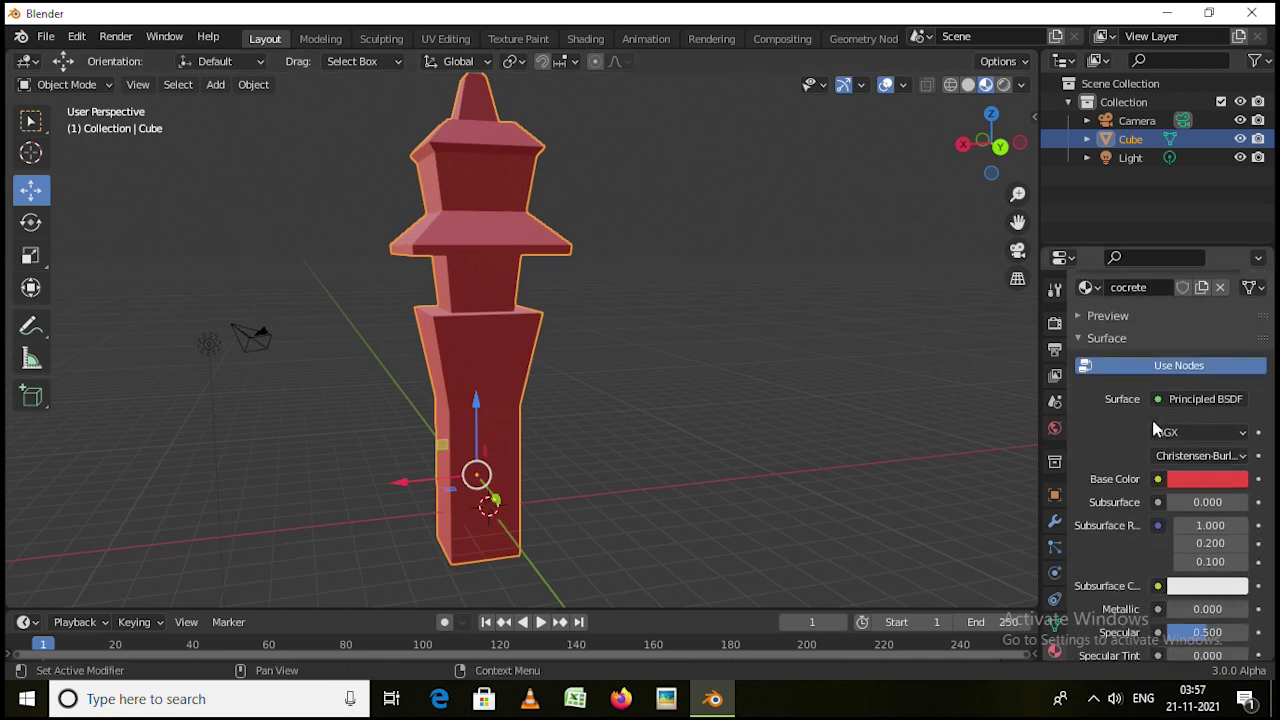
Try enlarging the timeline area over the 3D viewport, and shrink it back down
{"action": "left_click_drag", "start_coordinate": [720, 610], "coordinate": [752, 403]}
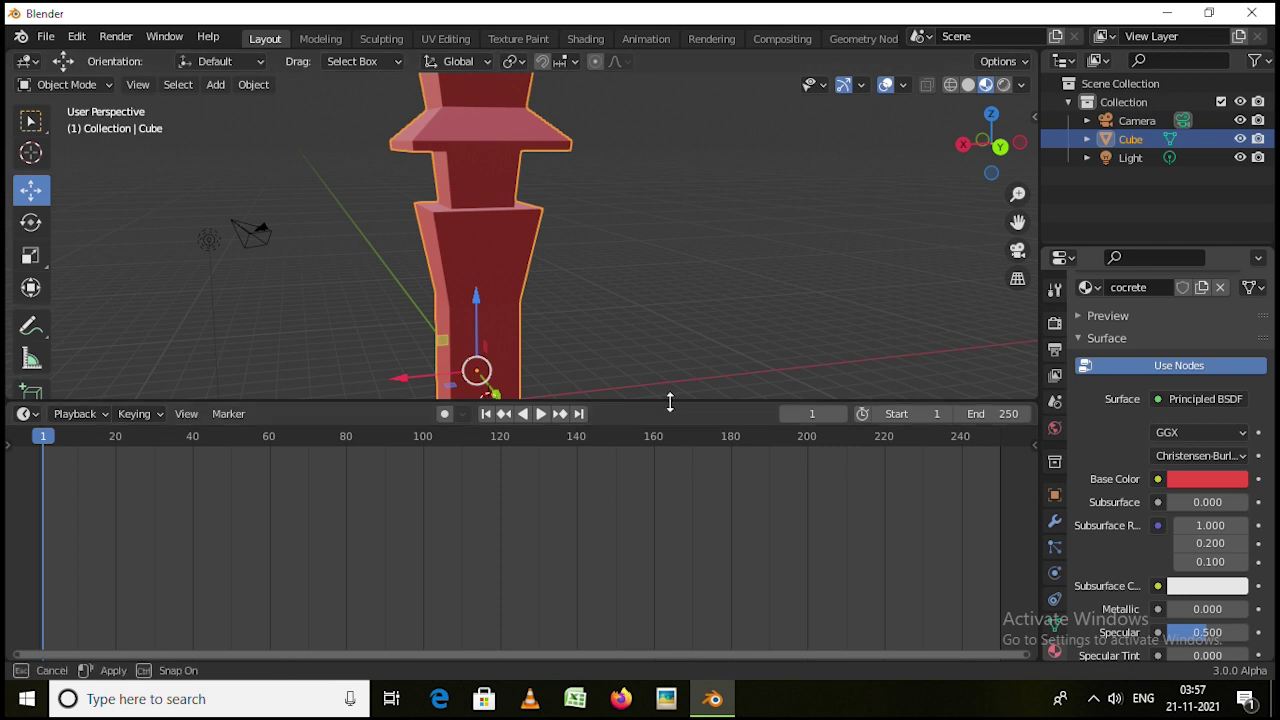
{"action": "left_click_drag", "start_coordinate": [669, 403], "coordinate": [650, 590]}
{"action": "scroll", "coordinate": [554, 443], "scroll_direction": "down", "scroll_amount": 3}
{"action": "middle_click_drag", "start_coordinate": [554, 443], "coordinate": [630, 418]}
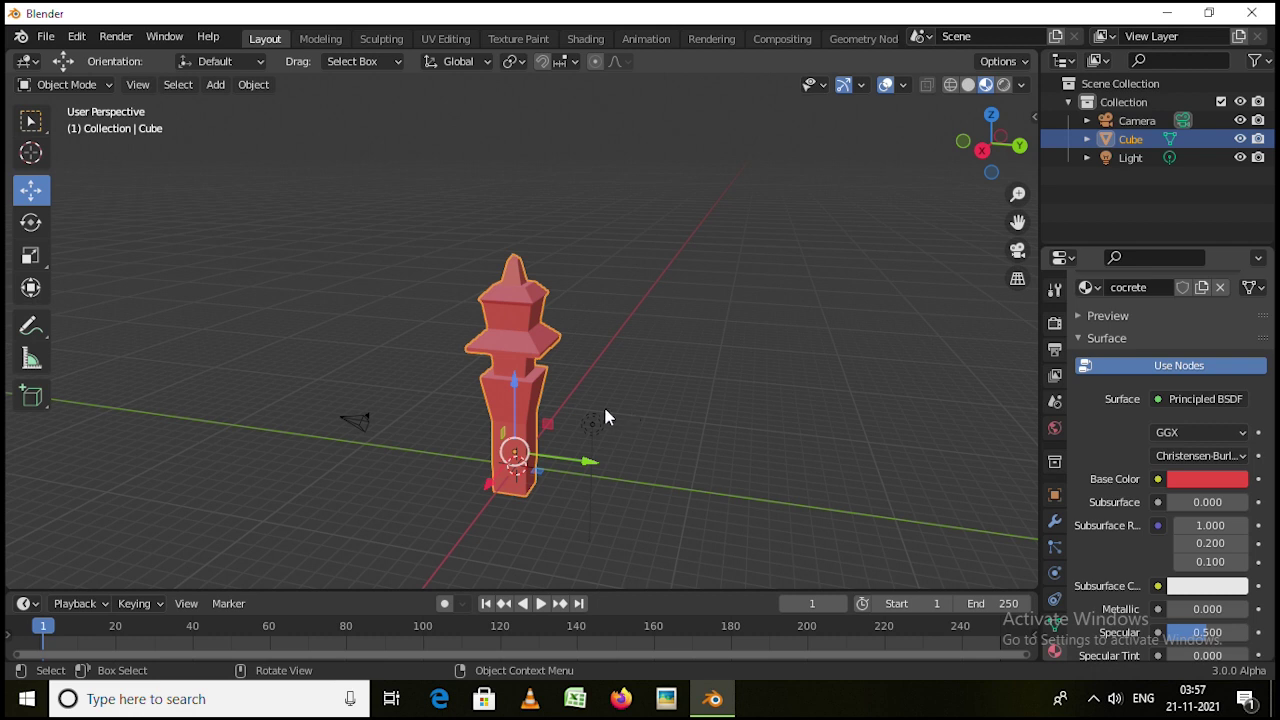
Add a second material slot to the column and create a new material in it
{"action": "scroll", "coordinate": [502, 412], "scroll_direction": "up", "scroll_amount": 1}
{"action": "scroll", "coordinate": [1171, 405], "scroll_direction": "up", "scroll_amount": 3}
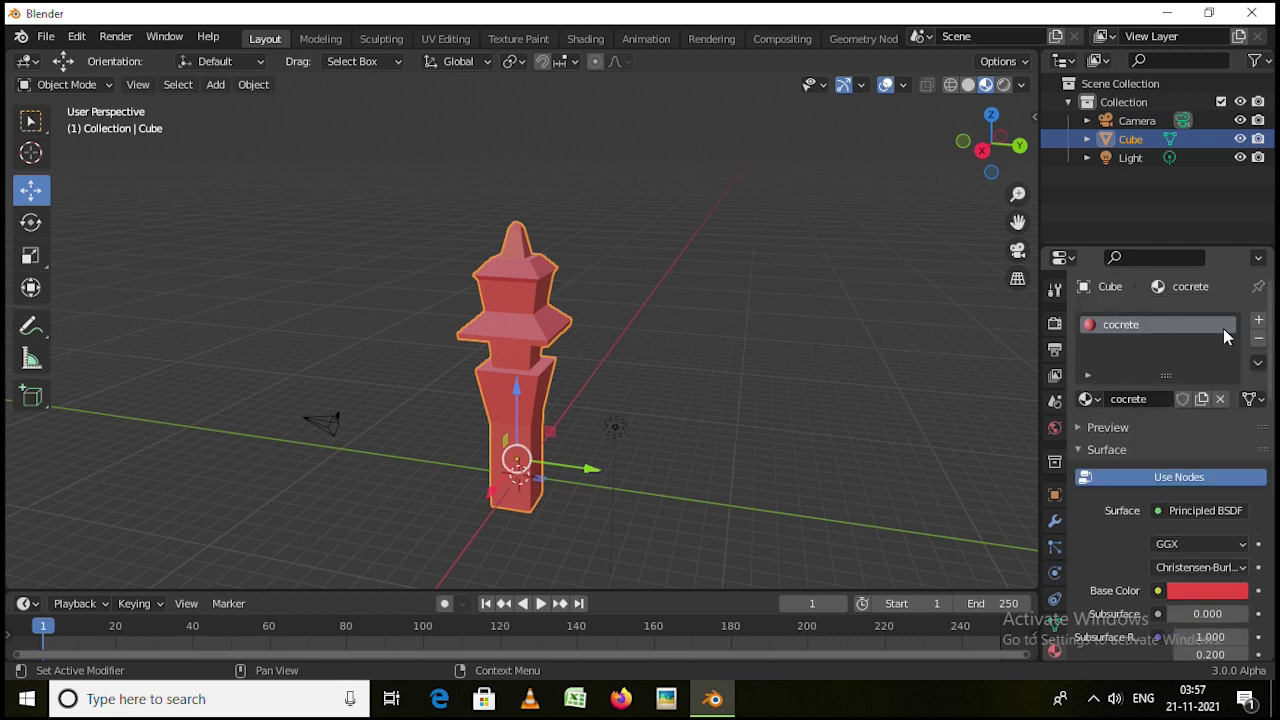
{"action": "left_click", "coordinate": [1258, 320]}
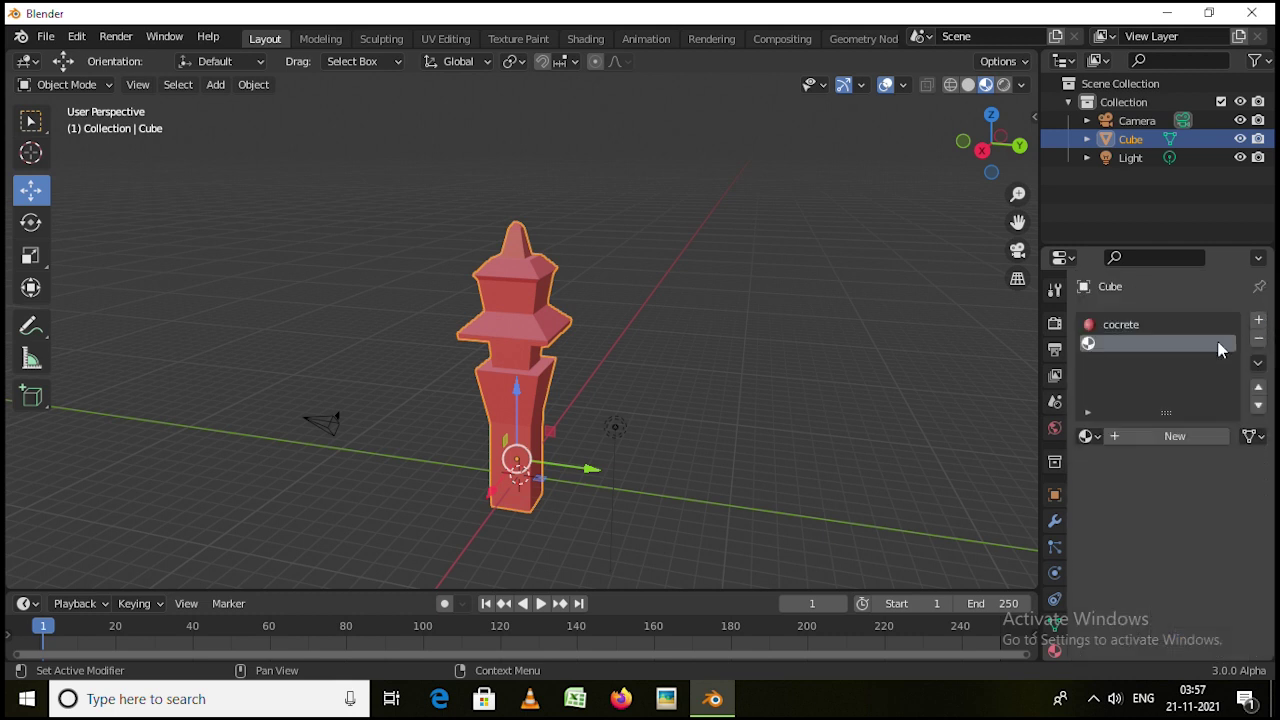
{"action": "left_click", "coordinate": [1160, 436]}
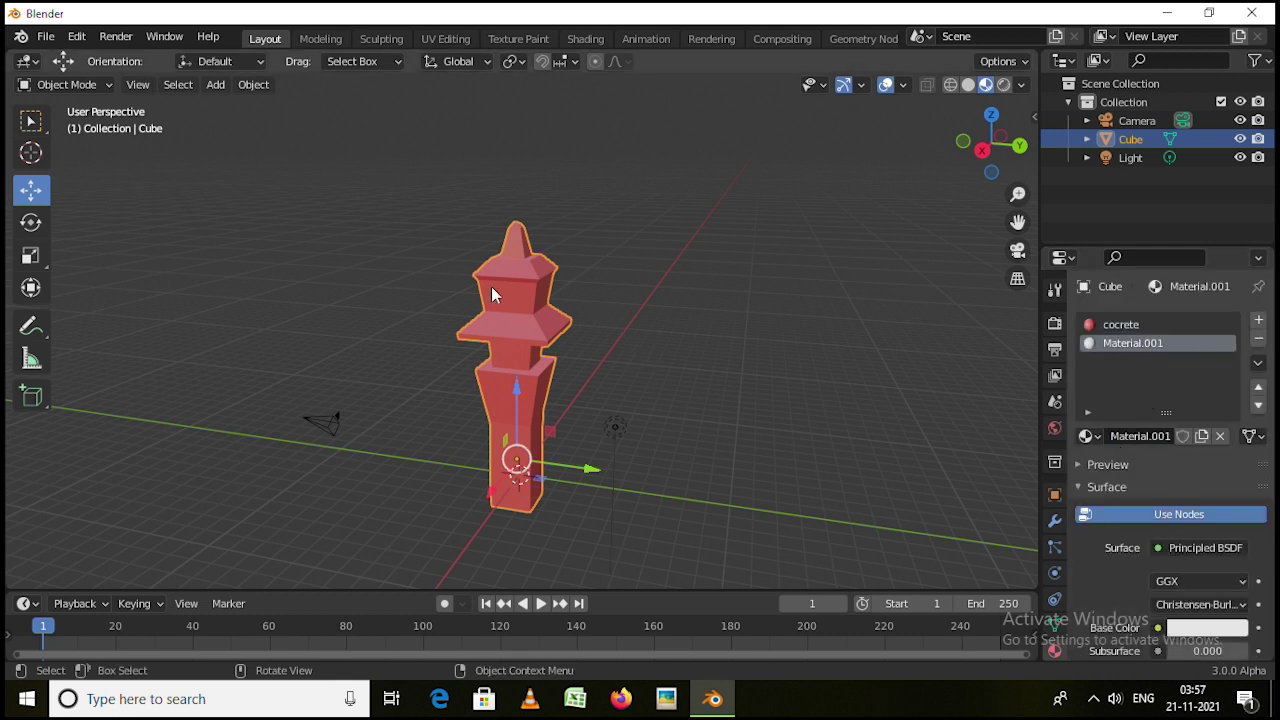
Set the second material's base color to dark red with hue 0.001, saturation 0.881 and value 0.077, and deselect the column
{"action": "middle_click_drag", "start_coordinate": [492, 288], "coordinate": [556, 272]}
{"action": "scroll", "coordinate": [1178, 572], "scroll_direction": "down", "scroll_amount": 2}
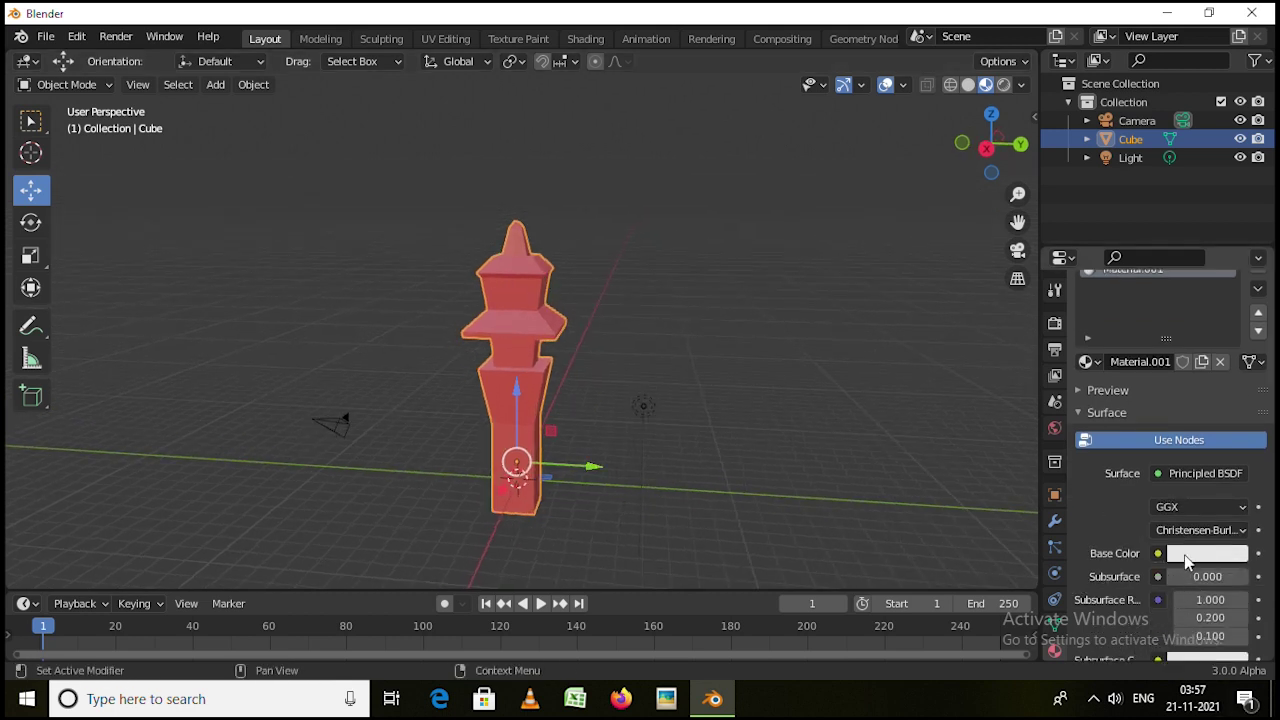
{"action": "left_click", "coordinate": [1198, 561]}
{"action": "left_click", "coordinate": [1145, 421]}
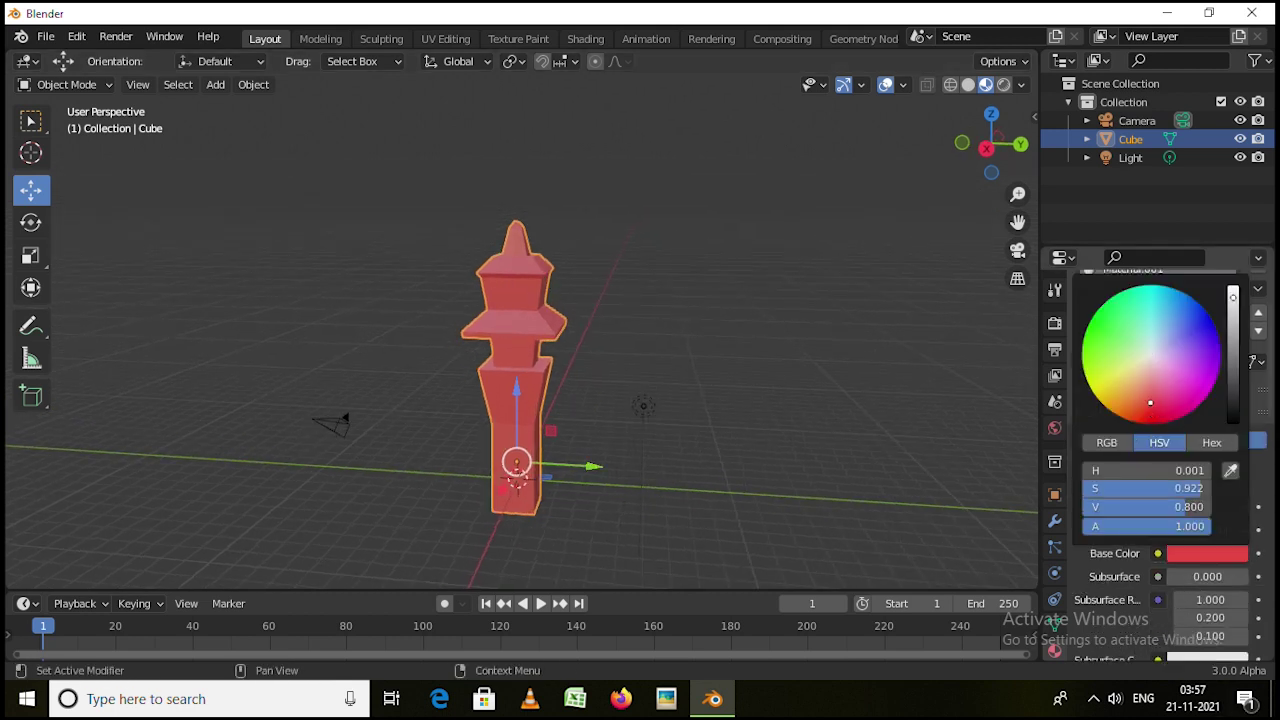
{"action": "left_click", "coordinate": [1231, 406]}
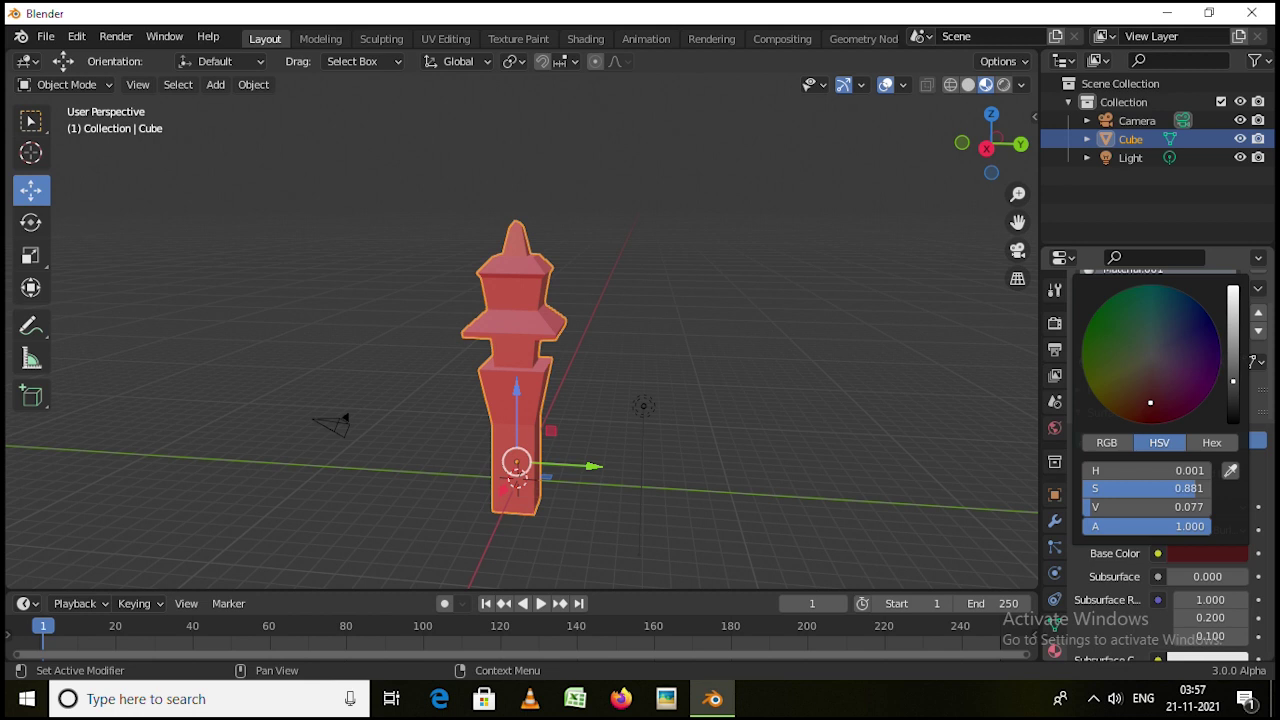
{"action": "left_click", "coordinate": [891, 360]}
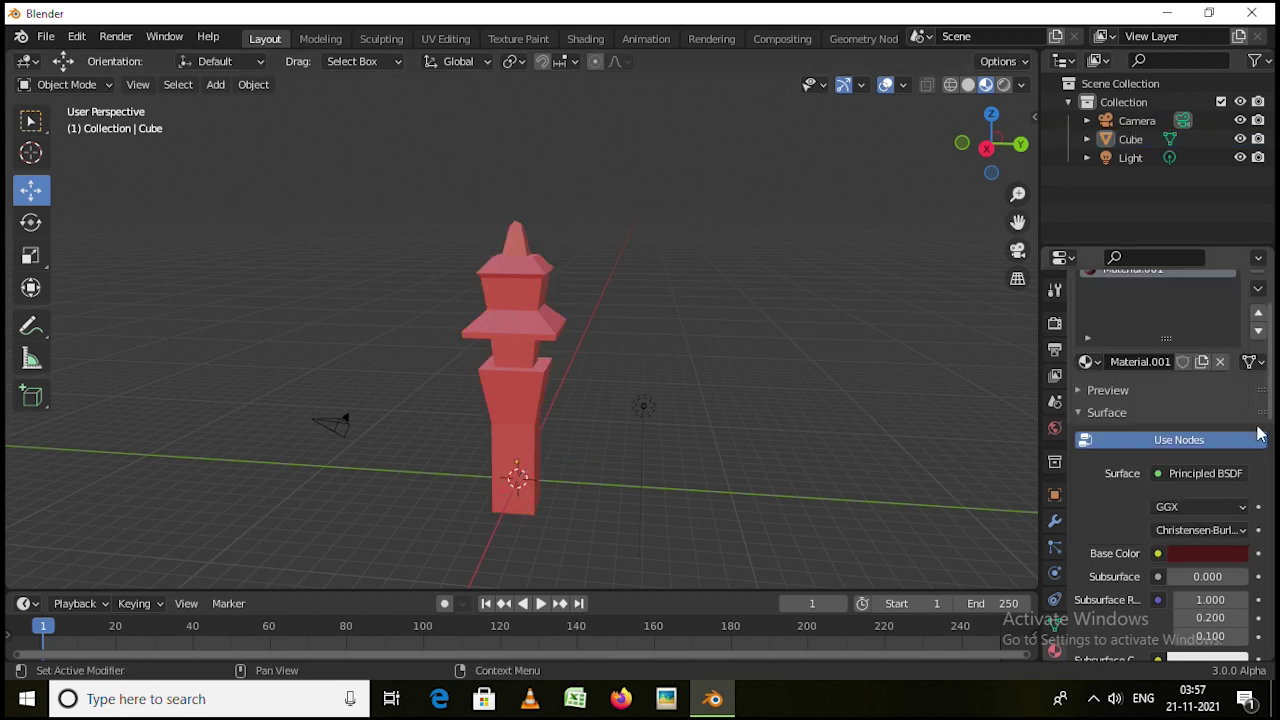
Select the column, enter Edit Mode and switch to face selection
{"action": "scroll", "coordinate": [1200, 400], "scroll_direction": "up", "scroll_amount": 2}
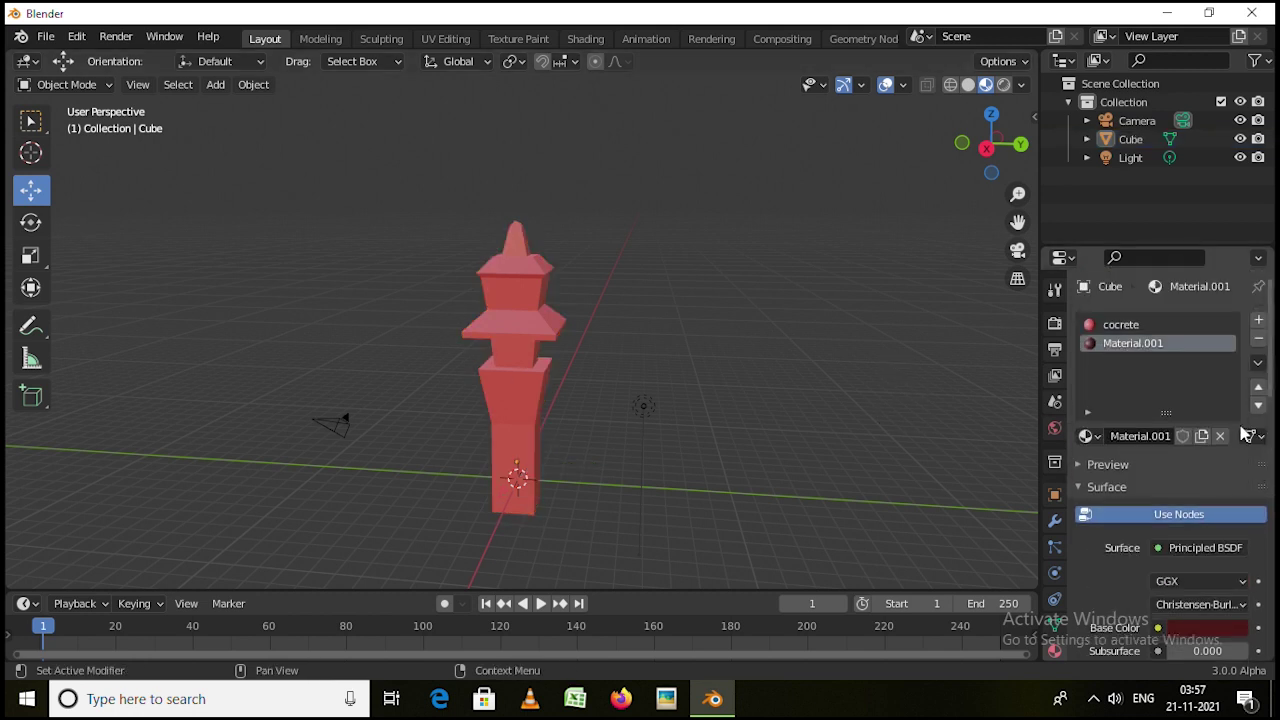
{"action": "middle_click_drag", "start_coordinate": [472, 402], "coordinate": [516, 390]}
{"action": "left_click", "coordinate": [517, 321]}
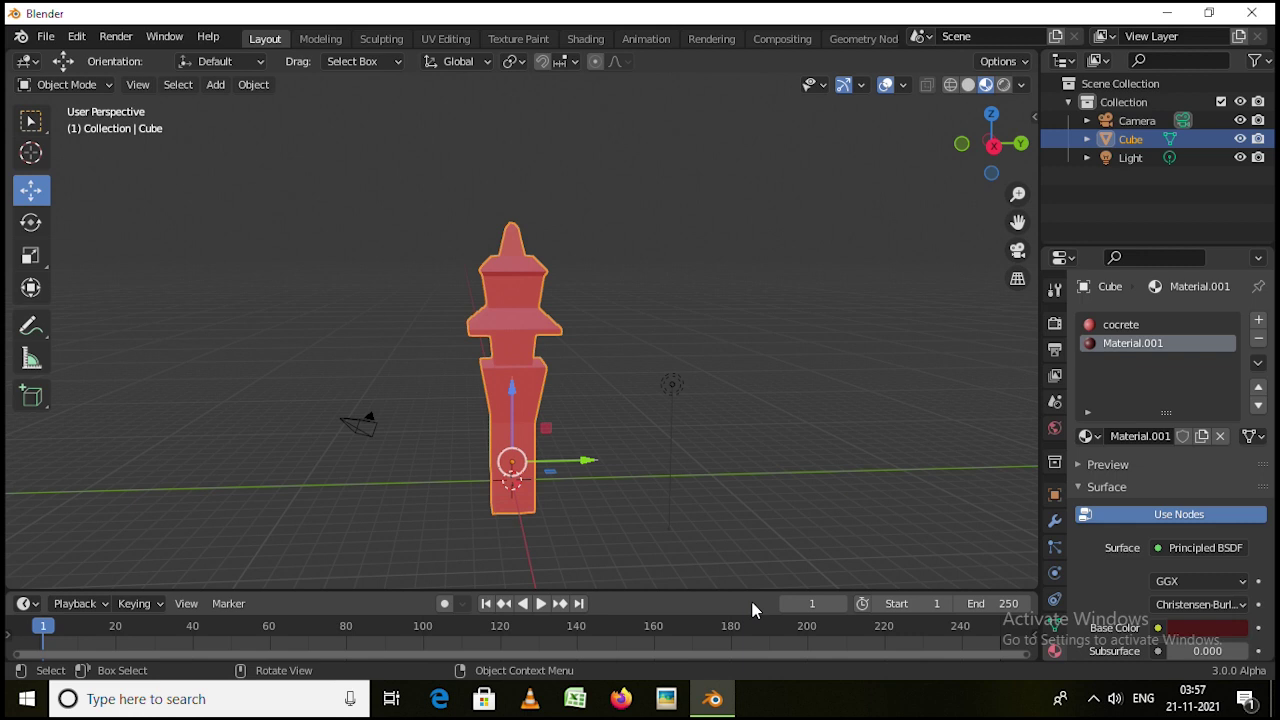
{"action": "key", "text": "Tab"}
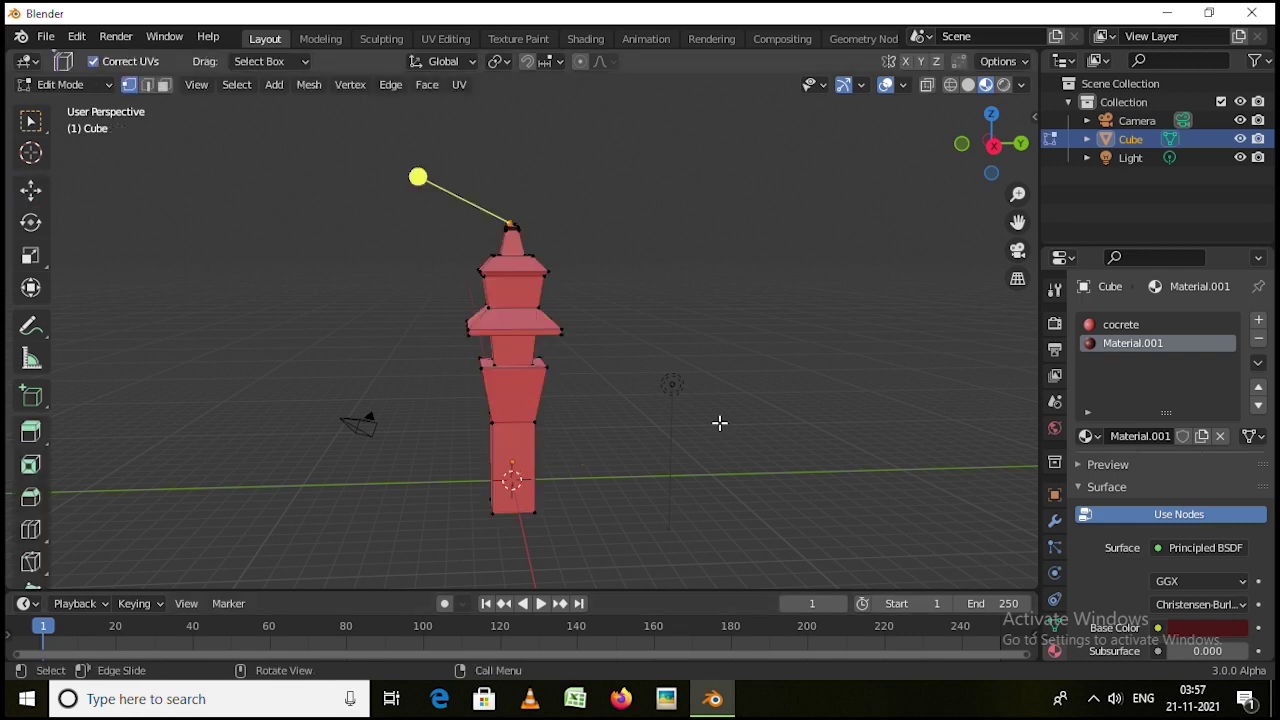
{"action": "middle_click_drag", "start_coordinate": [811, 446], "coordinate": [651, 477]}
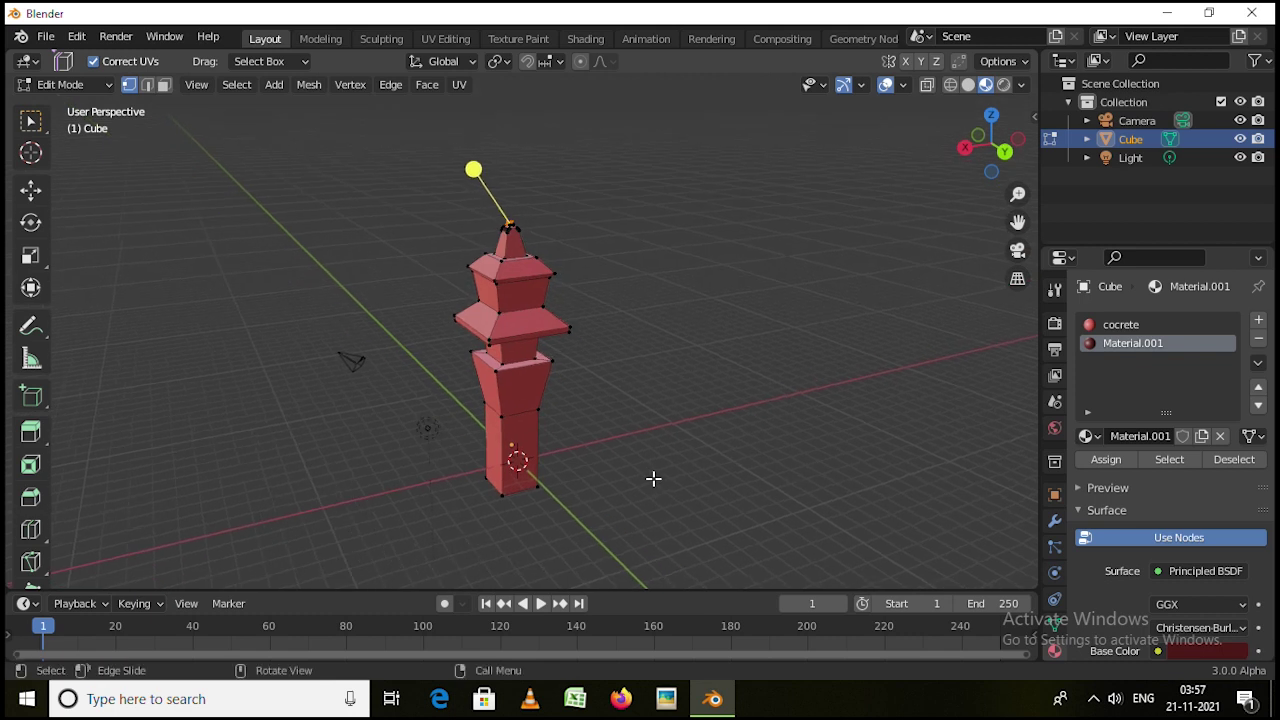
{"action": "key", "text": "3"}
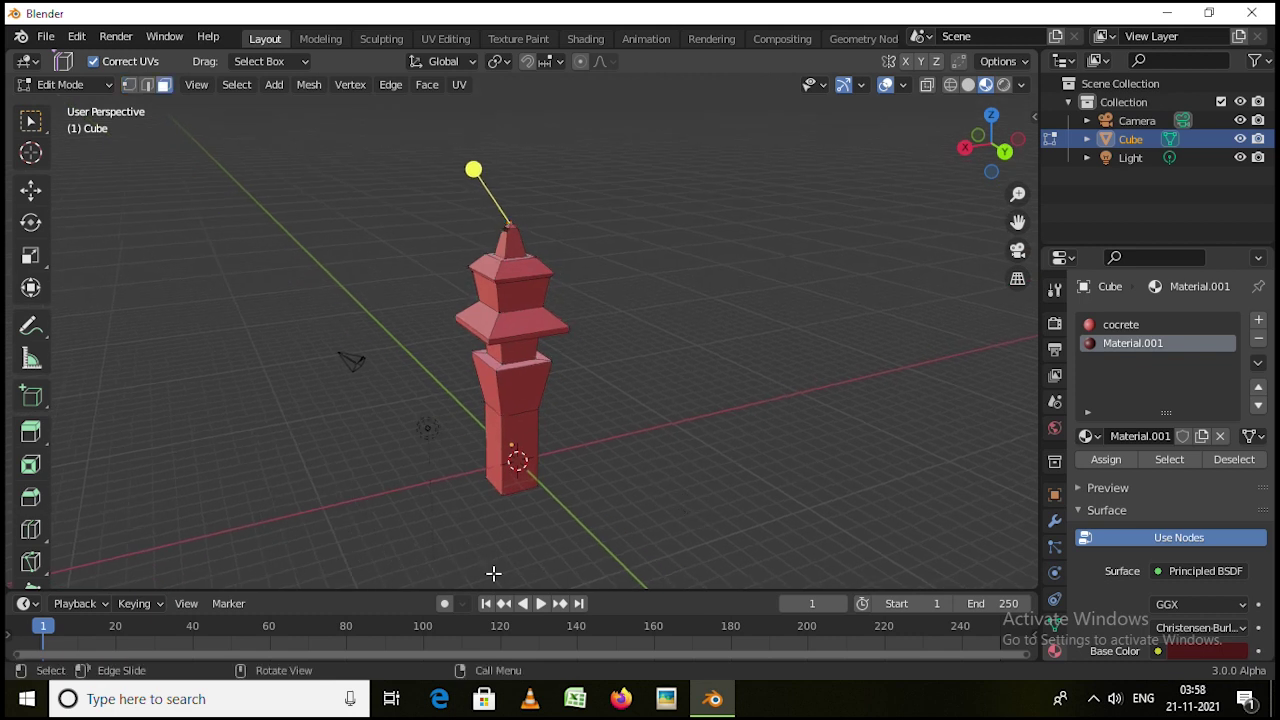
Select the thin rim faces around the edges of both roof tiers on the column
{"action": "middle_click_drag", "start_coordinate": [514, 415], "coordinate": [665, 366]}
{"action": "scroll", "coordinate": [552, 334], "scroll_direction": "up", "scroll_amount": 4}
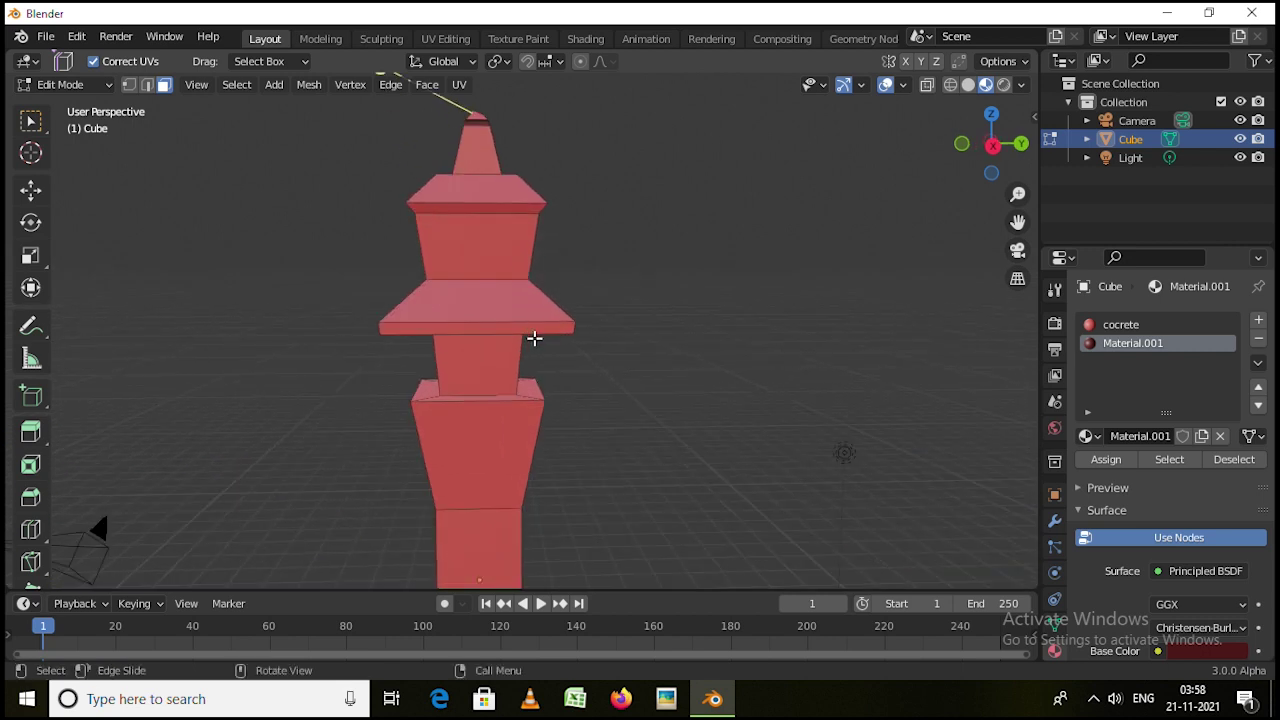
{"action": "left_click", "coordinate": [503, 331]}
{"action": "middle_click_drag", "start_coordinate": [503, 331], "coordinate": [490, 395]}
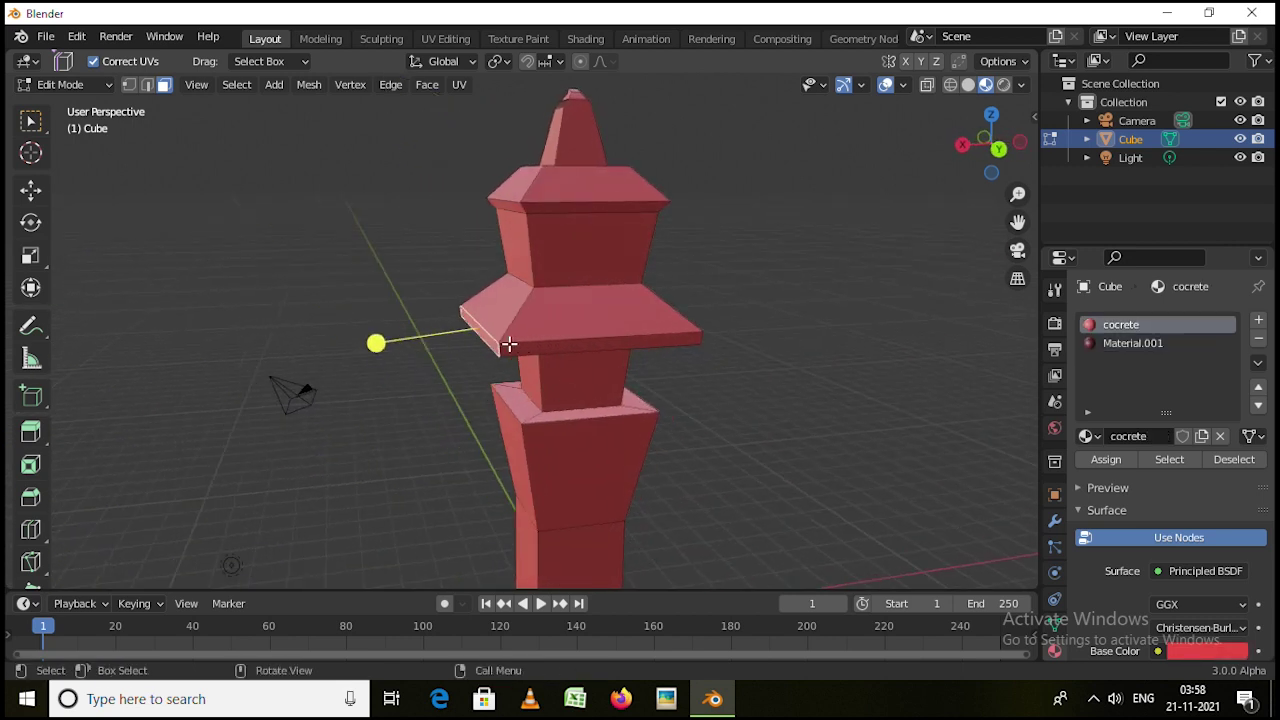
{"action": "left_click", "coordinate": [659, 345]}
{"action": "middle_click_drag", "start_coordinate": [659, 345], "coordinate": [720, 331]}
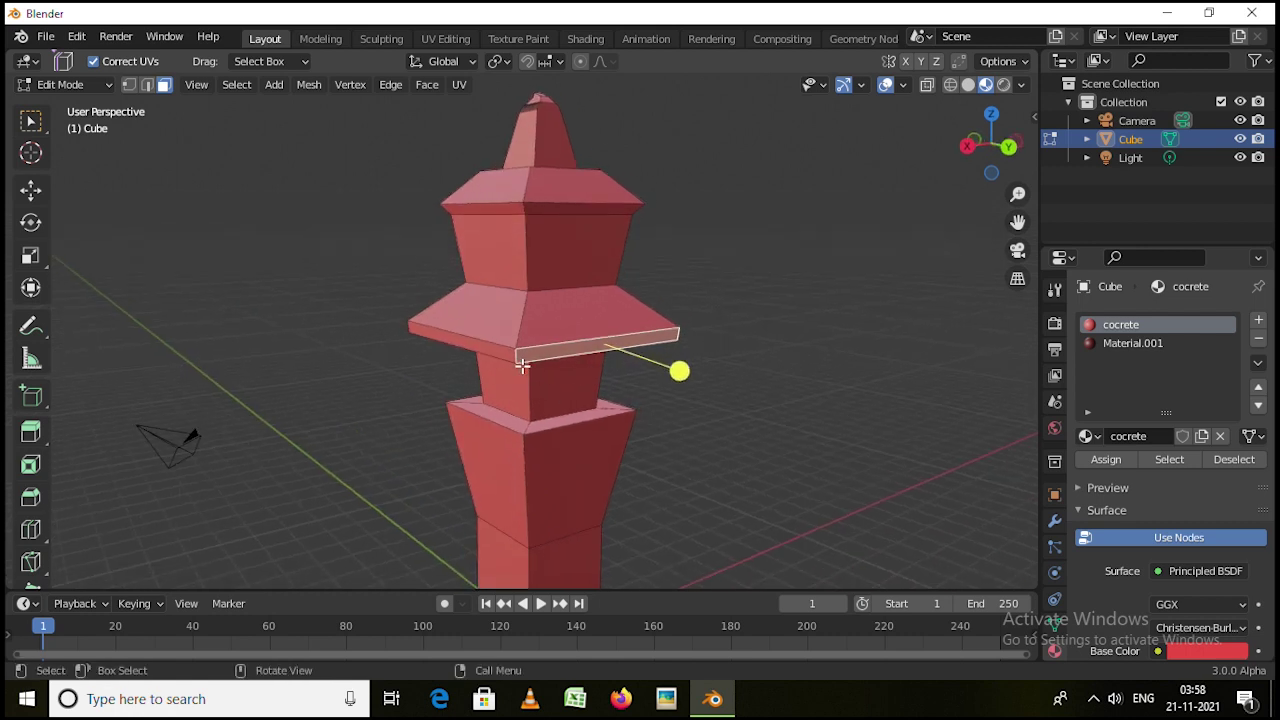
{"action": "left_click", "coordinate": [465, 345]}
{"action": "middle_click_drag", "start_coordinate": [769, 363], "coordinate": [636, 392]}
{"action": "left_click", "coordinate": [637, 392], "text": "shift"}
{"action": "middle_click_drag", "start_coordinate": [773, 407], "coordinate": [550, 424]}
{"action": "middle_click_drag", "start_coordinate": [589, 252], "coordinate": [847, 239]}
{"action": "middle_click_drag", "start_coordinate": [691, 223], "coordinate": [834, 280]}
{"action": "mouse_move", "coordinate": [651, 232]}
{"action": "middle_mouse_down"}
{"action": "mouse_move", "coordinate": [563, 306]}
{"action": "mouse_move", "coordinate": [774, 309]}
{"action": "mouse_move", "coordinate": [645, 238]}
{"action": "middle_mouse_up"}
{"action": "scroll", "coordinate": [637, 232], "scroll_direction": "down", "scroll_amount": 5}
{"action": "middle_click_drag", "start_coordinate": [651, 309], "coordinate": [590, 375]}
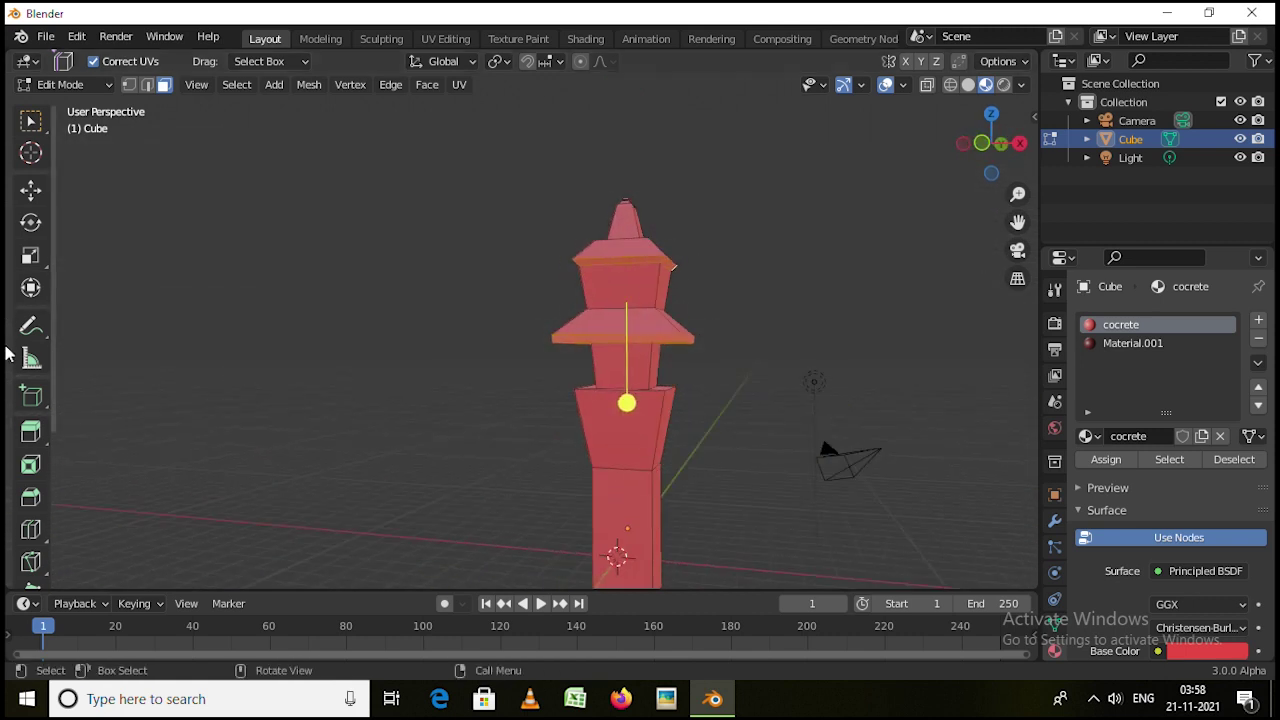
Assign the dark red Material.001 to the selected rim faces and return to Object Mode
{"action": "left_click", "coordinate": [1144, 343]}
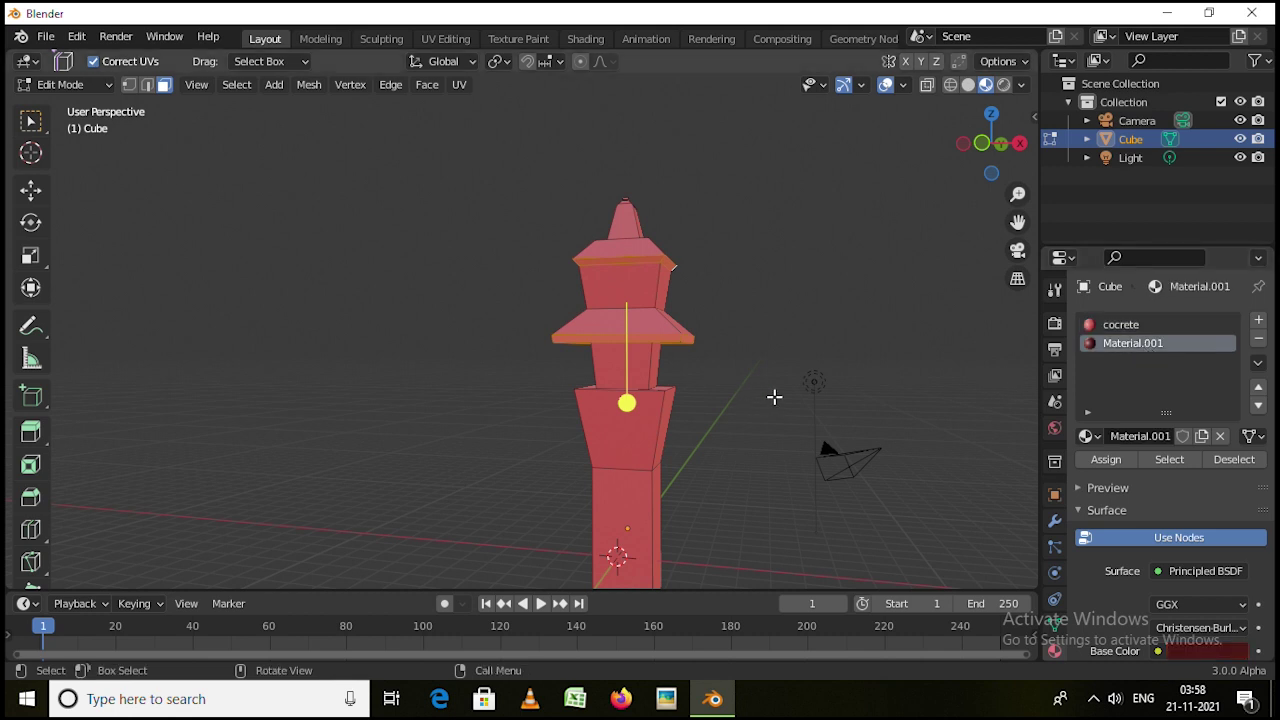
{"action": "left_click", "coordinate": [1108, 462]}
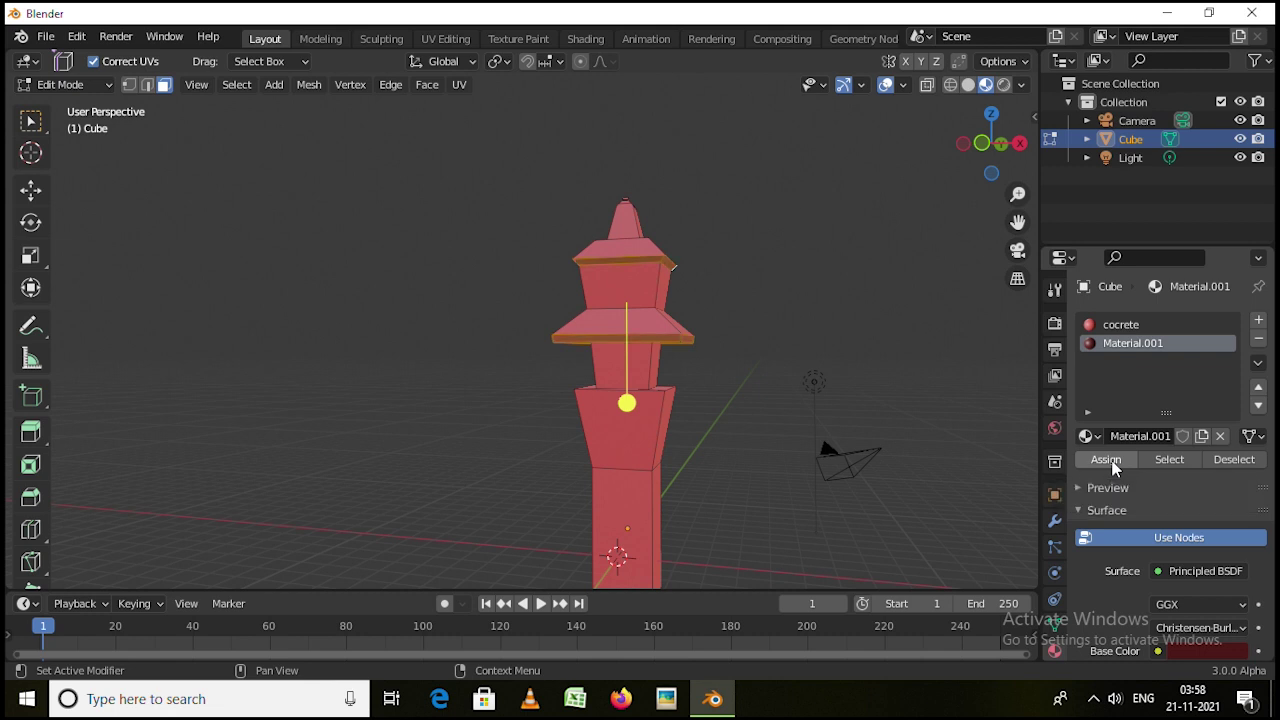
{"action": "key", "text": "Tab"}
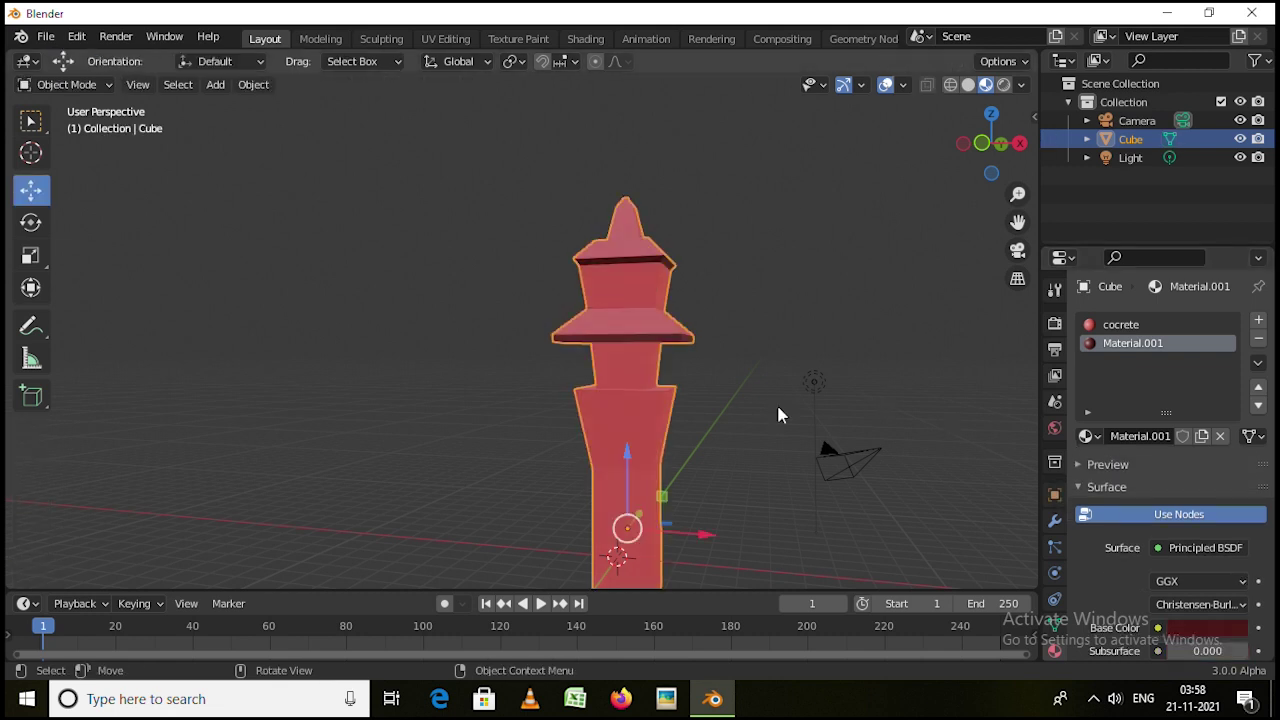
Examine the column's dark red rims from several sides, near and far
{"action": "middle_click_drag", "start_coordinate": [779, 415], "coordinate": [621, 470]}
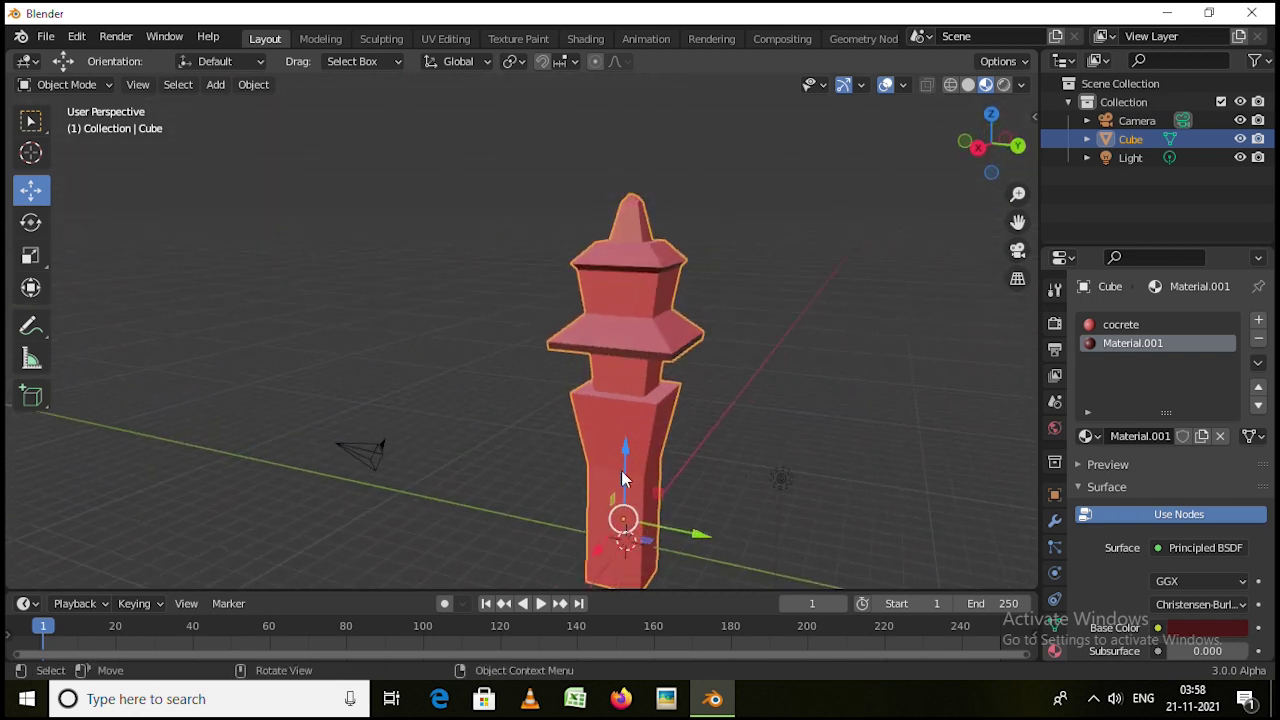
{"action": "left_click_drag", "start_coordinate": [621, 470], "coordinate": [740, 428]}
{"action": "right_click", "coordinate": [740, 428]}
{"action": "middle_click_drag", "start_coordinate": [740, 428], "coordinate": [530, 409]}
{"action": "scroll", "coordinate": [680, 462], "scroll_direction": "down", "scroll_amount": 3}
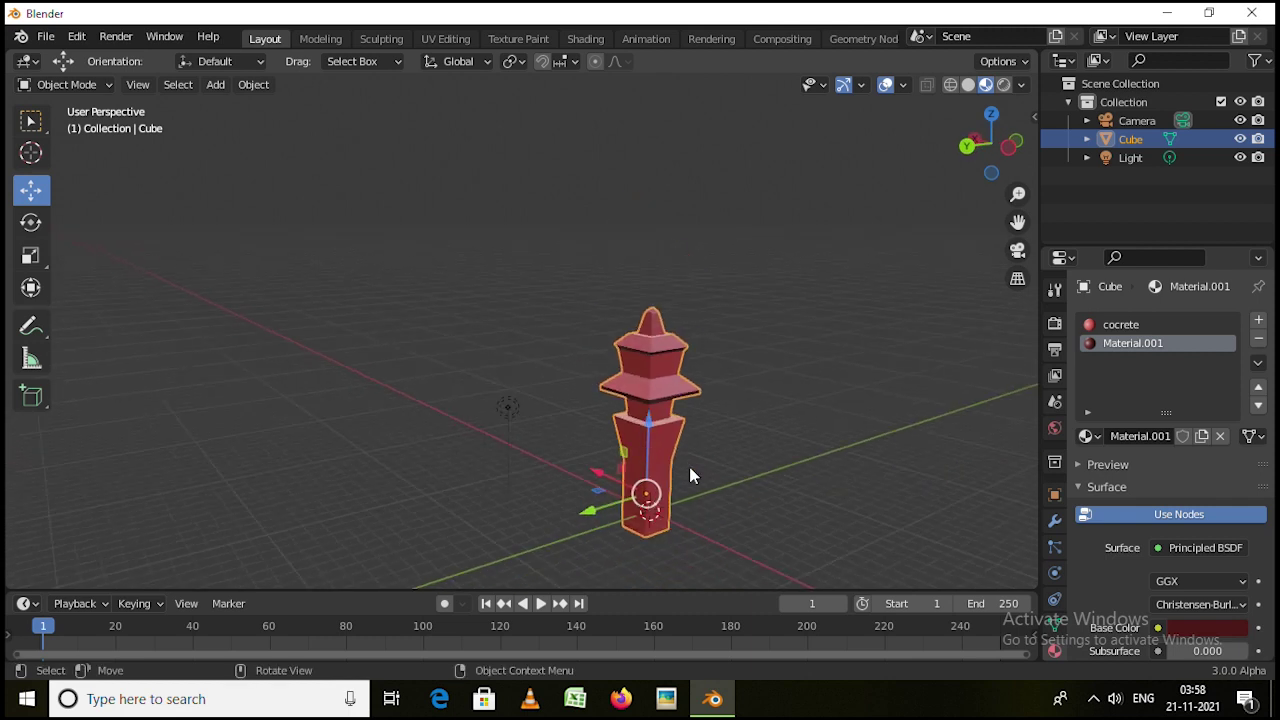
{"action": "middle_click_drag", "start_coordinate": [689, 466], "coordinate": [909, 446]}
{"action": "scroll", "coordinate": [919, 453], "scroll_direction": "up", "scroll_amount": 3}
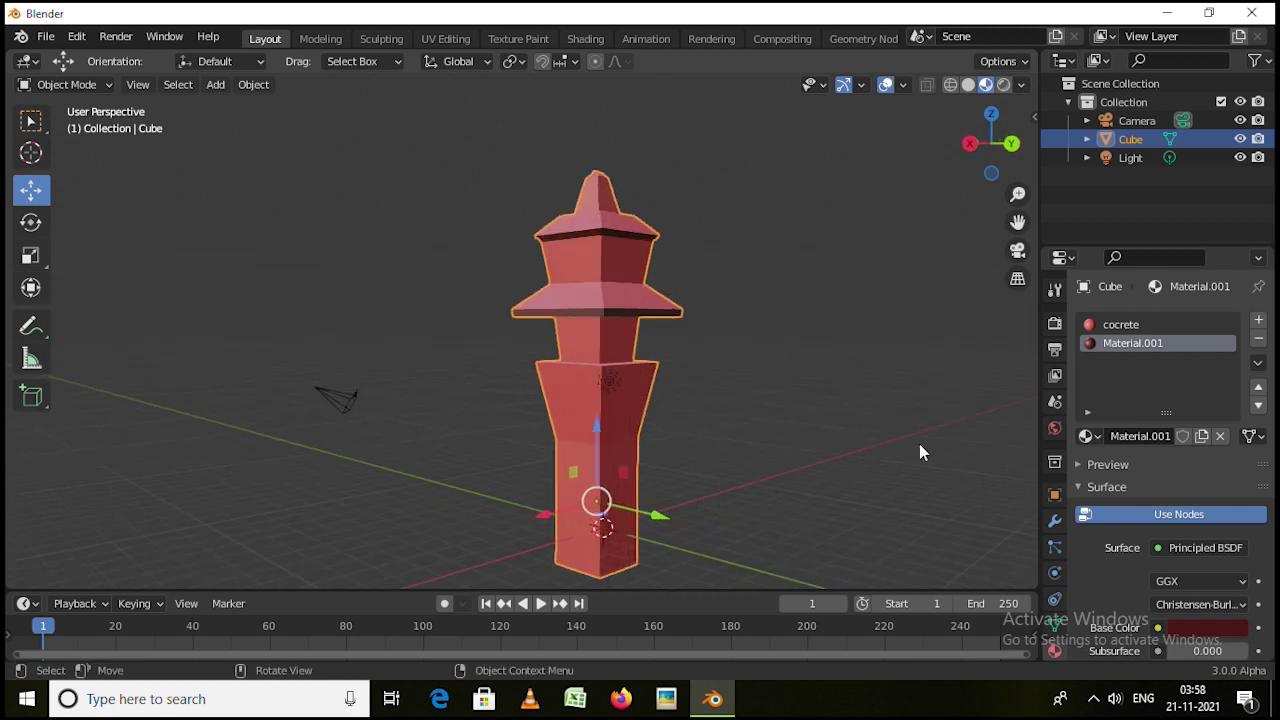
{"action": "mouse_move", "coordinate": [651, 502]}
{"action": "middle_mouse_down"}
{"action": "mouse_move", "coordinate": [694, 500]}
{"action": "mouse_move", "coordinate": [658, 488]}
{"action": "middle_mouse_up"}
{"action": "scroll", "coordinate": [670, 490], "scroll_direction": "up", "scroll_amount": 4}
{"action": "scroll", "coordinate": [670, 487], "scroll_direction": "down", "scroll_amount": 4}
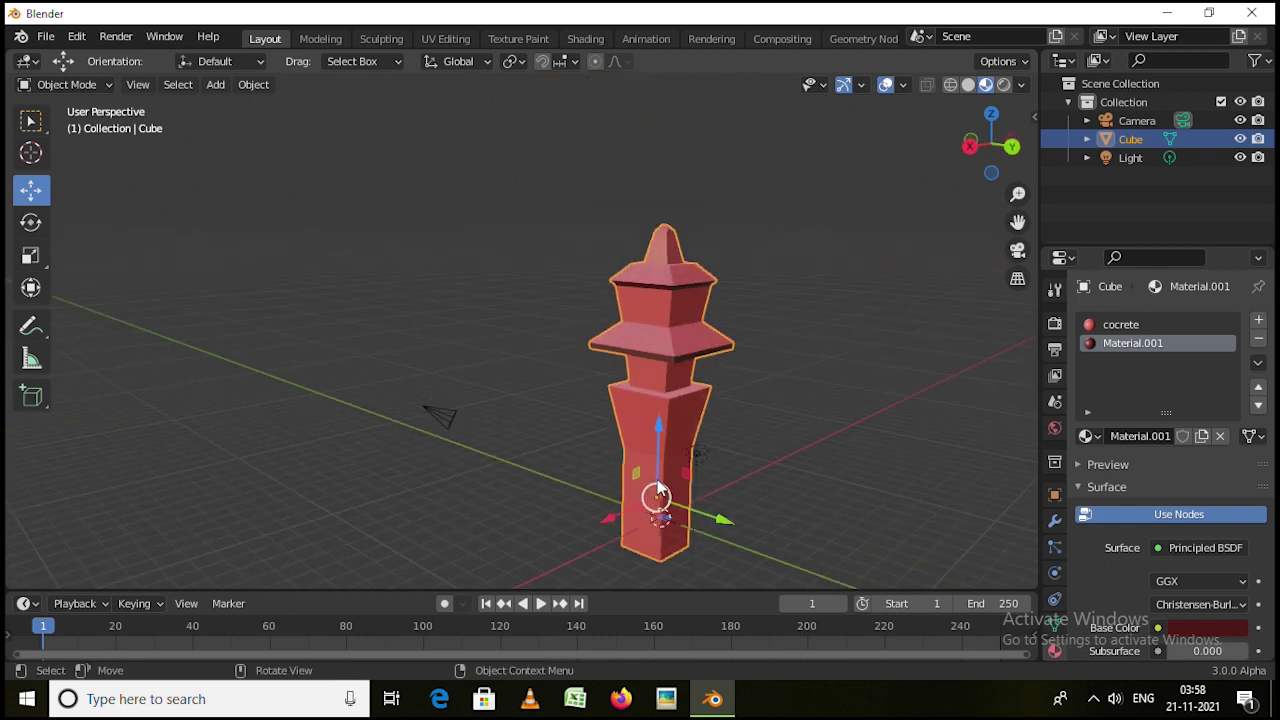
Select the side faces of the column's lowest block in Edit Mode
{"action": "key", "text": "Tab"}
{"action": "left_click", "coordinate": [677, 490]}
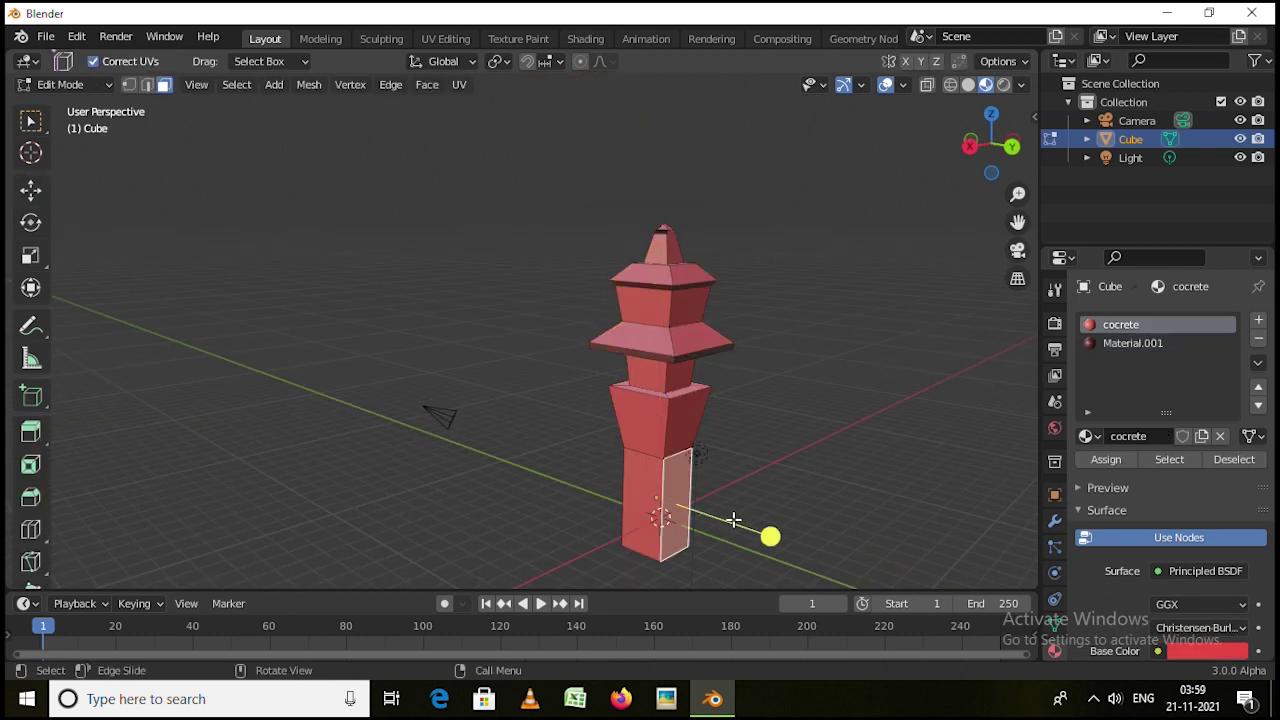
{"action": "middle_click_drag", "start_coordinate": [734, 520], "coordinate": [781, 508]}
{"action": "left_click", "coordinate": [659, 503], "text": "shift"}
{"action": "middle_click_drag", "start_coordinate": [675, 532], "coordinate": [883, 517]}
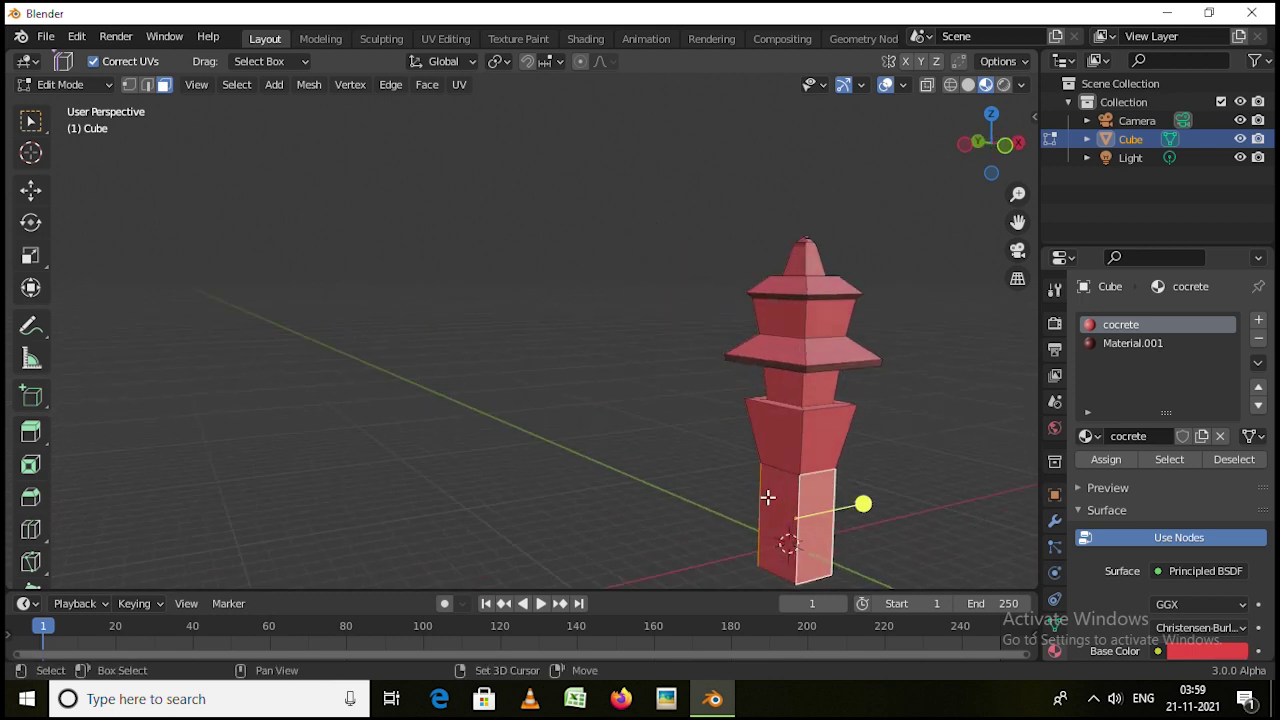
{"action": "middle_click_drag", "start_coordinate": [766, 497], "coordinate": [971, 506]}
Add a third material slot with a new material and make its base color a darkened teal with hue 0.485 and saturation 0.947
{"action": "left_click", "coordinate": [1258, 320]}
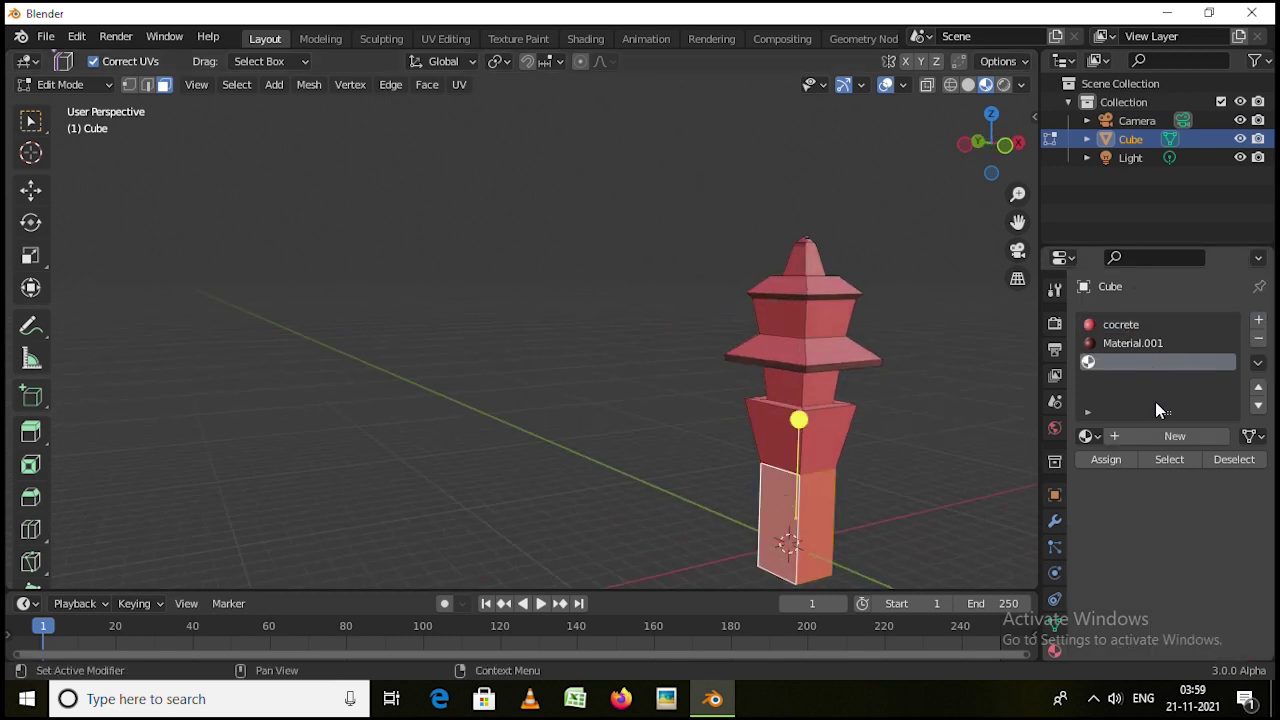
{"action": "left_click", "coordinate": [1172, 436]}
{"action": "left_click", "coordinate": [1206, 652]}
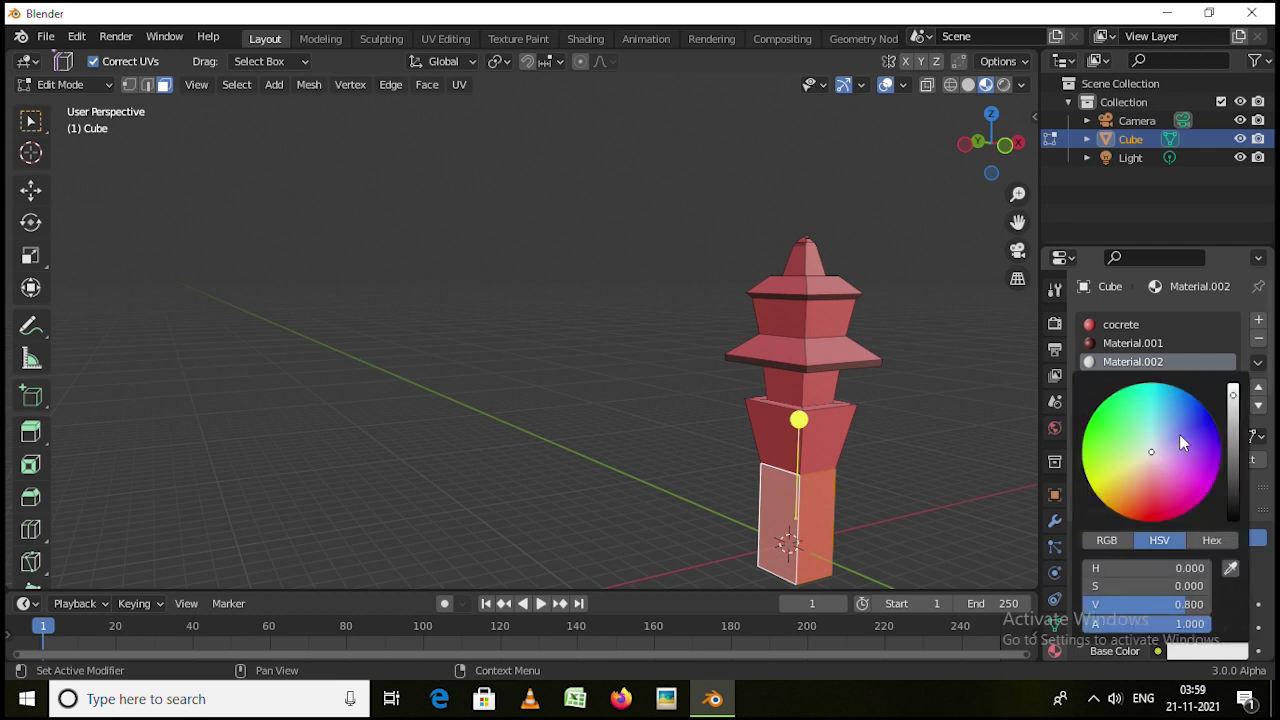
{"action": "left_click", "coordinate": [1148, 400]}
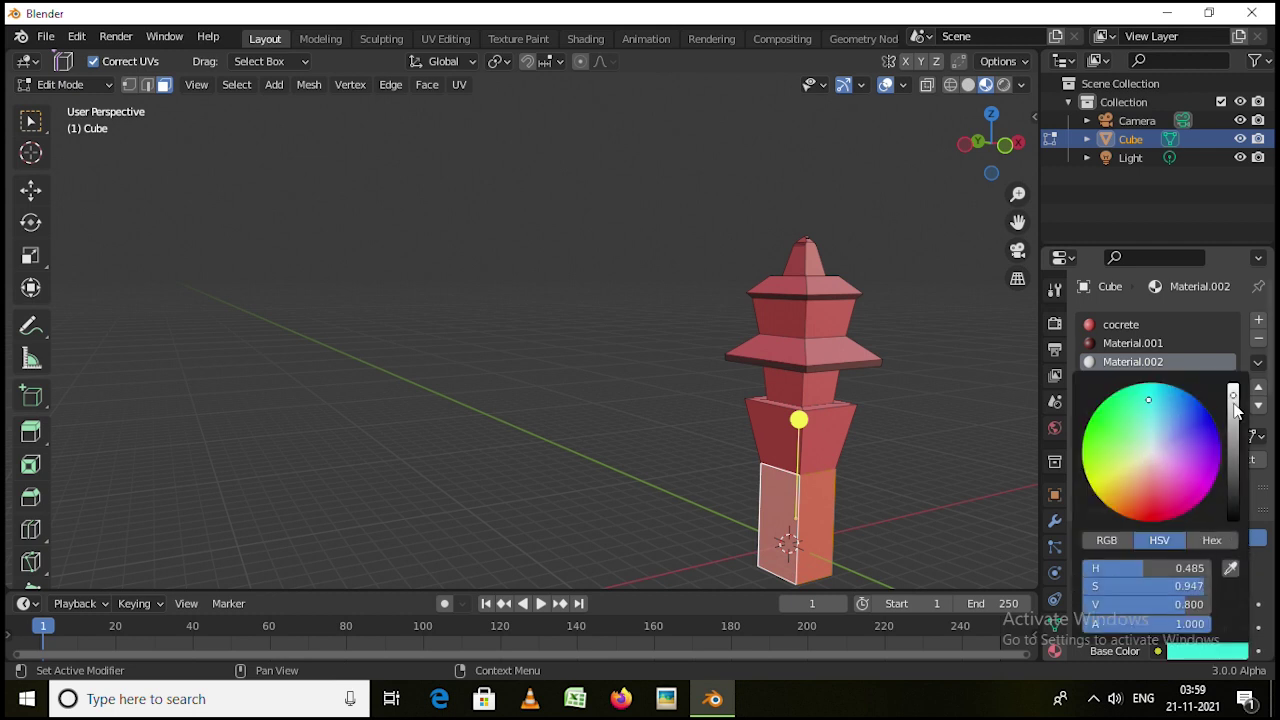
{"action": "left_click_drag", "start_coordinate": [1233, 400], "coordinate": [1233, 420]}
Assign the teal material to the lowest block's faces, clear the selection and return to Object Mode
{"action": "middle_click_drag", "start_coordinate": [857, 451], "coordinate": [729, 420], "text": "shift"}
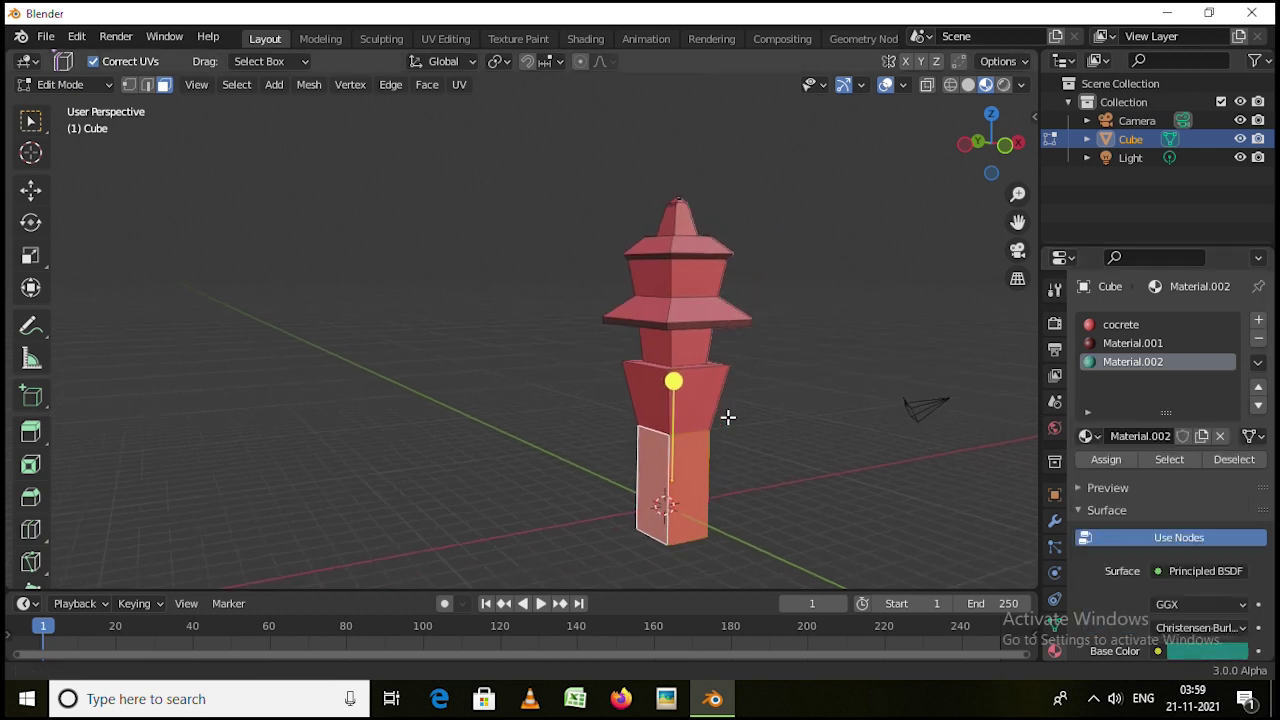
{"action": "left_click", "coordinate": [1106, 459]}
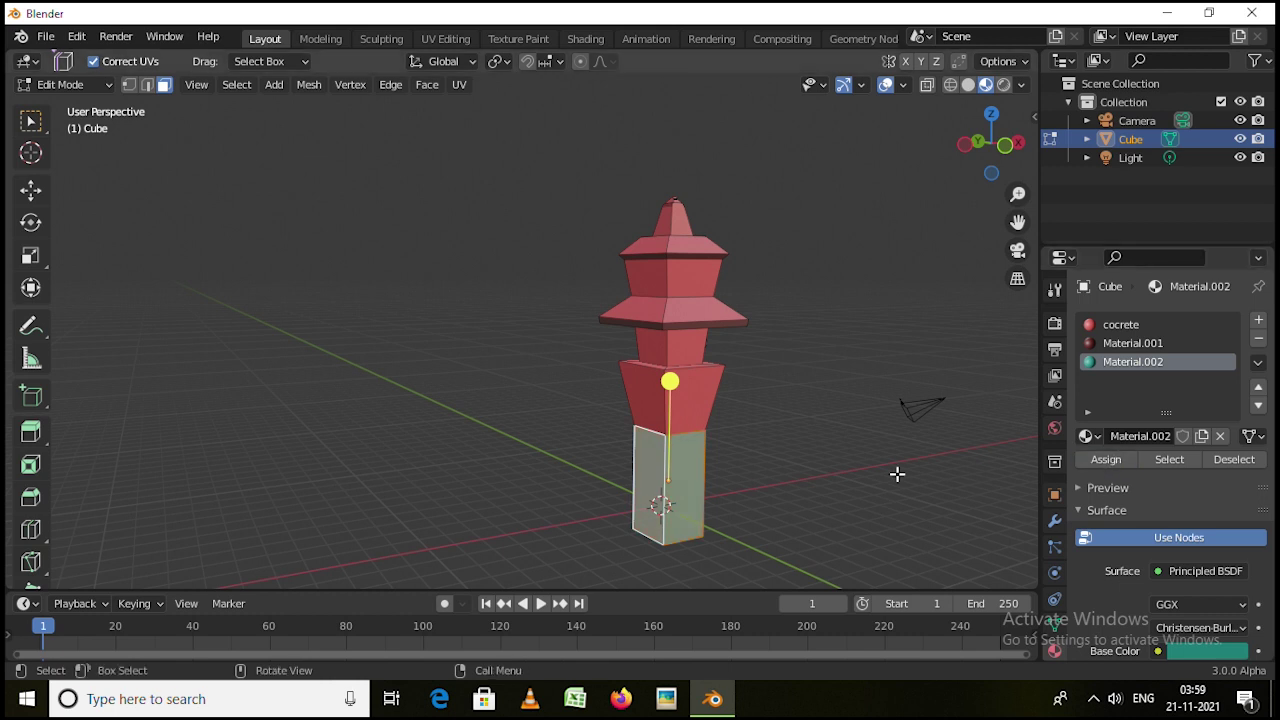
{"action": "left_click", "coordinate": [889, 357]}
{"action": "middle_click_drag", "start_coordinate": [889, 357], "coordinate": [981, 478]}
{"action": "key", "text": "Tab"}
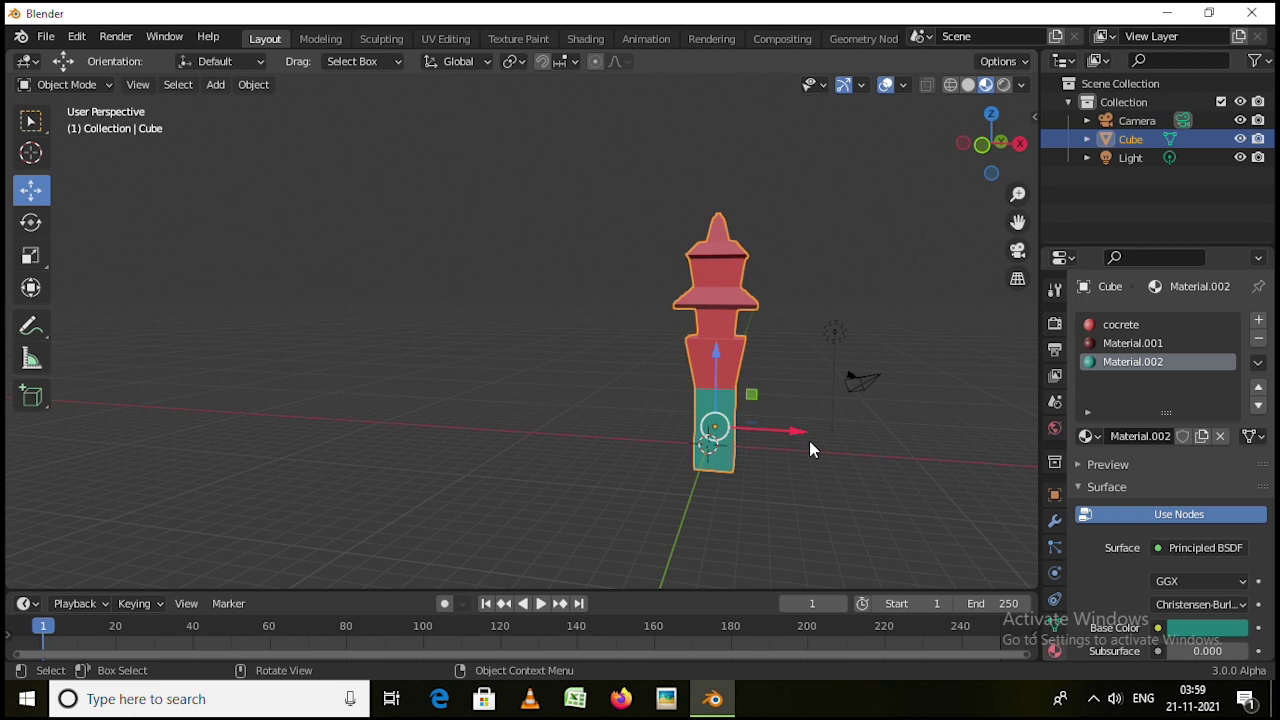
Add a mesh plane and scale it up into a large ground surface beneath the column
{"action": "middle_click_drag", "start_coordinate": [810, 450], "coordinate": [760, 418]}
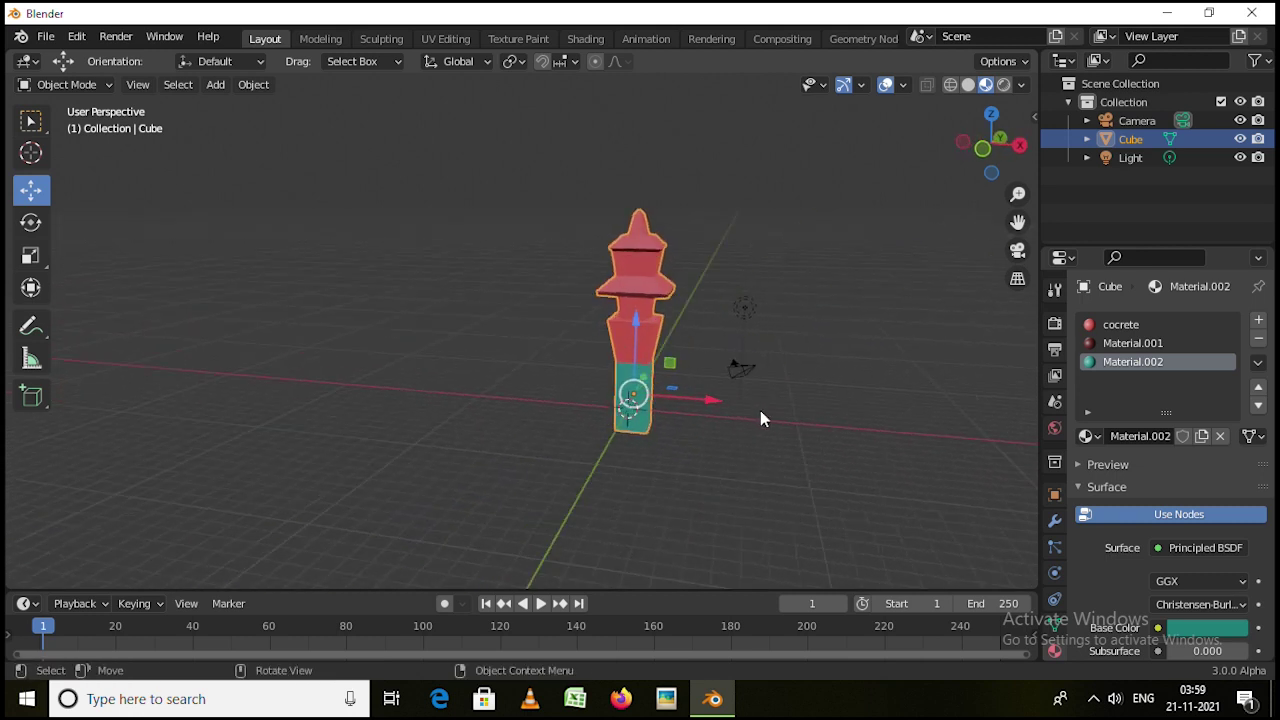
{"action": "key", "text": "shift+a"}
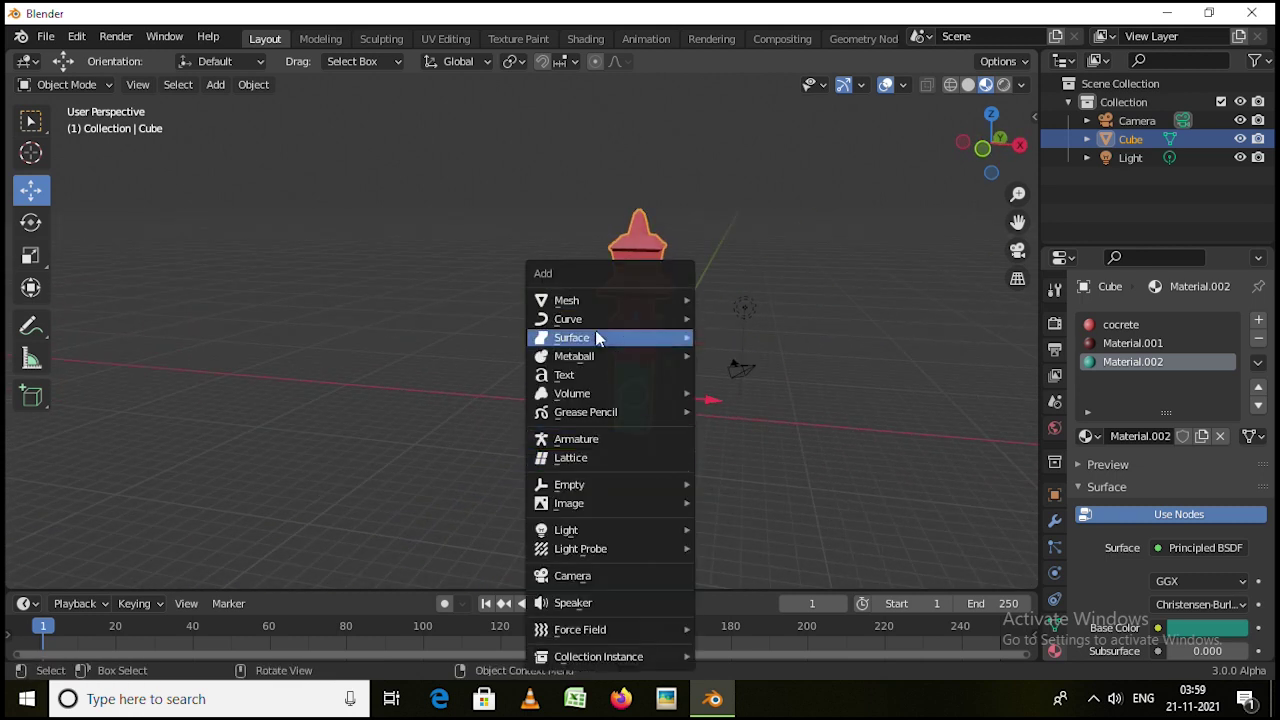
{"action": "mouse_move", "coordinate": [585, 296]}
{"action": "left_click", "coordinate": [734, 300]}
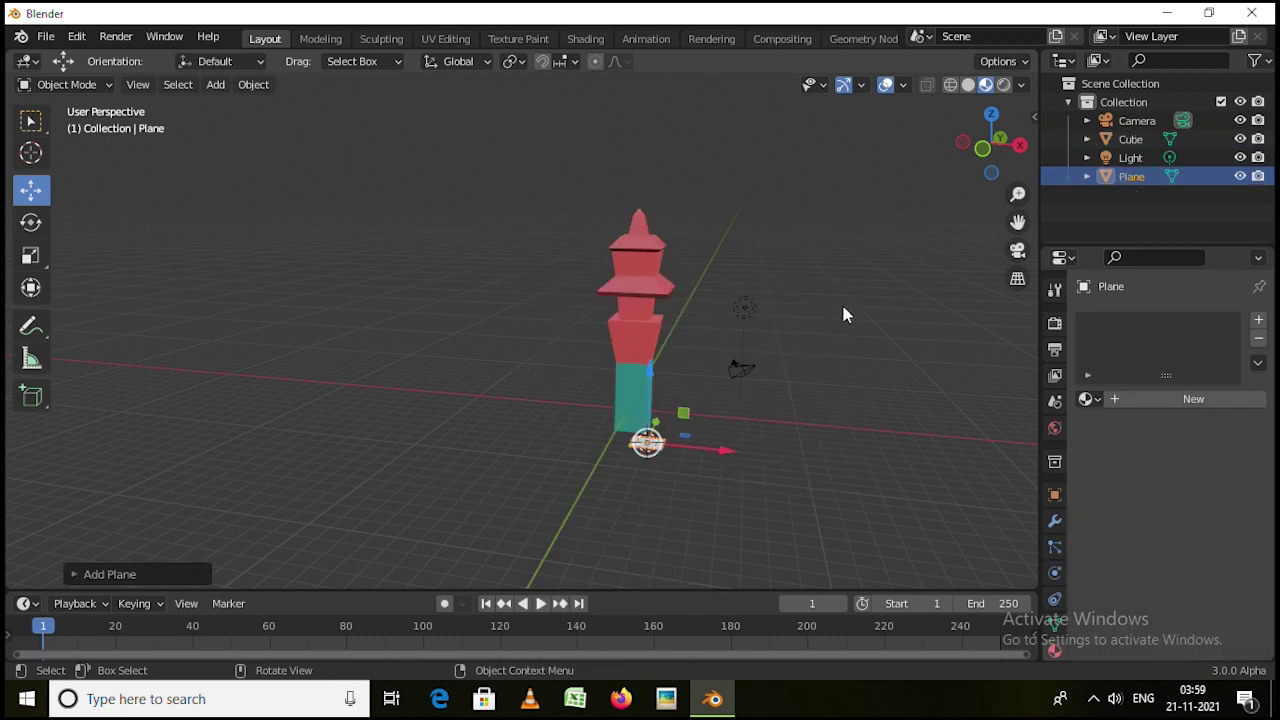
{"action": "key", "text": "s"}
{"action": "left_click", "coordinate": [214, 160]}
{"action": "key", "text": "s"}
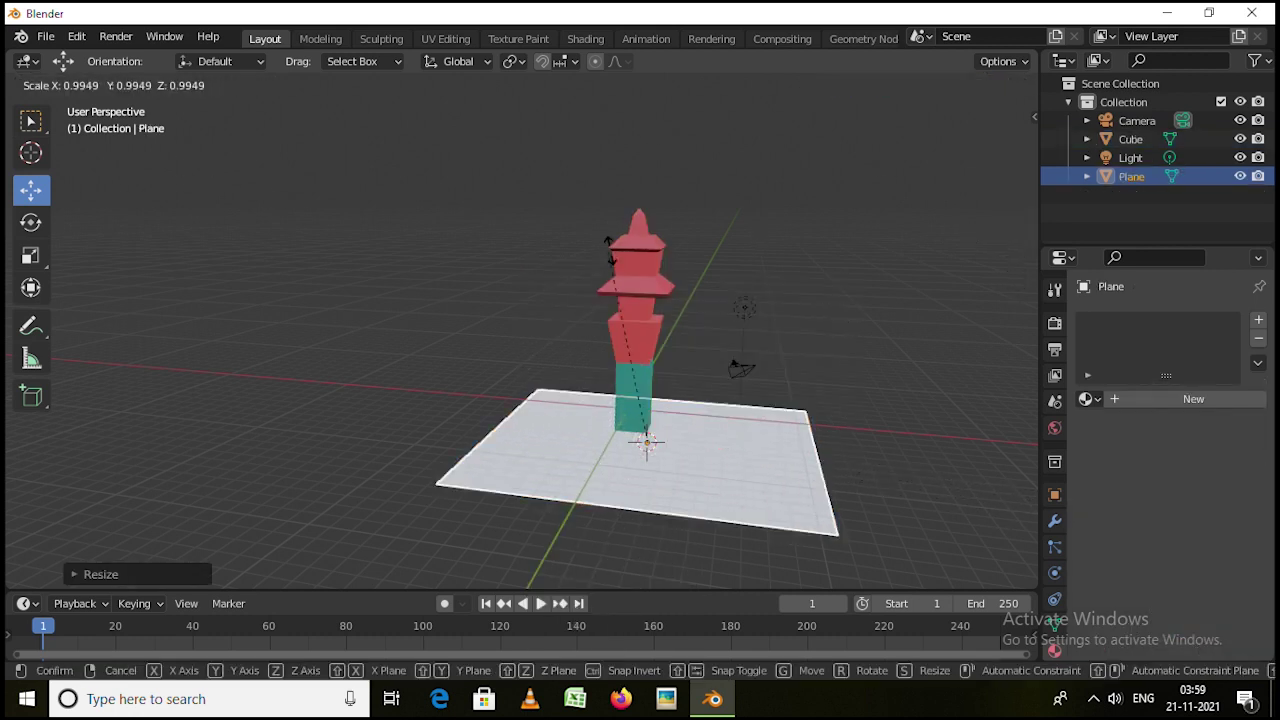
{"action": "left_click", "coordinate": [157, 414]}
{"action": "scroll", "coordinate": [488, 350], "scroll_direction": "down", "scroll_amount": 4}
Move the camera away from the column and look through it
{"action": "middle_click_drag", "start_coordinate": [488, 350], "coordinate": [362, 355]}
{"action": "left_click", "coordinate": [356, 359]}
{"action": "middle_click_drag", "start_coordinate": [357, 272], "coordinate": [356, 340]}
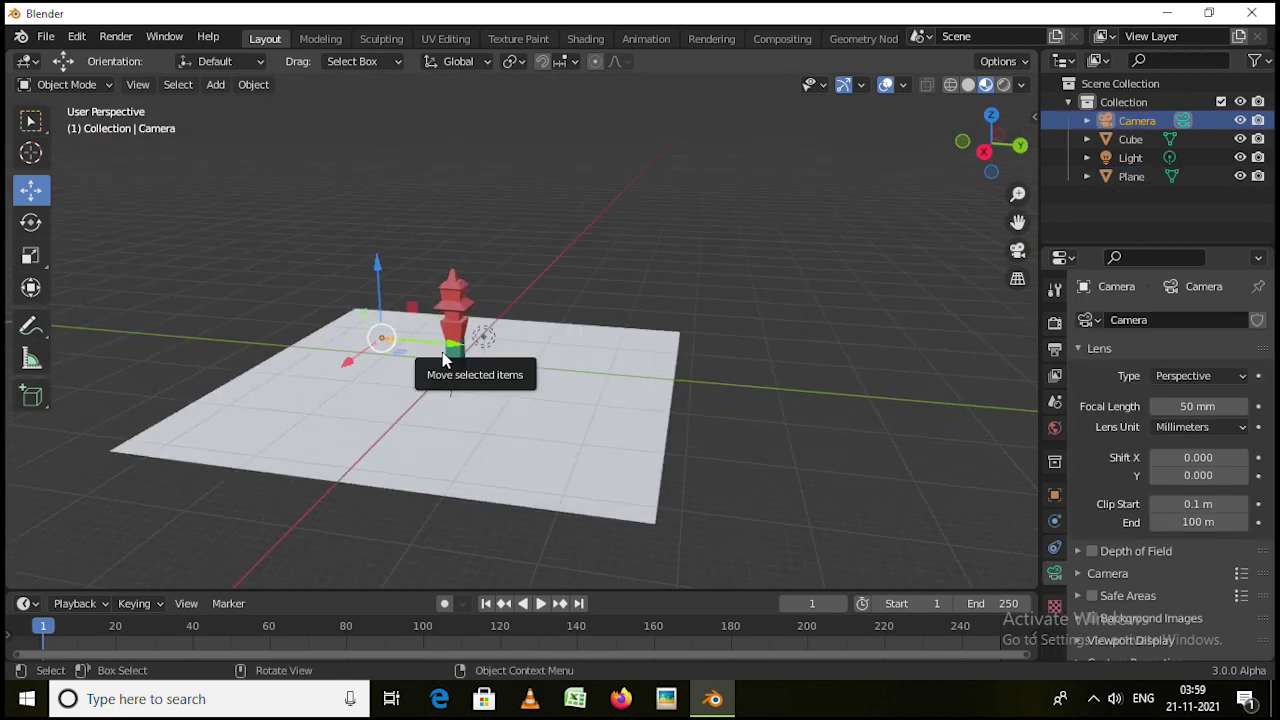
{"action": "left_click_drag", "start_coordinate": [440, 353], "coordinate": [323, 323]}
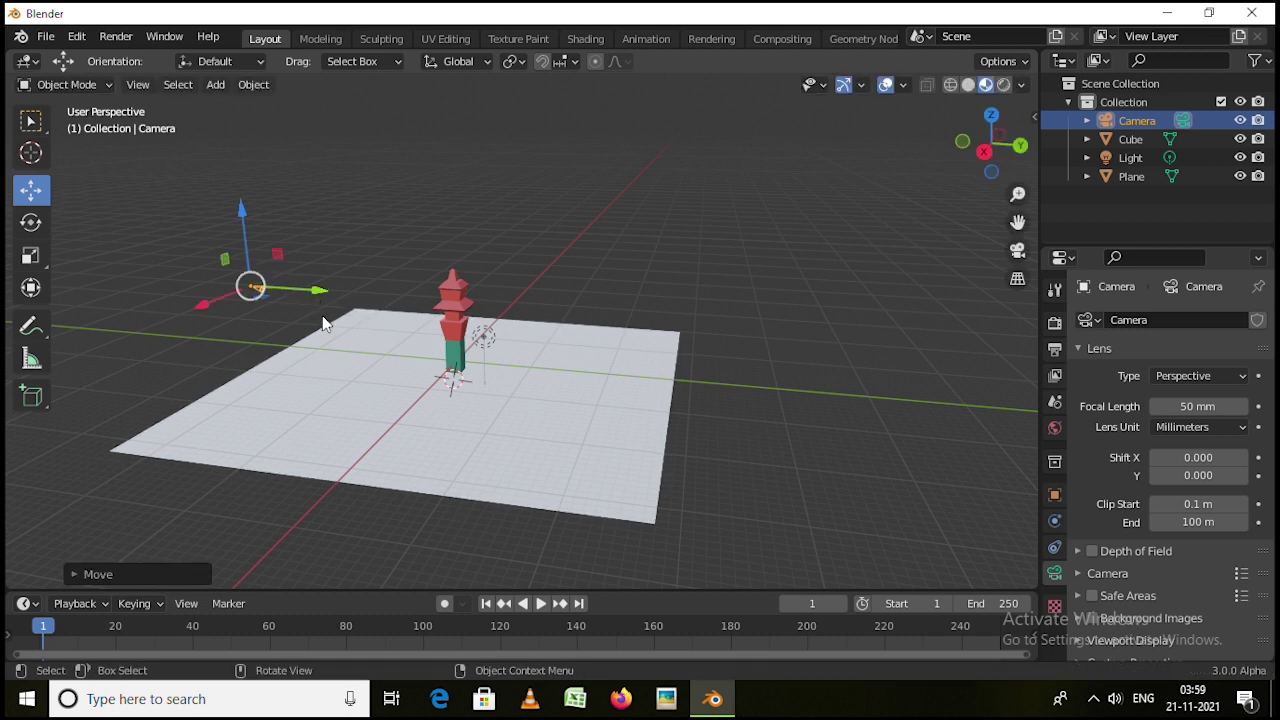
{"action": "middle_click_drag", "start_coordinate": [323, 323], "coordinate": [462, 330]}
{"action": "key", "text": "KP_0"}
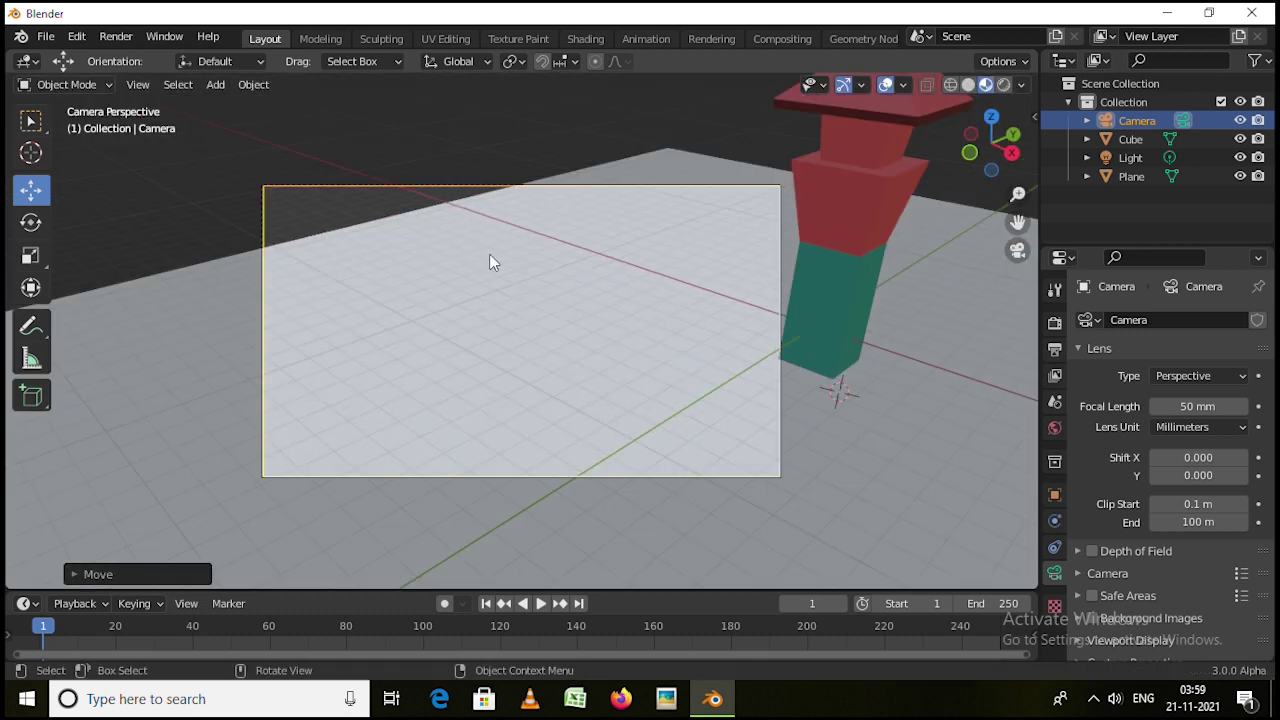
Move the camera within the camera view so the column is horizontally centred in the frame
{"action": "scroll", "coordinate": [489, 254], "scroll_direction": "down", "scroll_amount": 2}
{"action": "scroll", "coordinate": [563, 282], "scroll_direction": "down", "scroll_amount": 2}
{"action": "key", "text": "g"}
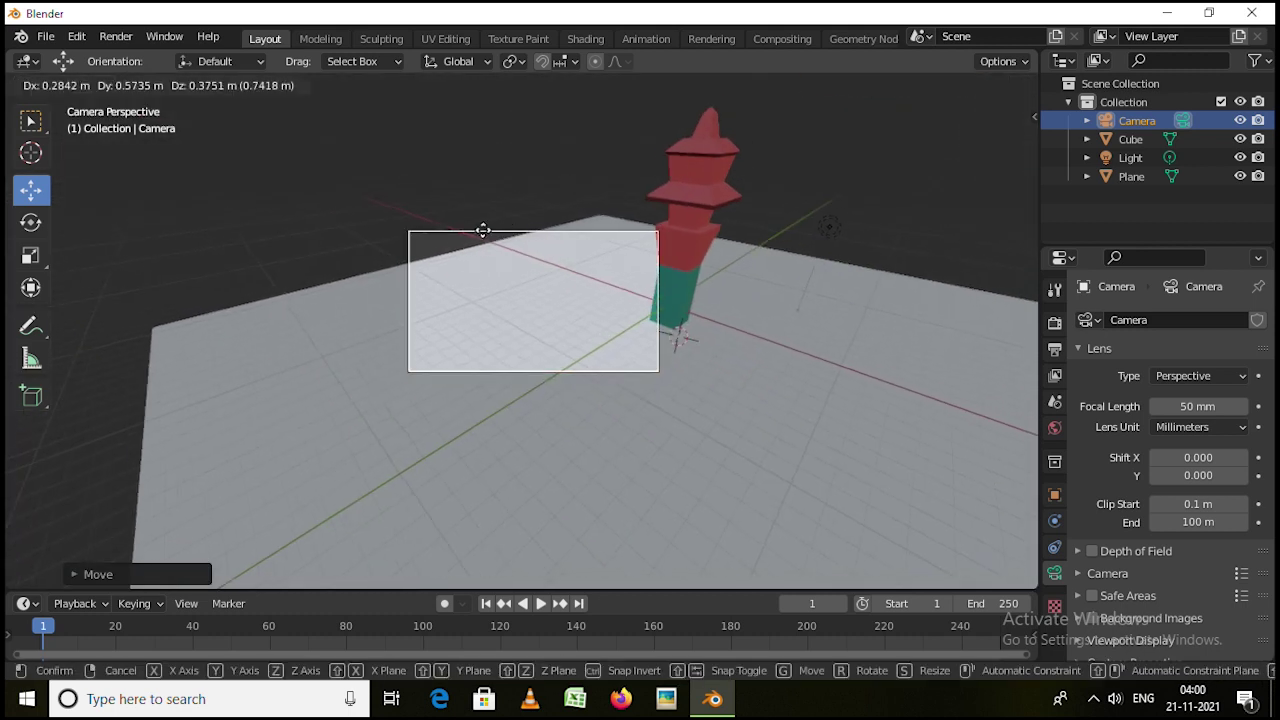
{"action": "left_click", "coordinate": [960, 545]}
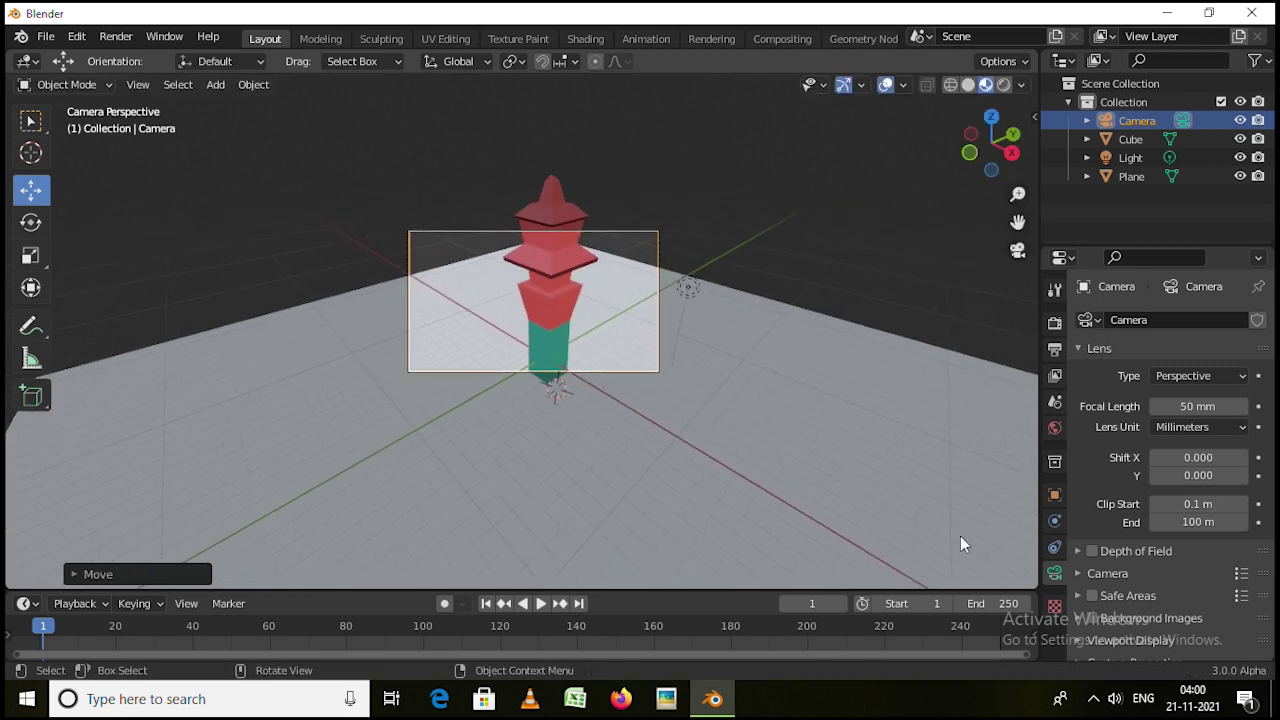
Move the camera farther back from the column in the perspective view, and check the framing through the camera
{"action": "scroll", "coordinate": [681, 461], "scroll_direction": "down", "scroll_amount": 1}
{"action": "middle_click_drag", "start_coordinate": [685, 459], "coordinate": [622, 460]}
{"action": "scroll", "coordinate": [413, 309], "scroll_direction": "up", "scroll_amount": 2}
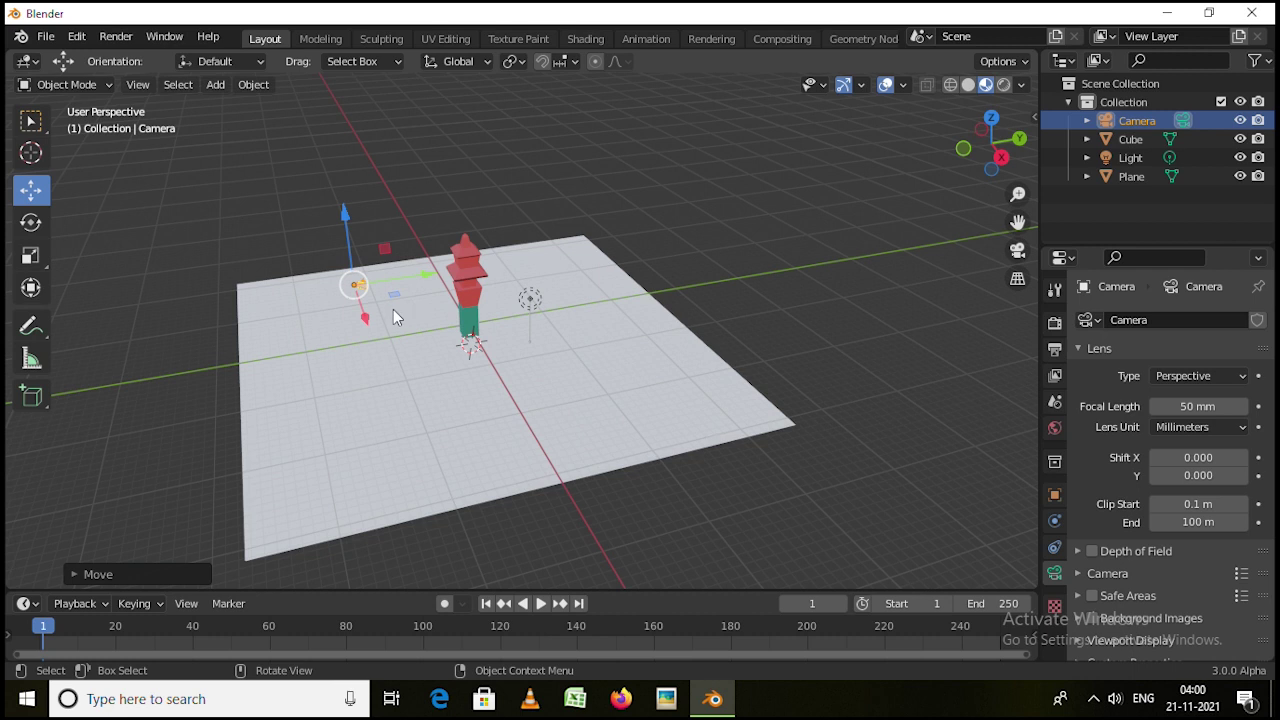
{"action": "key", "text": "g"}
{"action": "left_click", "coordinate": [354, 302]}
{"action": "middle_click_drag", "start_coordinate": [412, 318], "coordinate": [463, 317]}
{"action": "key", "text": "KP_0"}
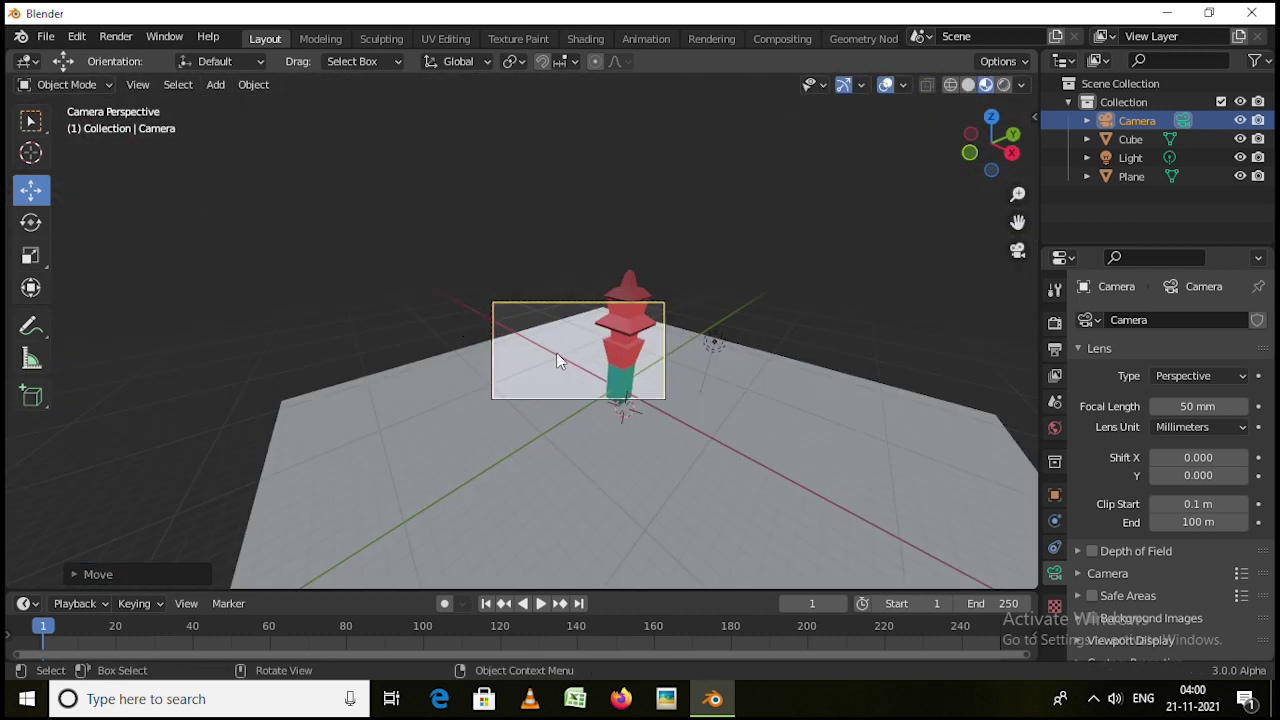
Move the camera to centre the column in the frame and reduce its focal length to 24 mm so the whole column fits
{"action": "key", "text": "g"}
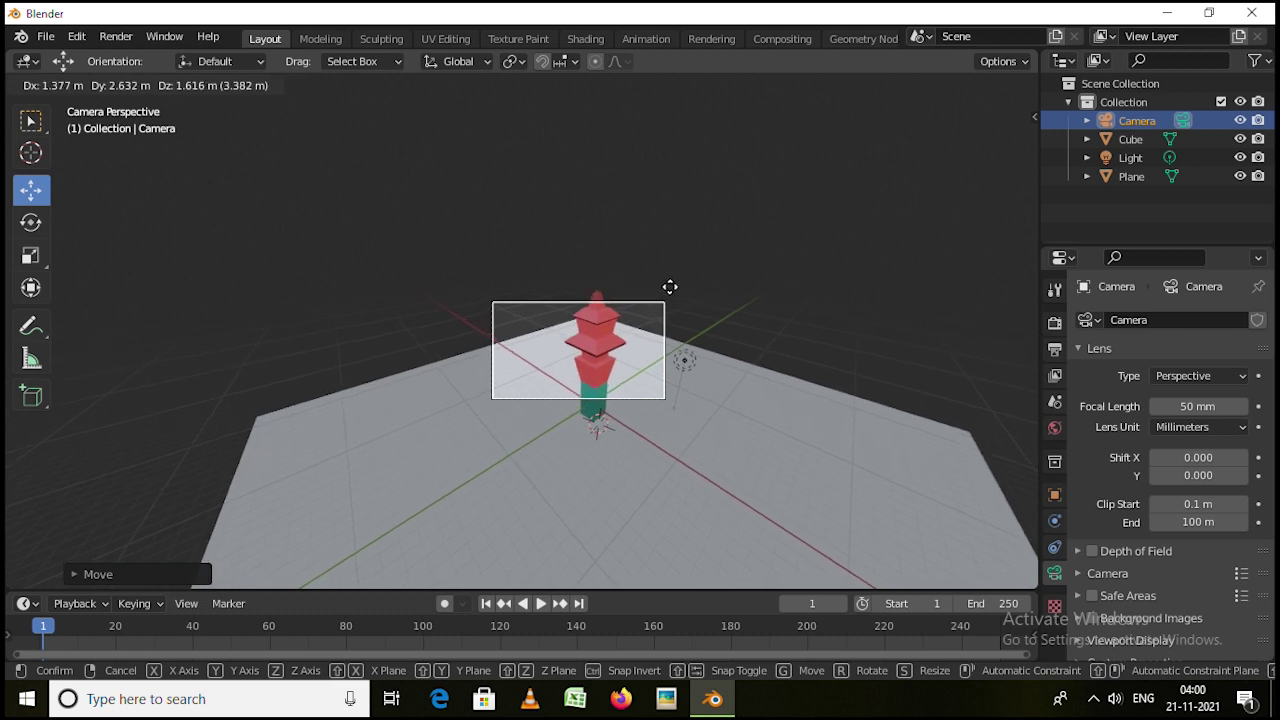
{"action": "left_click", "coordinate": [670, 287]}
{"action": "left_click_drag", "start_coordinate": [1180, 406], "coordinate": [1090, 410]}
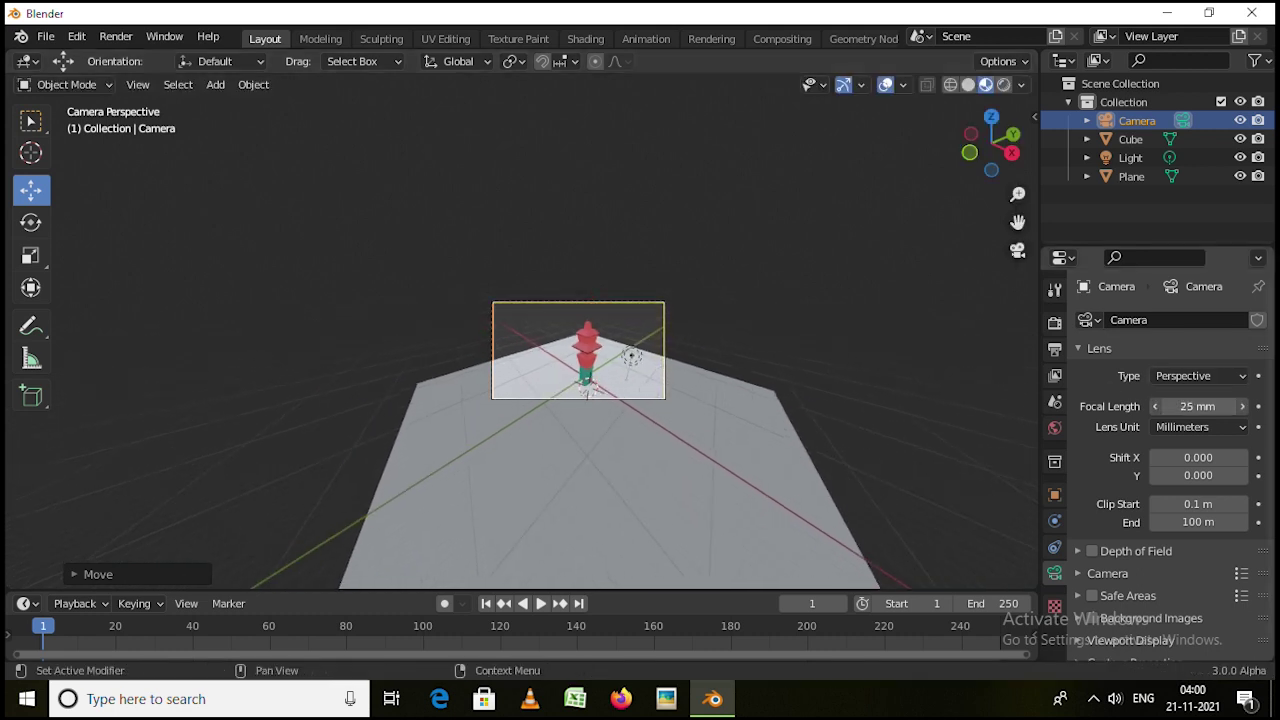
{"action": "scroll", "coordinate": [689, 383], "scroll_direction": "up", "scroll_amount": 3}
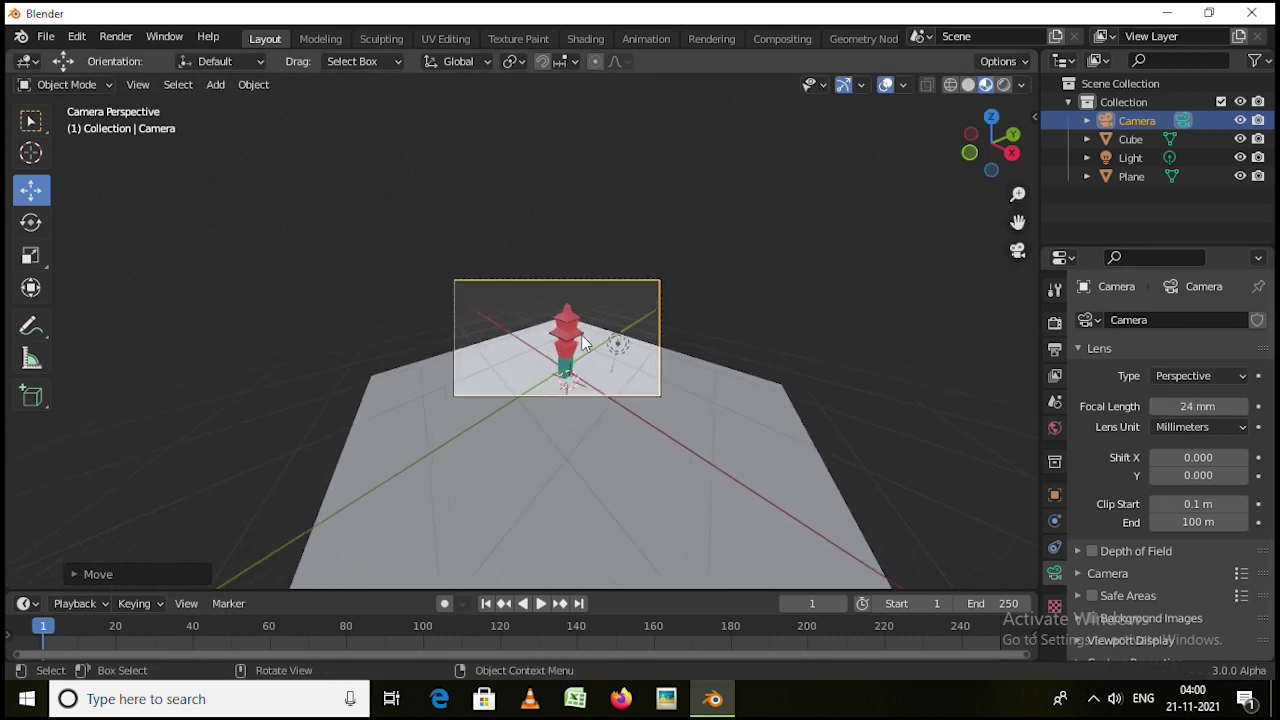
{"action": "scroll", "coordinate": [768, 388], "scroll_direction": "up", "scroll_amount": 3}
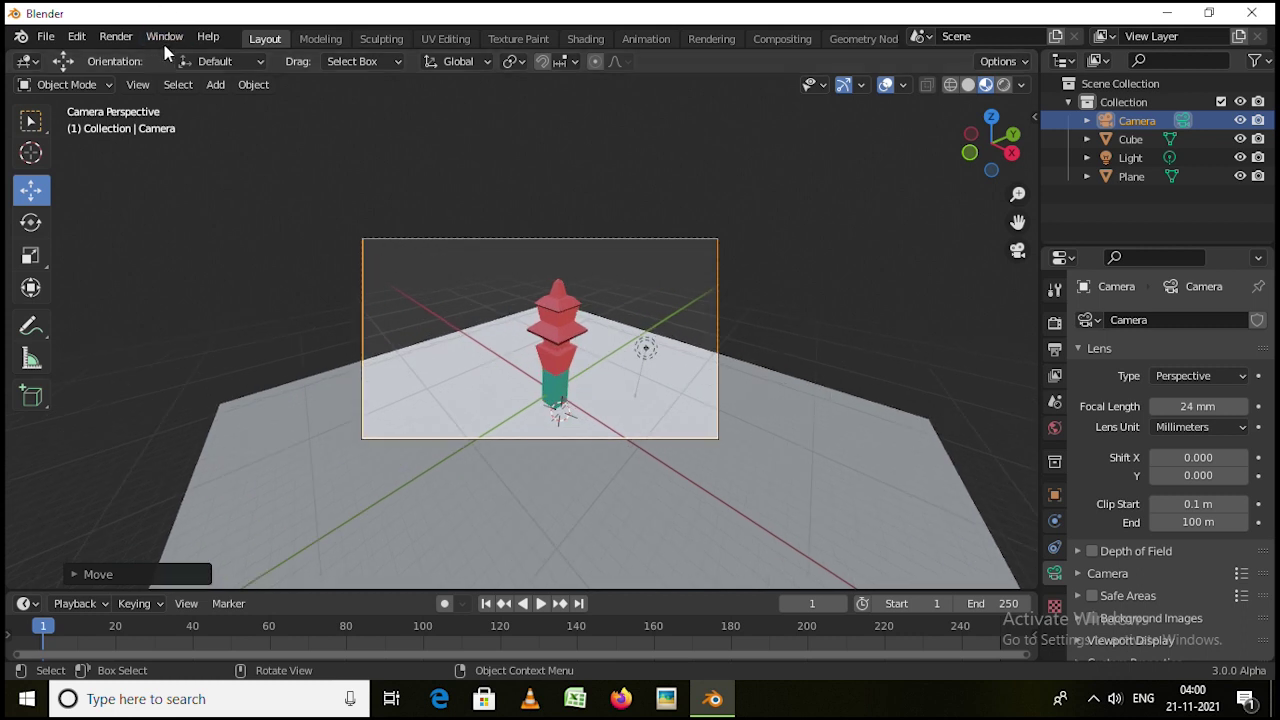
Render the scene as an image, inspect the whole column and its shadow in the result, and close the render window
{"action": "left_click", "coordinate": [115, 37]}
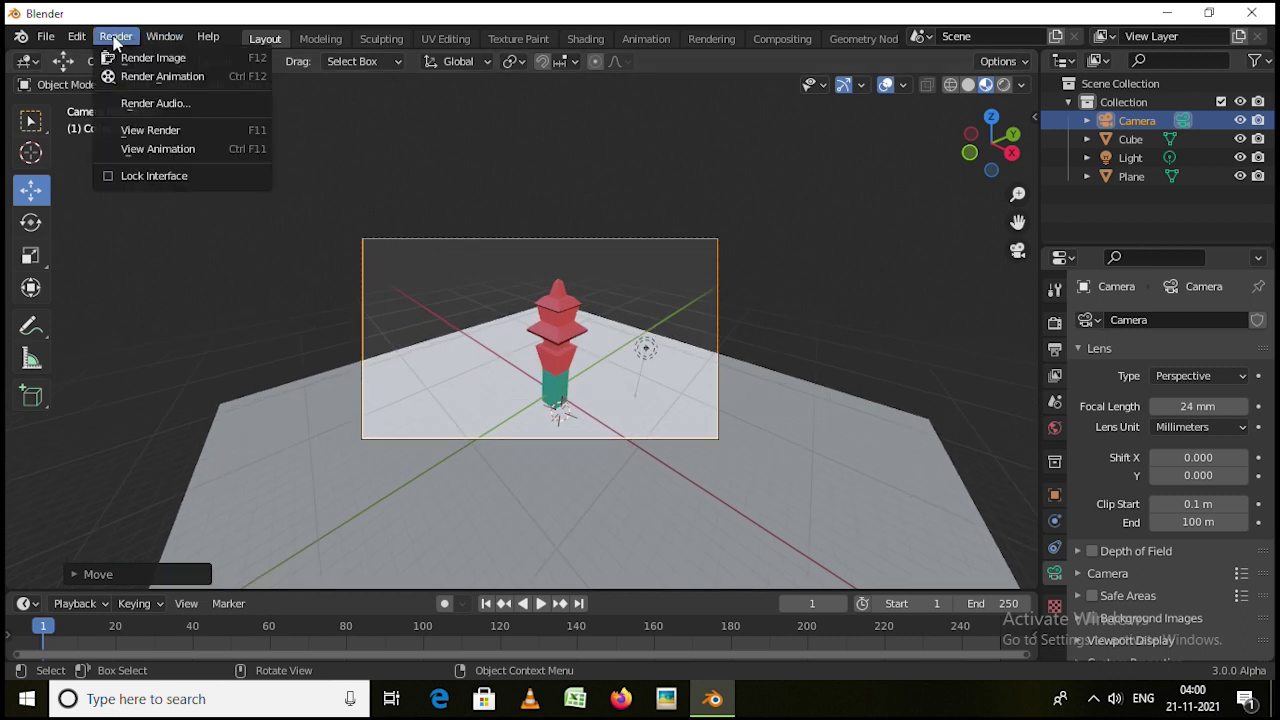
{"action": "left_click", "coordinate": [135, 57]}
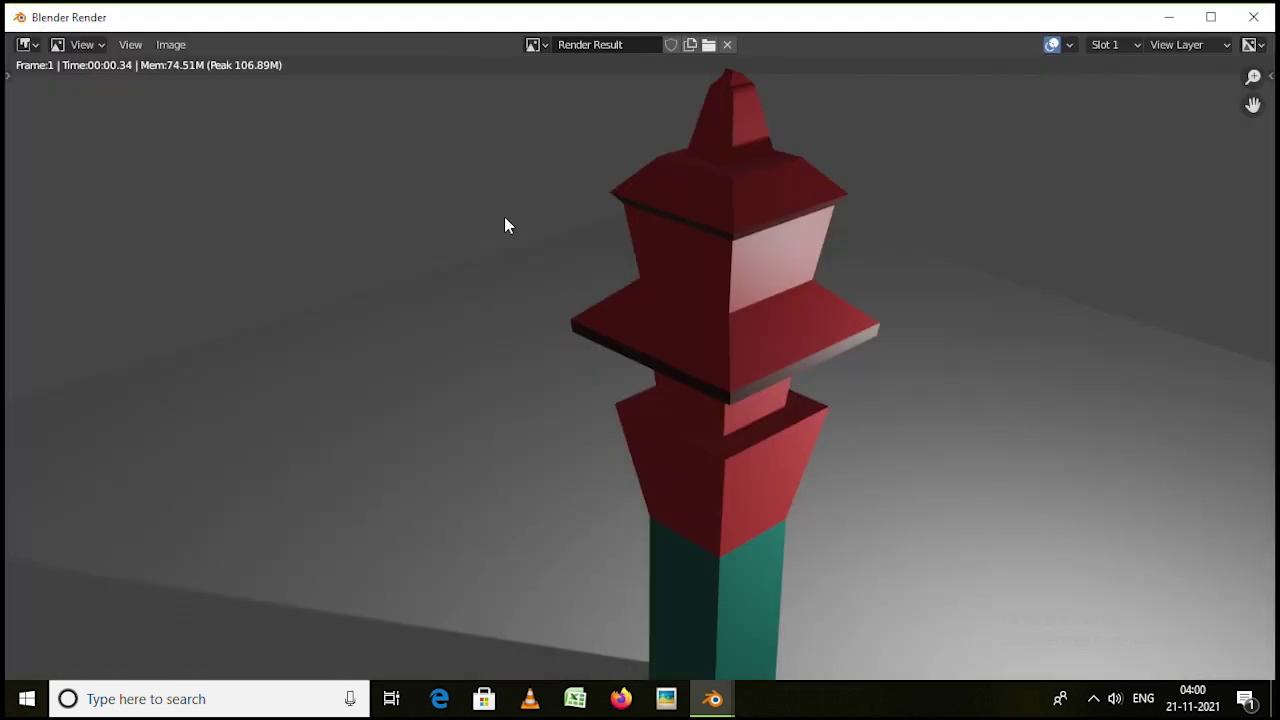
{"action": "scroll", "coordinate": [868, 310], "scroll_direction": "down", "scroll_amount": 4}
{"action": "middle_click_drag", "start_coordinate": [934, 331], "coordinate": [788, 311]}
{"action": "scroll", "coordinate": [700, 299], "scroll_direction": "up", "scroll_amount": 1}
{"action": "scroll", "coordinate": [743, 435], "scroll_direction": "up", "scroll_amount": 1}
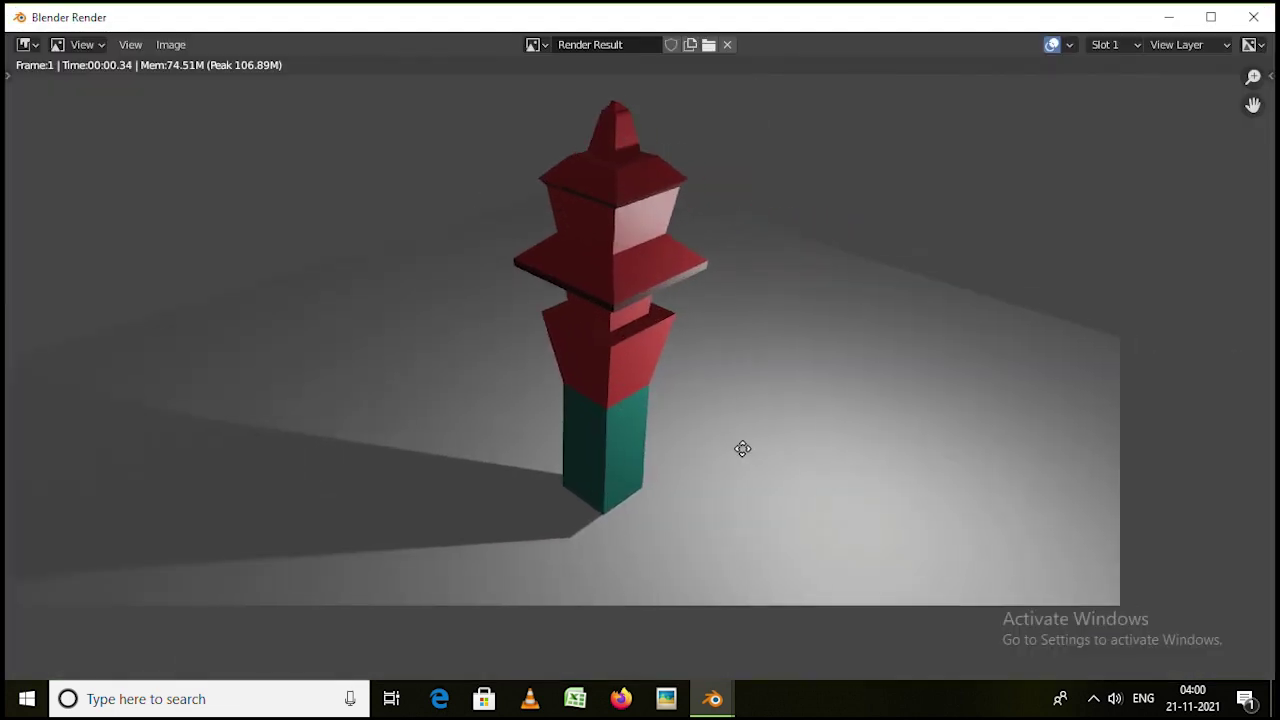
{"action": "middle_click_drag", "start_coordinate": [743, 531], "coordinate": [797, 521]}
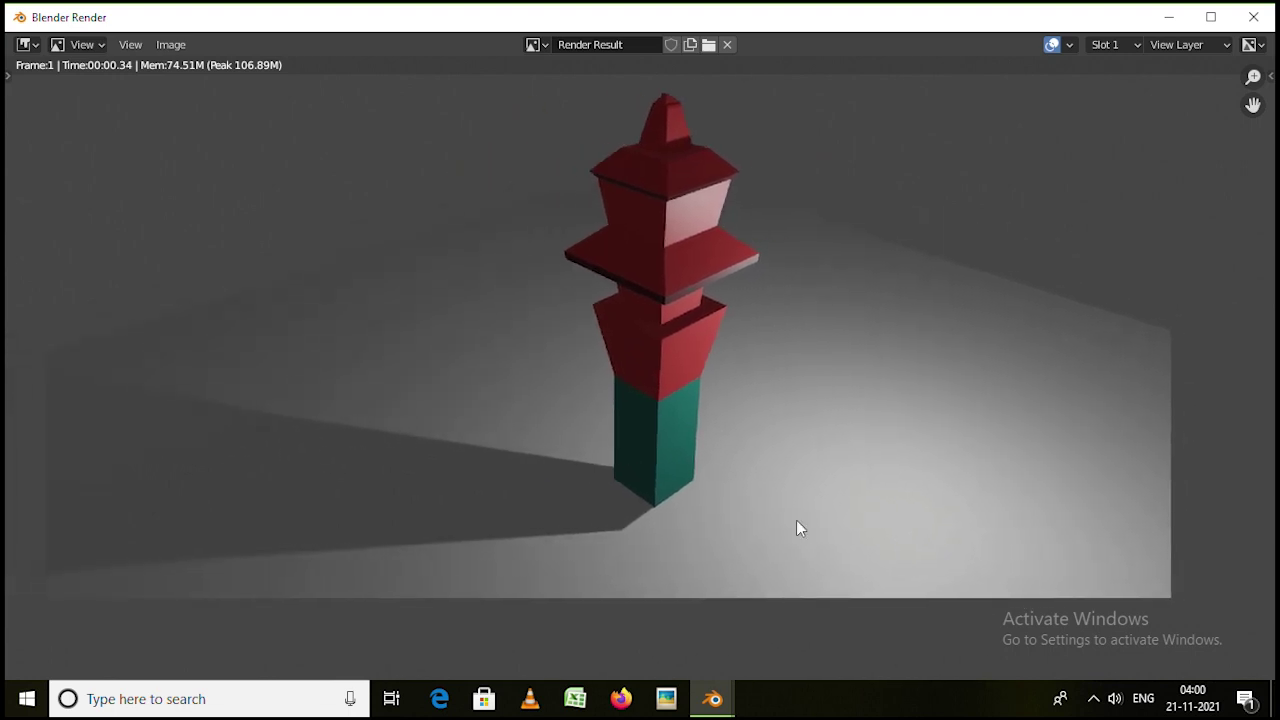
{"action": "left_click", "coordinate": [1256, 18]}
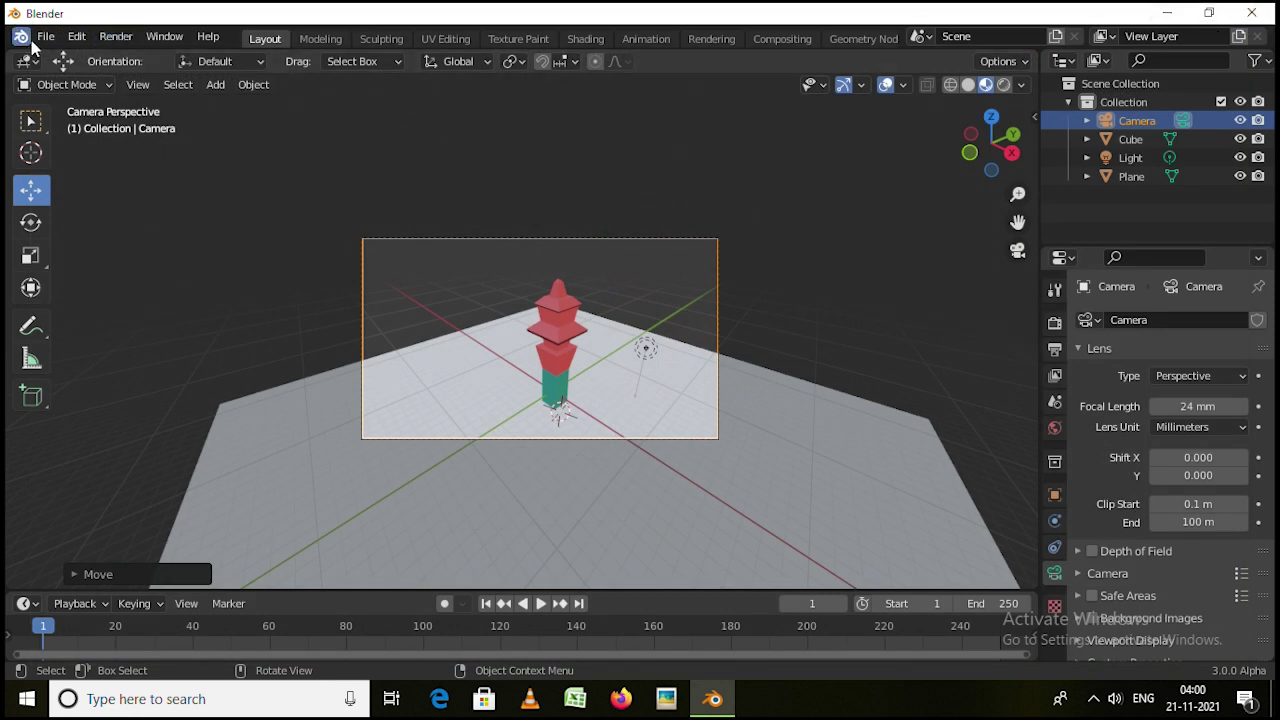